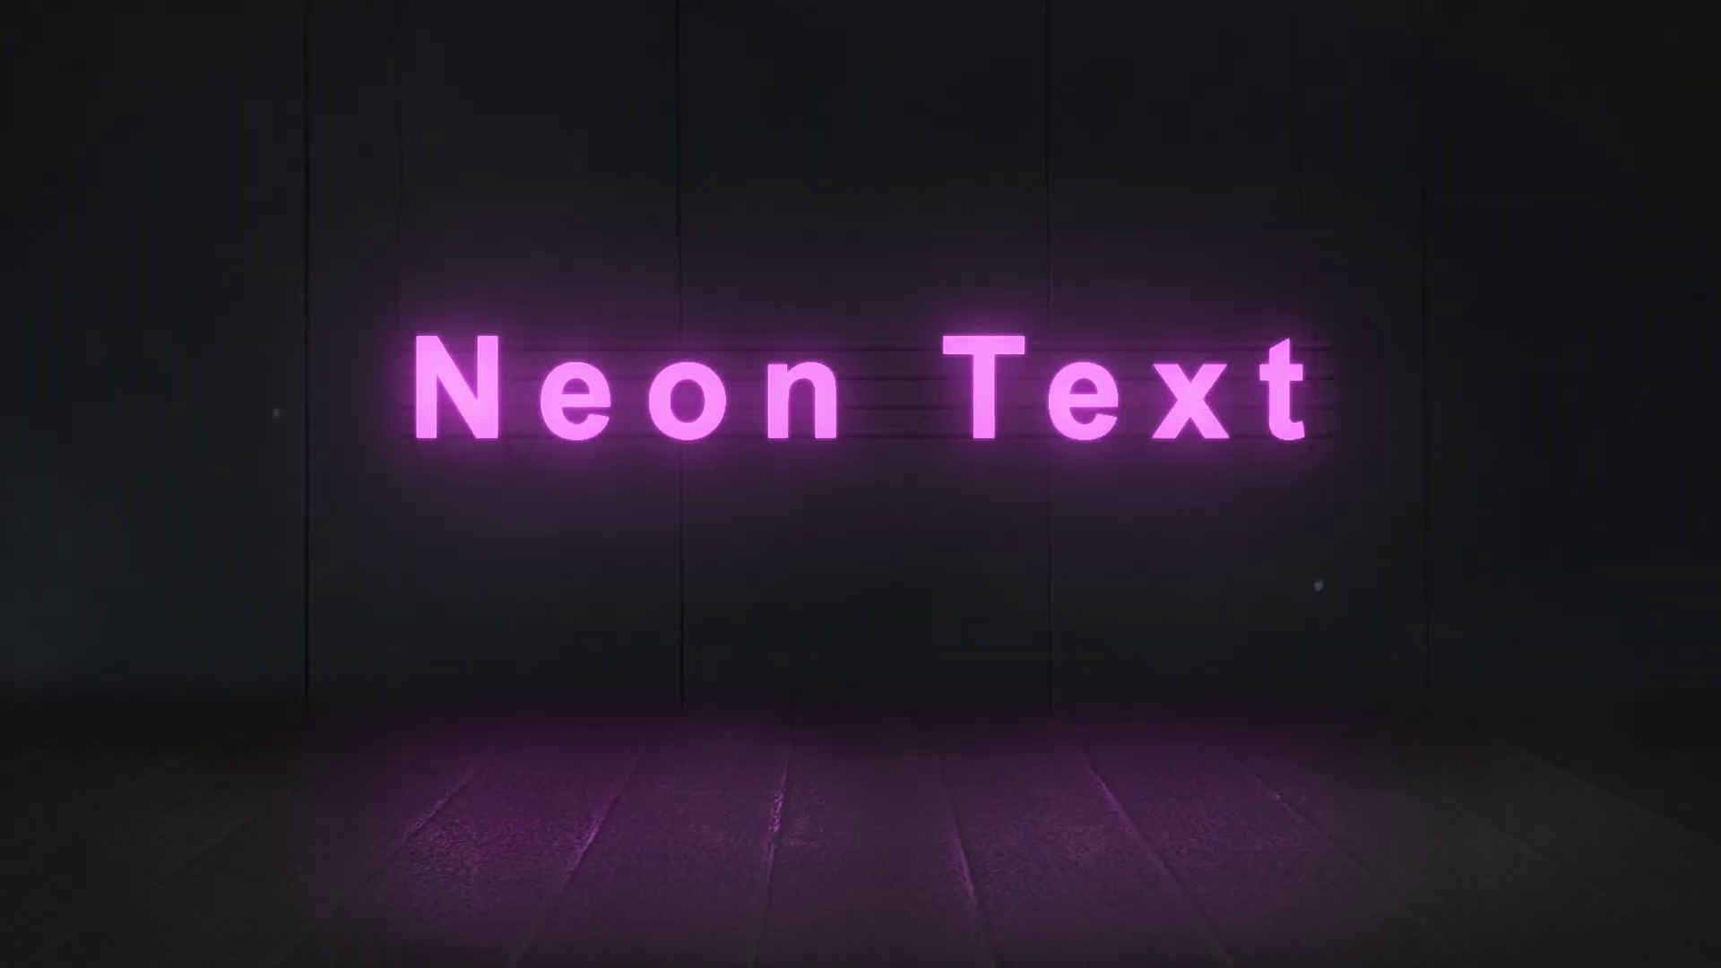
- Jump to the Description chapter and bring up the empty 1920×1080 Main composition
mouse_move(1299, 726)
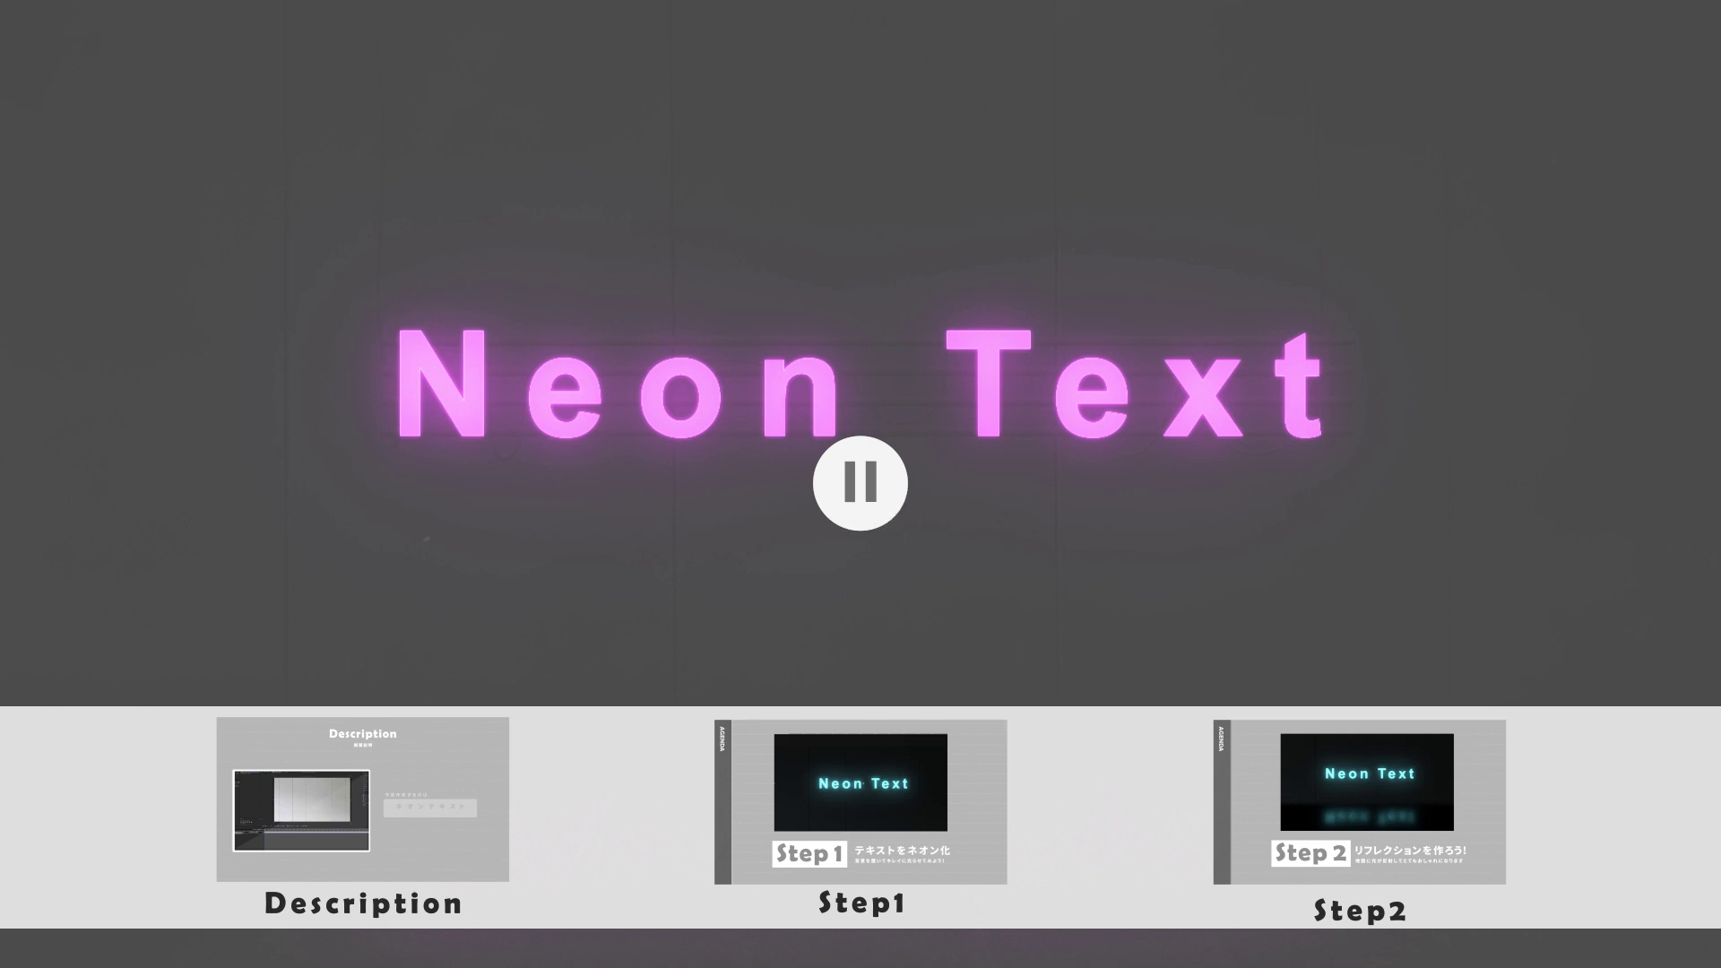
left_click(269, 778)
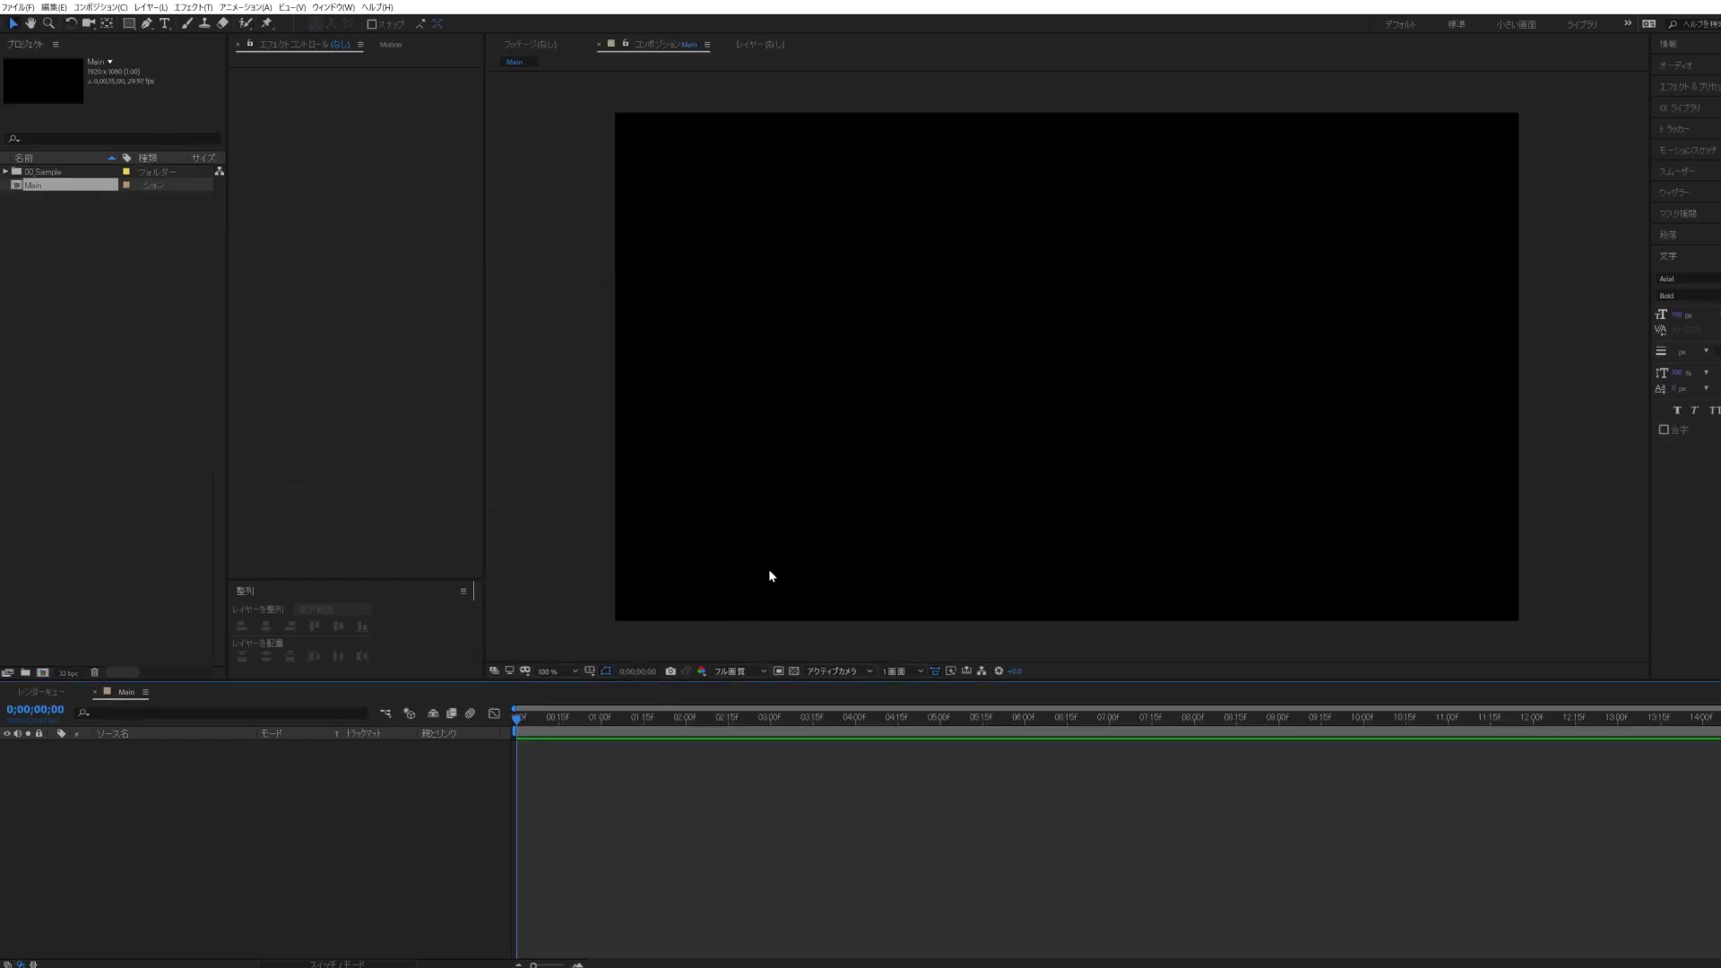
- Create project folders 01_Comps and 02_Pics, filing the Main composition inside 01_Comps
left_click(124, 458)
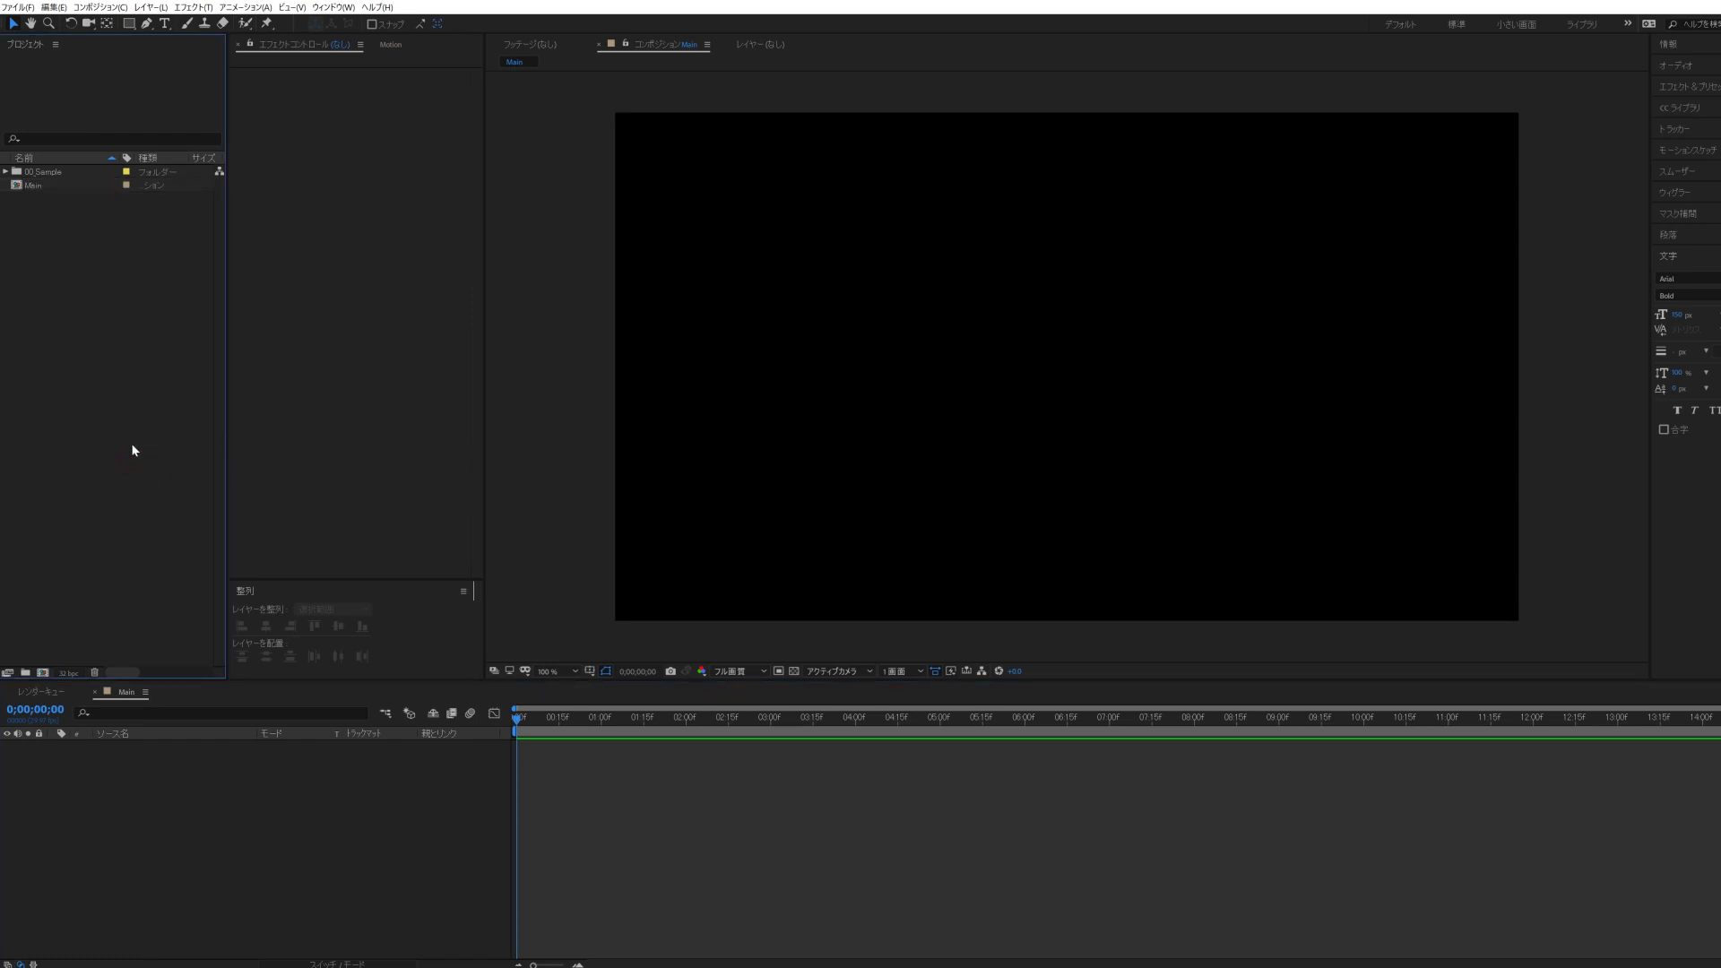
left_click(25, 672)
type("01_C")
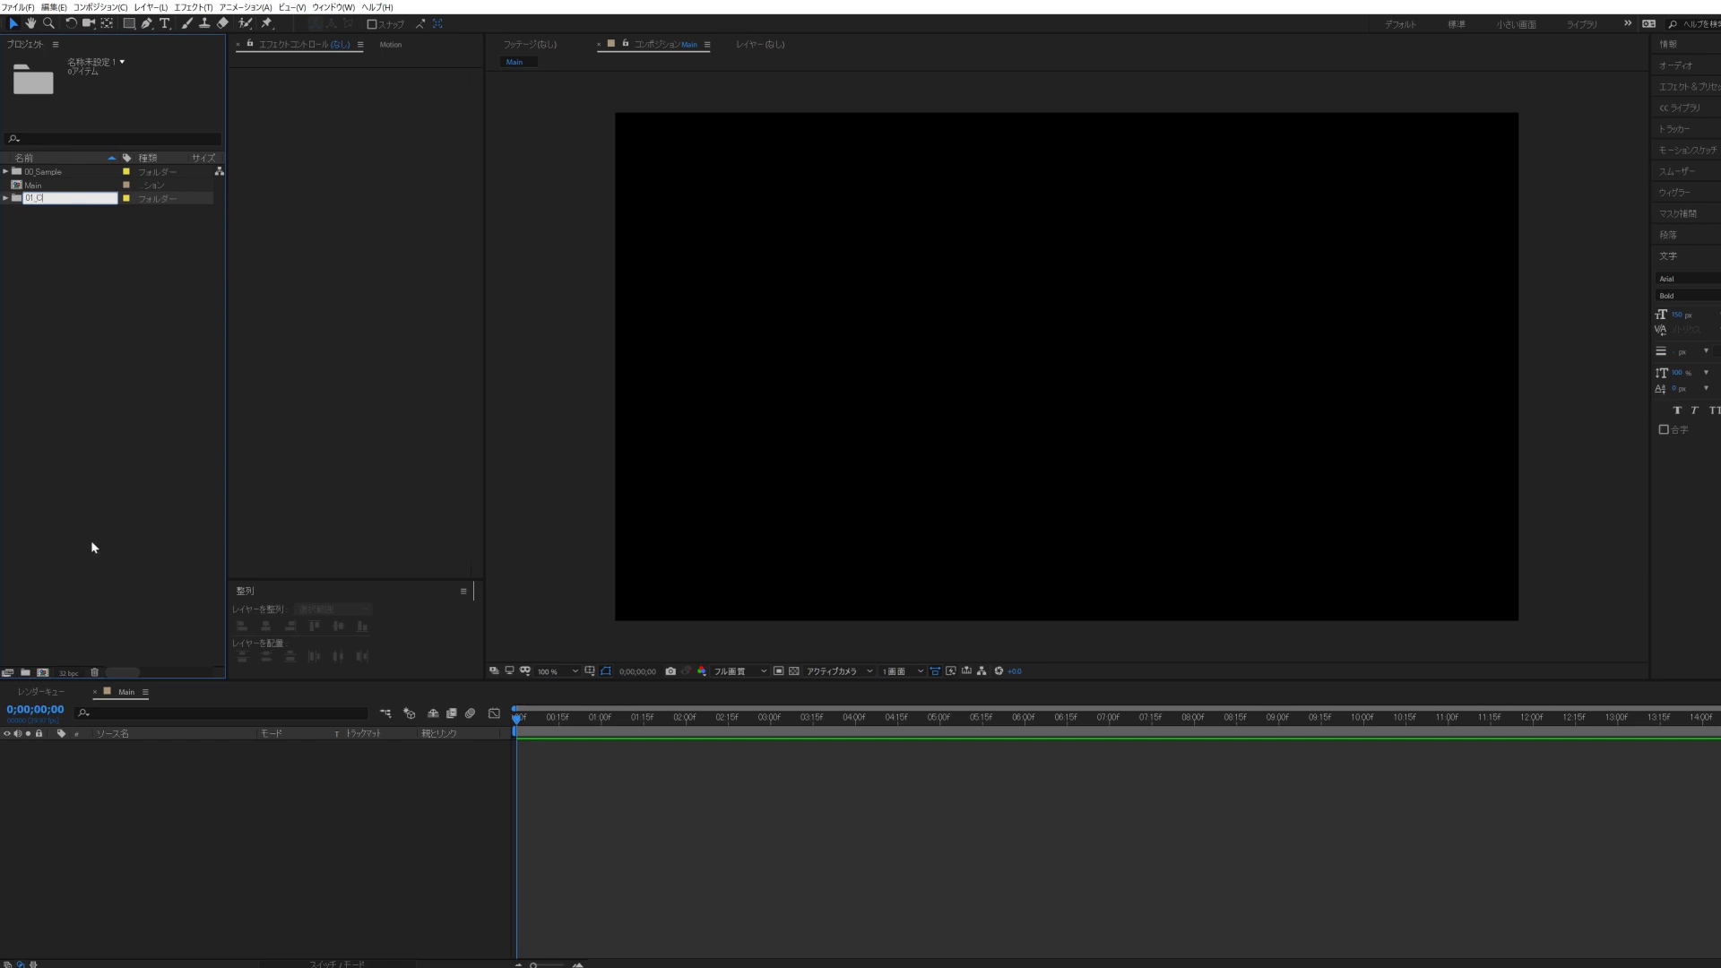
type("omps")
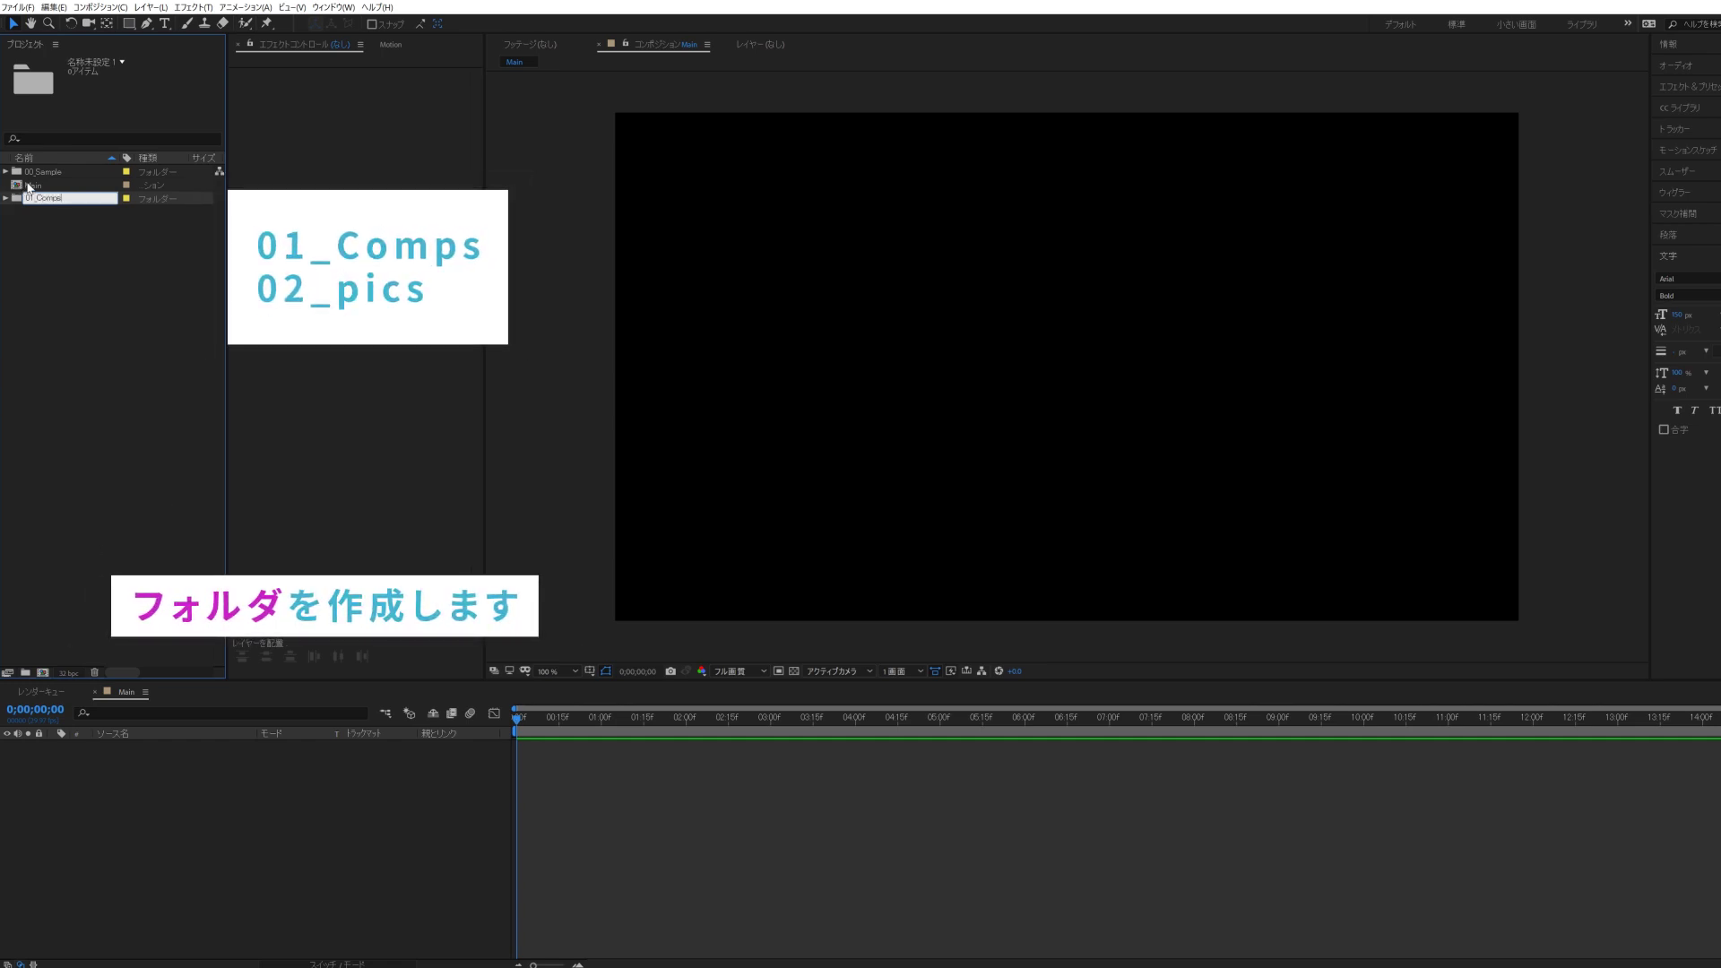
mouse_move(28, 187)
left_mouse_down()
mouse_move(55, 200)
mouse_move(41, 186)
left_mouse_up()
left_click(25, 673)
type("02_Pics")
left_click(106, 434)
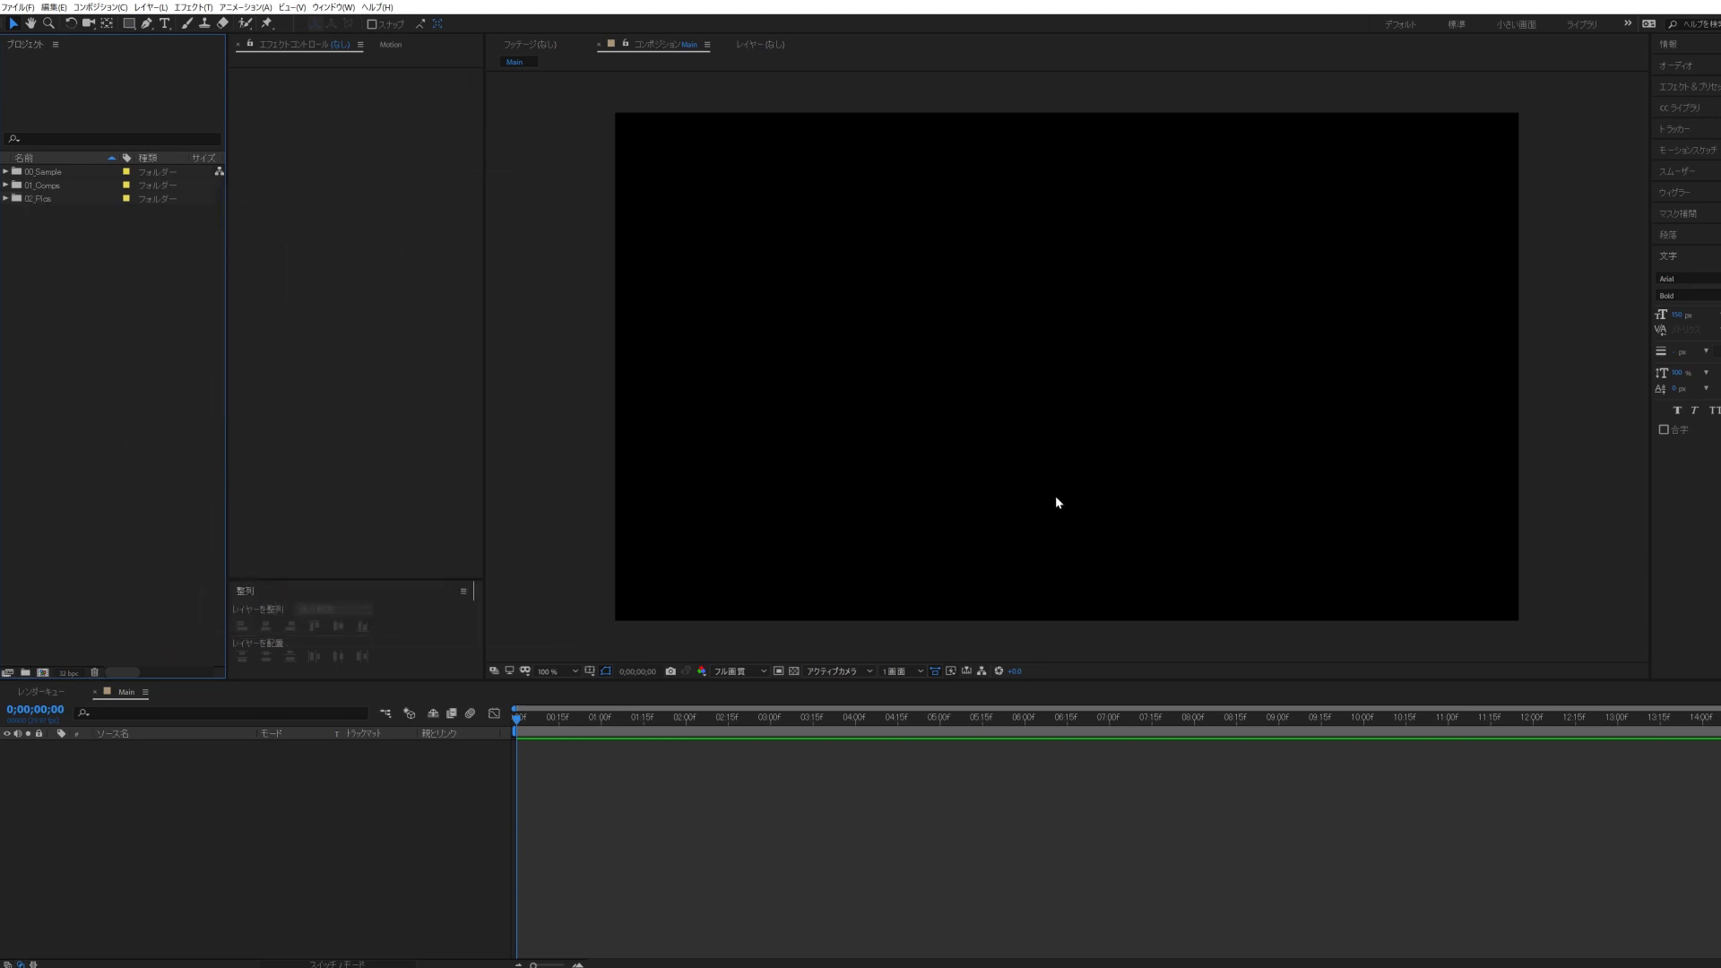
- Import the wall JPG into the project and add it to the Main timeline
left_click_drag(1720, 179, 1483, 220)
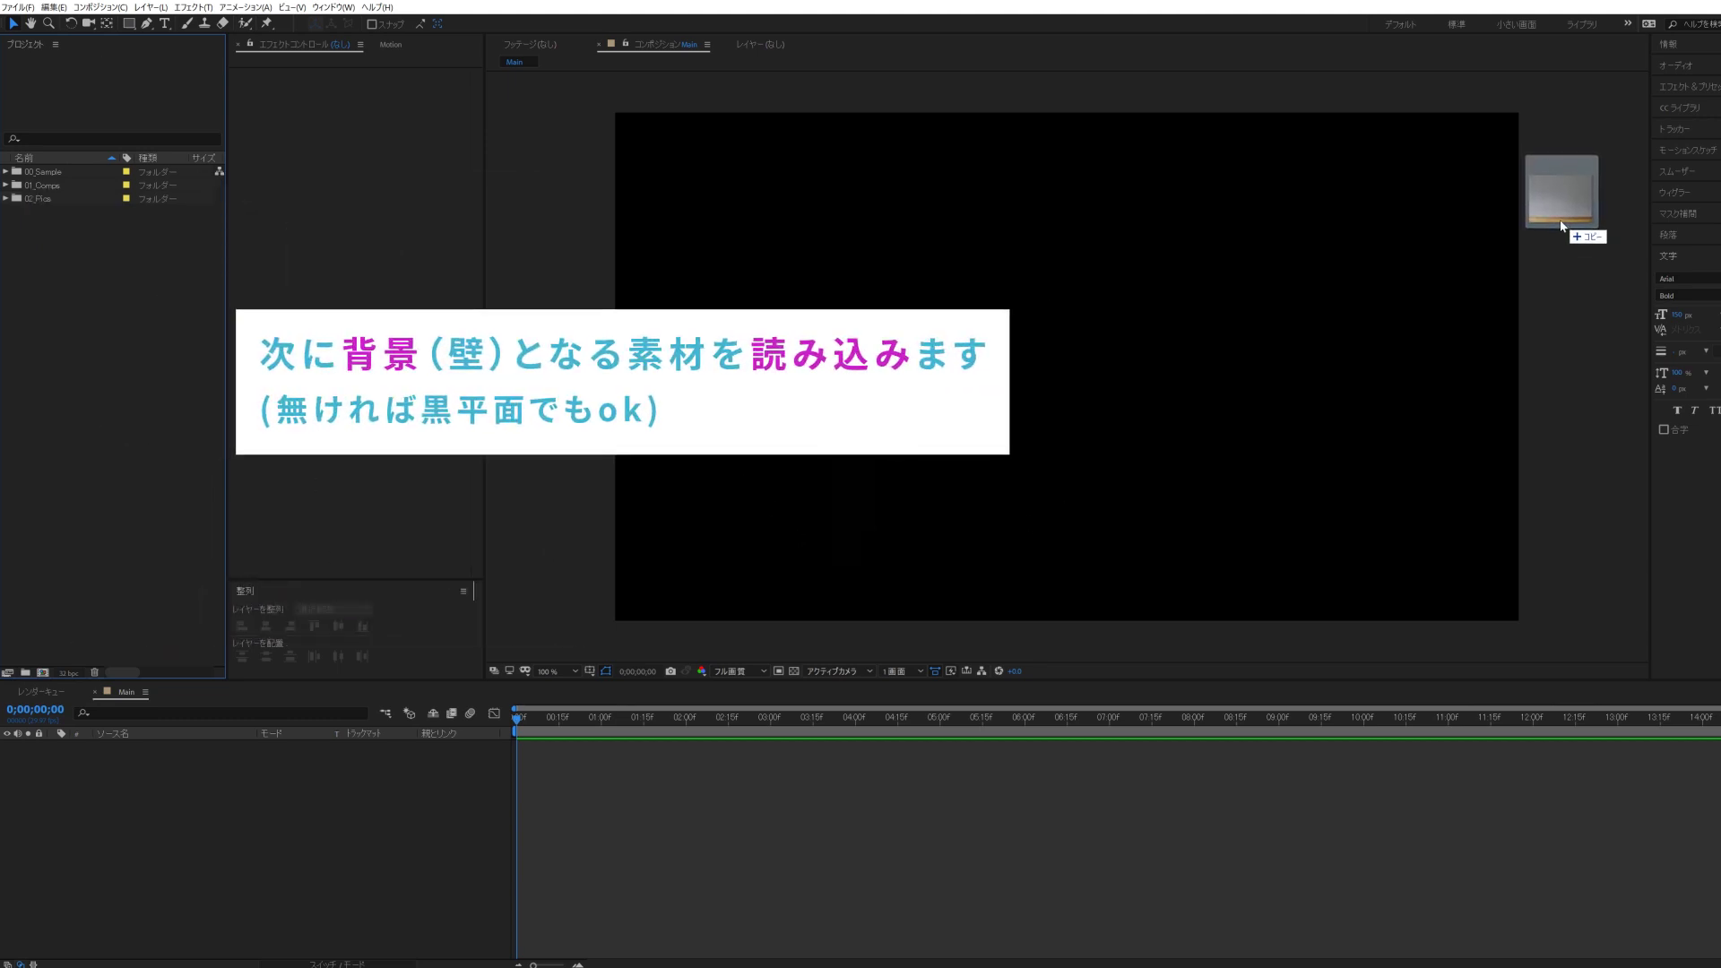
left_click_drag(1483, 220, 56, 218)
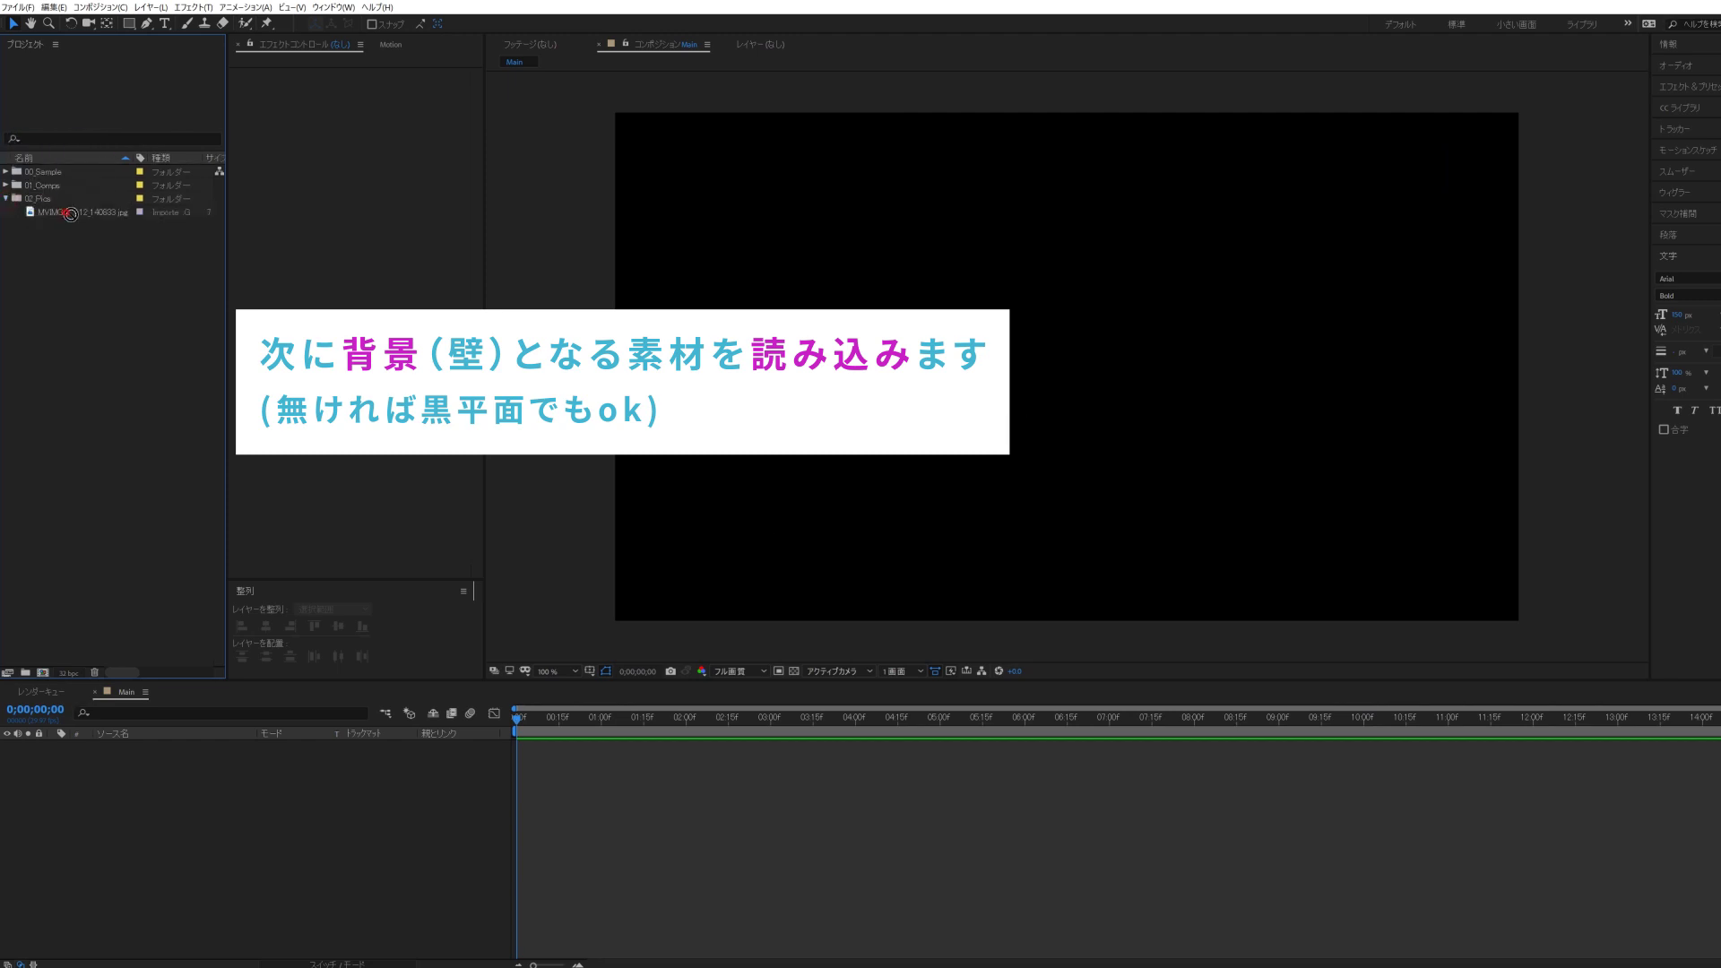
left_click_drag(53, 211, 184, 813)
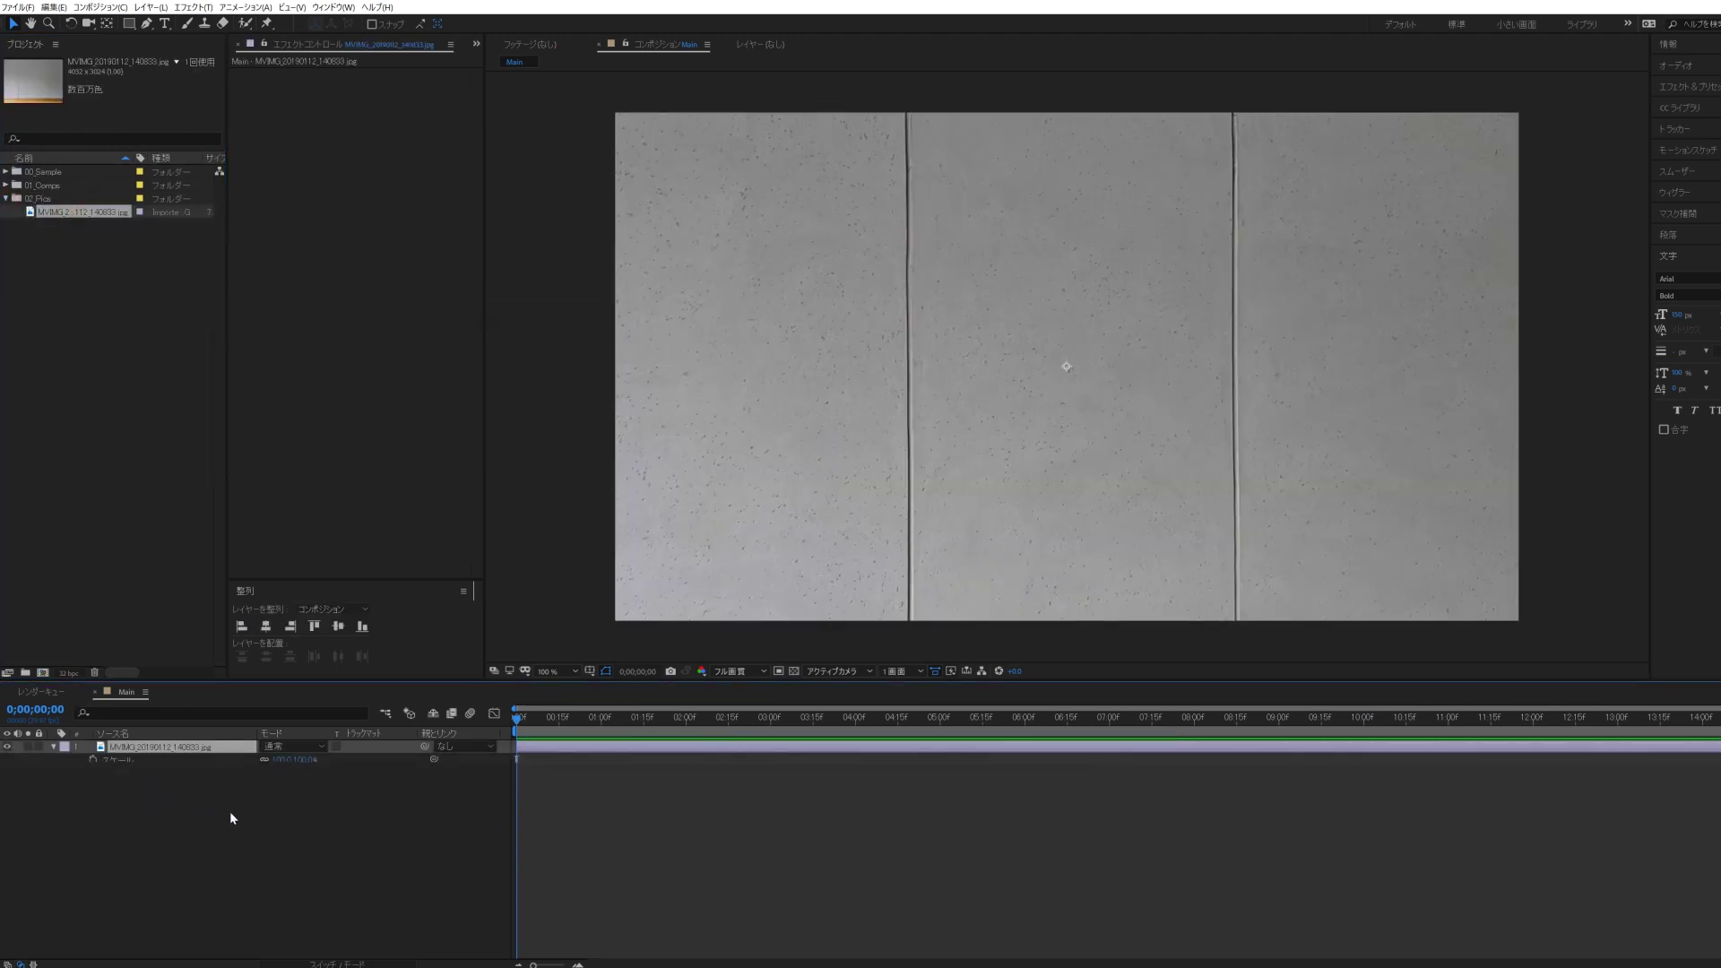
- Scale the wall photo up until the wall fills the whole frame
mouse_move(283, 761)
left_mouse_down()
mouse_move(241, 768)
mouse_move(242, 787)
left_mouse_up()
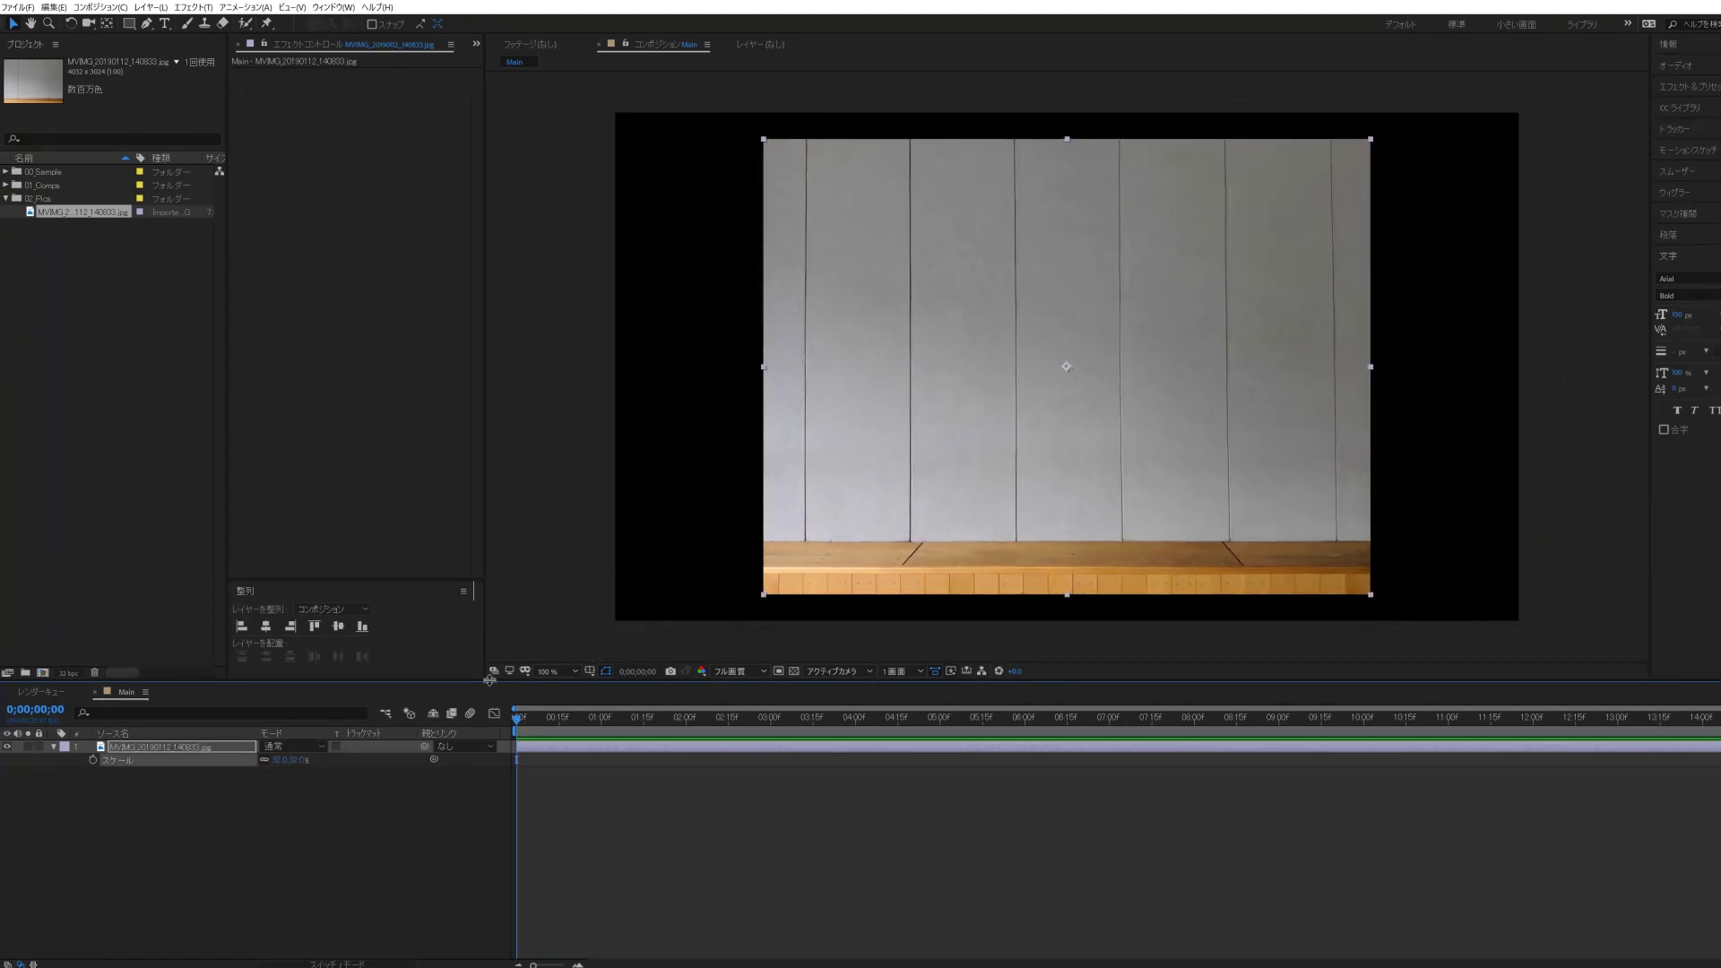
left_click_drag(764, 595, 515, 718)
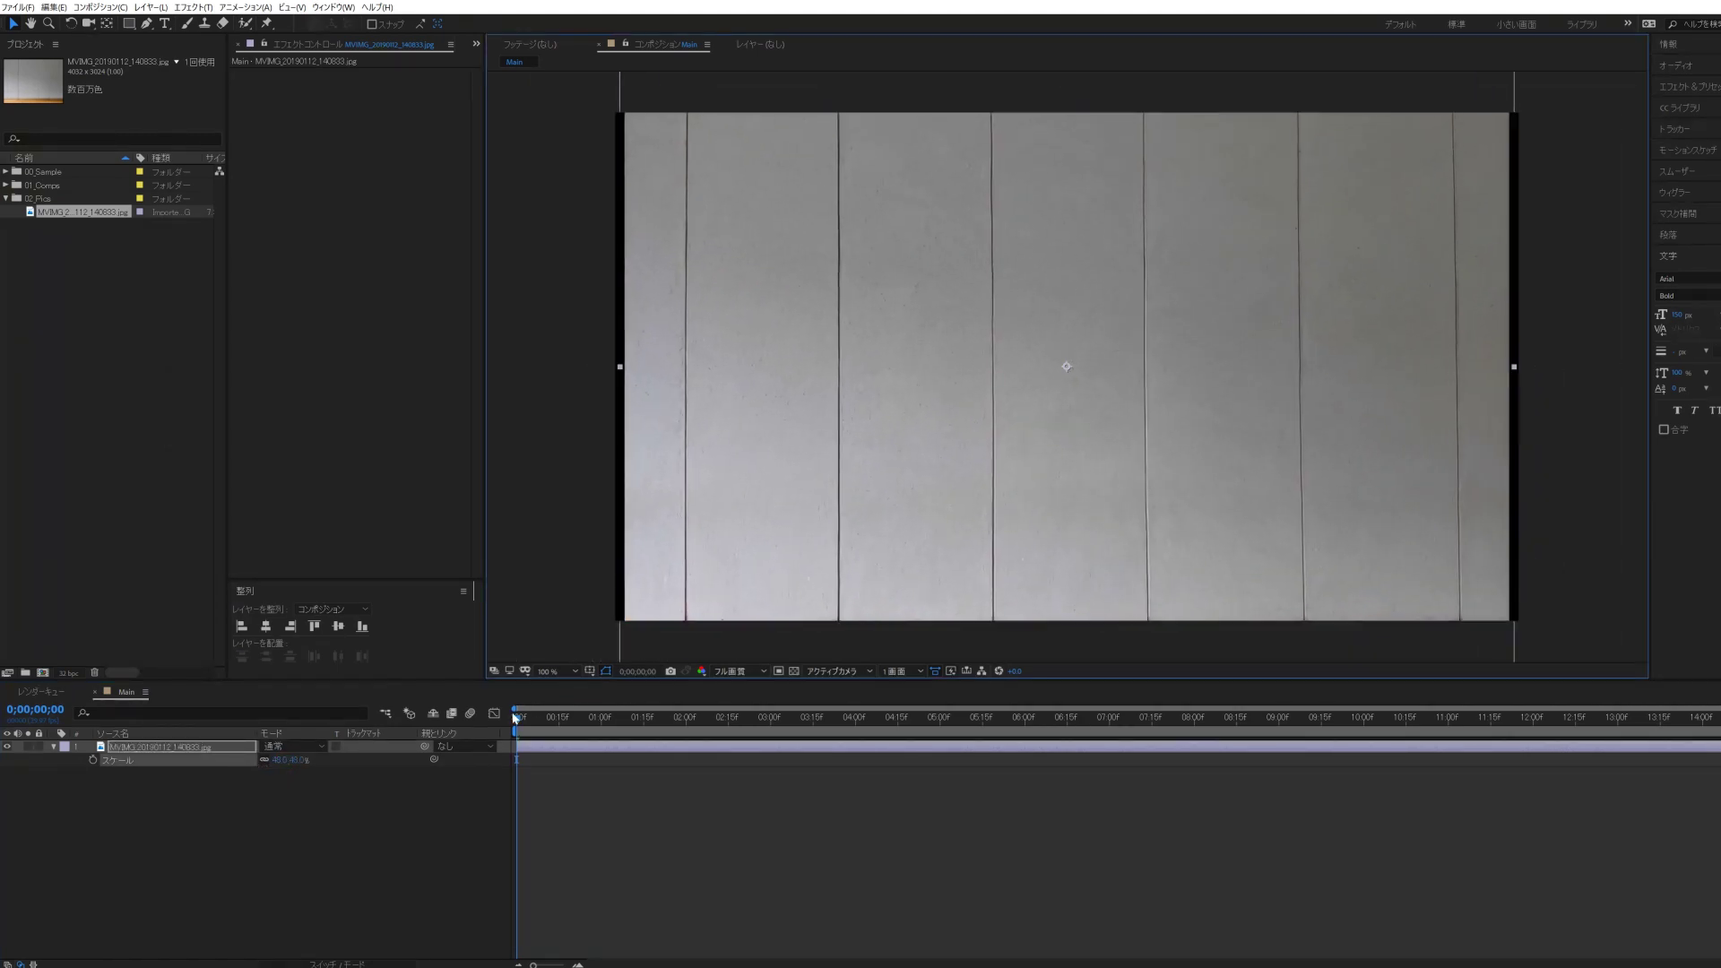
left_click_drag(403, 760, 439, 762)
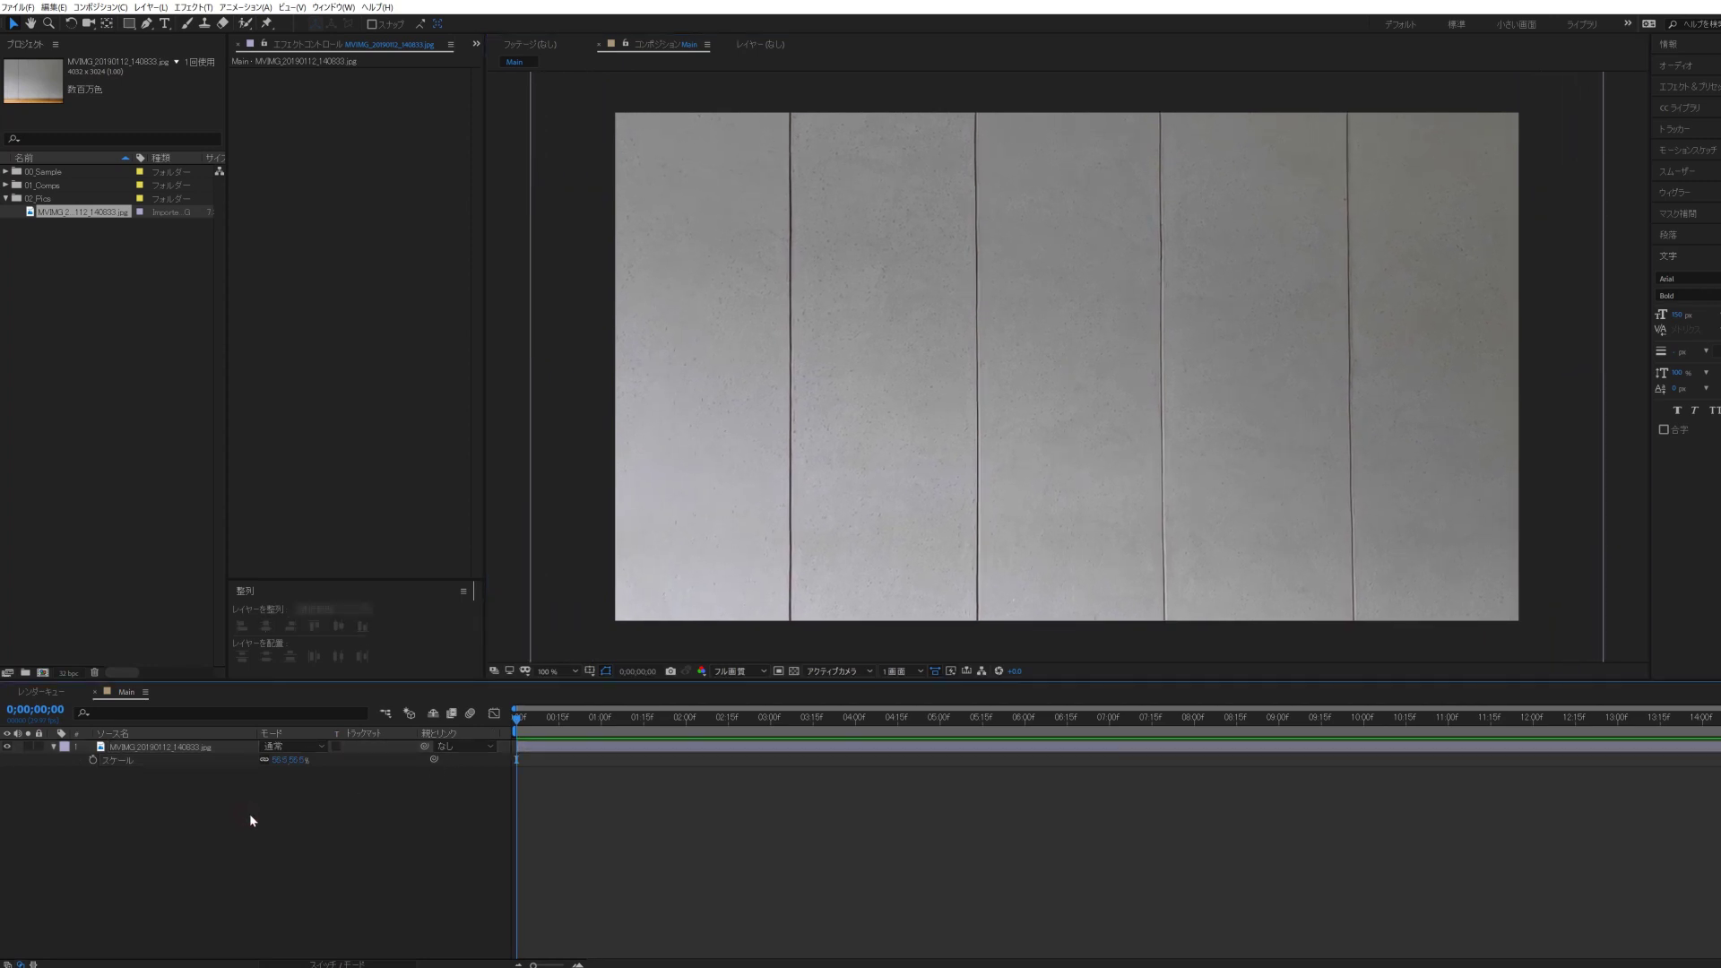
left_click(164, 745)
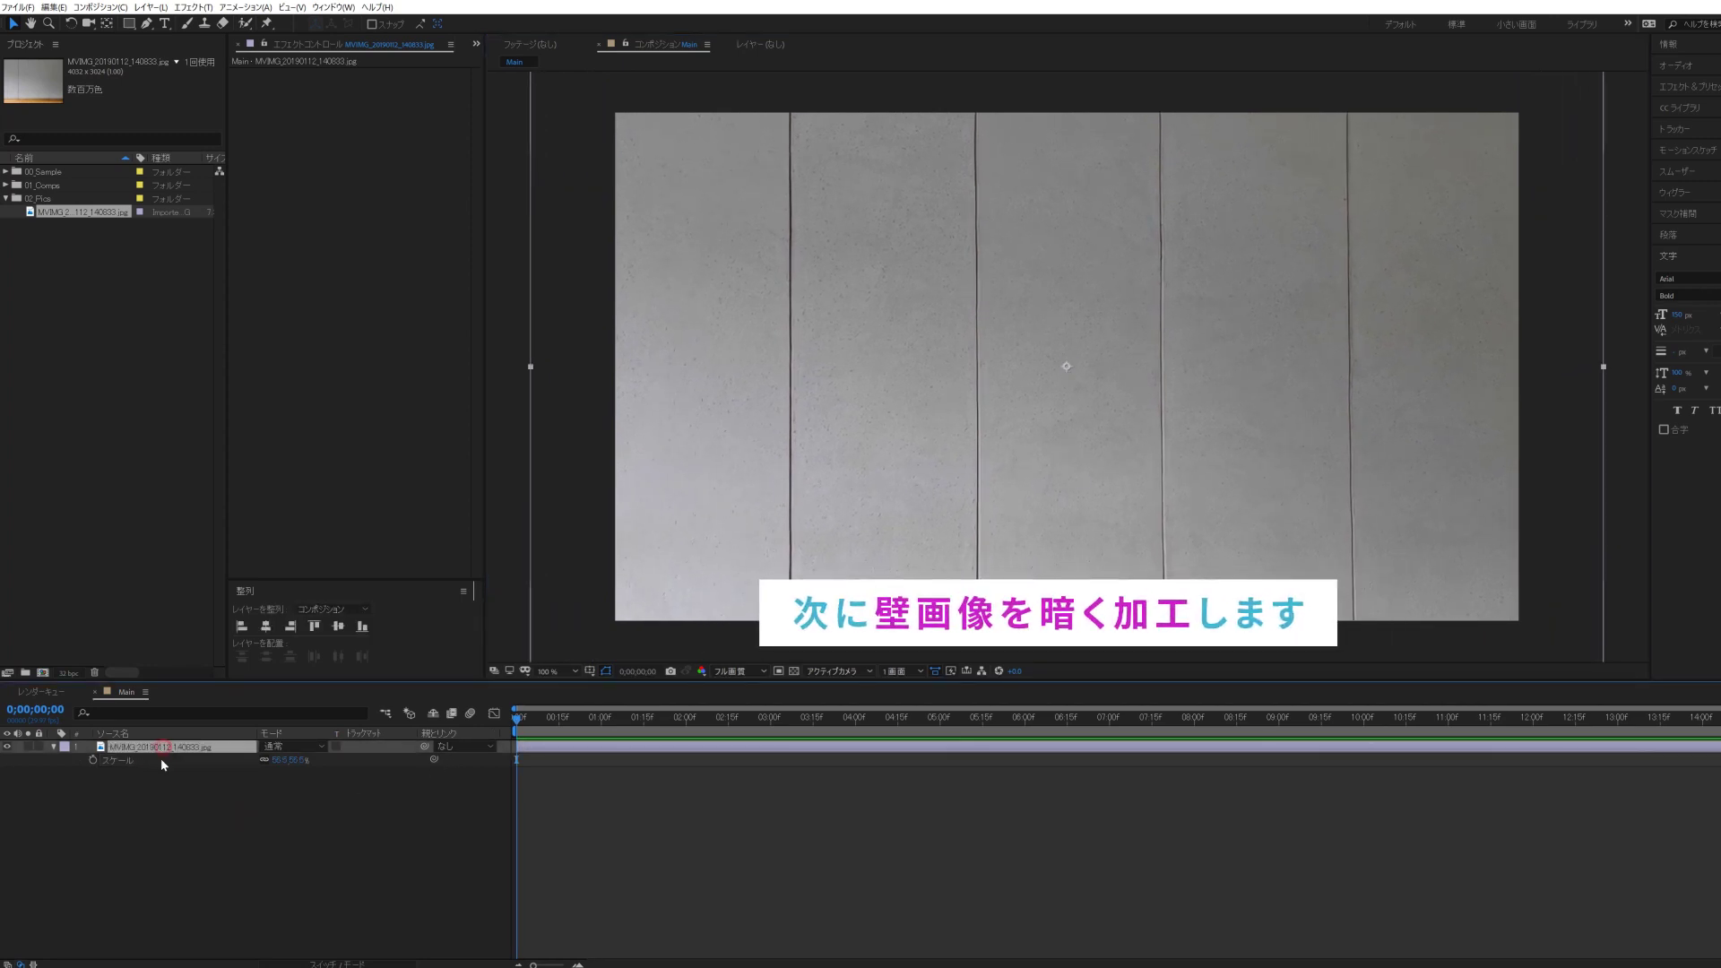
- Apply a Tint effect to the wall photo with Map White To set to dark grey
left_click(184, 9)
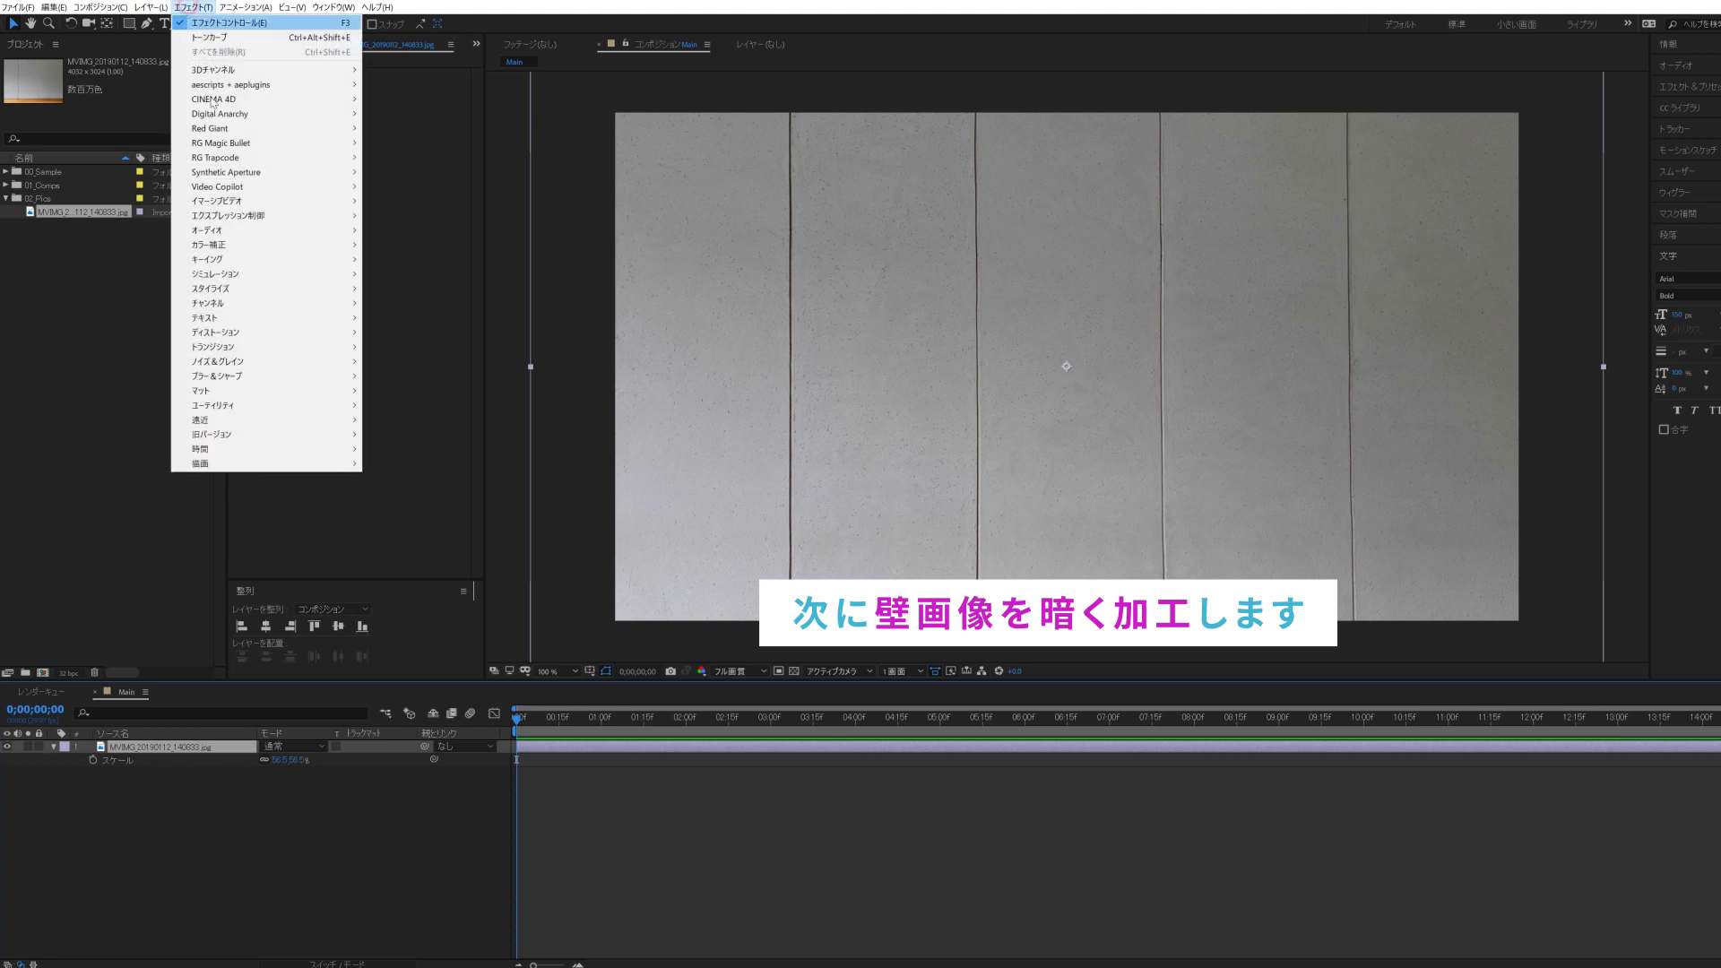
mouse_move(227, 251)
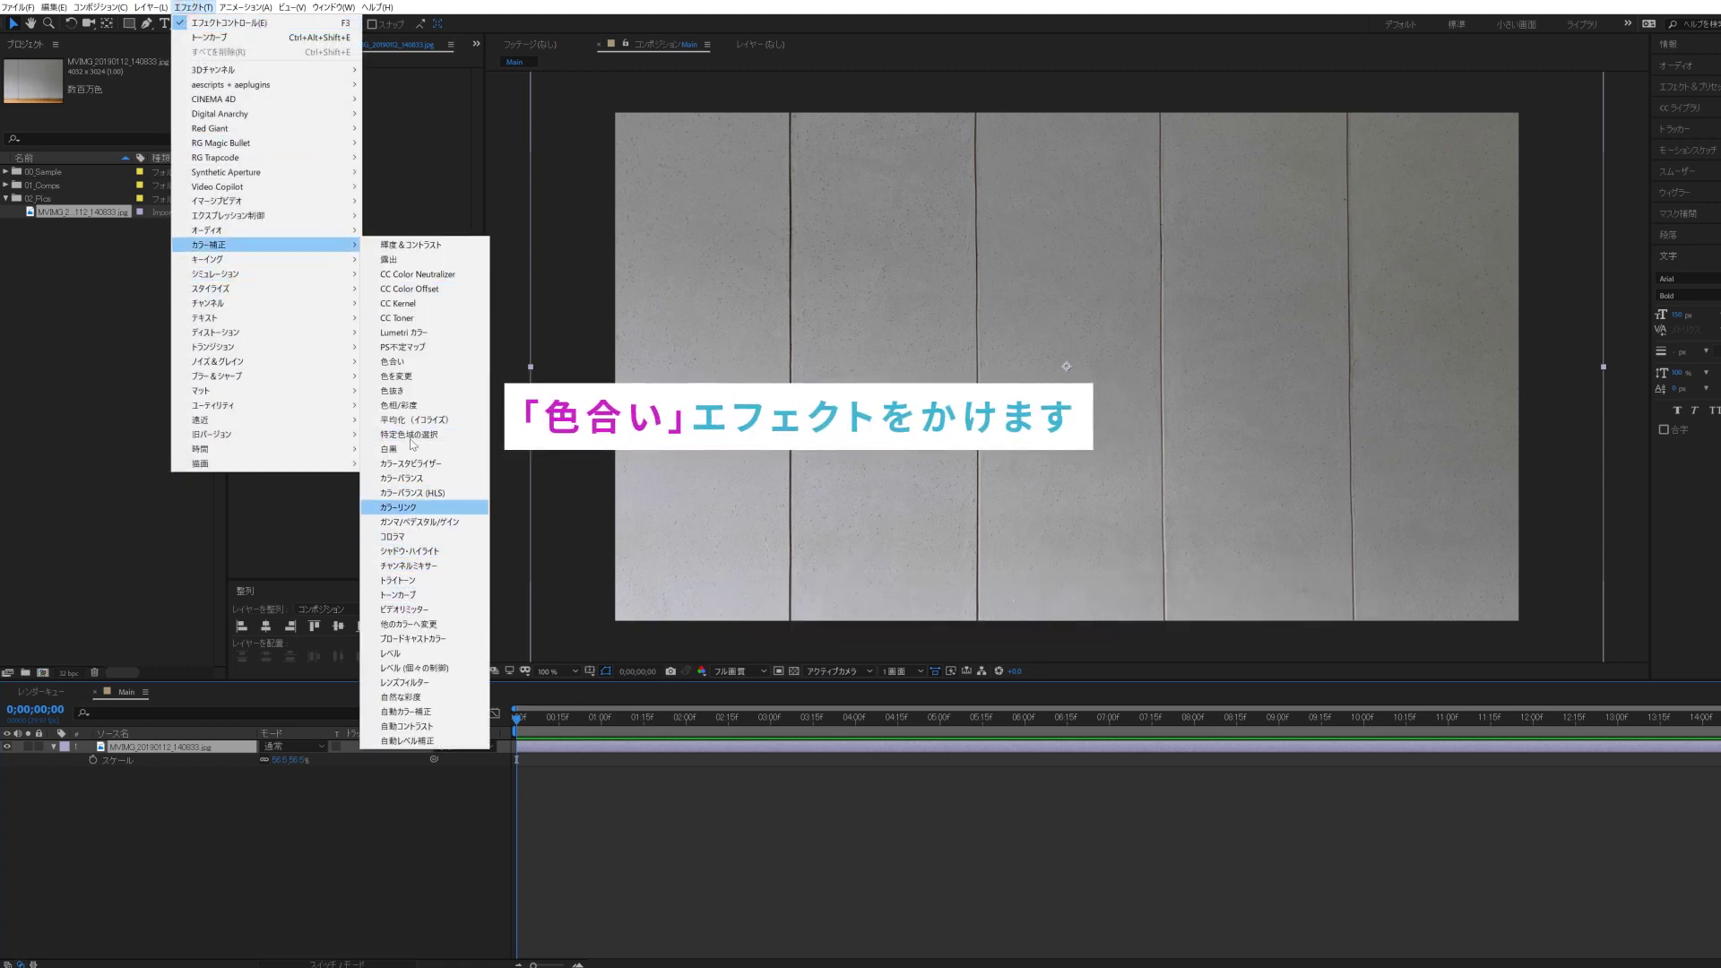
left_click(437, 367)
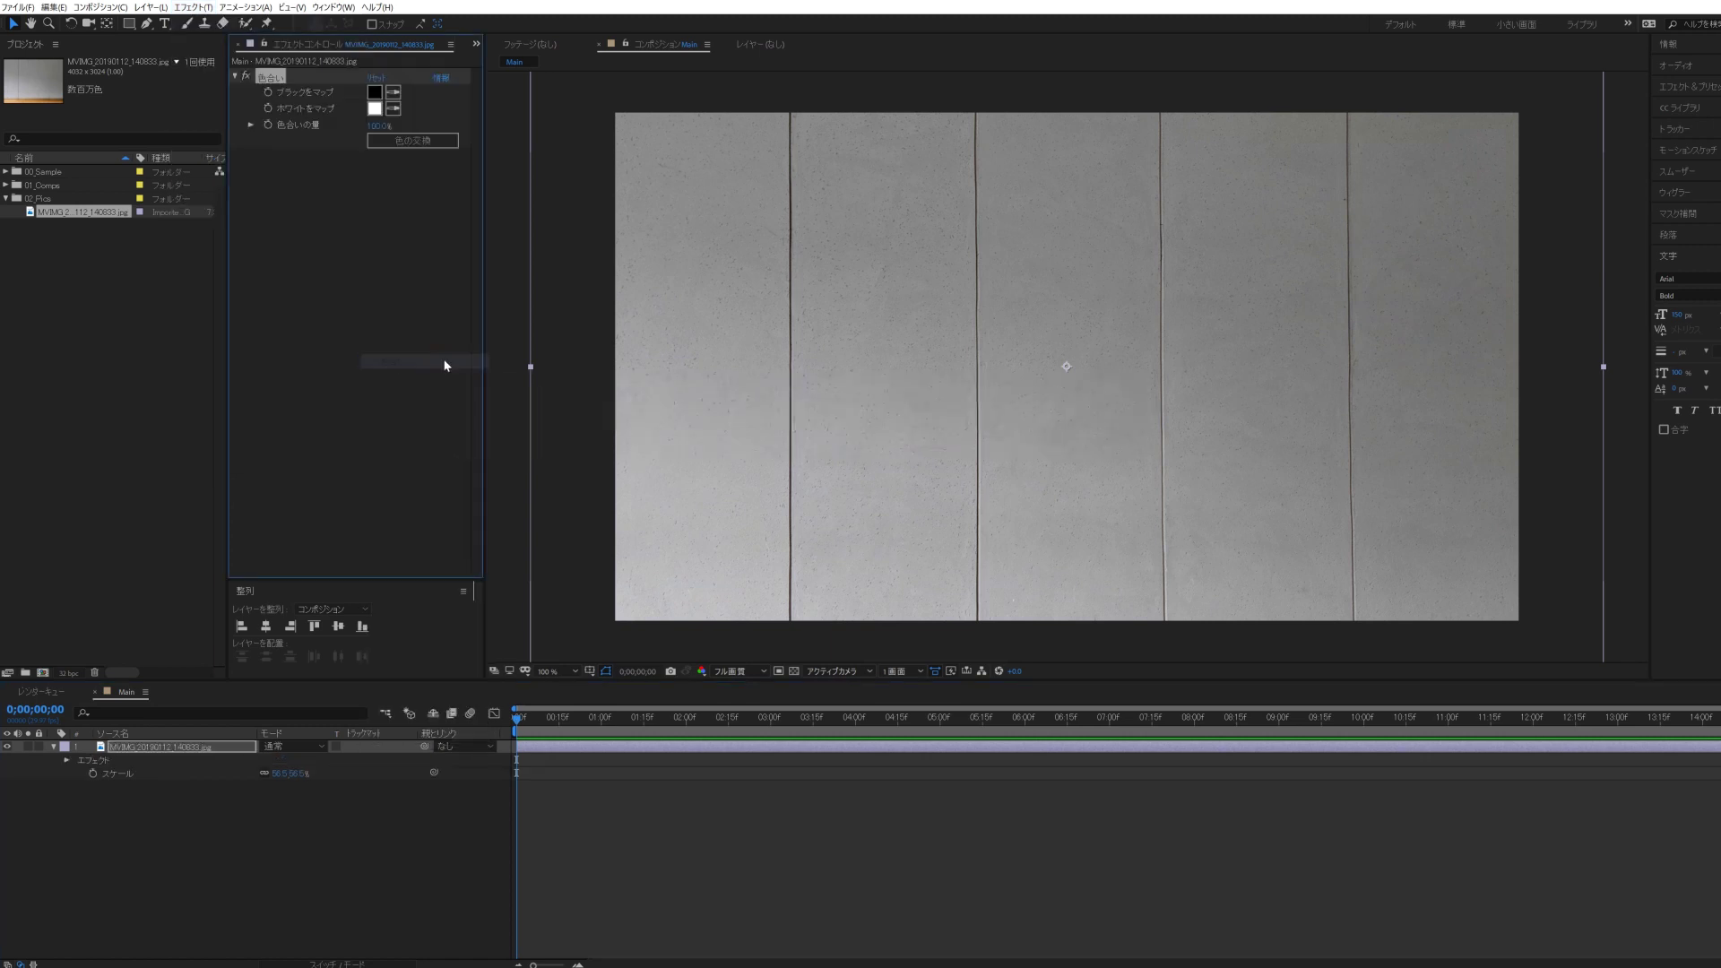
left_click(375, 109)
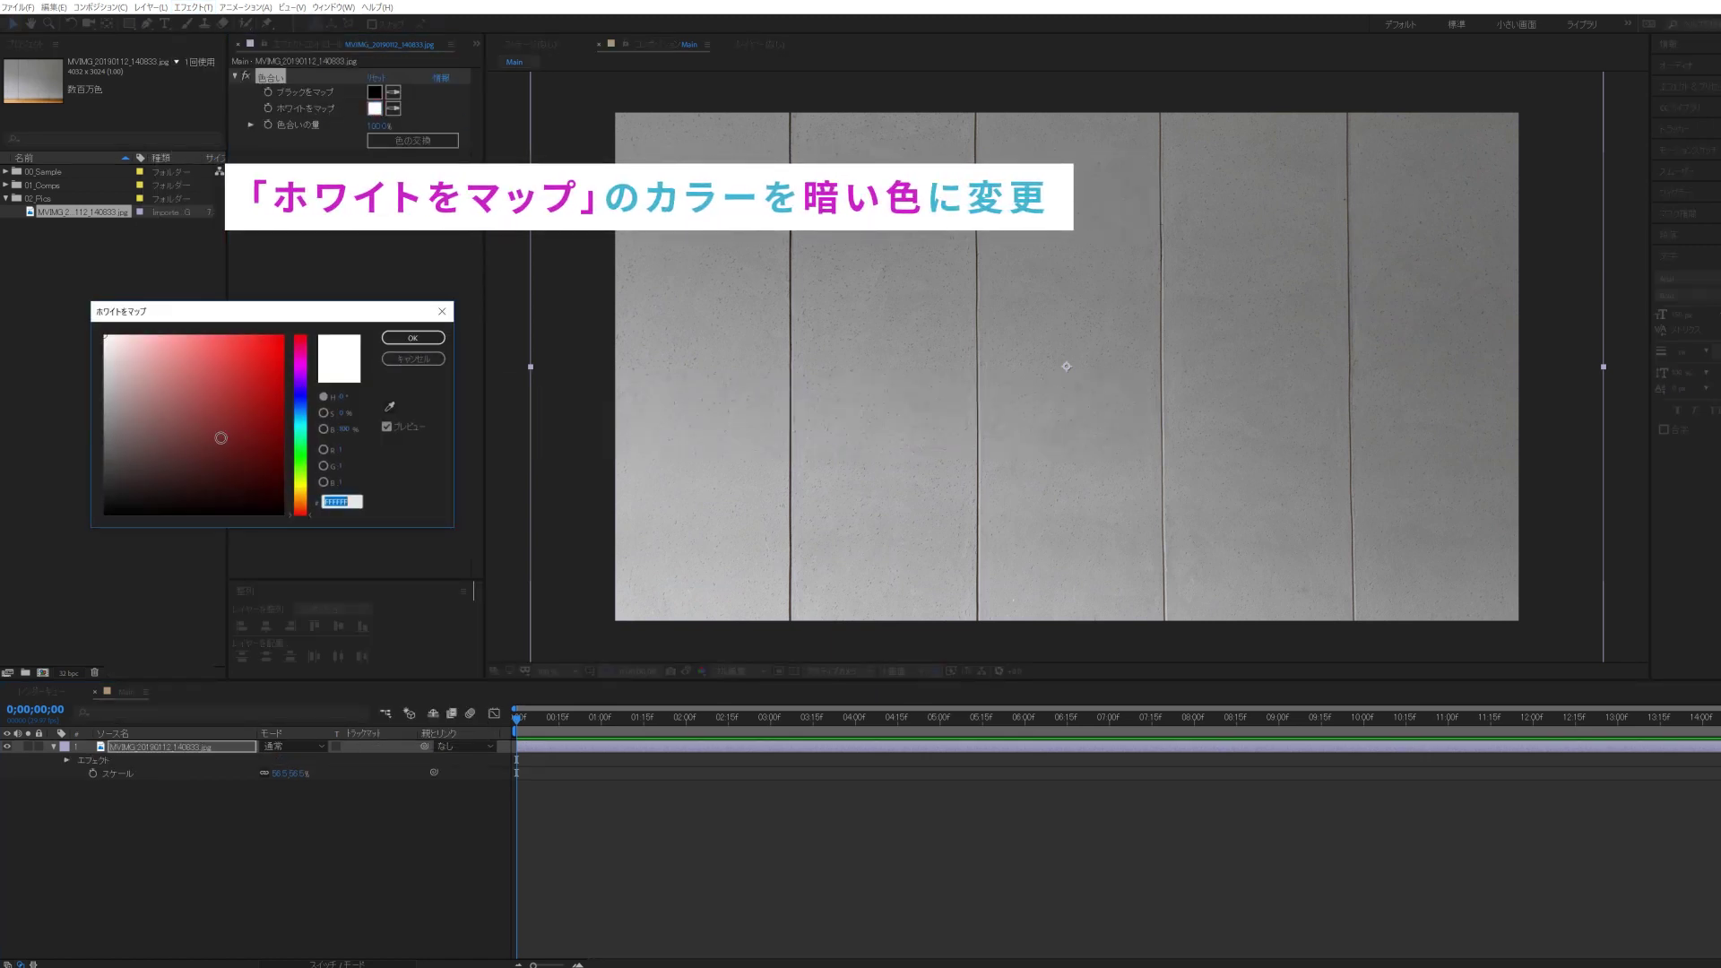
left_click_drag(116, 439, 92, 473)
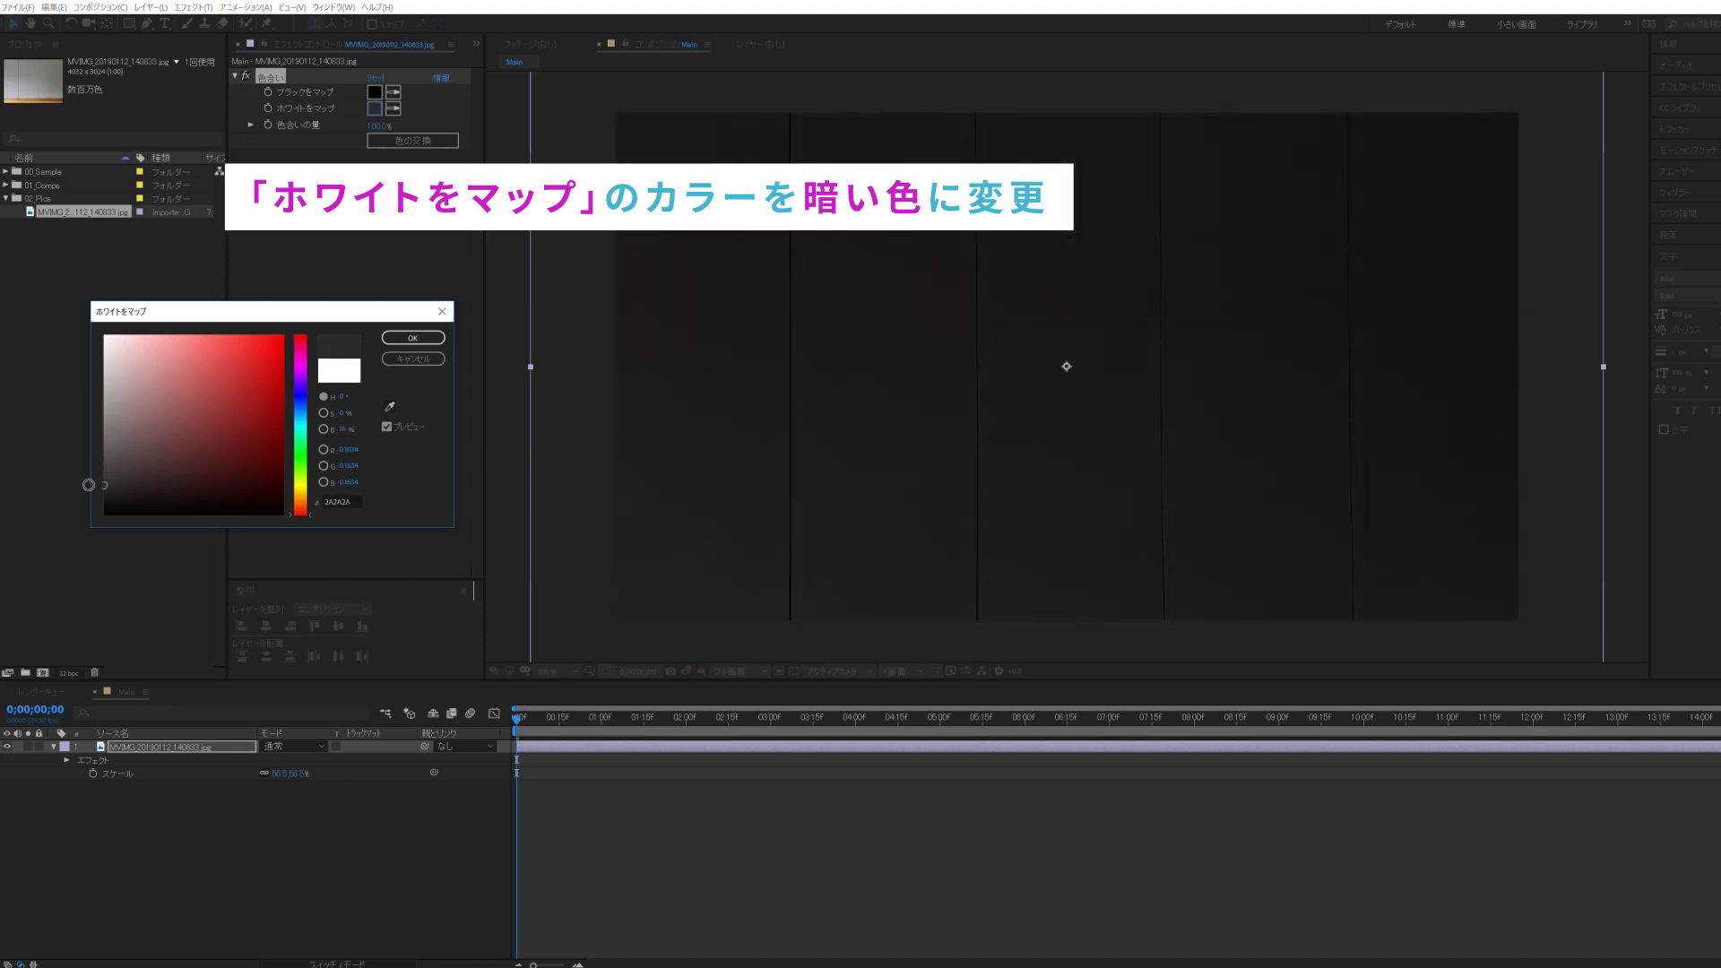
left_click(413, 338)
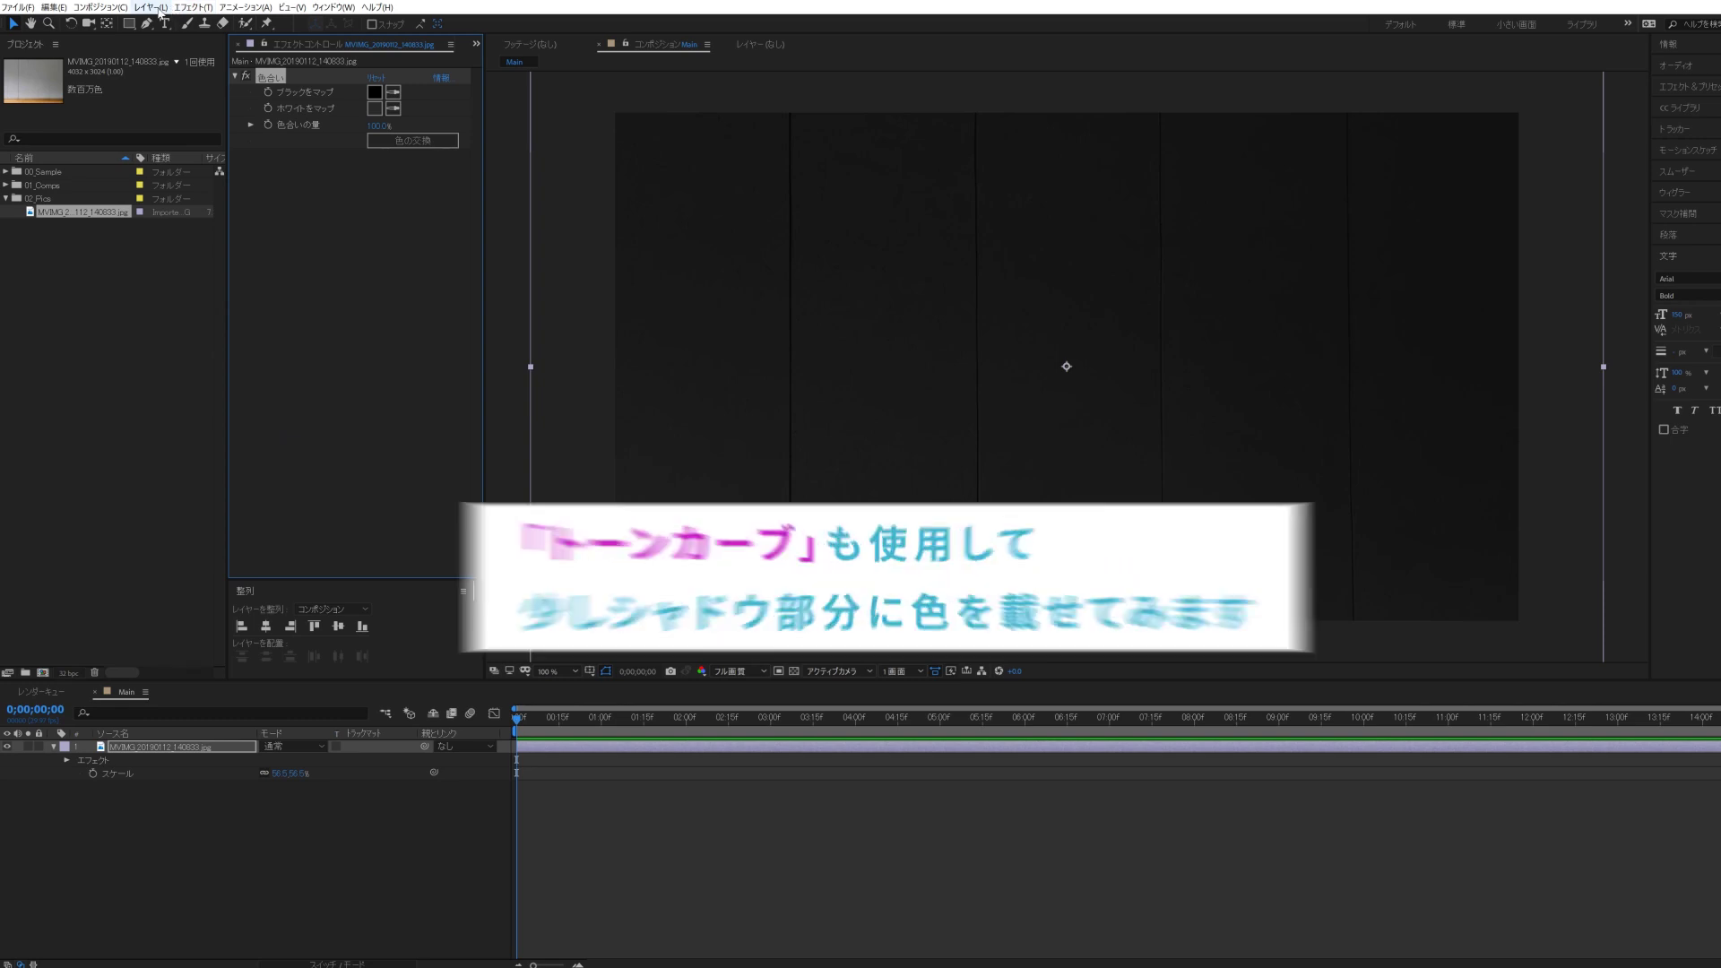
left_click(190, 7)
- Add a Curves effect to the wall and bend the RGB curve into an S-shape
mouse_move(237, 250)
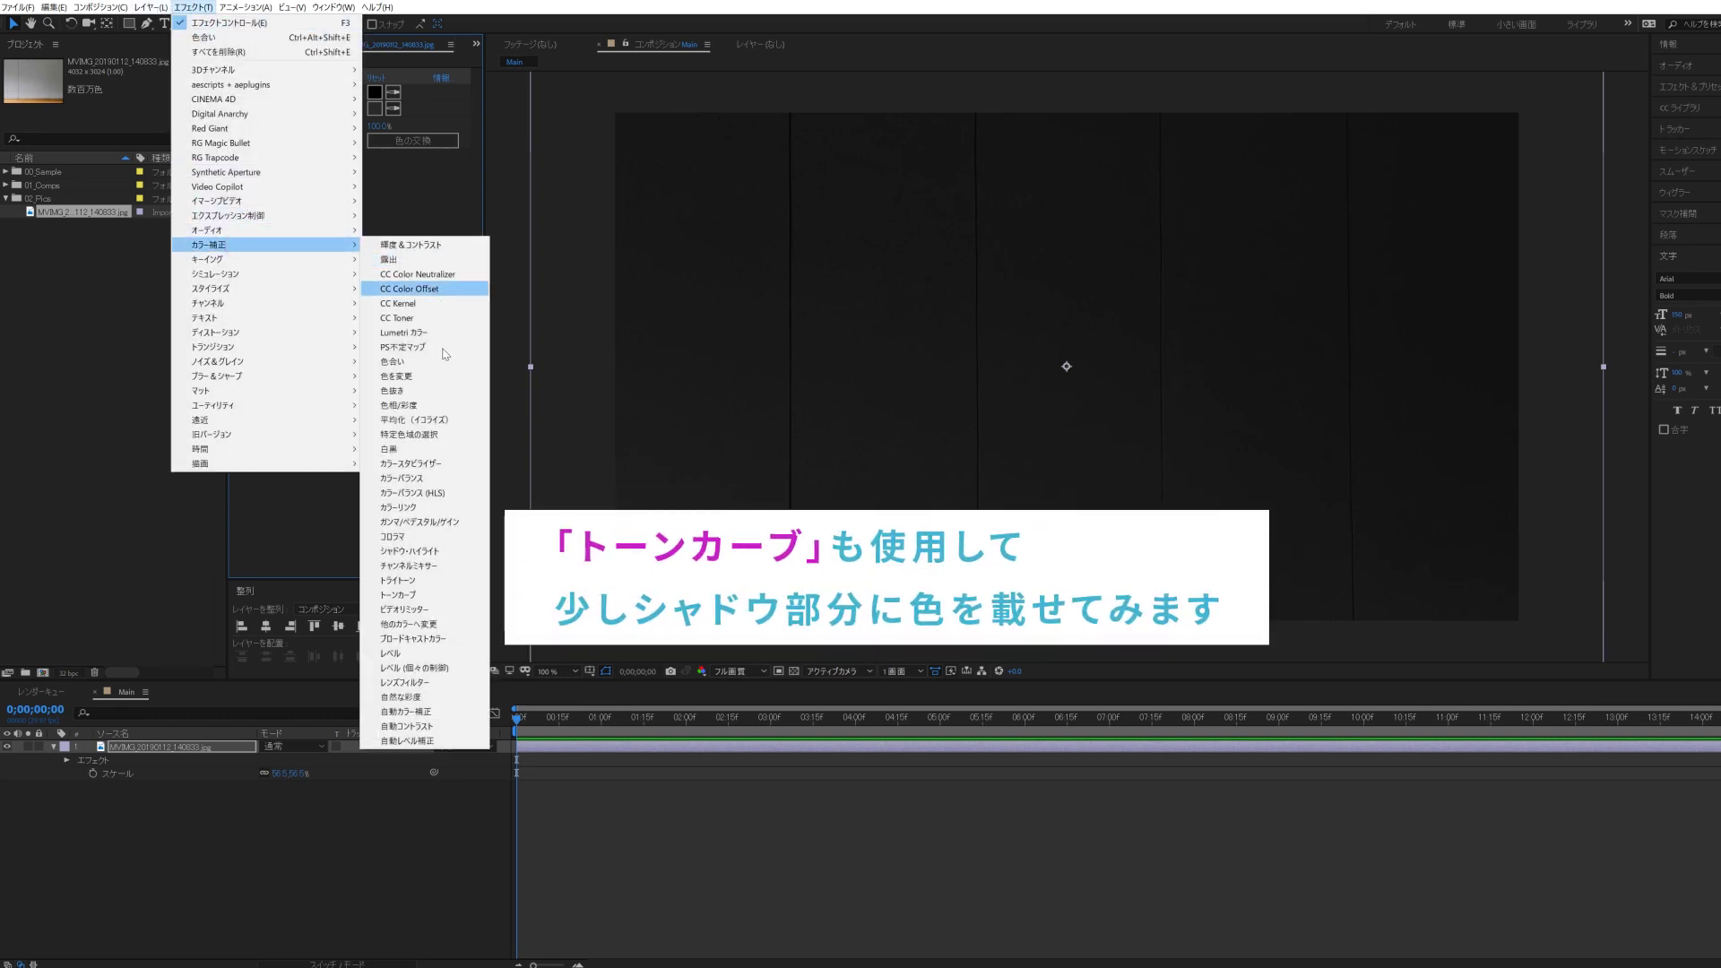
left_click(399, 596)
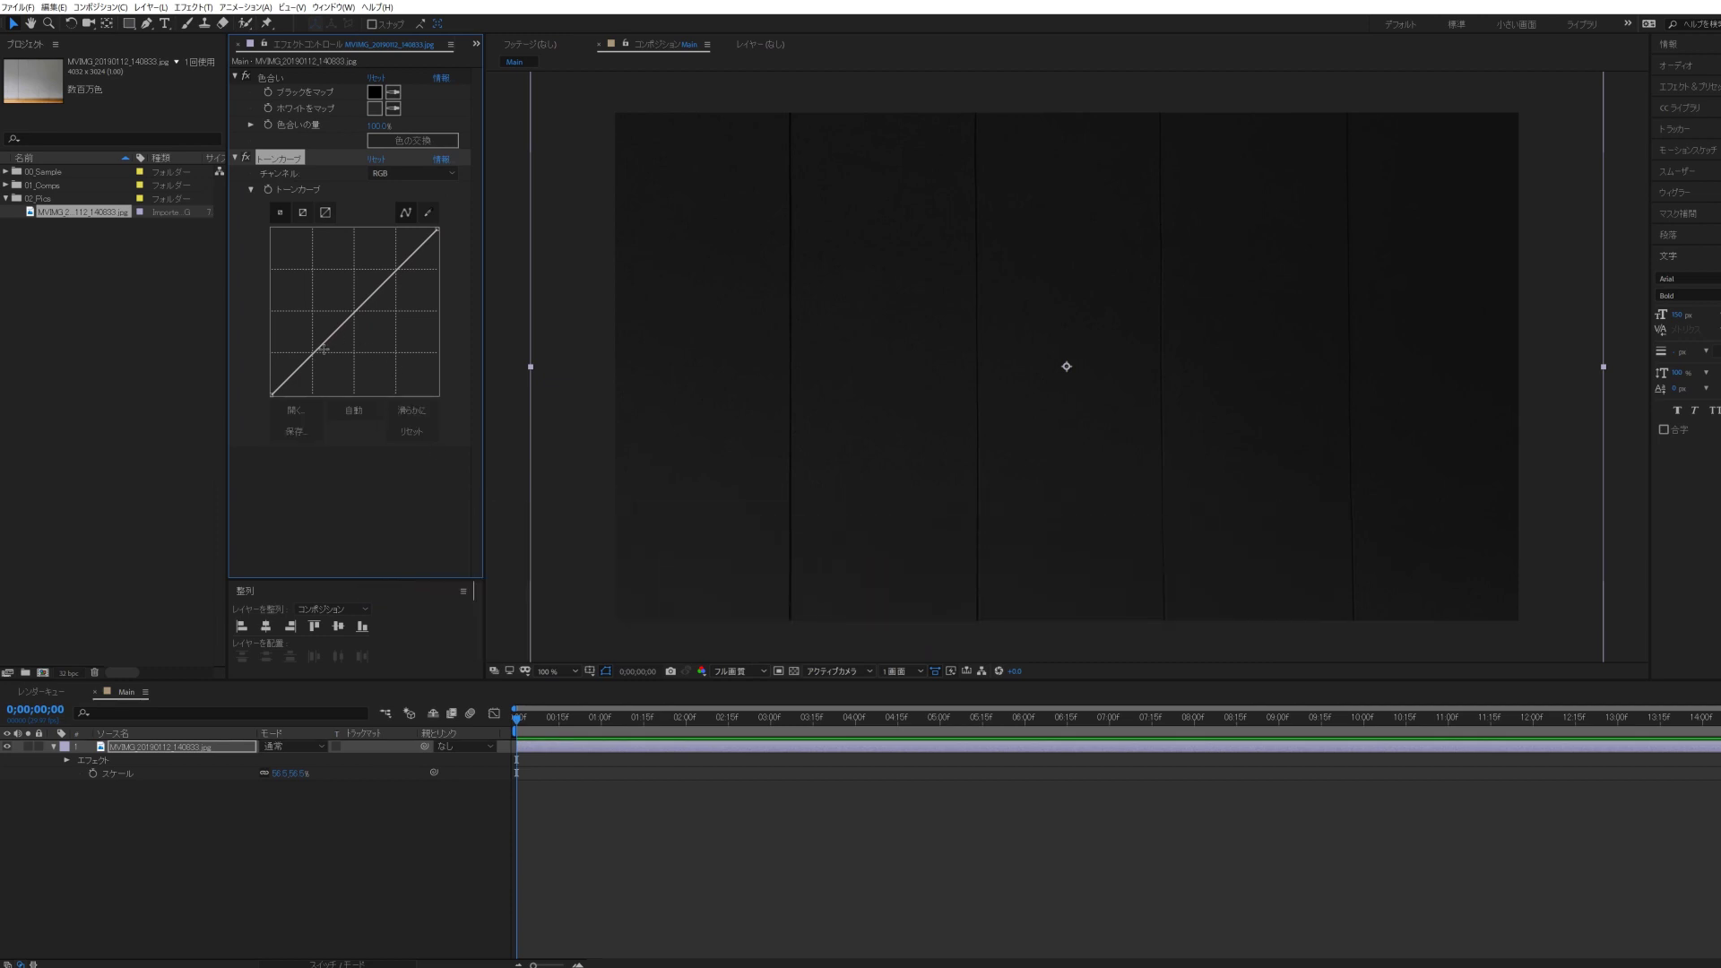
left_click(301, 362)
left_click_drag(387, 279, 393, 275)
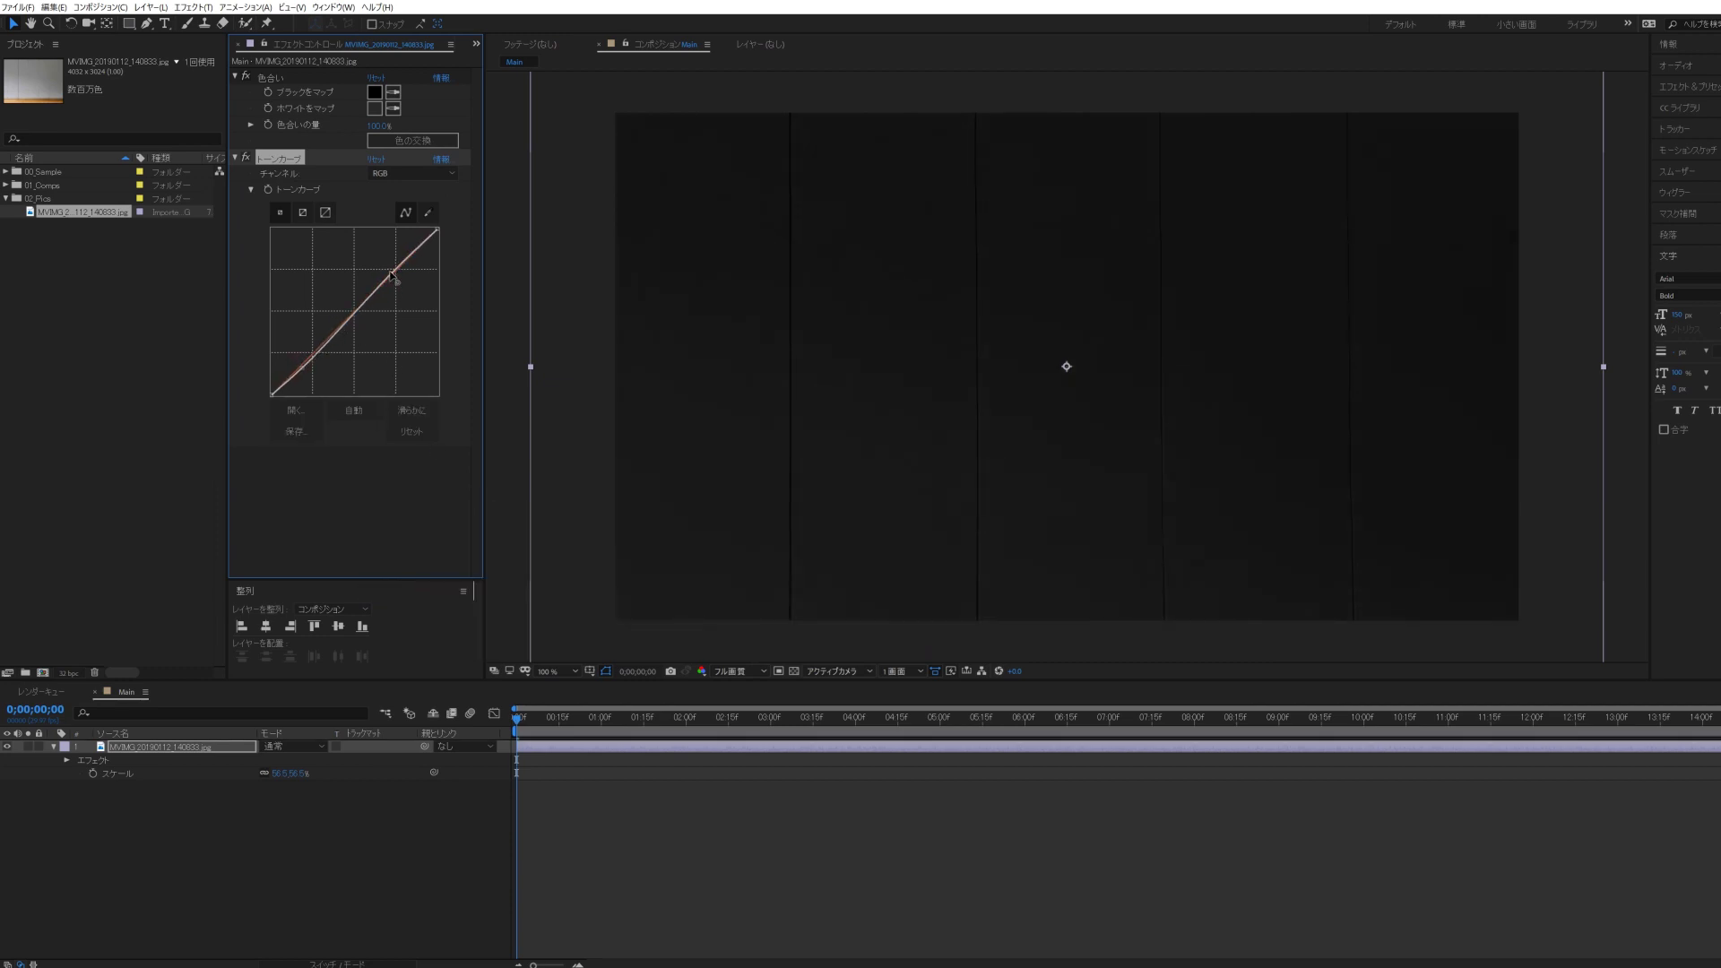
left_click_drag(308, 364, 304, 371)
left_click_drag(391, 274, 389, 268)
- Switch the curve to the Red channel and darken Tint's Map White To to 343434
left_click(411, 173)
left_click(386, 195)
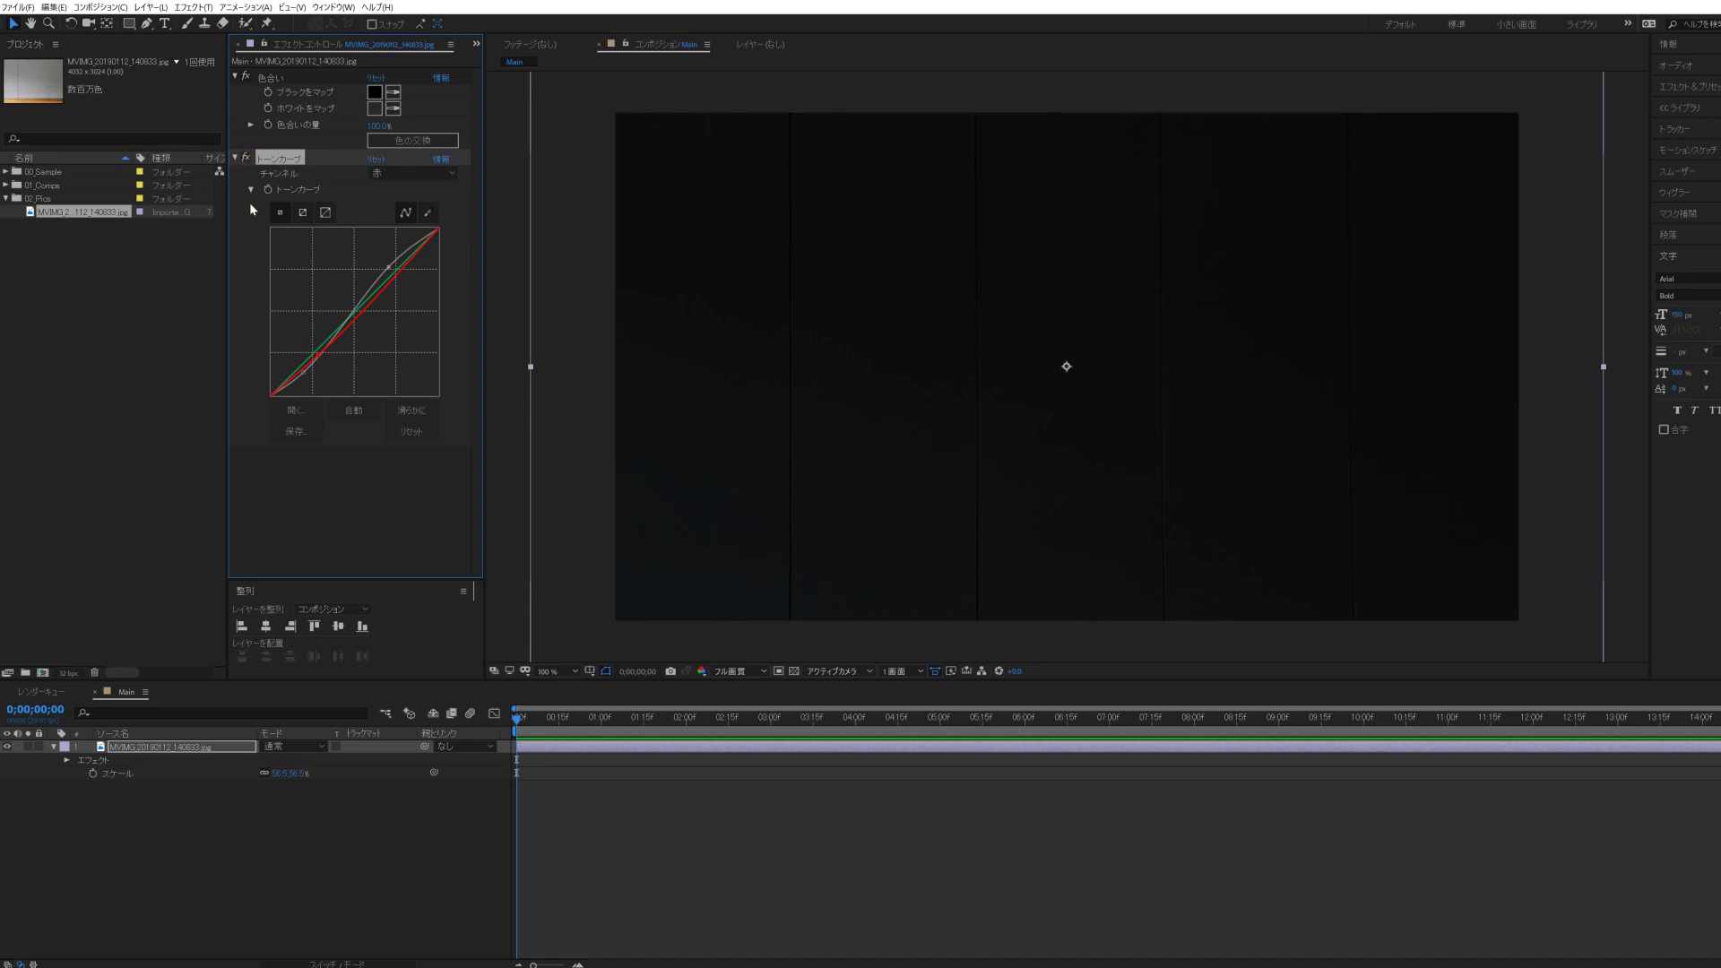
left_click(374, 108)
left_click_drag(105, 460, 101, 478)
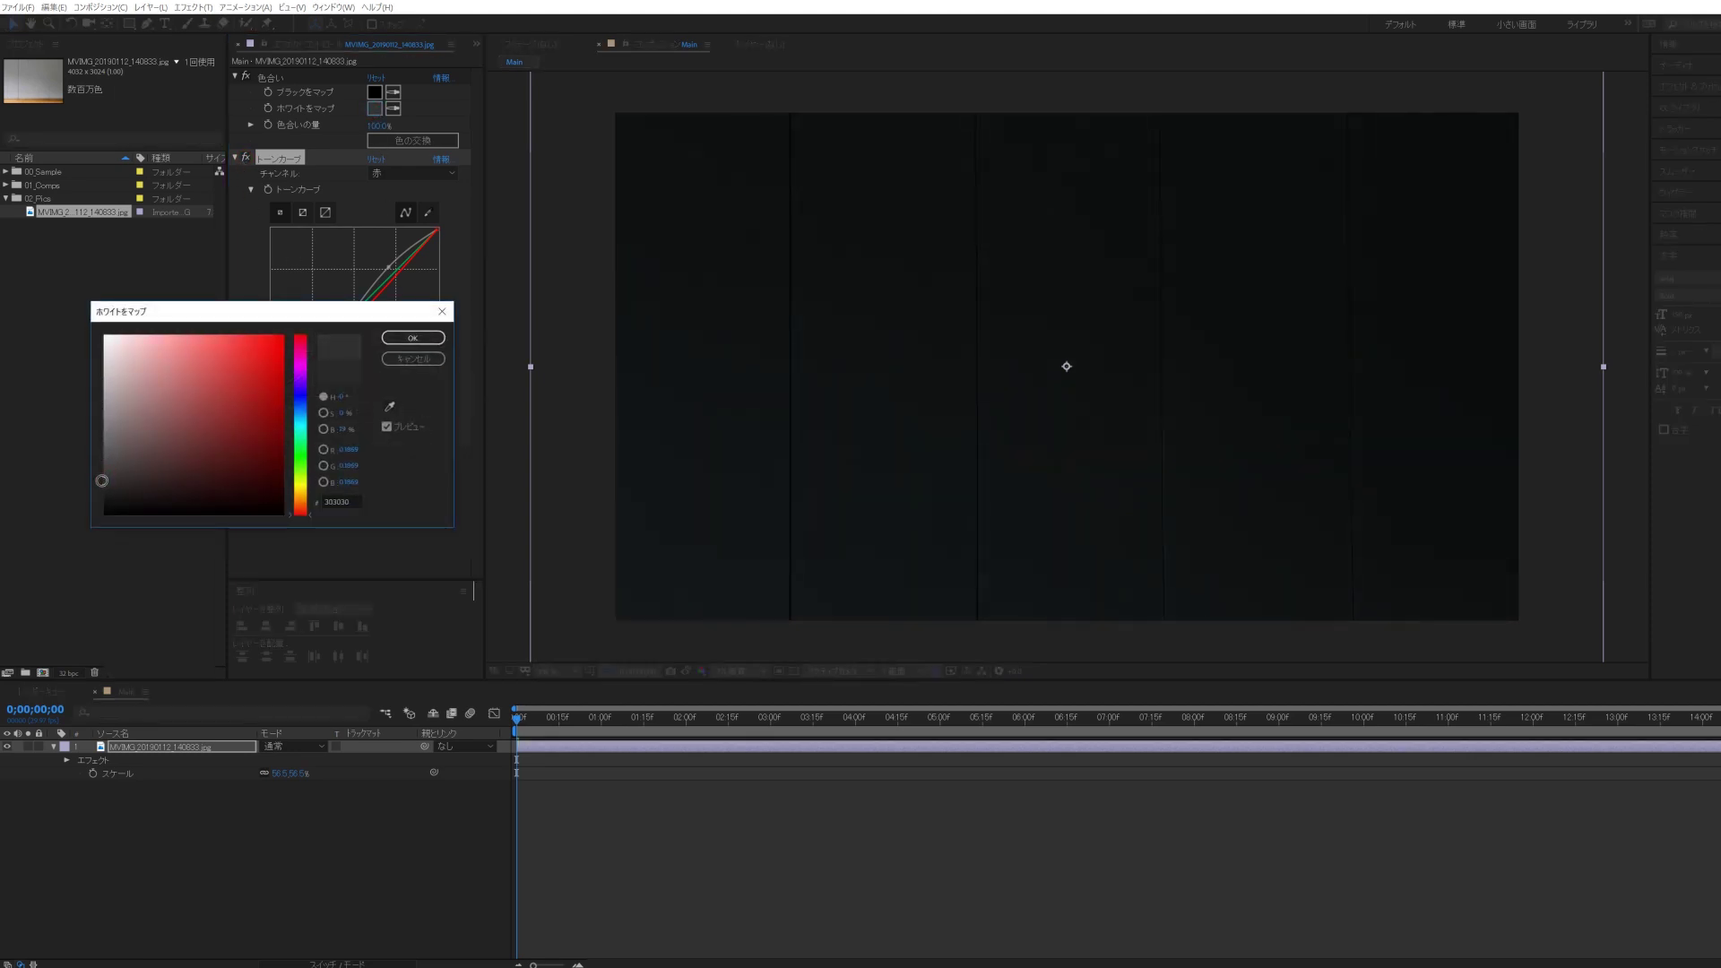
left_click(403, 339)
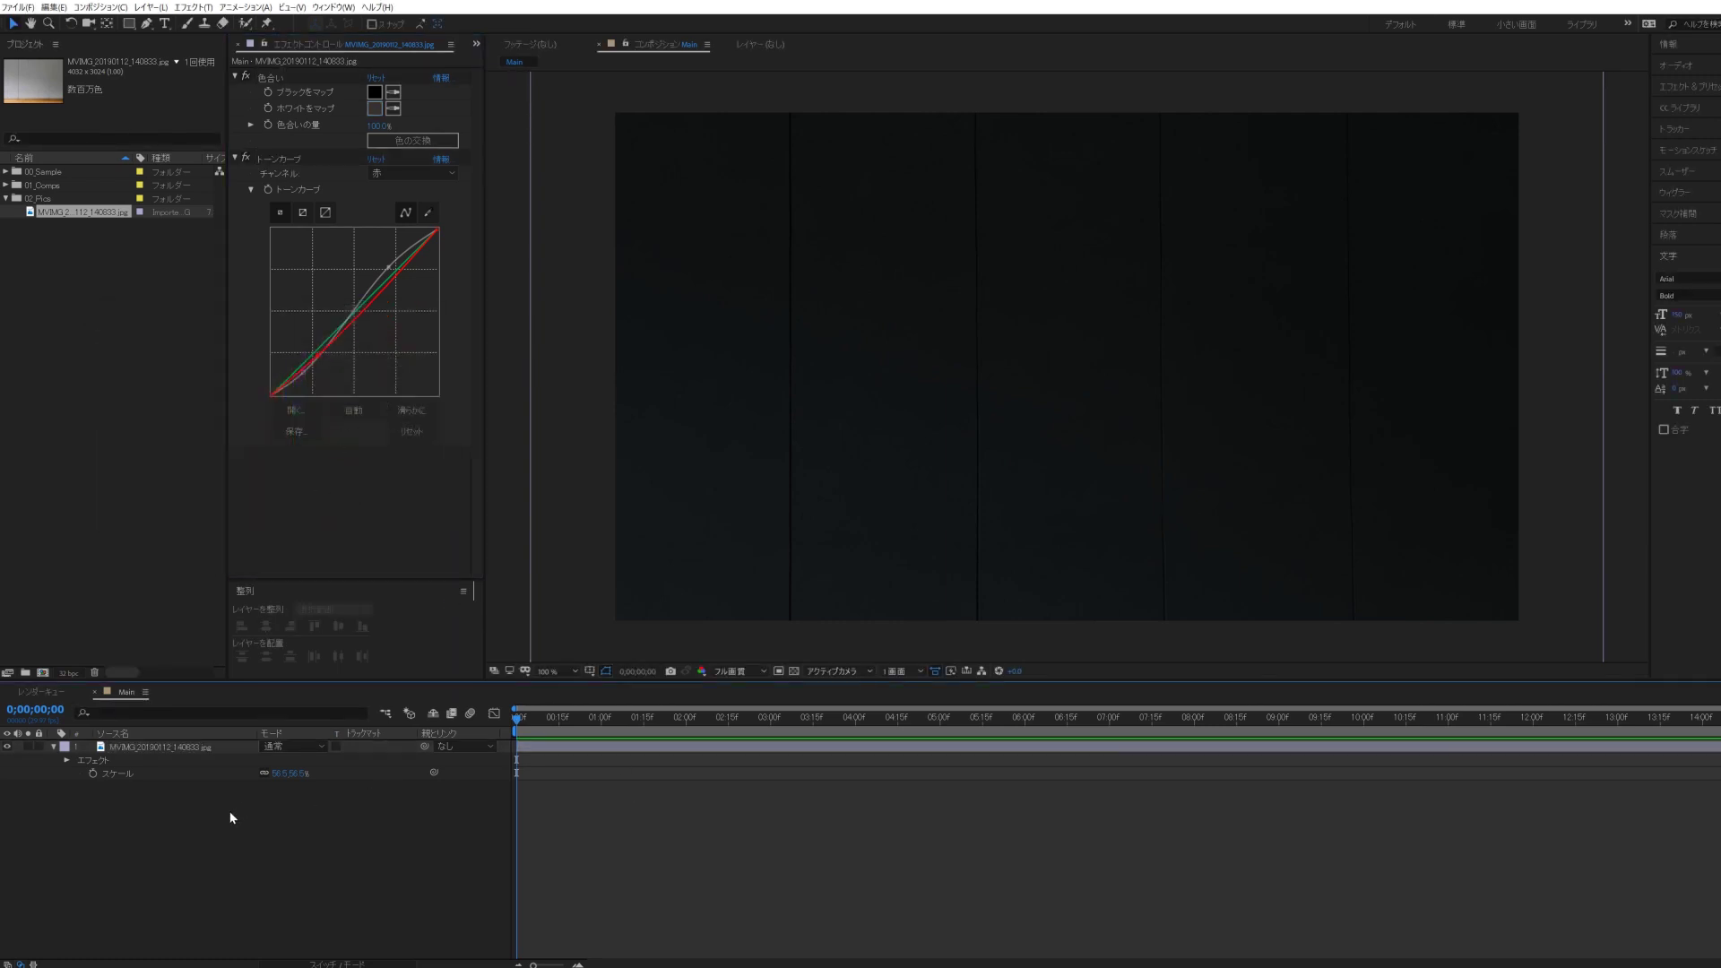
left_click(188, 750)
- Pre-compose the wall layer as 'Wall', moving all attributes into the new composition
right_click(189, 751)
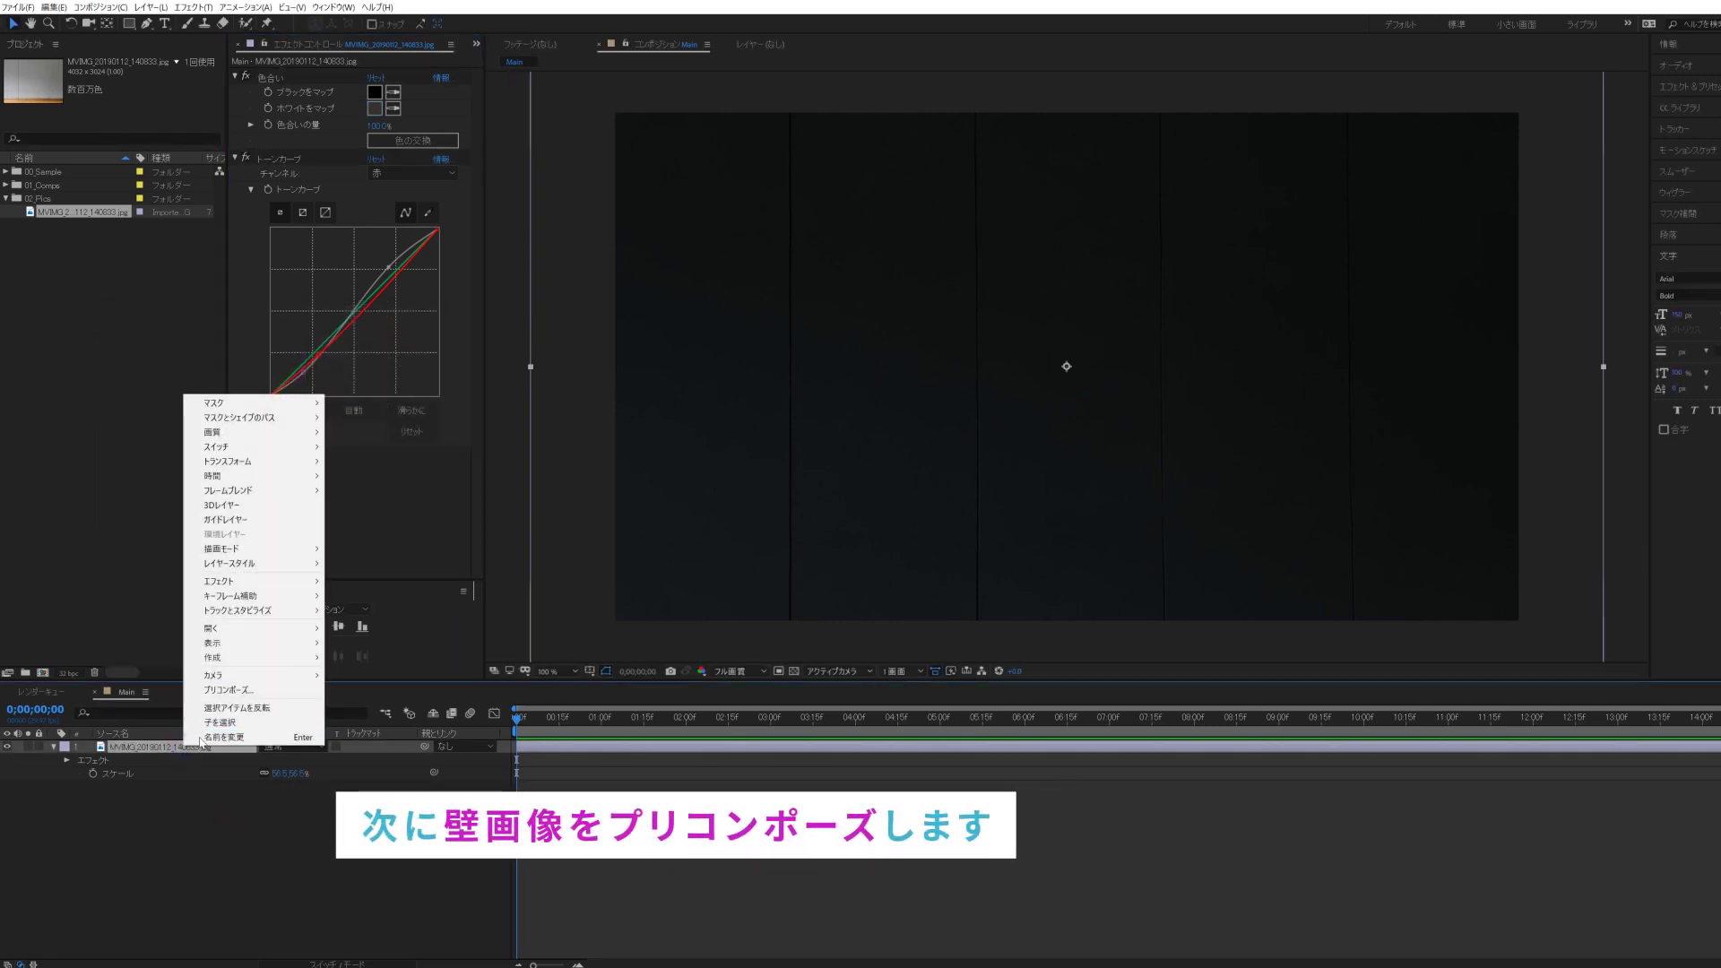
left_click(277, 694)
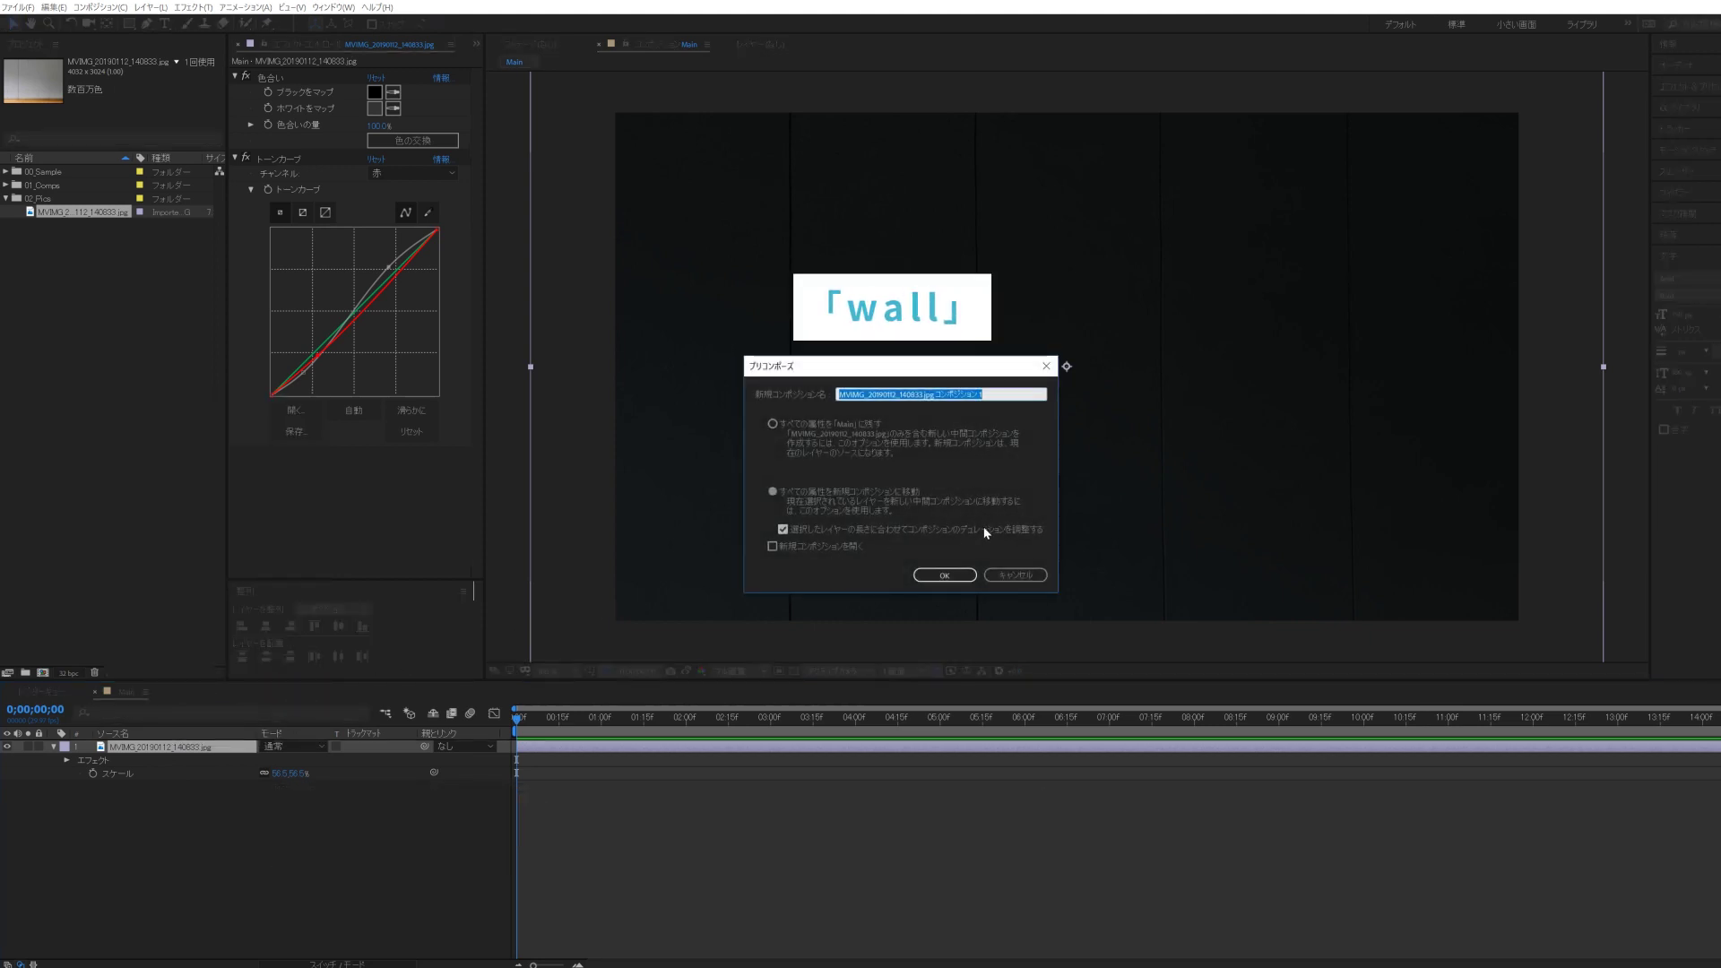
type("Wall")
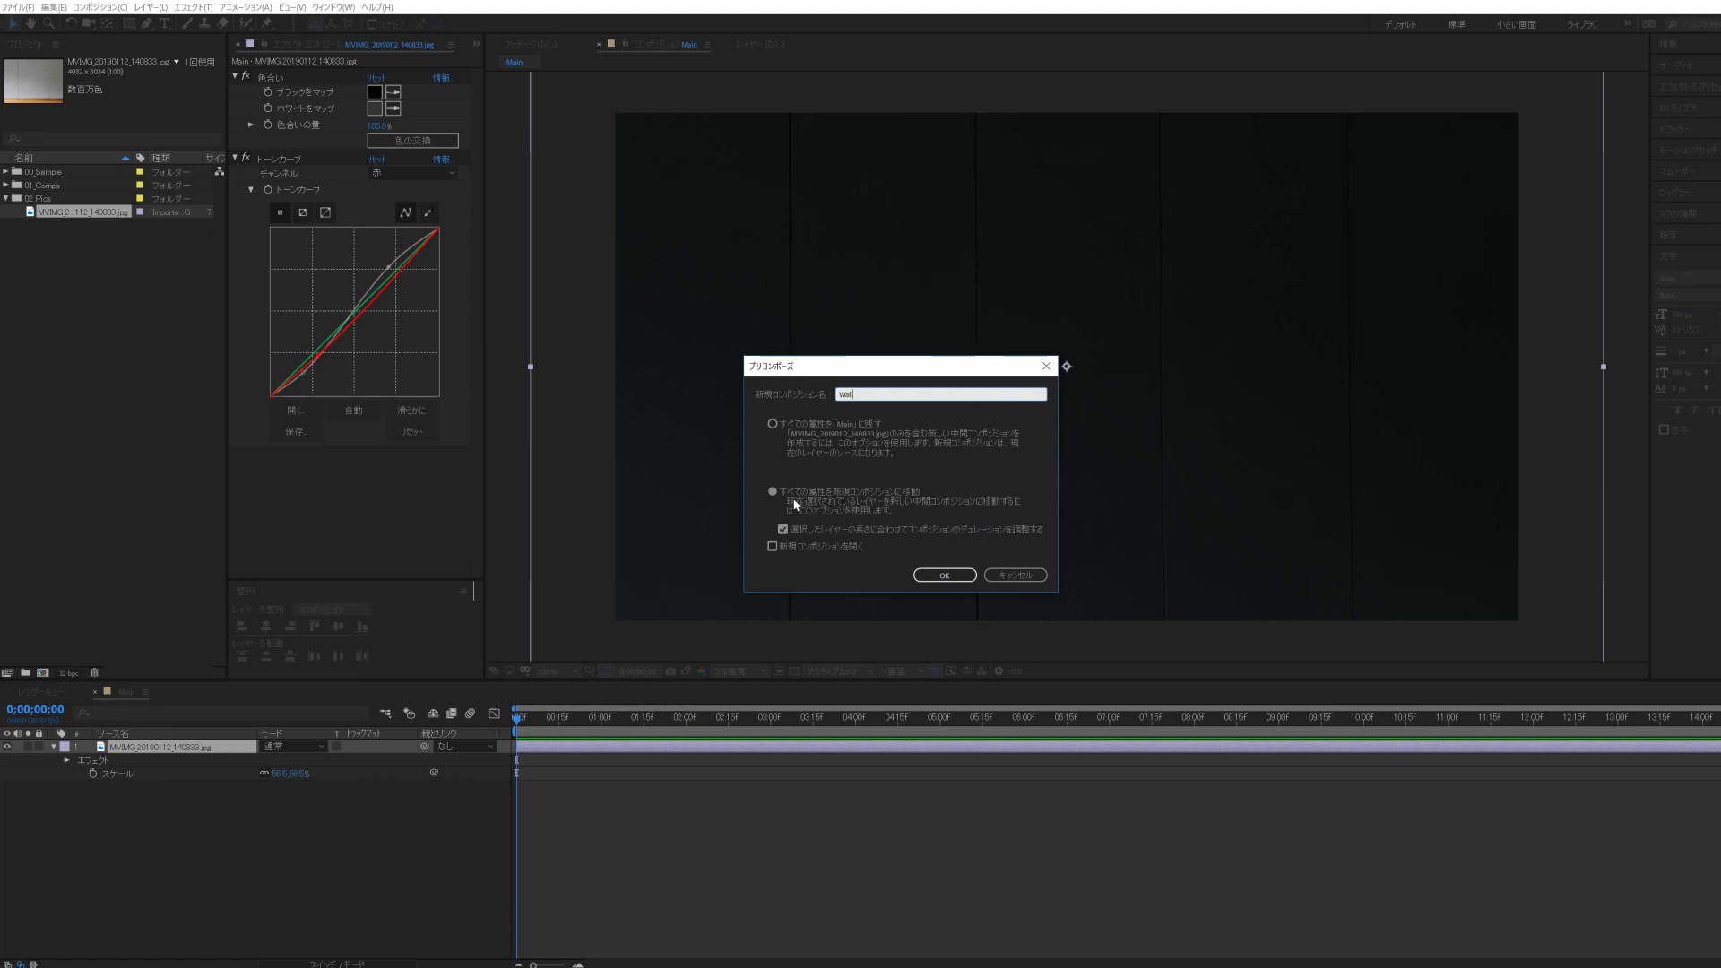
left_click(773, 493)
left_click(929, 573)
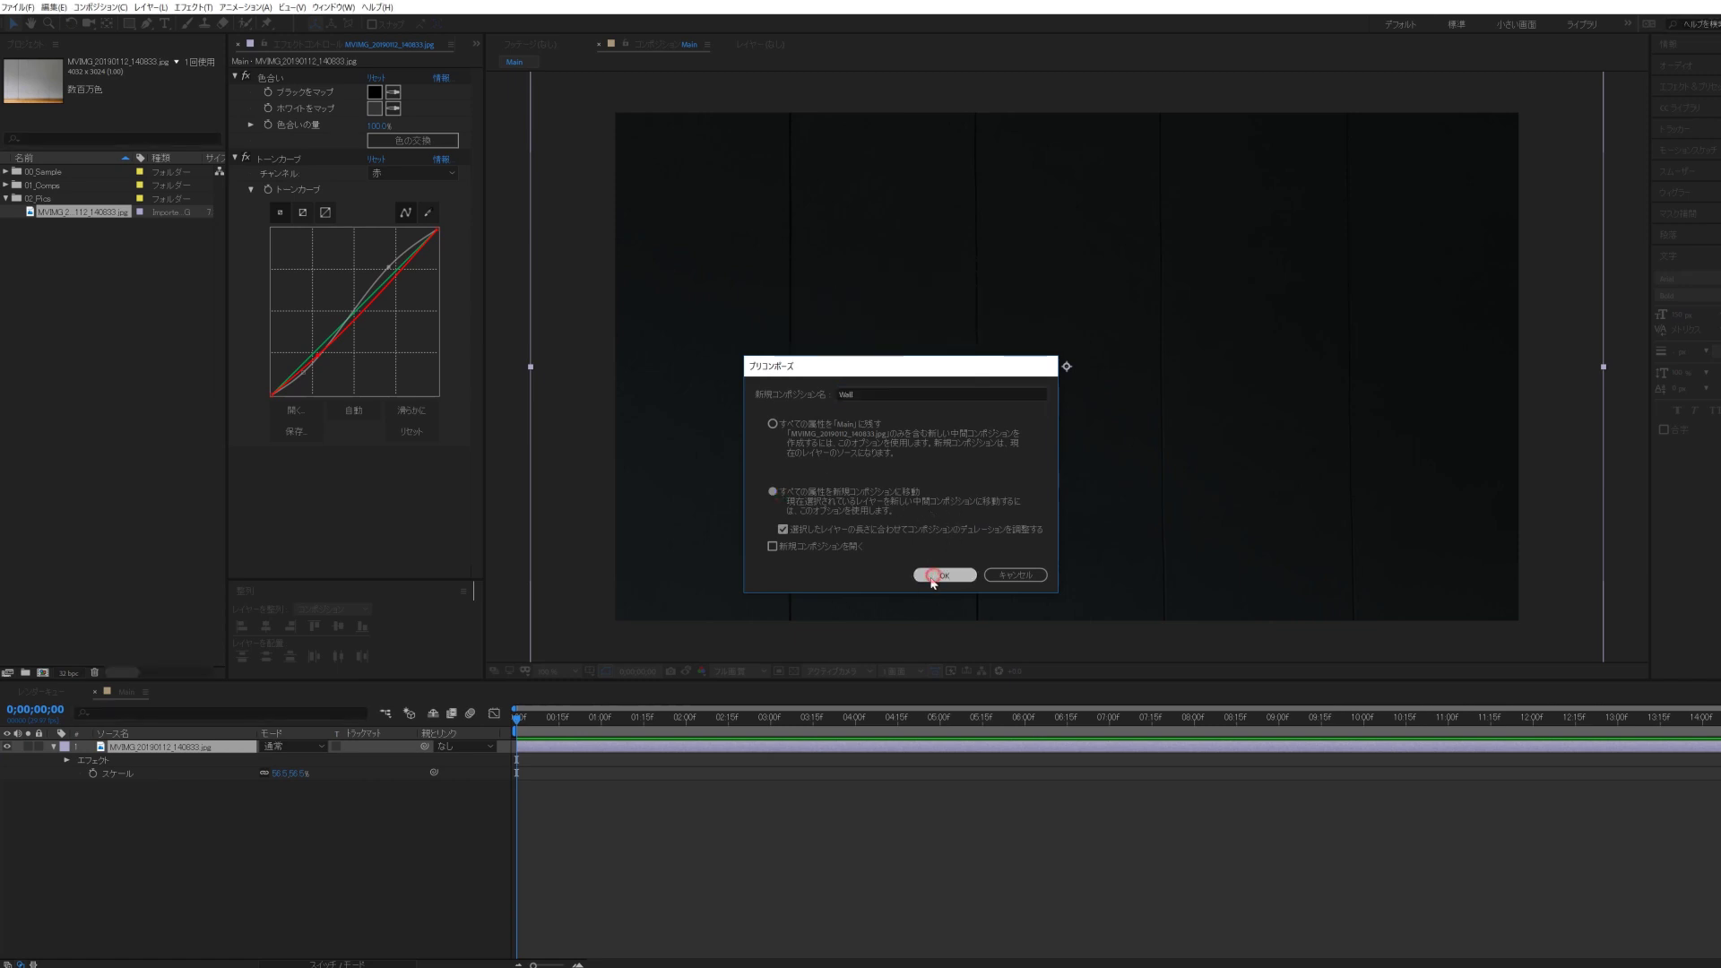
left_click(250, 803)
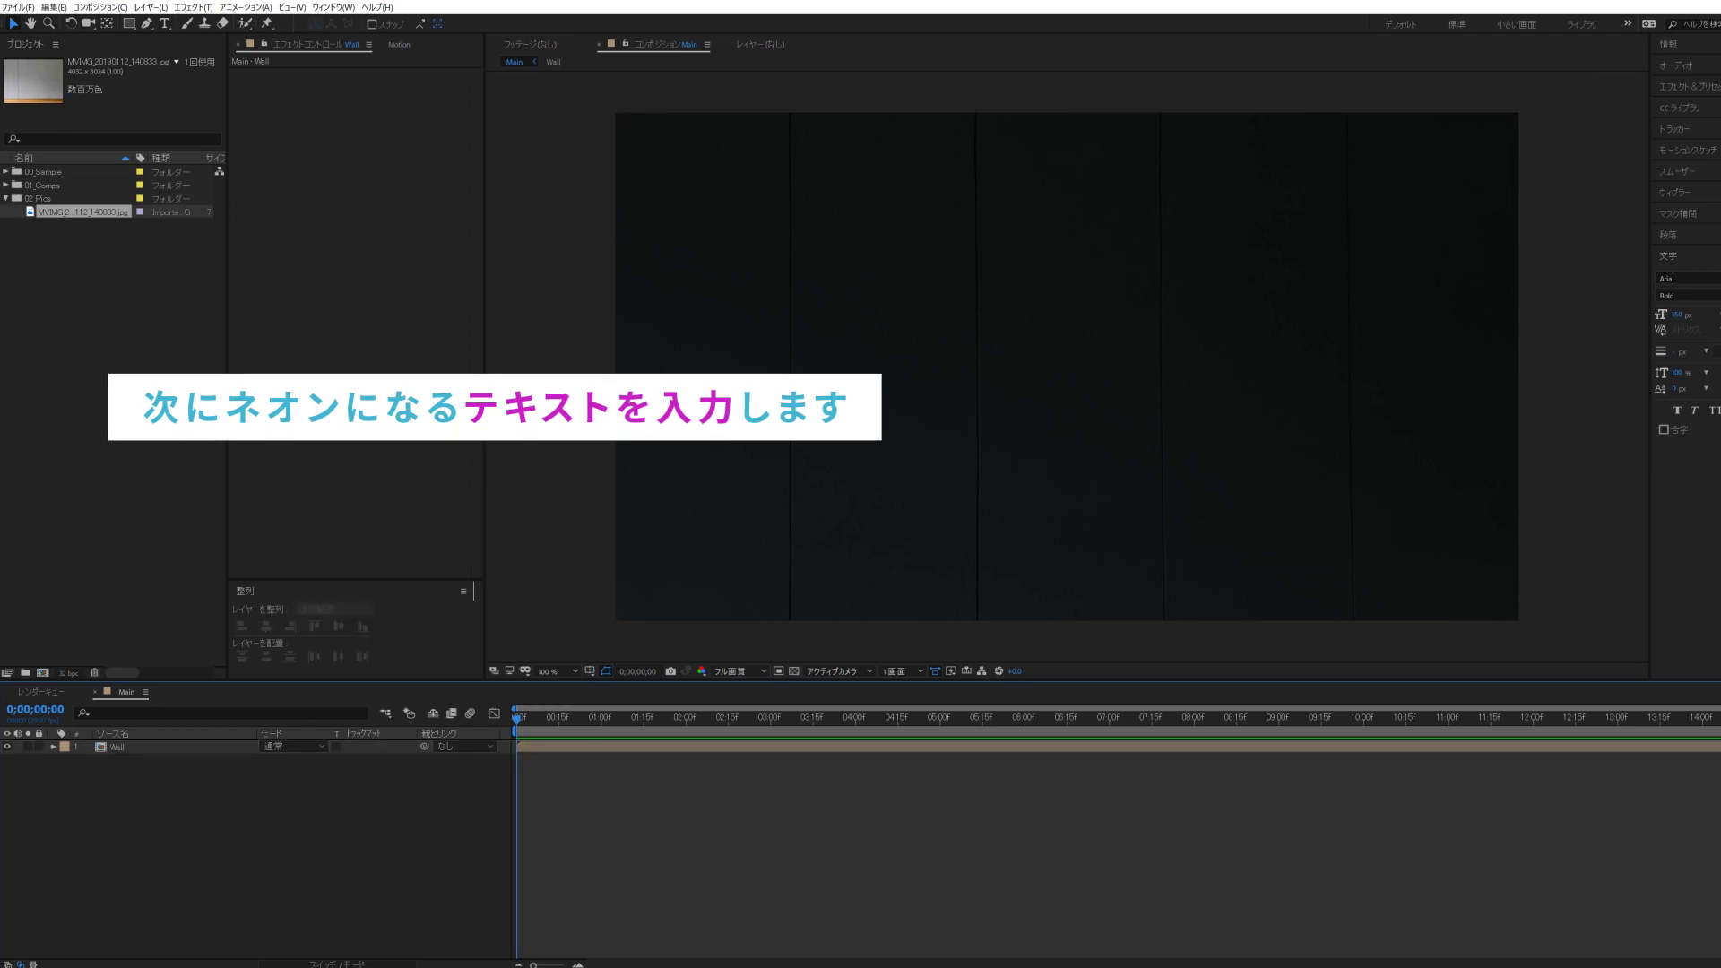
- Add a 'Neon Text' text layer and centre it horizontally and vertically in the comp
left_click(164, 24)
left_click(879, 365)
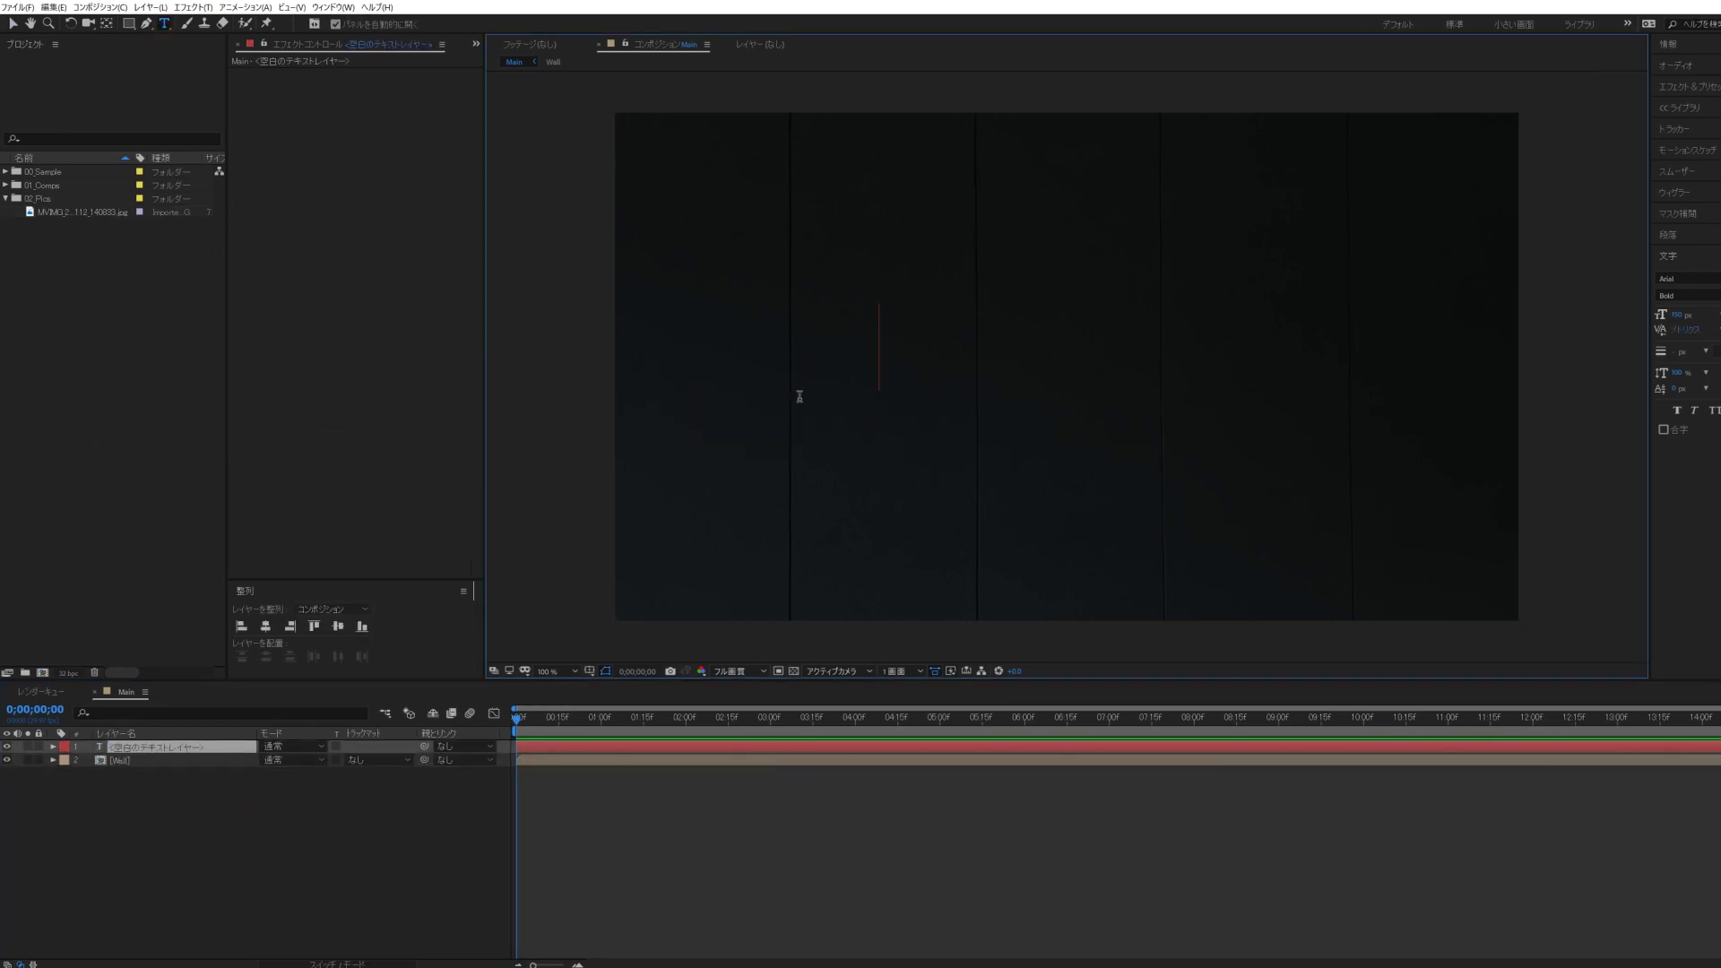
type("Neon ")
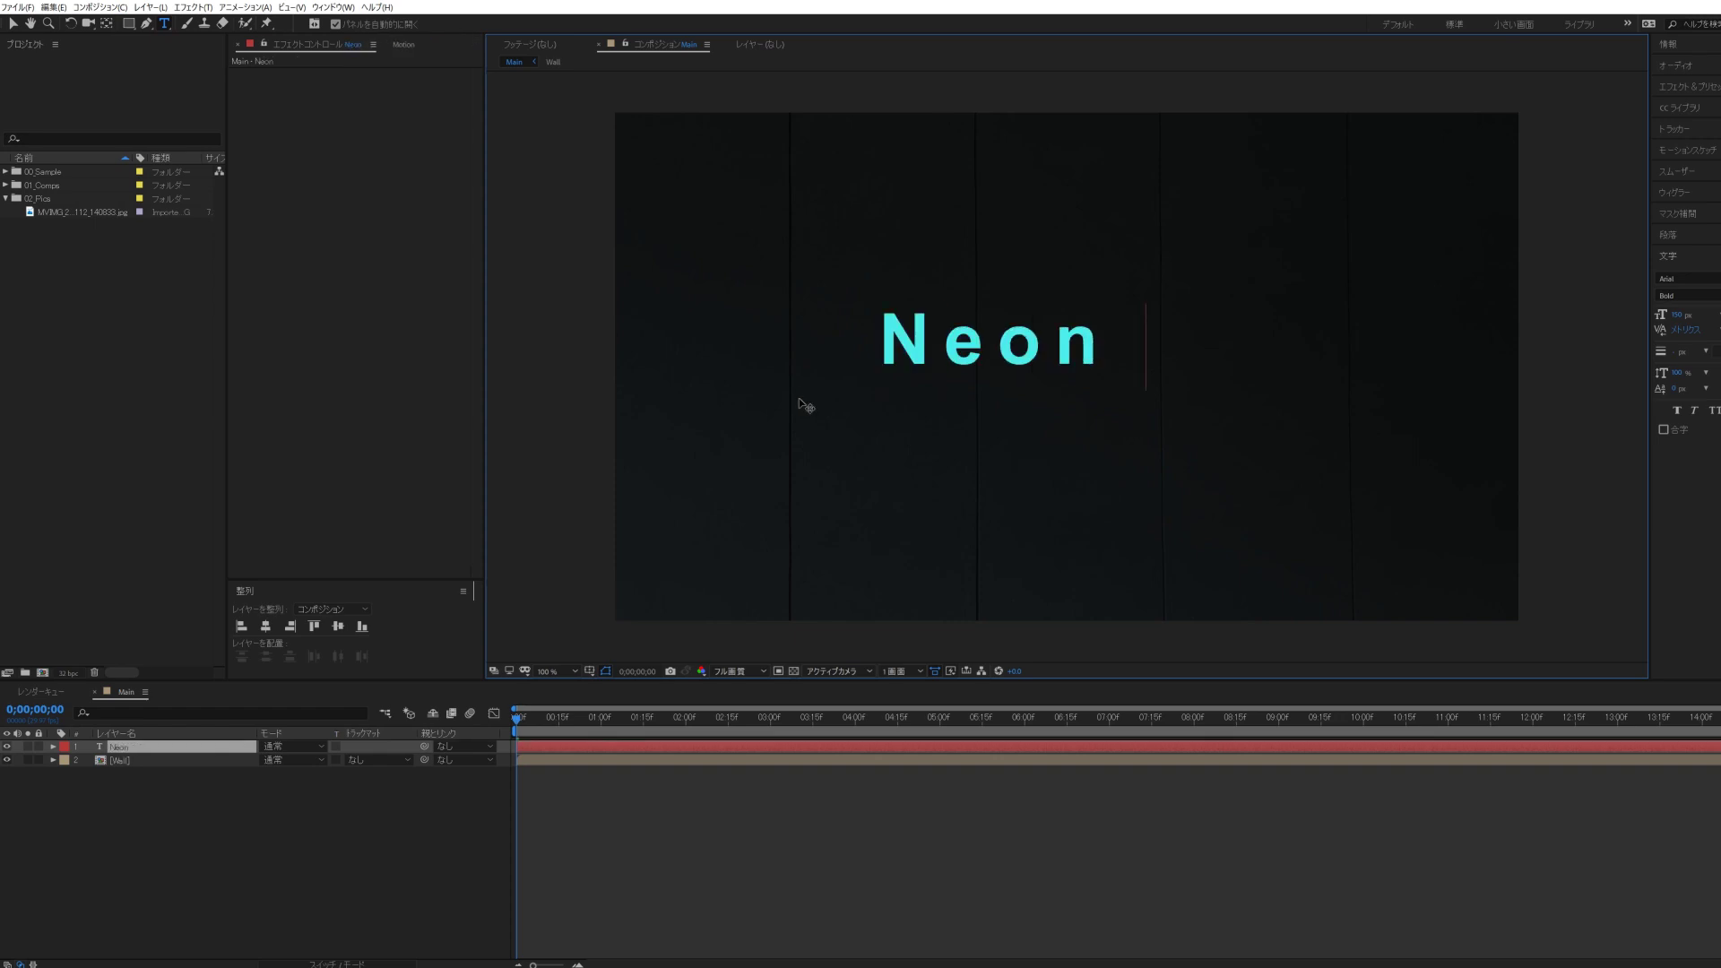
type("Text")
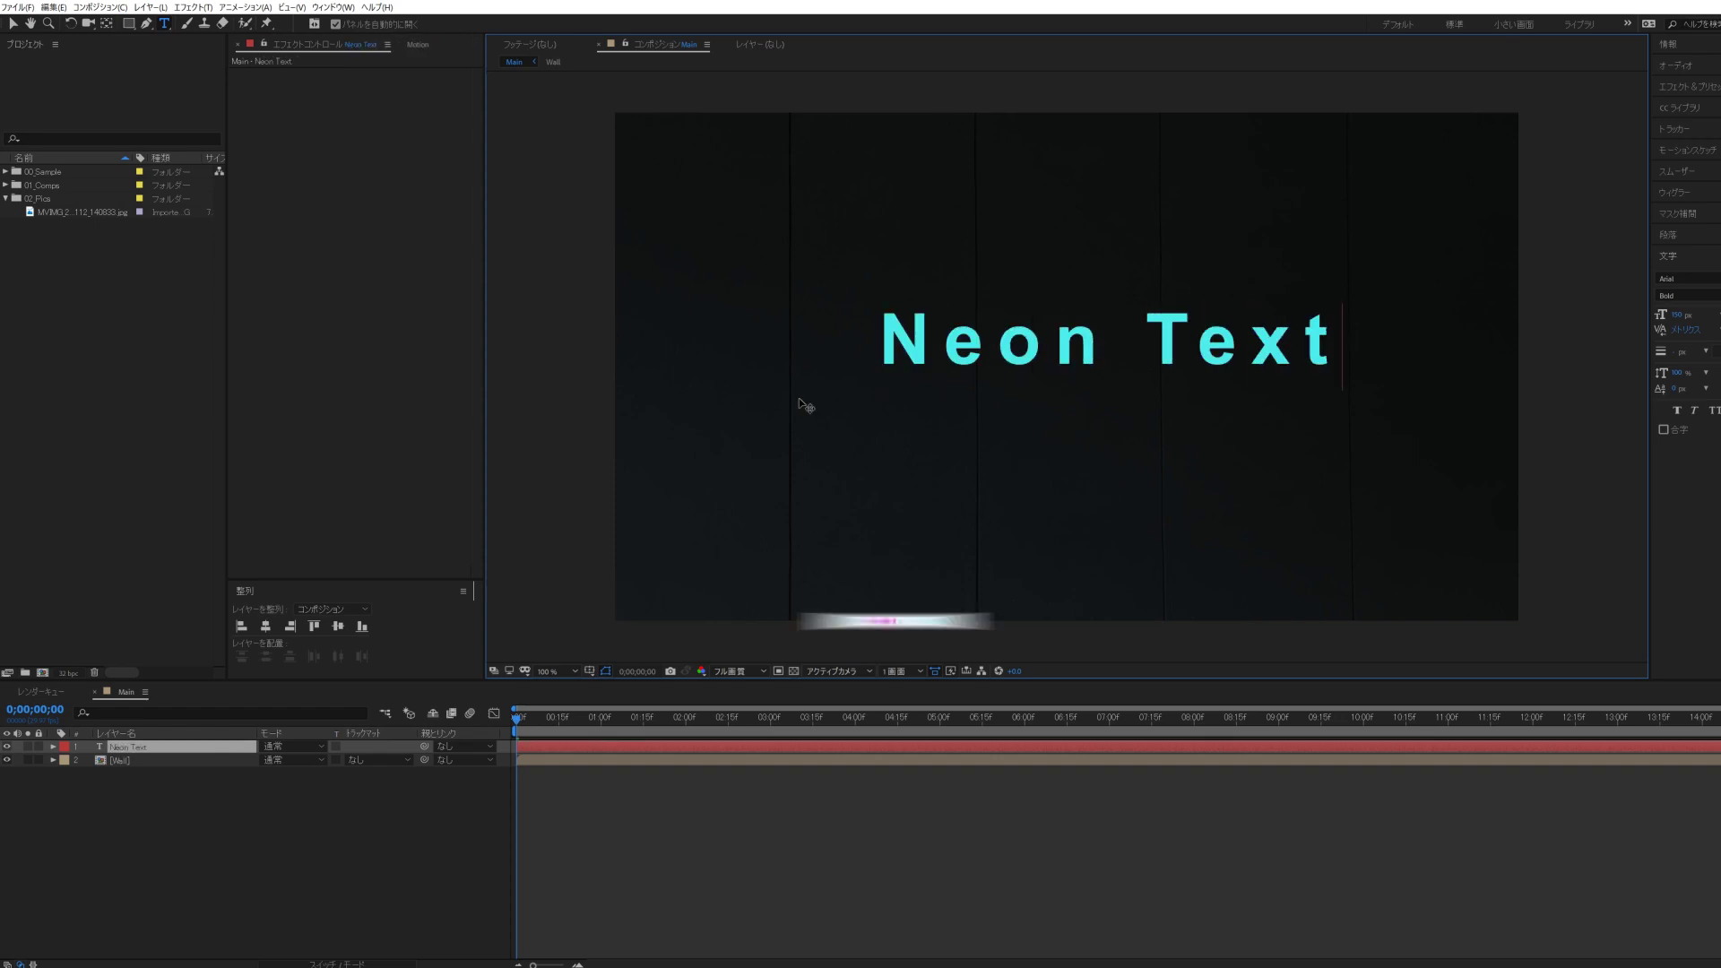
left_click(89, 796)
left_click(127, 747)
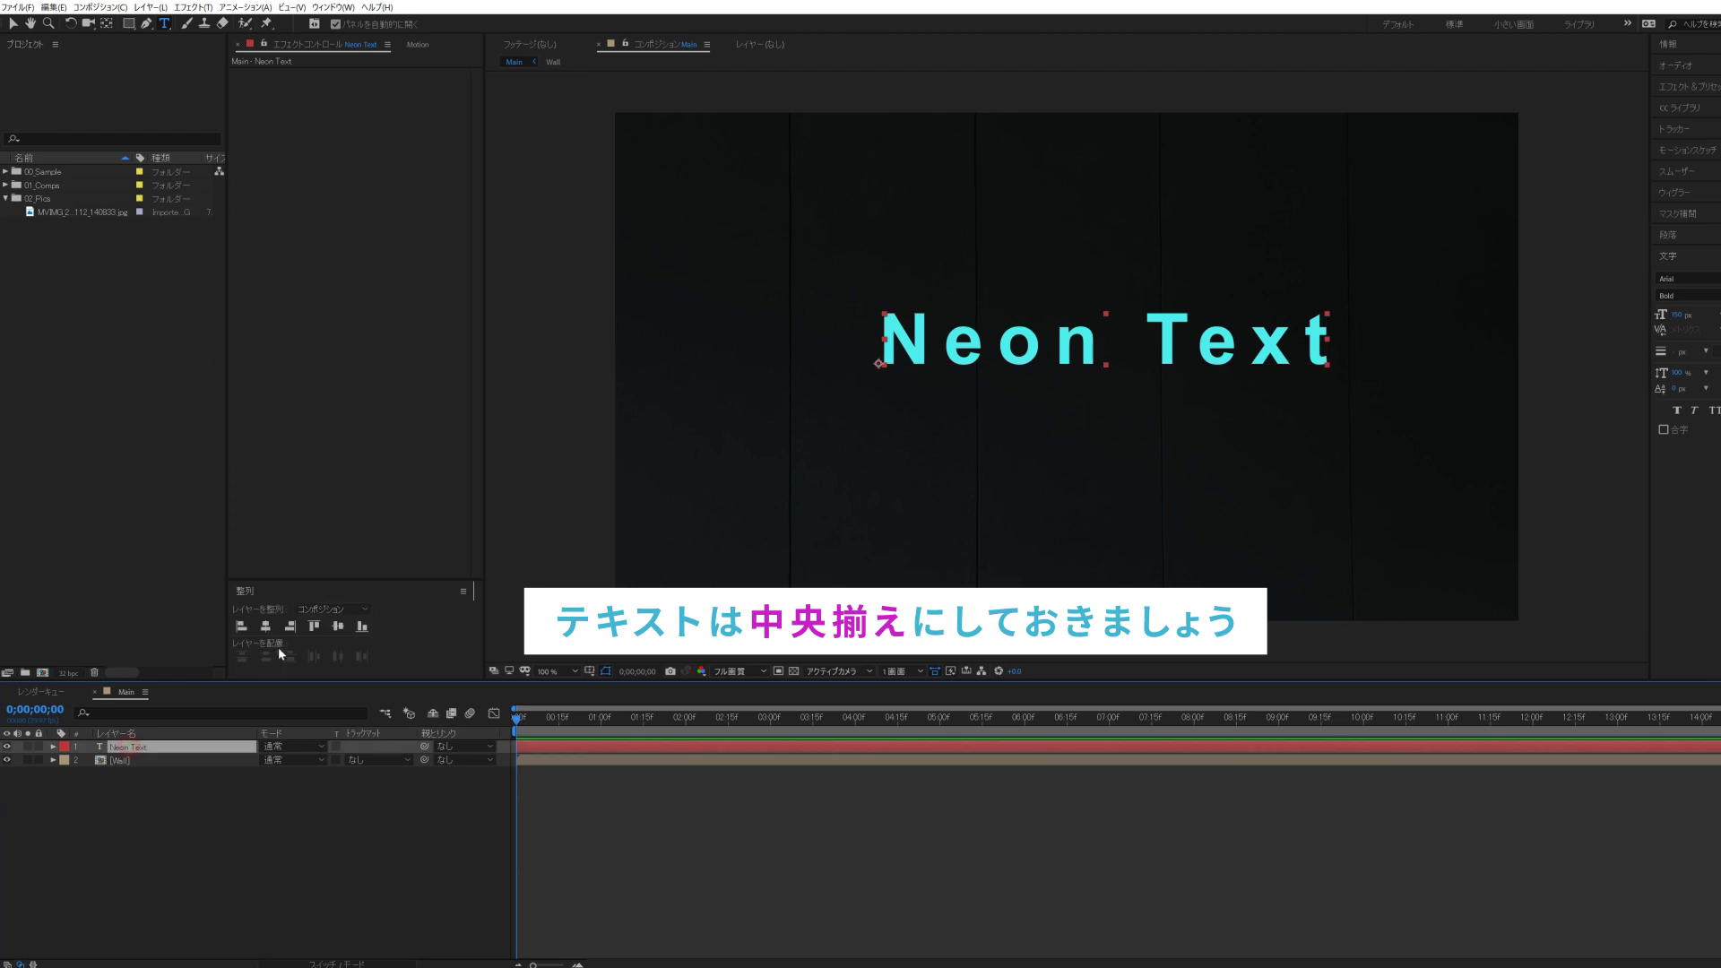
left_click(338, 625)
left_click(338, 626)
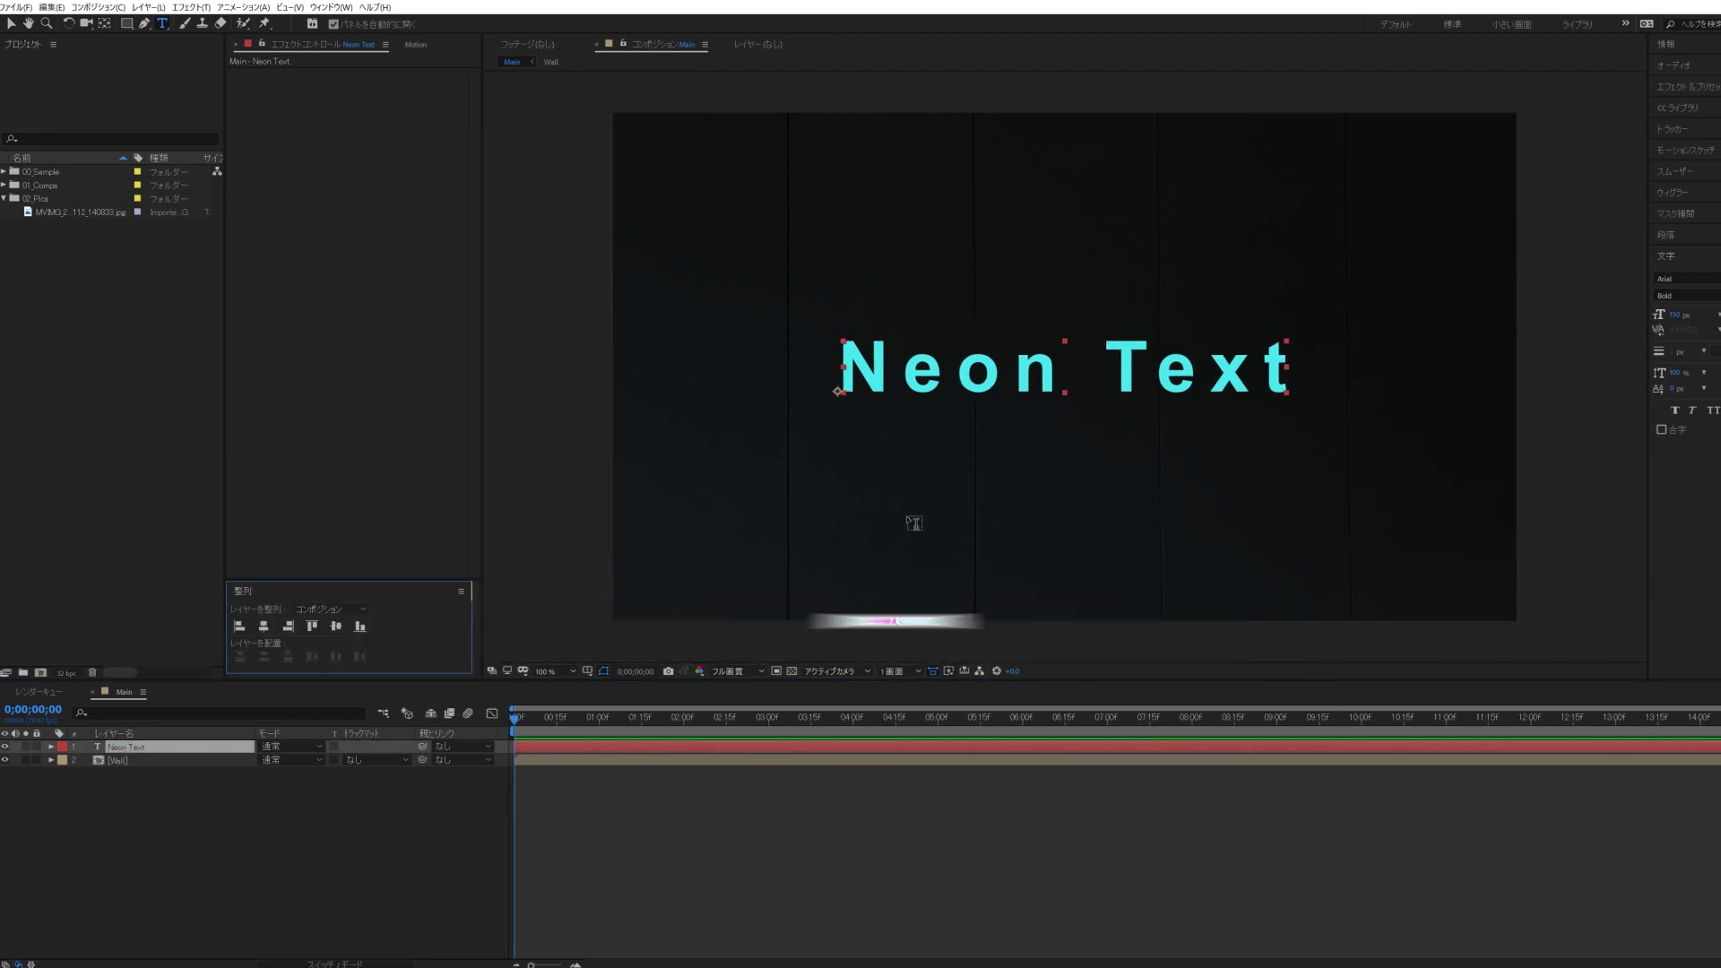
- Set the text fill colour to cyan 44CCDE
left_click(1689, 285)
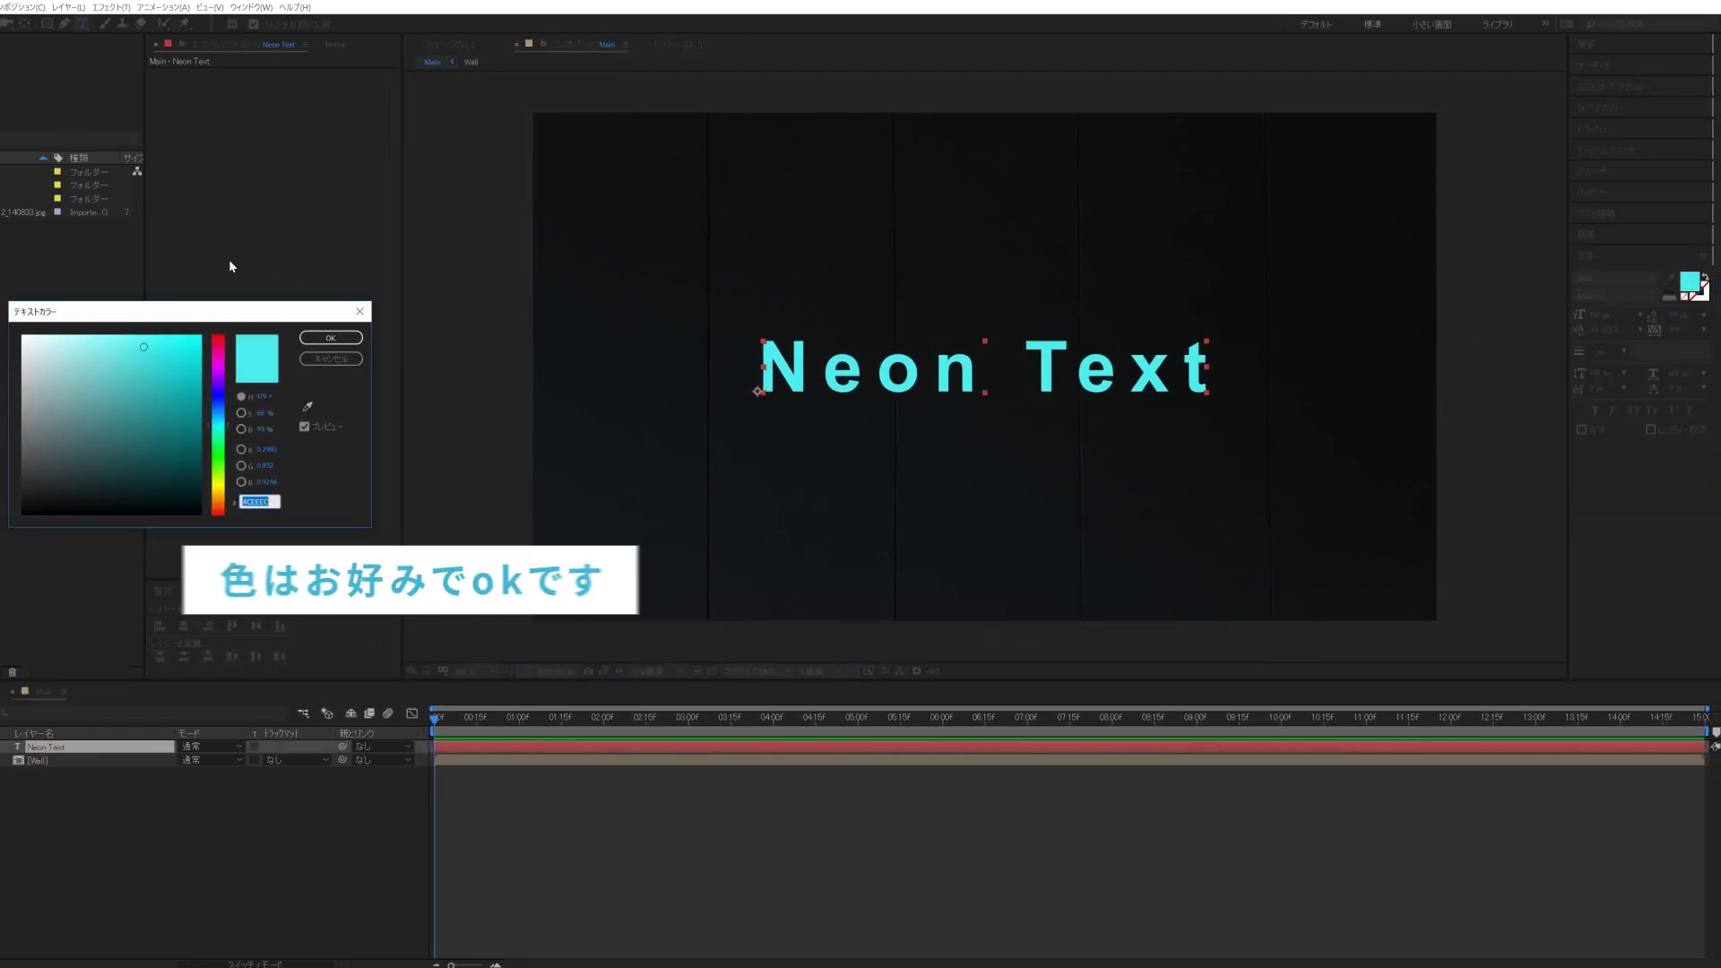
mouse_move(217, 423)
left_mouse_down()
mouse_move(219, 384)
mouse_move(222, 428)
left_mouse_up()
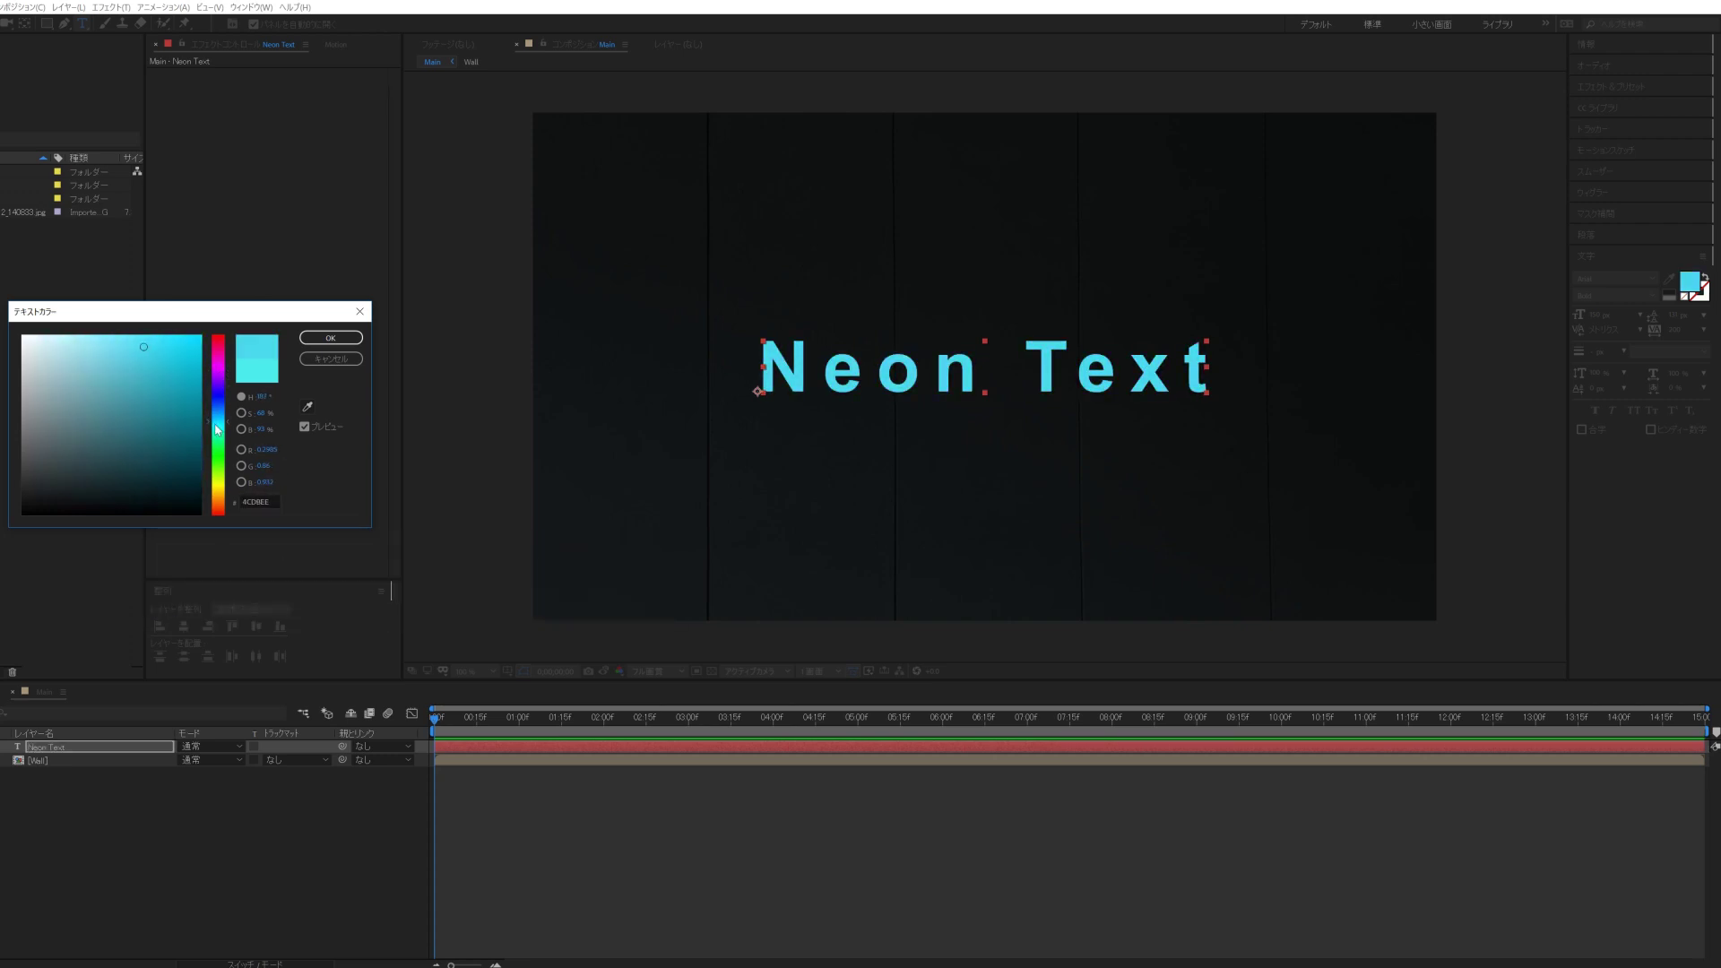
left_click_drag(147, 359, 147, 358)
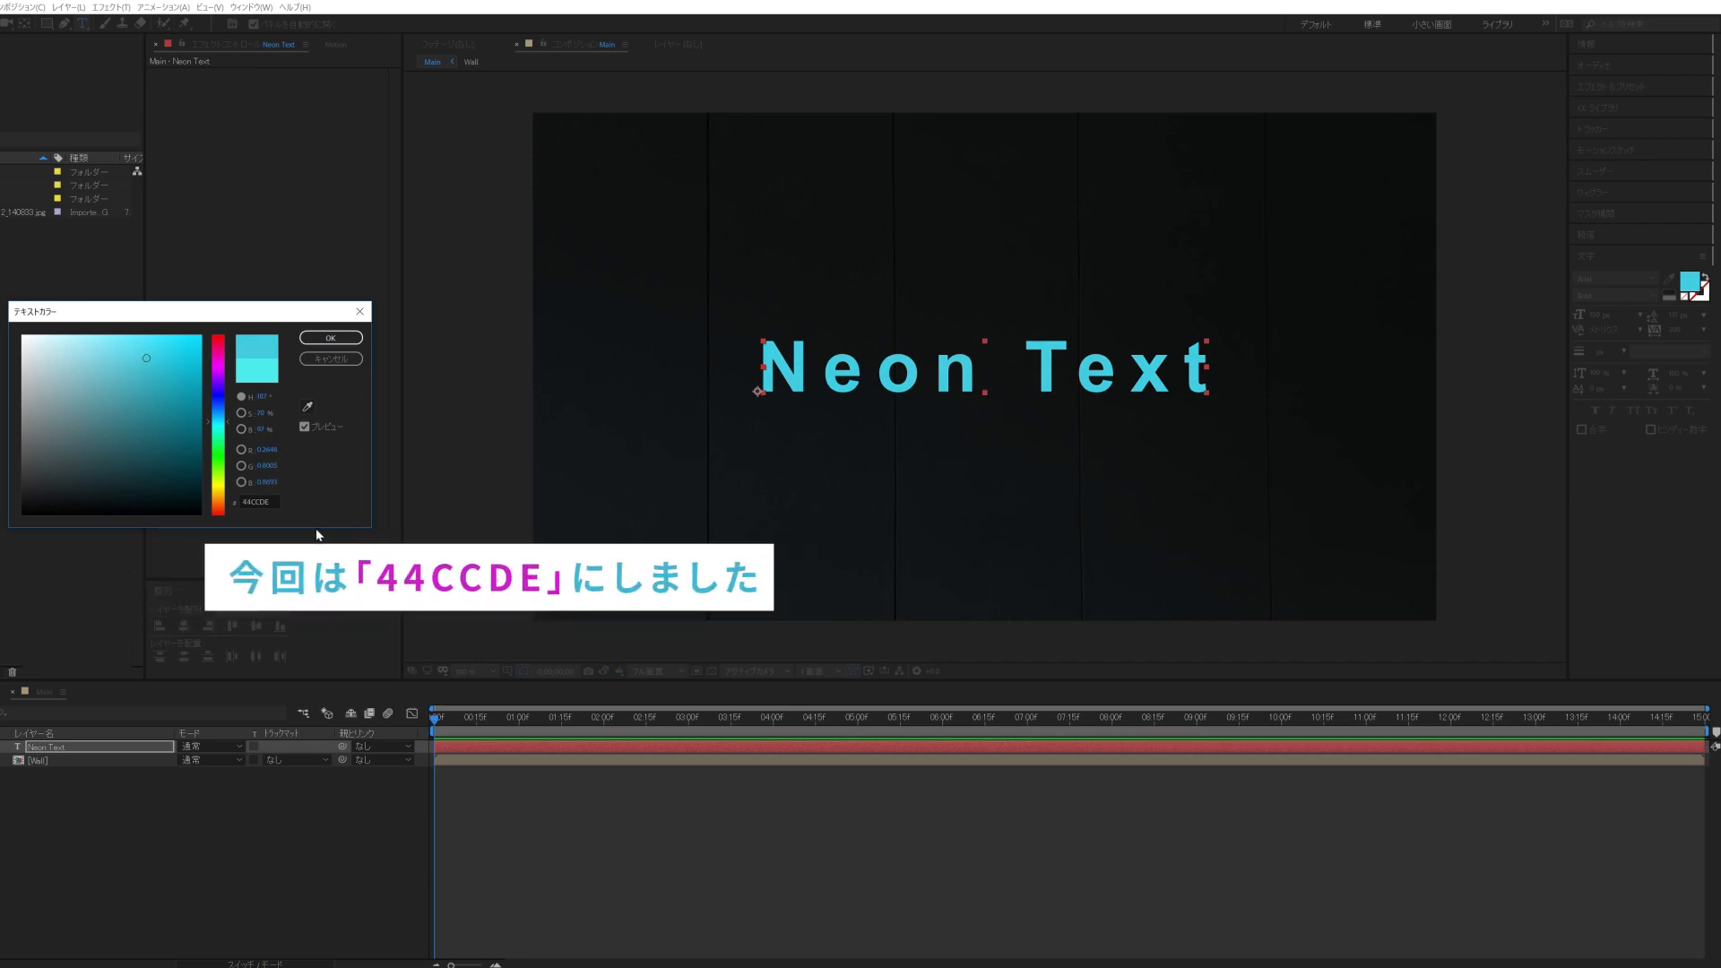
left_click(330, 337)
- Pre-compose the Neon Text layer into a comp named 'Text', moving all attributes
right_click(106, 748)
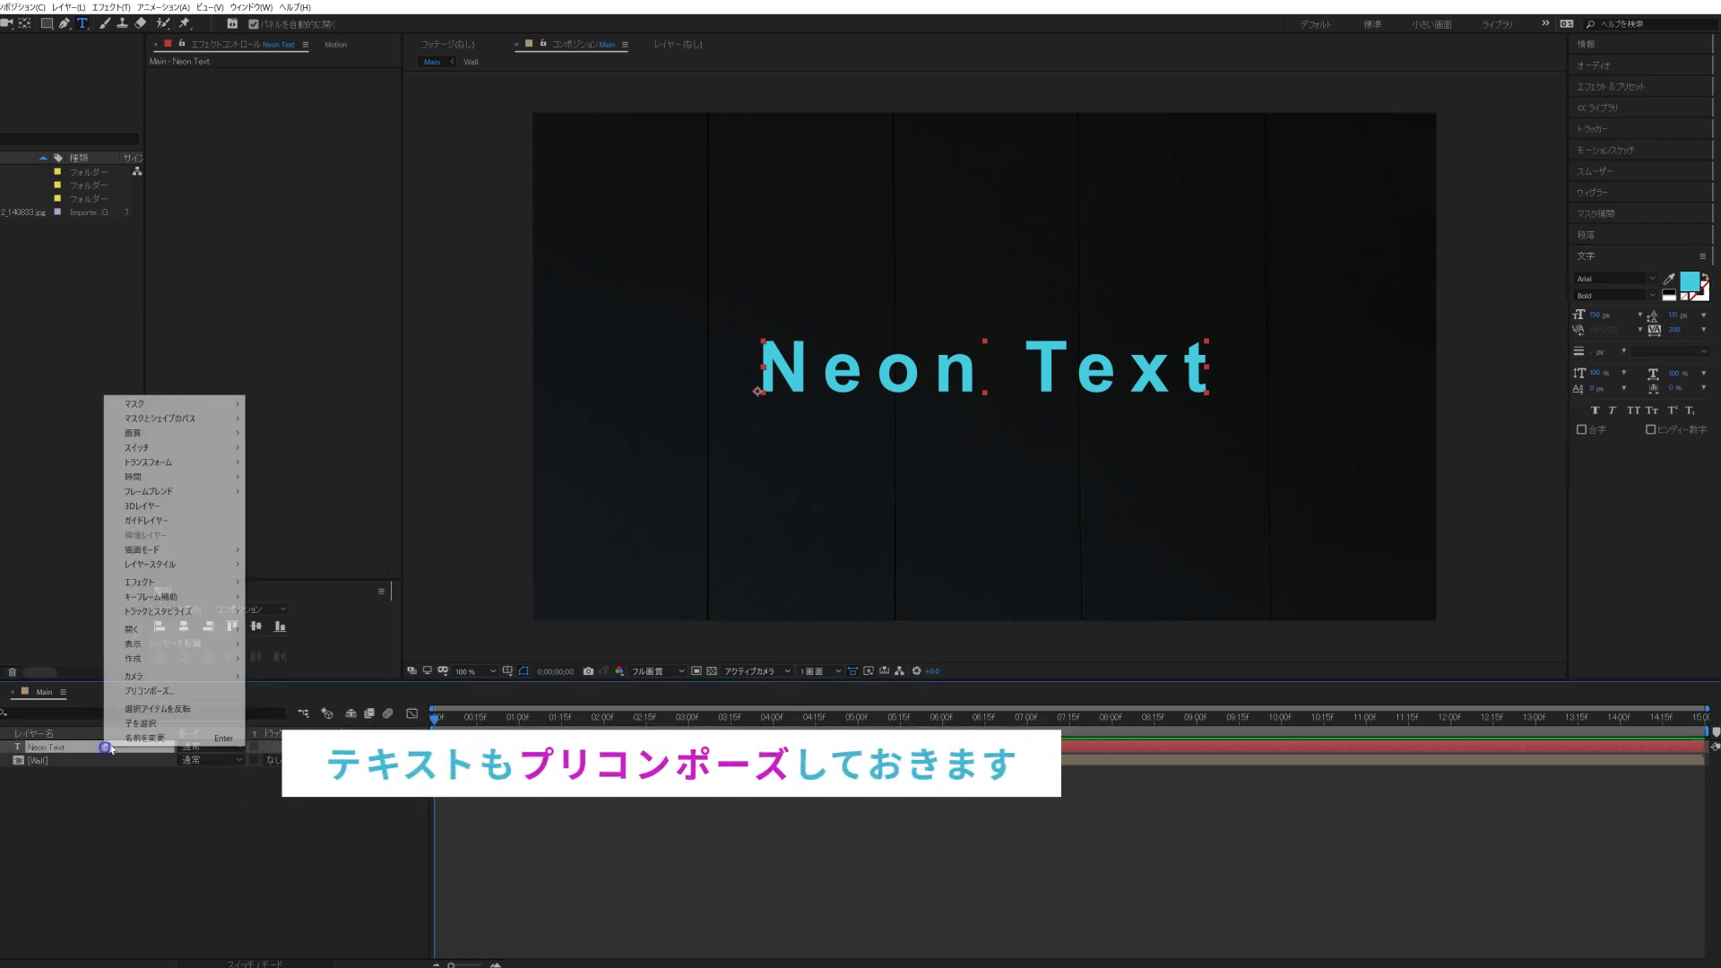
left_click(189, 692)
type("Text")
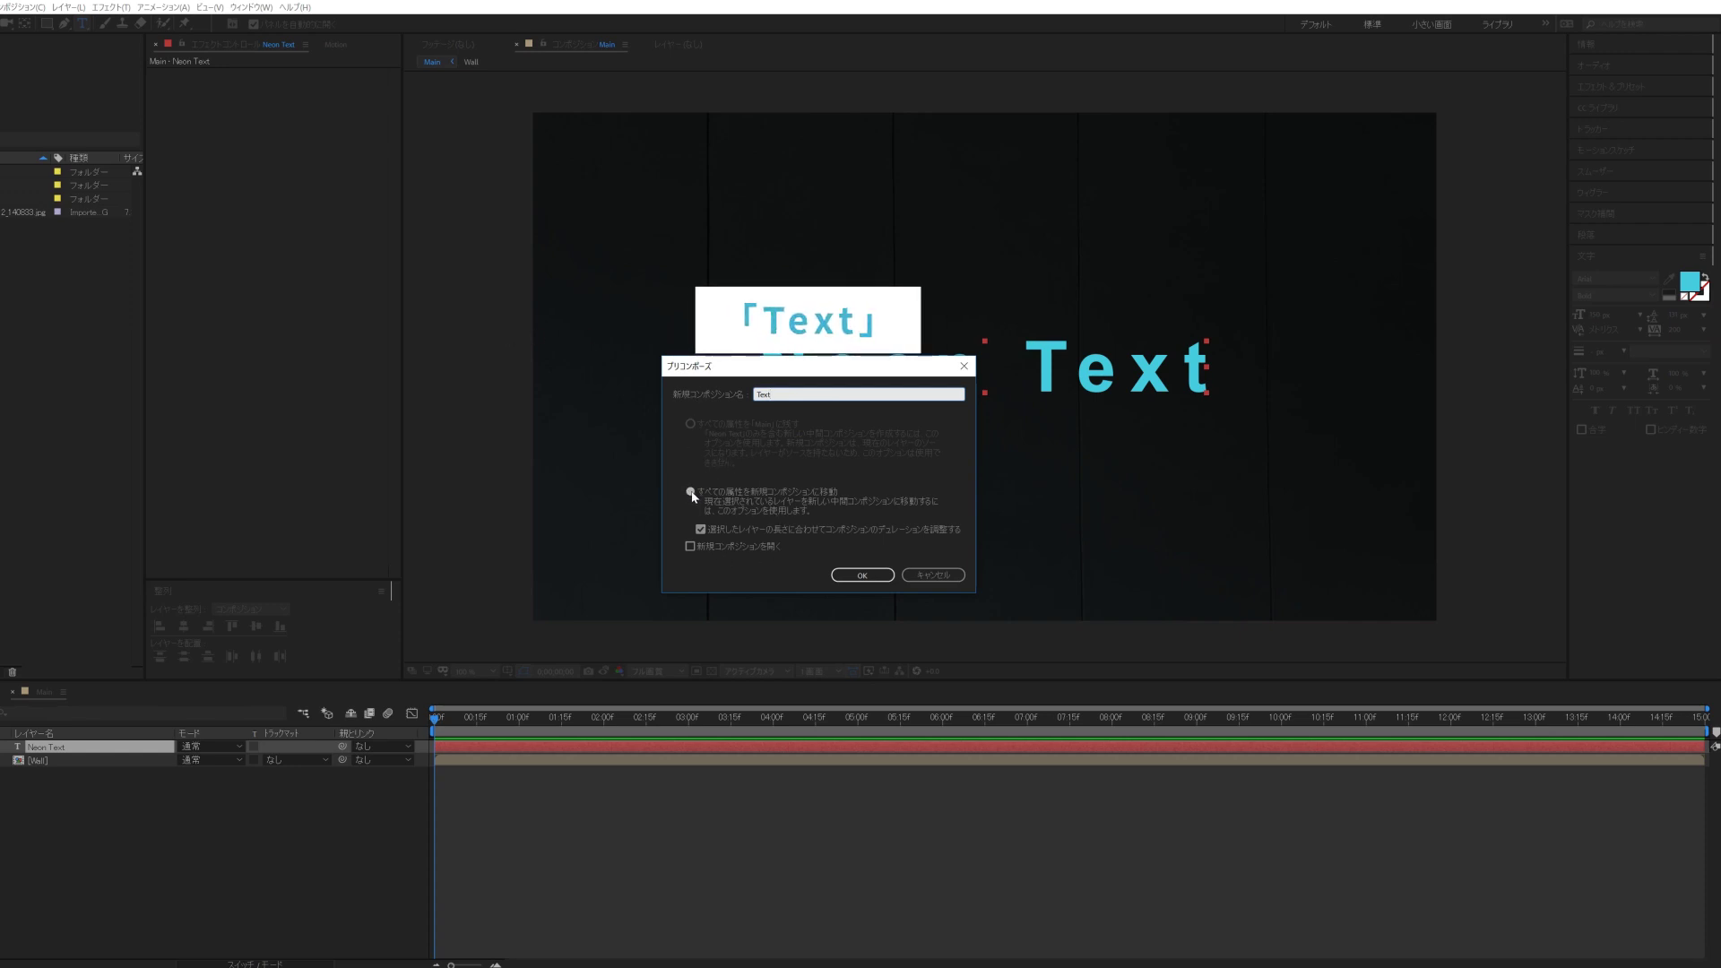
left_click(691, 492)
left_click(863, 575)
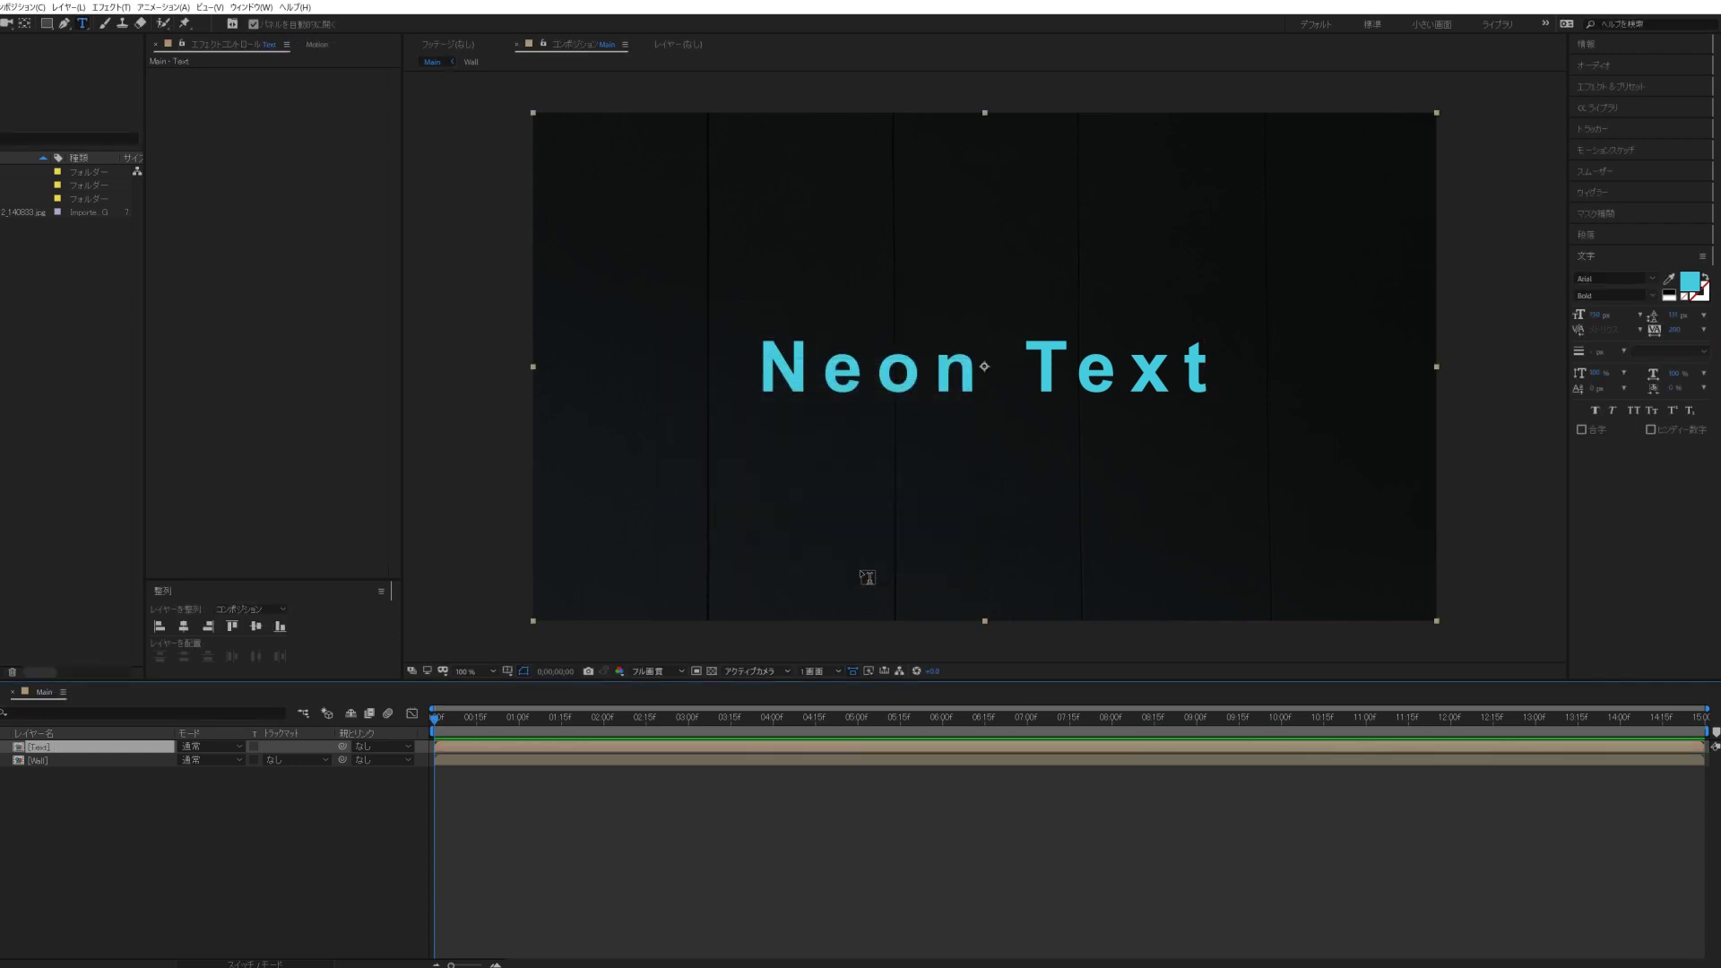
- Duplicate the Text layer with Ctrl+D
left_click(626, 815)
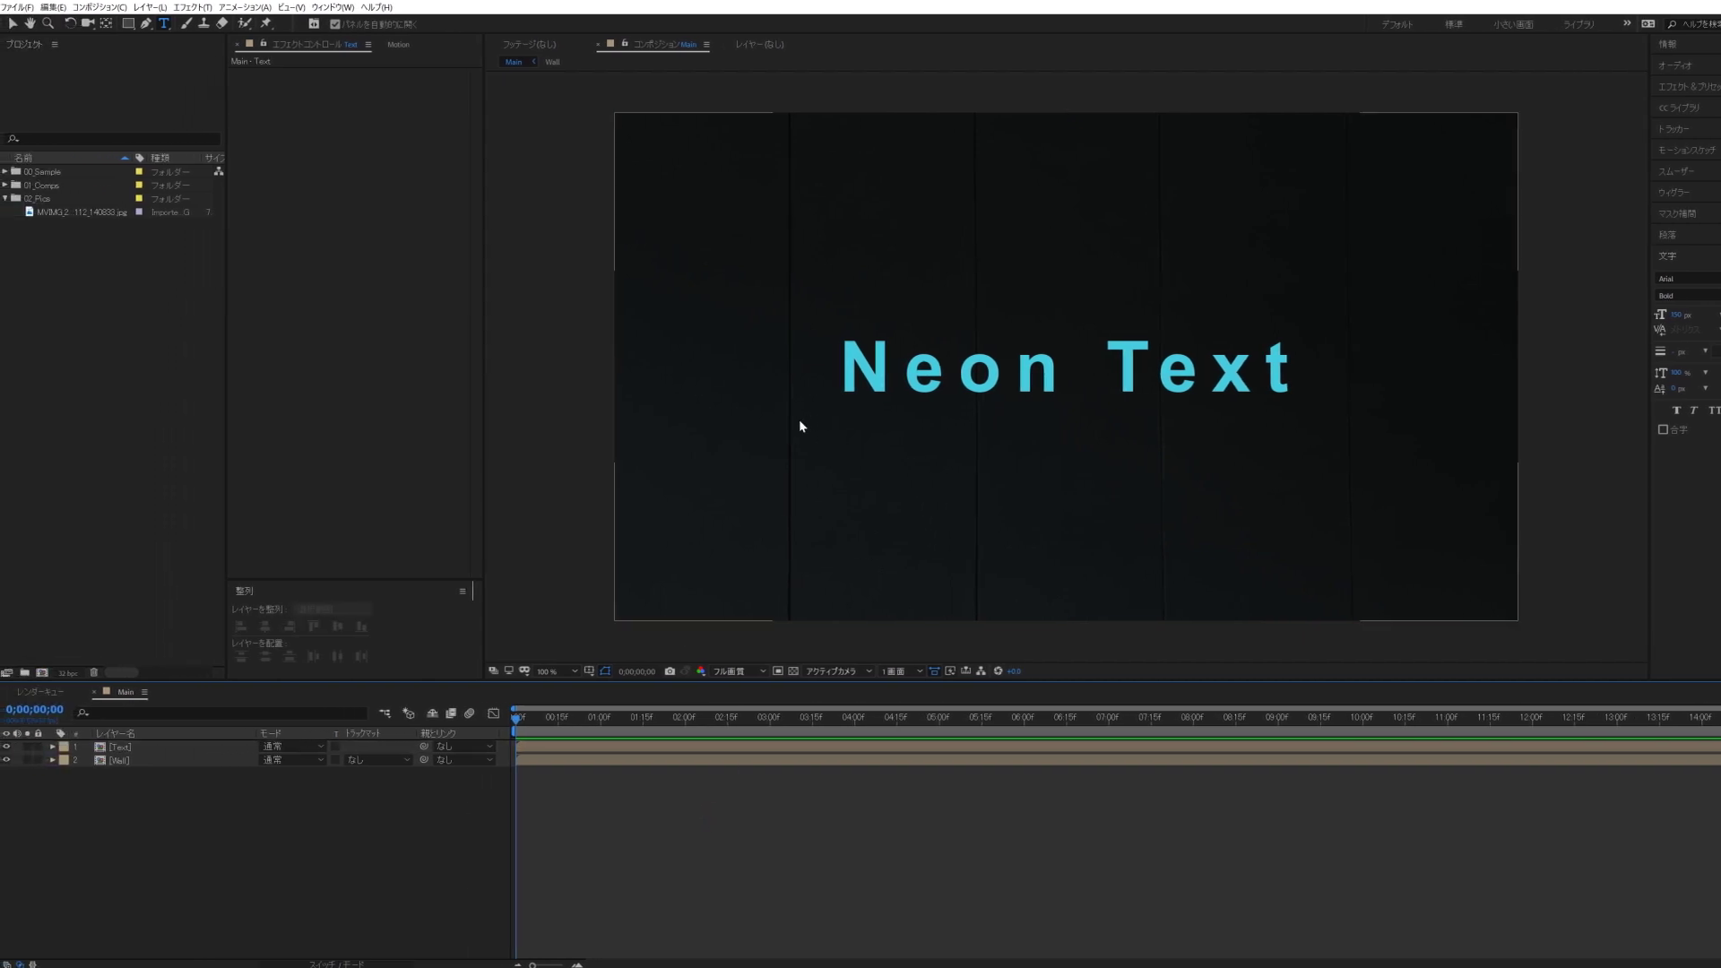
key("v")
left_click(127, 750)
left_click(127, 748)
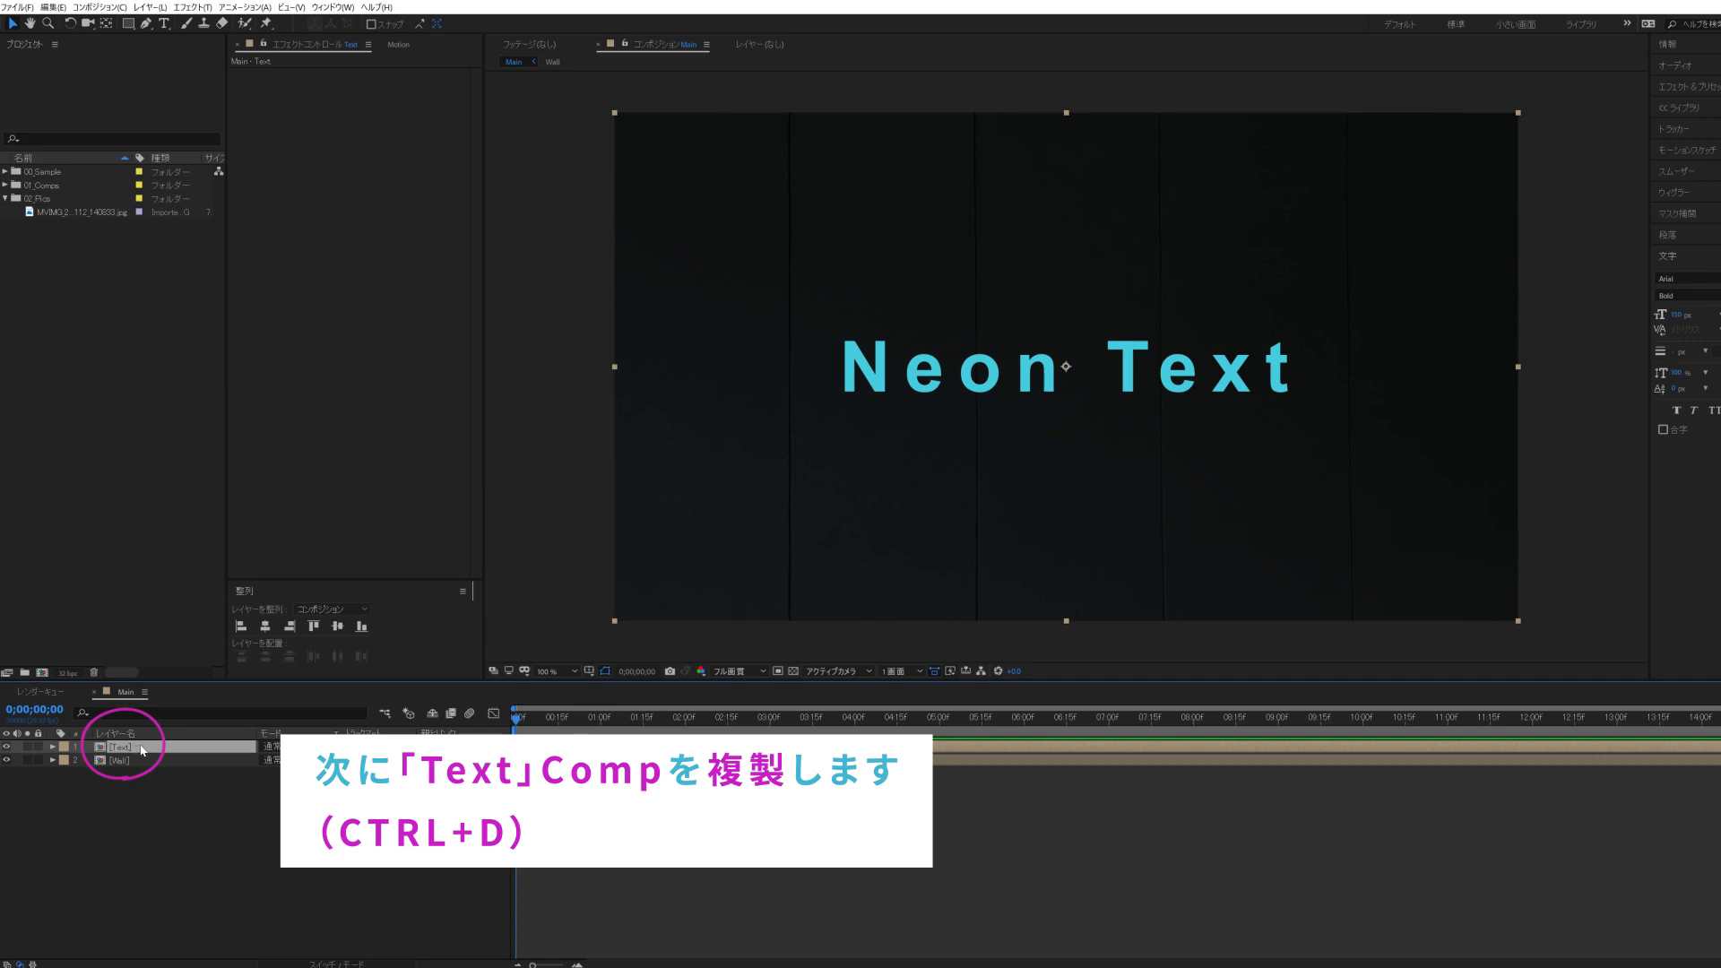
key("ctrl+d")
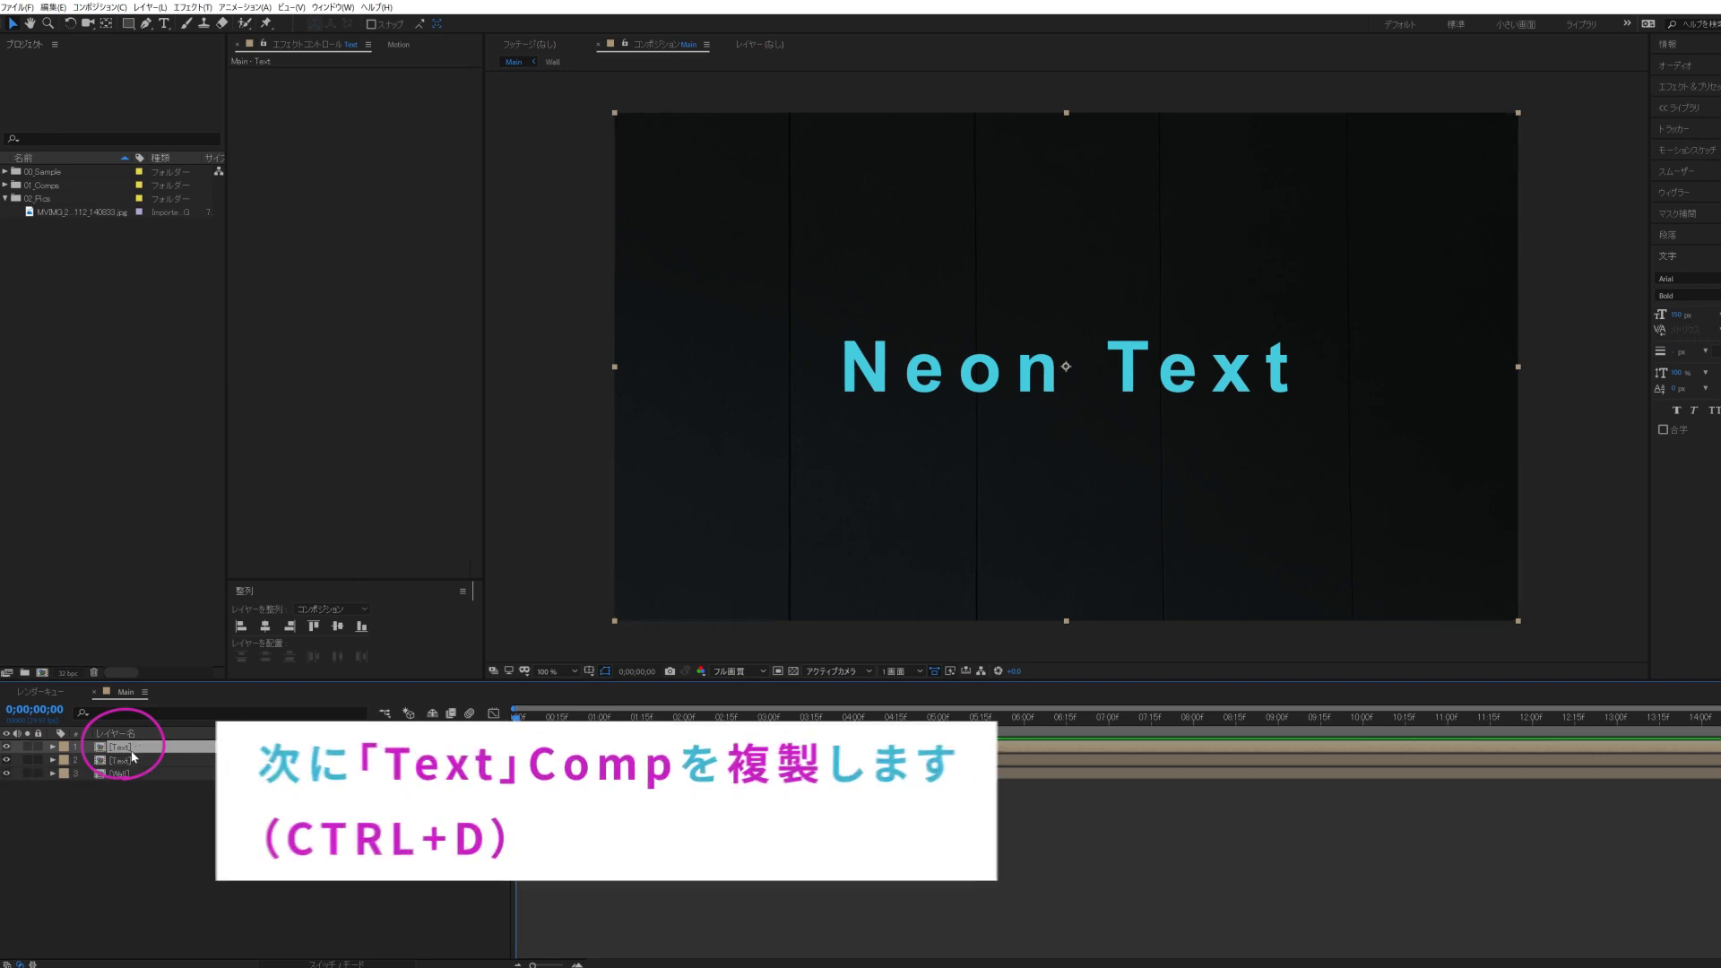
right_click(140, 750)
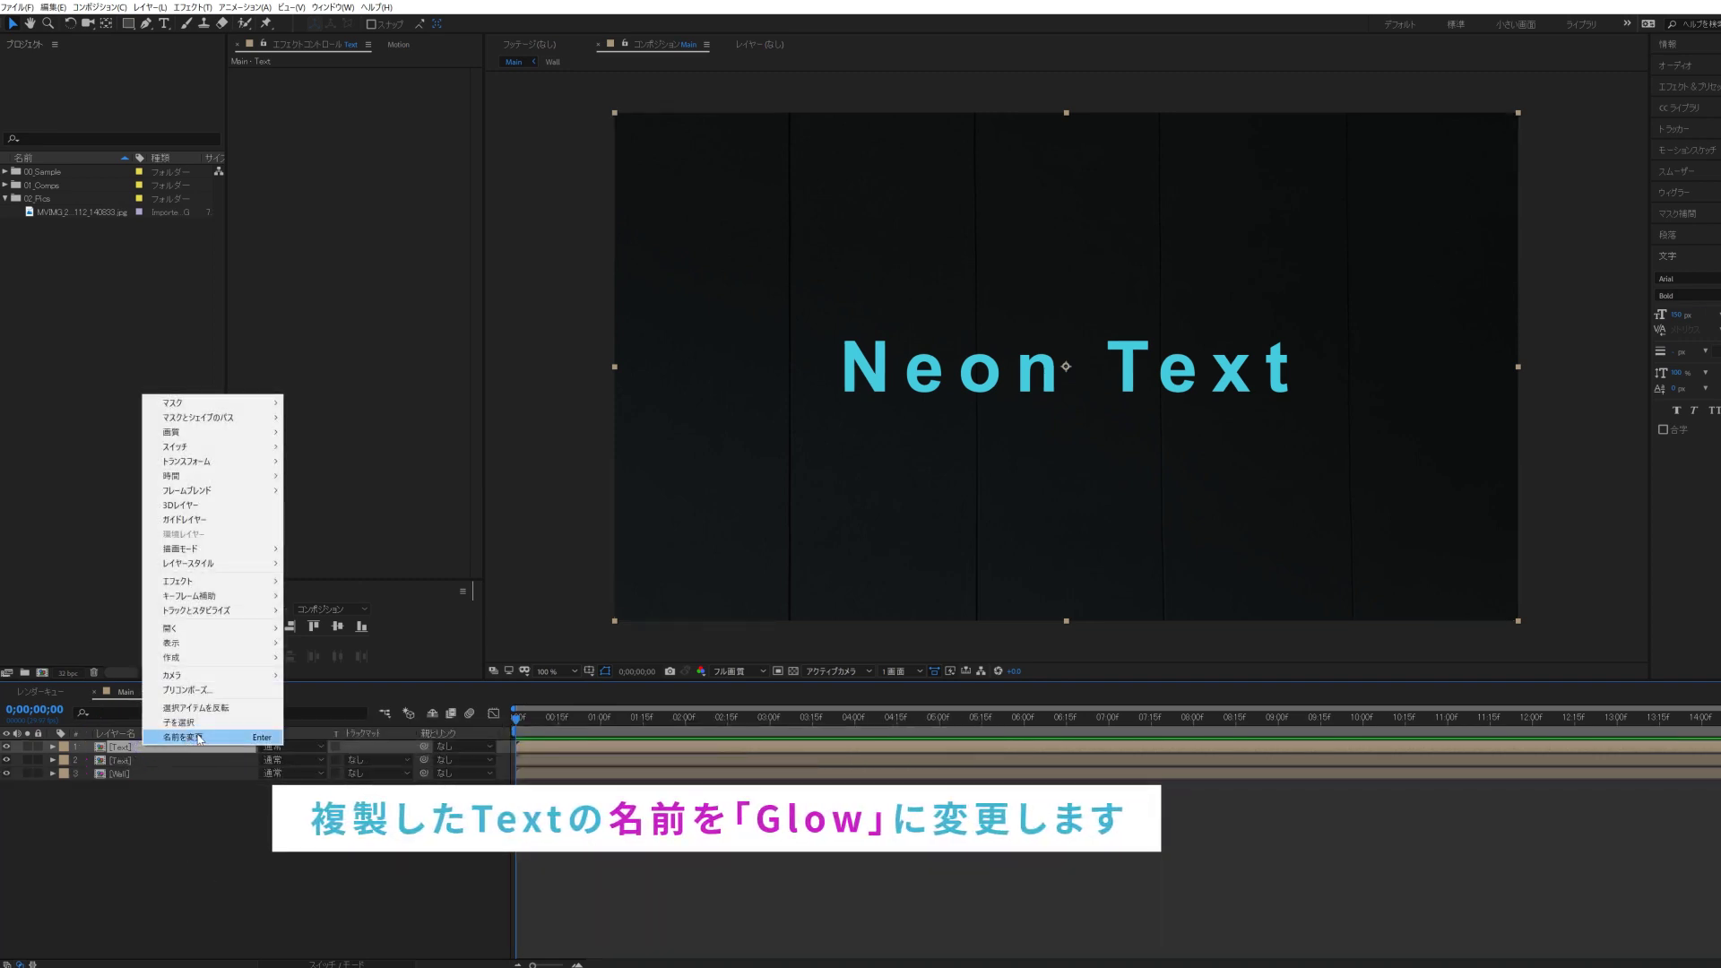
- Rename the top Text copy to 'Glow'
left_click(264, 740)
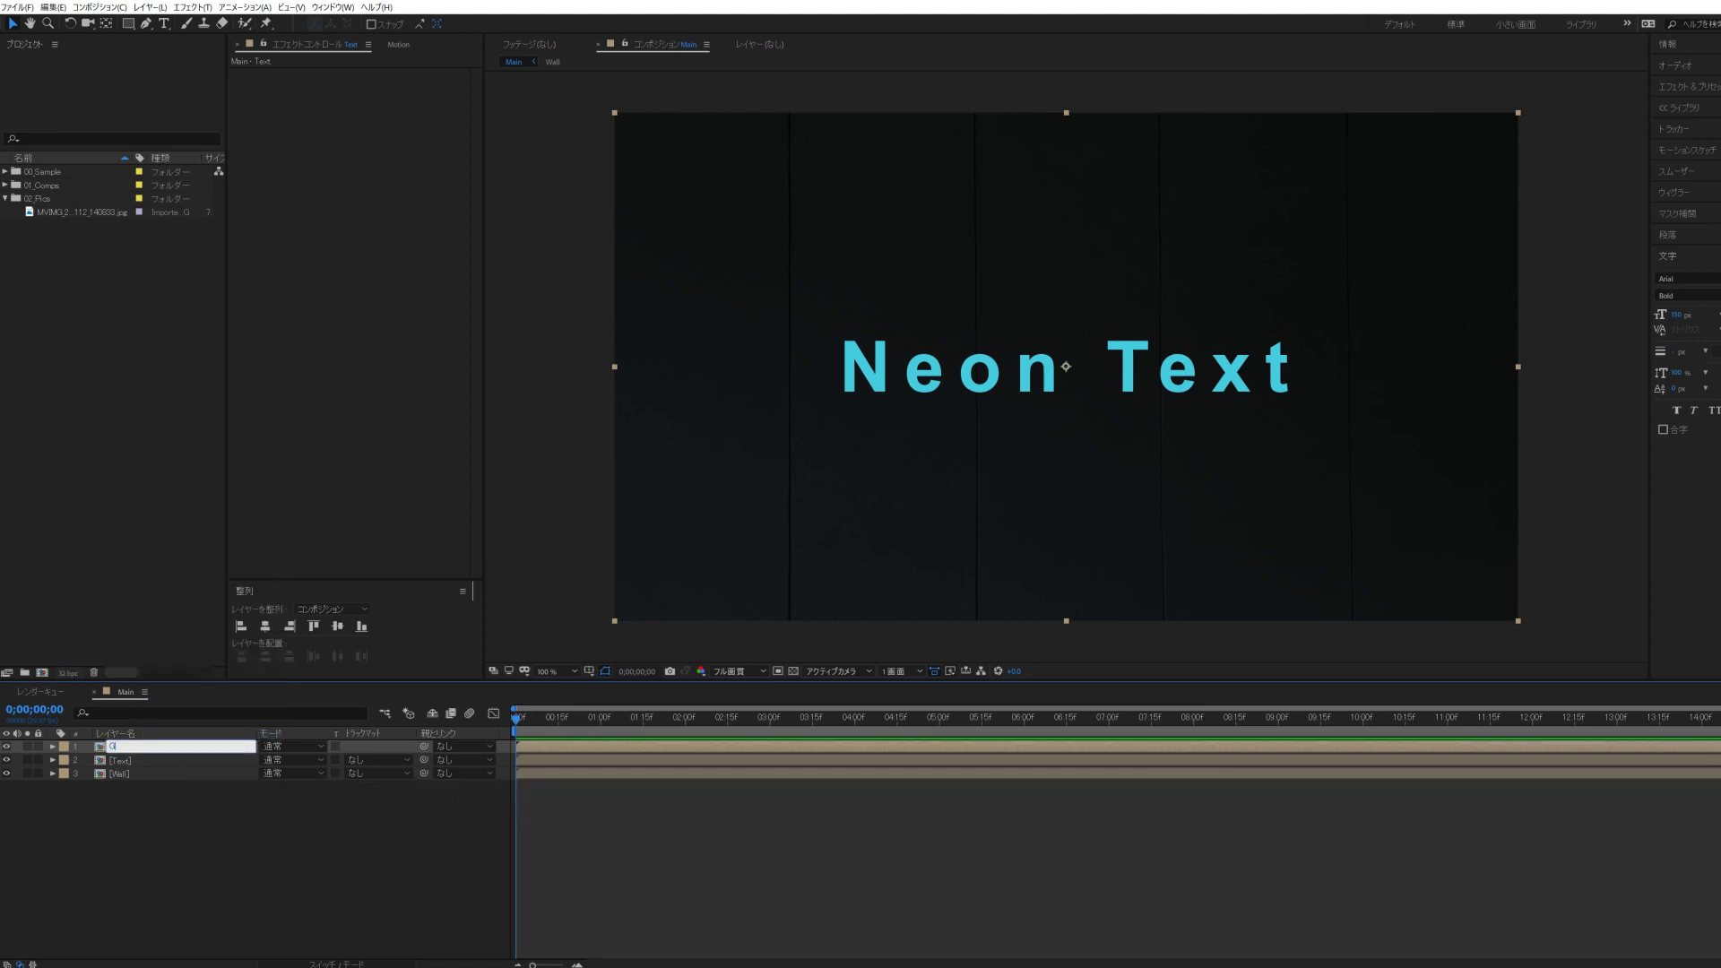
type("Glow")
key("Return")
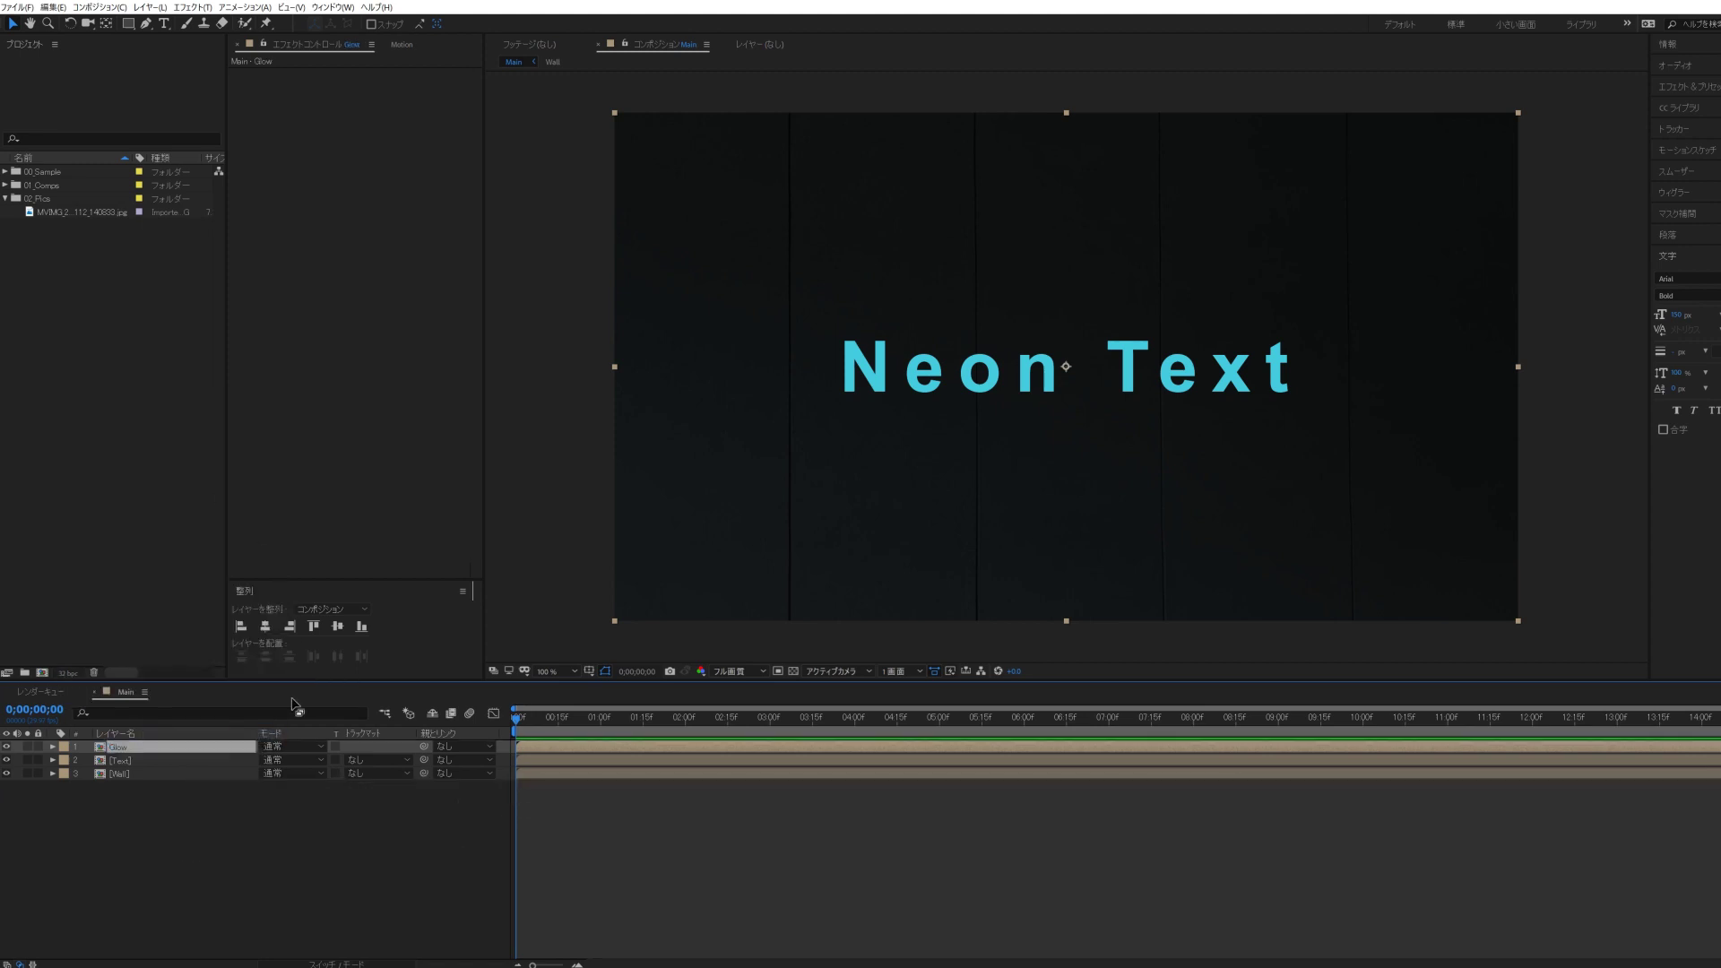
left_click(307, 750)
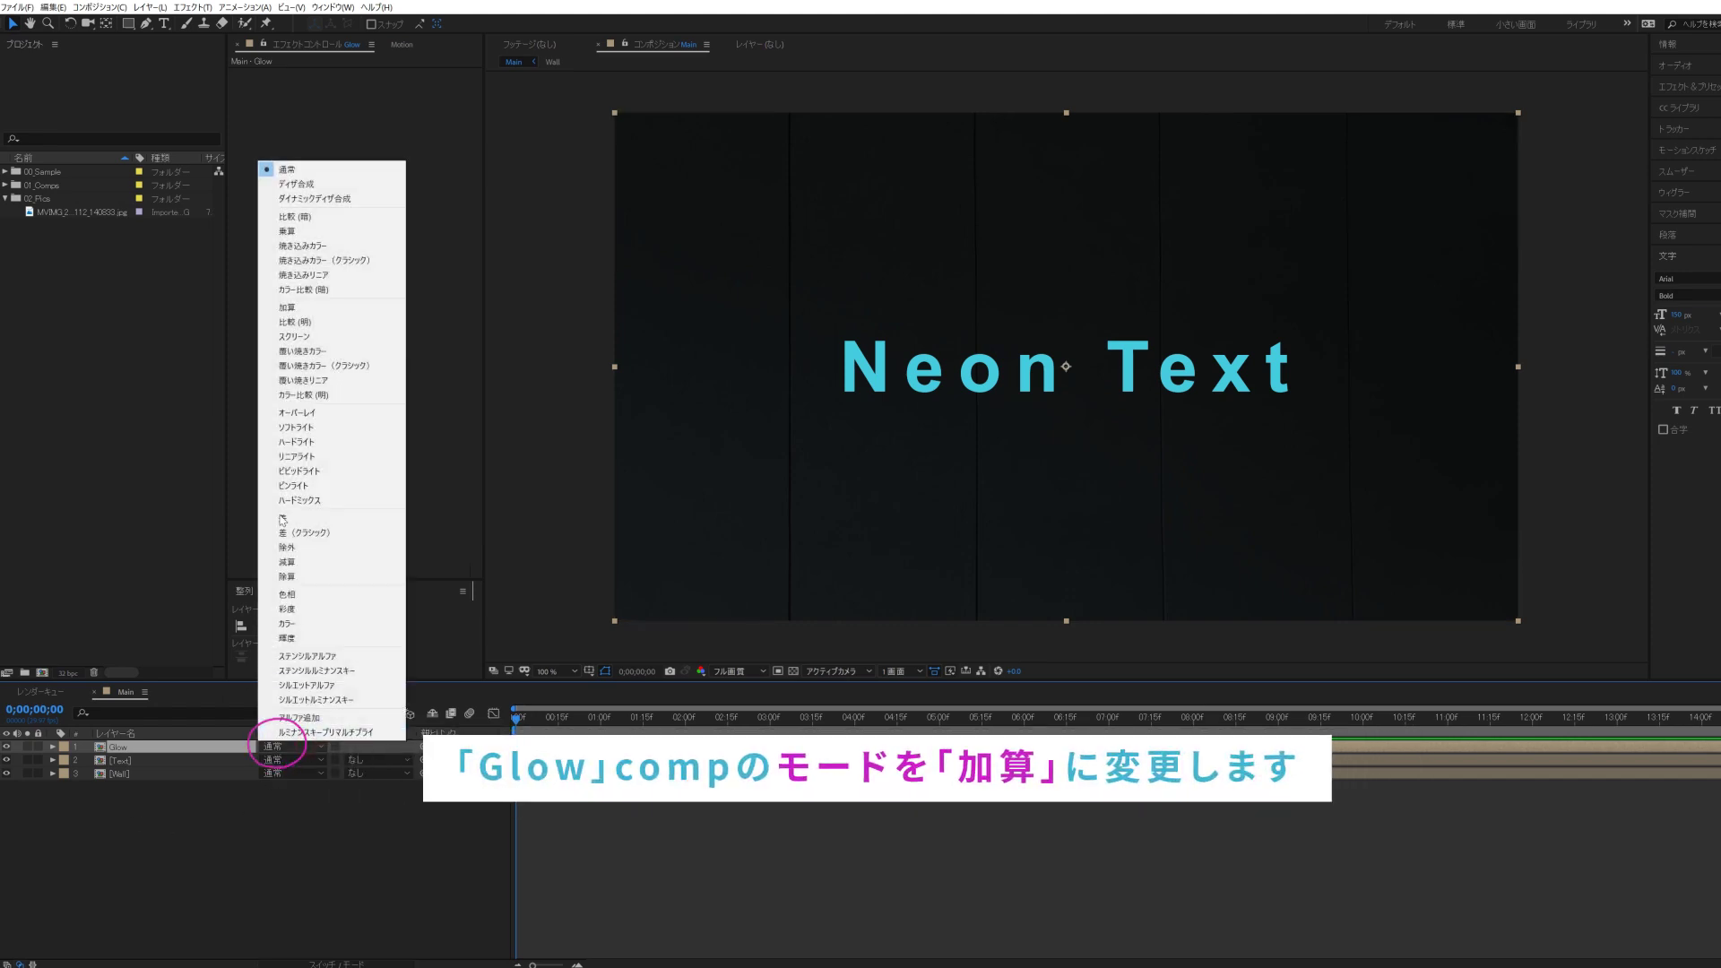
- Set the Glow layer to Add blending and give it a Fast Box Blur of radius 2
left_click(291, 308)
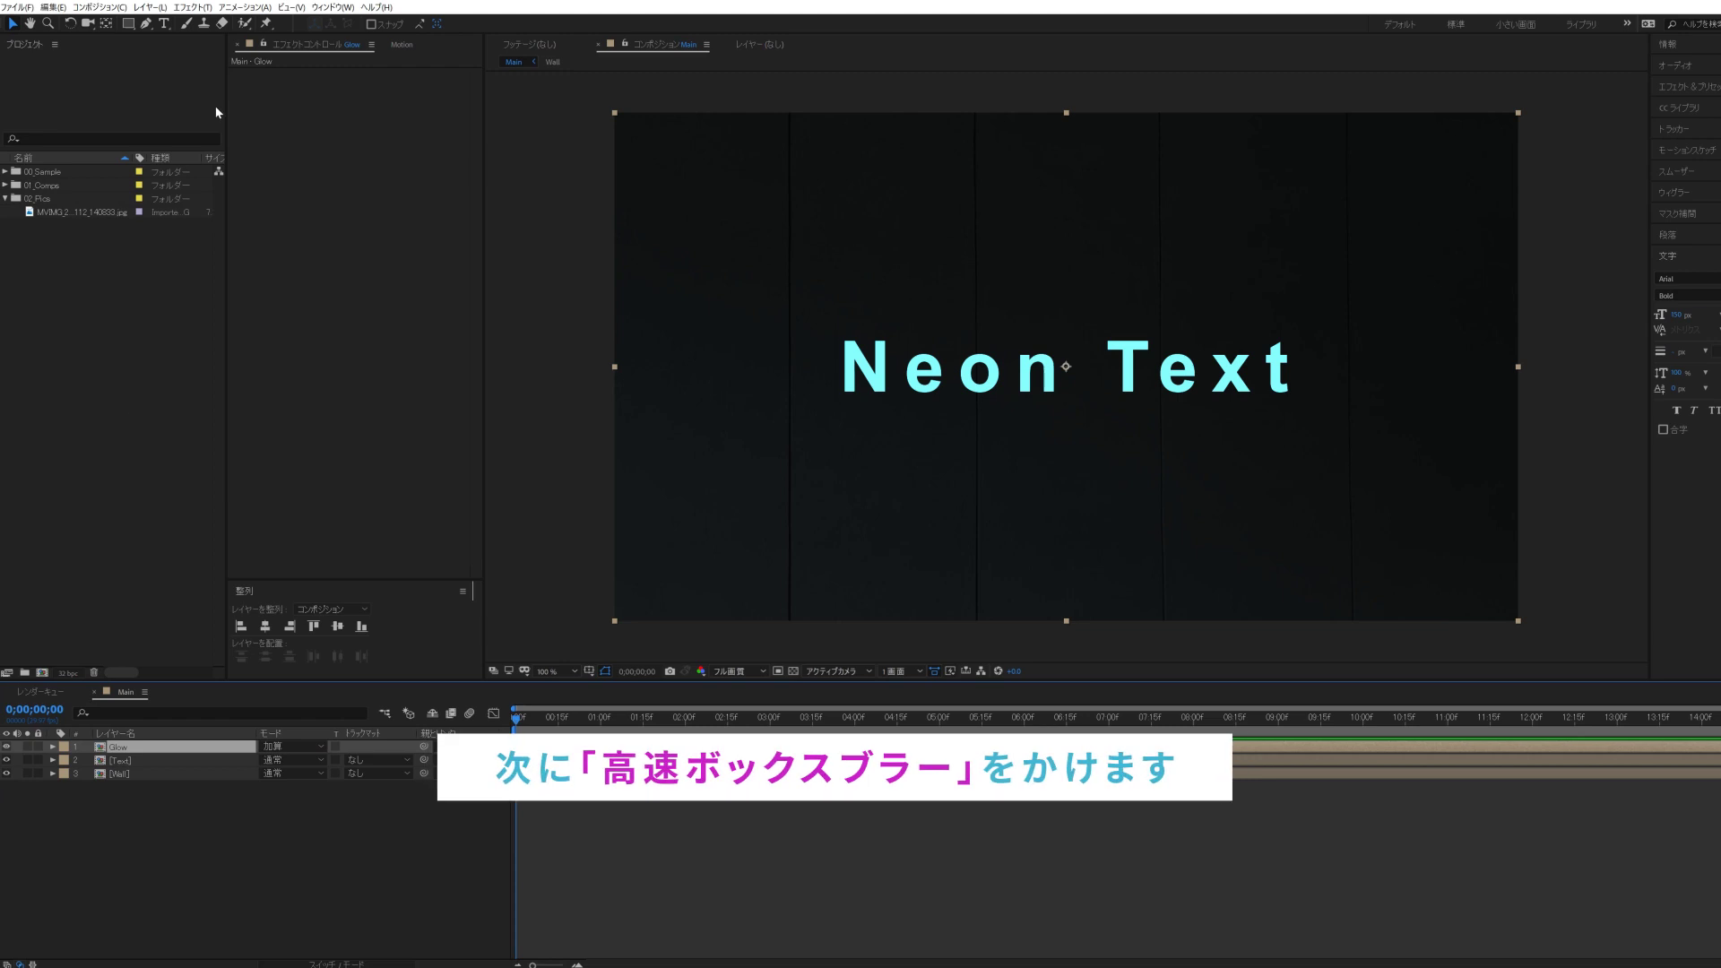
left_click(193, 7)
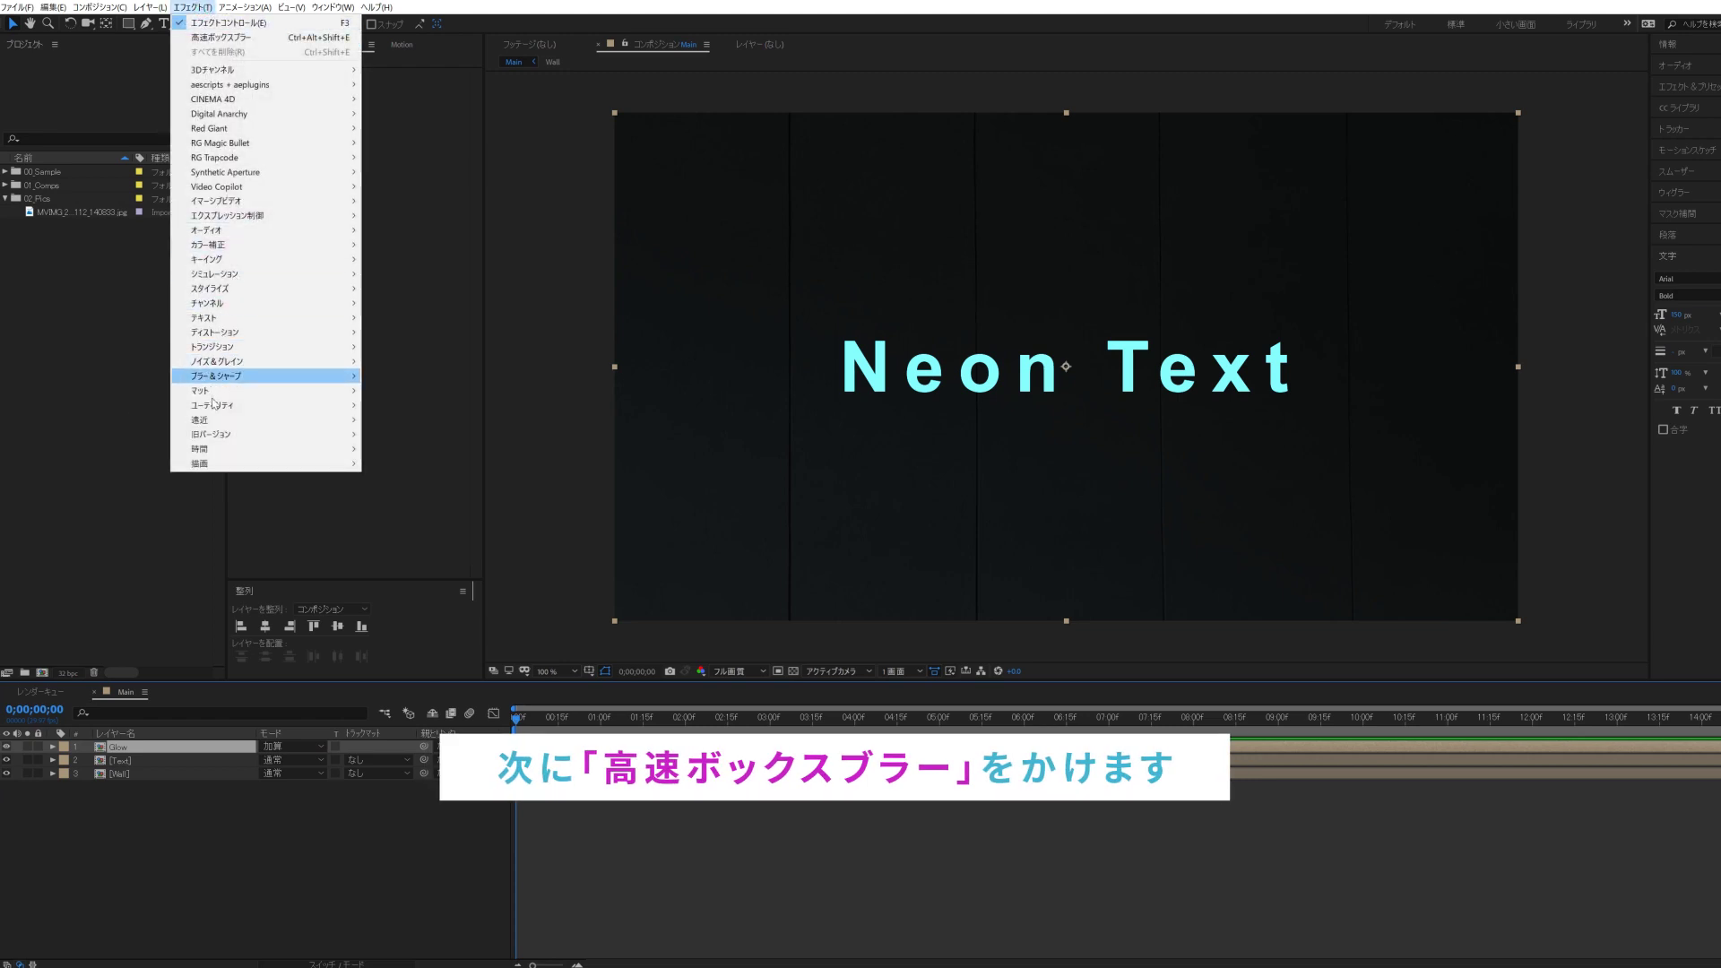
mouse_move(355, 376)
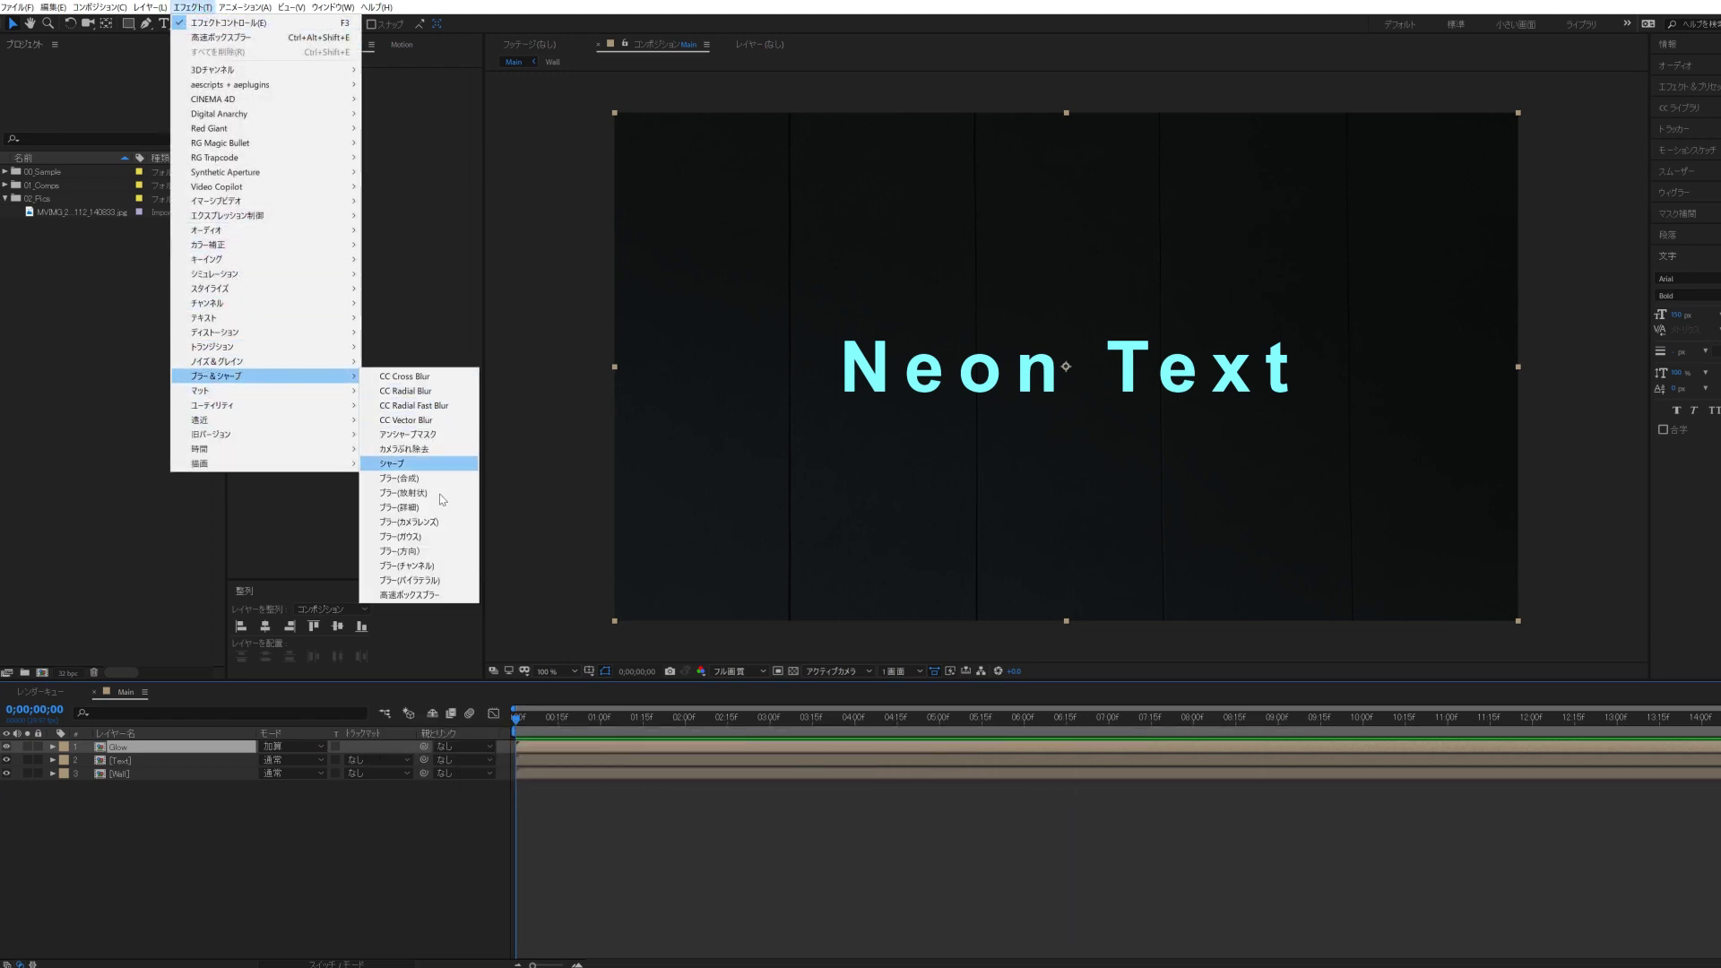
left_click(454, 596)
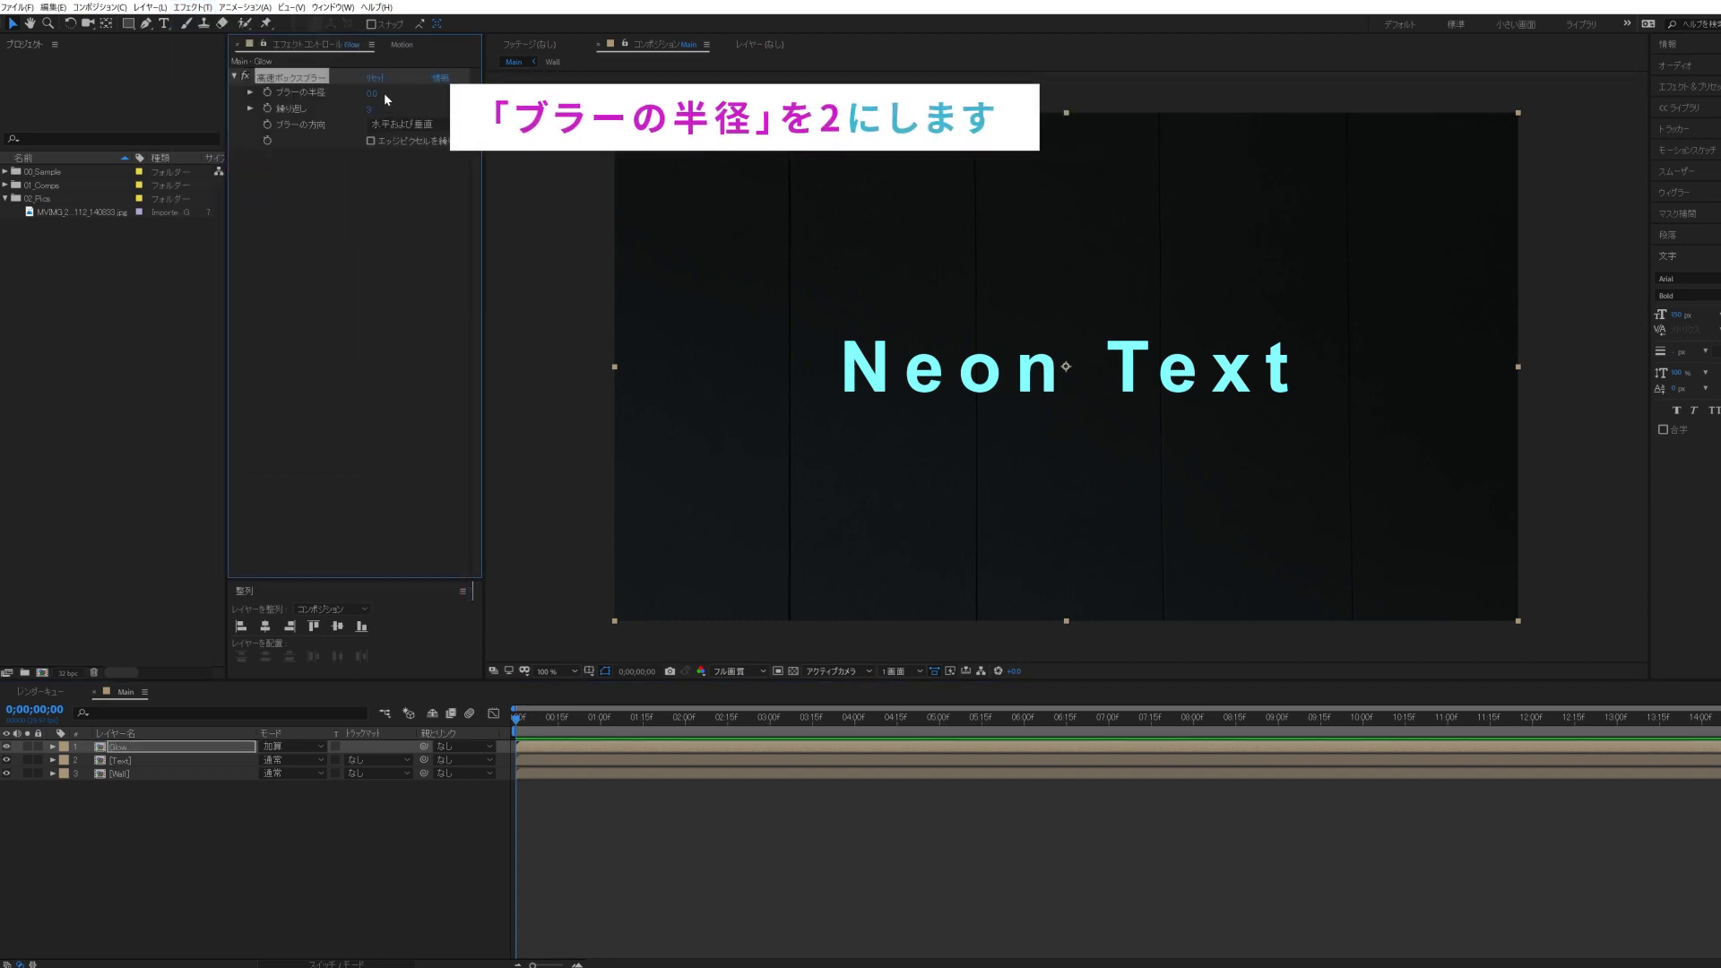
left_click_drag(375, 95, 367, 100)
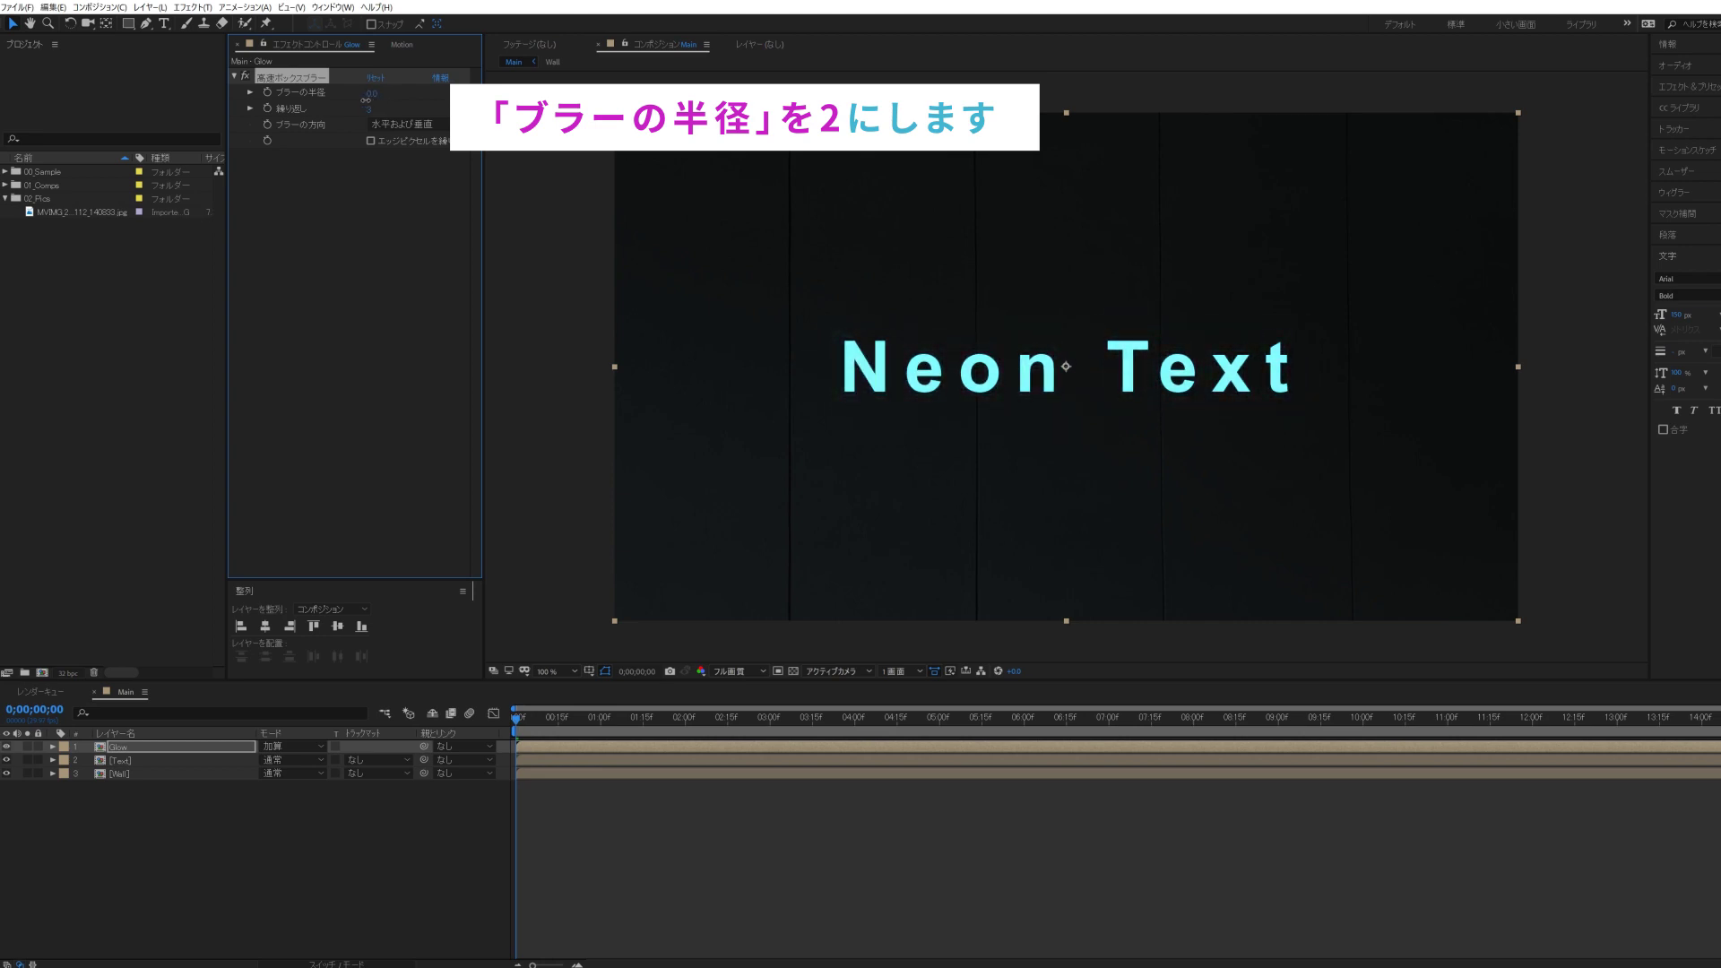
left_click(373, 95)
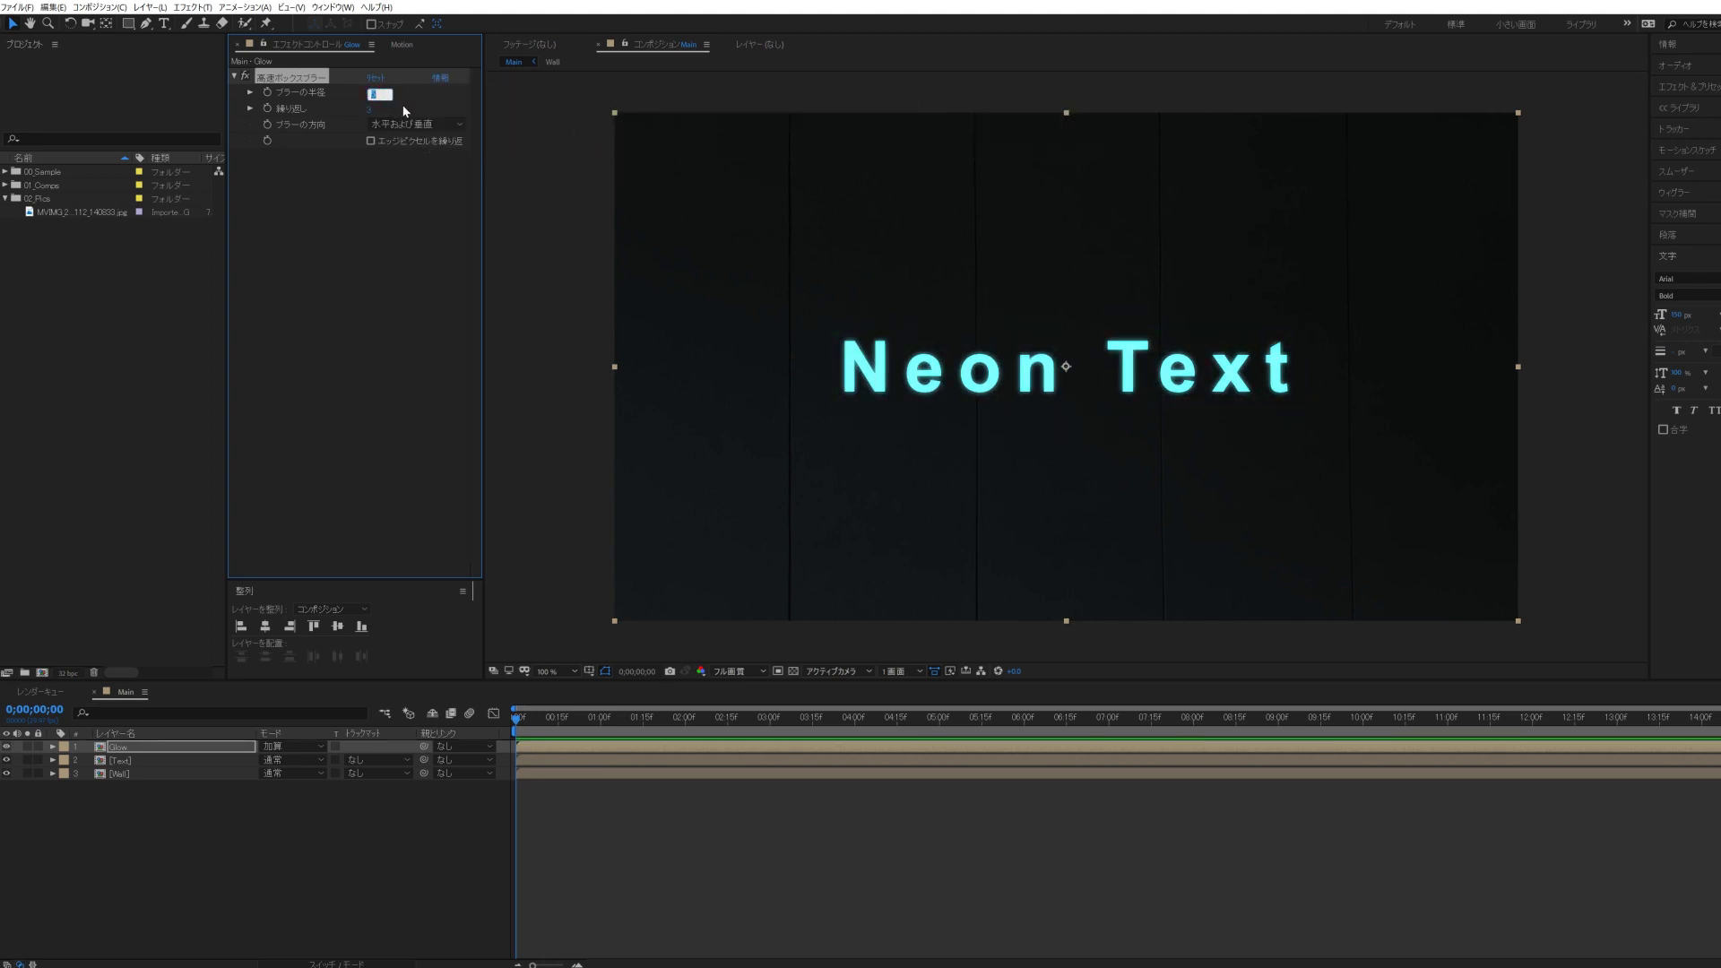
key("Return")
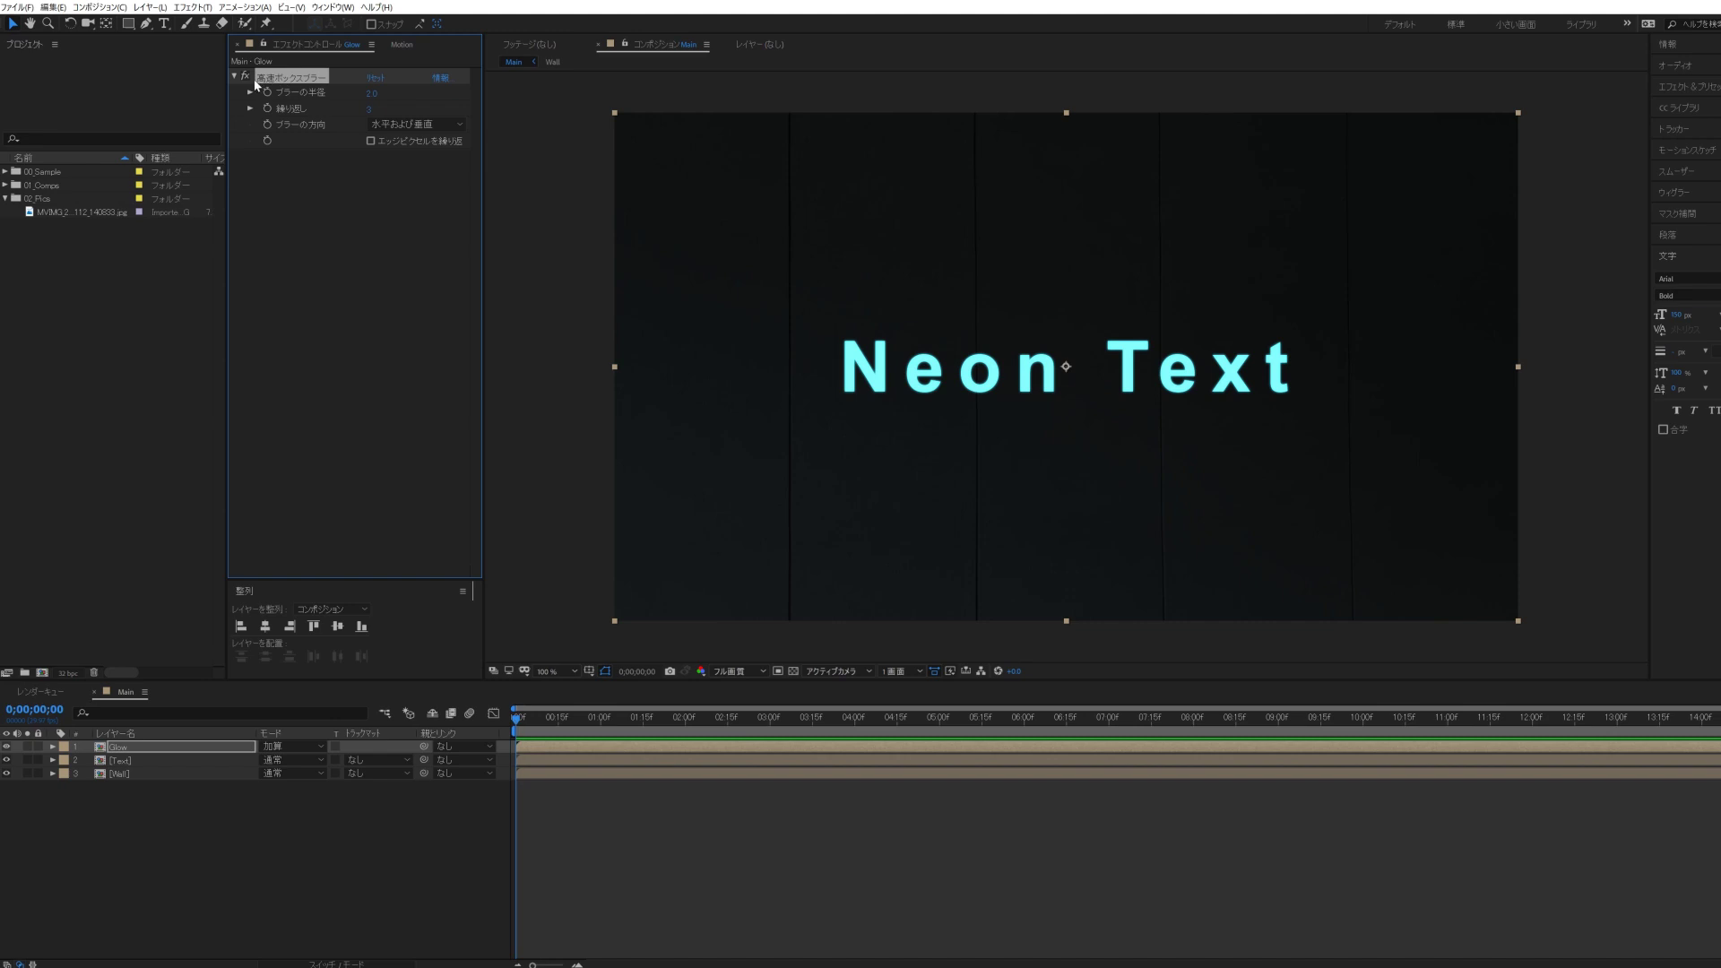
left_click(250, 77)
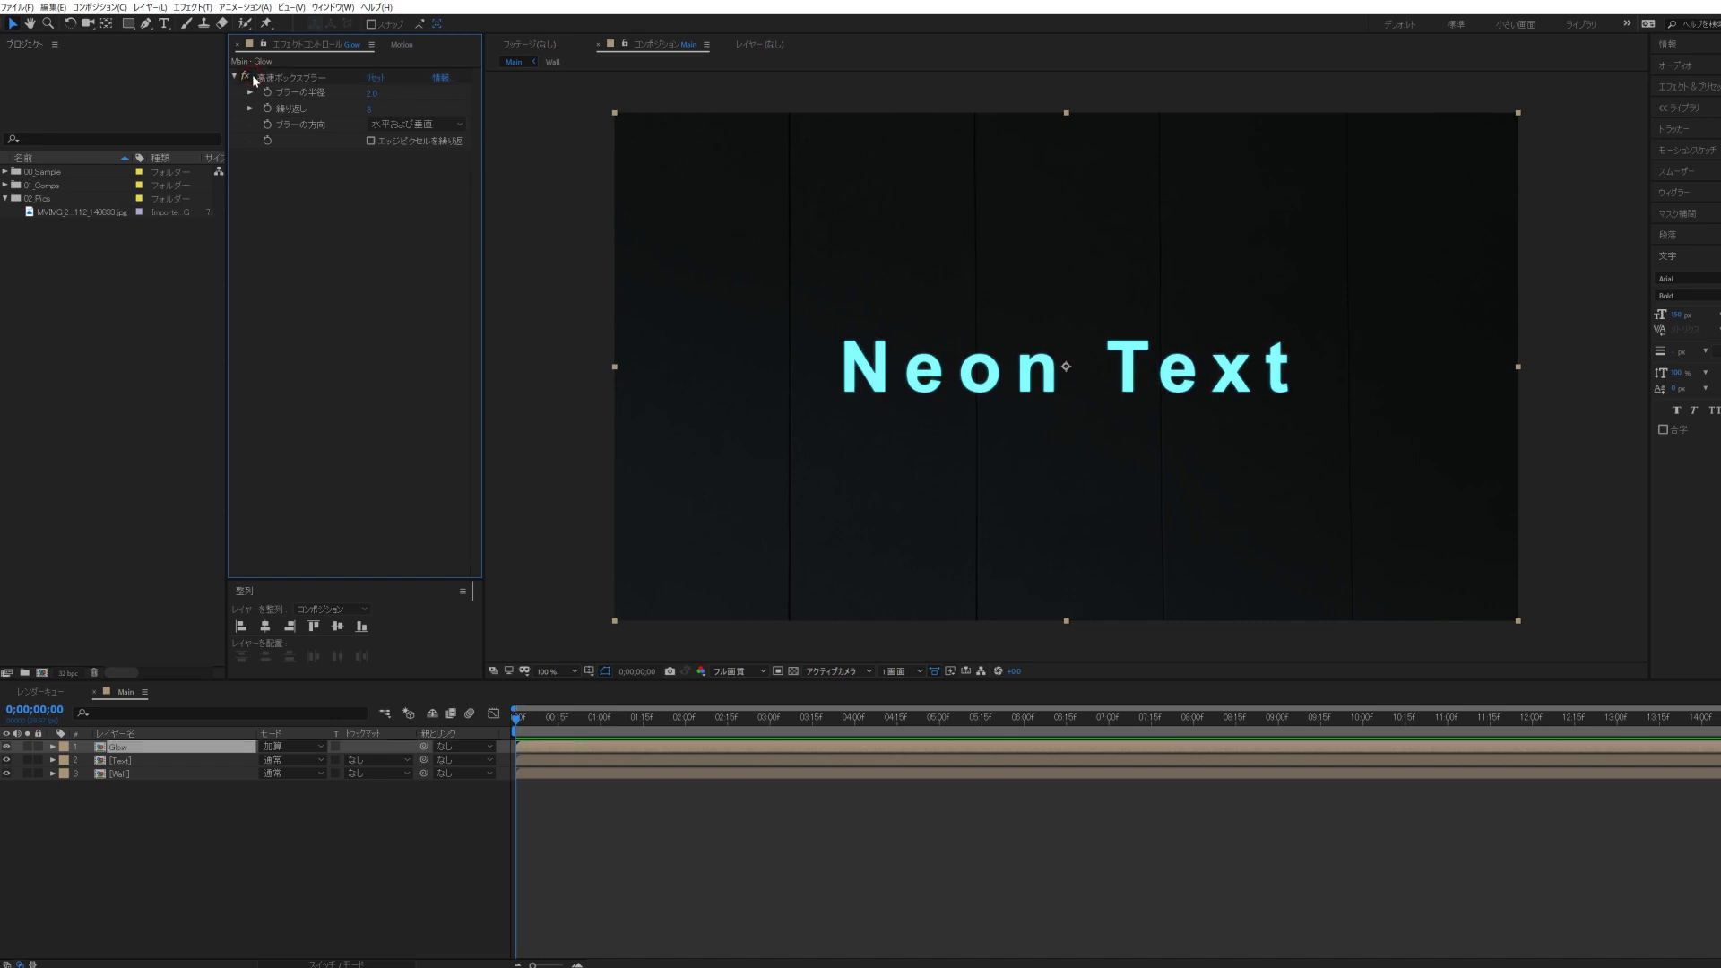
- Duplicate the Glow layer with Ctrl+D
left_click(128, 787)
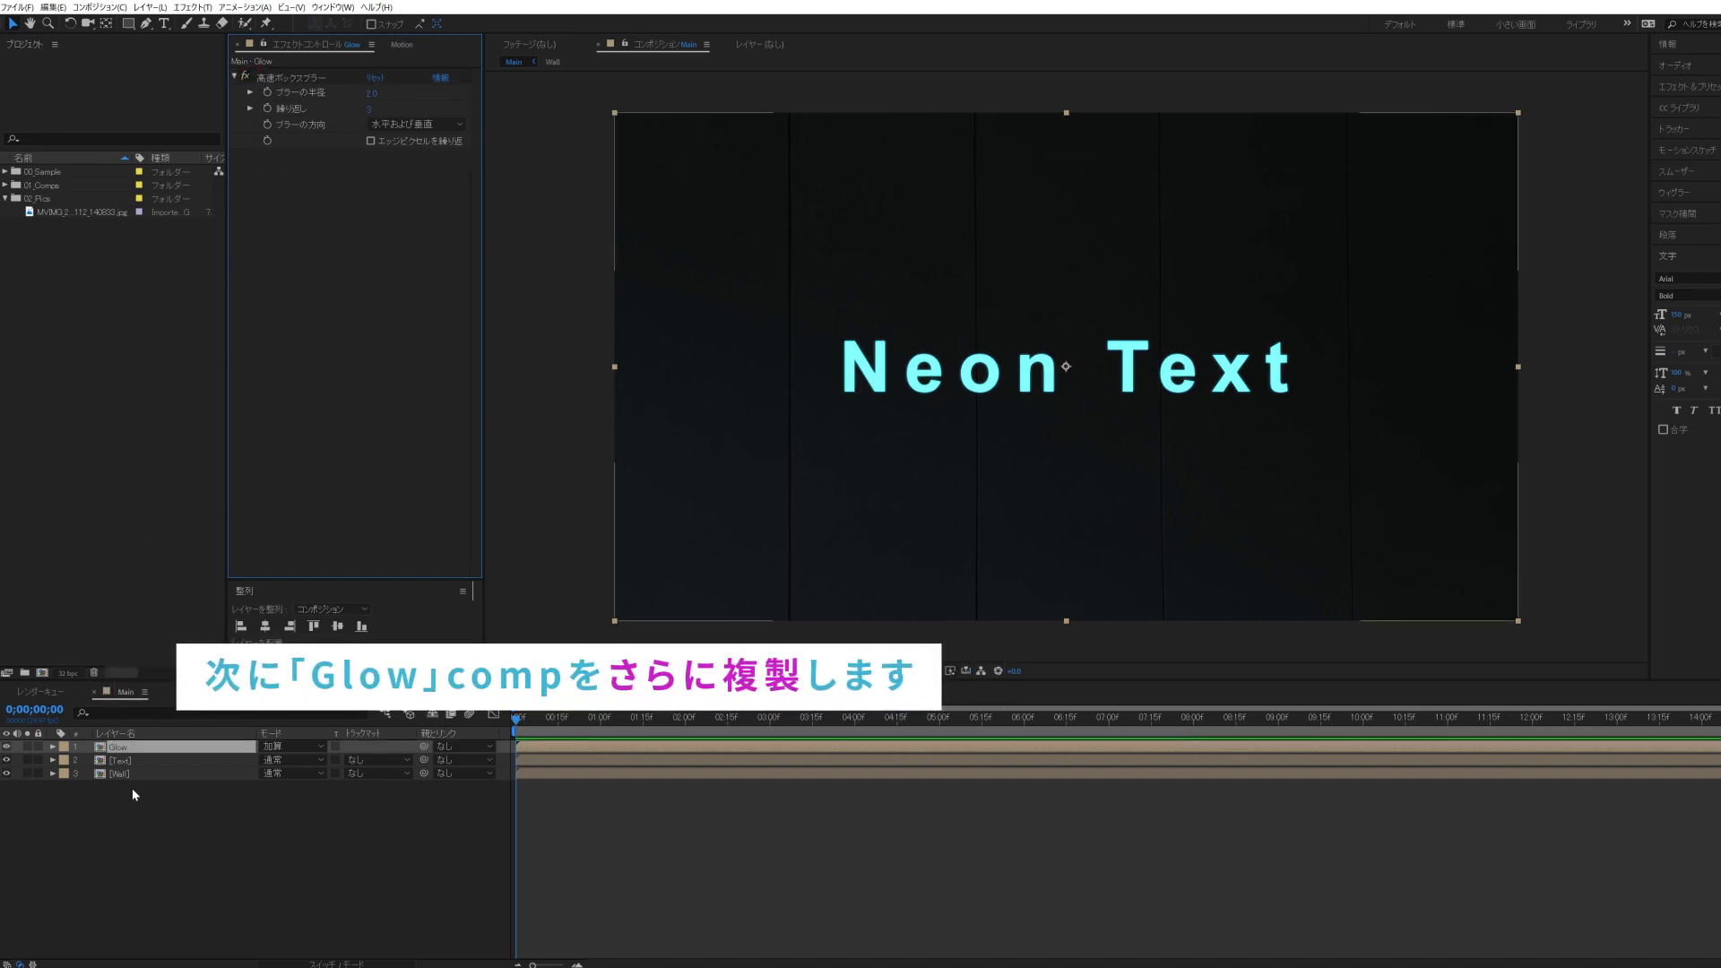
left_click(123, 750)
key("ctrl+d")
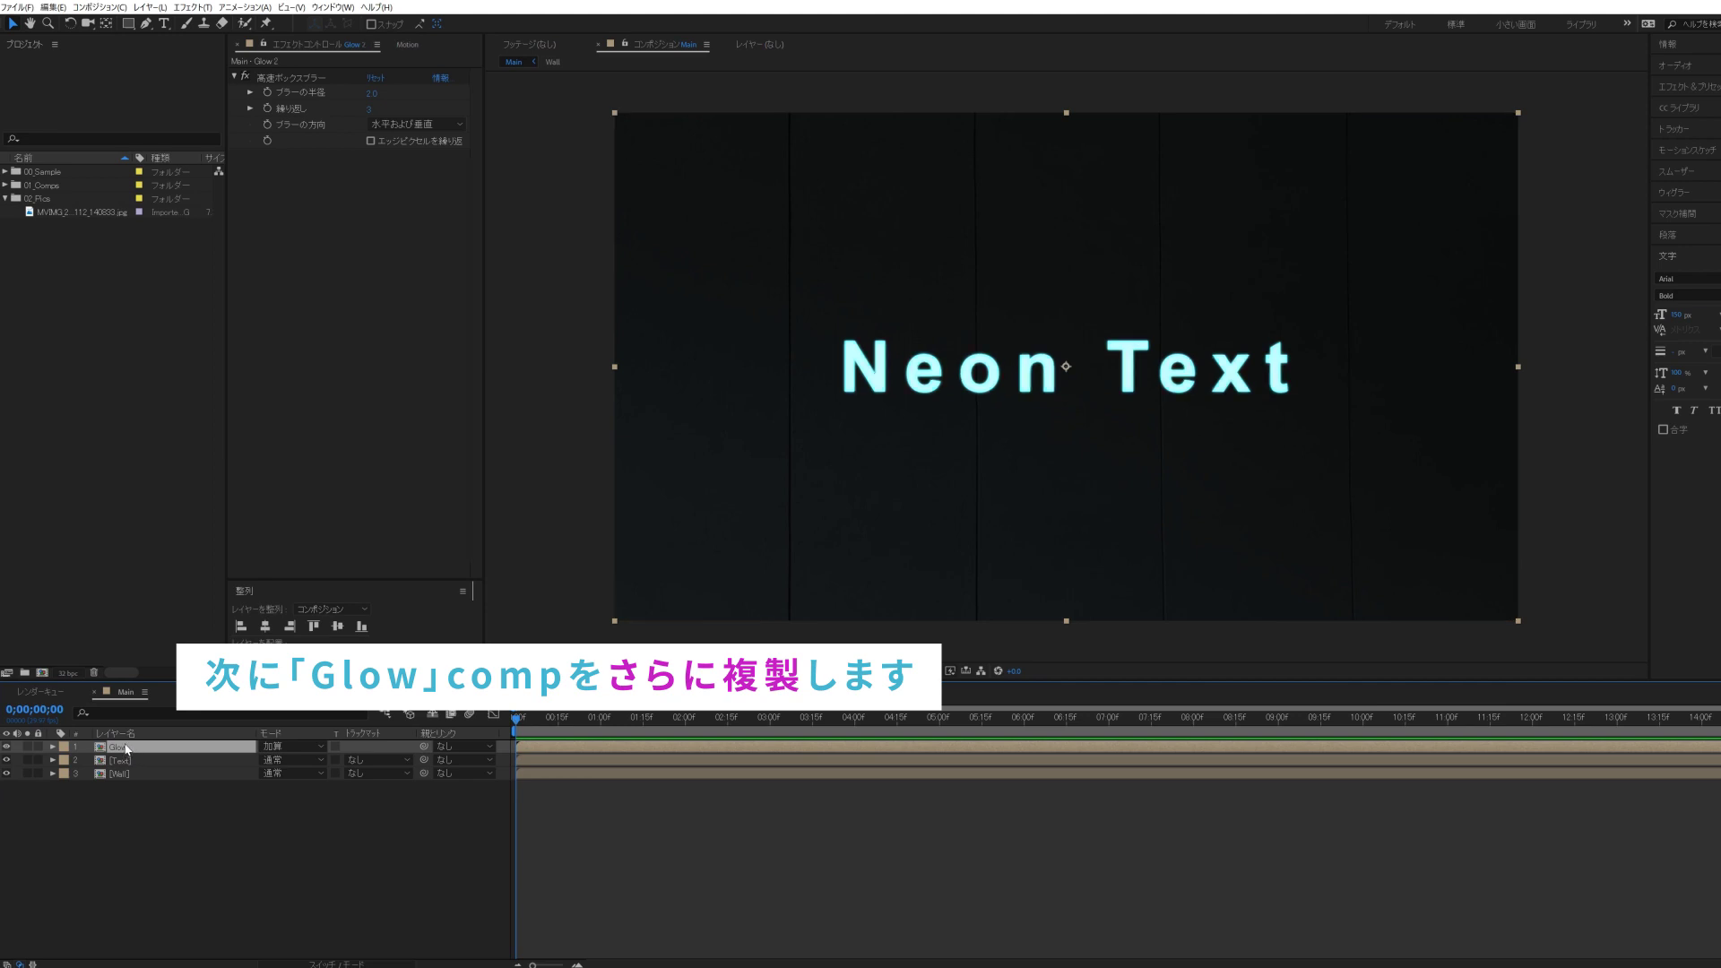
- Set Glow 2's Fast Box Blur radius to 25, then deselect the layer
left_click_drag(370, 93, 385, 93)
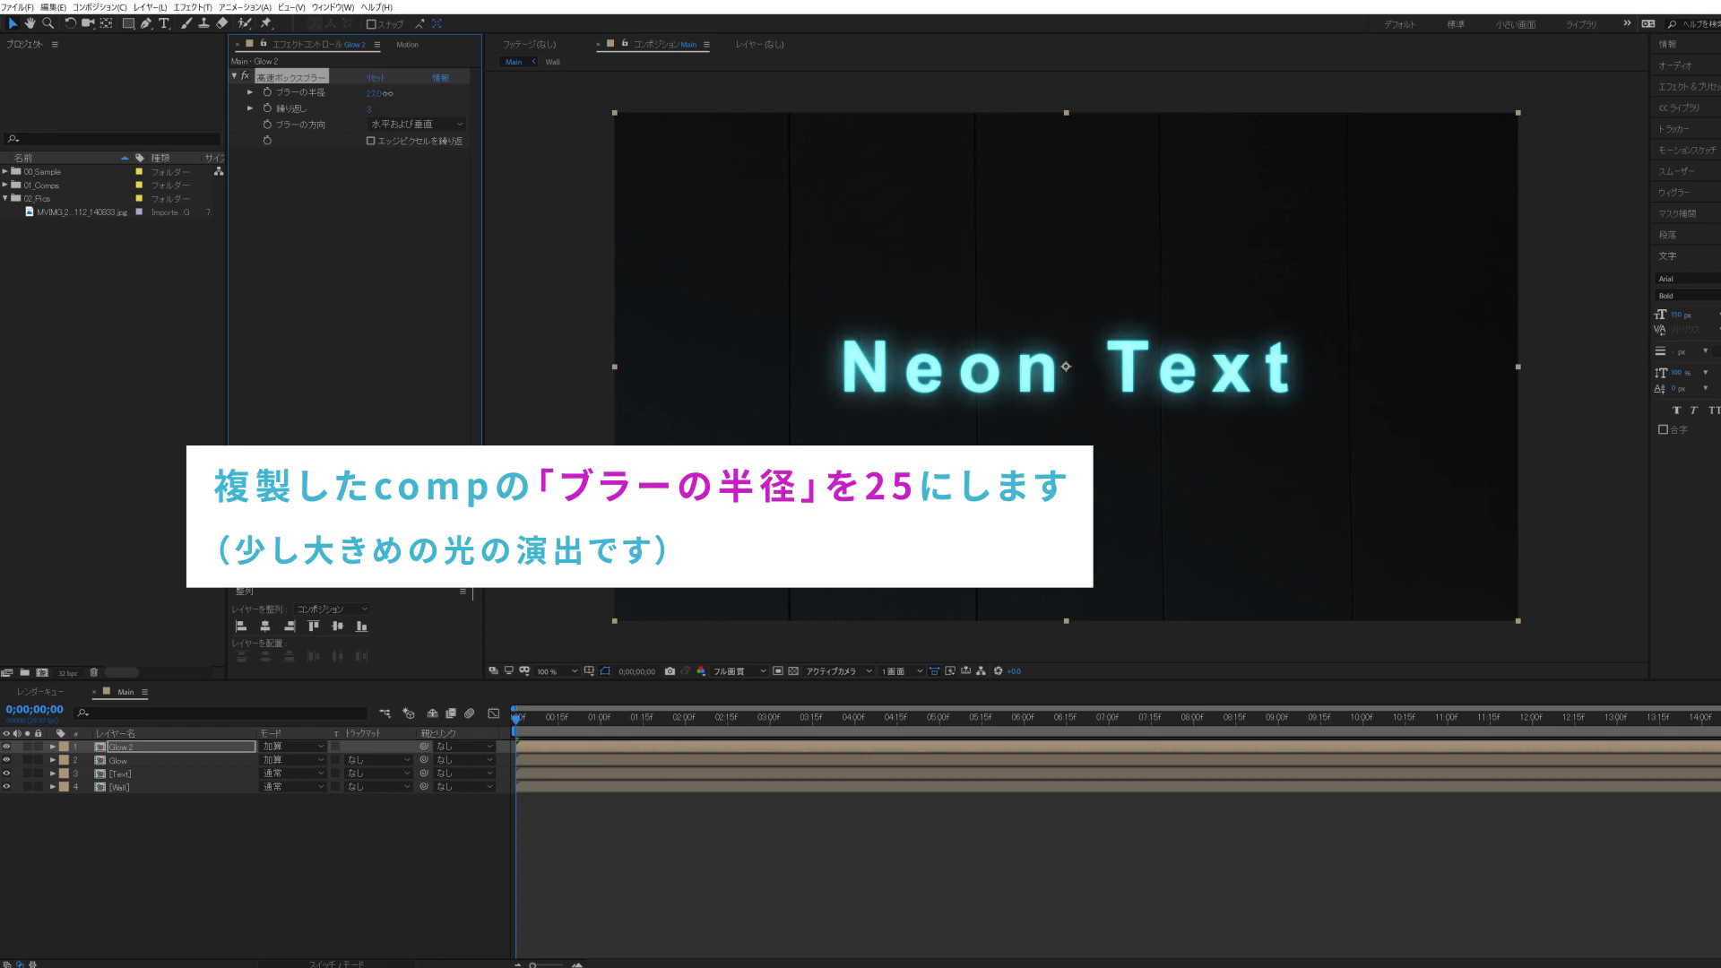
left_click(380, 94)
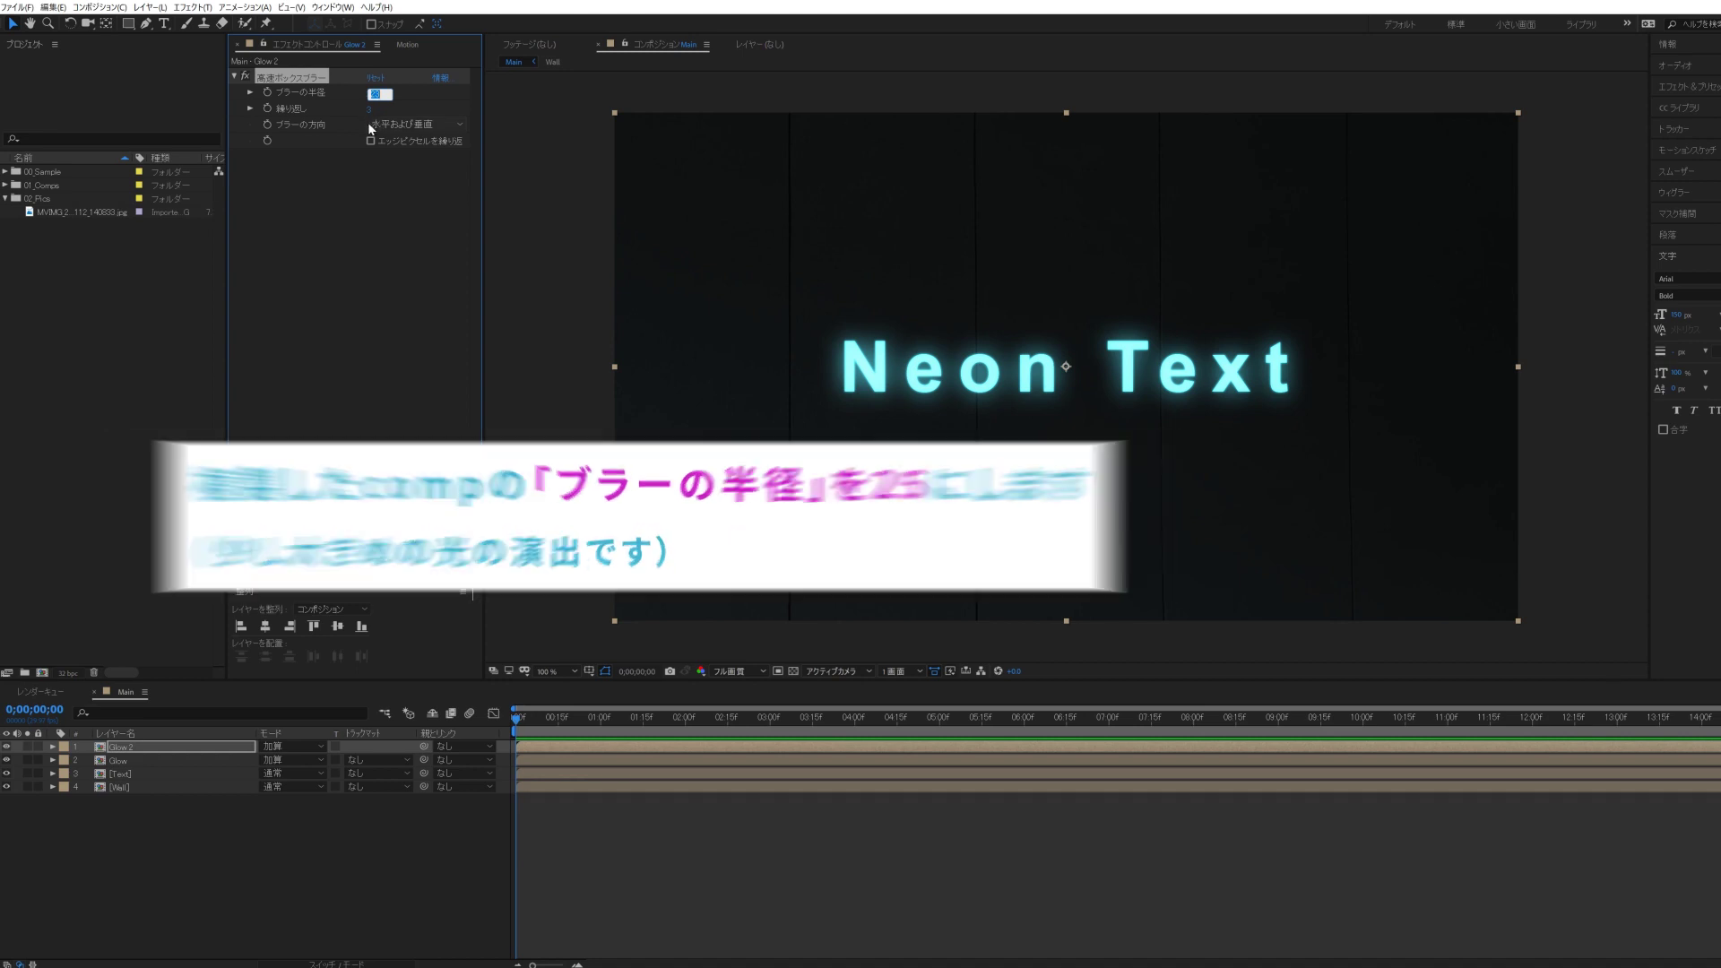
type("25")
key("Tab")
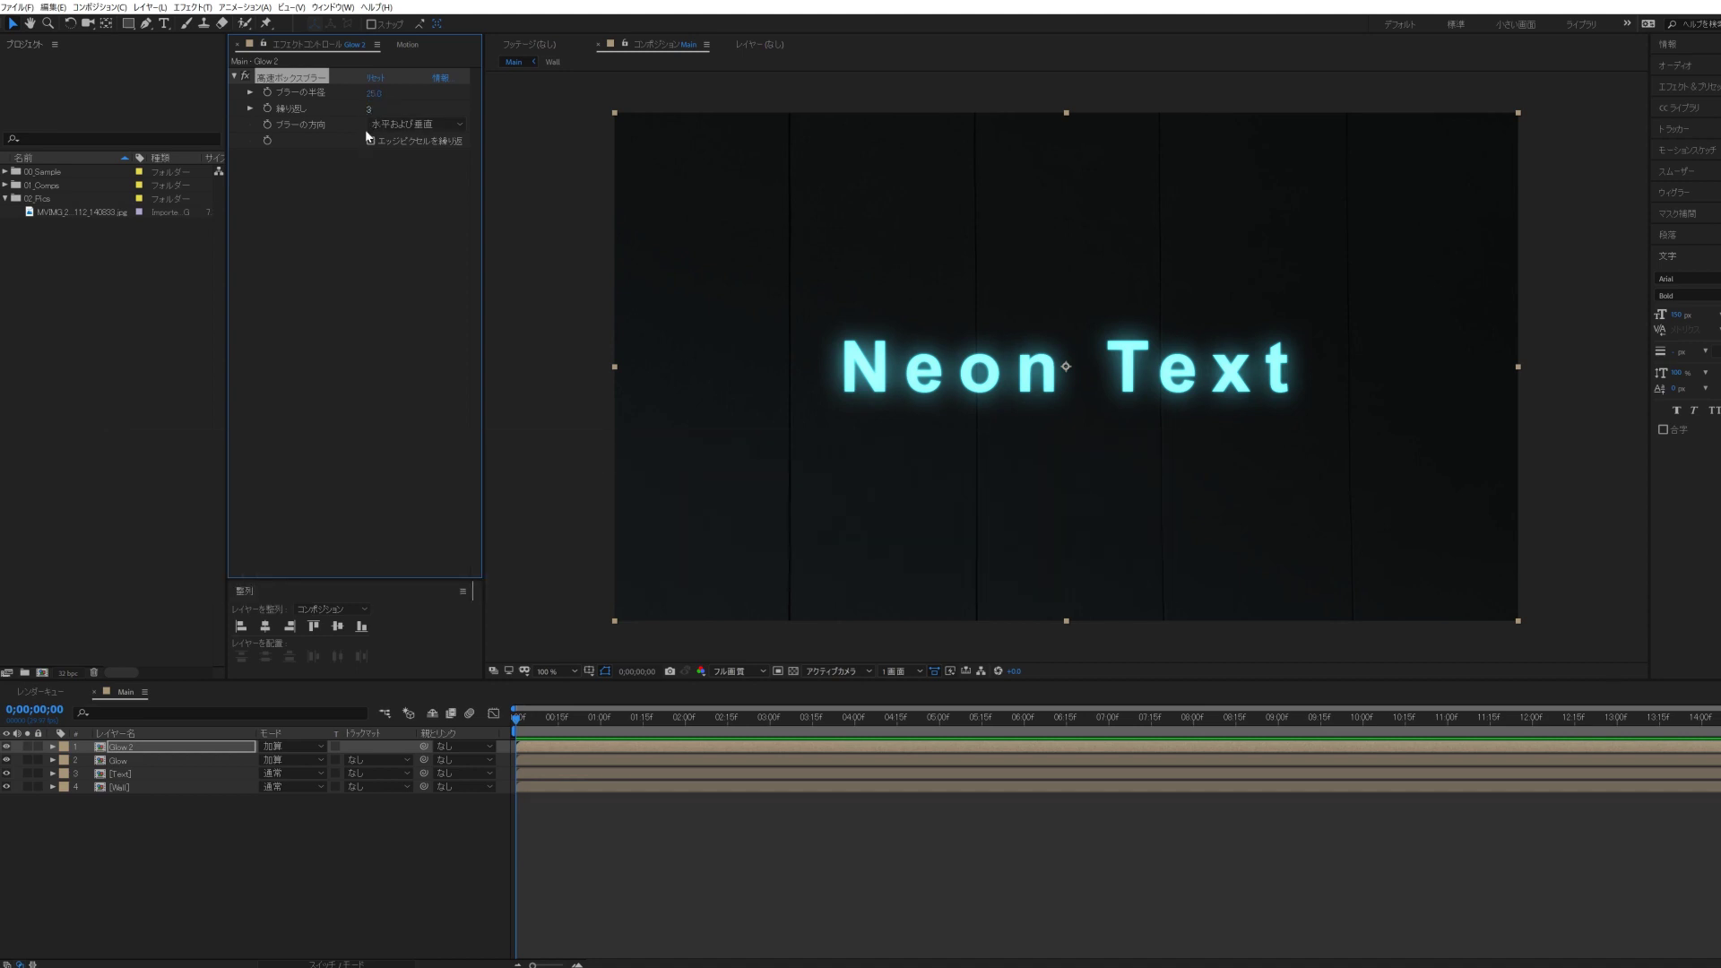
left_click(326, 219)
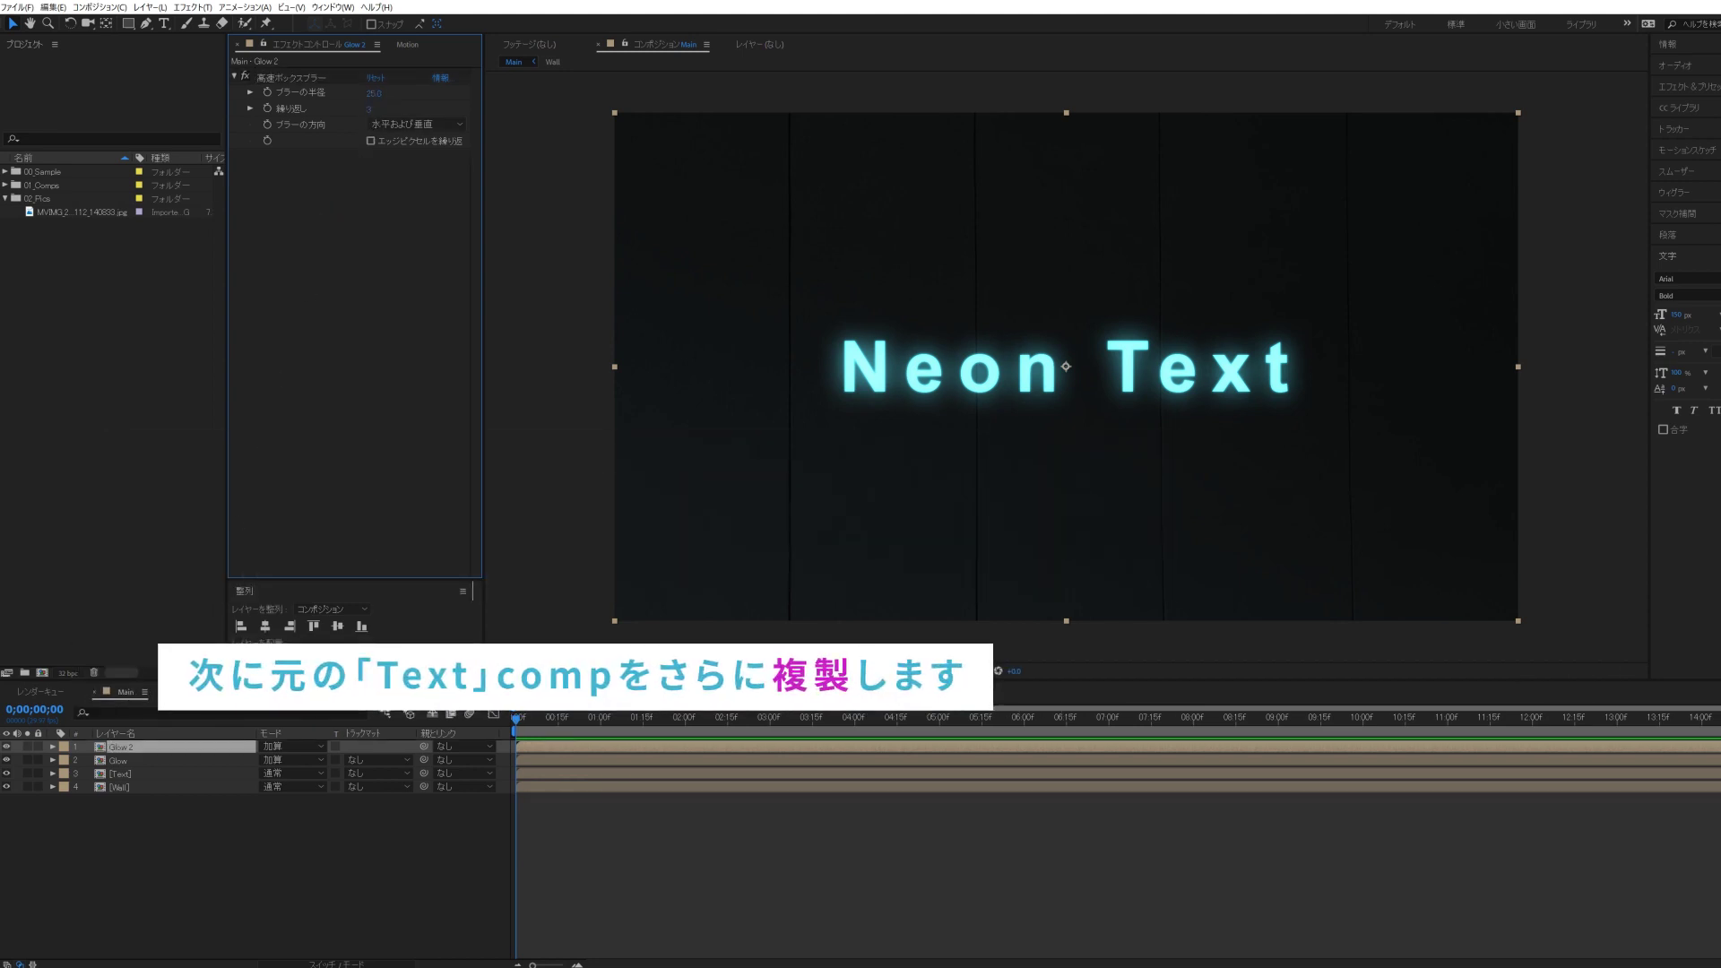
left_click(161, 838)
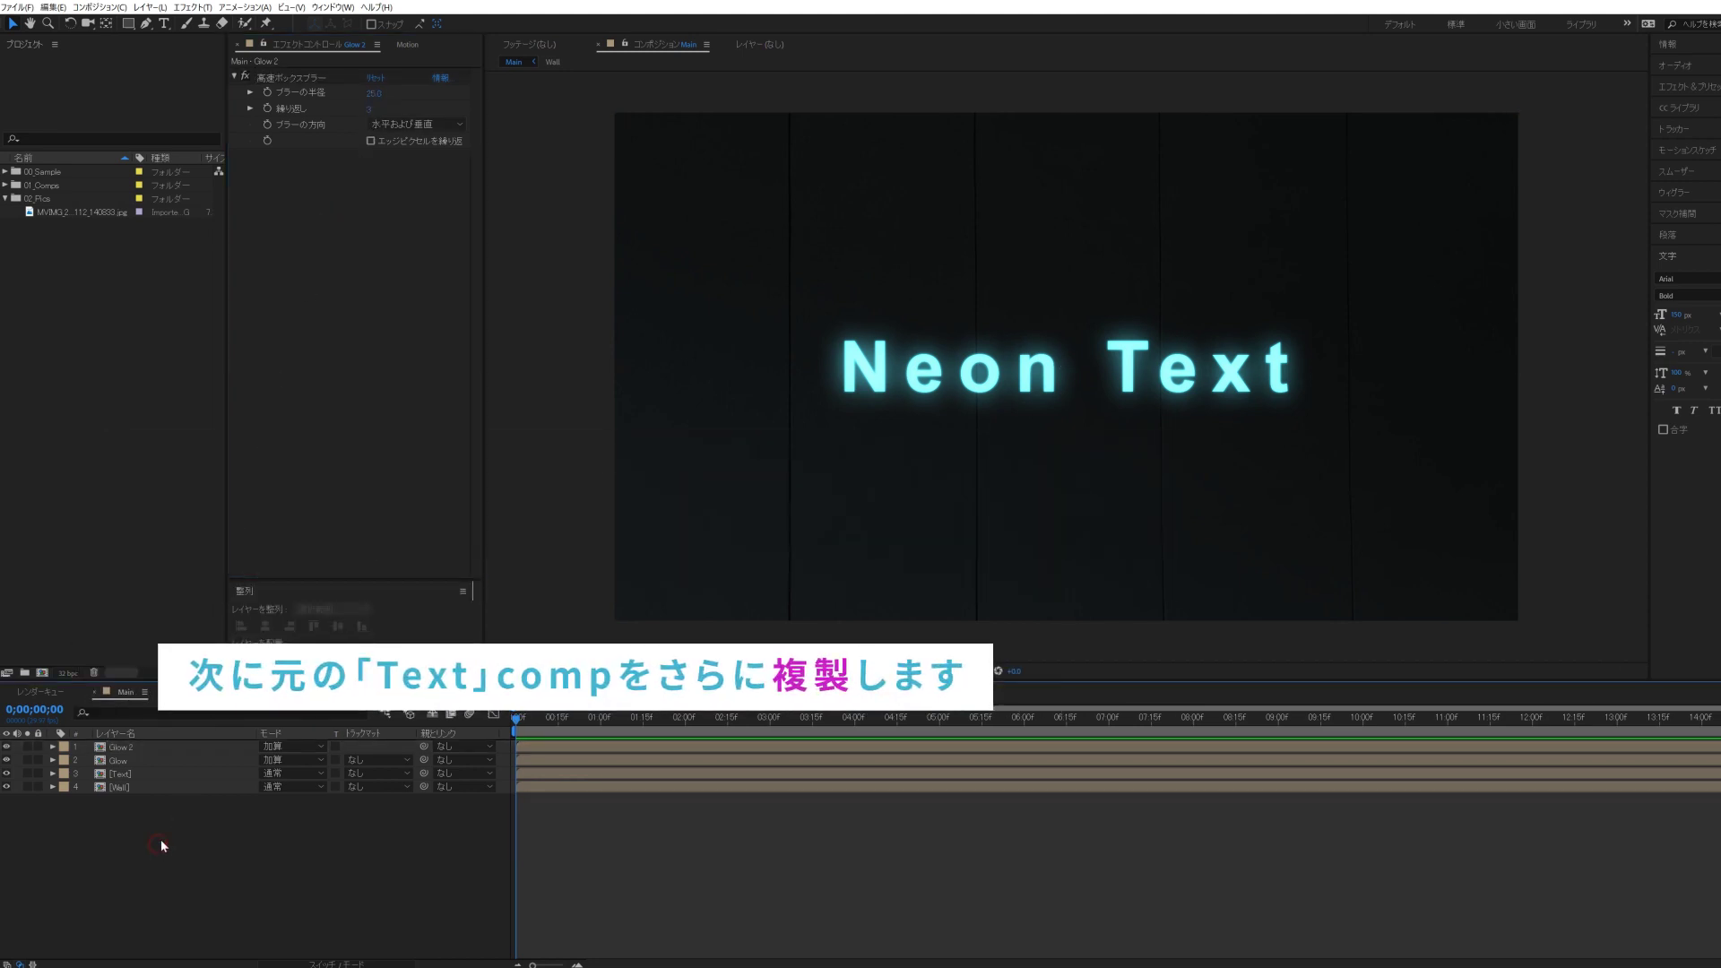
- Duplicate the Text layer with Ctrl+D and apply an Outer Glow layer style to the lower copy
left_click(123, 777)
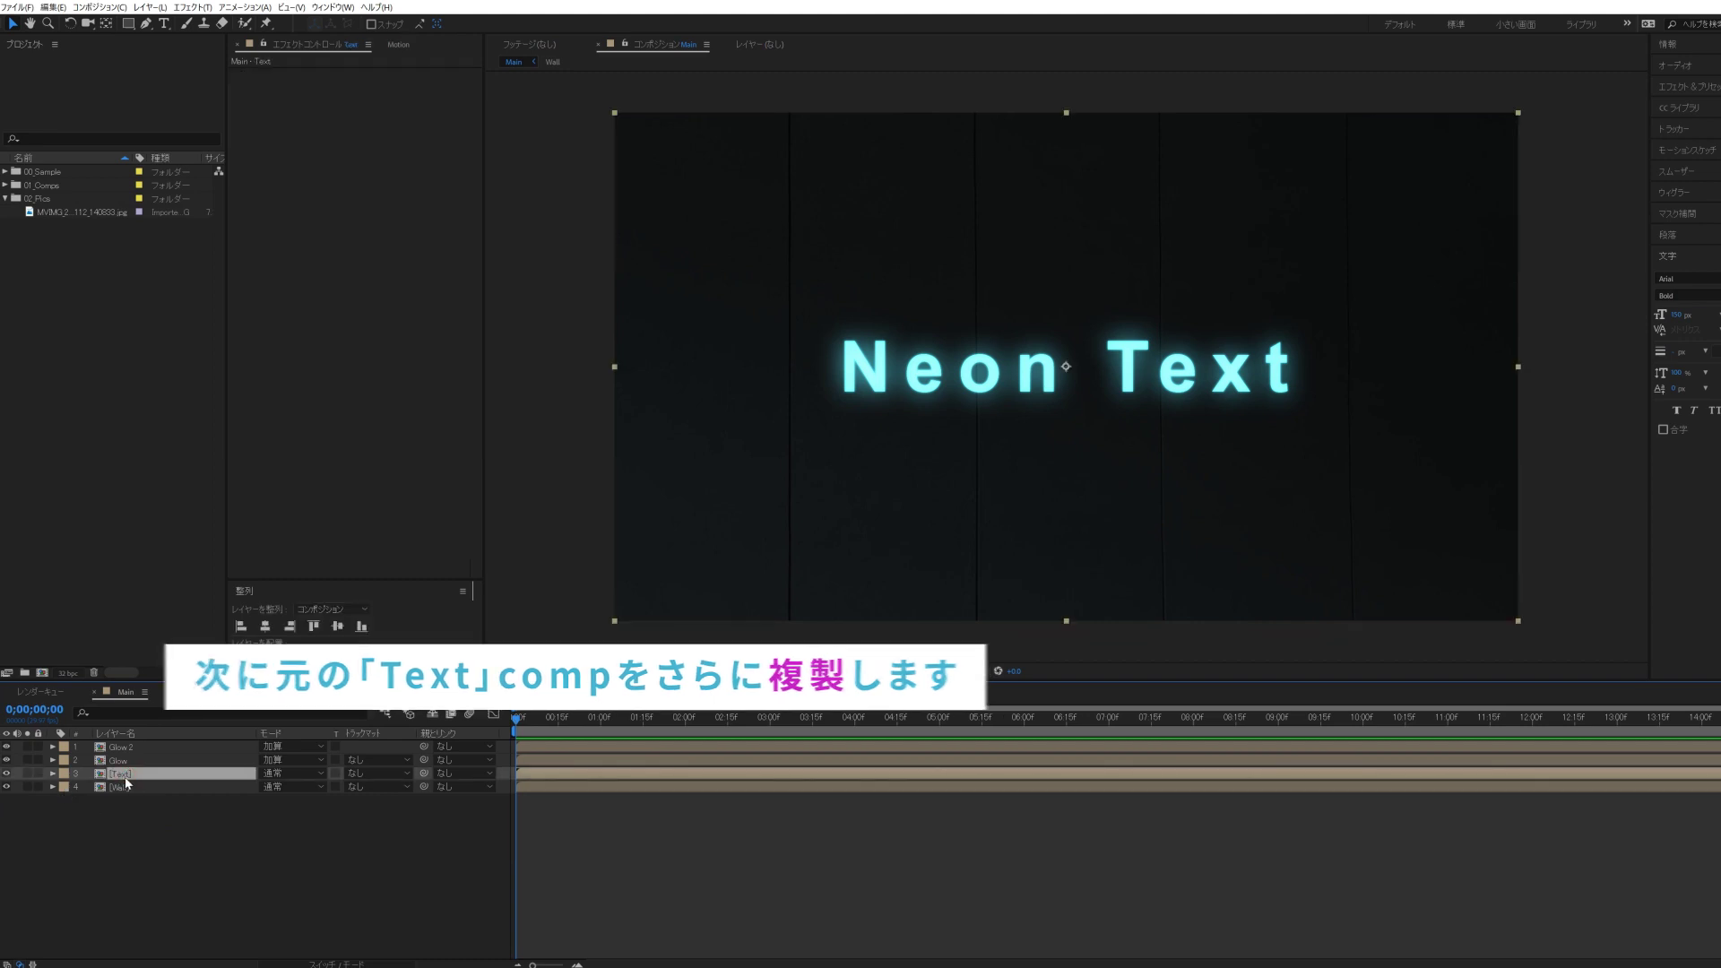
key("ctrl+d")
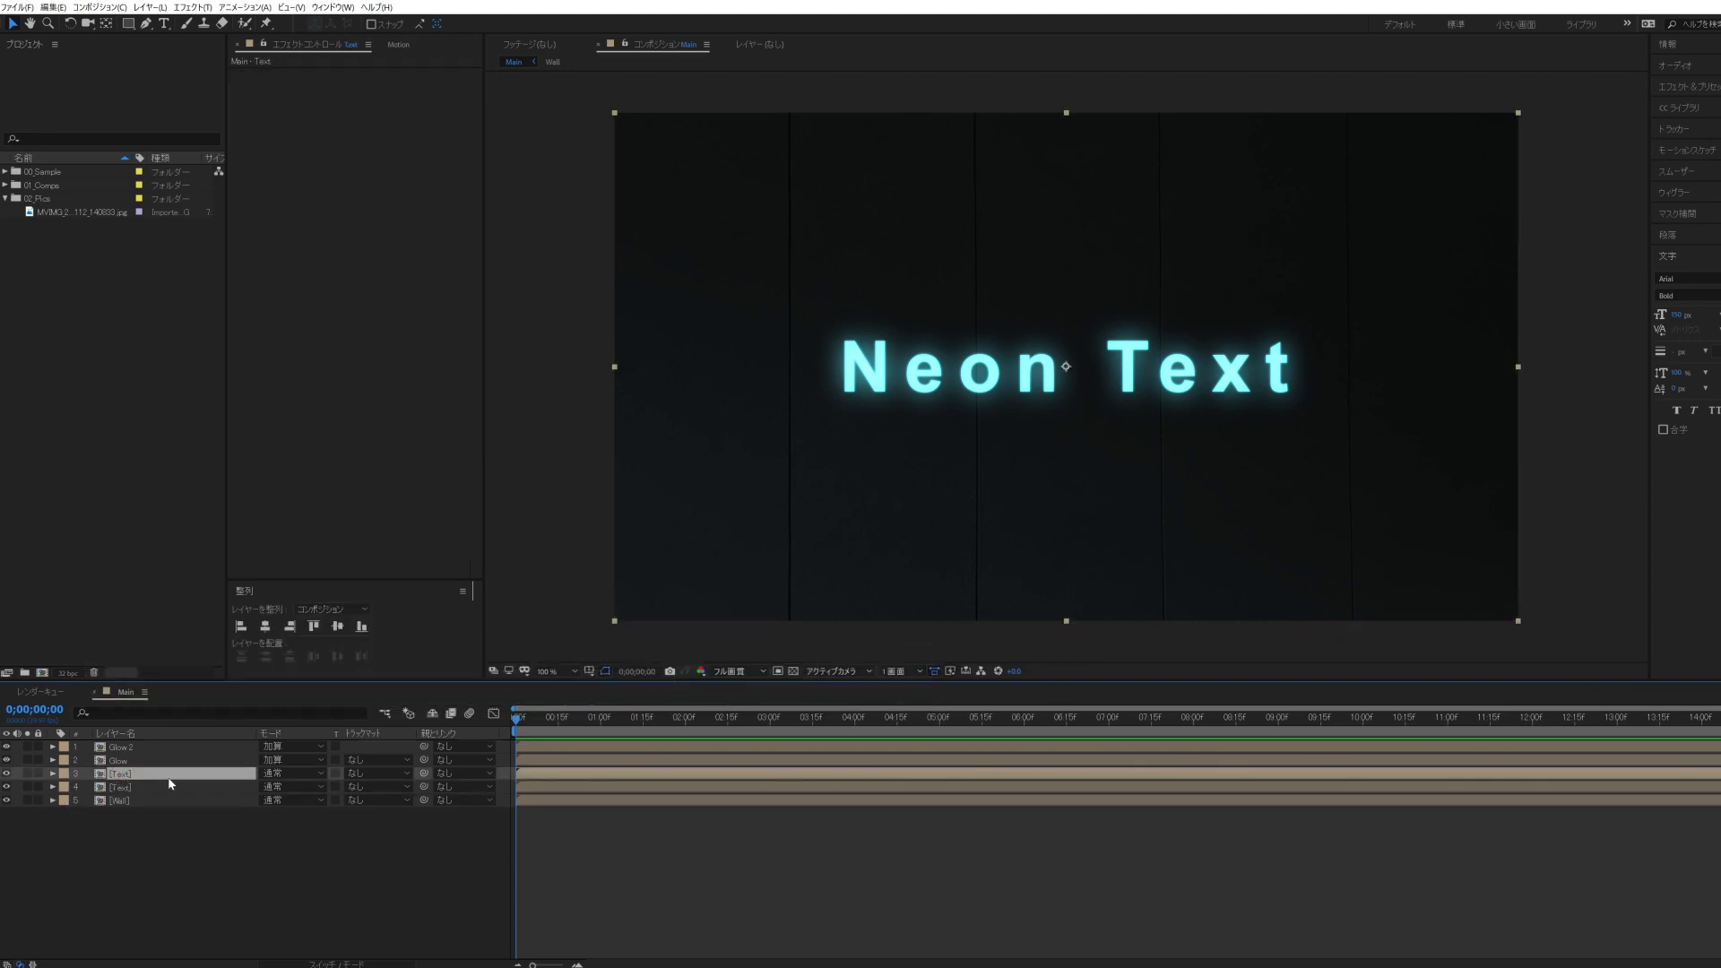
left_click(146, 788)
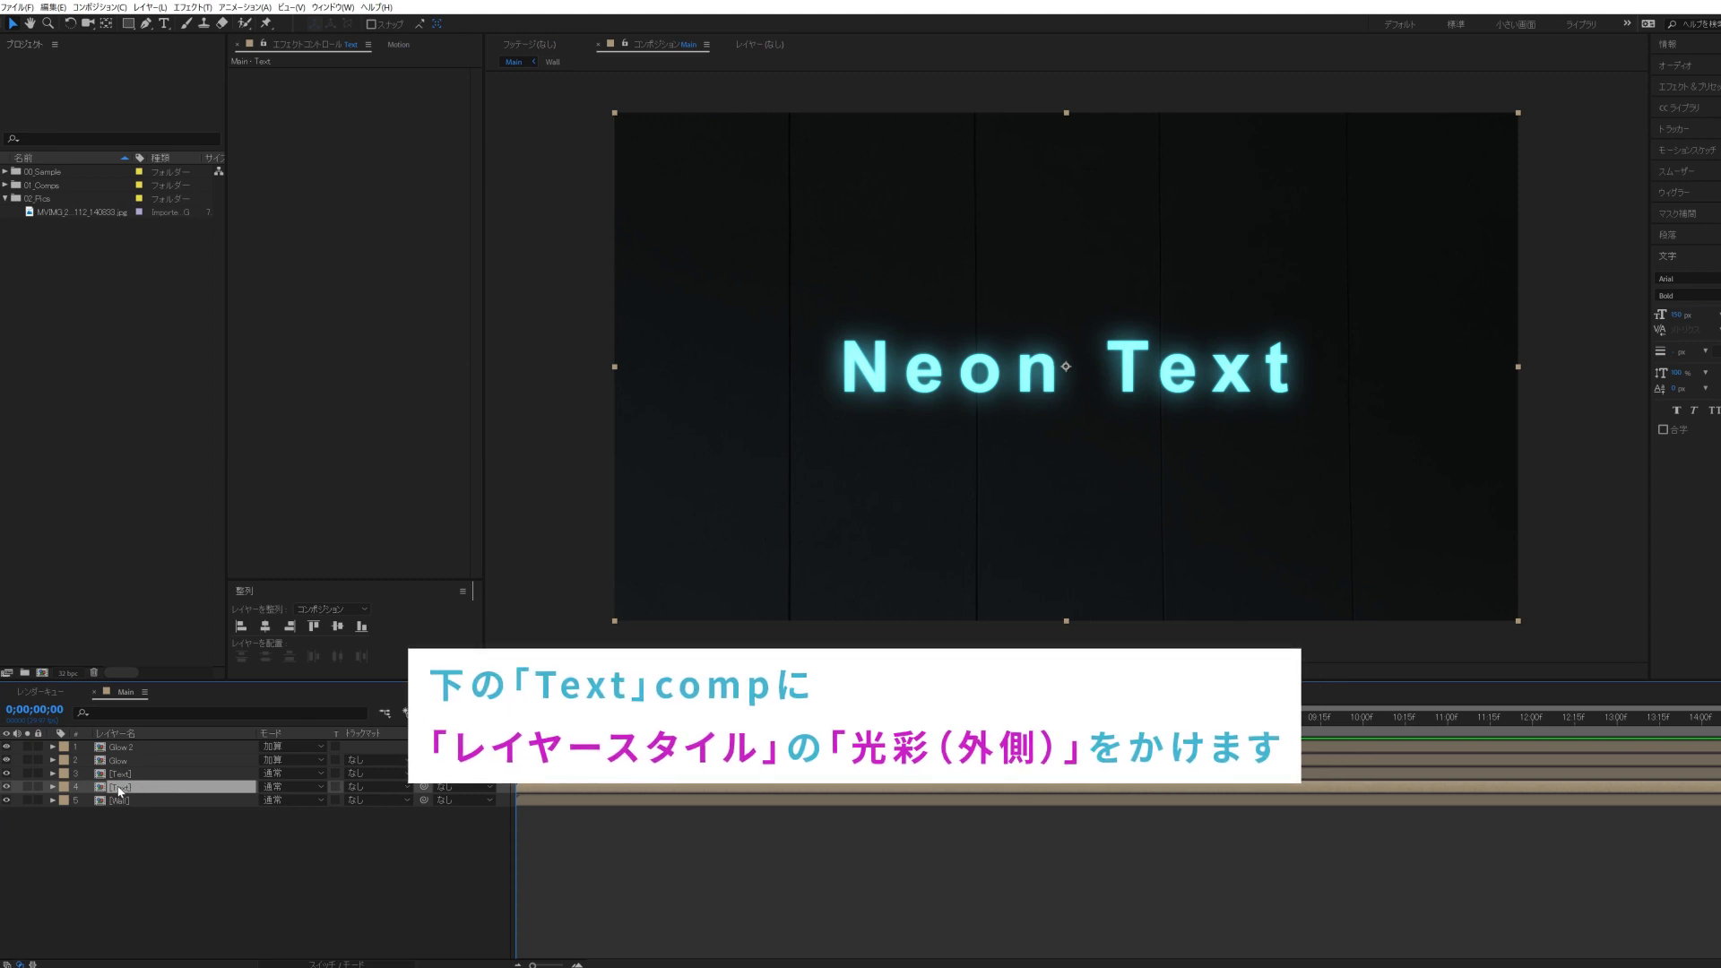
right_click(119, 789)
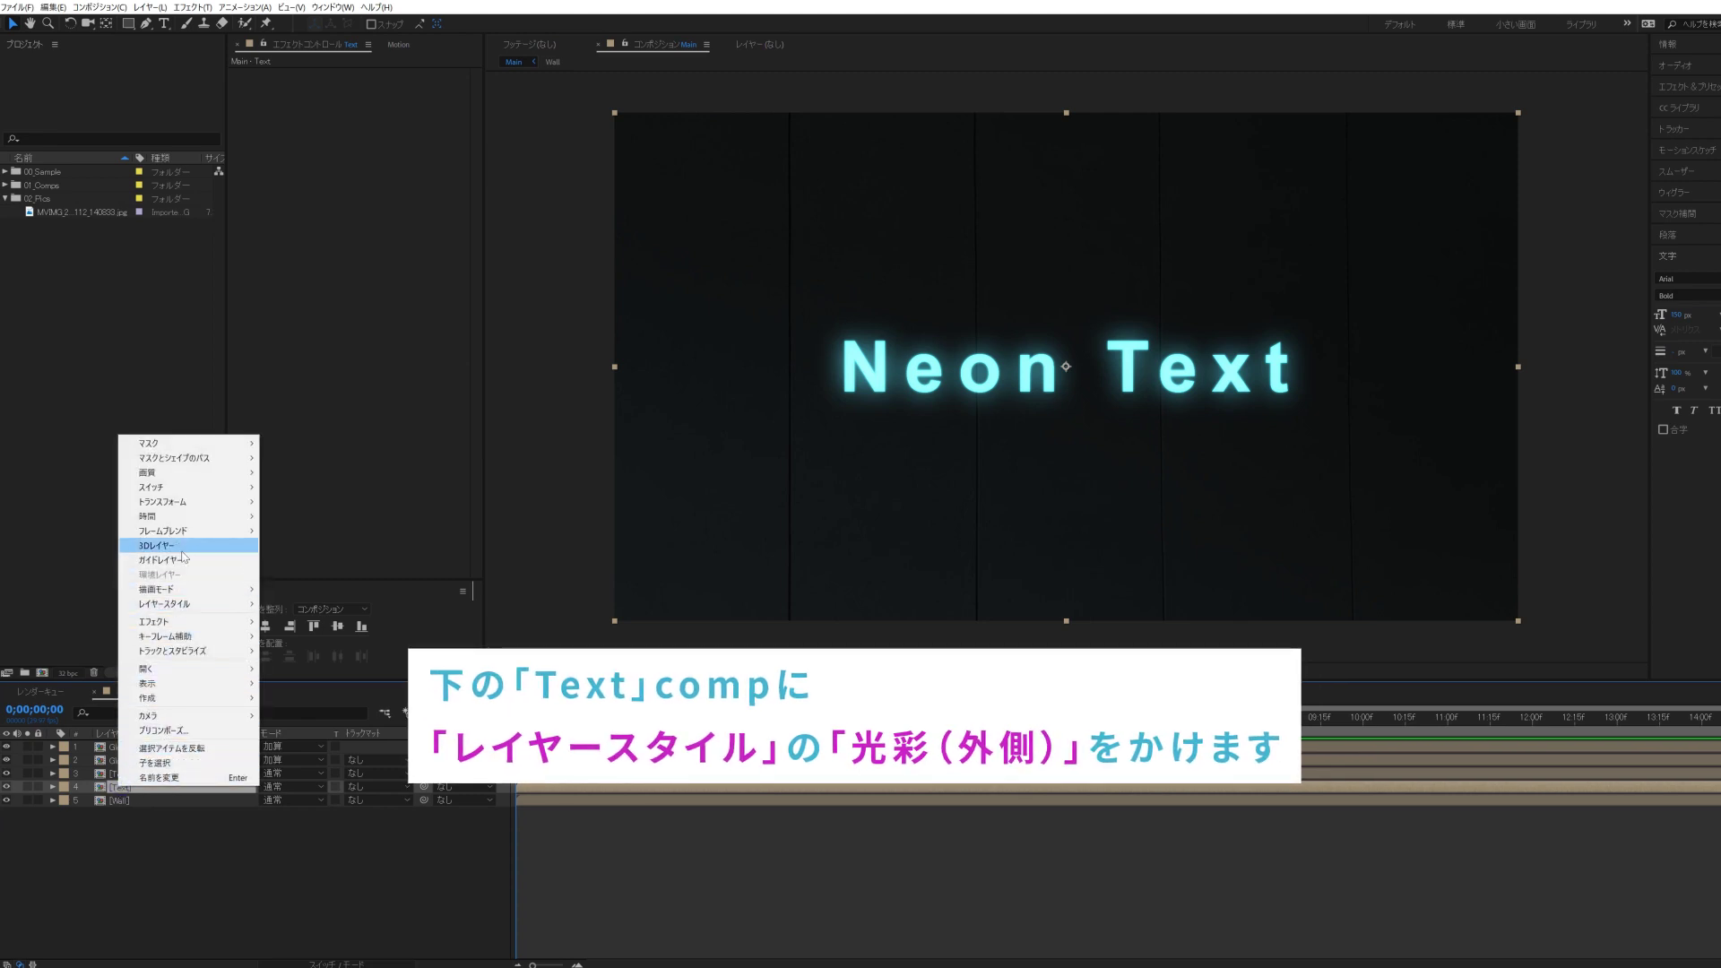
mouse_move(188, 605)
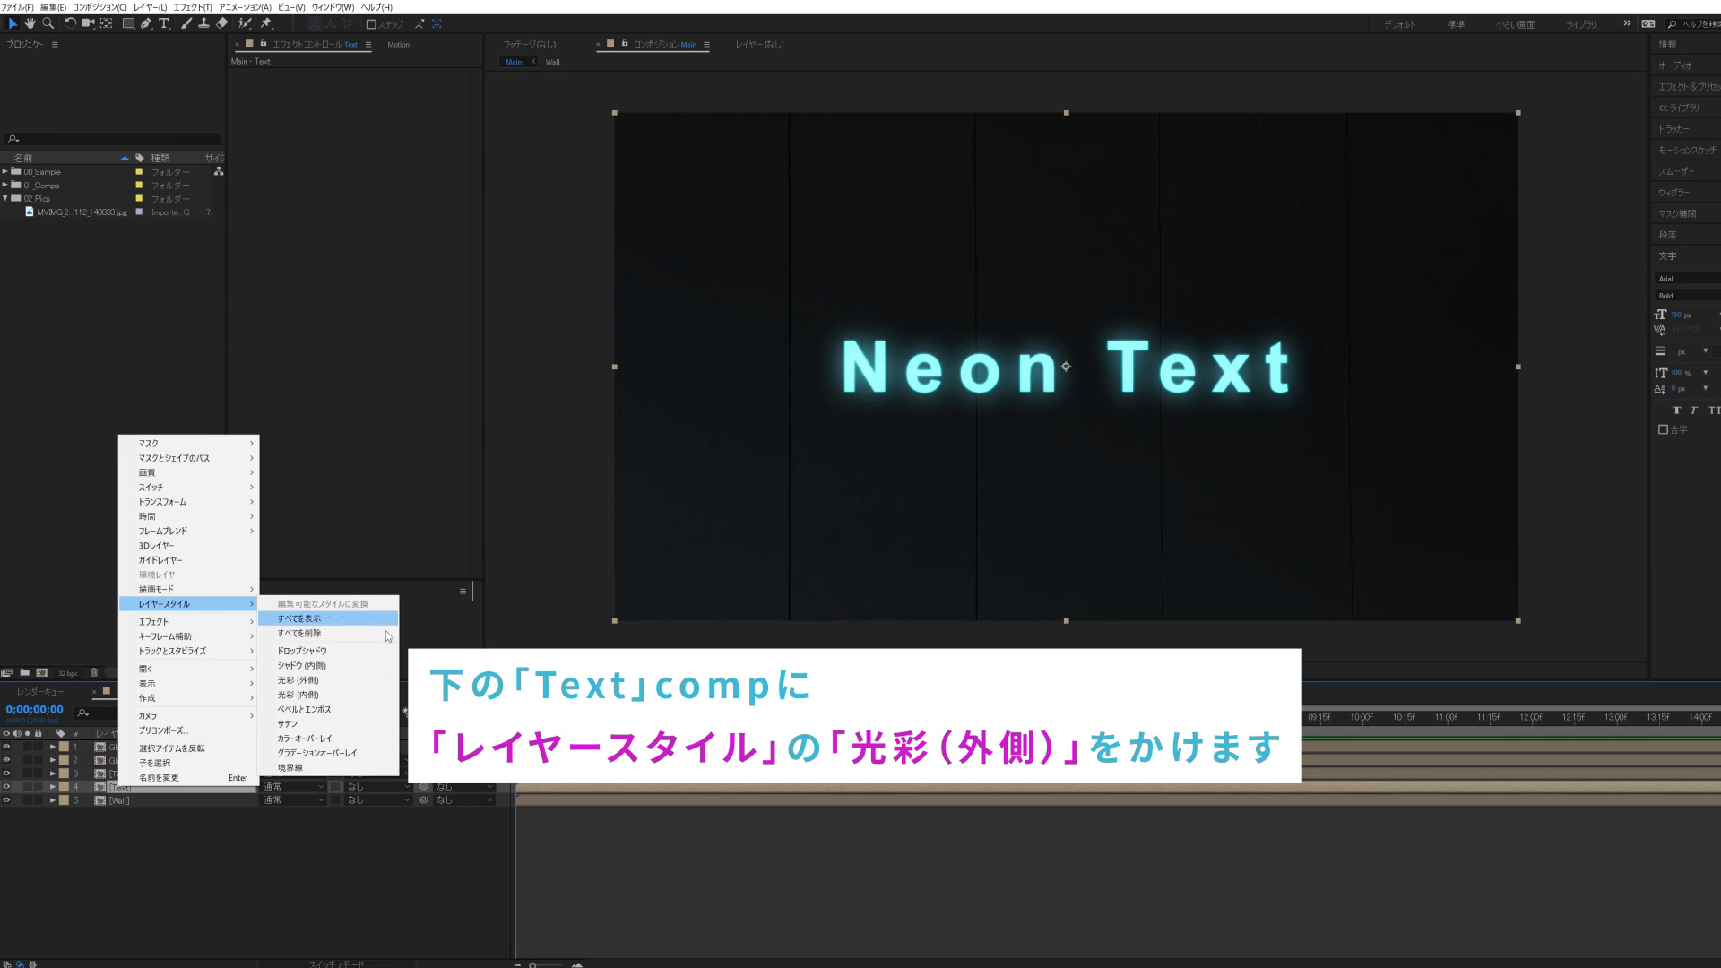
left_click(304, 680)
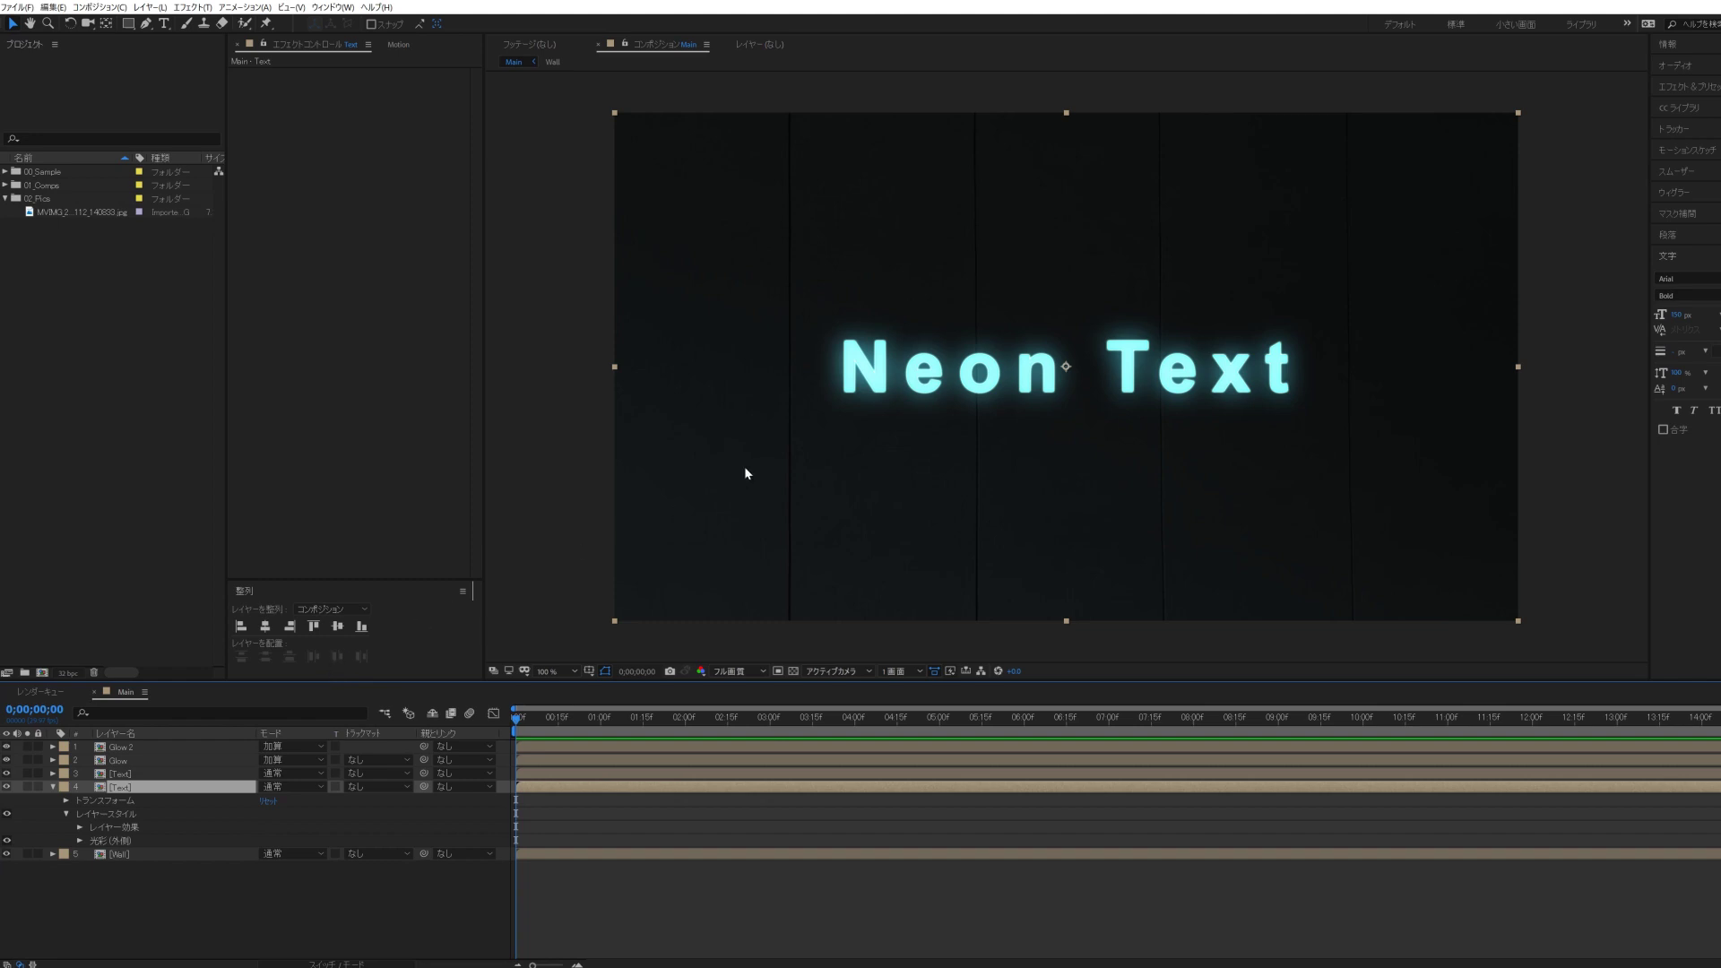
key("period")
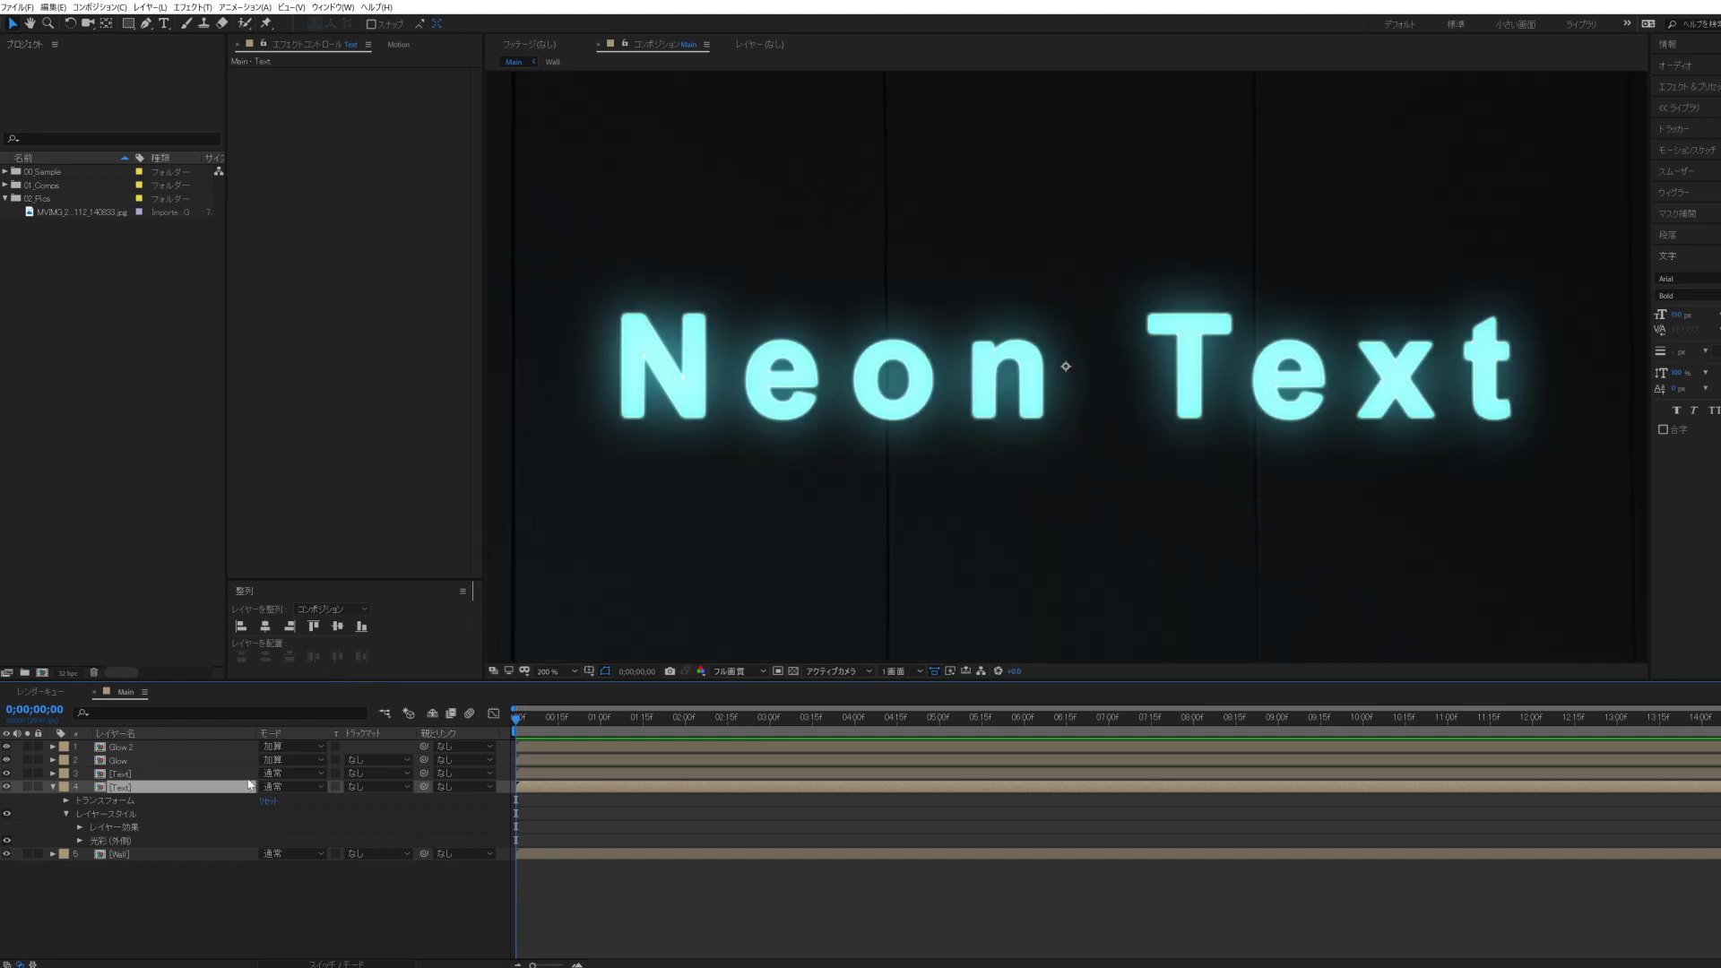
- Increase the Outer Glow size and set its colour to a paler cyan sampled from the text
left_click(81, 841)
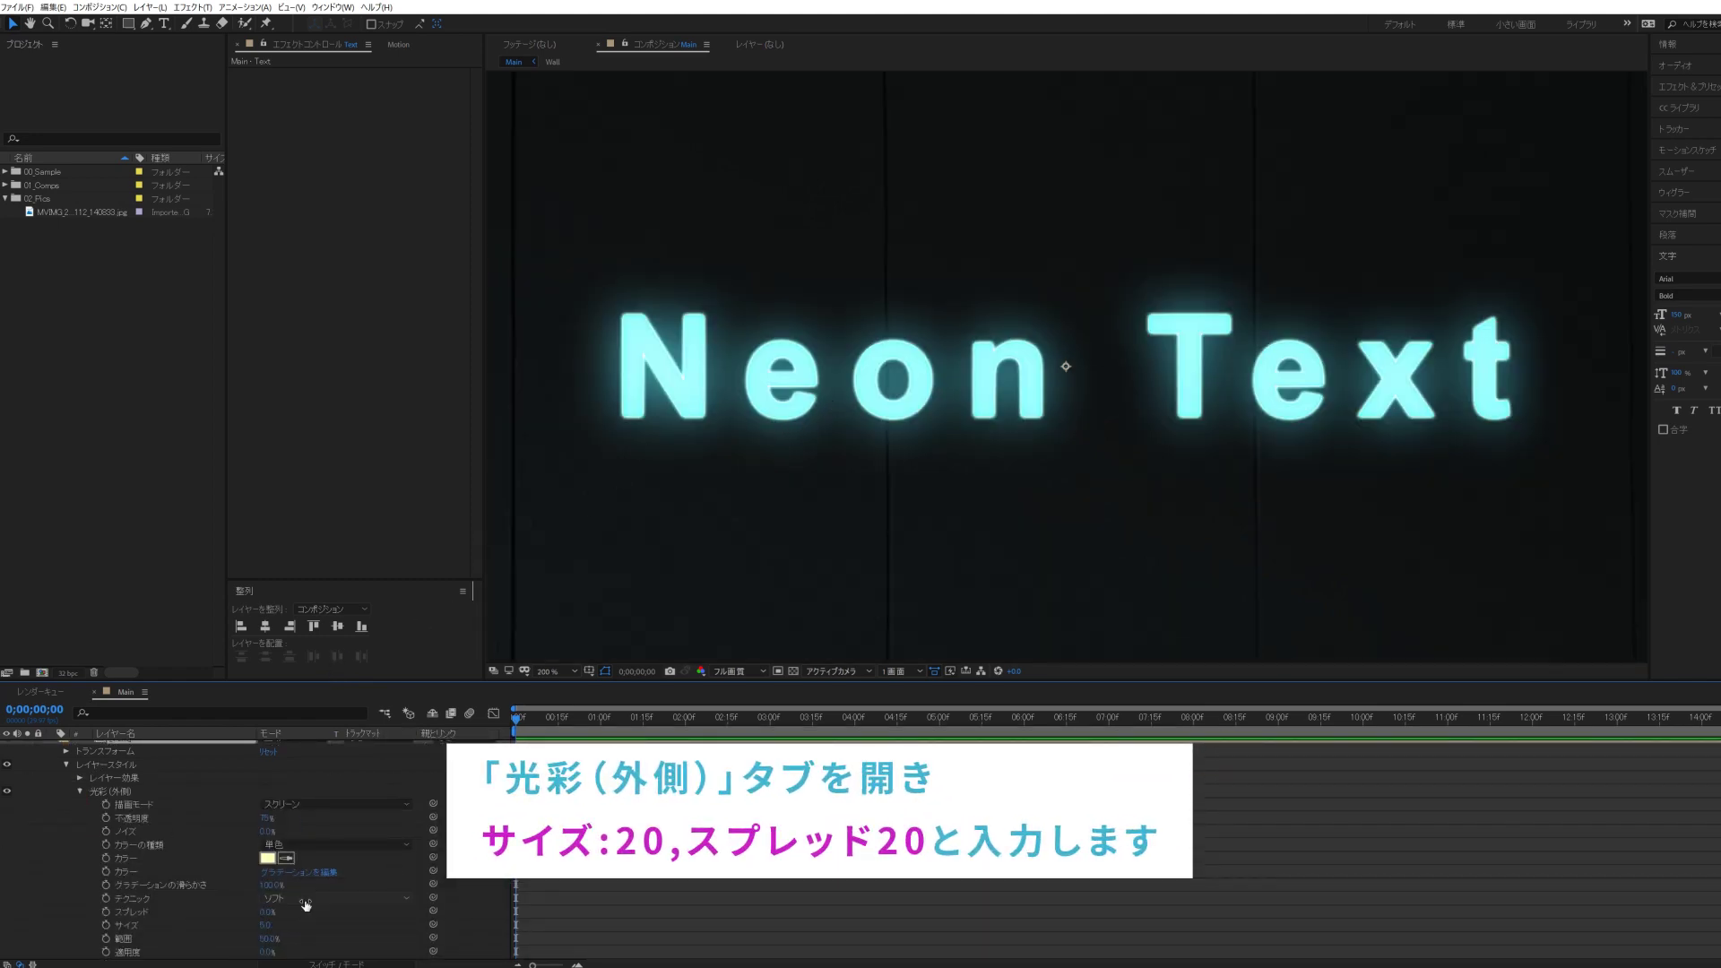
mouse_move(263, 926)
left_mouse_down()
mouse_move(280, 941)
mouse_move(279, 912)
mouse_move(298, 918)
left_mouse_up()
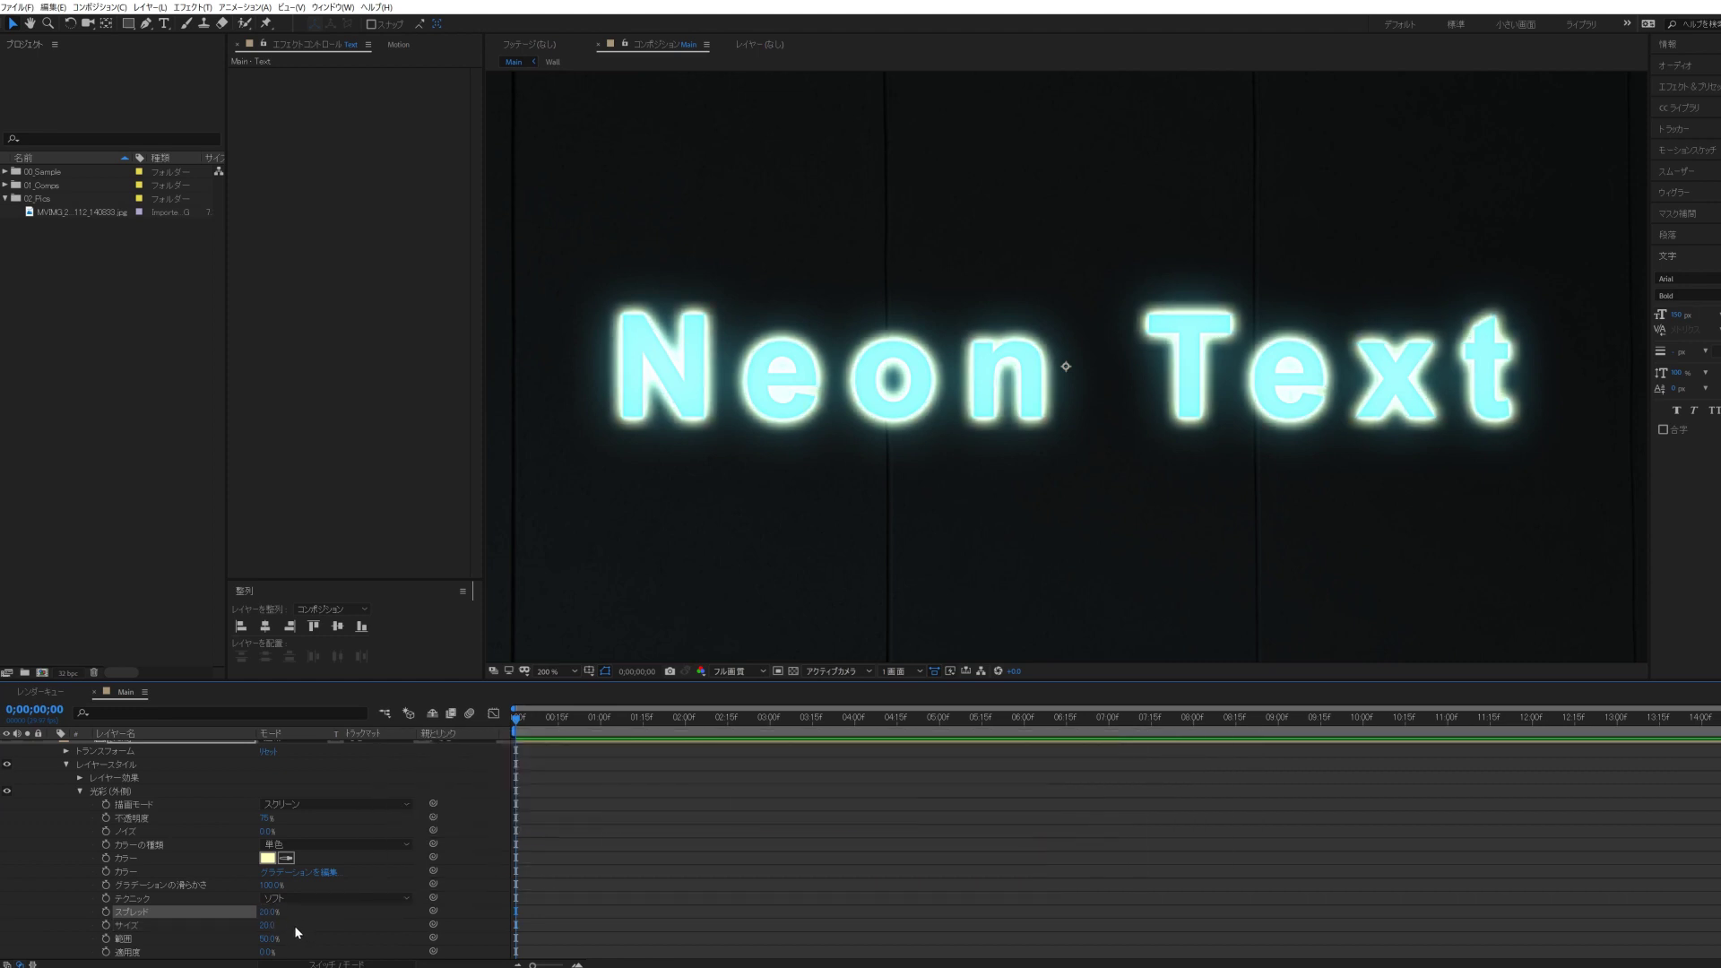
scroll(264, 852, "up", 1)
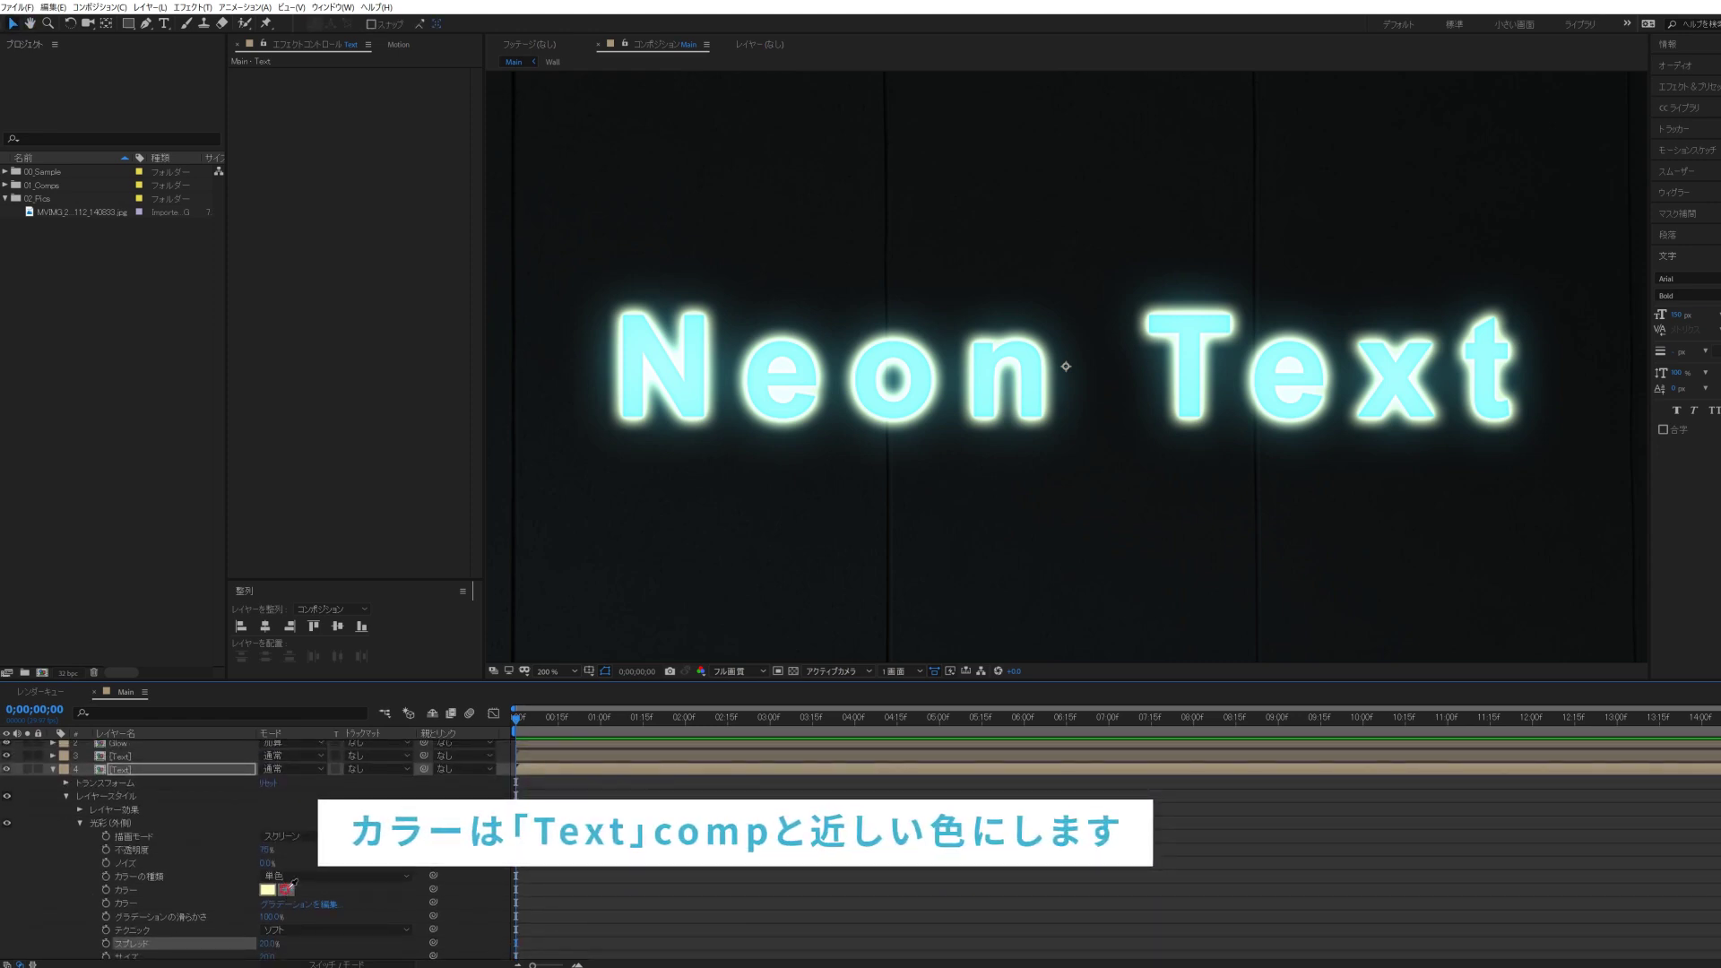
left_click(695, 389)
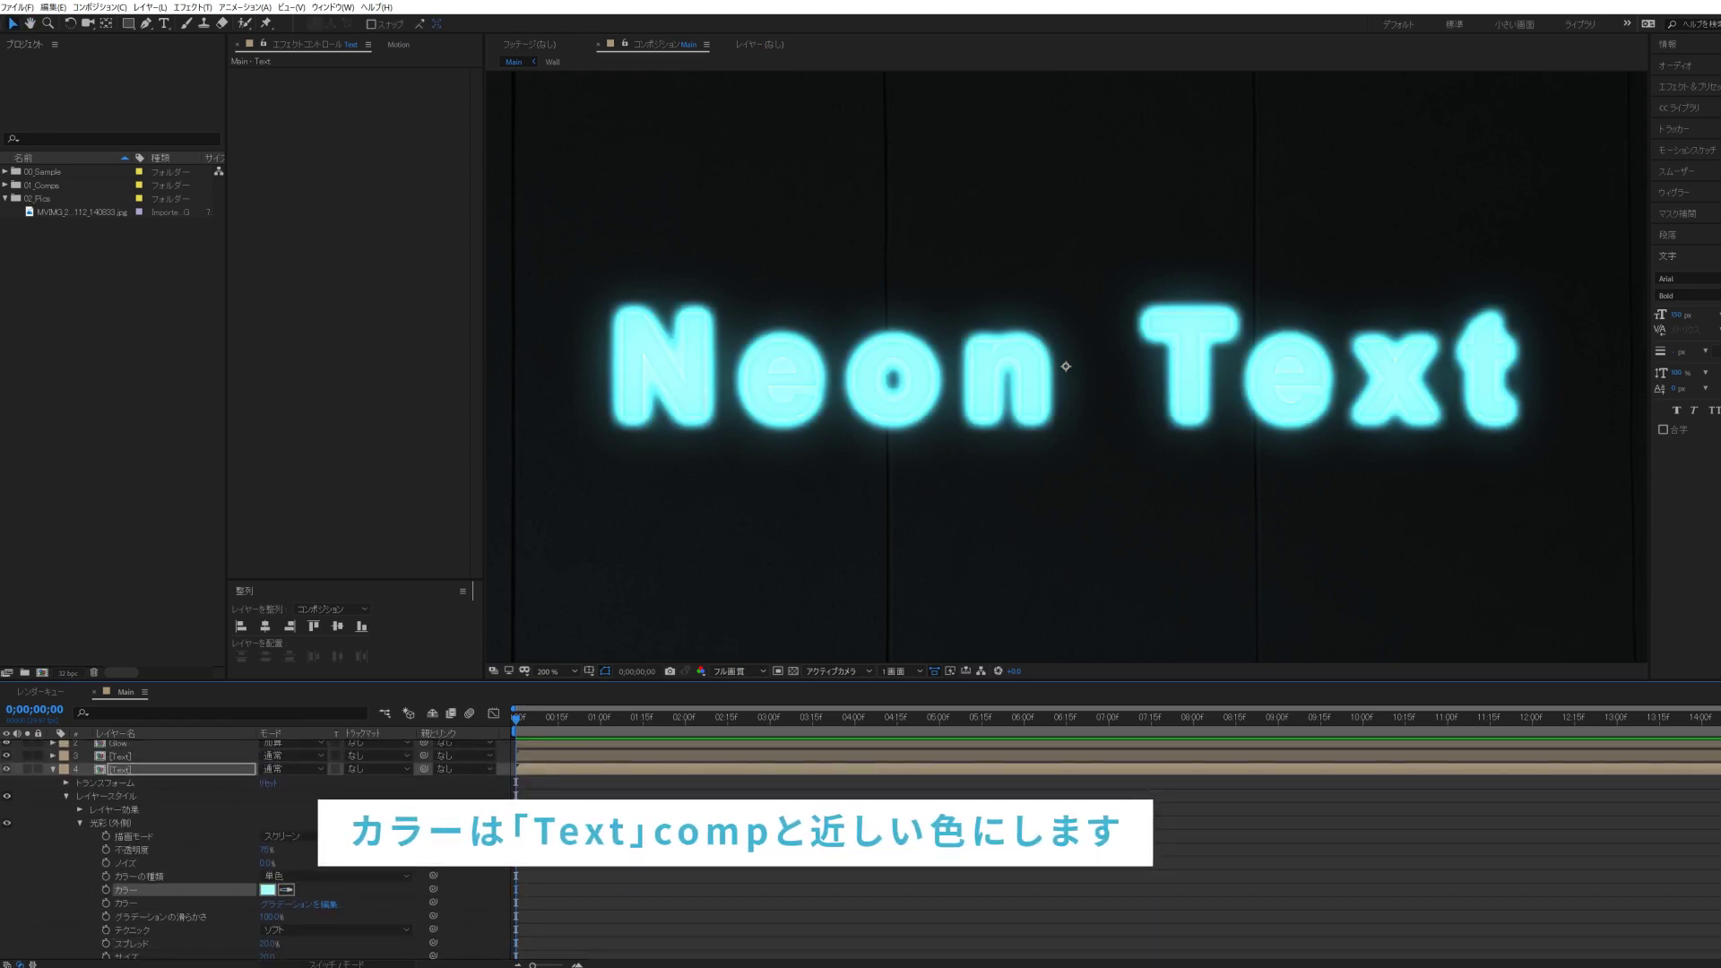
left_click(267, 890)
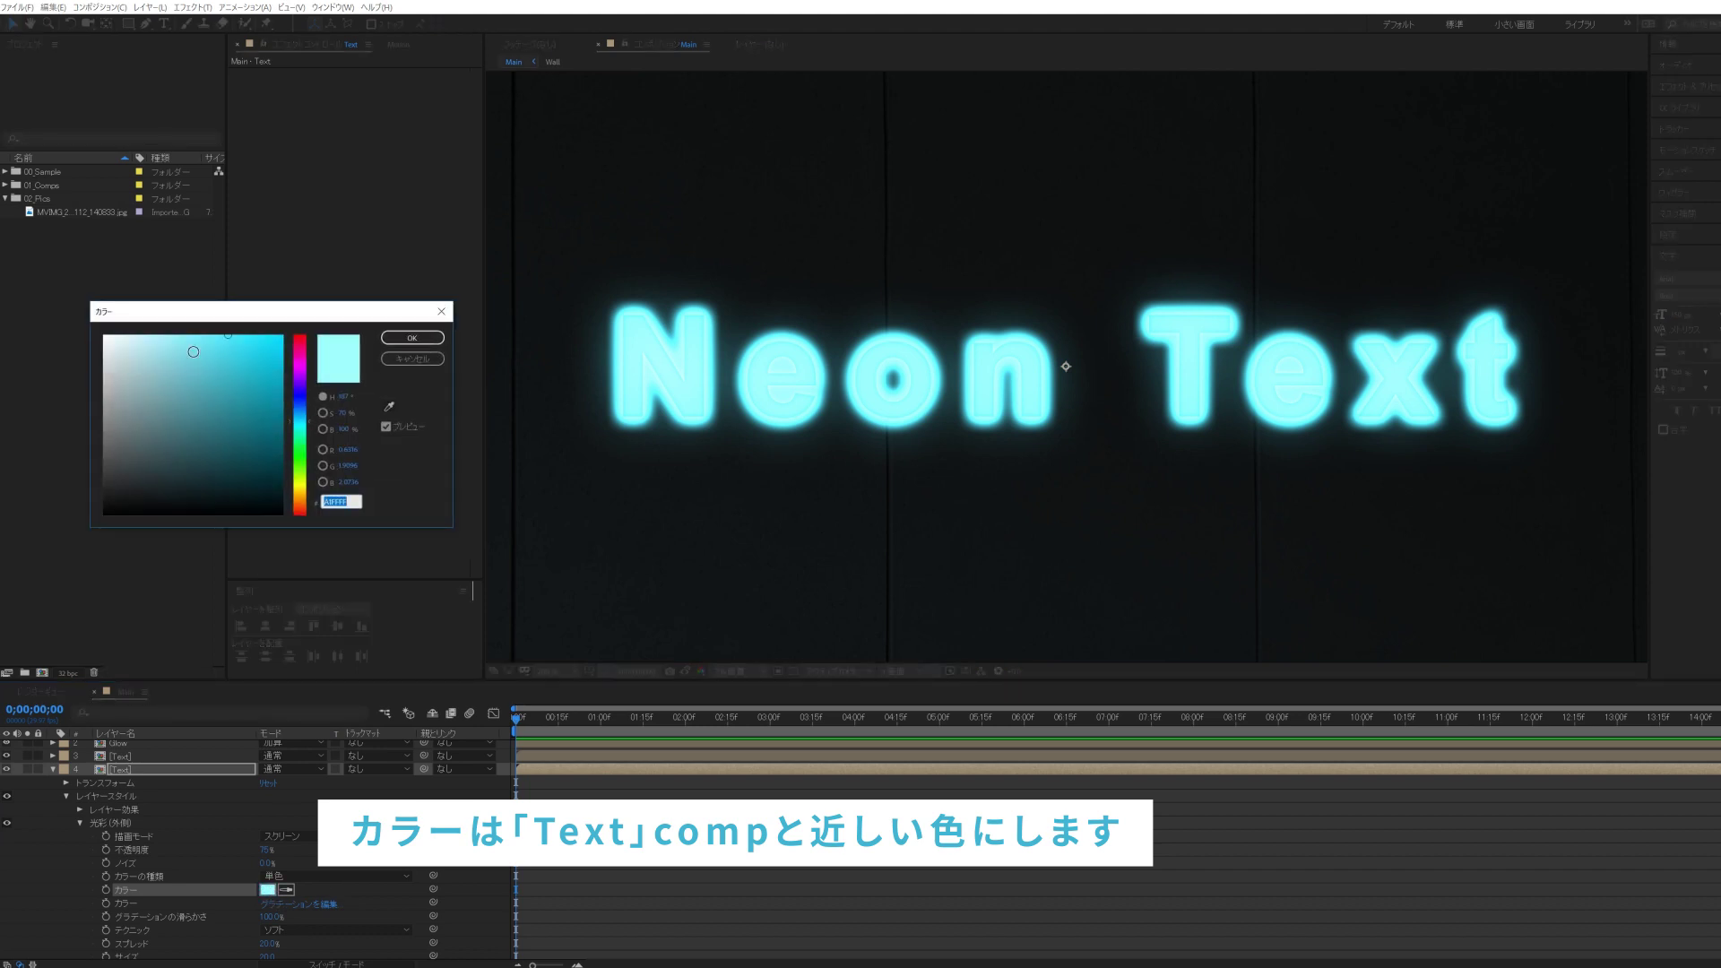
left_click_drag(227, 334, 199, 337)
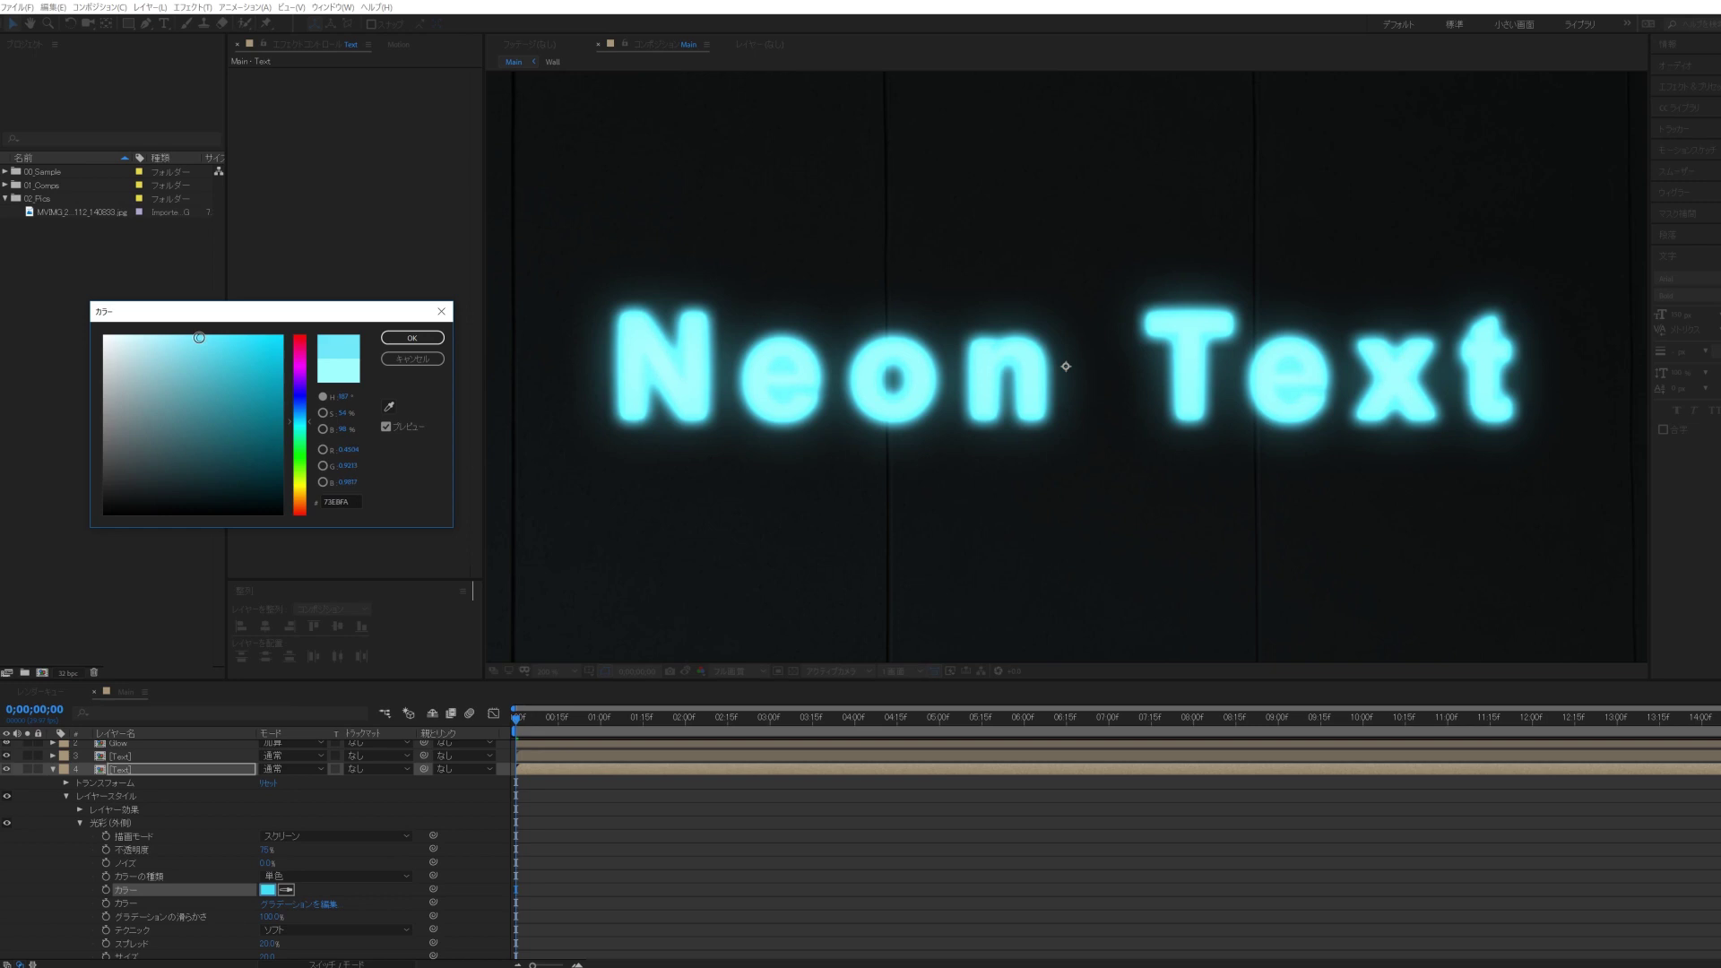
left_click(401, 338)
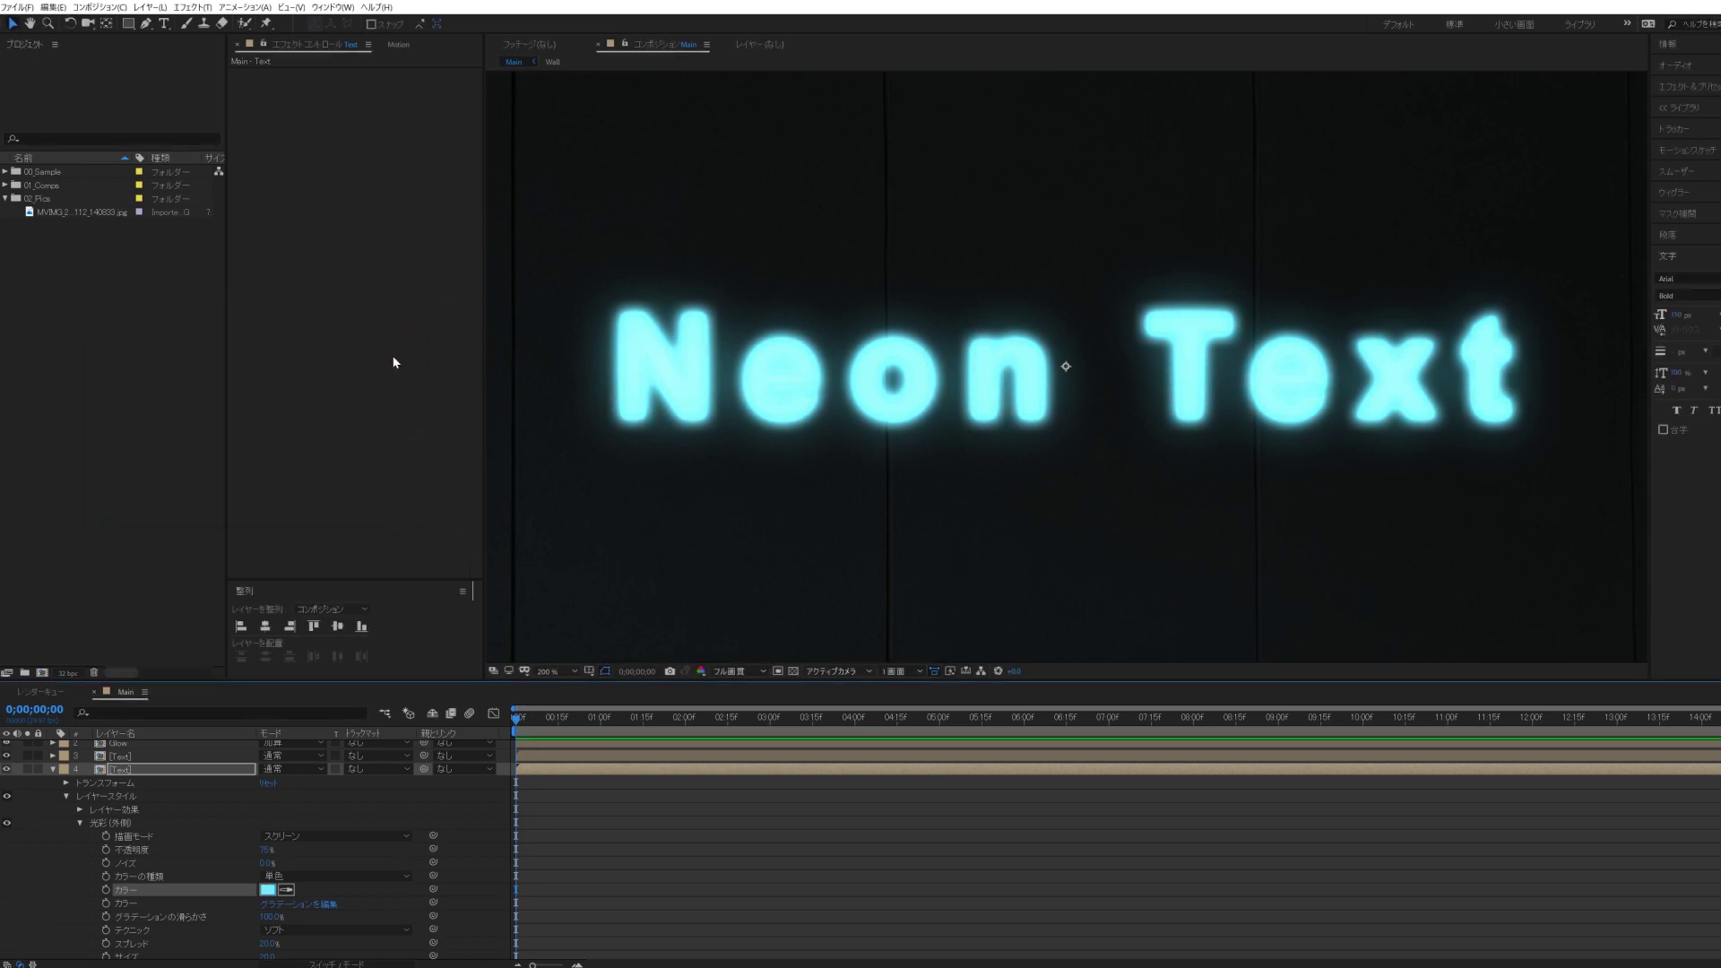
- Pre-compose the outer-glow Text layer as 'Large Glow', moving all attributes into the new composition
left_click(51, 768)
right_click(132, 790)
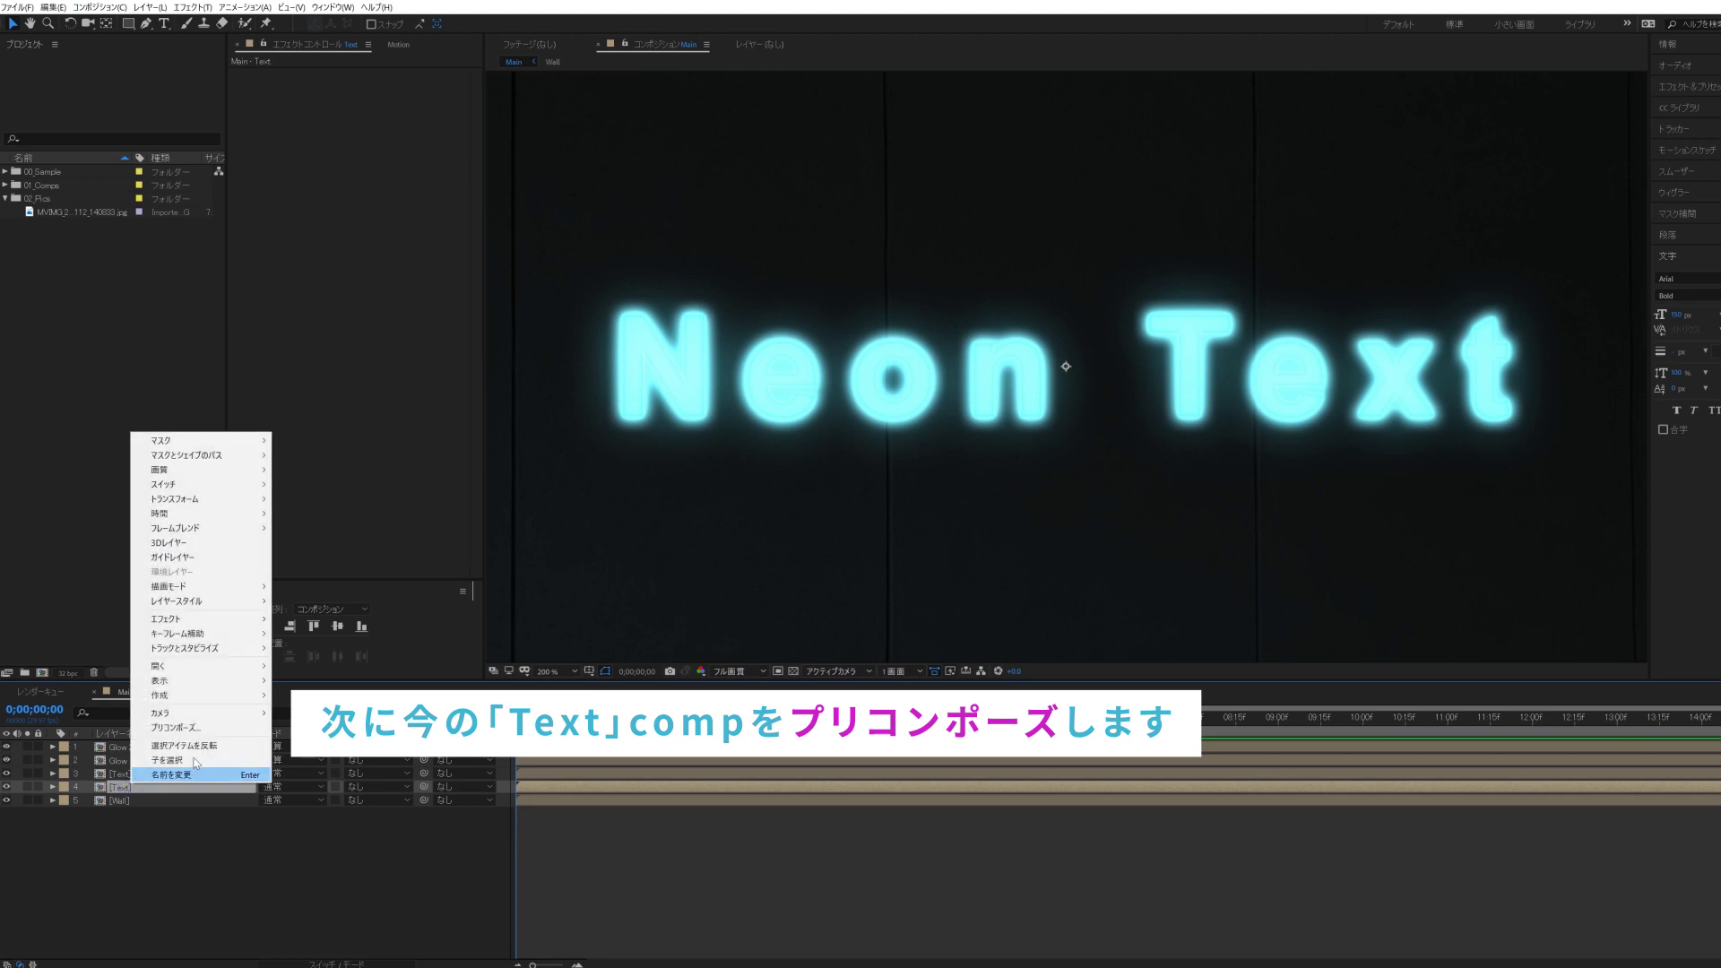
left_click(220, 732)
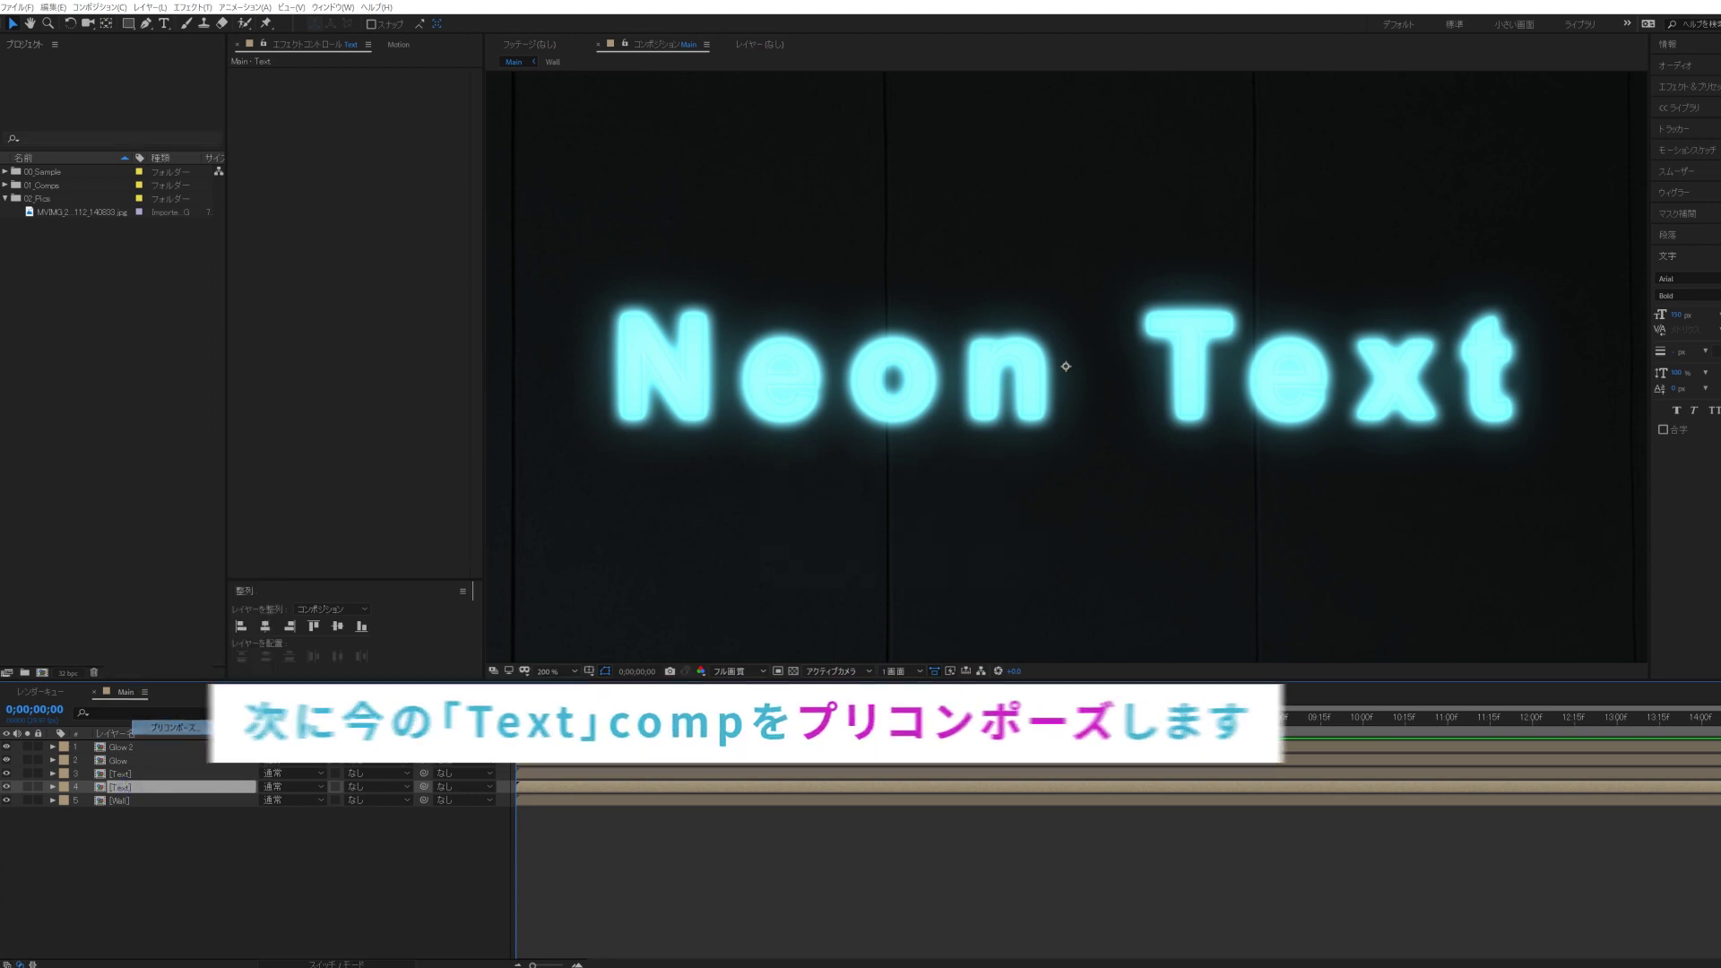
type("Large Glow")
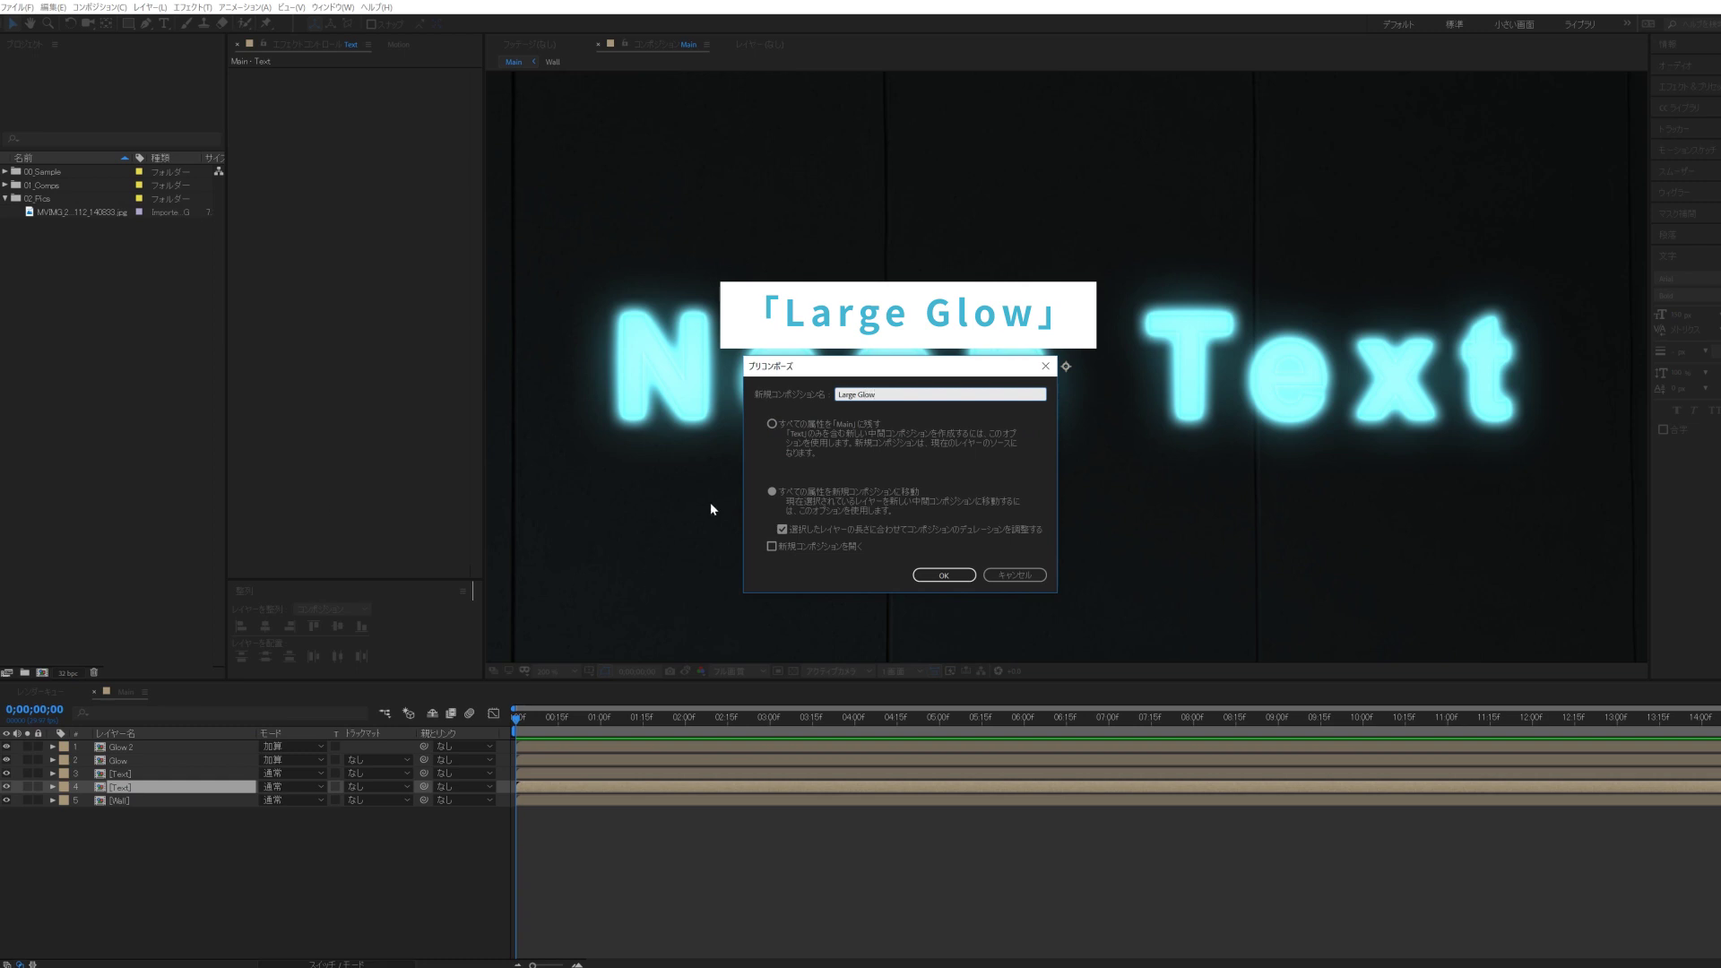
left_click(771, 492)
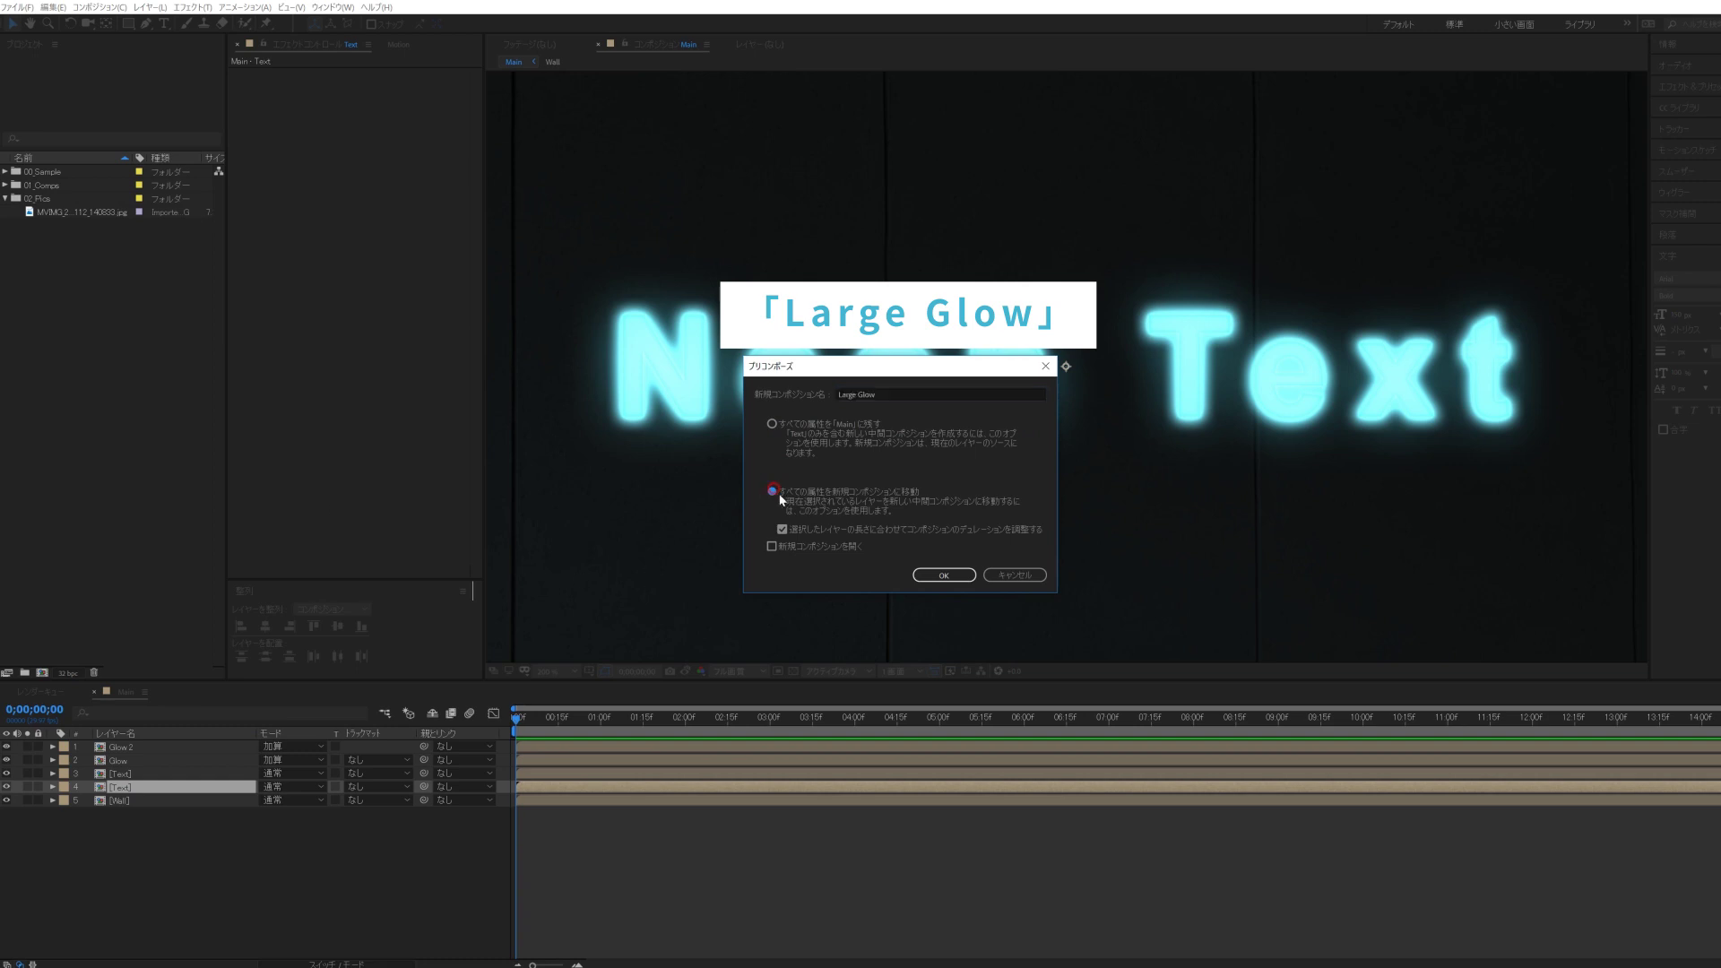
left_click(944, 575)
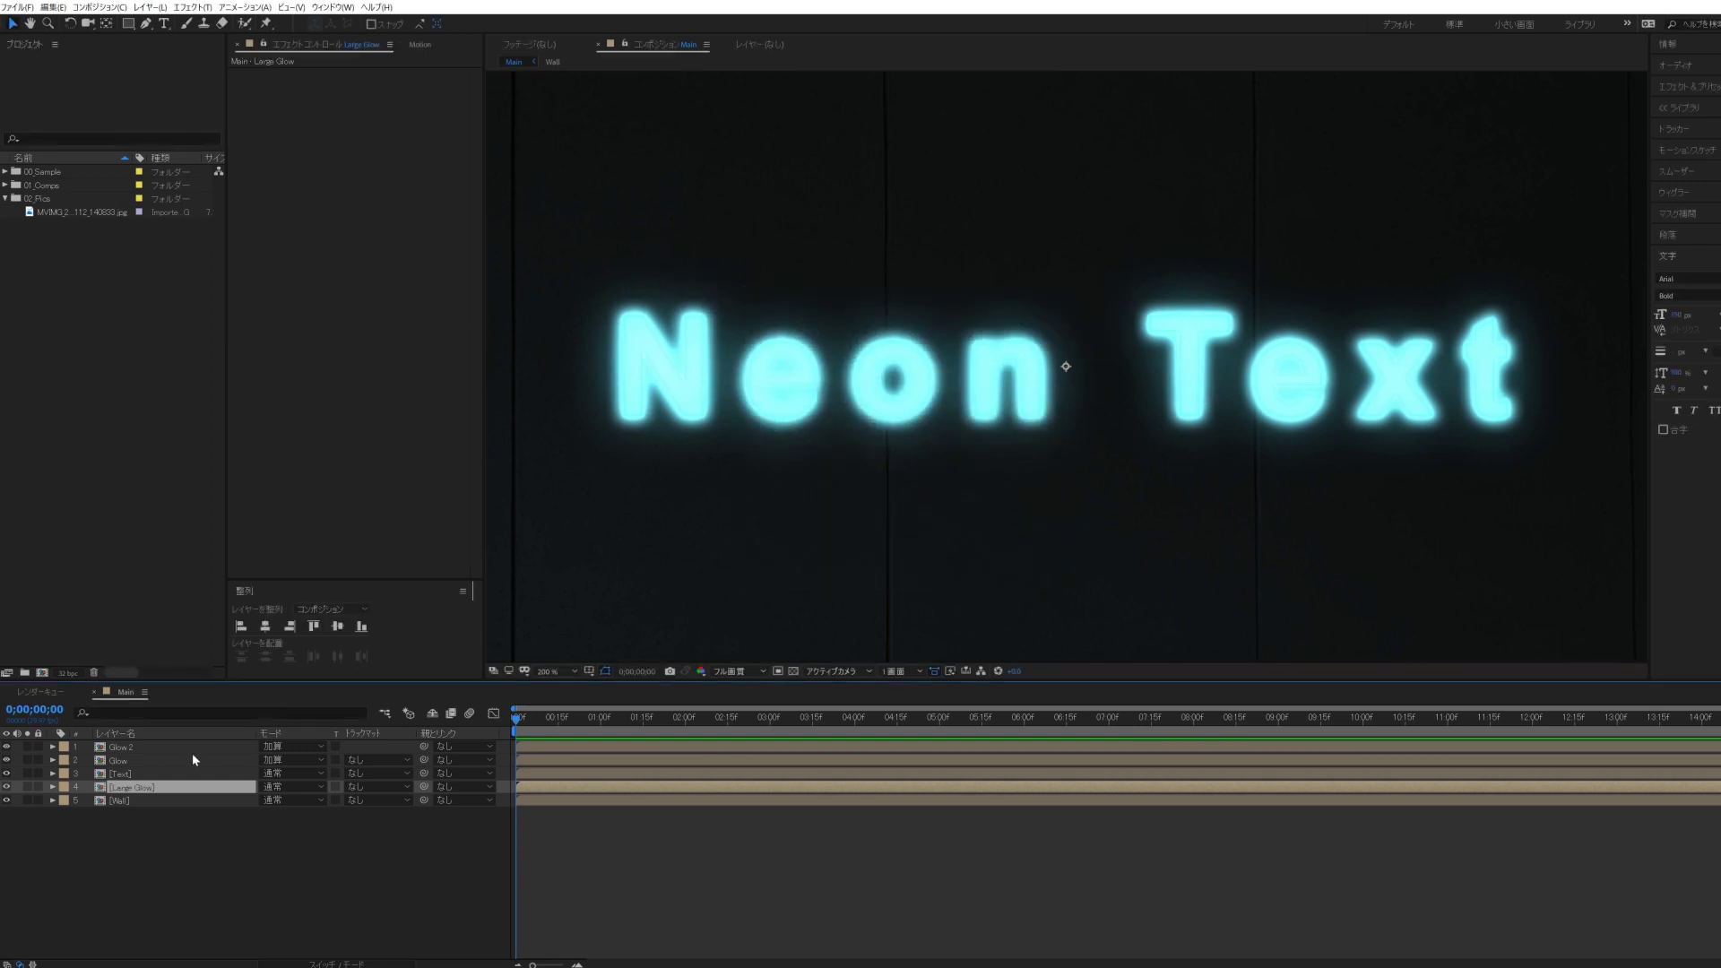
- Apply a Fast Box Blur effect to the Large Glow layer
left_click(191, 7)
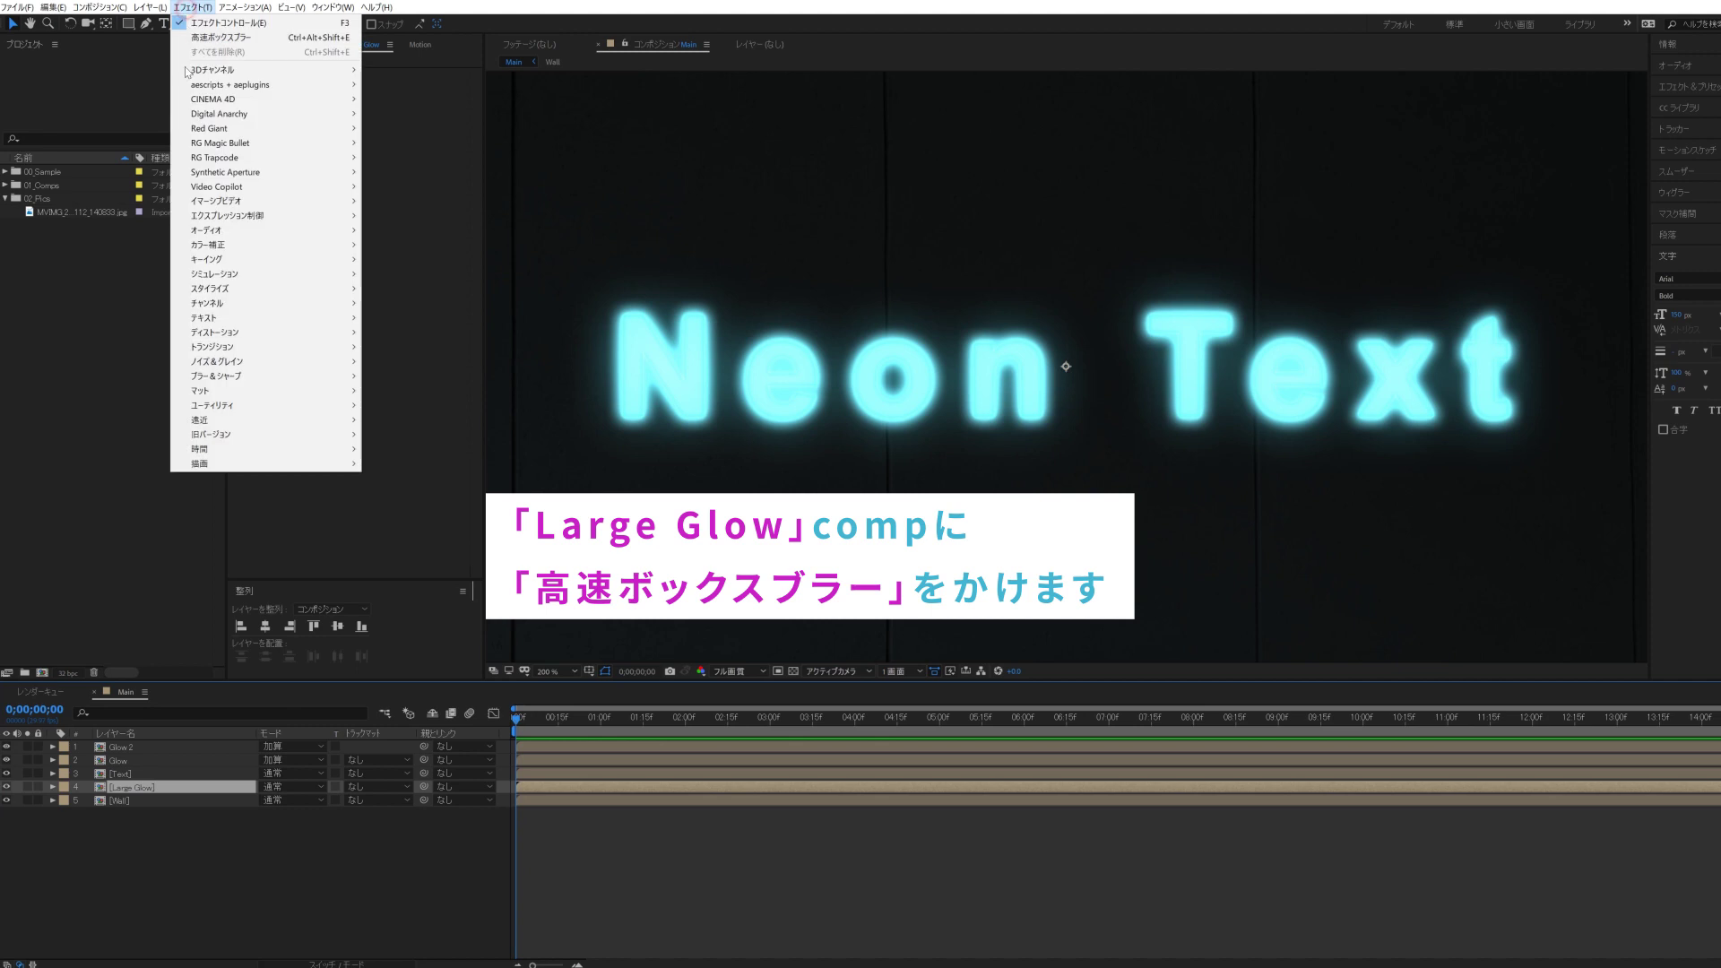
mouse_move(229, 378)
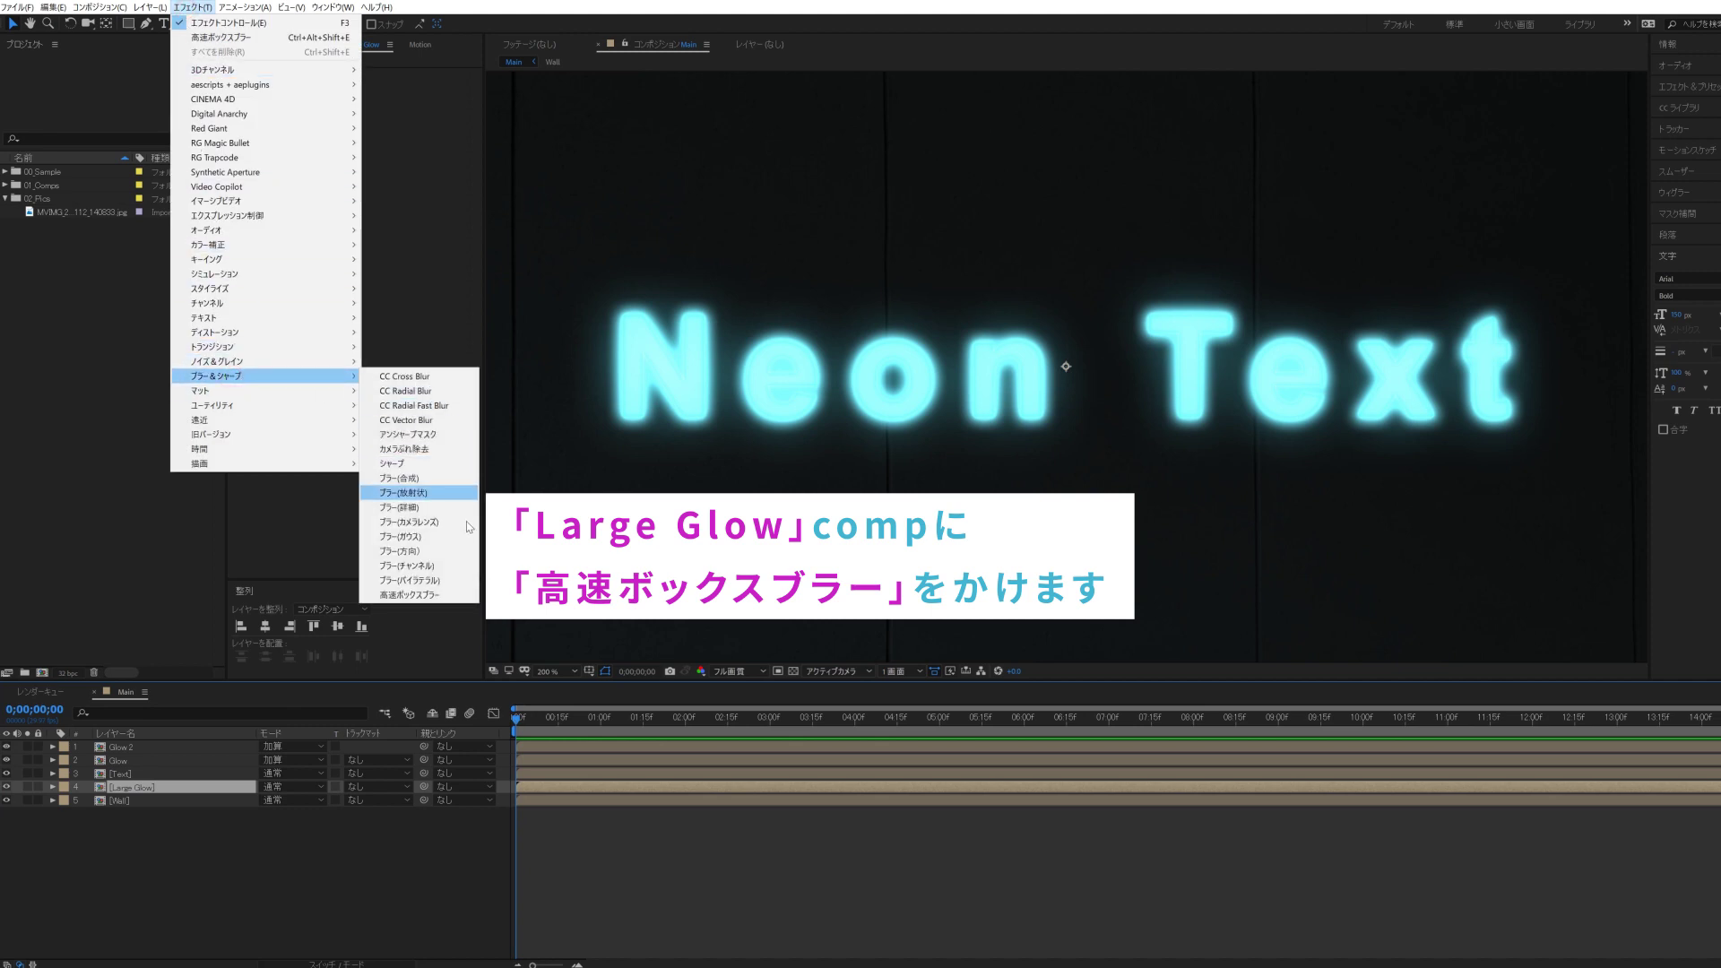
left_click(461, 595)
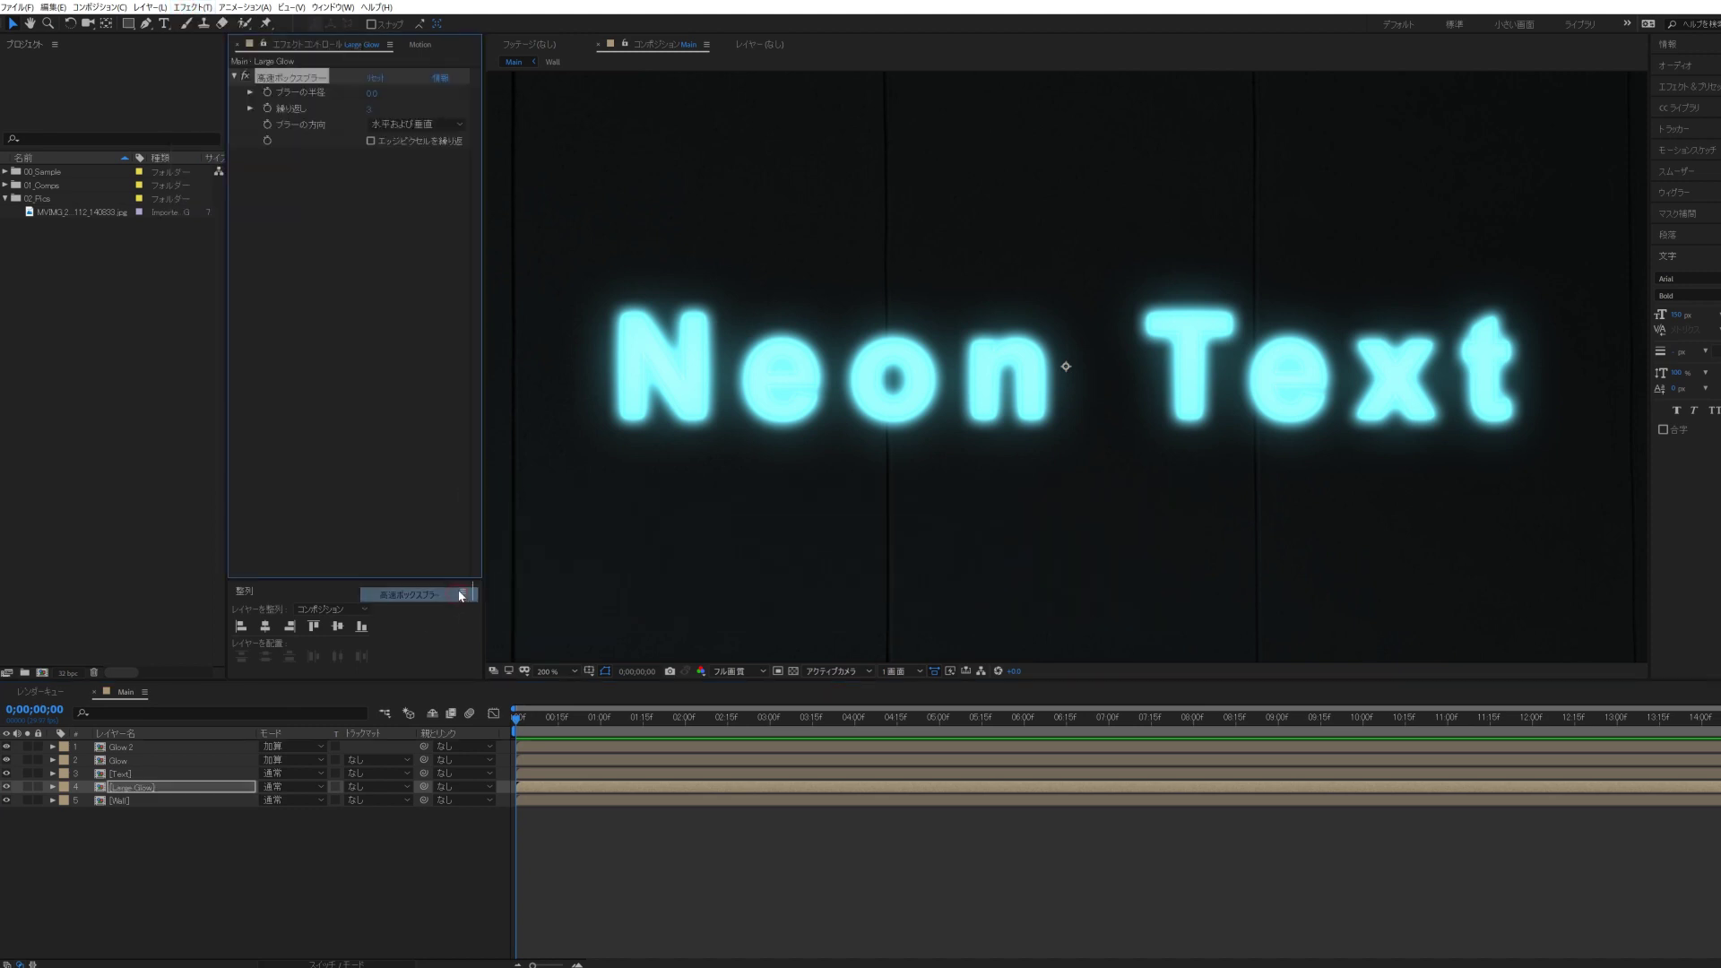
- Set the Fast Box Blur radius to 100 and toggle the effect to compare
left_click_drag(382, 93, 958, 480)
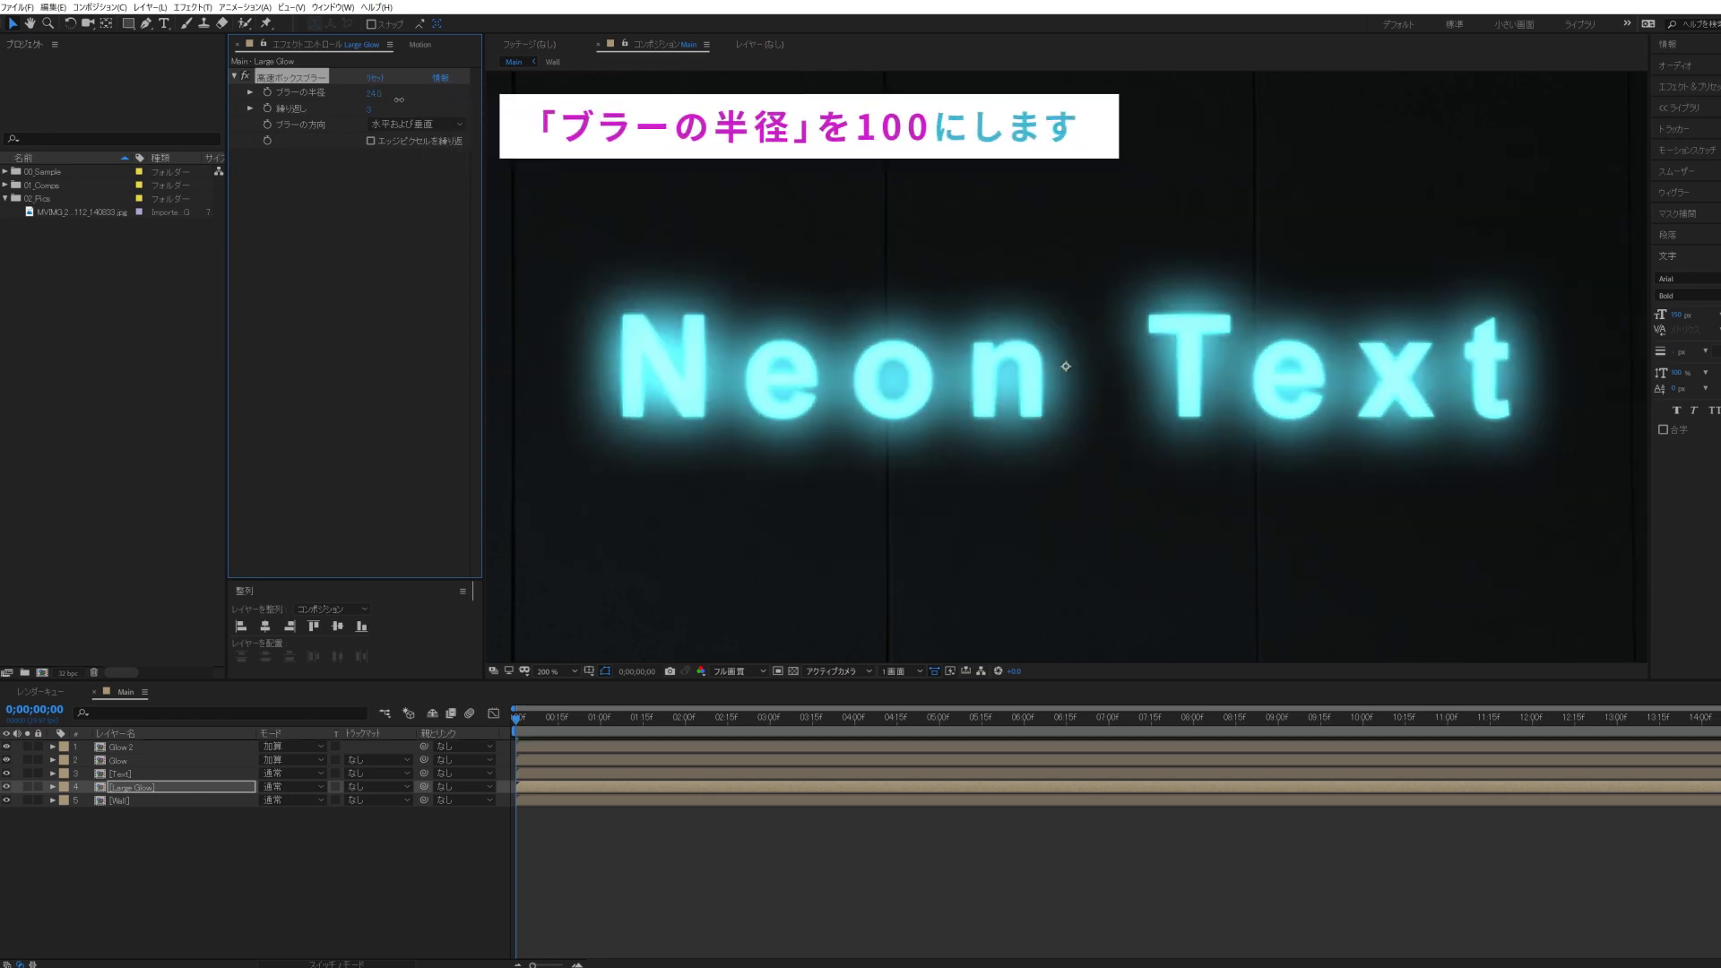
key("comma")
mouse_move(375, 93)
left_mouse_down()
mouse_move(328, 100)
mouse_move(357, 95)
left_mouse_up()
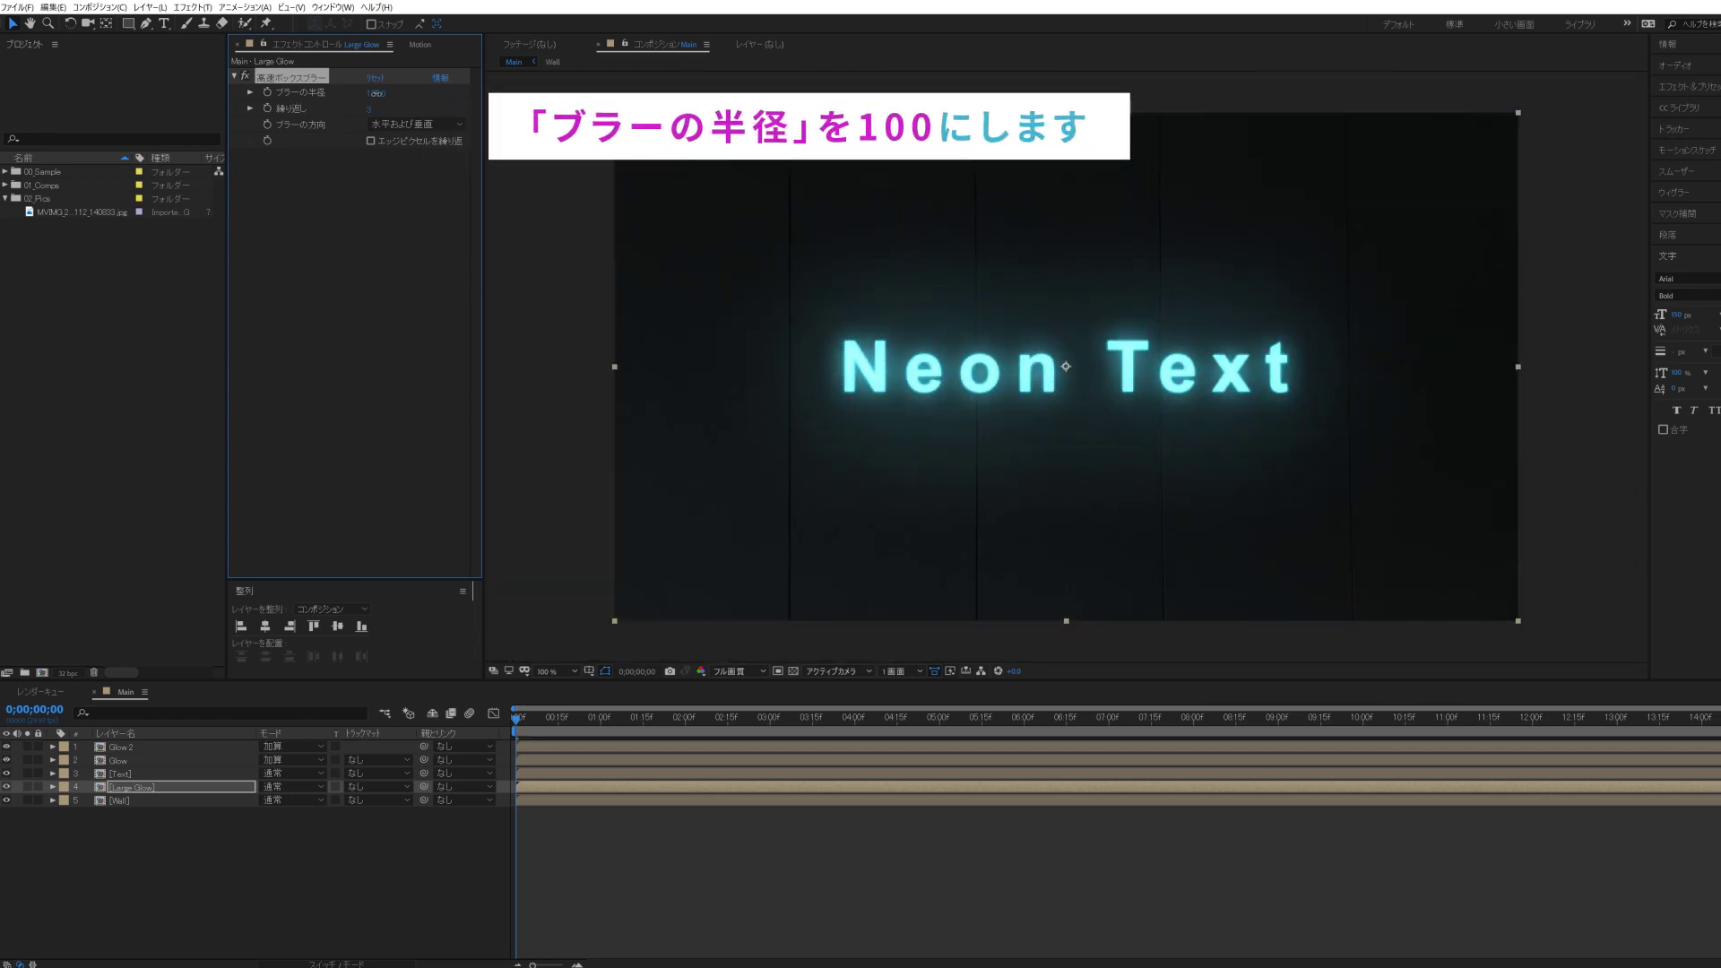
left_click(373, 93)
type("100")
key("Return")
left_click(245, 77)
left_click(244, 77)
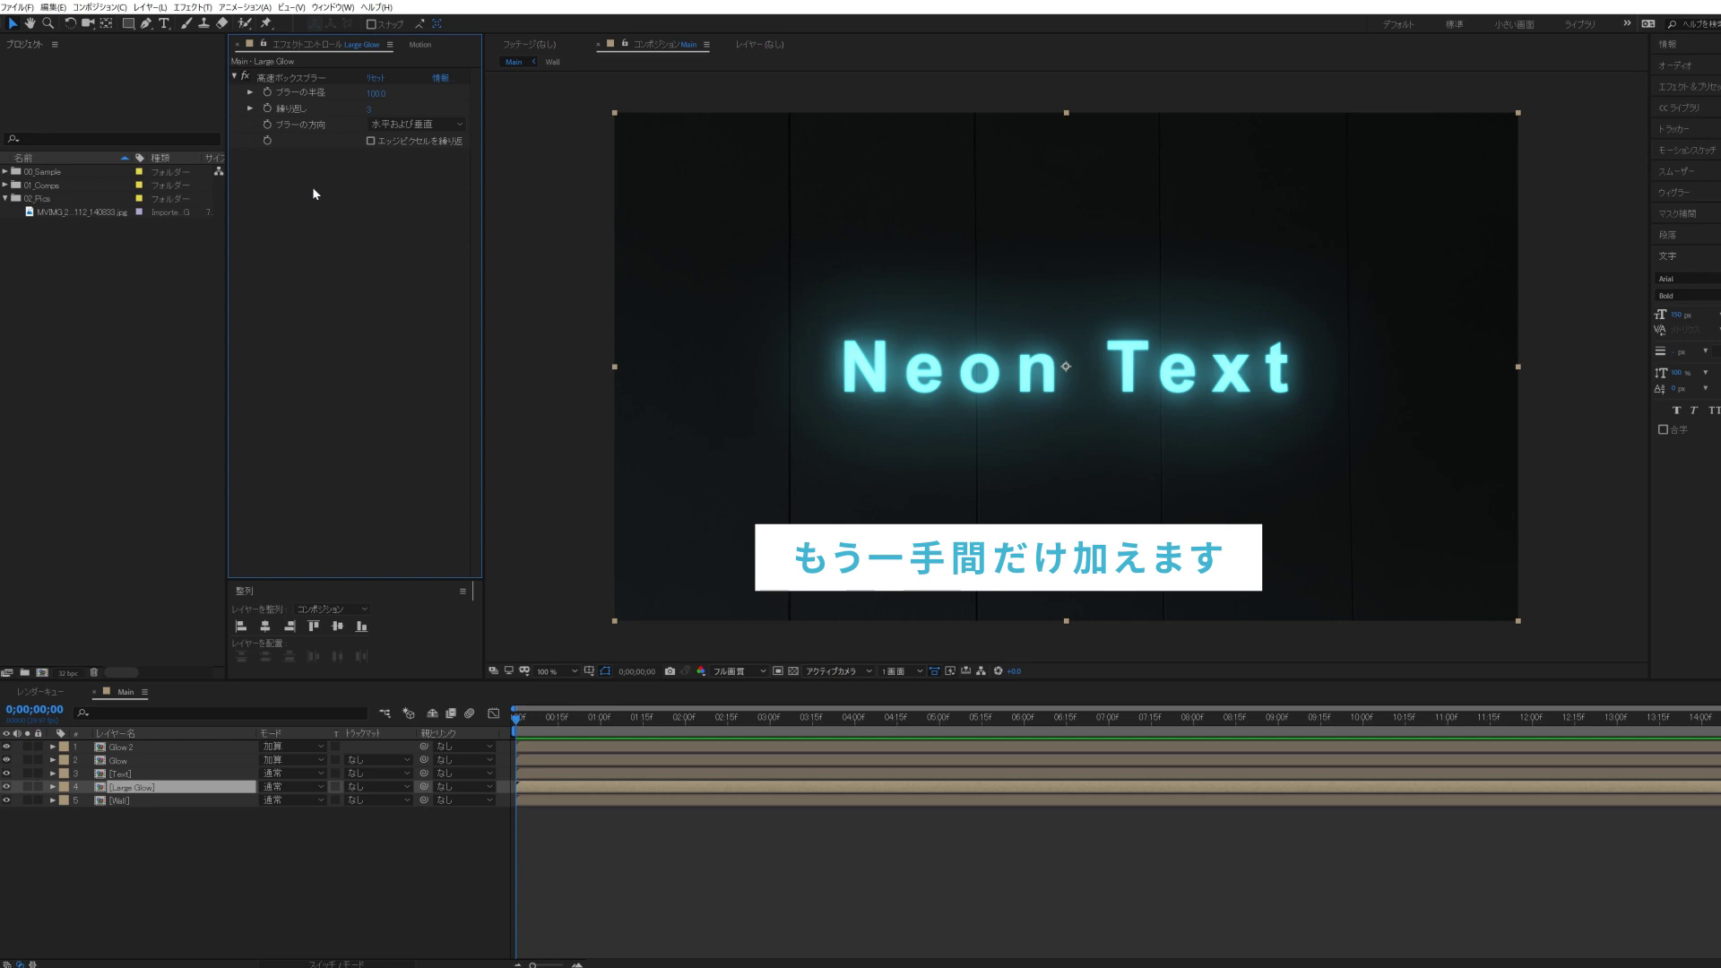
- Deselect Large Glow, select the original Text layer and duplicate it with Ctrl+D
left_click(198, 865)
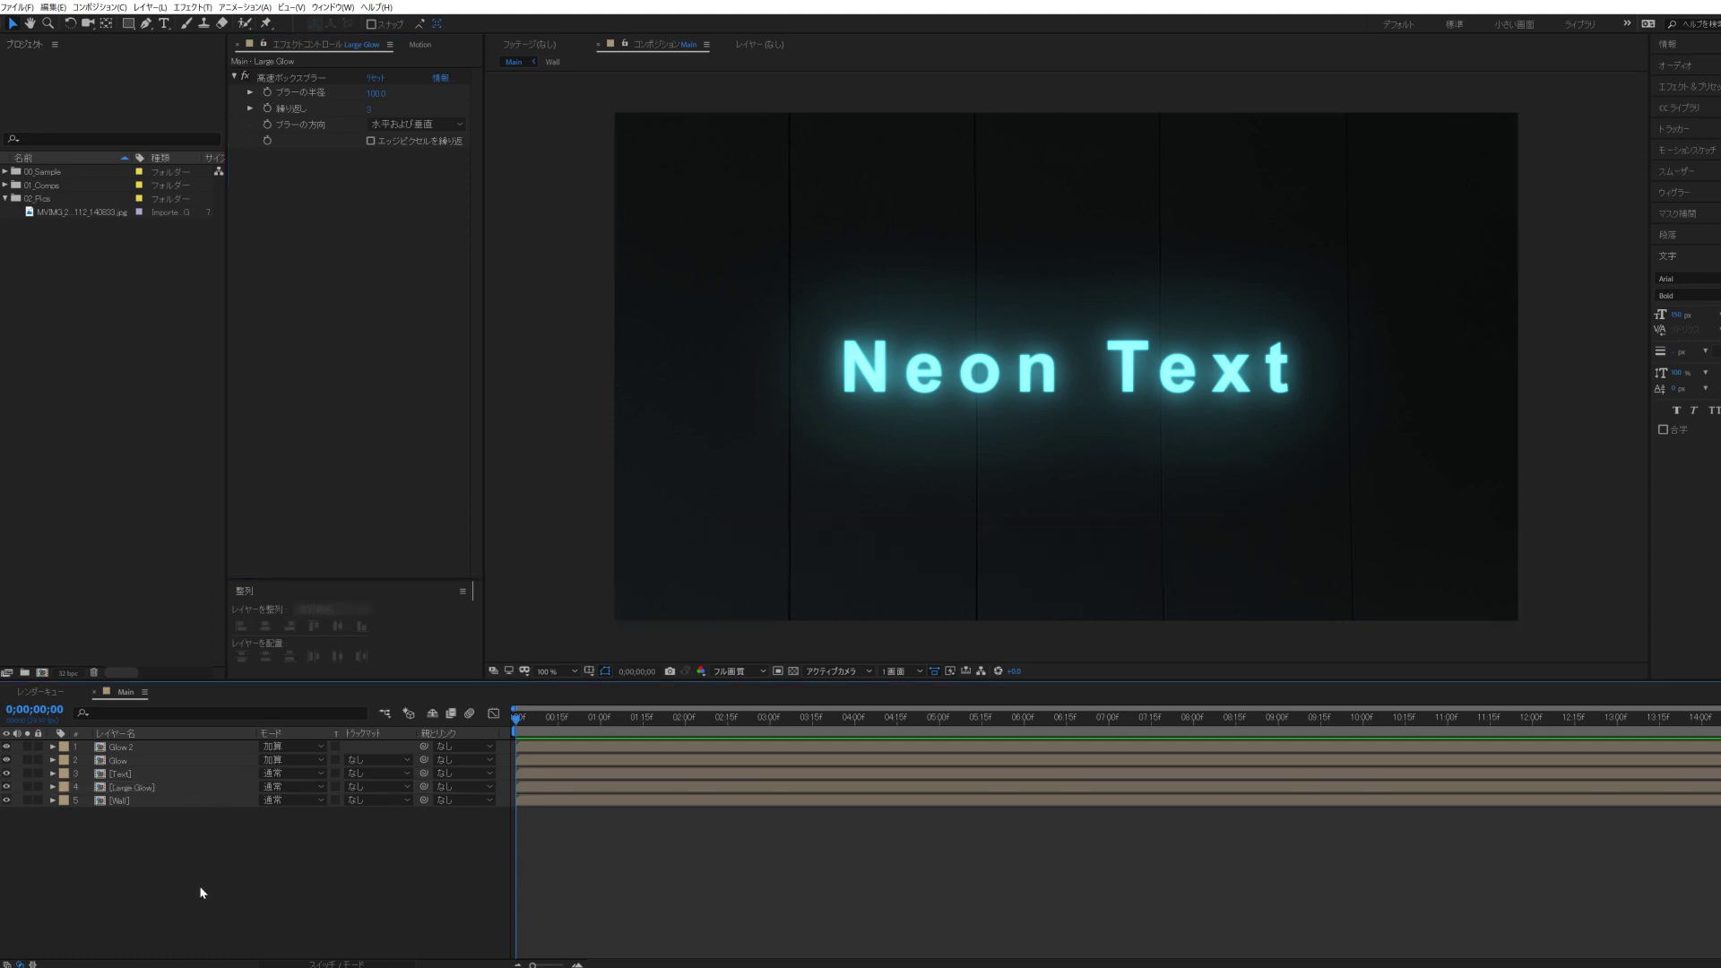
left_click(117, 775)
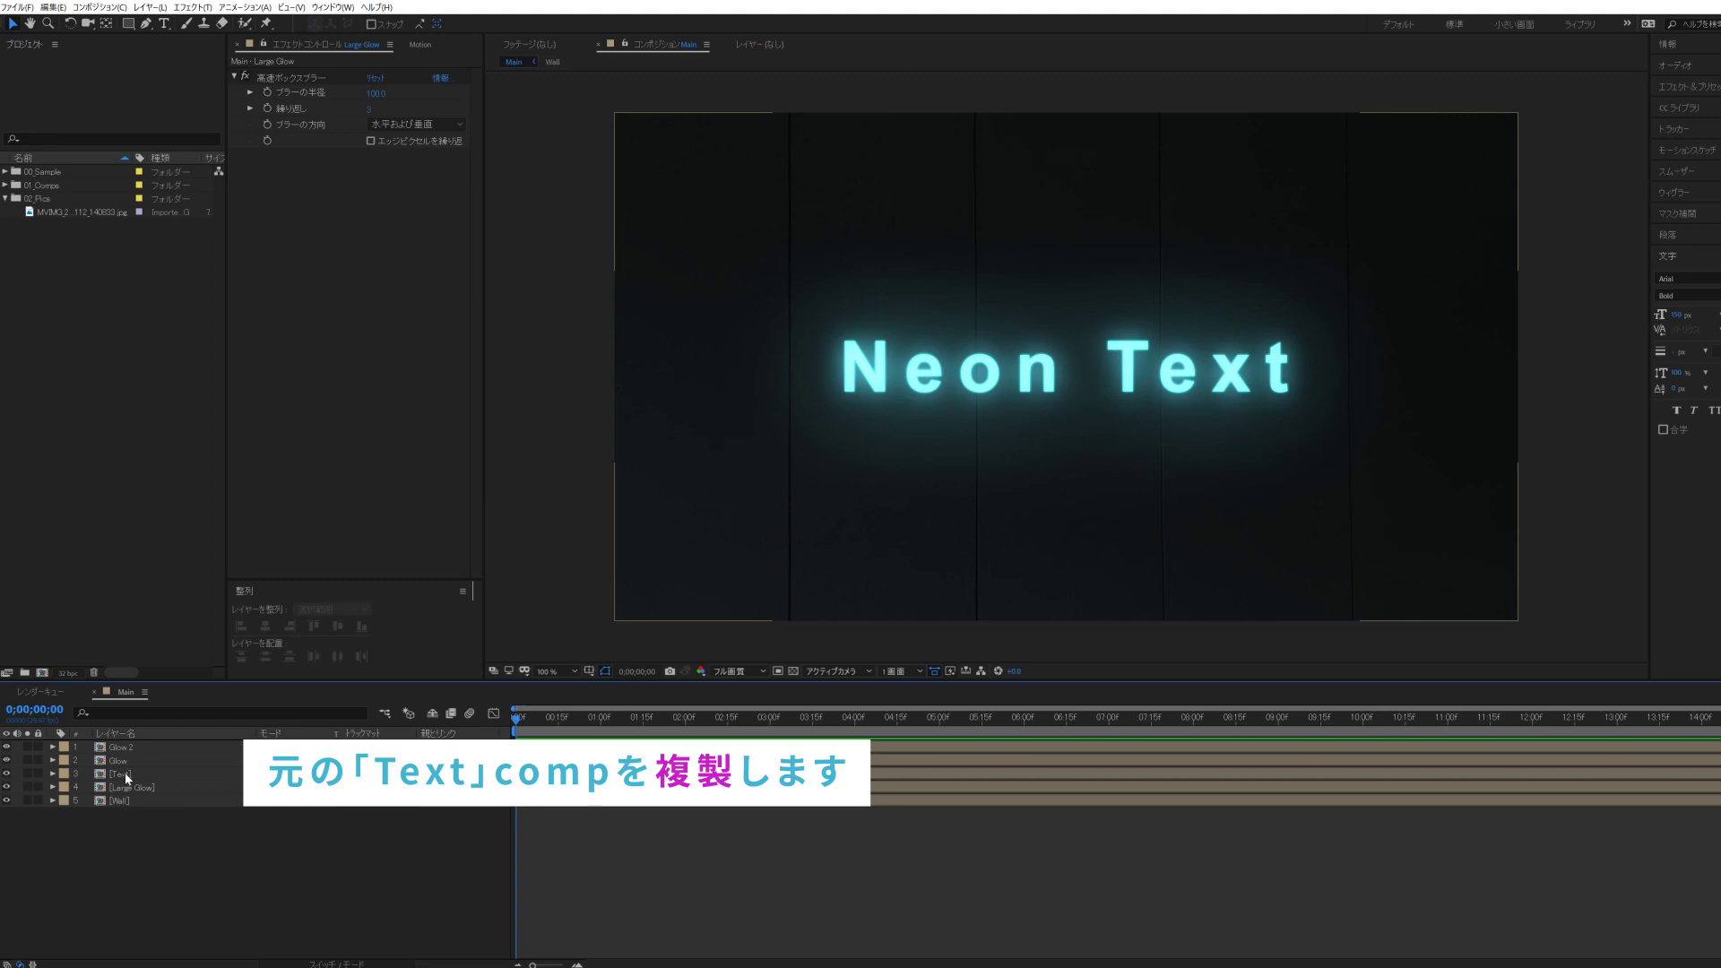
left_click(136, 776)
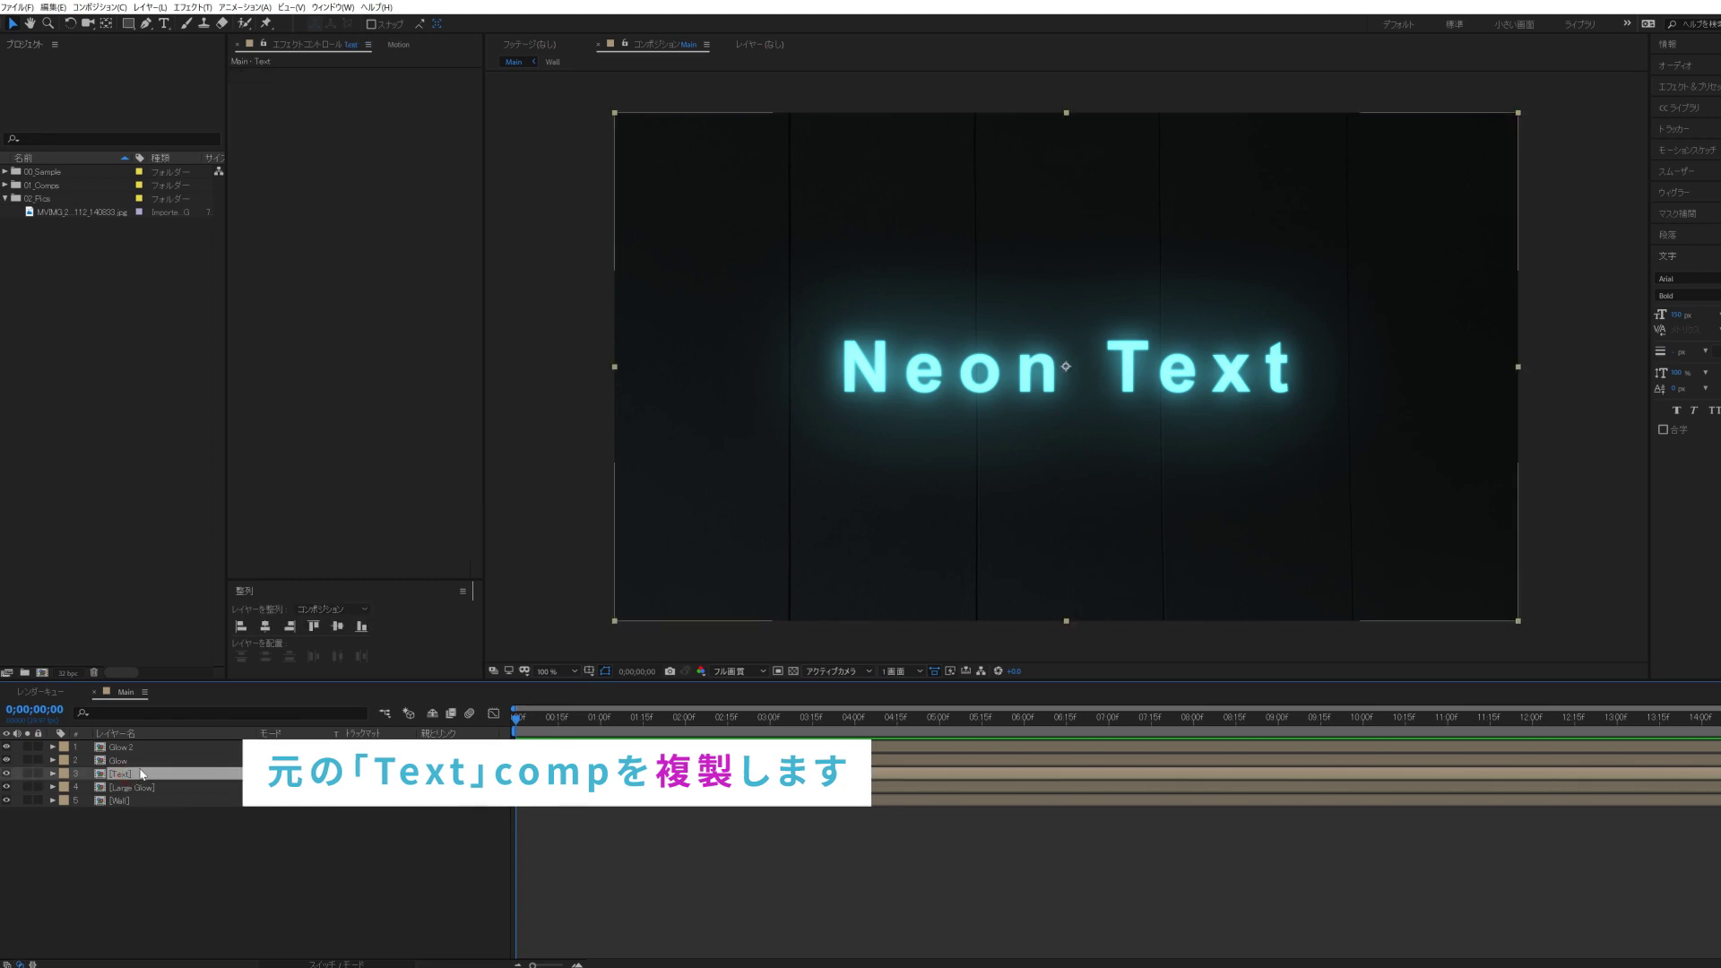
key("ctrl+d")
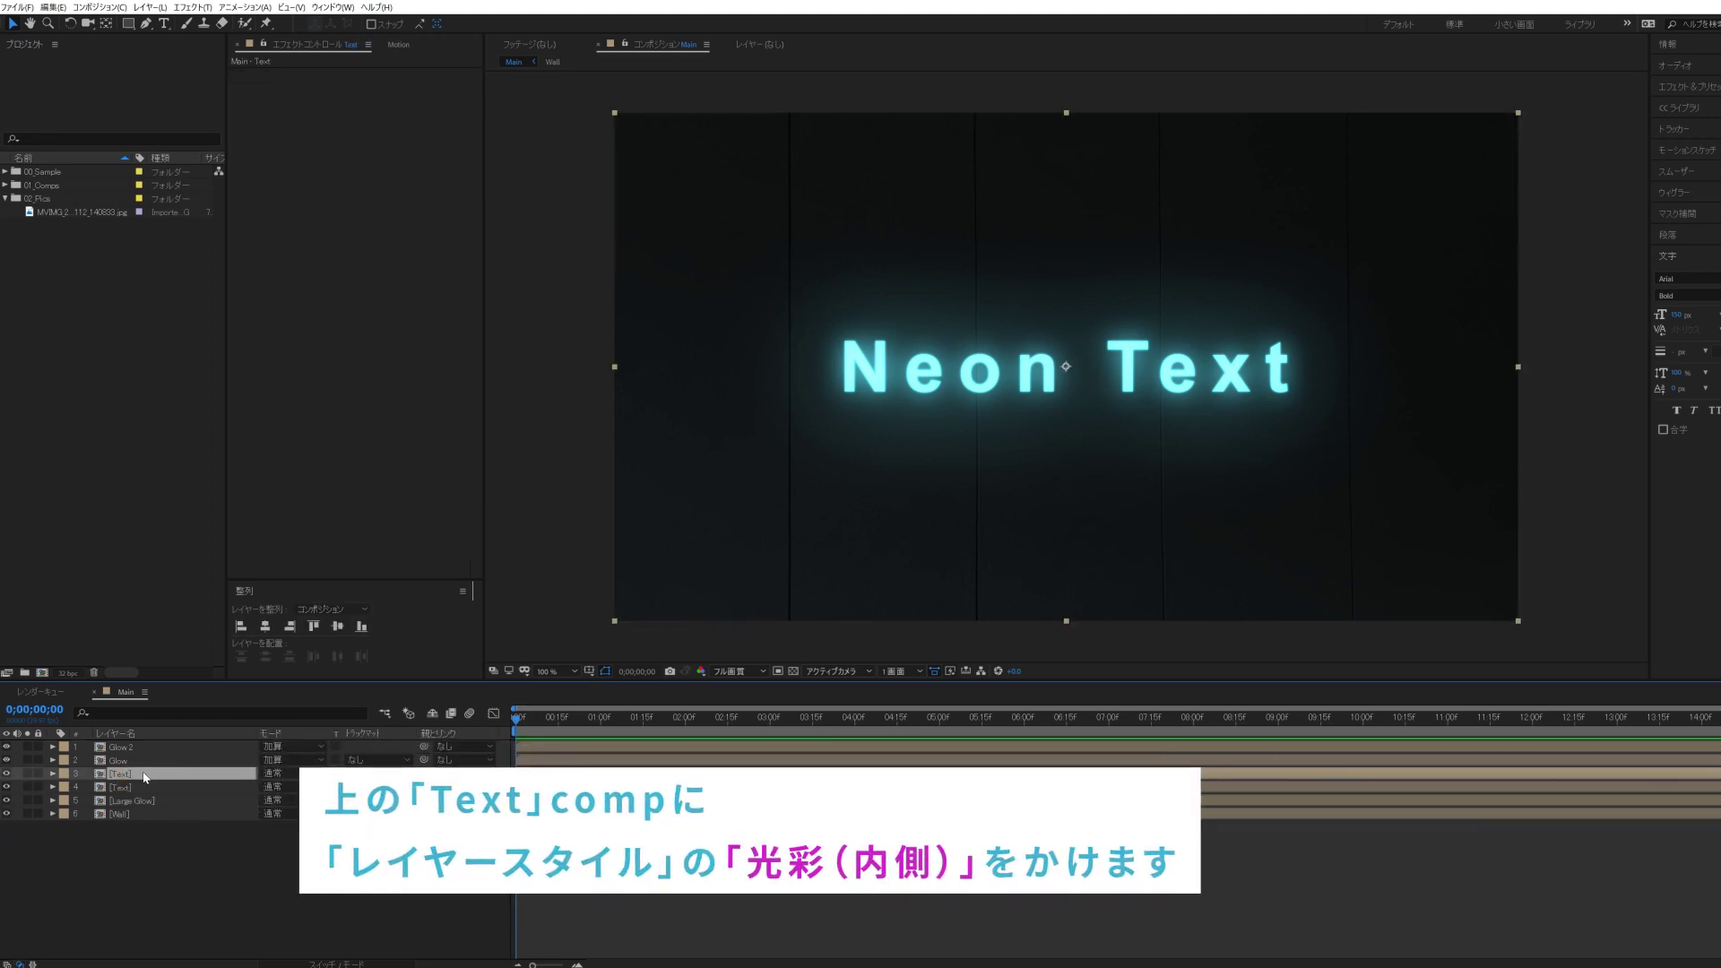
- Apply an Inner Glow (光彩(内側)) style to the upper Text layer and zoom the viewer to 200%
right_click(146, 777)
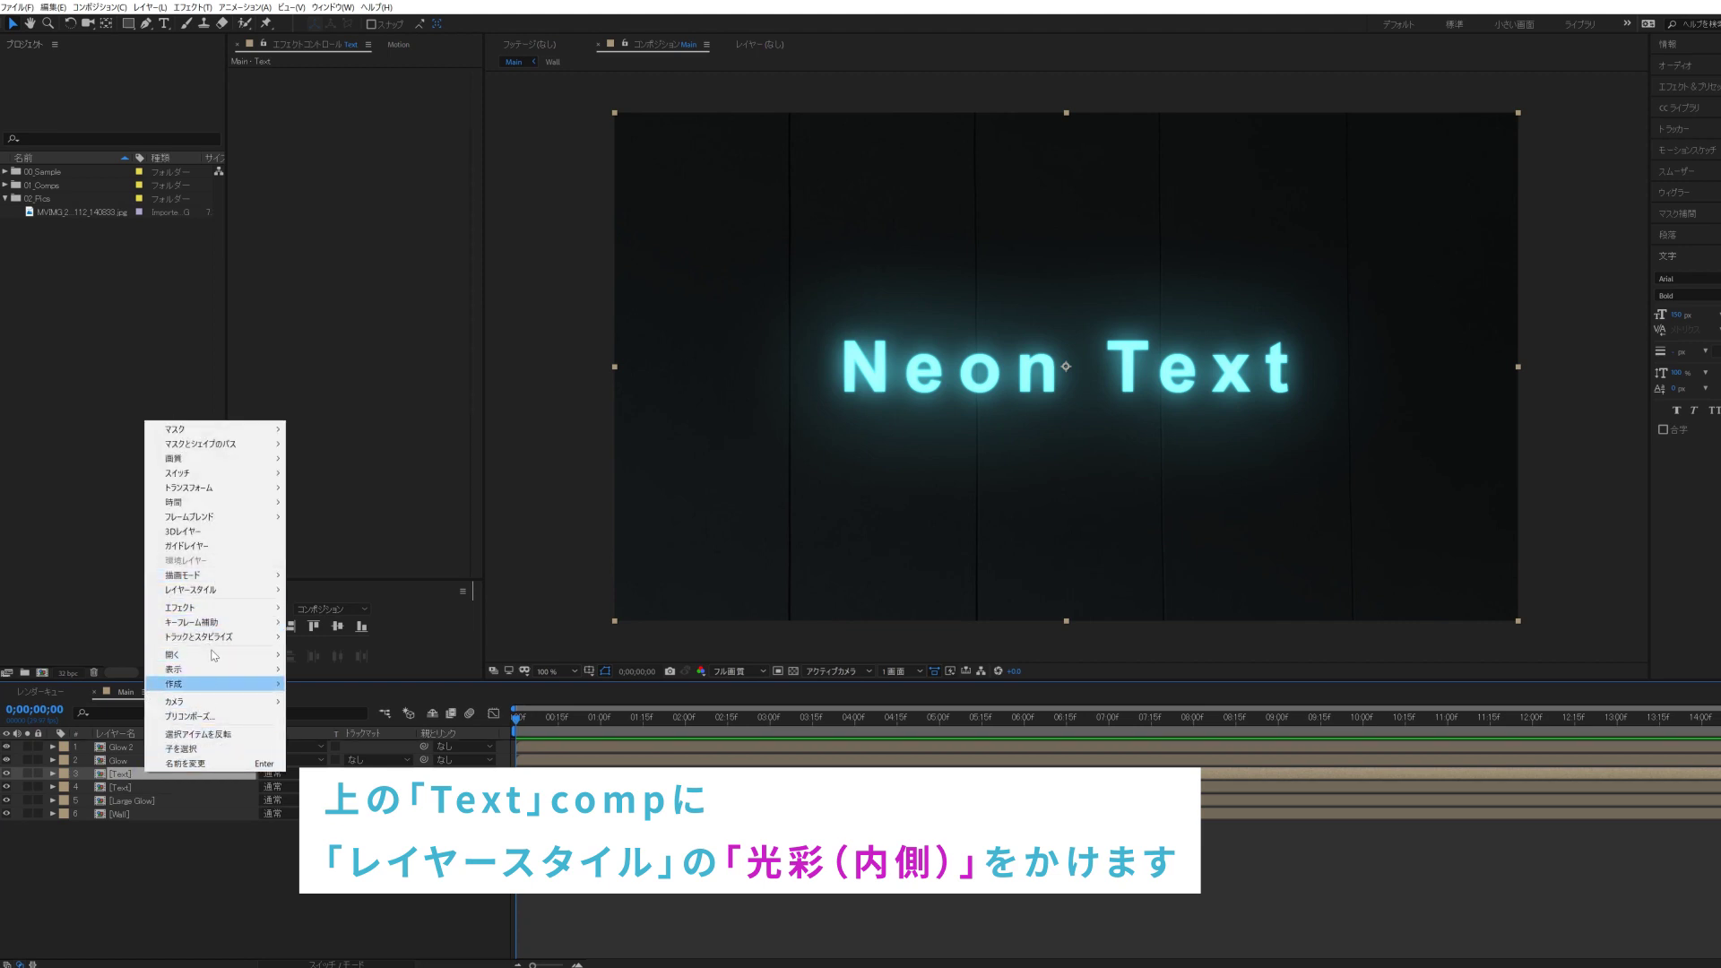
mouse_move(220, 591)
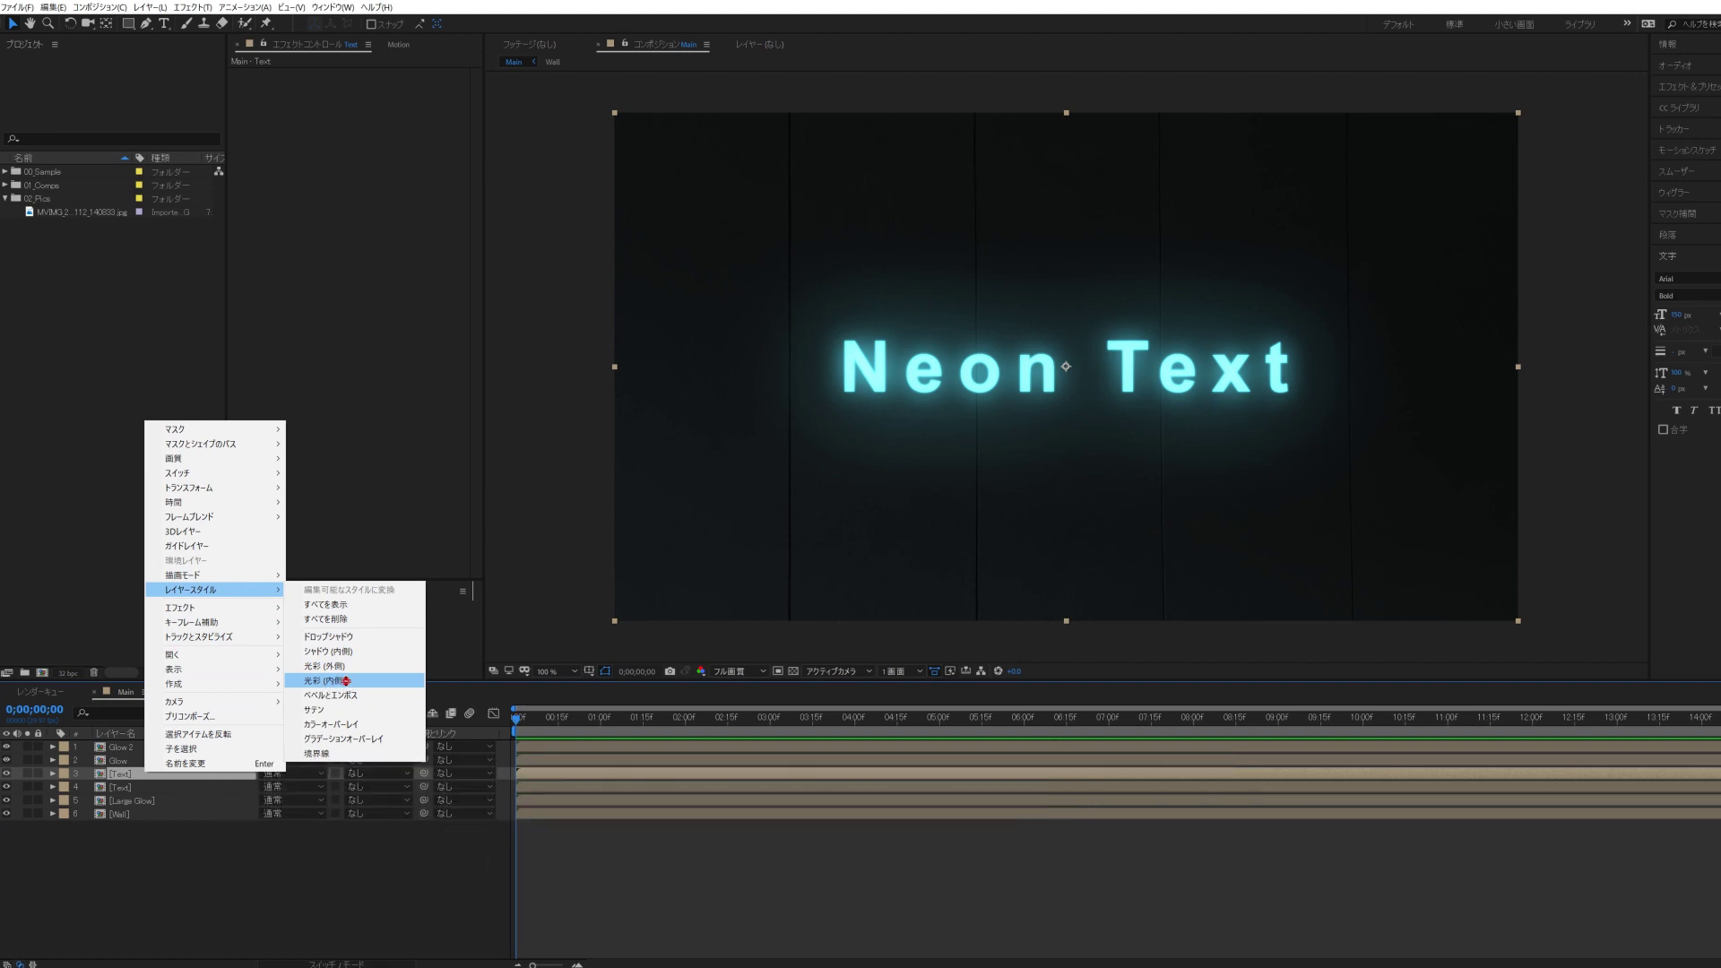
left_click(348, 681)
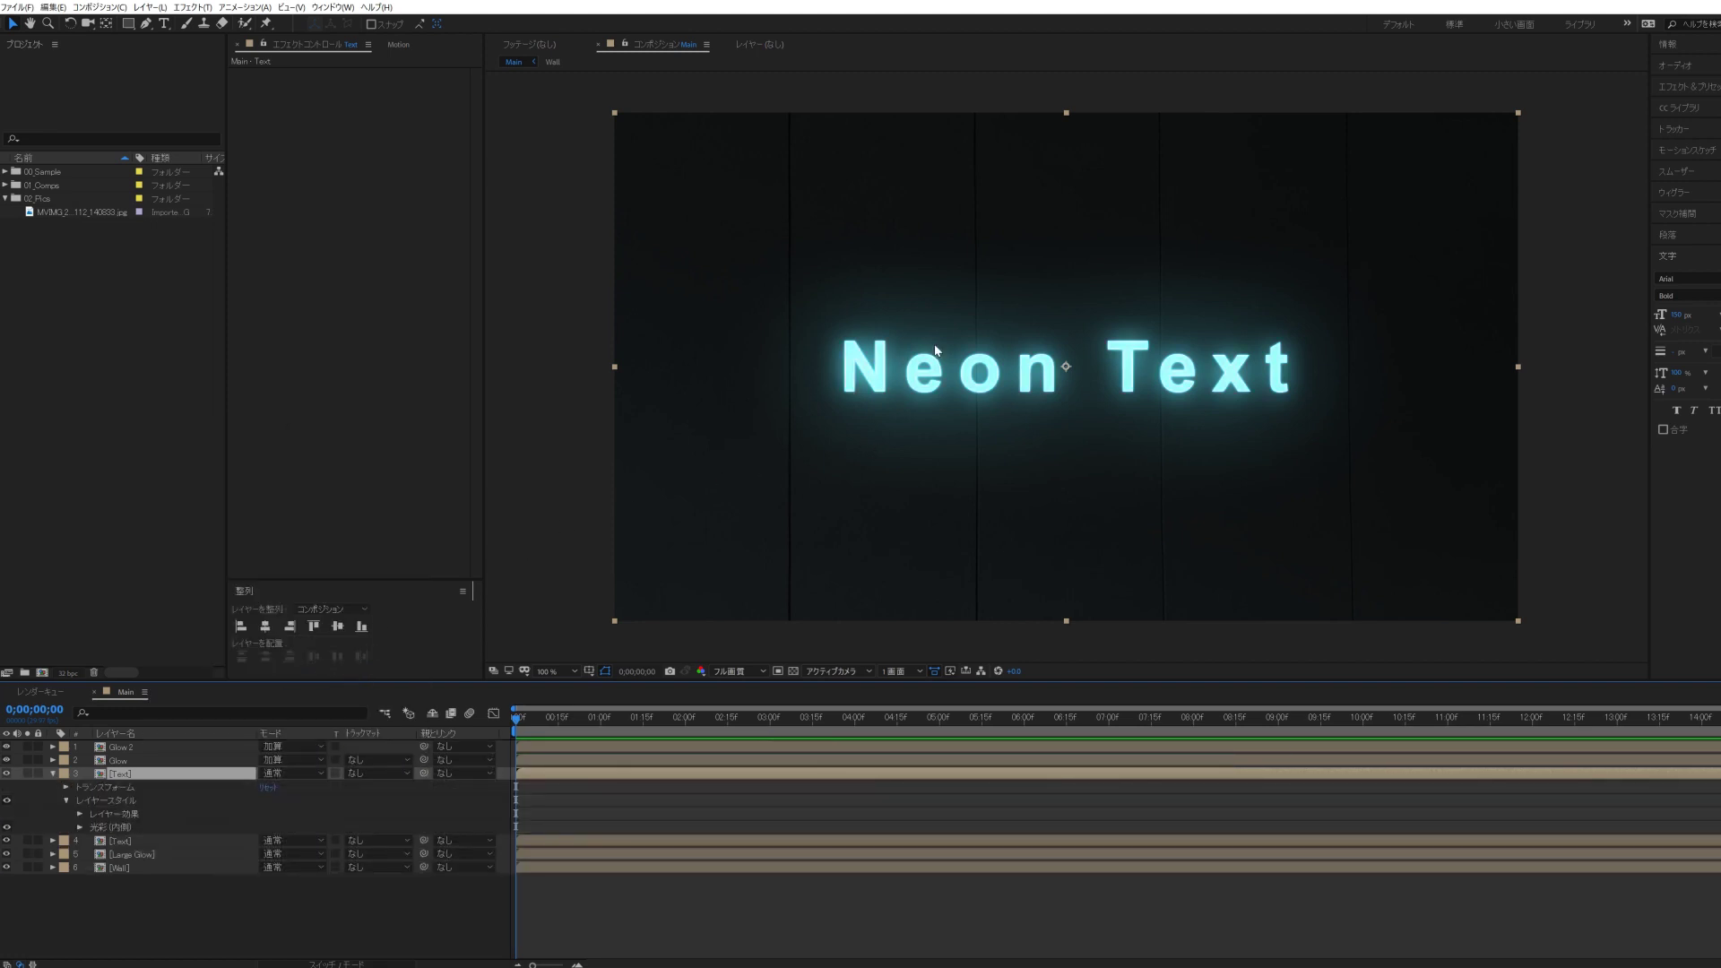
key("period")
left_click_drag(708, 459, 747, 460)
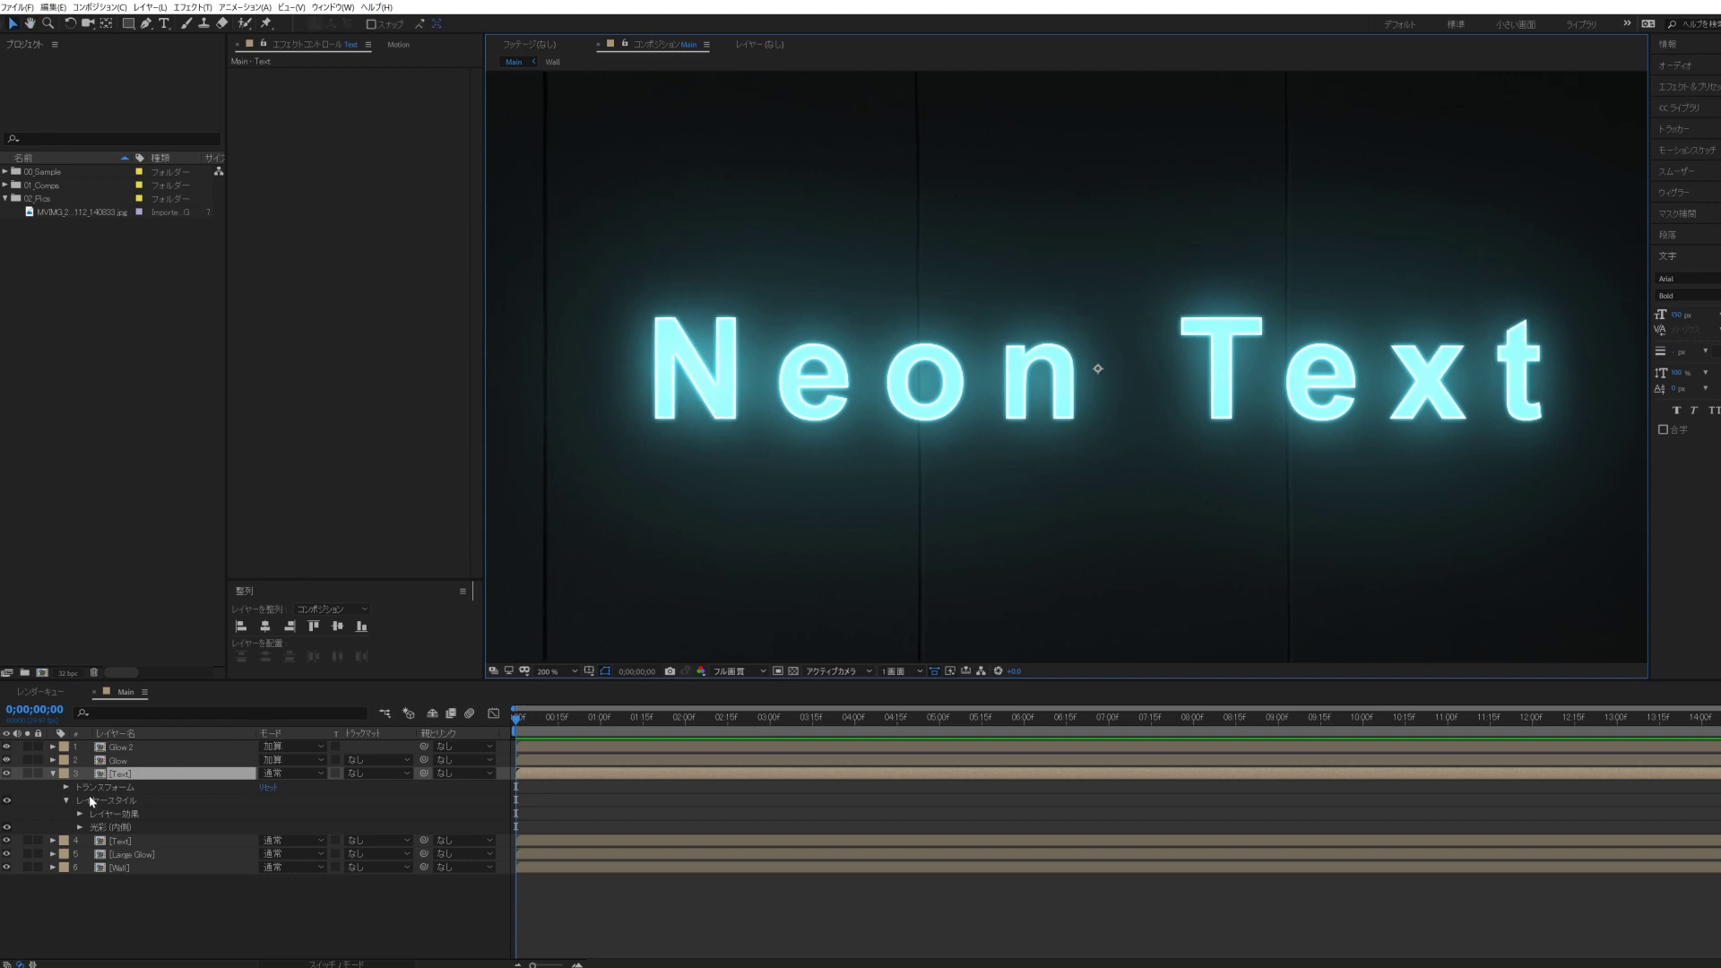
- Set the Text layer's Inner Glow size to 5
left_click(80, 827)
scroll(215, 816, "down", 2)
scroll(197, 856, "down", 1)
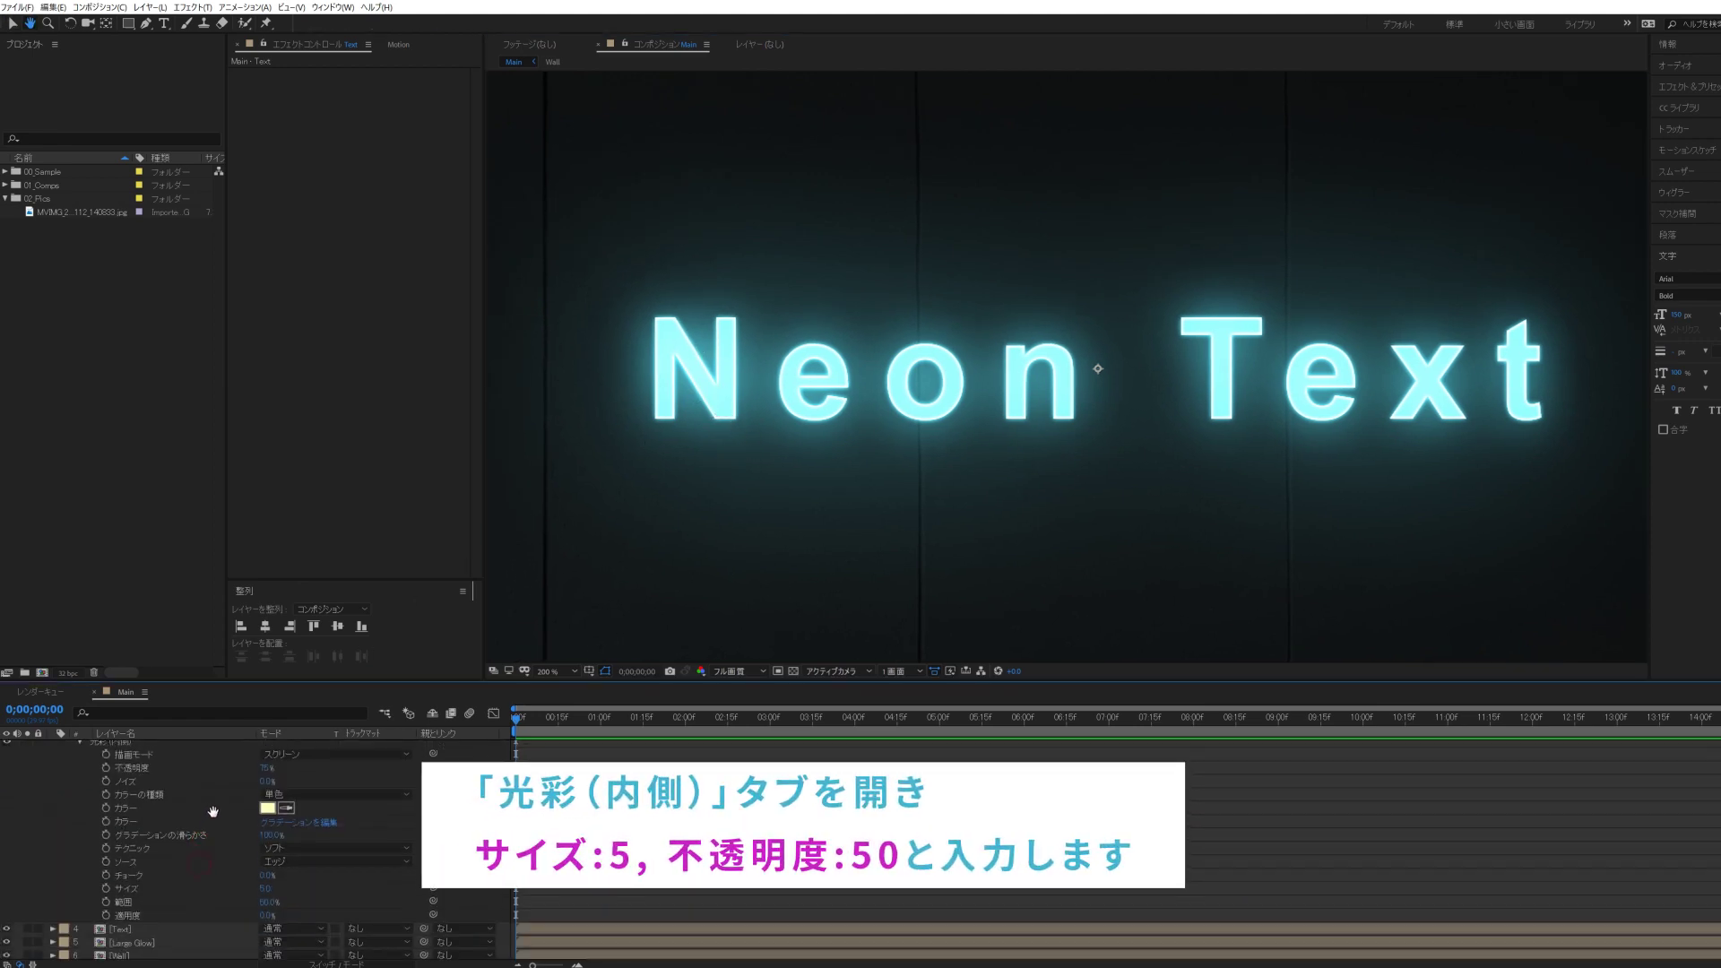
left_click(265, 885)
left_click_drag(271, 886, 269, 885)
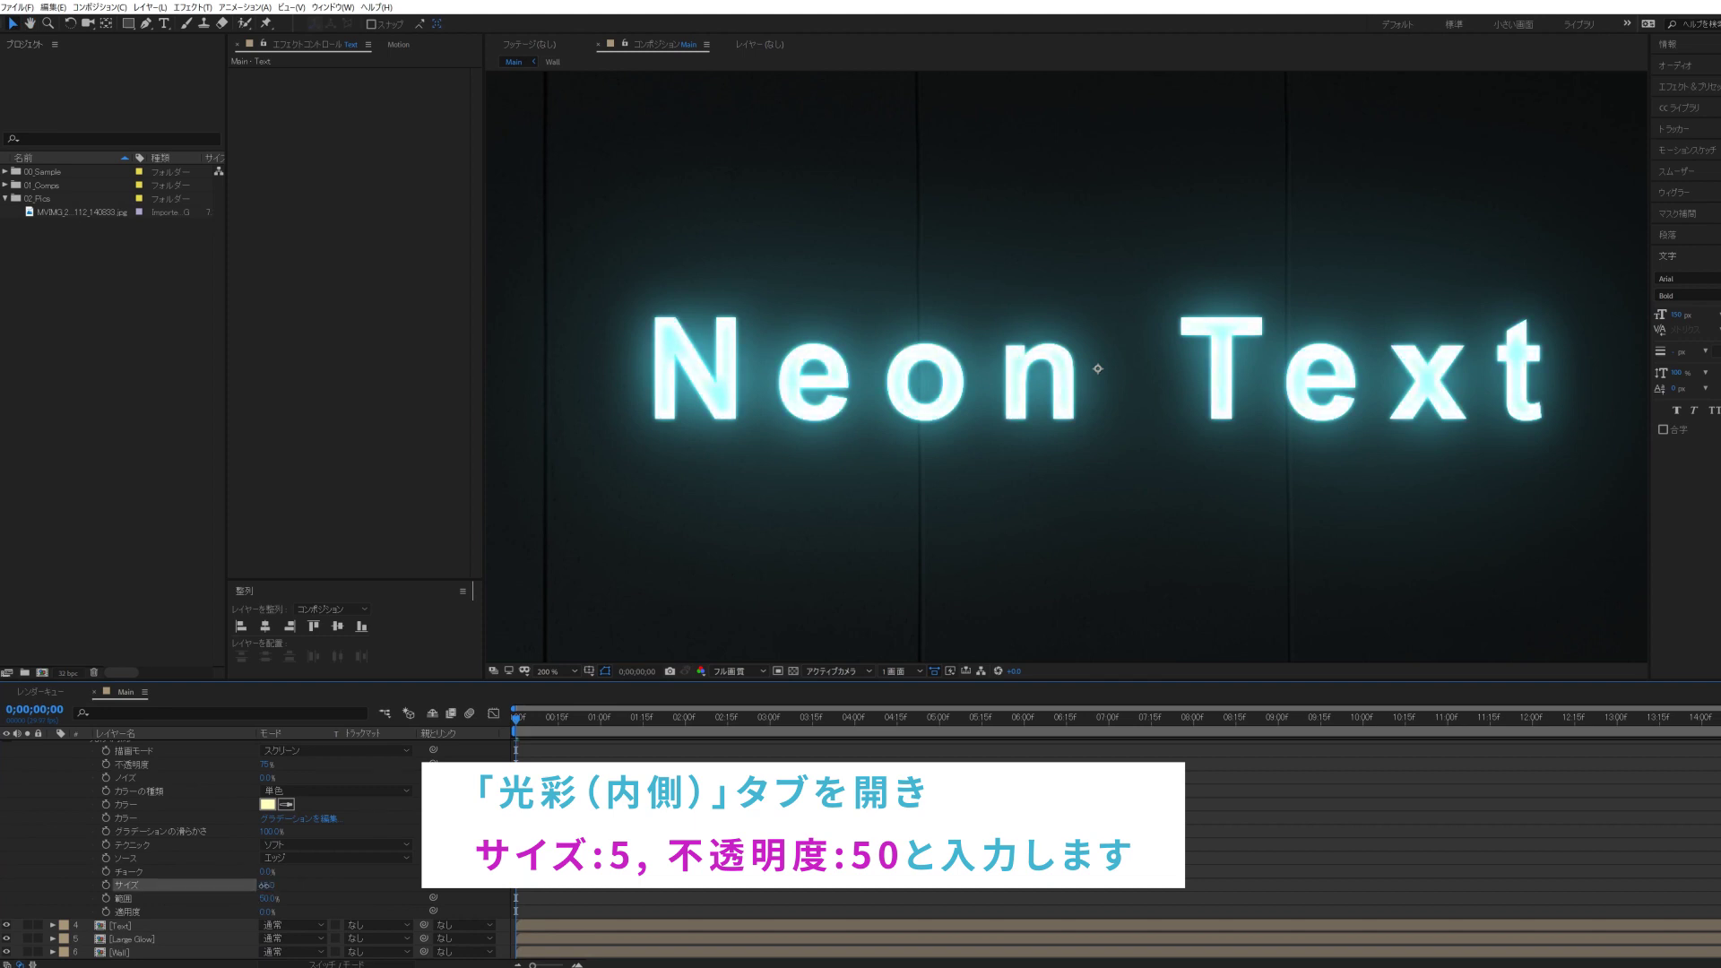
type("5")
key("Return")
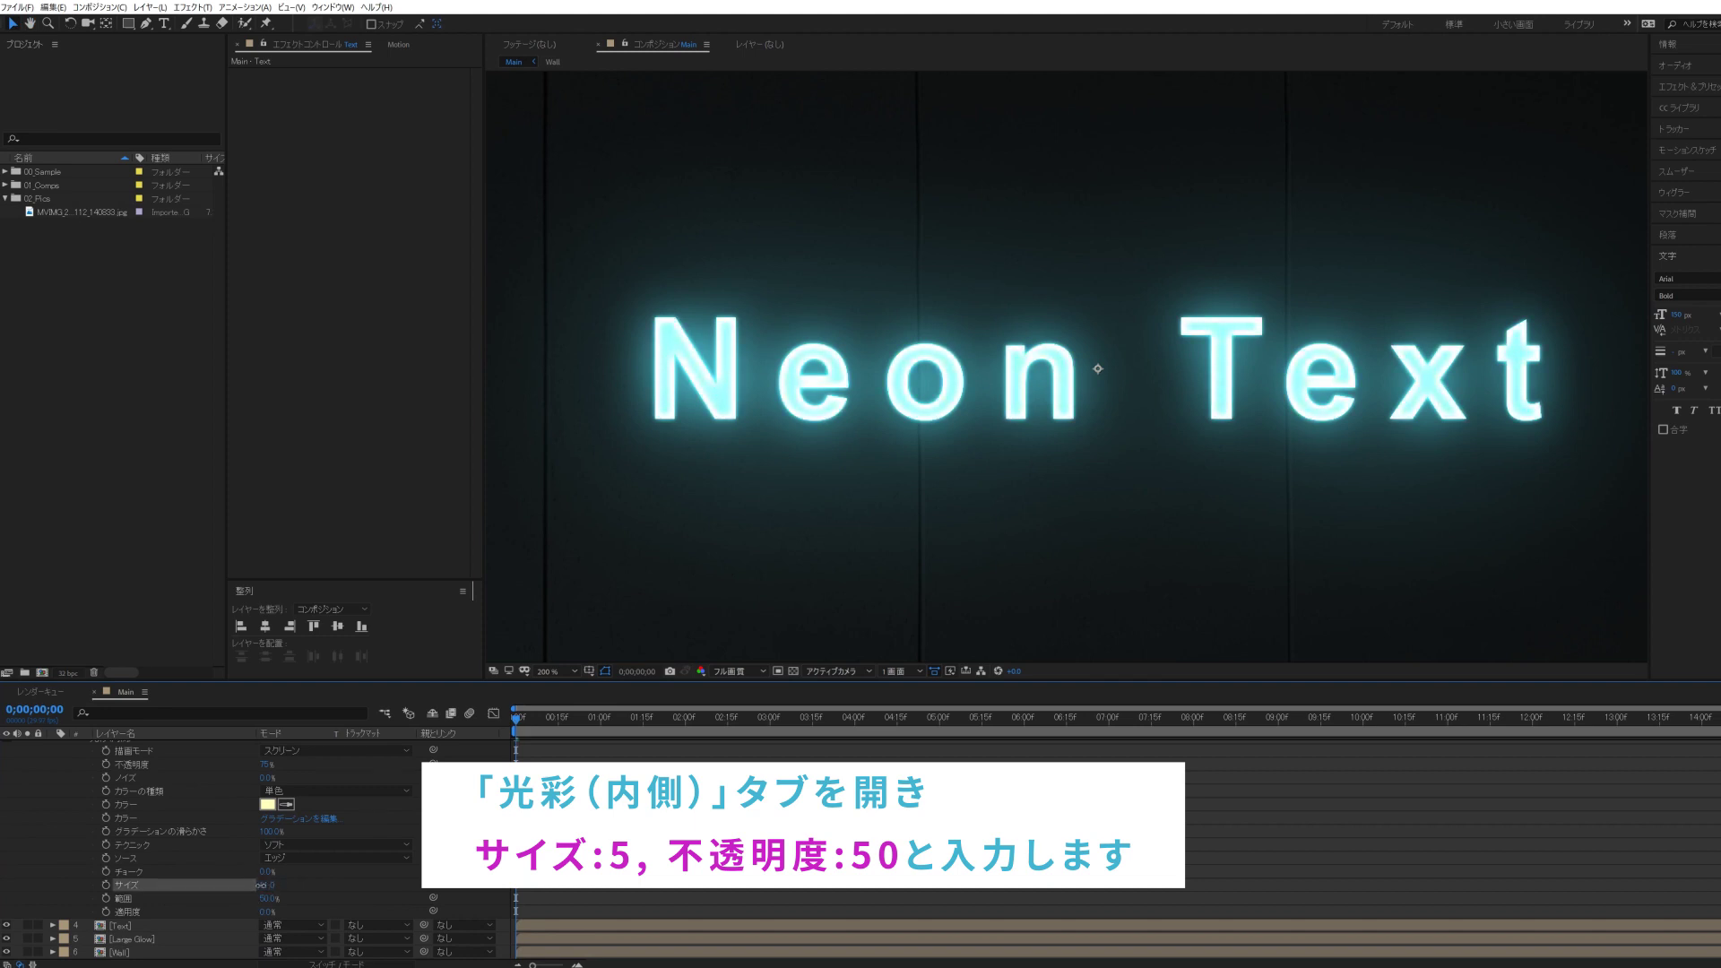
left_click_drag(264, 884, 271, 888)
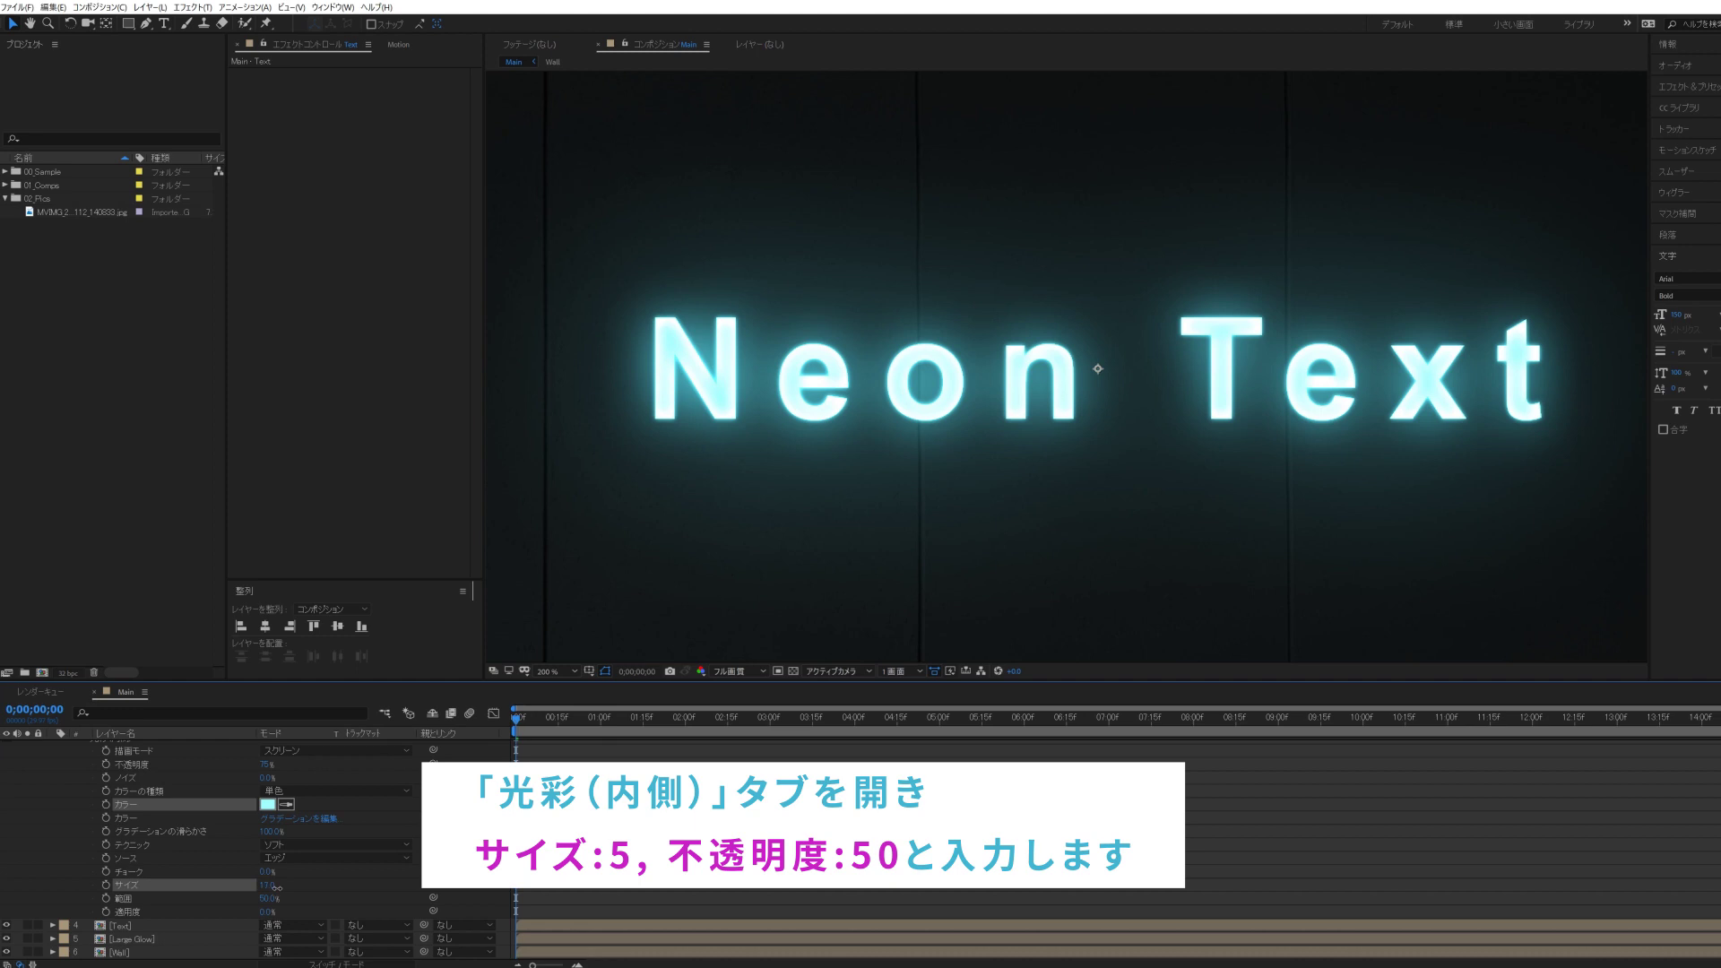
- Set the Inner Glow opacity to 50% and zoom in to check the neon text
left_click(266, 765)
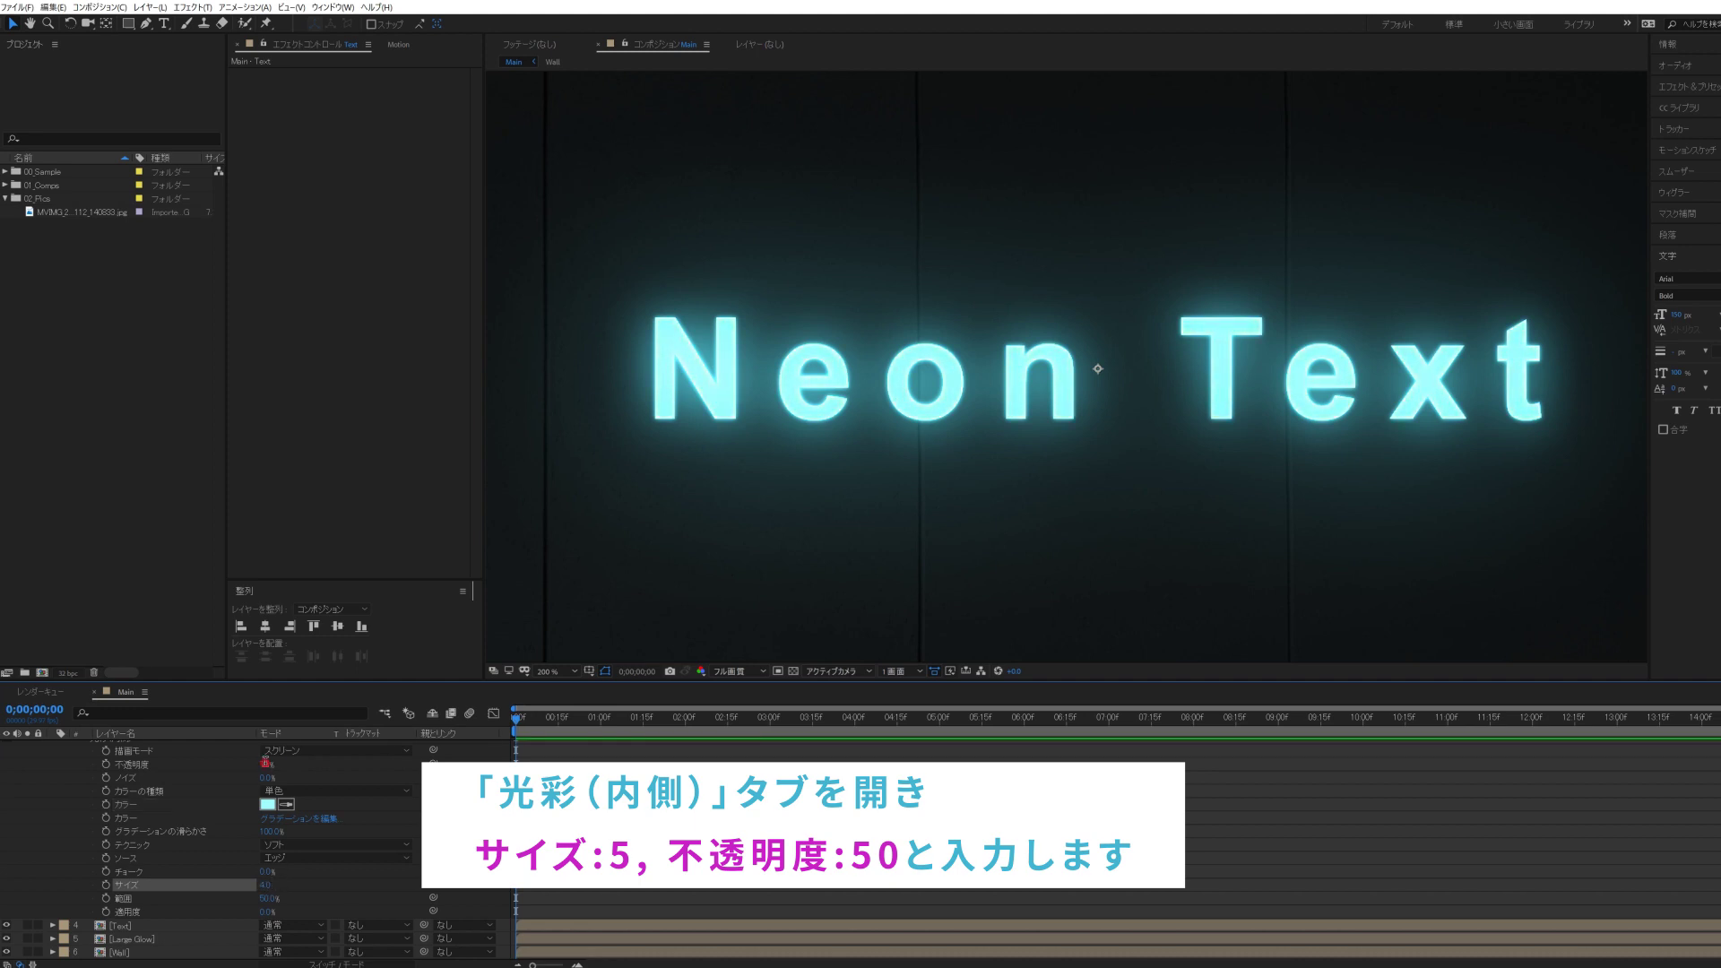
type("50")
key("Return")
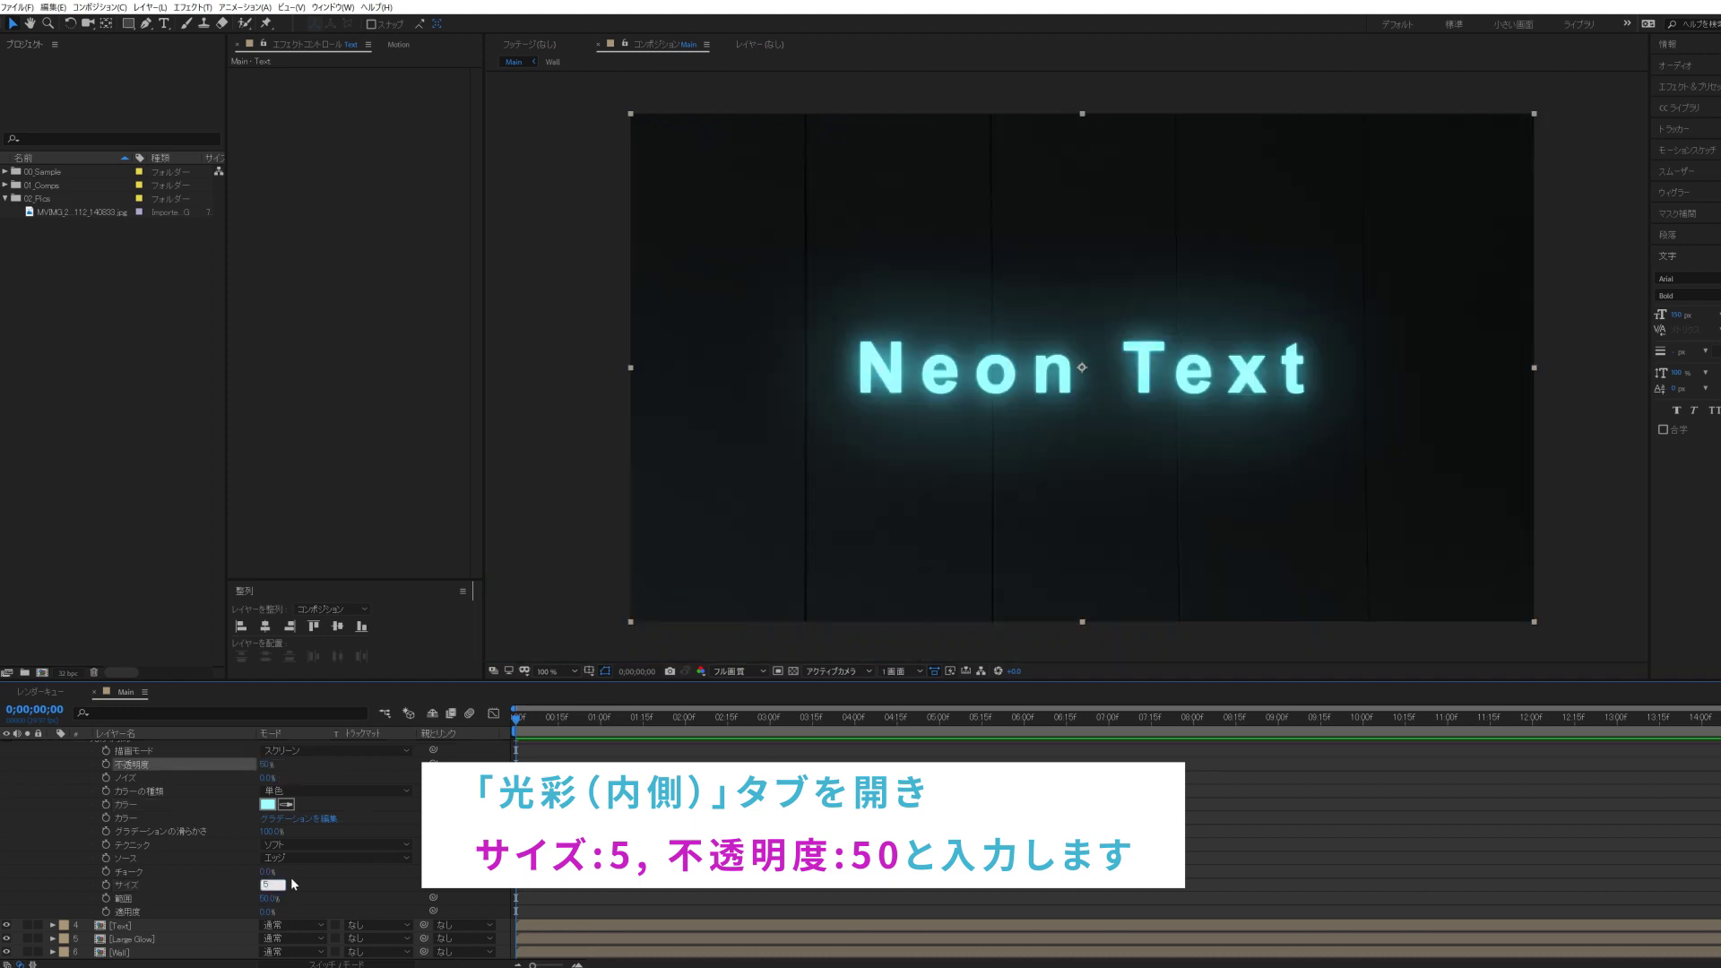
key("Return")
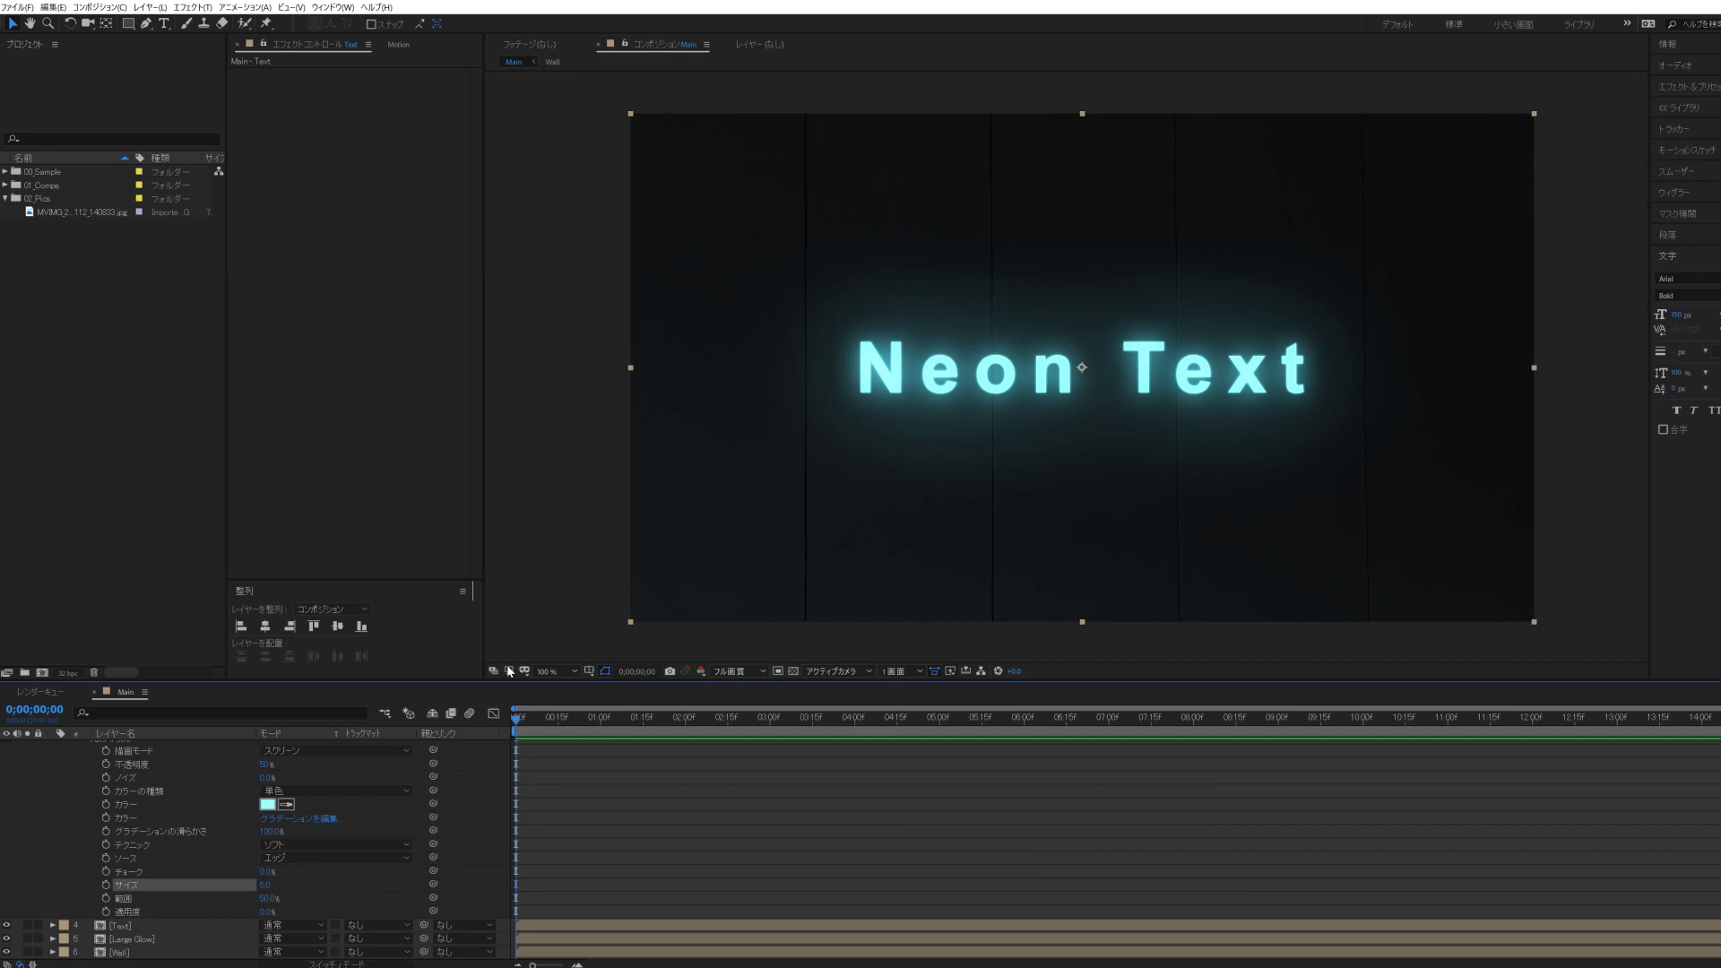
key("period")
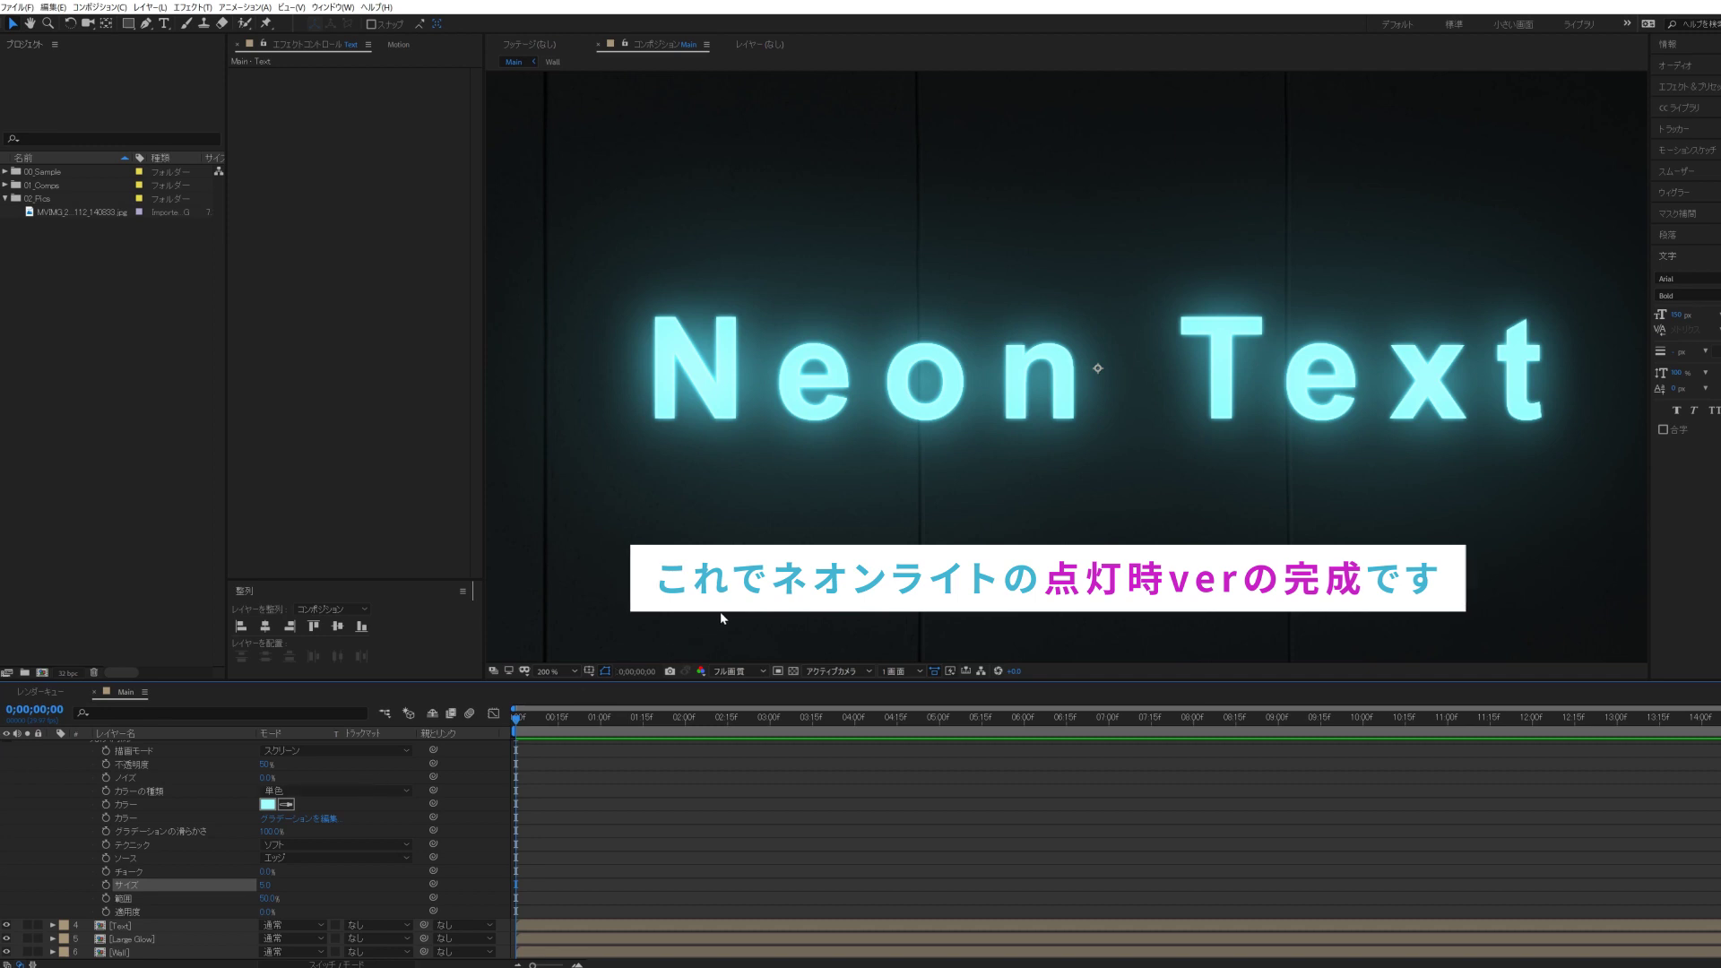
key("comma")
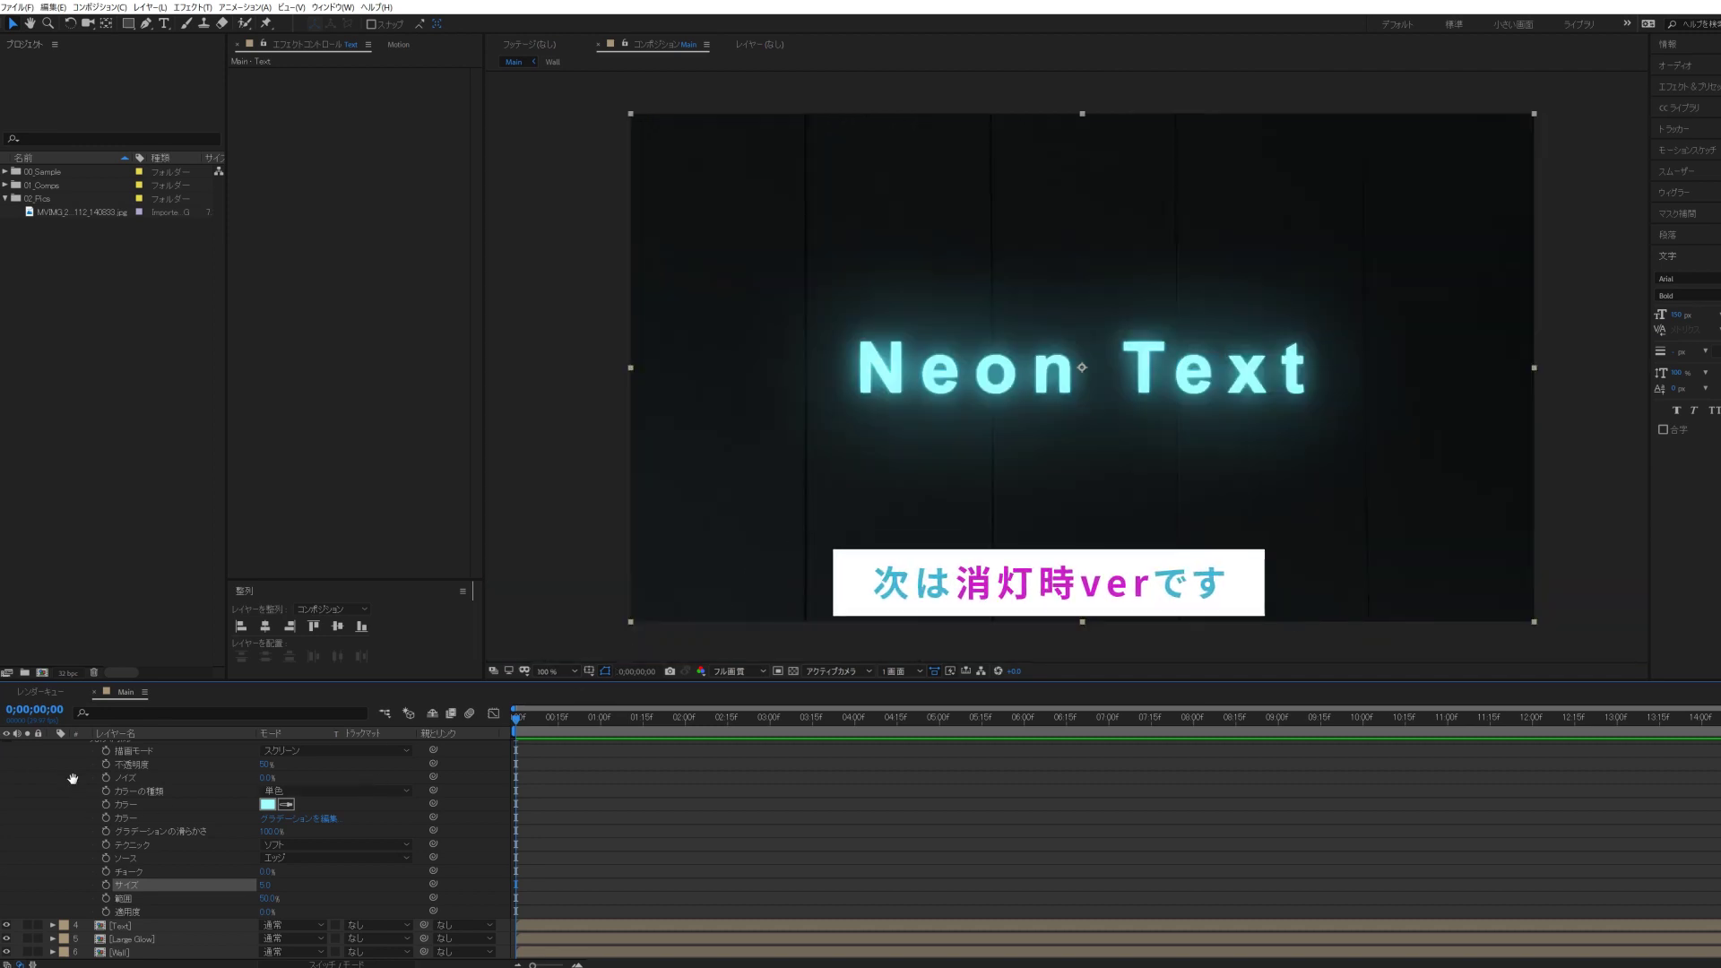
- Duplicate the original Text layer and drag the copy directly above the Wall layer
scroll(61, 808, "up", 3)
left_click(50, 769)
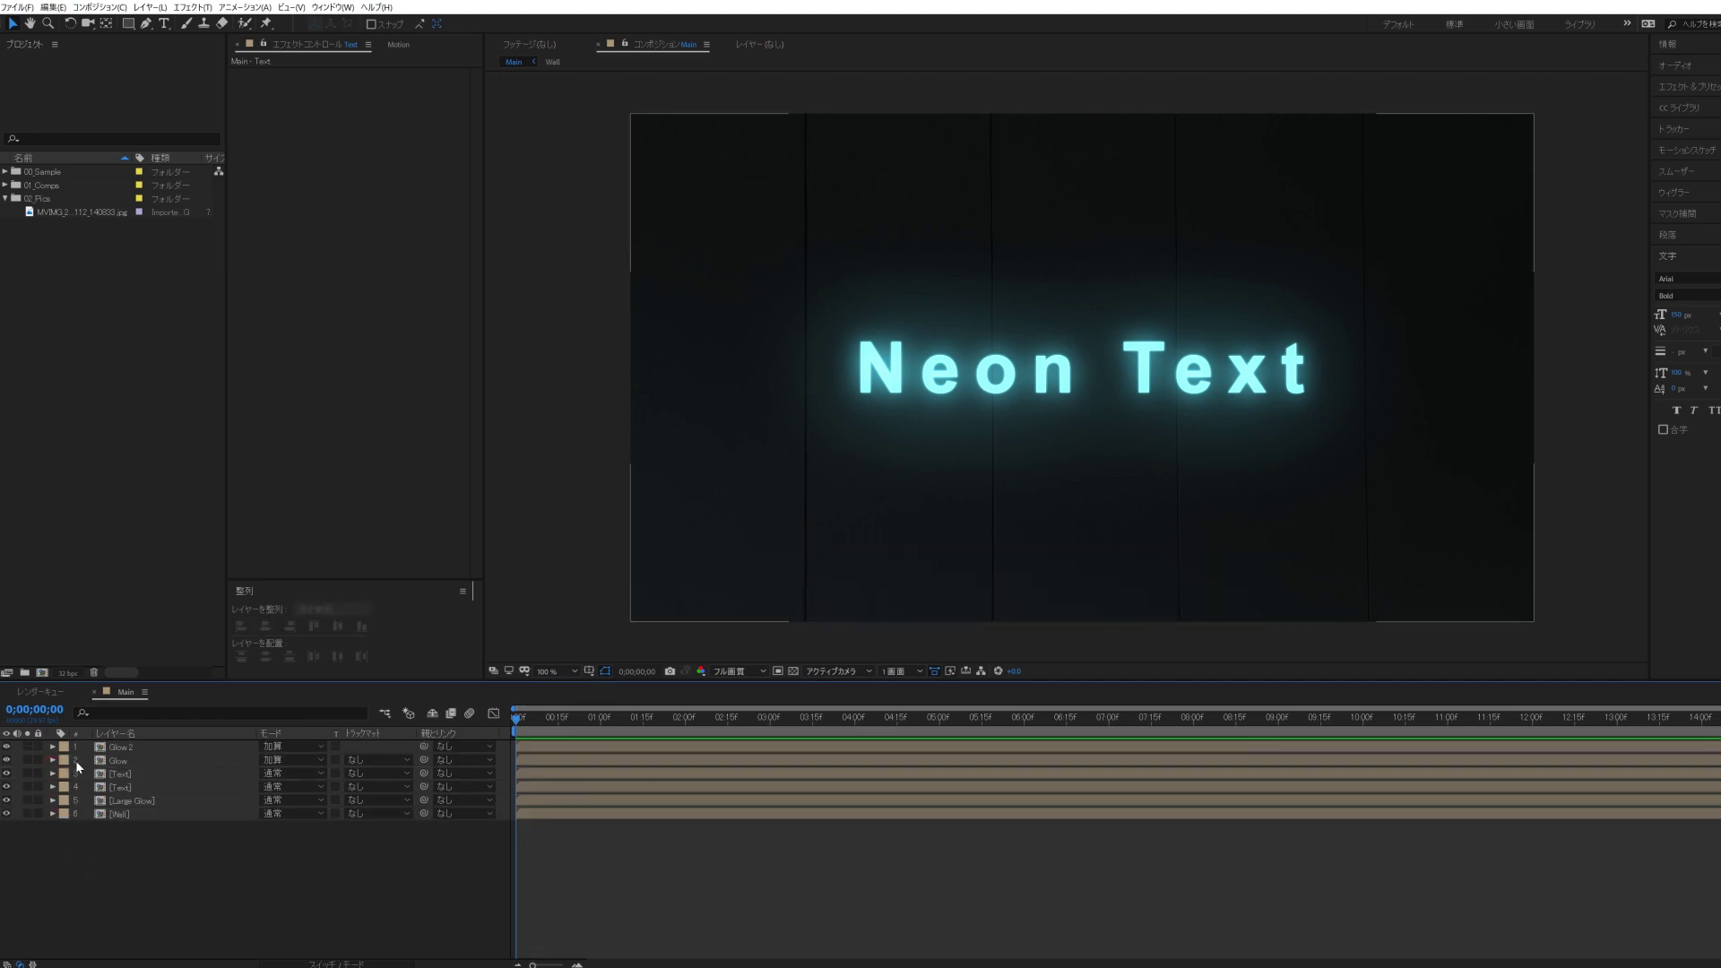
left_click(126, 789)
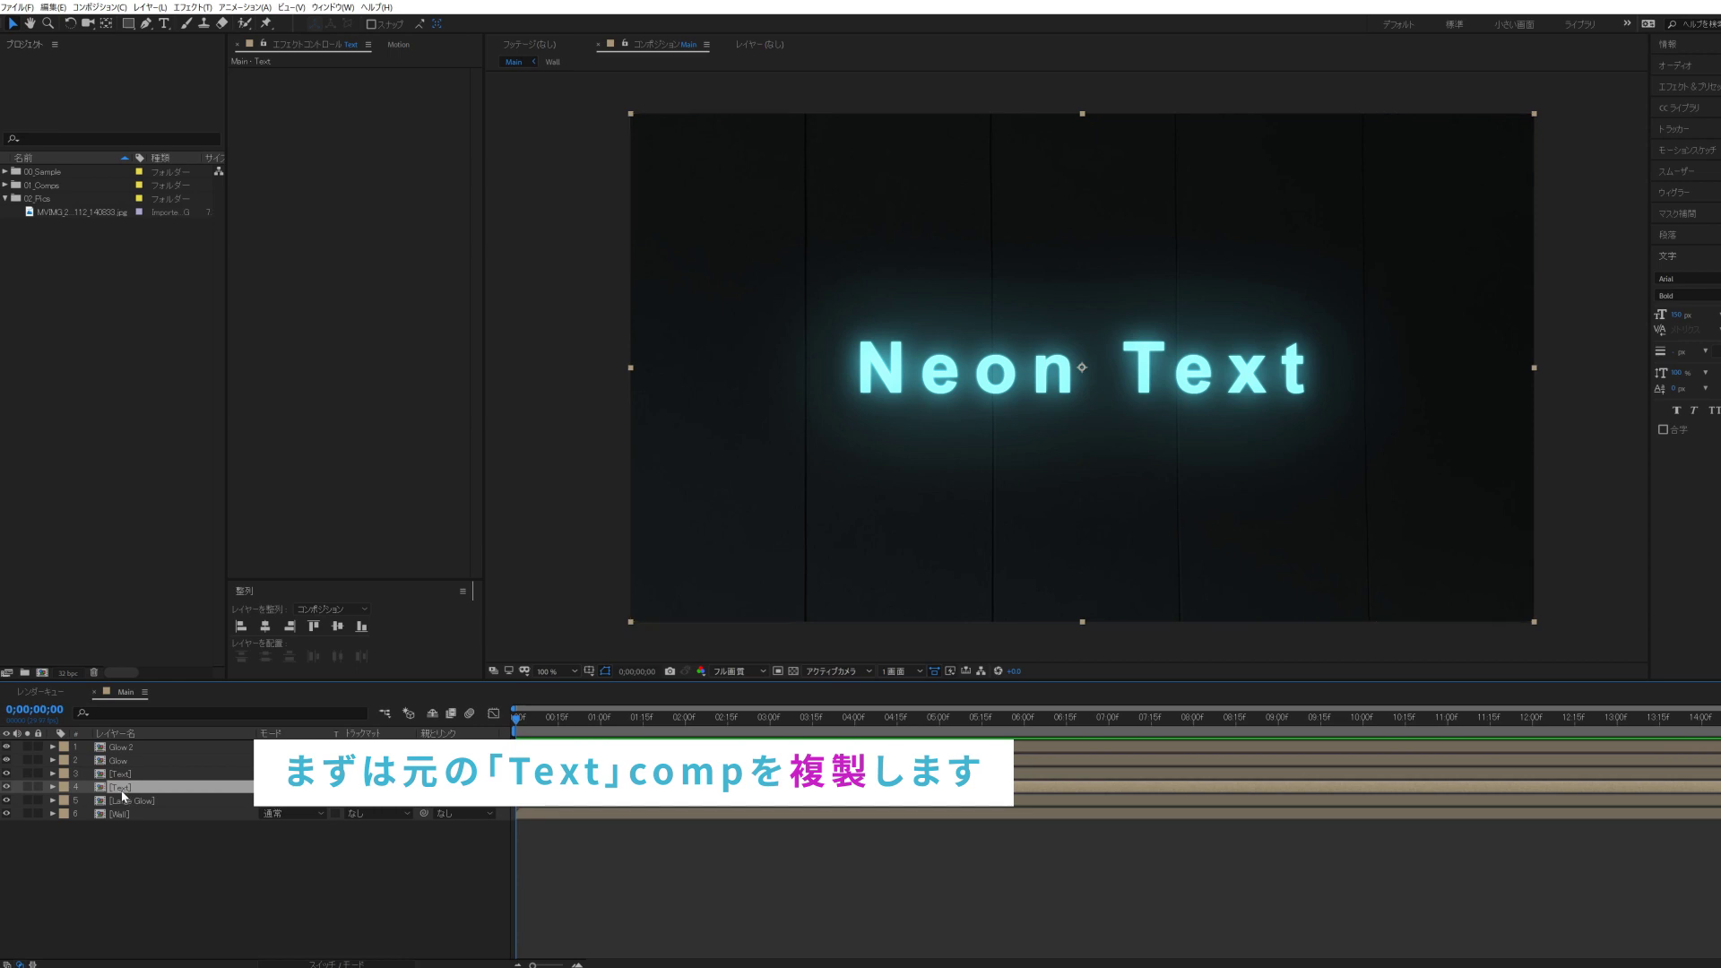
key("ctrl+d")
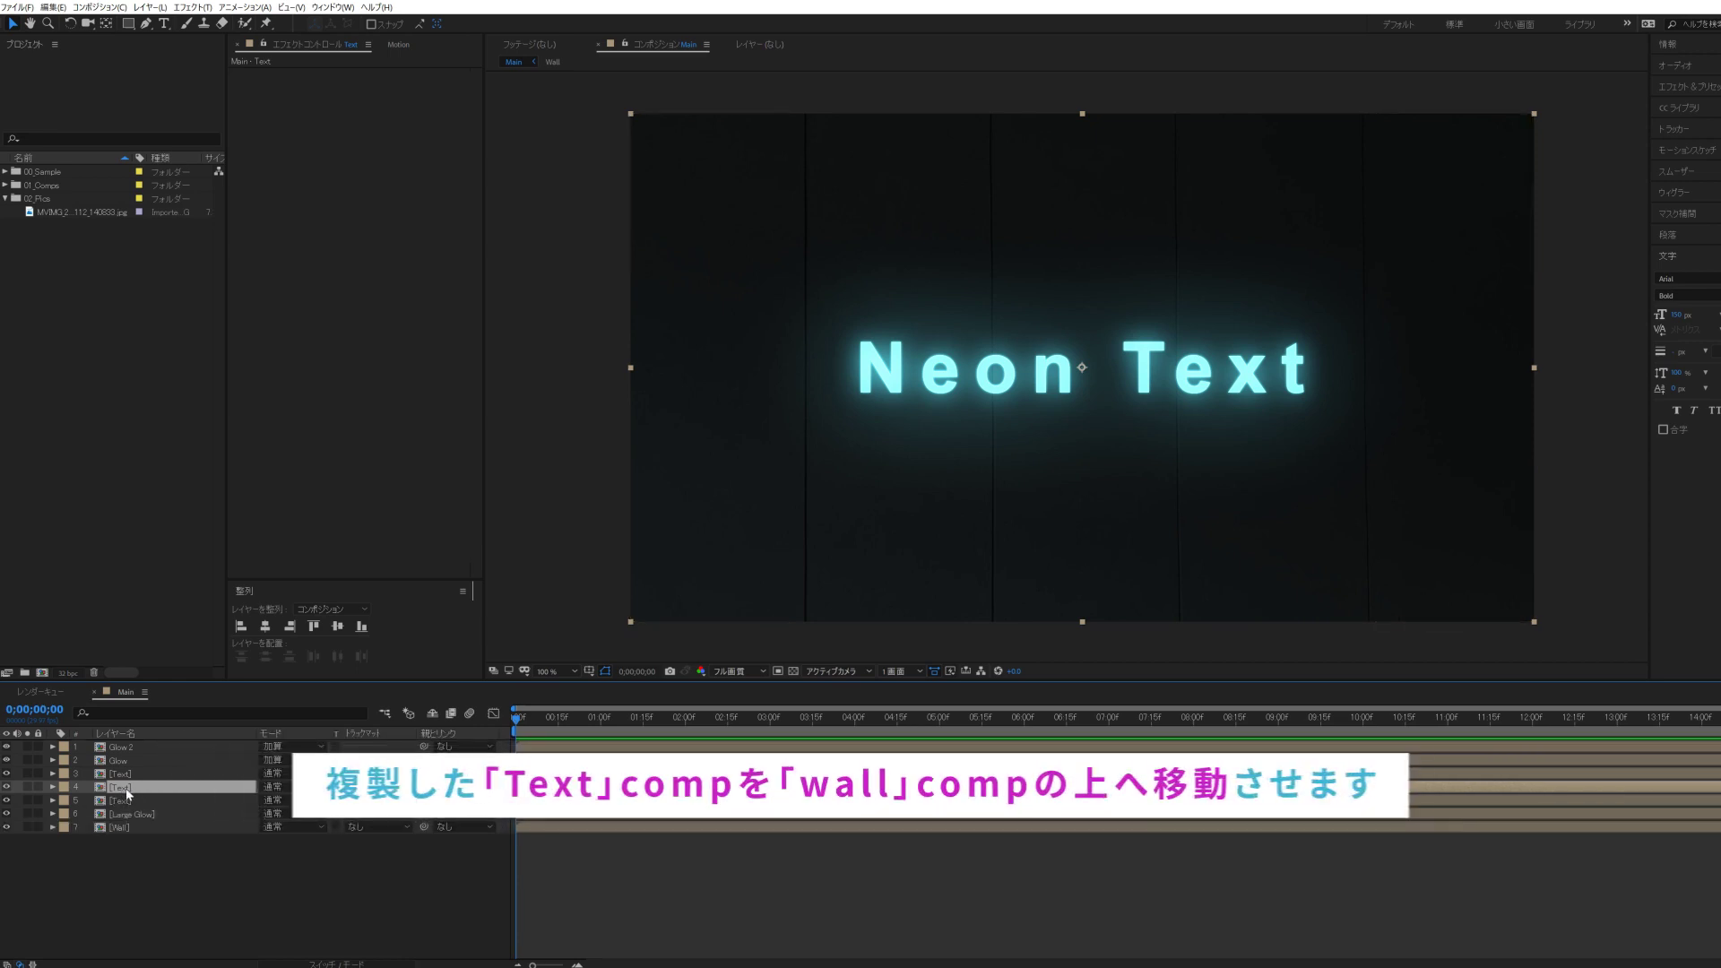
mouse_move(129, 794)
left_mouse_down()
mouse_move(132, 846)
mouse_move(136, 823)
left_mouse_up()
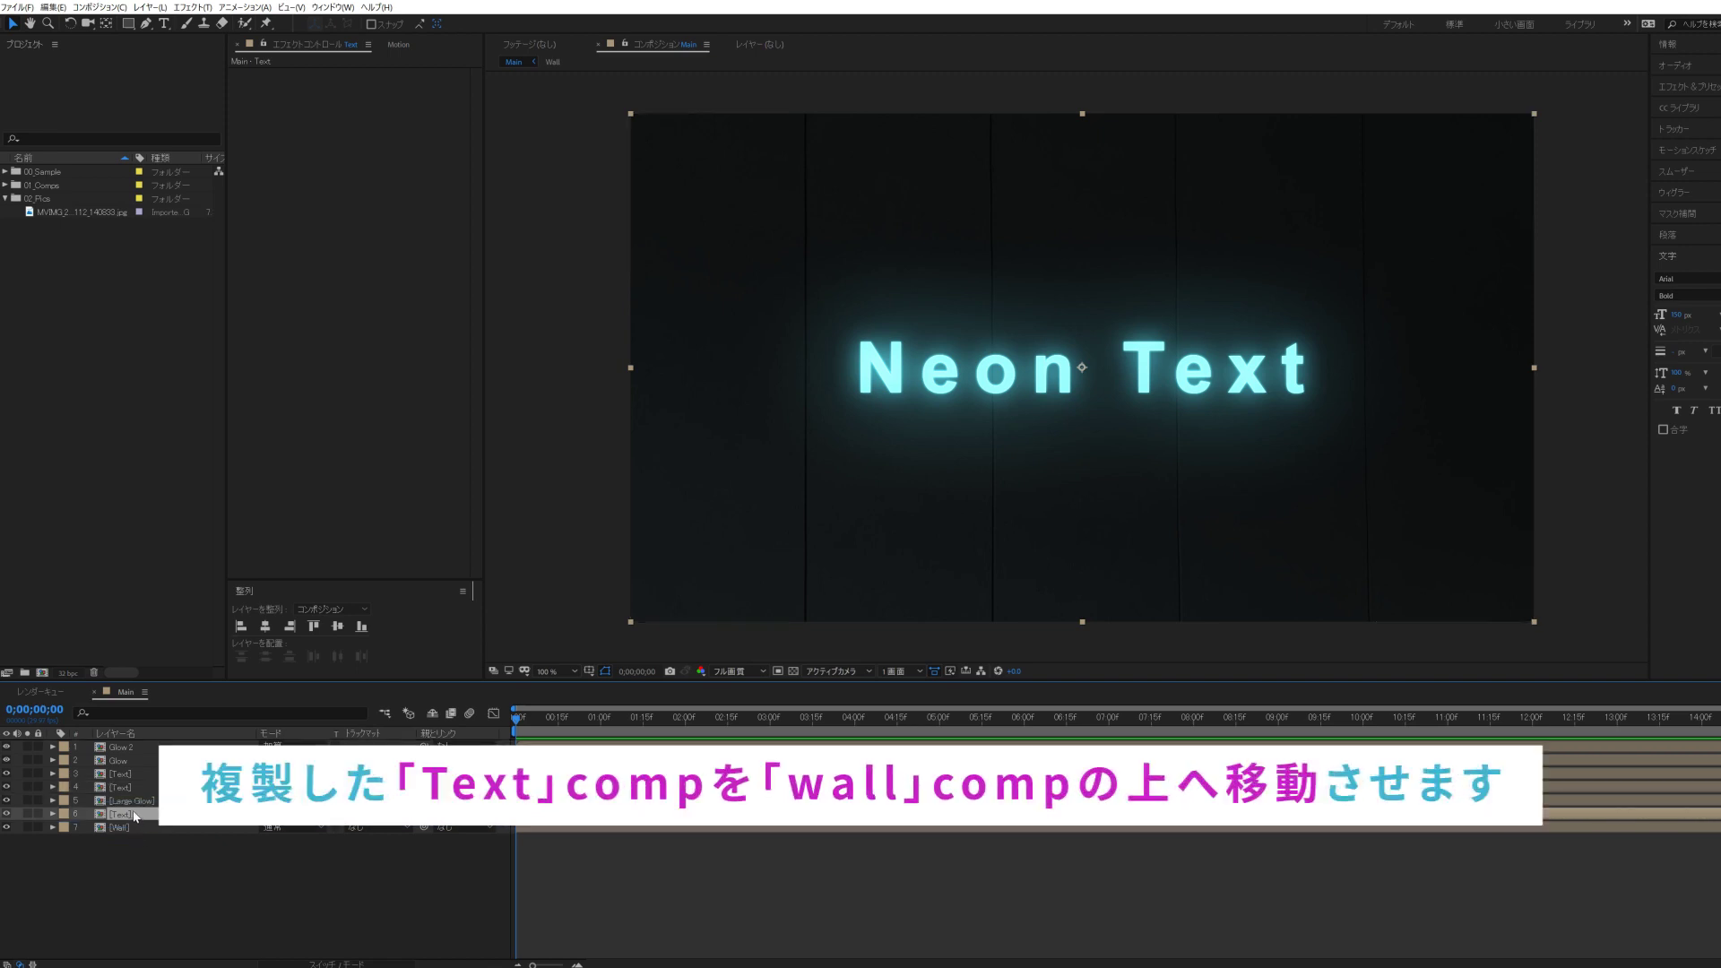
left_click(132, 800)
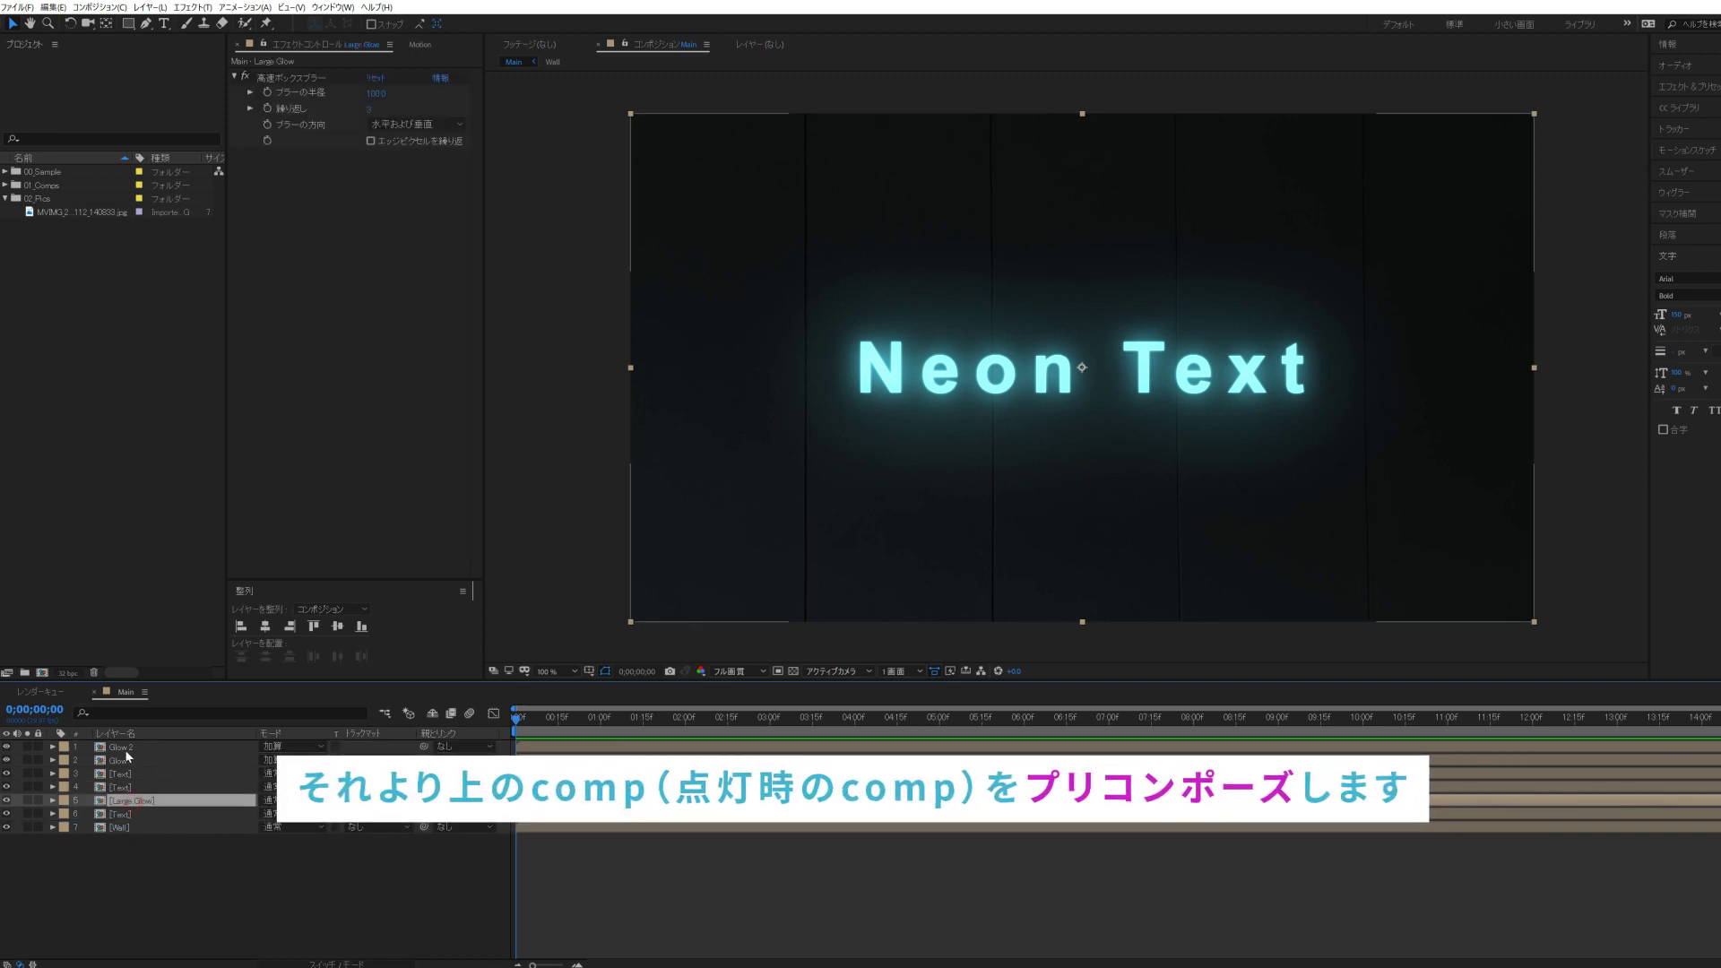
- Pre-compose layers 1–5 into a new comp named 'Neon Light On', moving all attributes
left_click(125, 748, "shift")
right_click(130, 751)
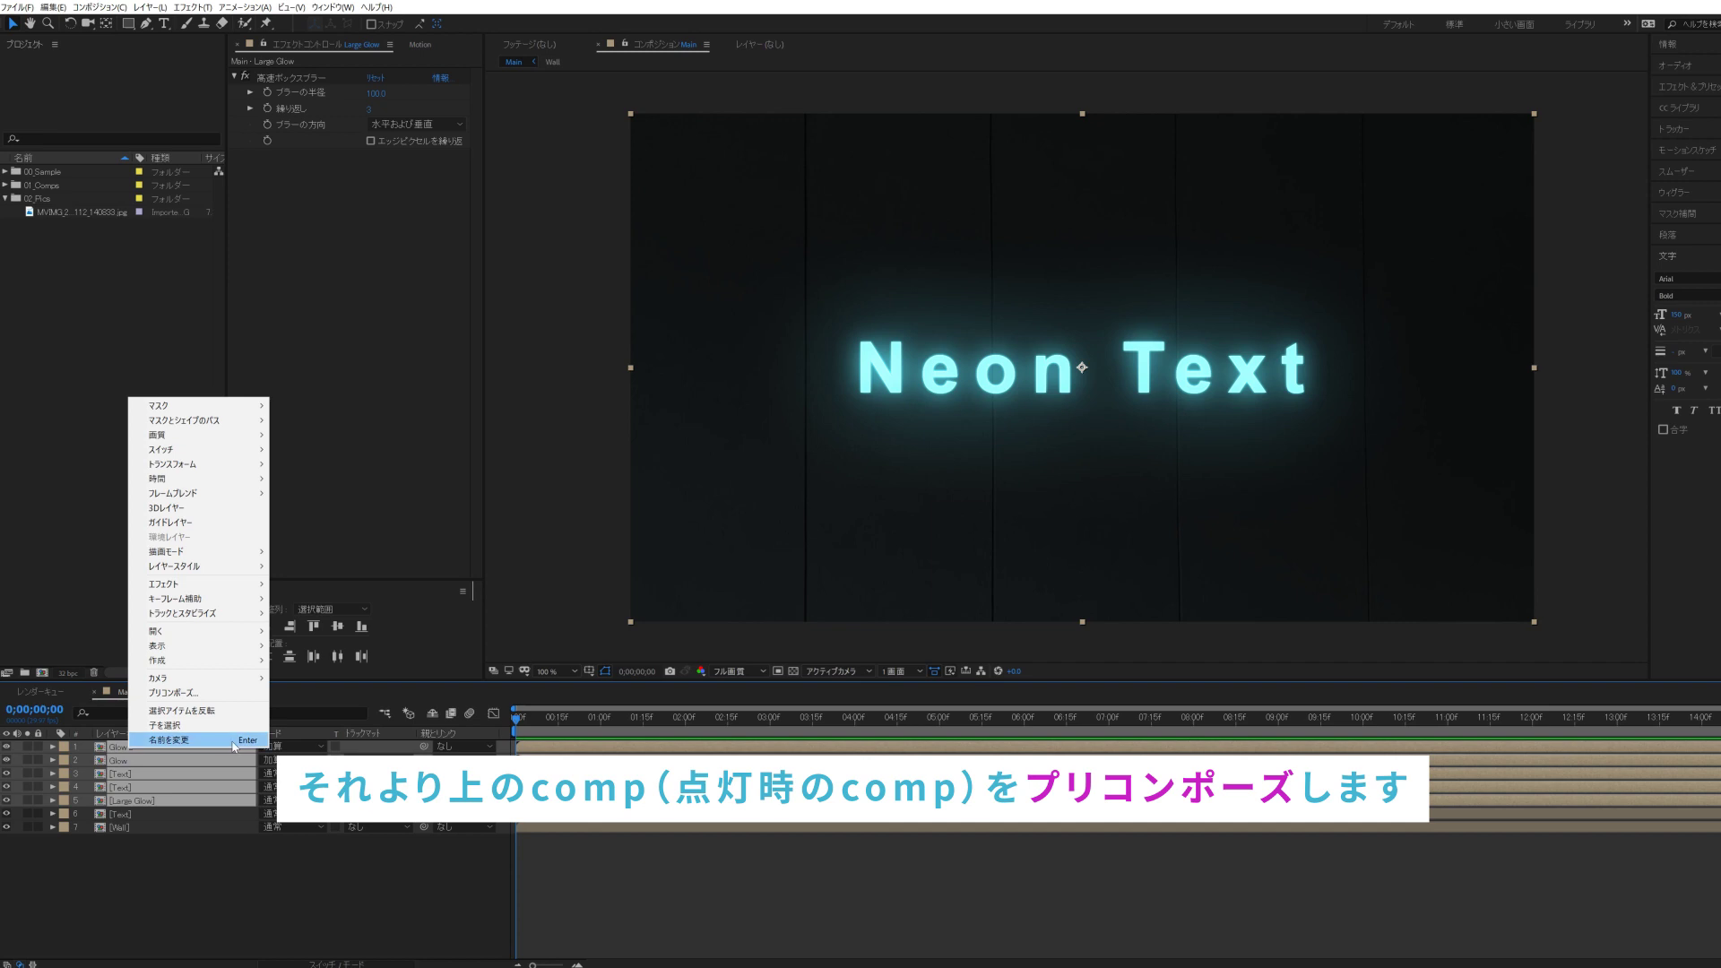
left_click(221, 695)
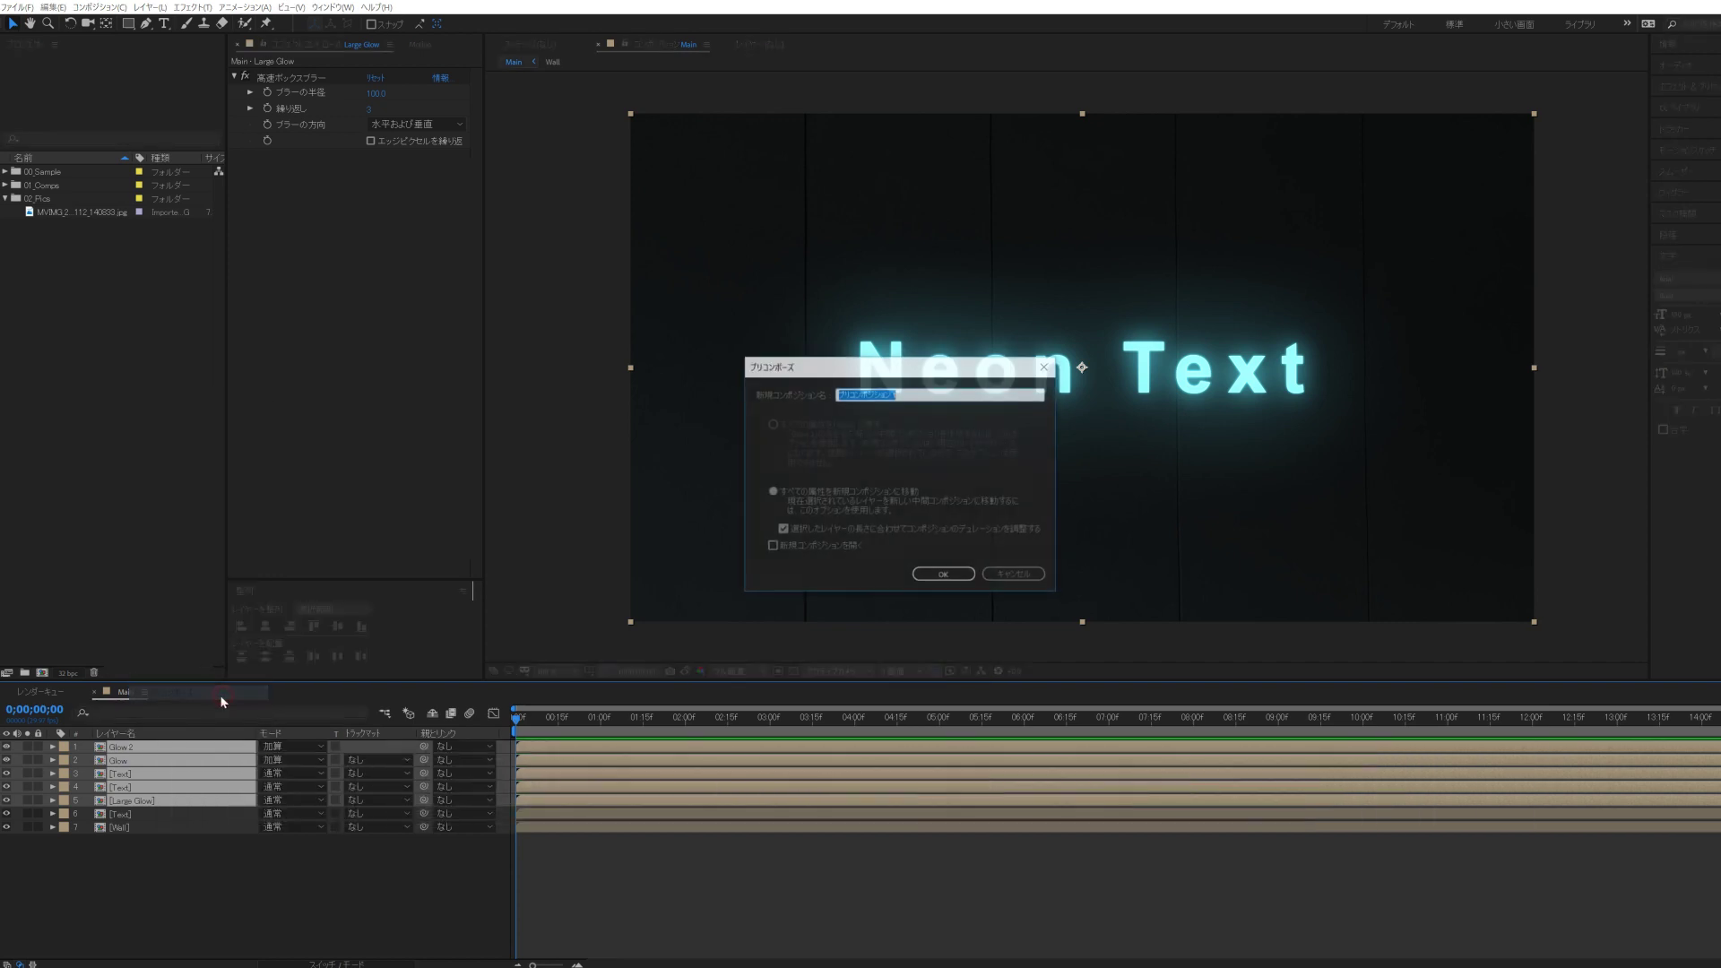
type("Neon Light On")
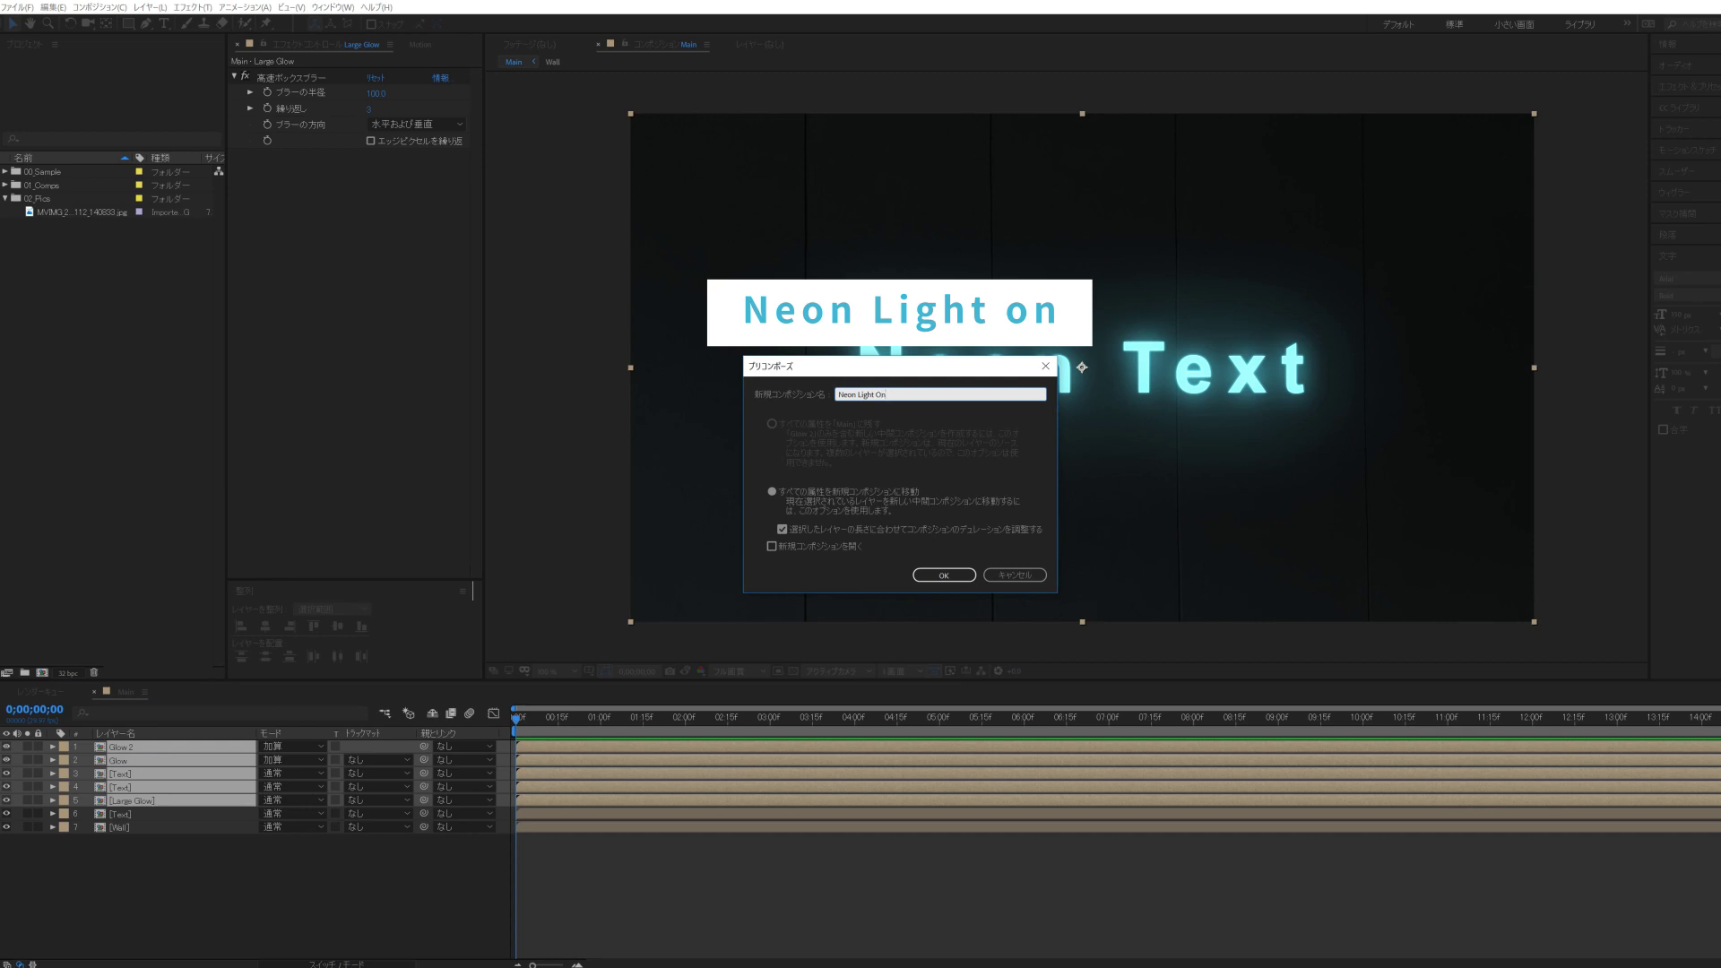
key("ctrl+a")
key("ctrl+c")
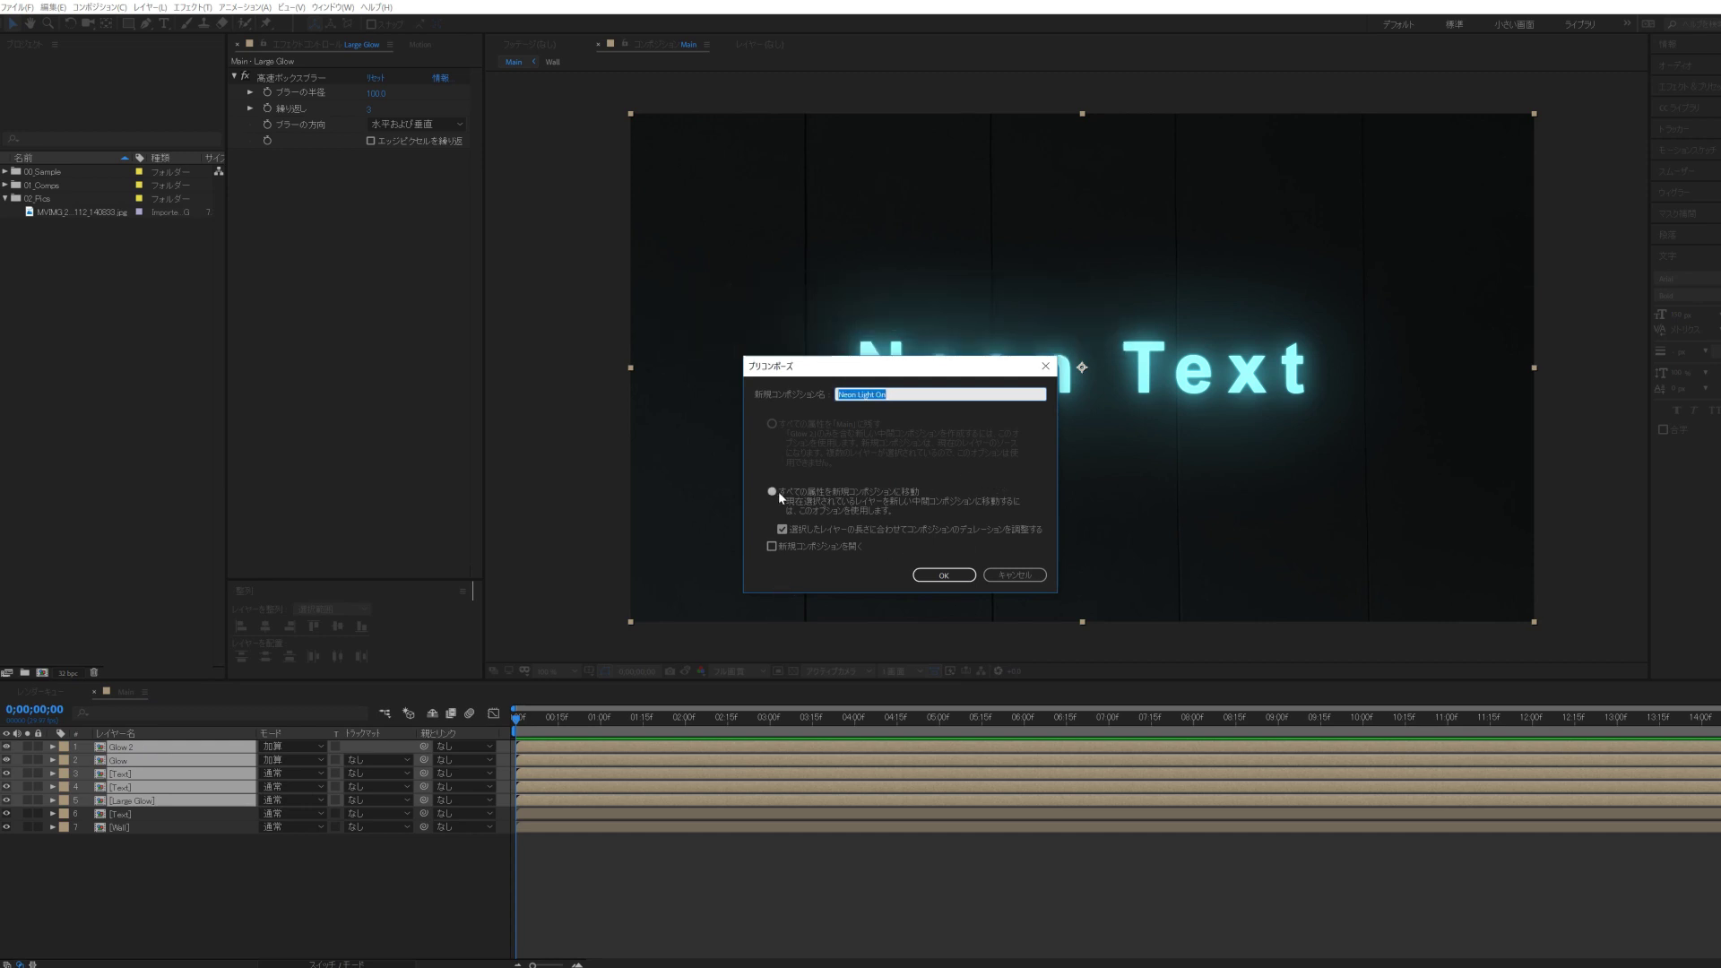
left_click(772, 491)
left_click(940, 577)
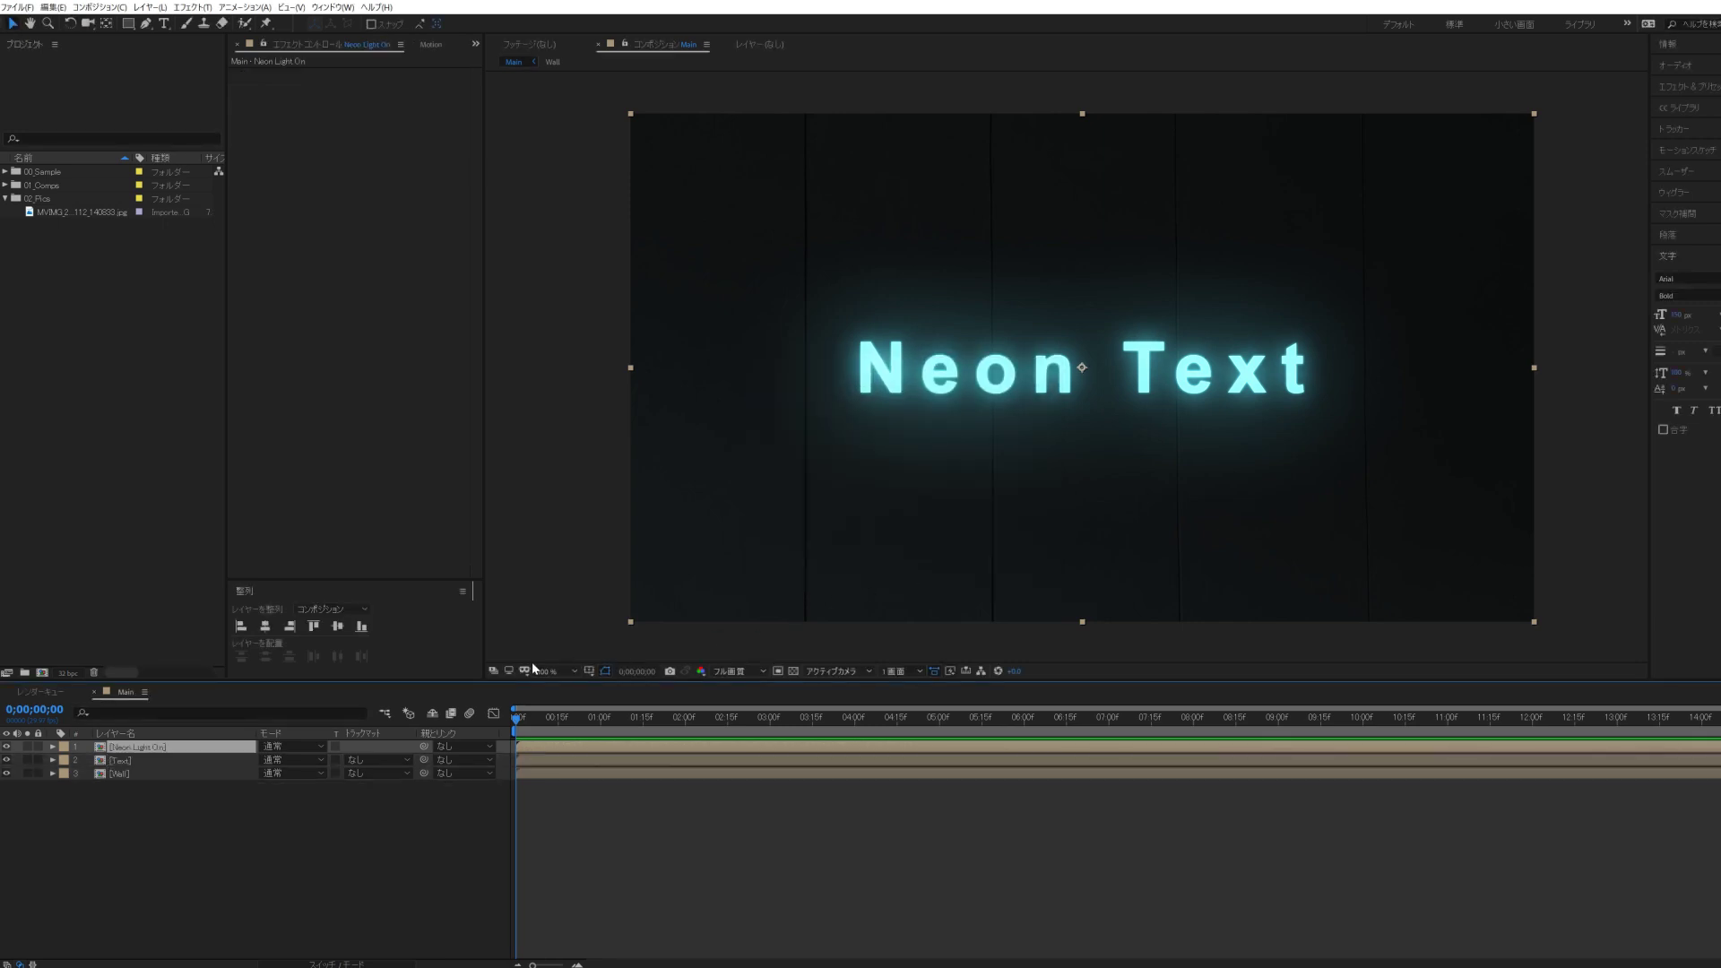
- Hide the Neon Light On layer to leave plain cyan text, and rename the Text layer 'Neon Light Off'
left_click(122, 762)
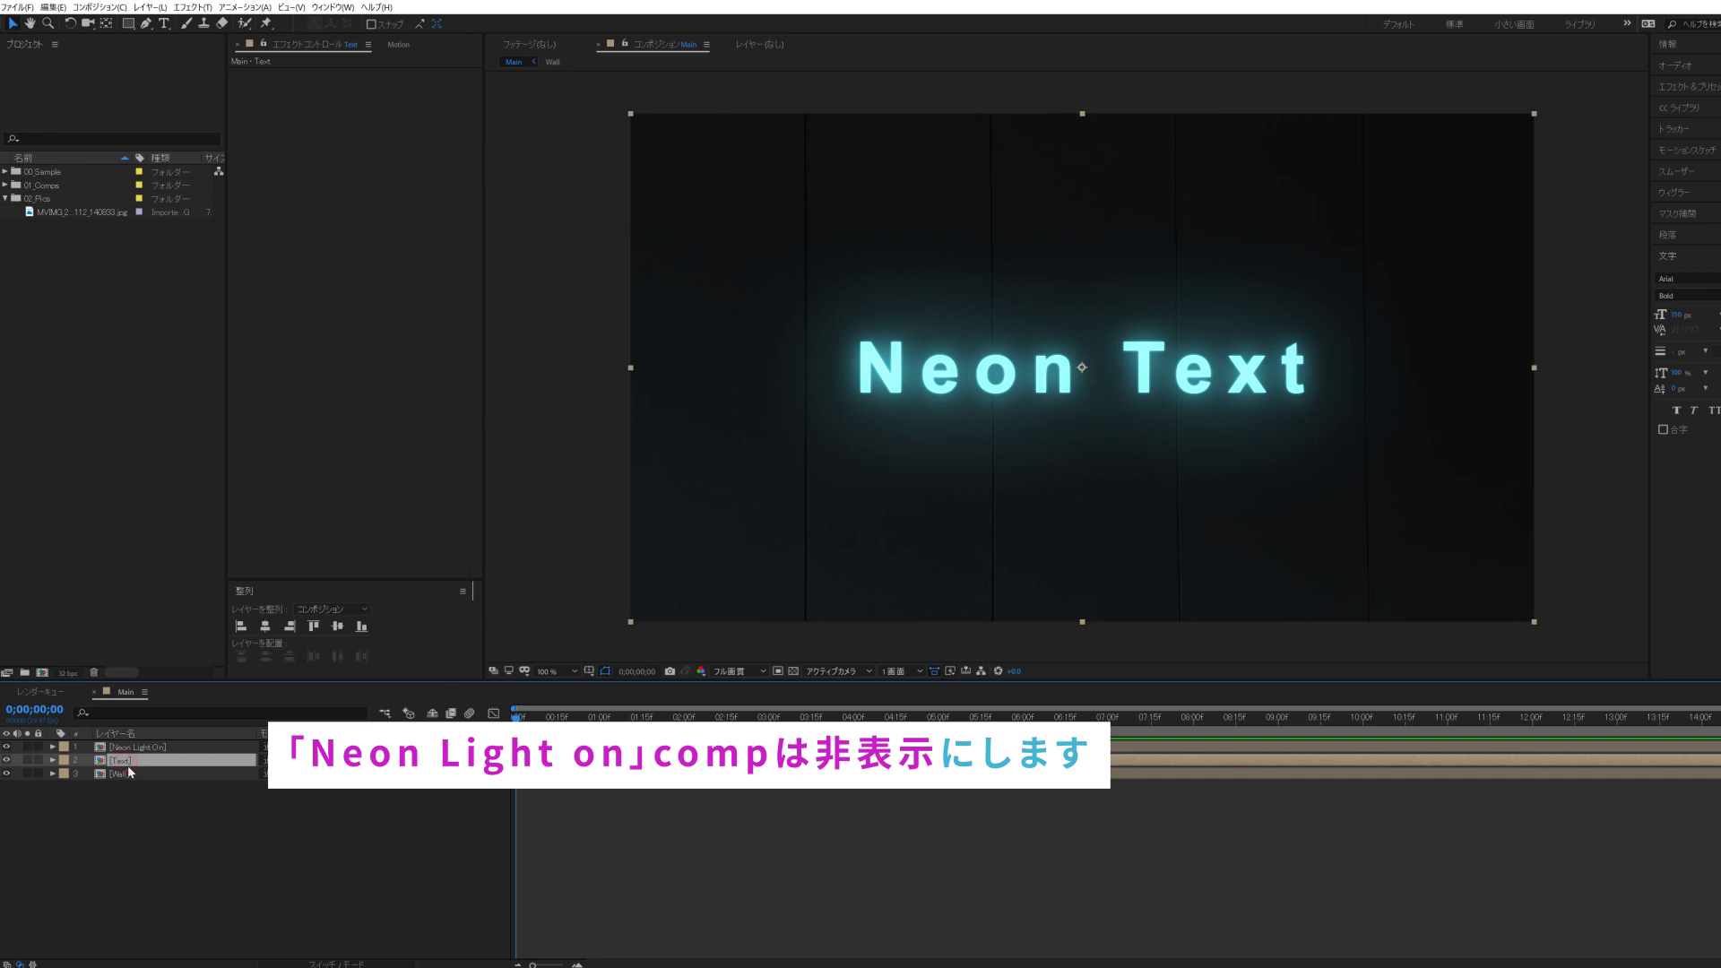
left_click(7, 746)
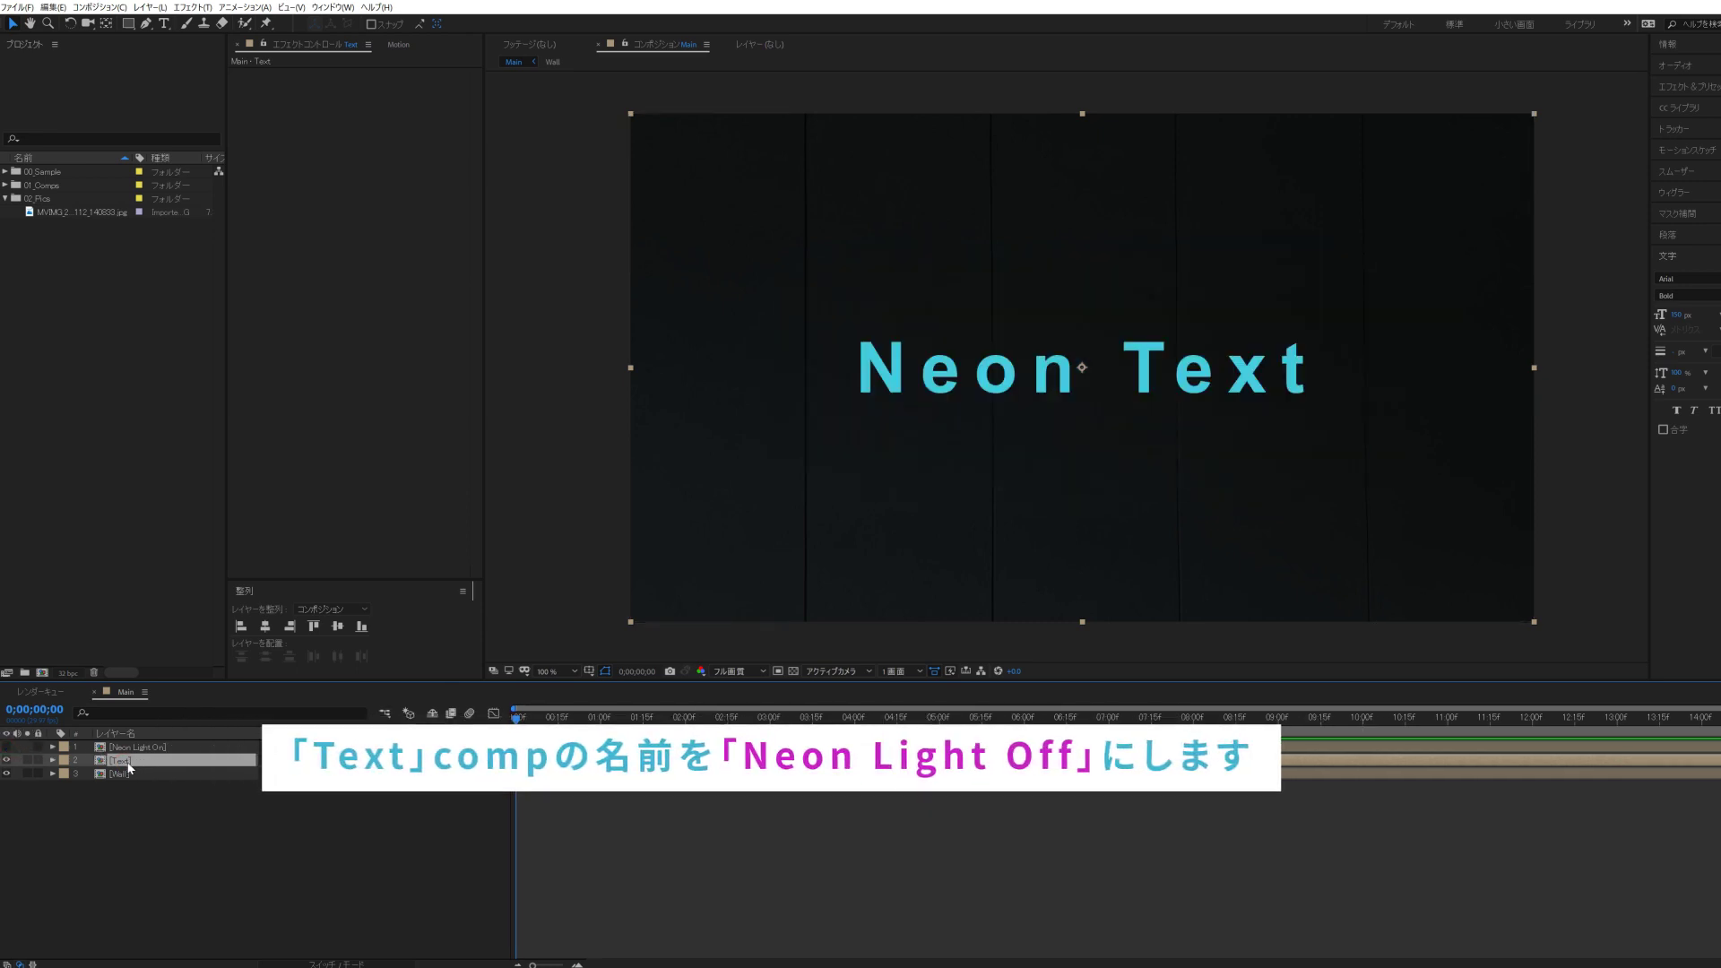
key("Return")
key("ctrl+v")
key("BackSpace")
type("FF")
key("BackSpace")
key("BackSpace")
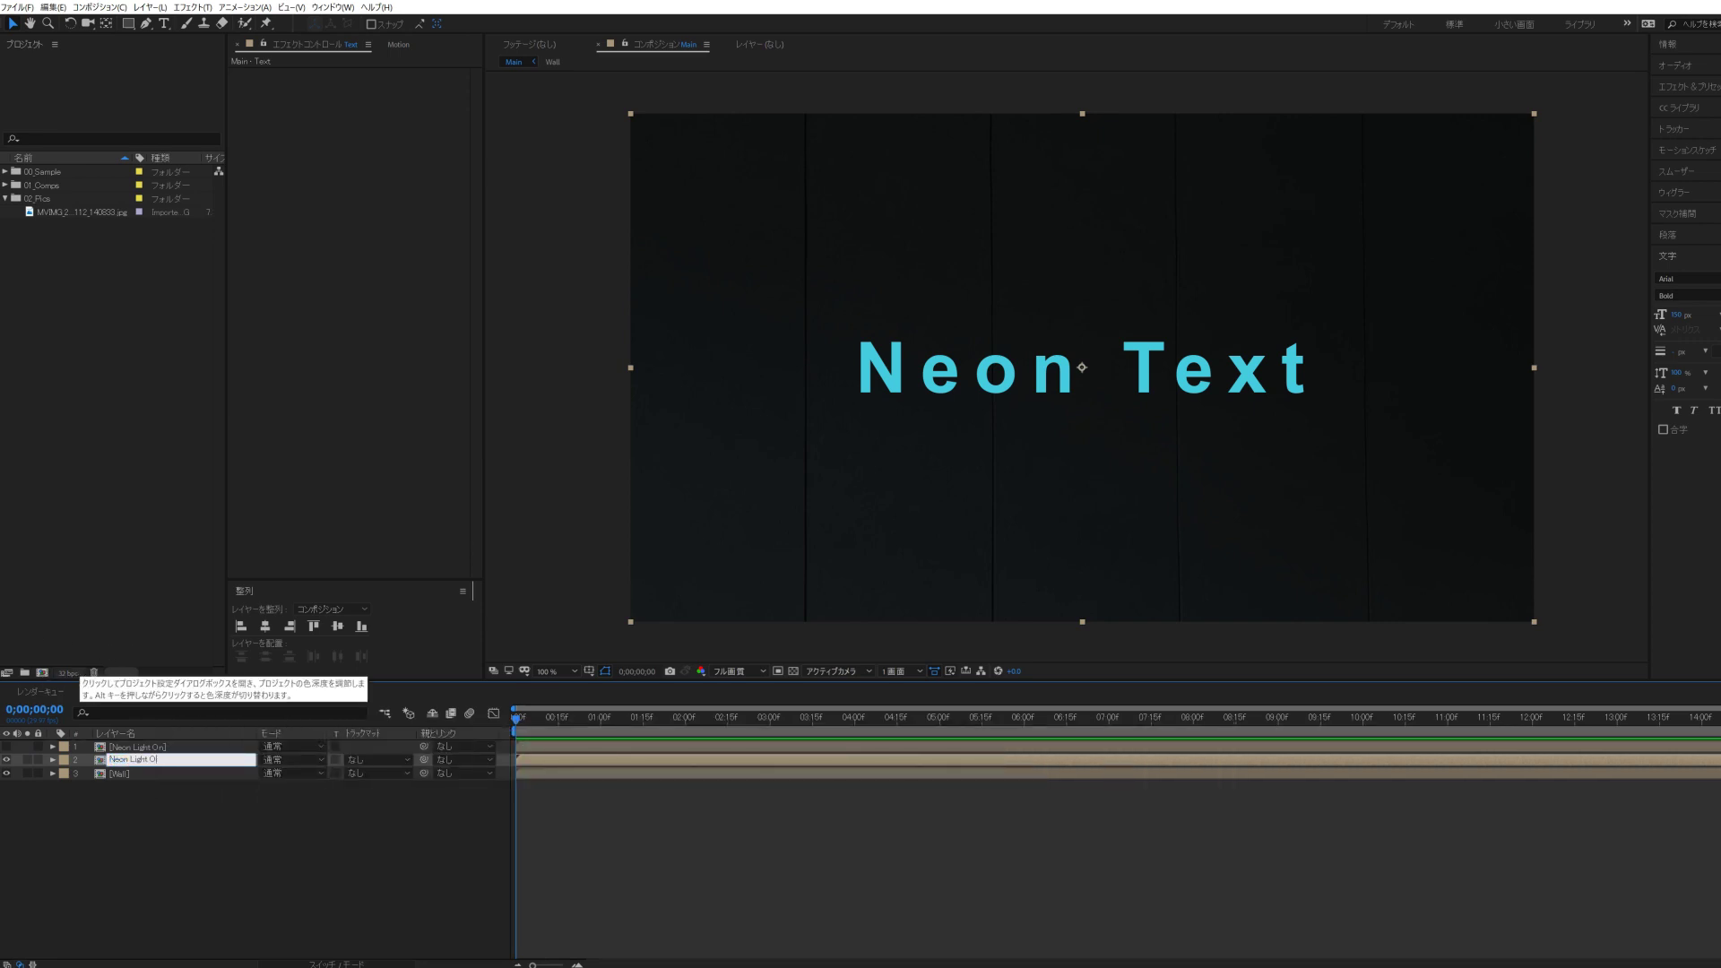
left_click(165, 823)
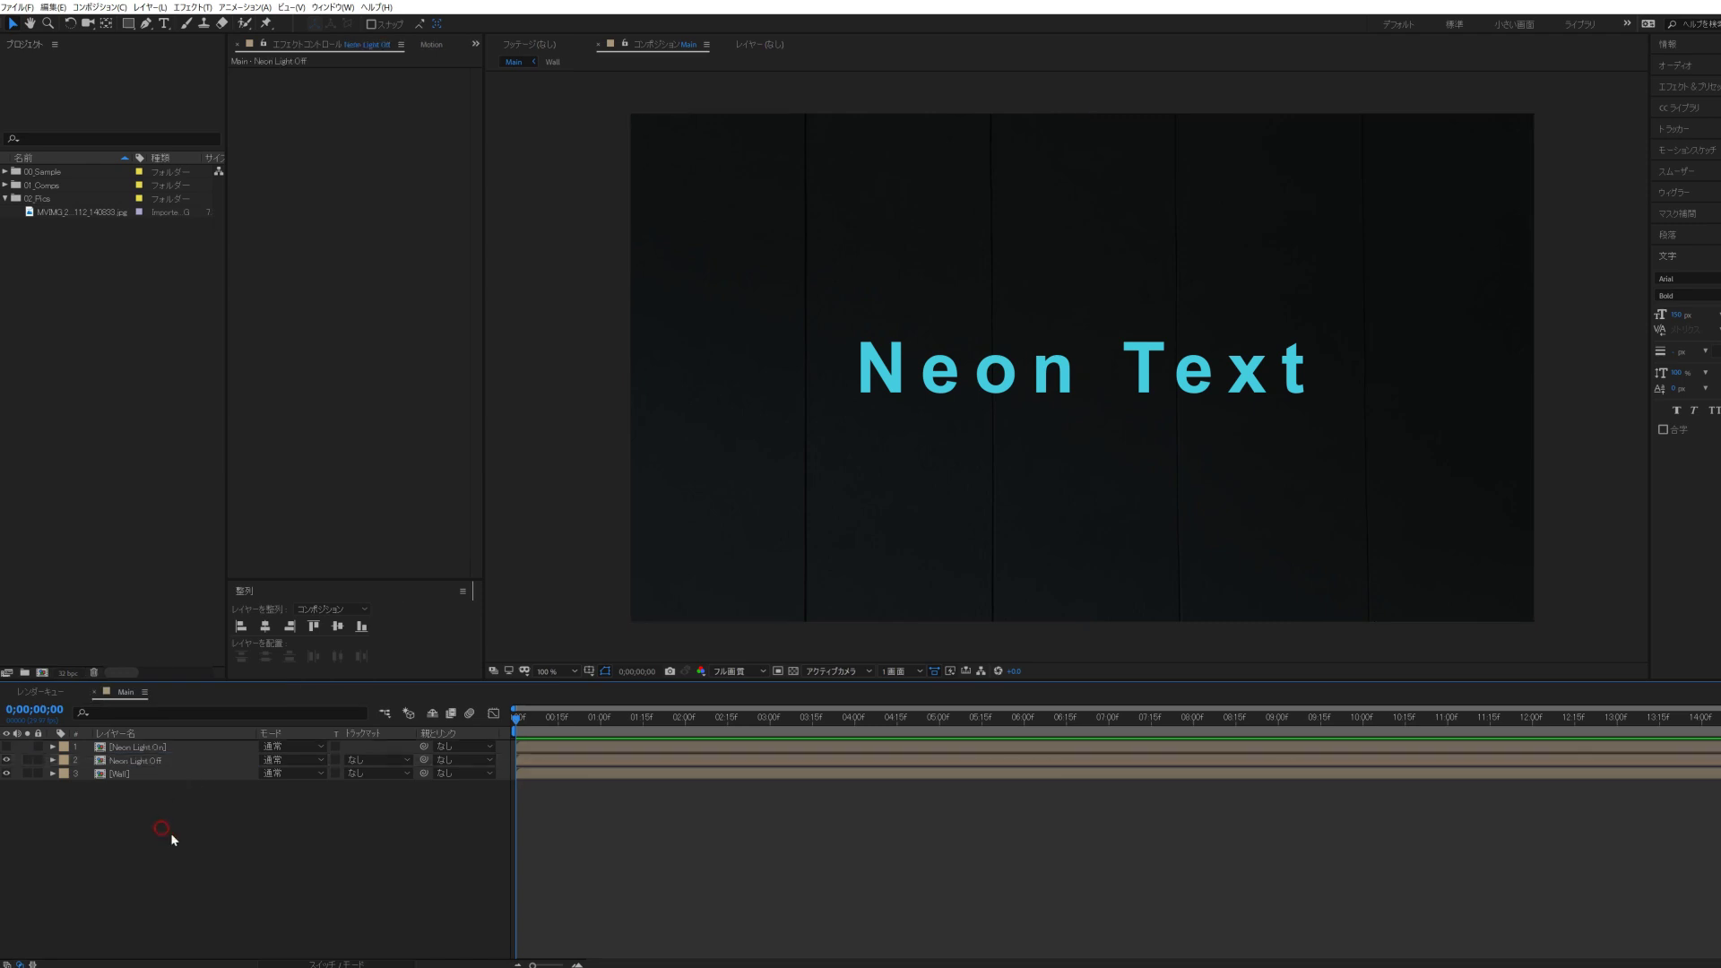
left_click(147, 761)
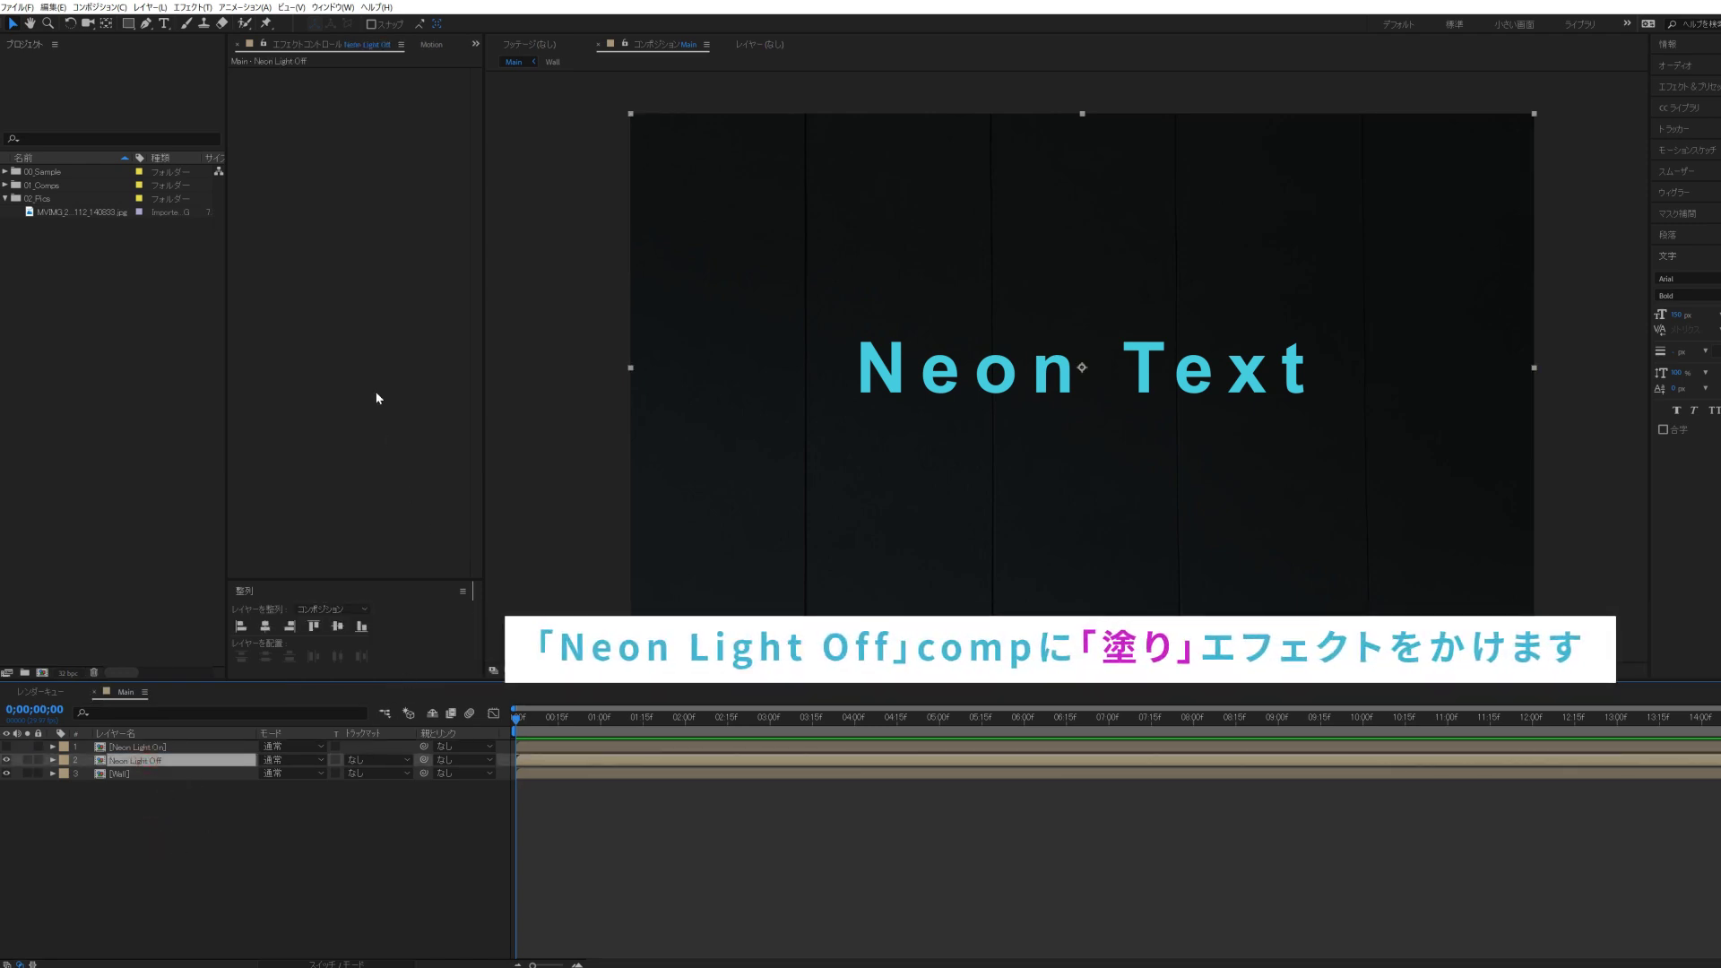
- Apply a Fill effect to Neon Light Off with dark grey colour 242424
left_click(192, 7)
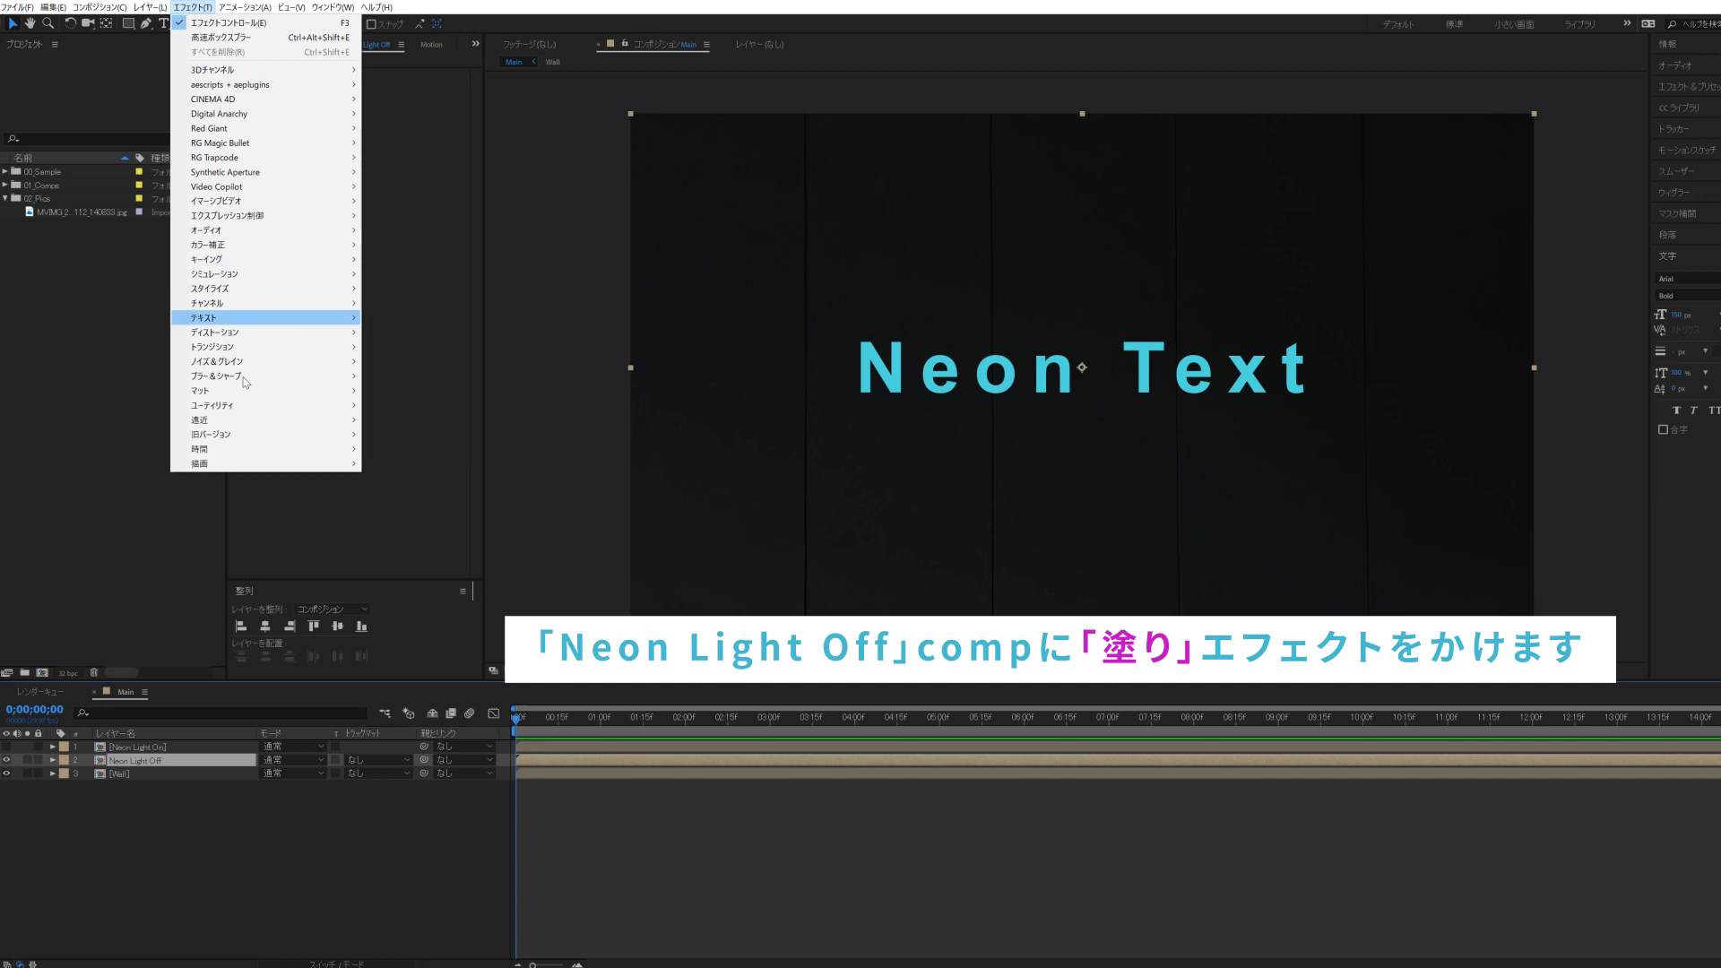
mouse_move(269, 463)
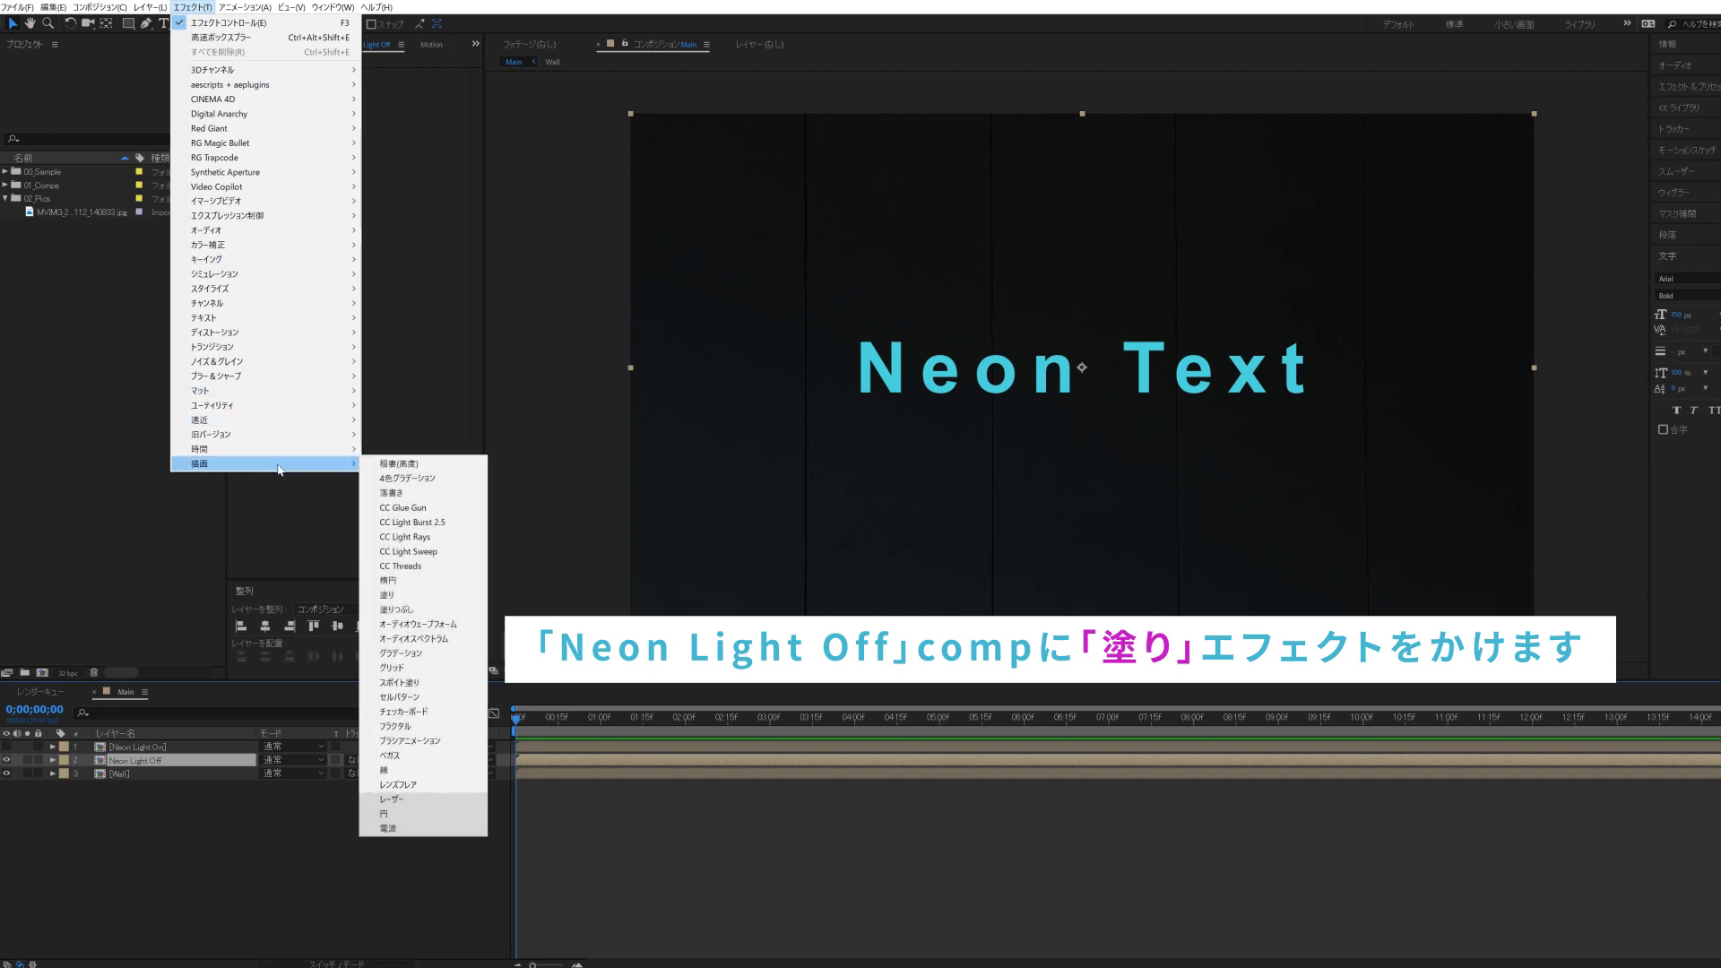
left_click(386, 595)
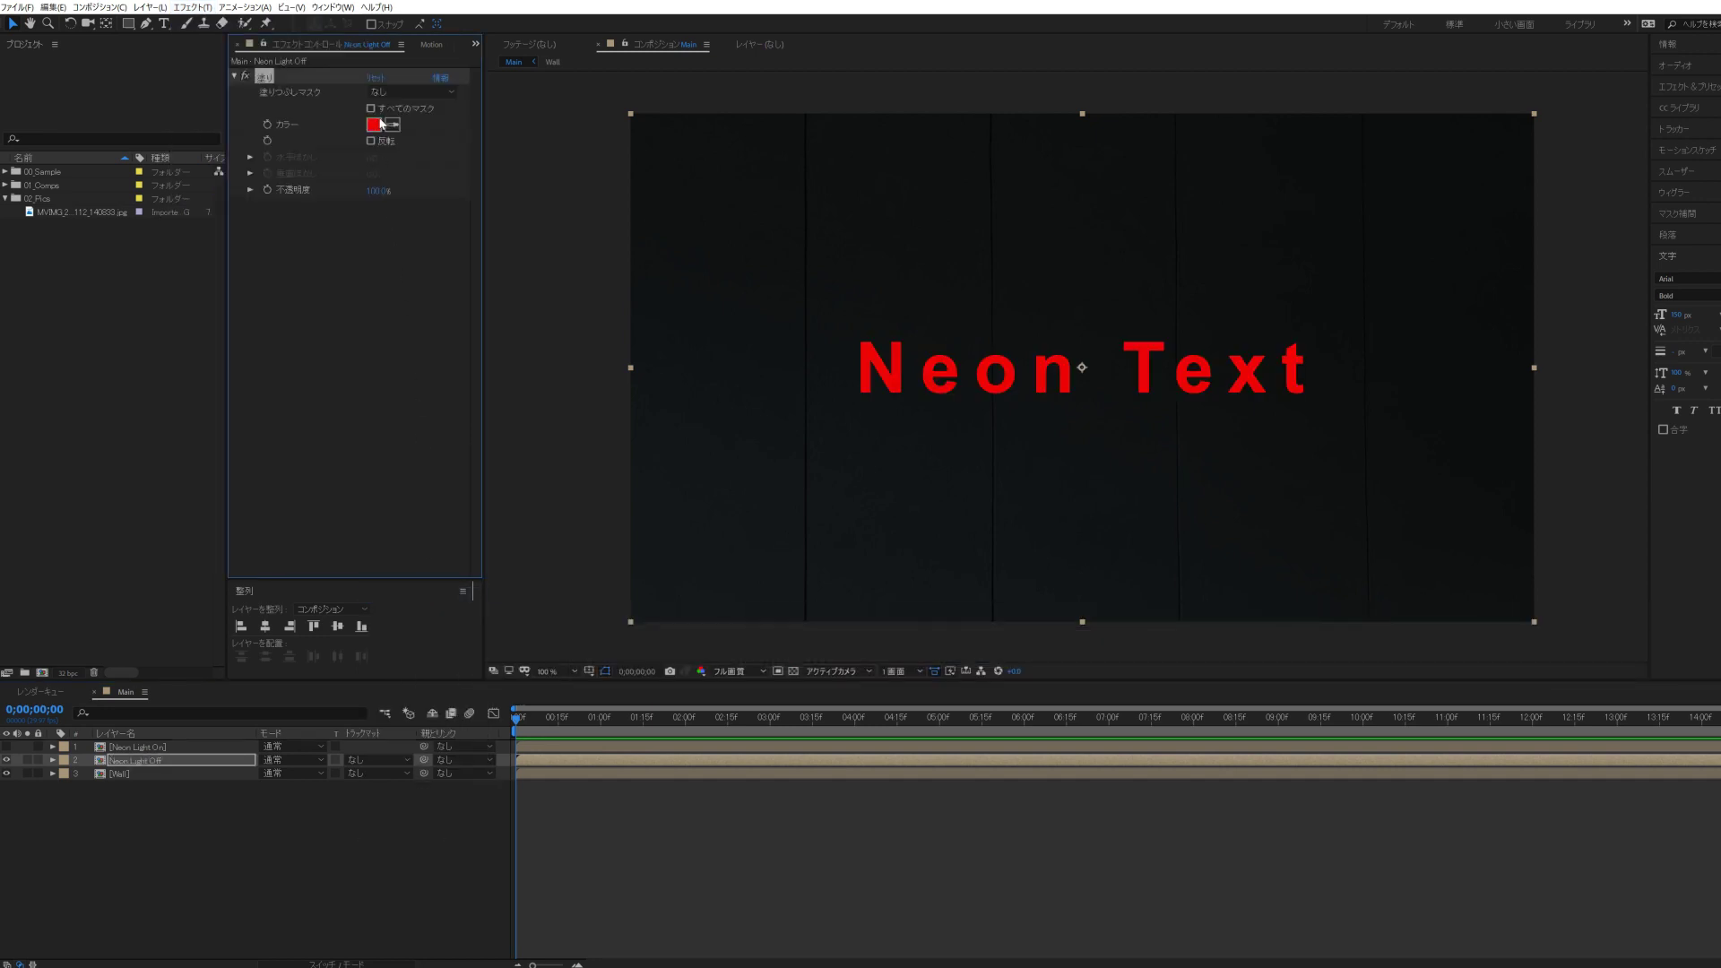
left_click(381, 124)
left_click(98, 489)
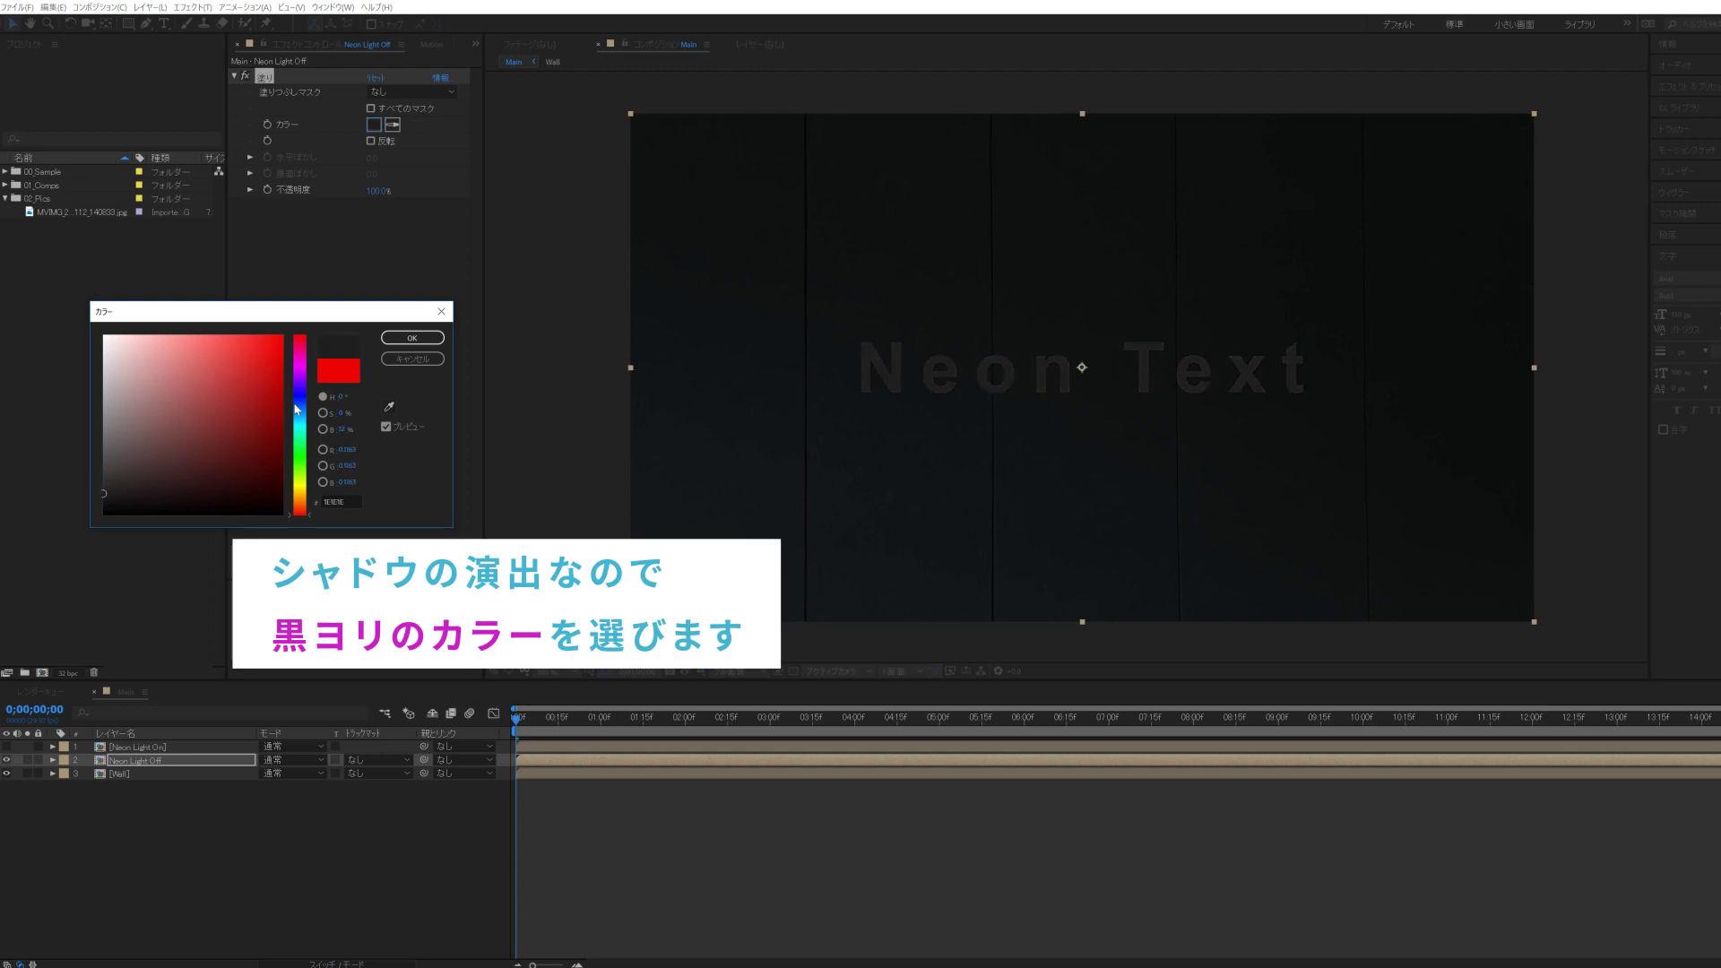
left_click(405, 339)
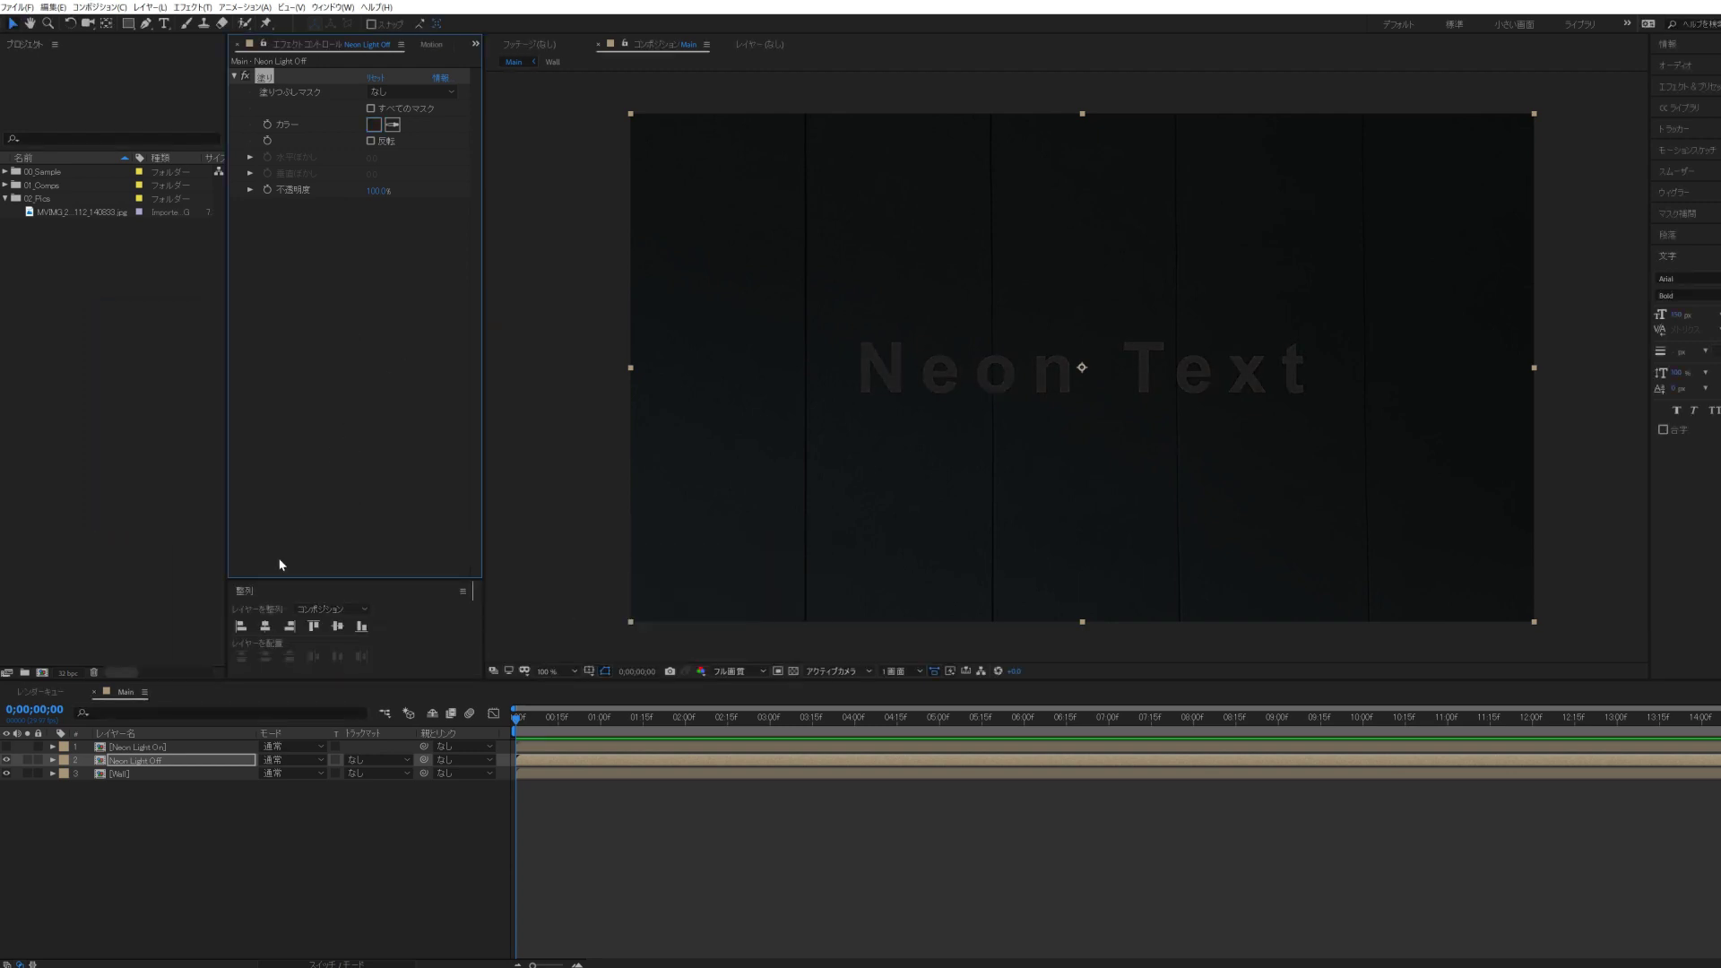
right_click(146, 760)
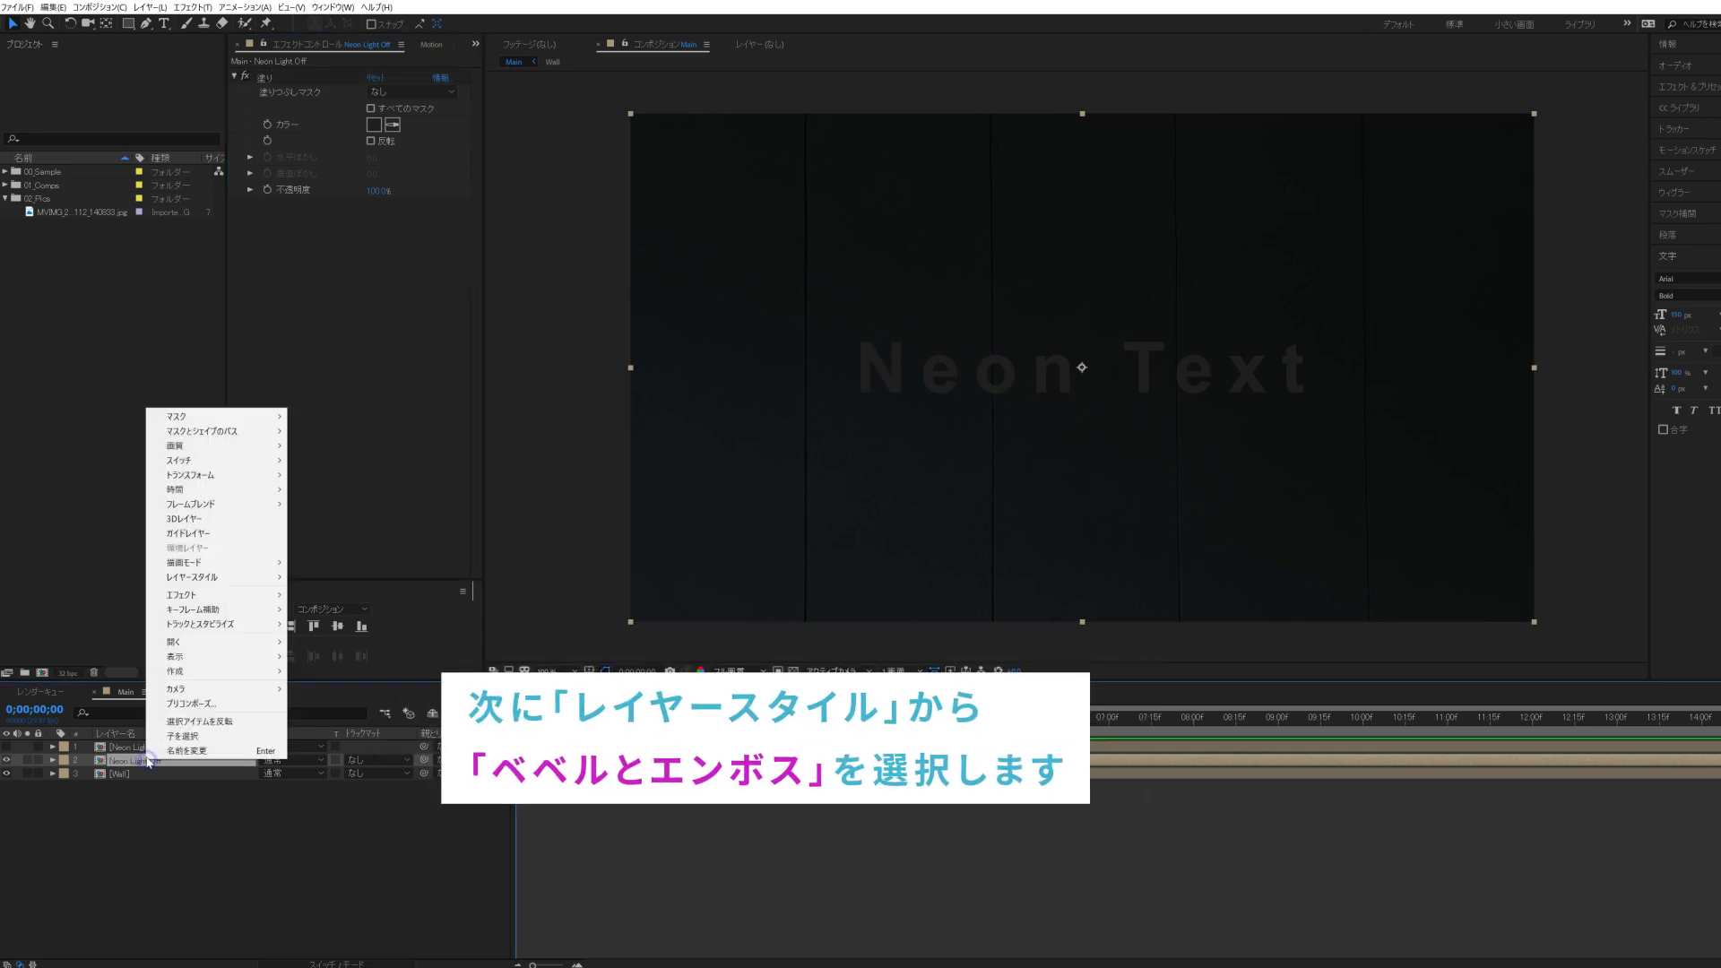
- Add a Bevel and Emboss layer style to Neon Light Off and expand its settings
mouse_move(226, 579)
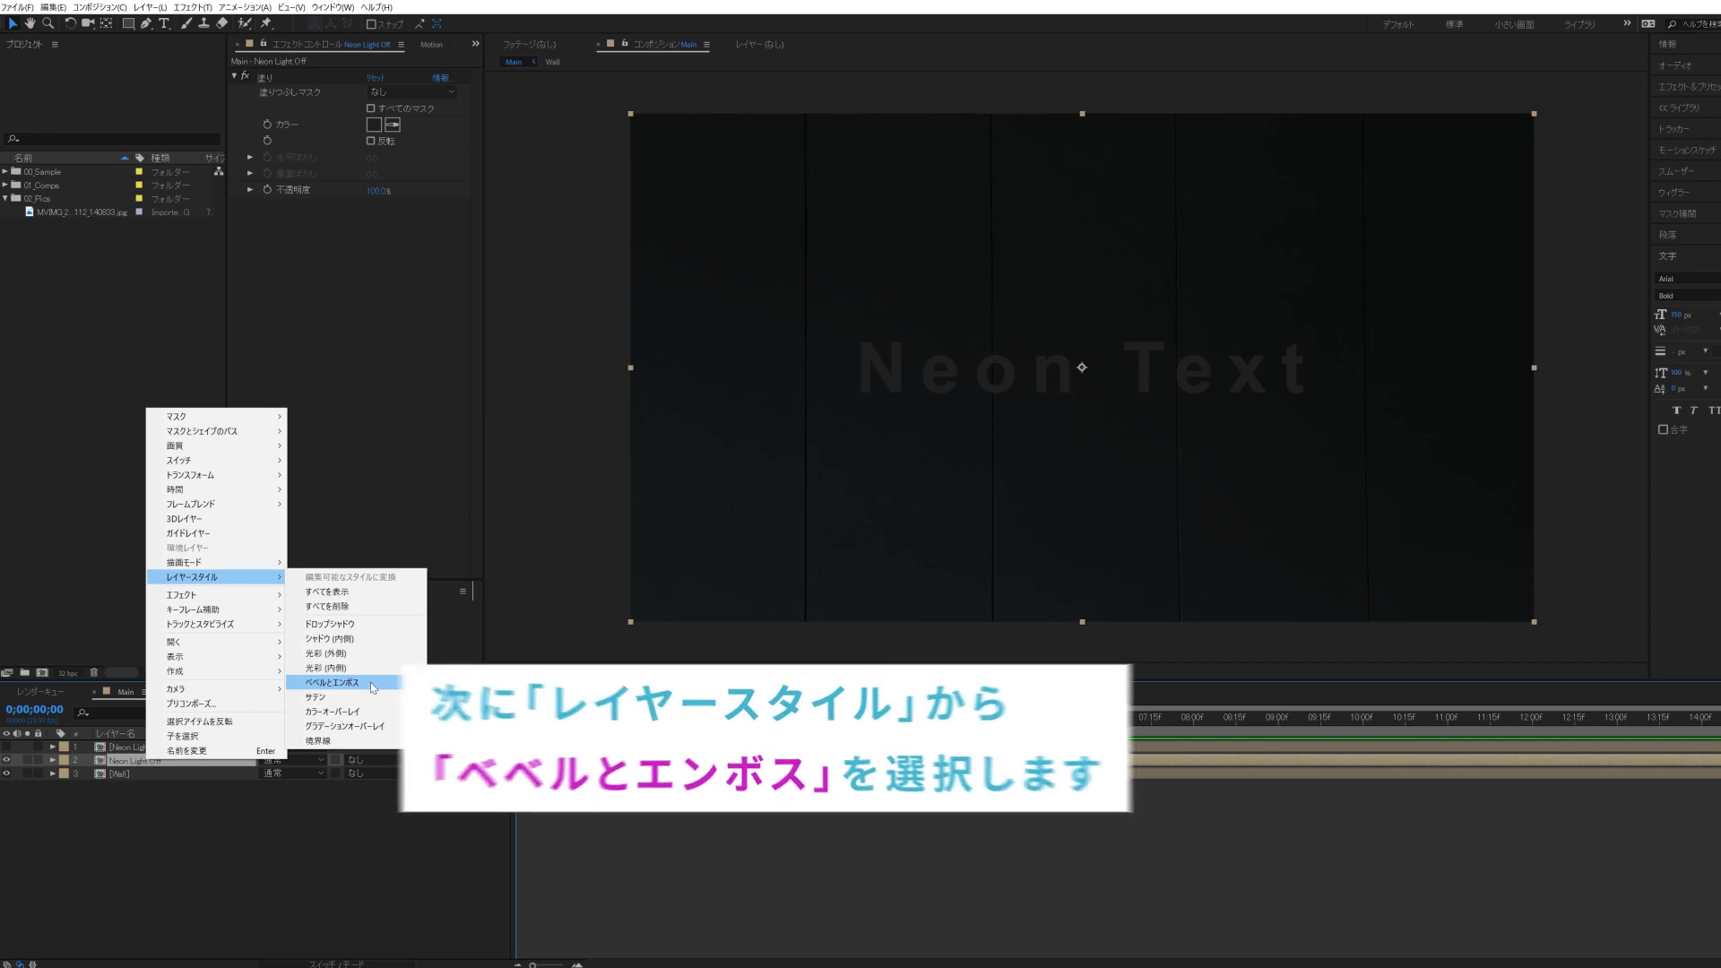
left_click(373, 687)
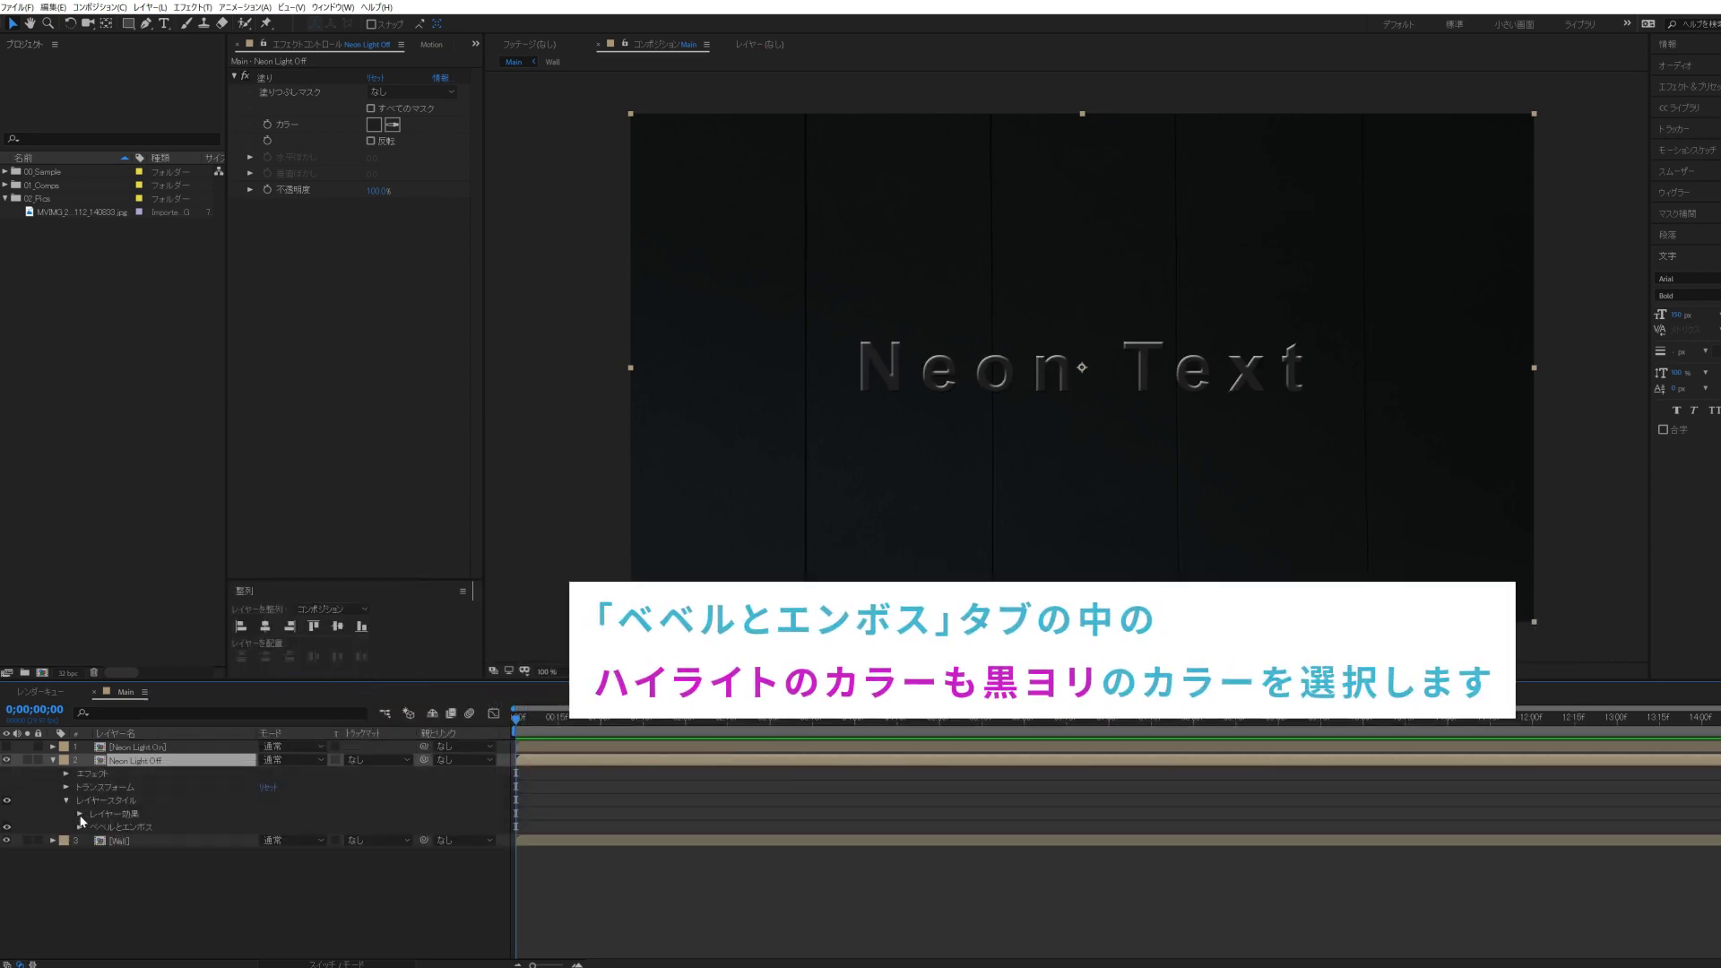
left_click(78, 829)
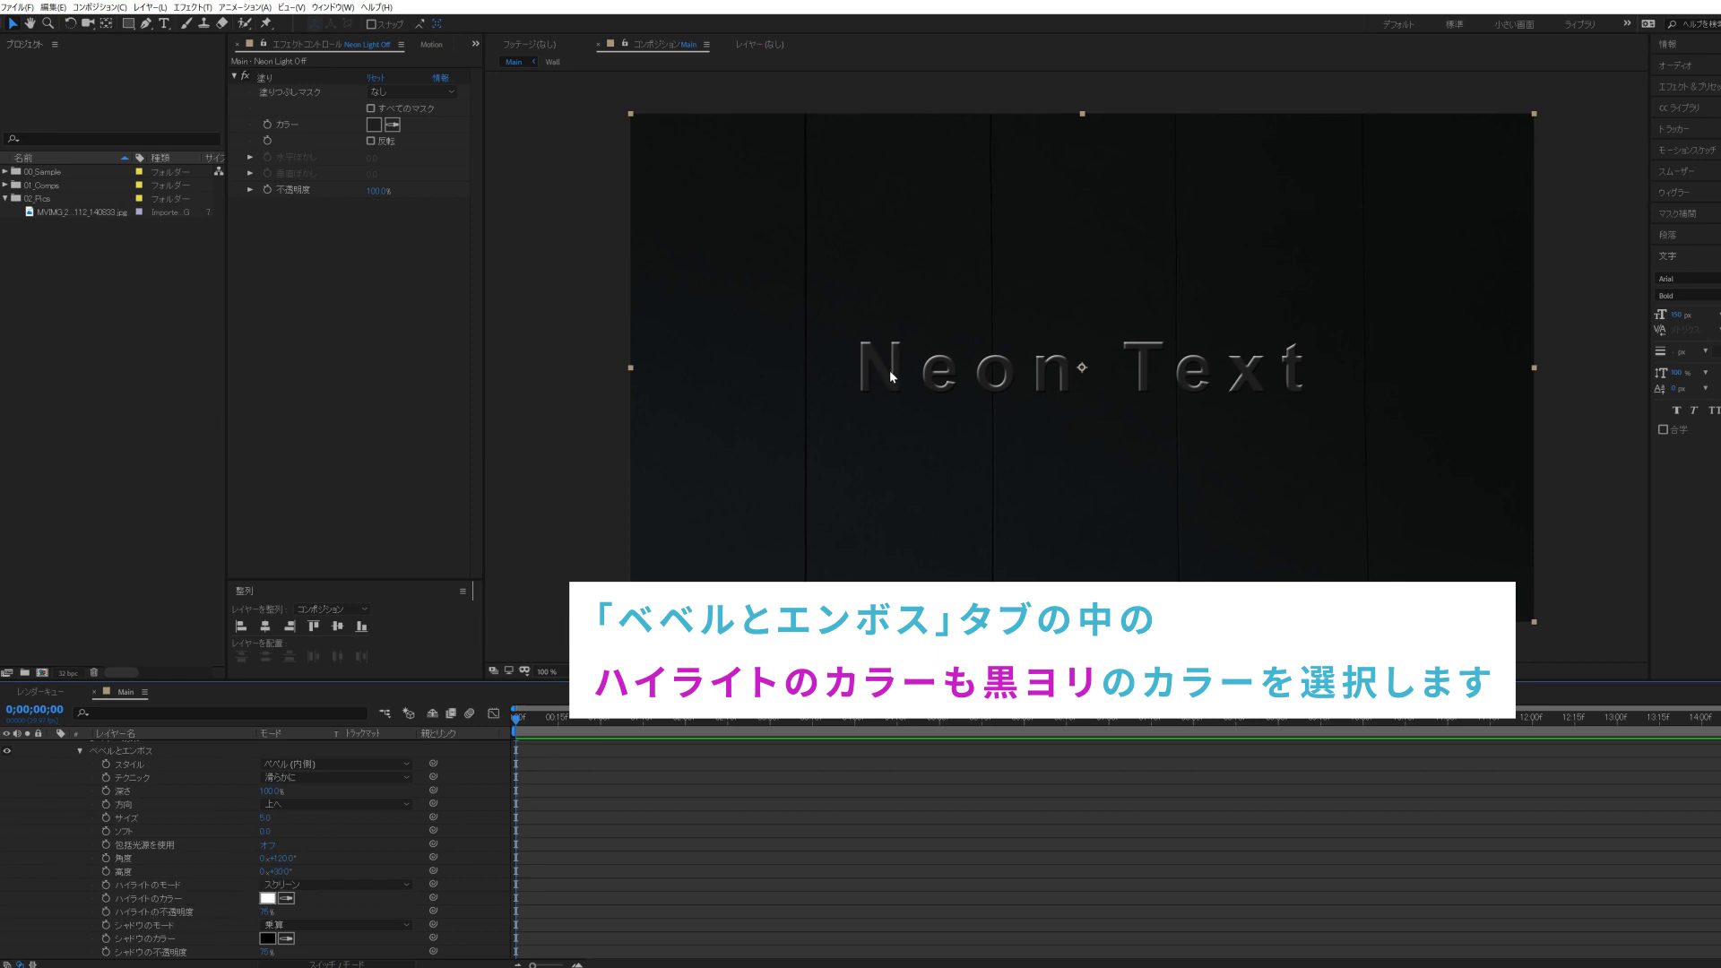
key("period")
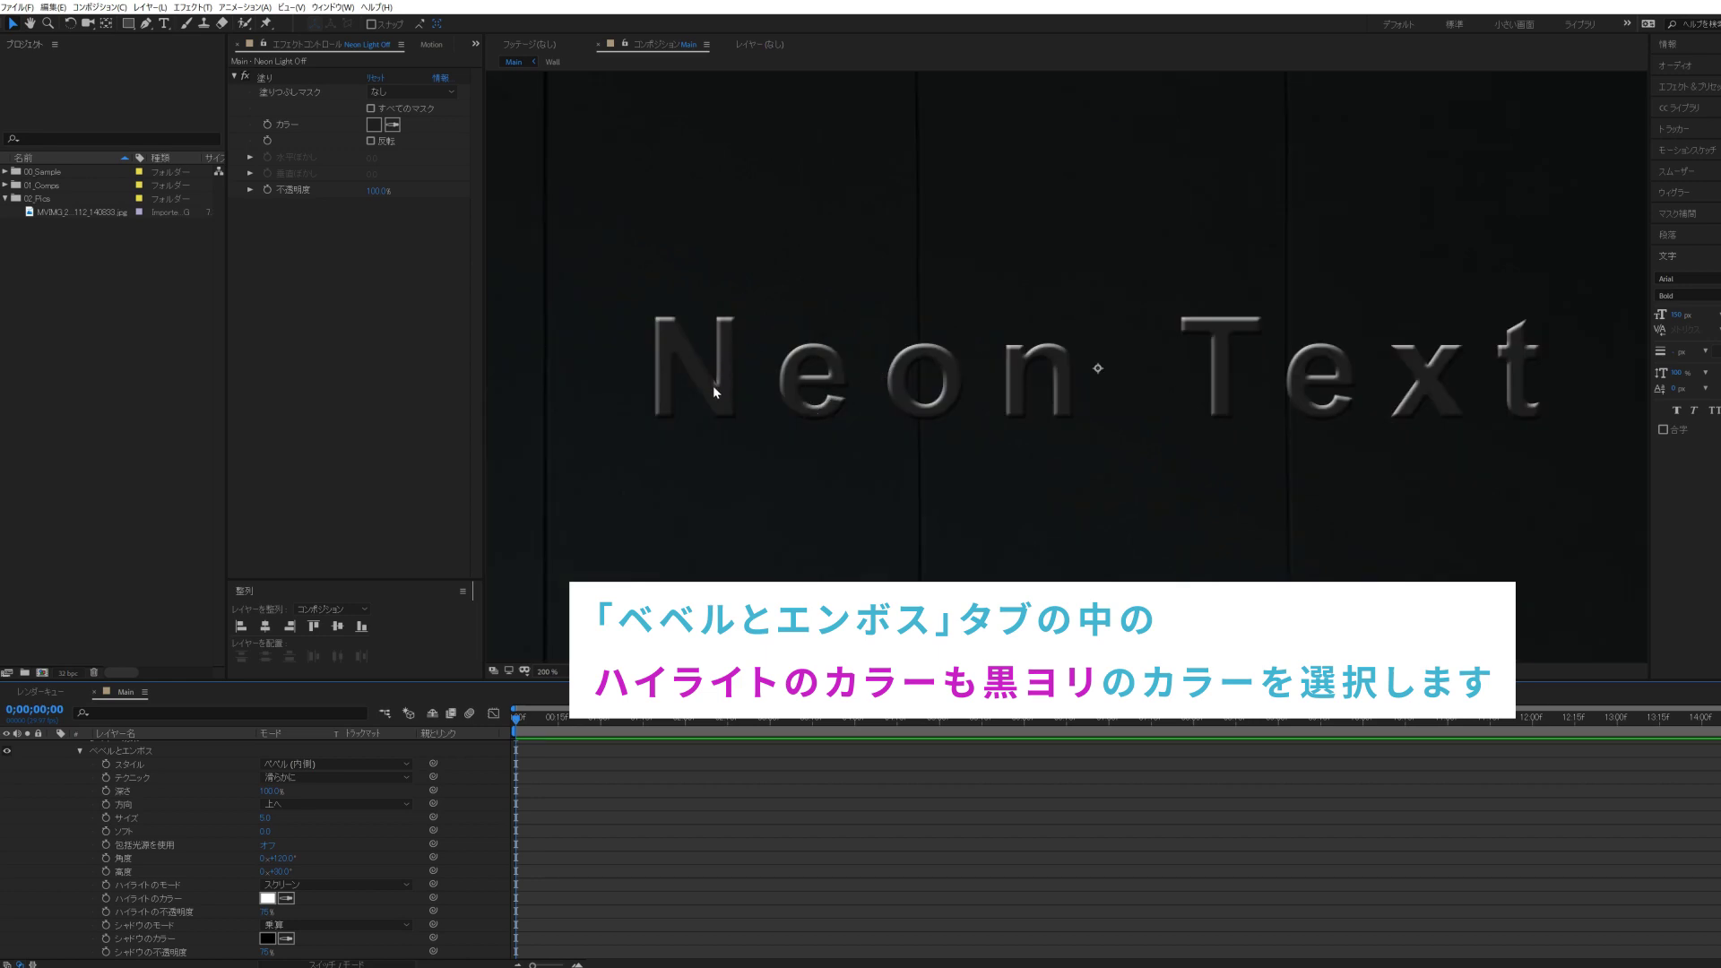
- Set the bevel highlight colour to dark grey 383838 with 50% opacity
left_click(266, 900)
left_click(264, 390)
left_click_drag(231, 397, 101, 476)
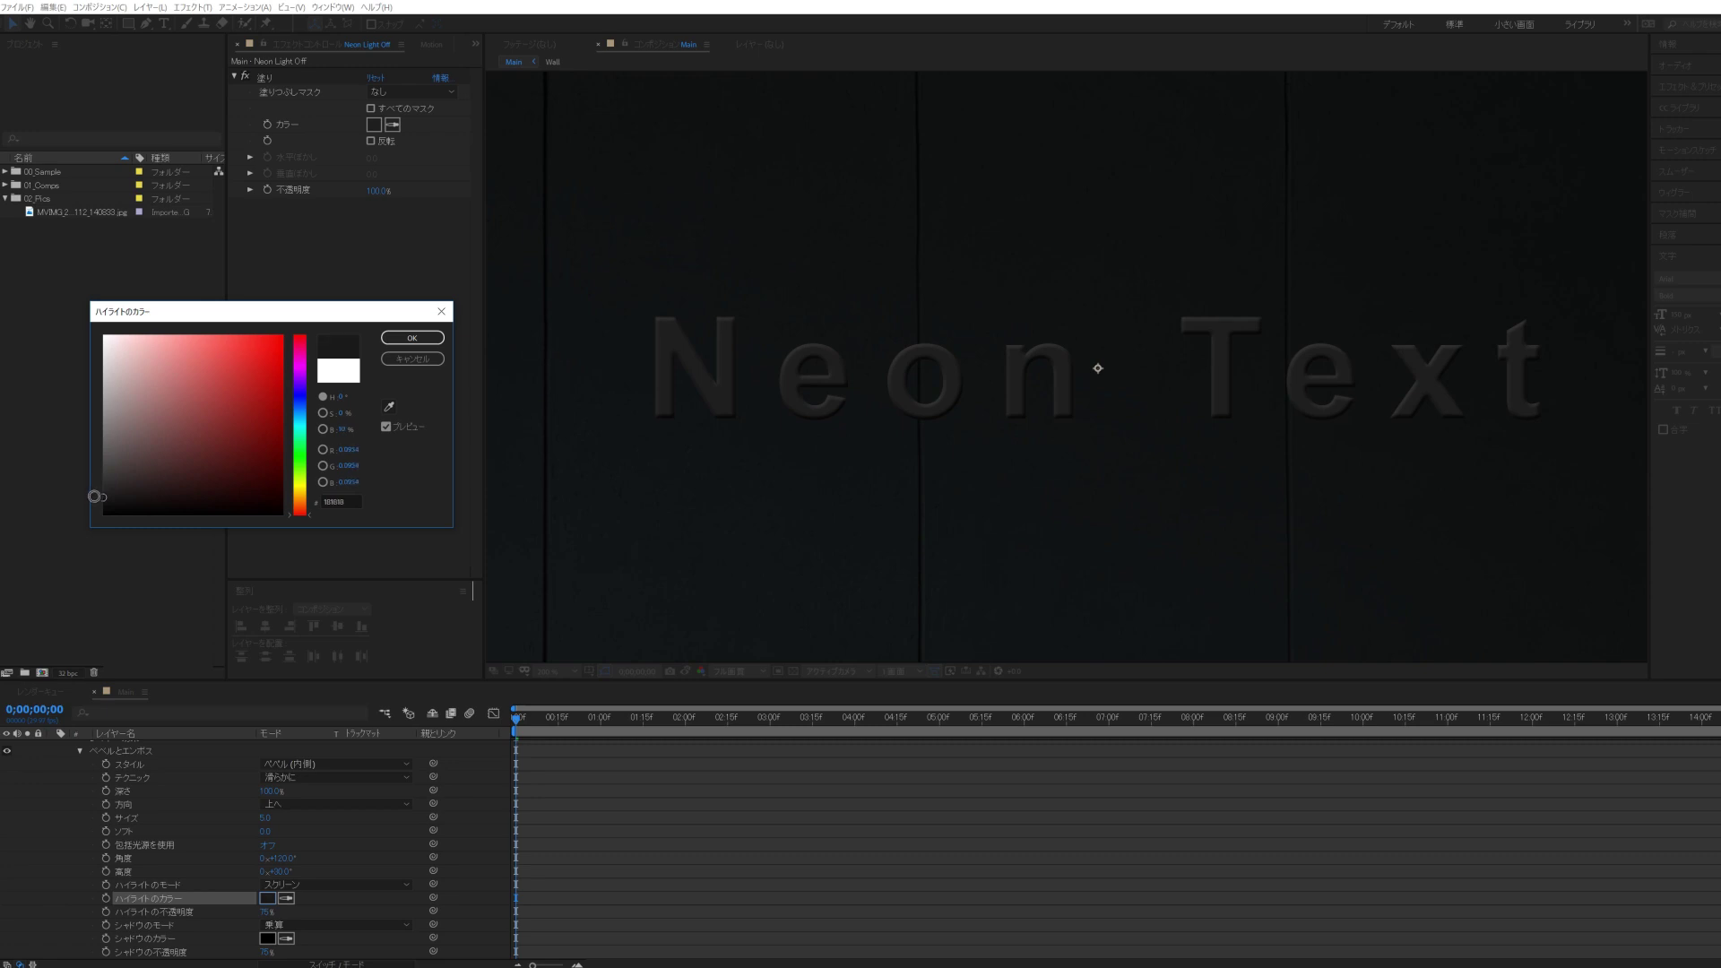
left_click(410, 341)
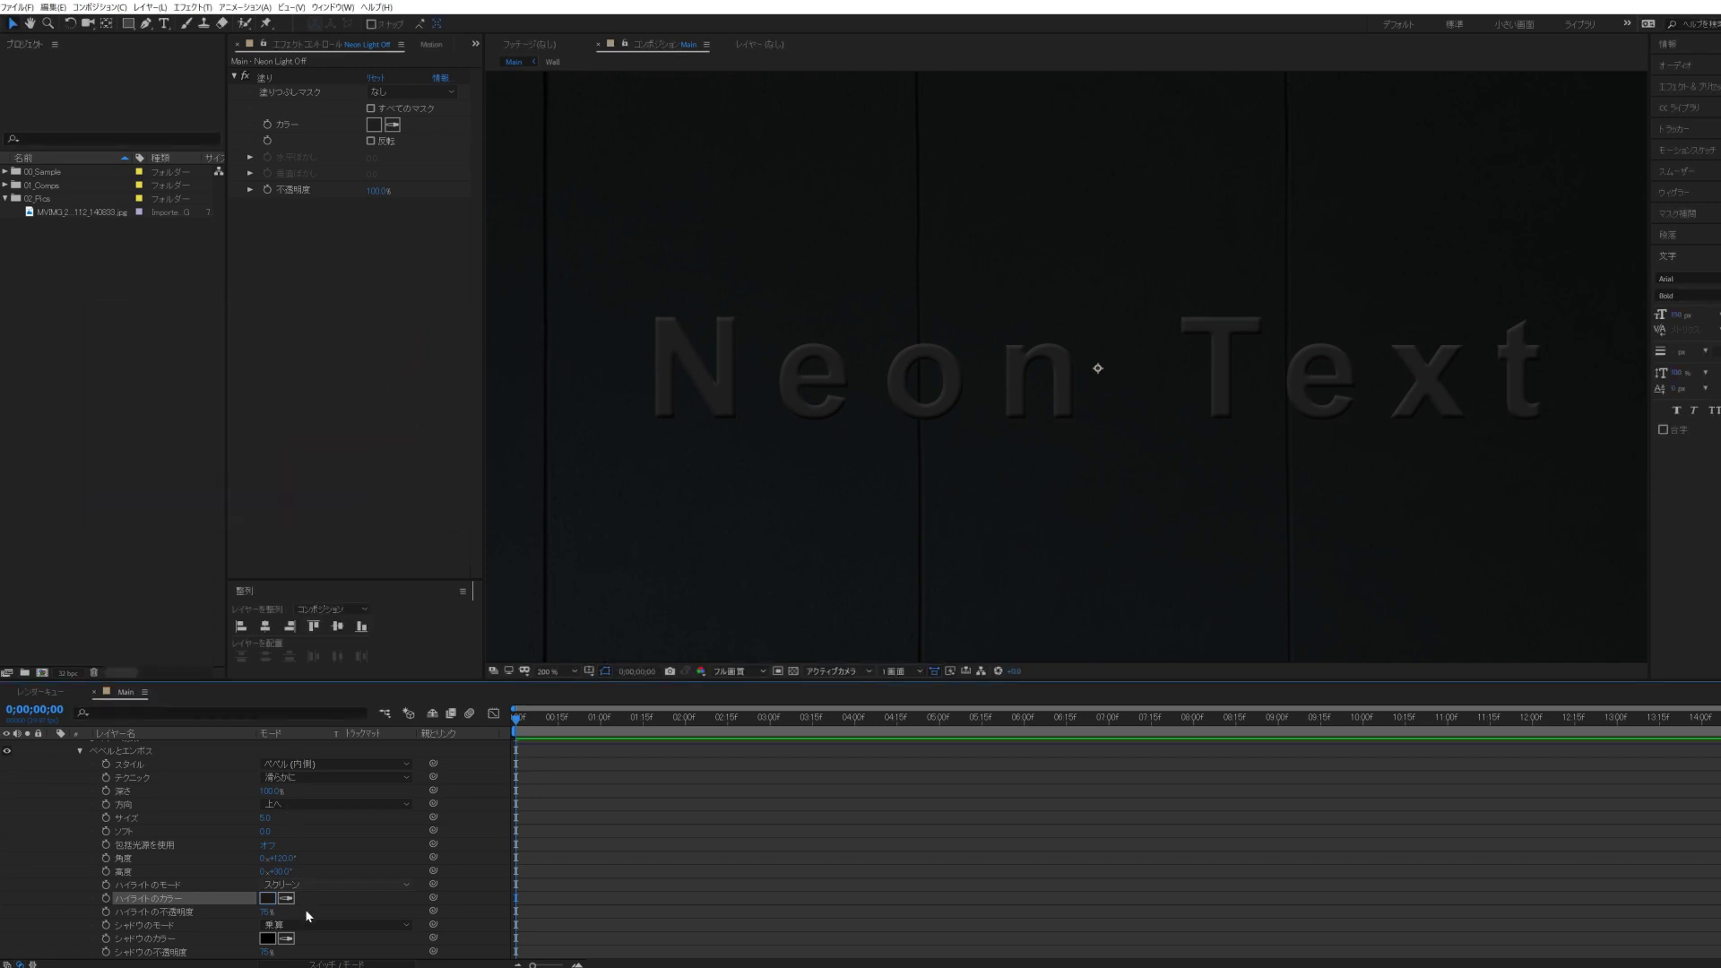
left_click(246, 913)
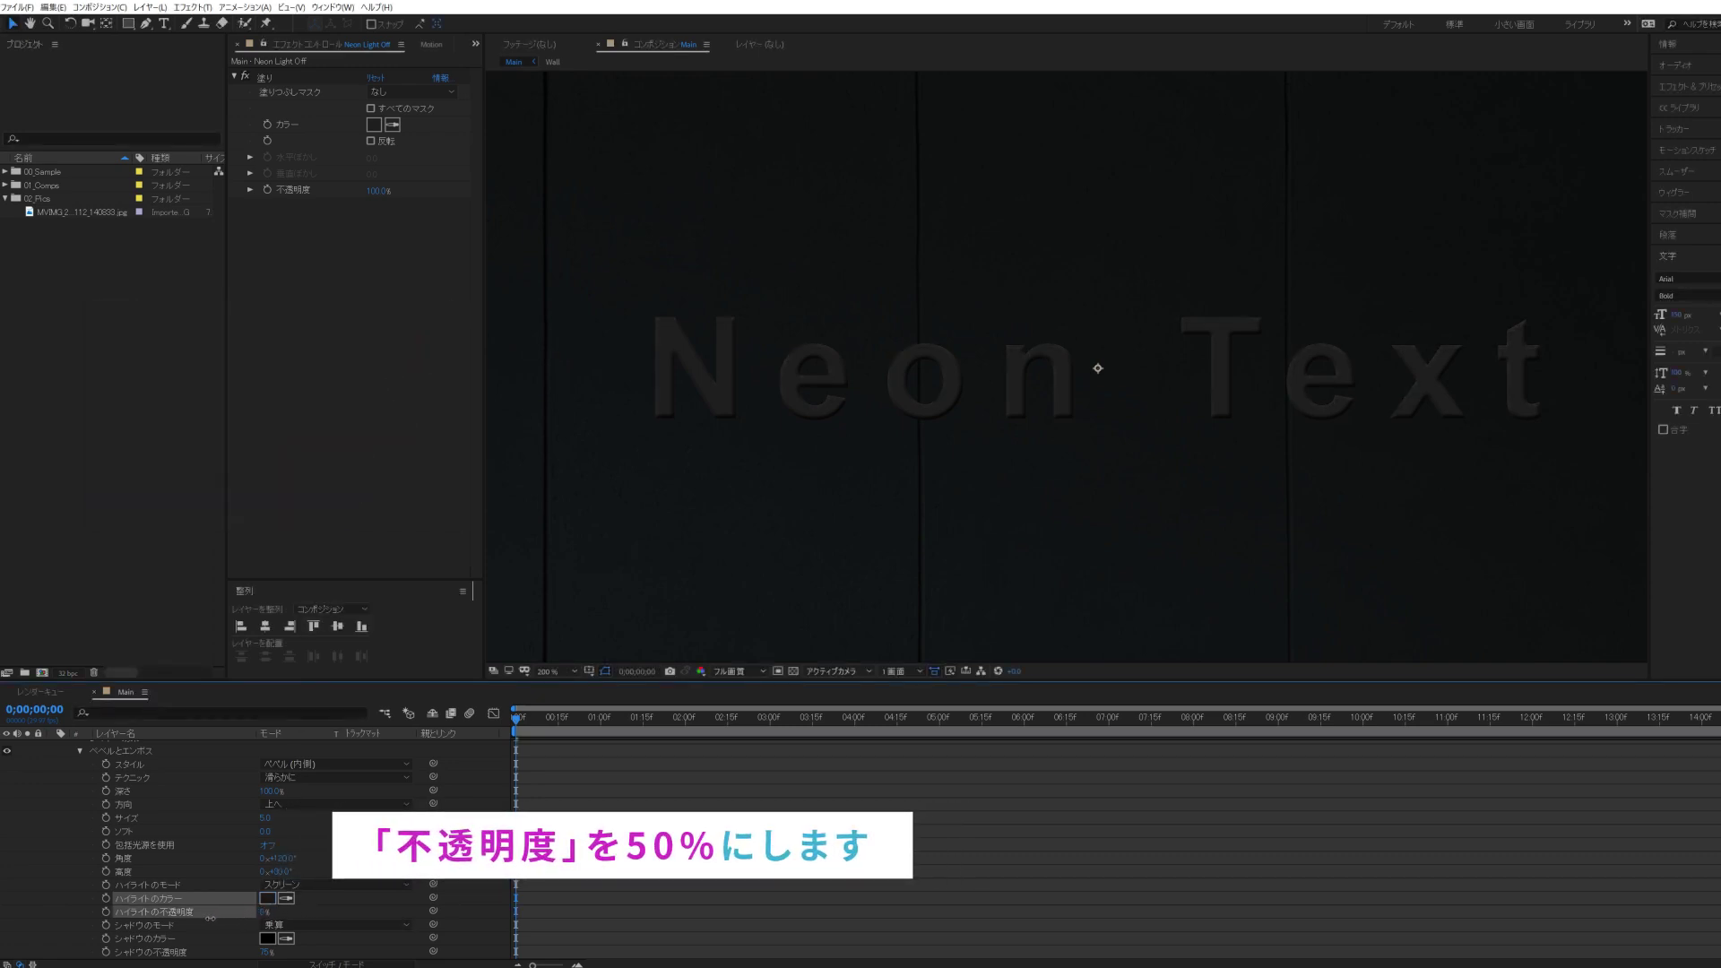
left_click(284, 913)
type("50")
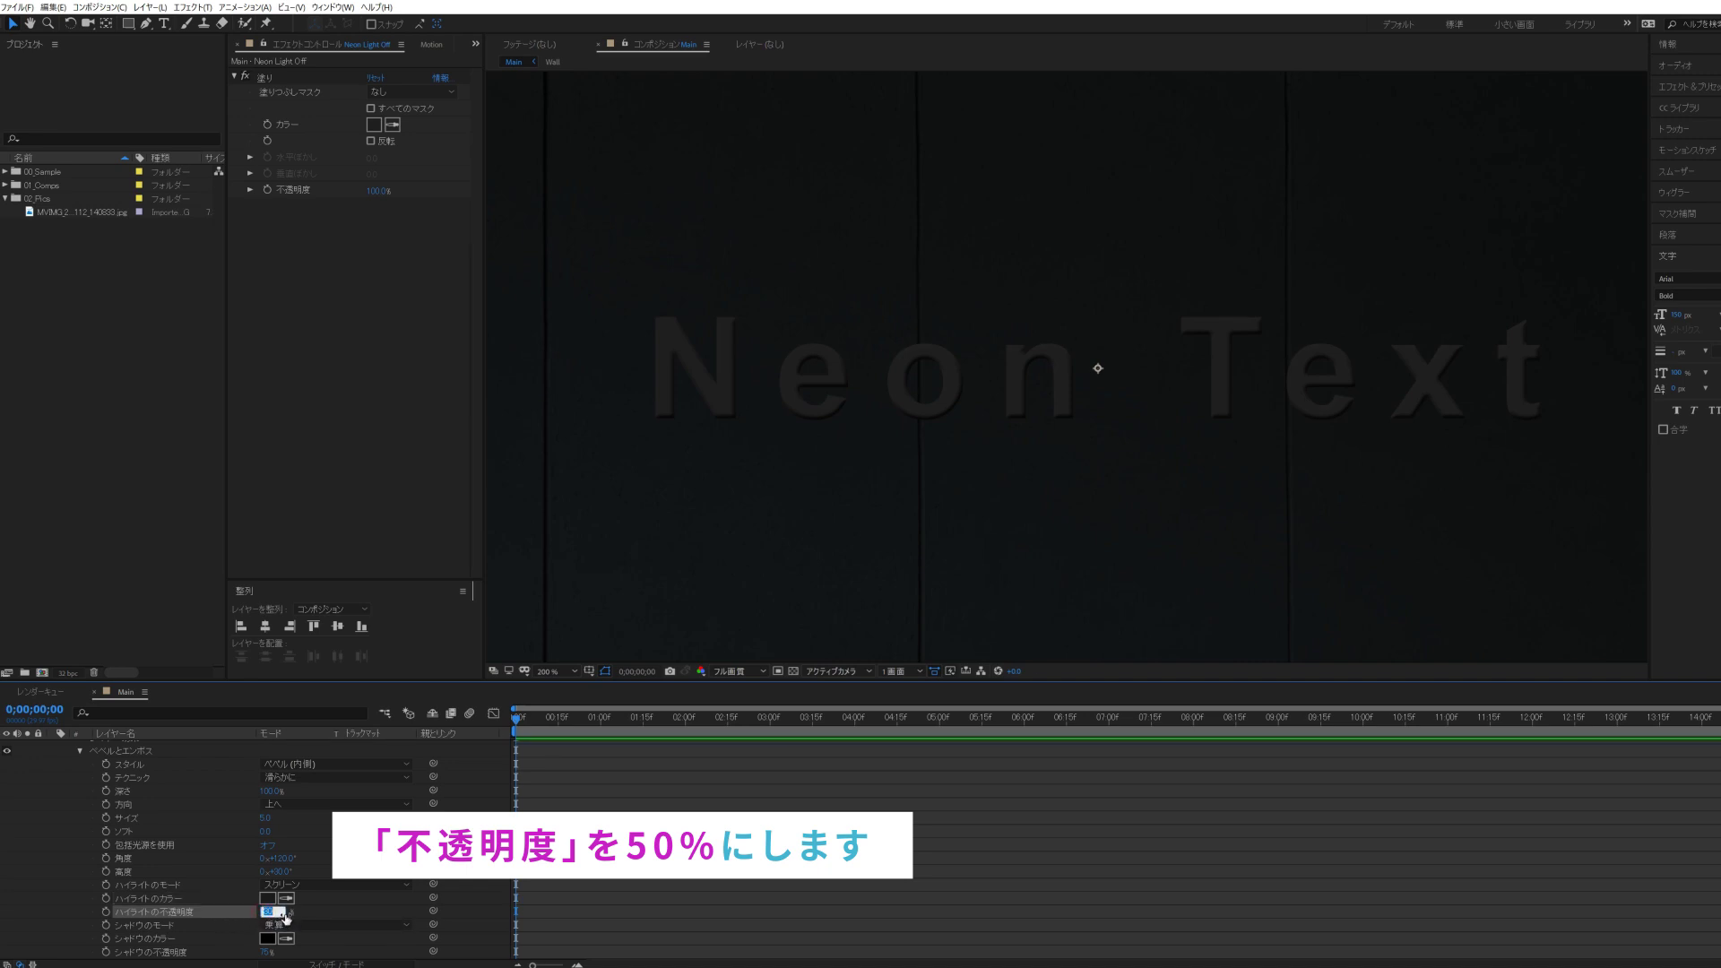
left_click(326, 911)
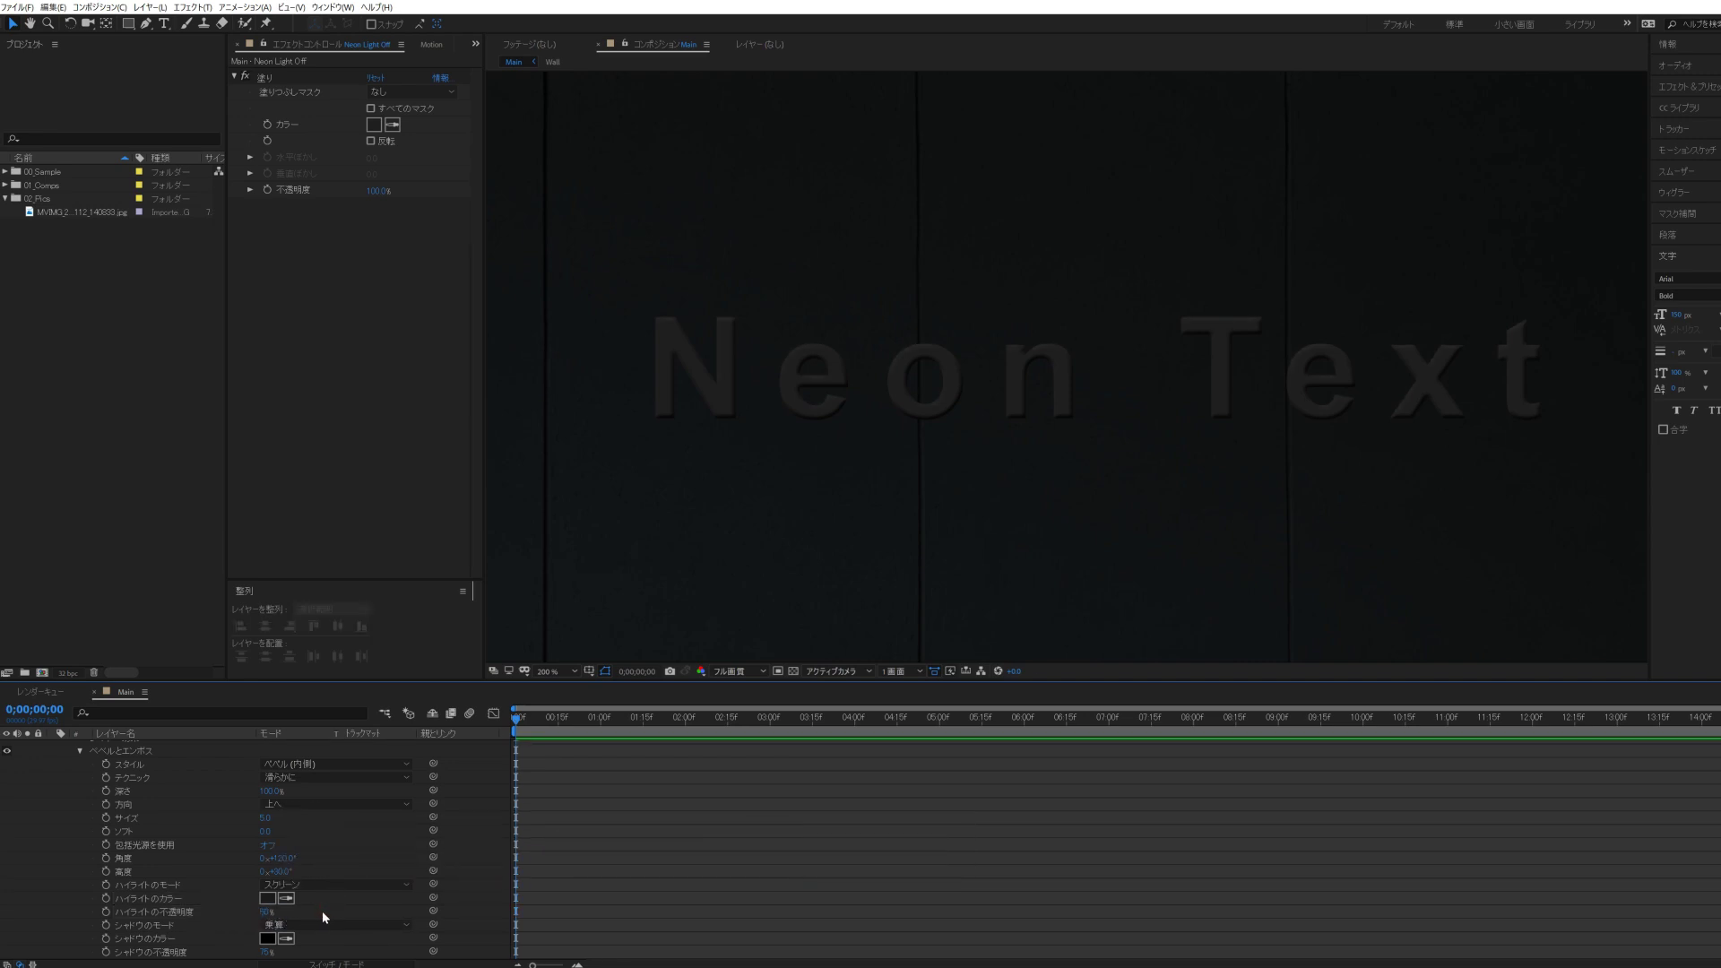
key("comma")
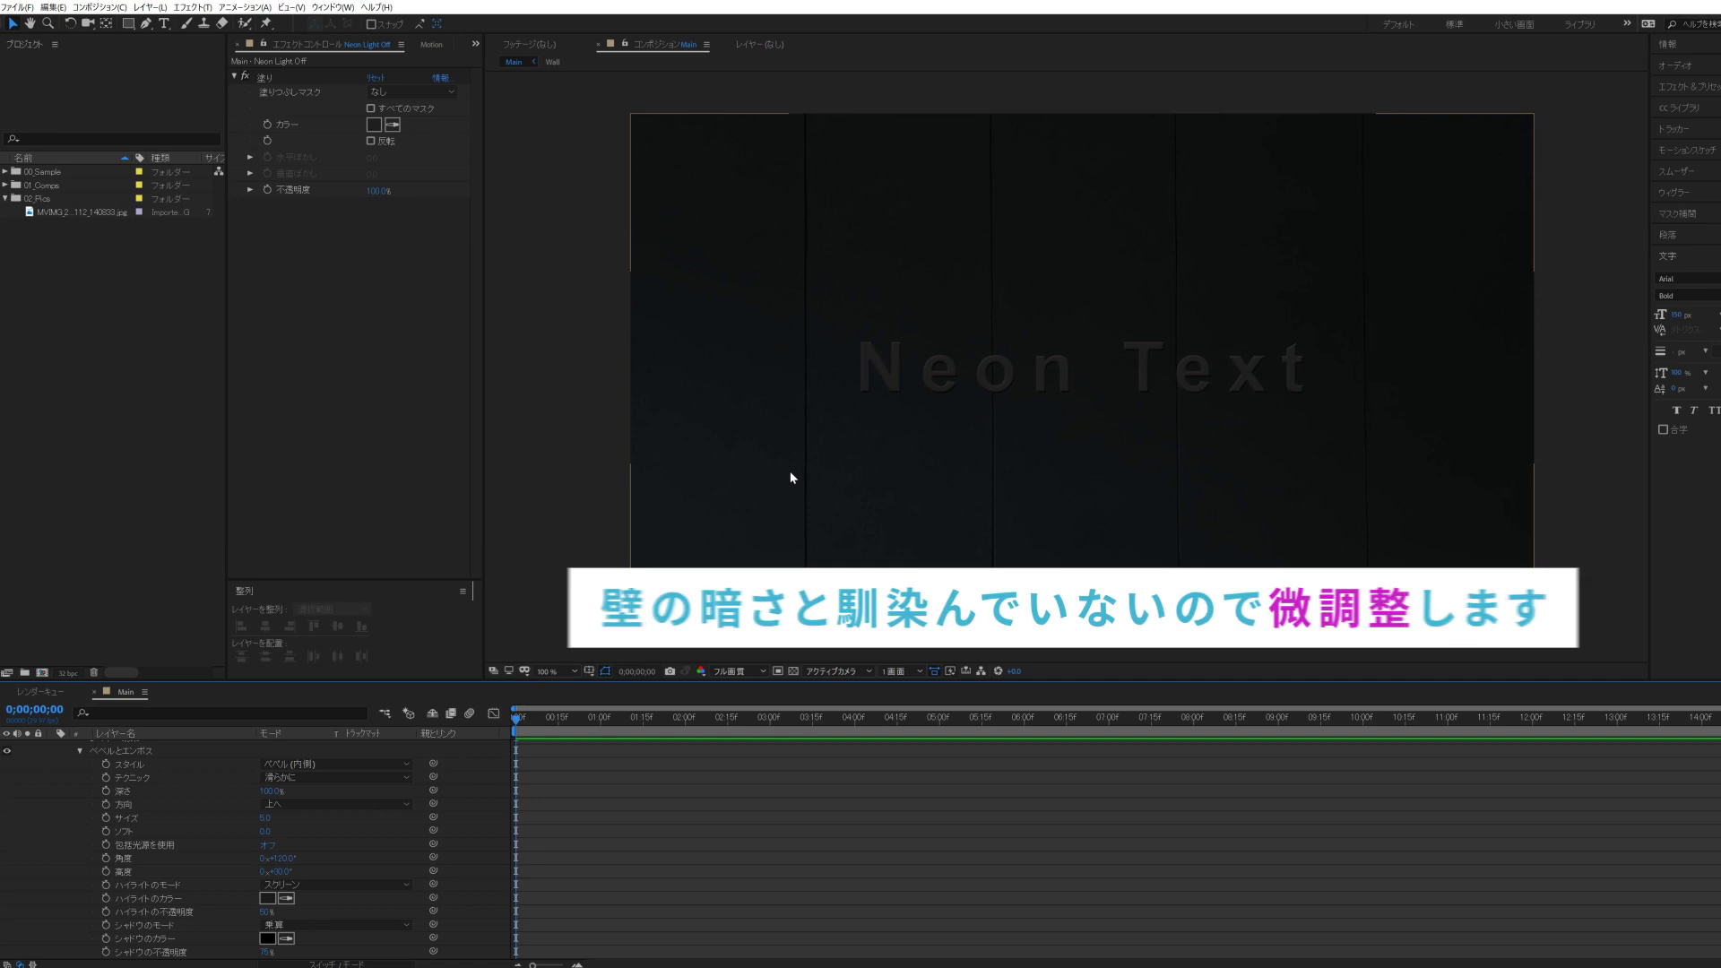
- Darken the Fill effect colour to 121212
left_click(374, 124)
left_click_drag(103, 493, 95, 505)
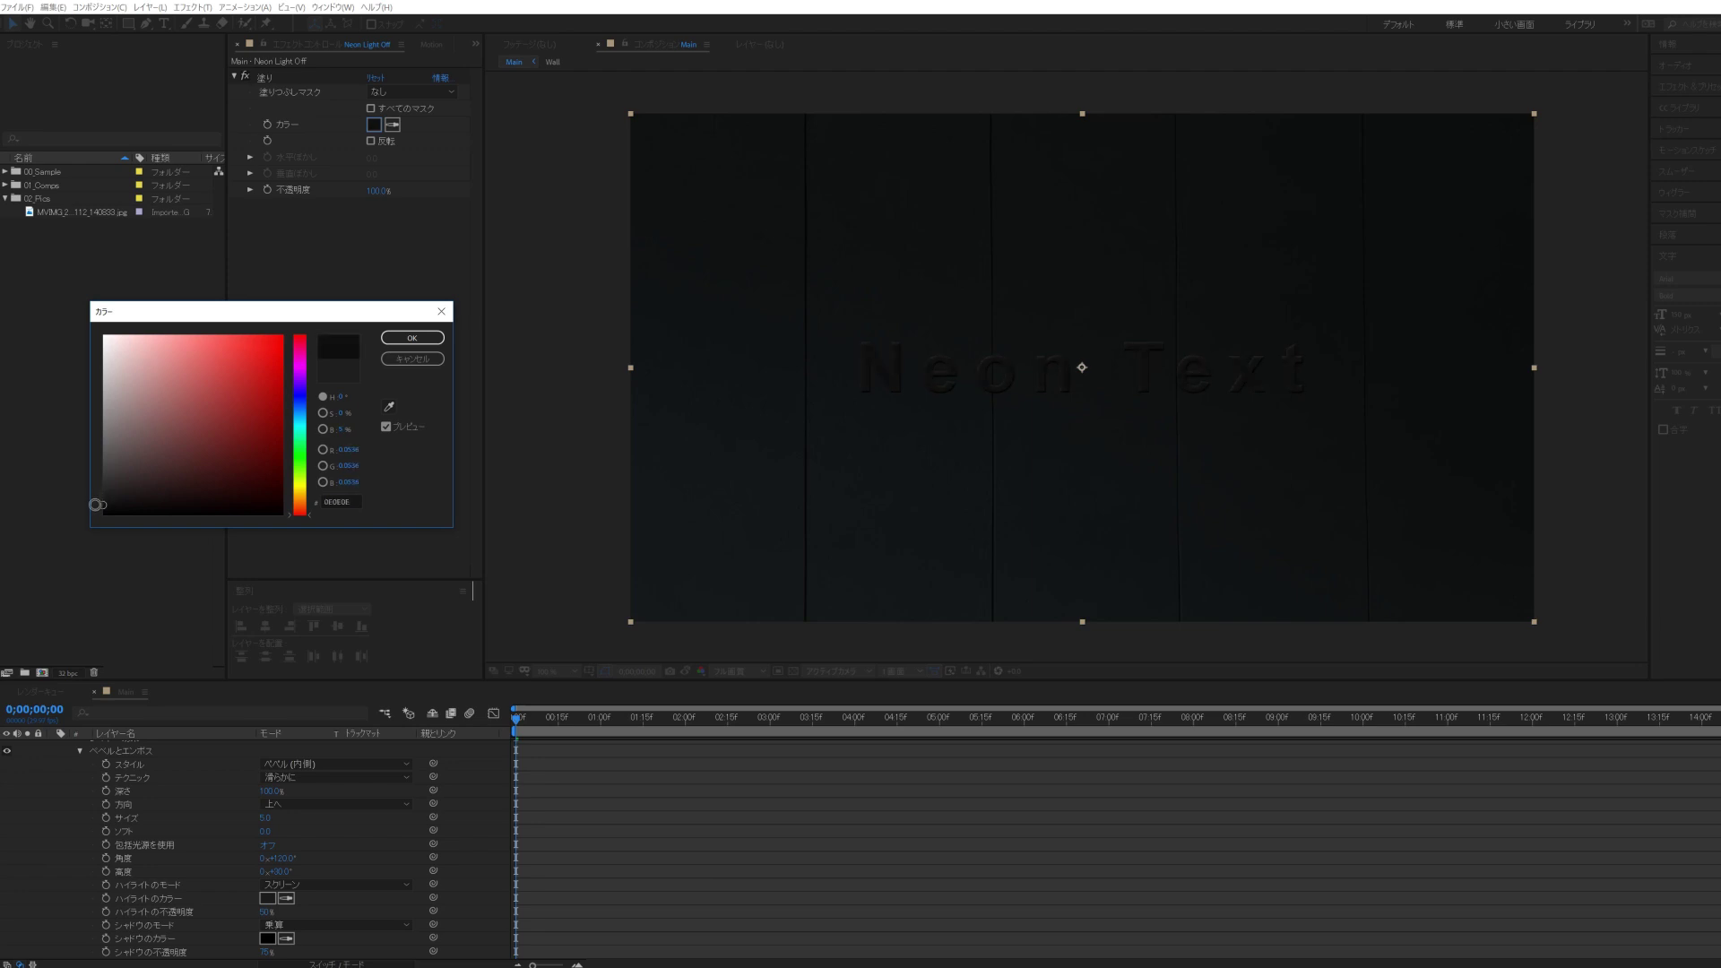
left_click(413, 337)
left_click(267, 898)
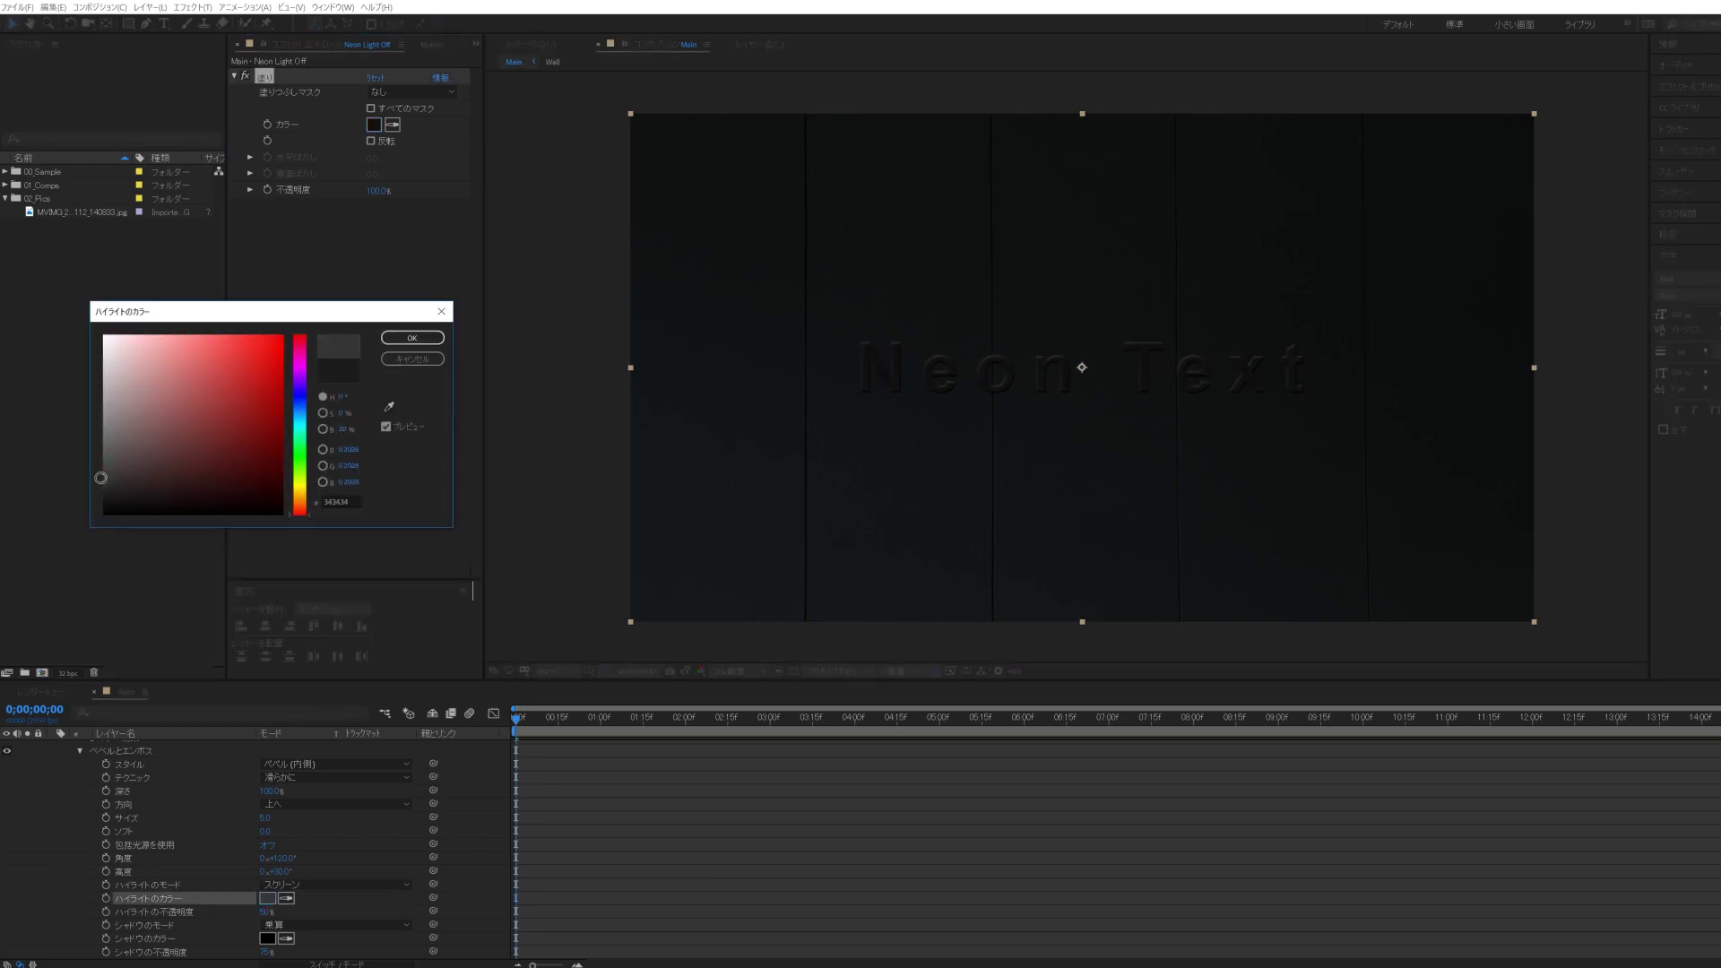
left_click(412, 337)
left_click(52, 760)
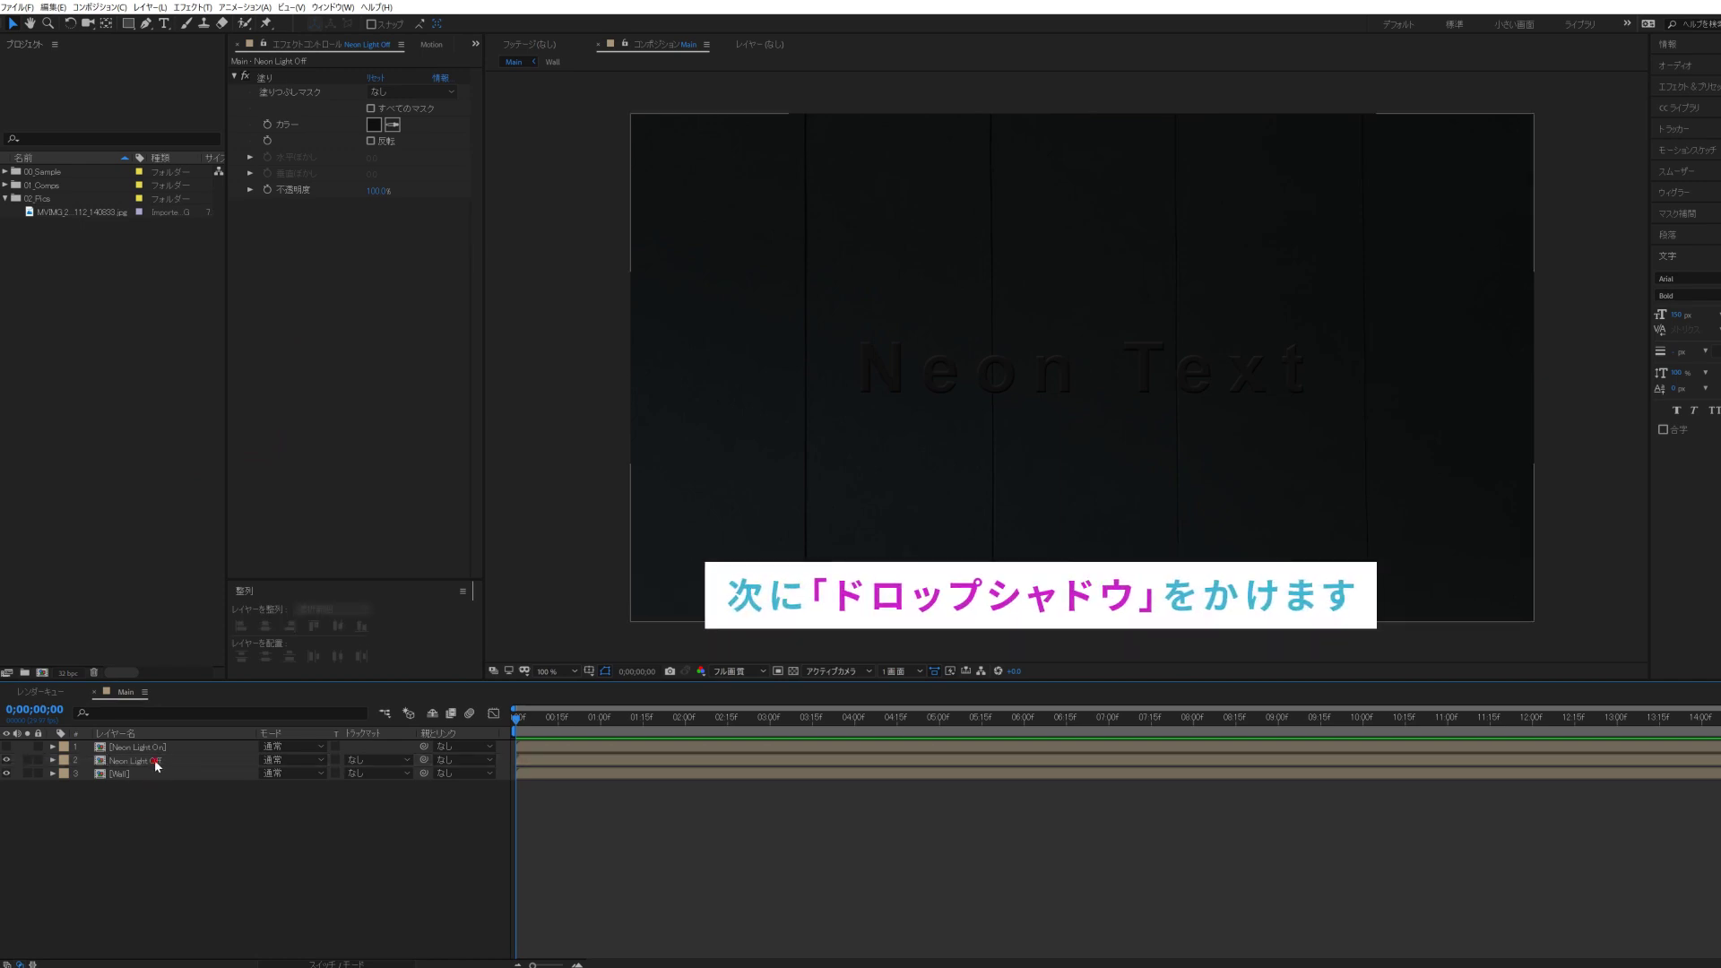
- Add a Drop Shadow to Neon Light Off with 30% opacity and distance 5
left_click(162, 8)
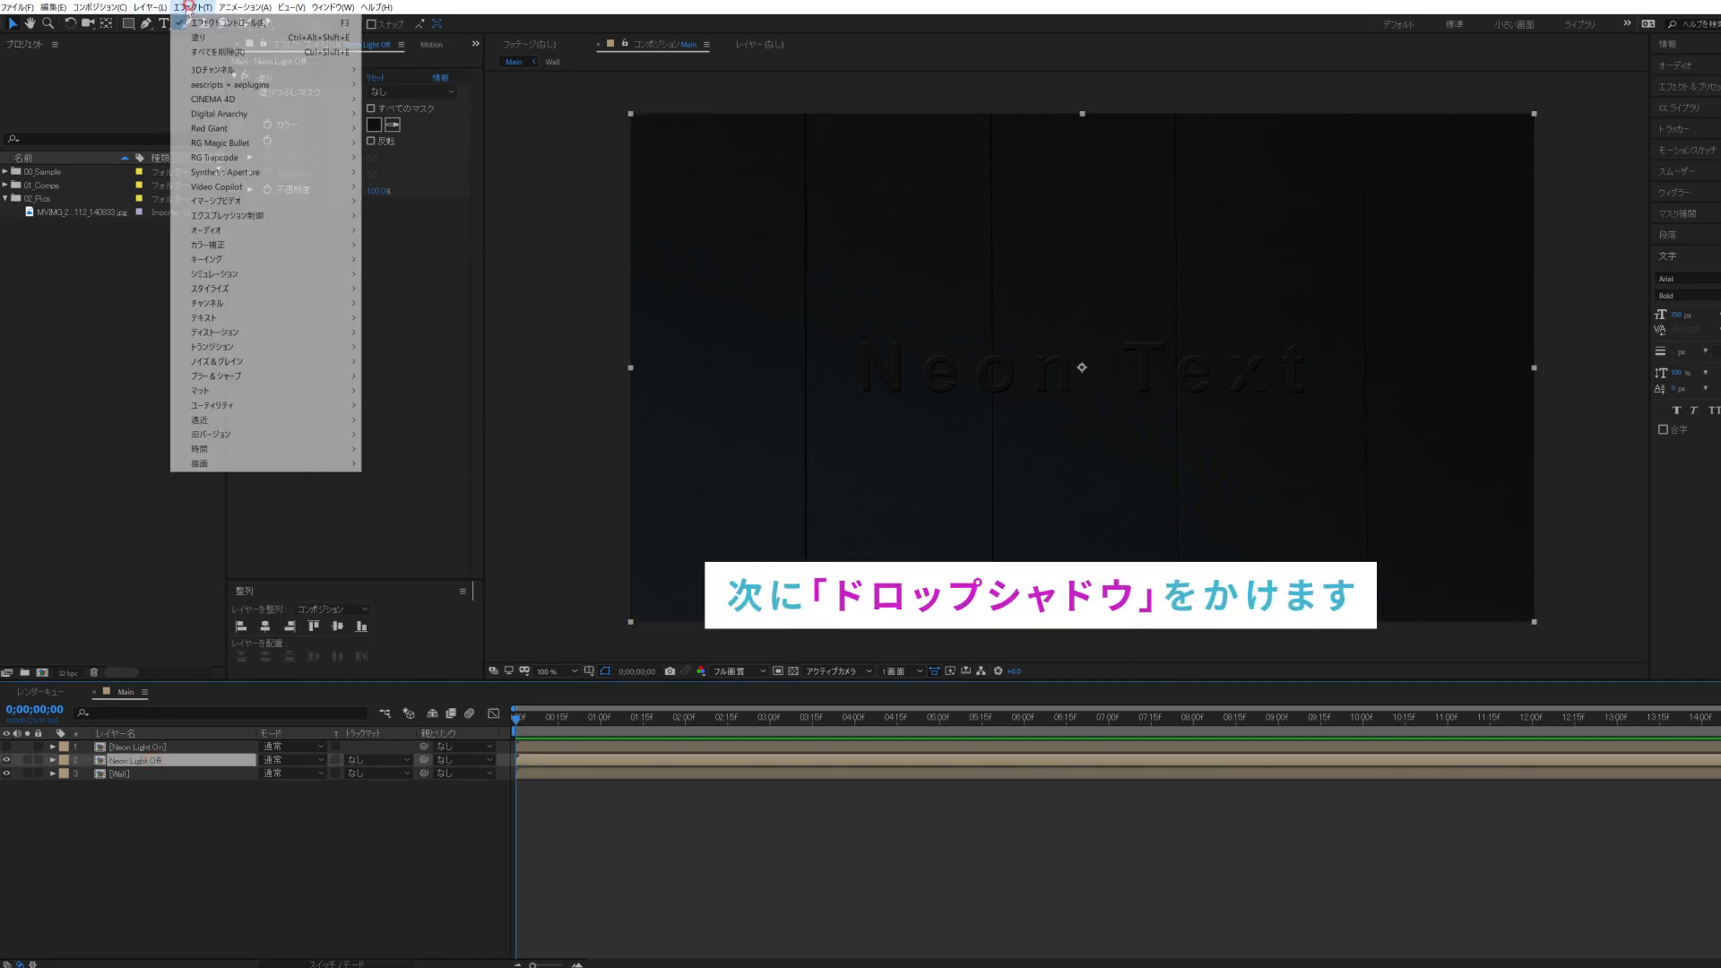
left_click(243, 420)
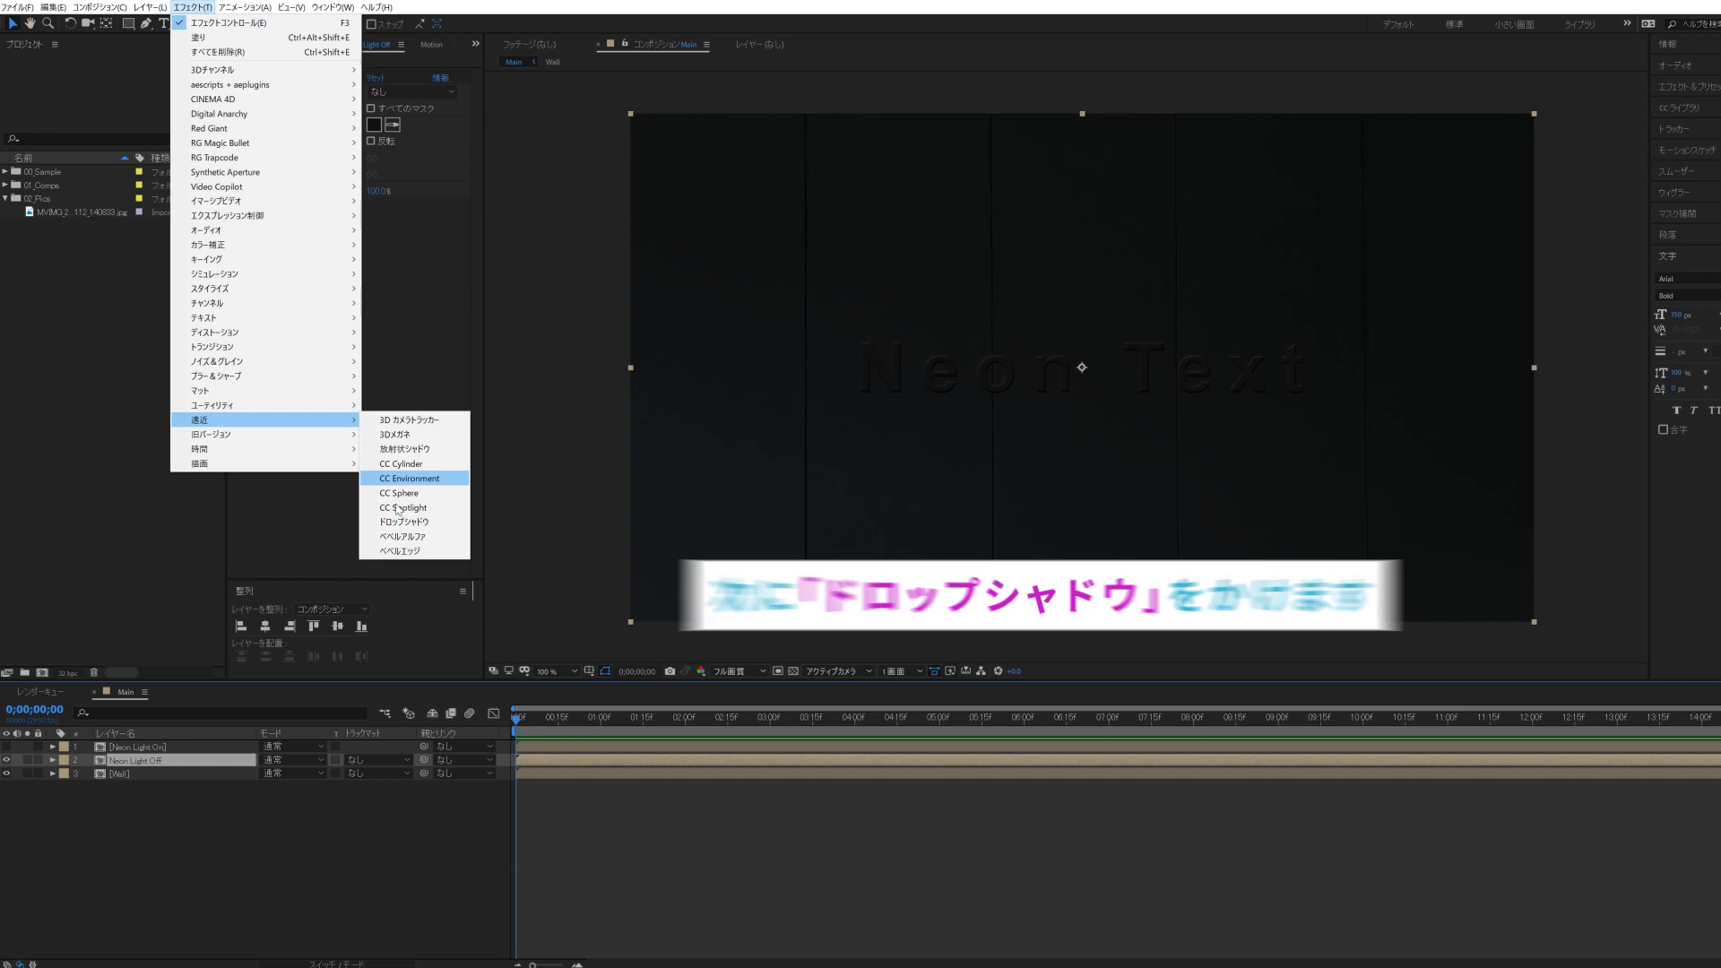
left_click(426, 524)
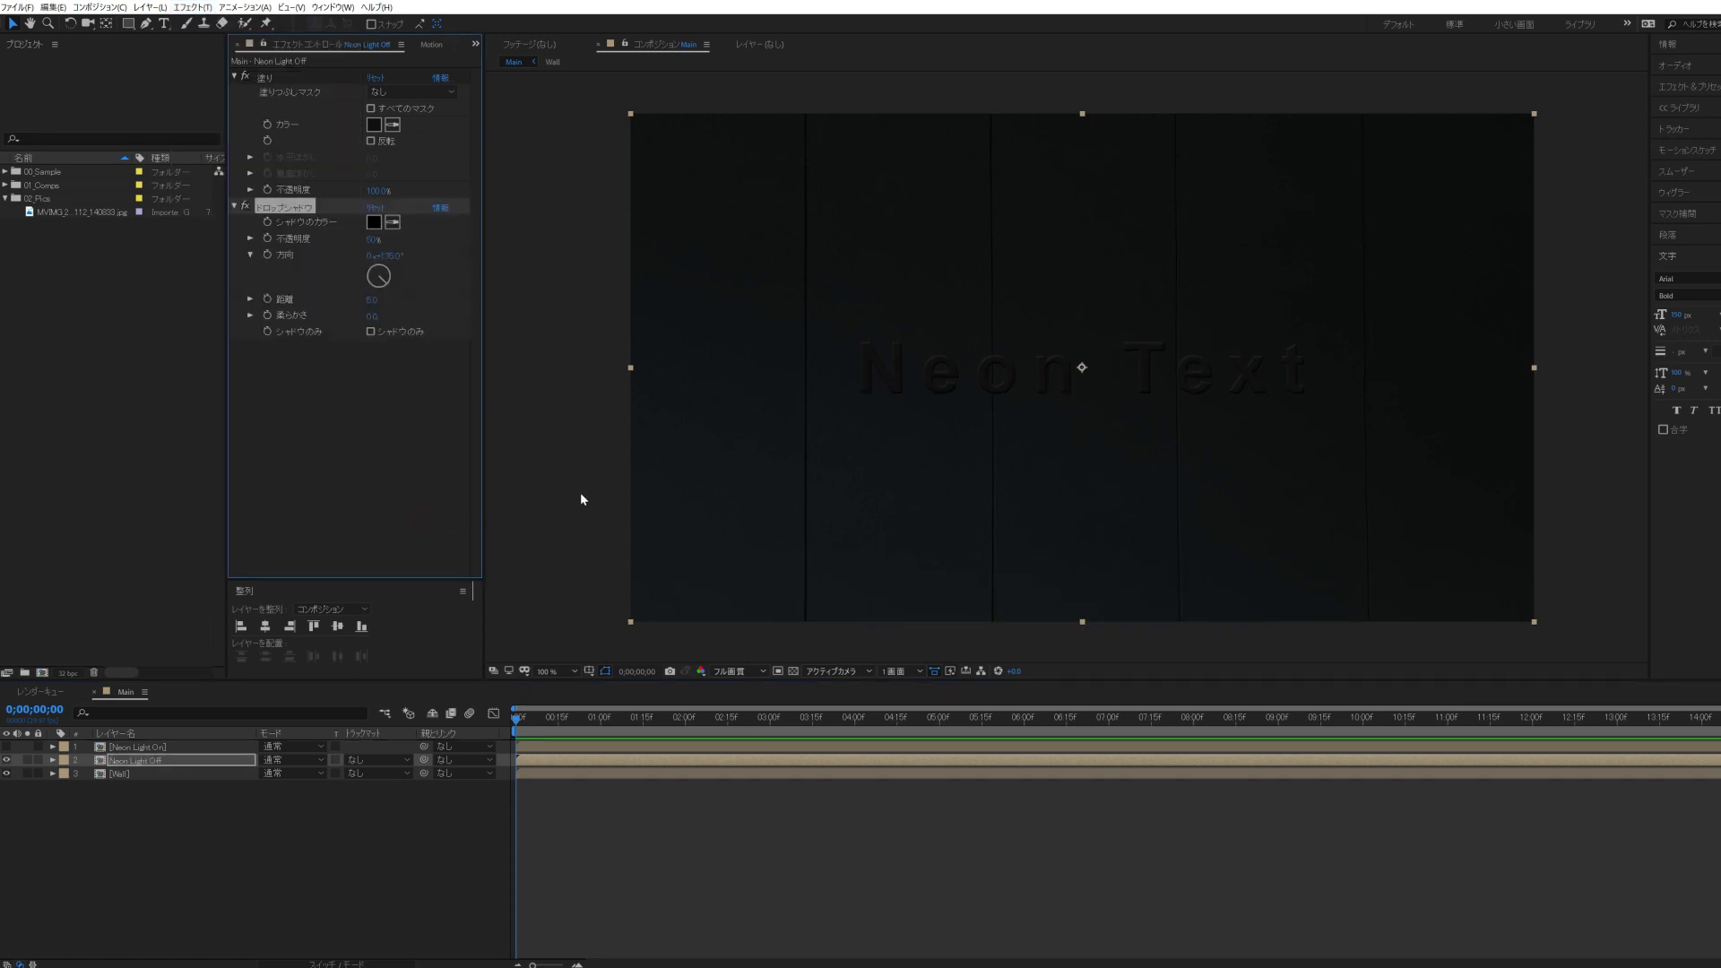
key("period")
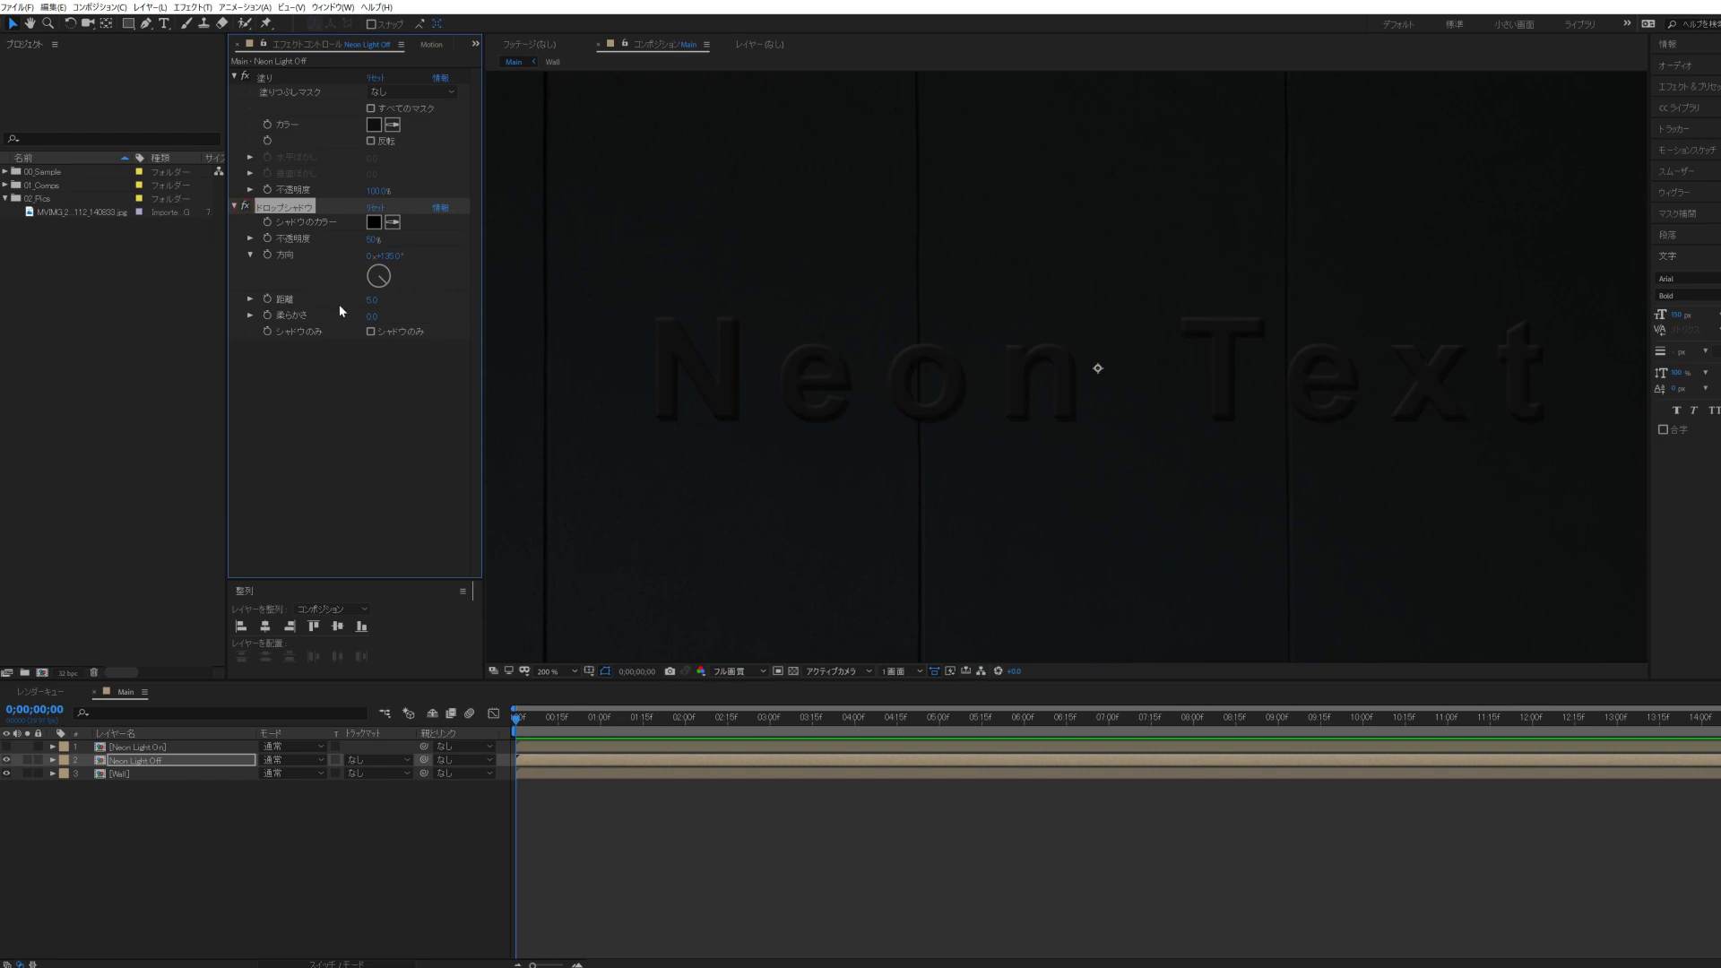
left_click(375, 239)
type("30")
key("Return")
left_click_drag(371, 300, 381, 300)
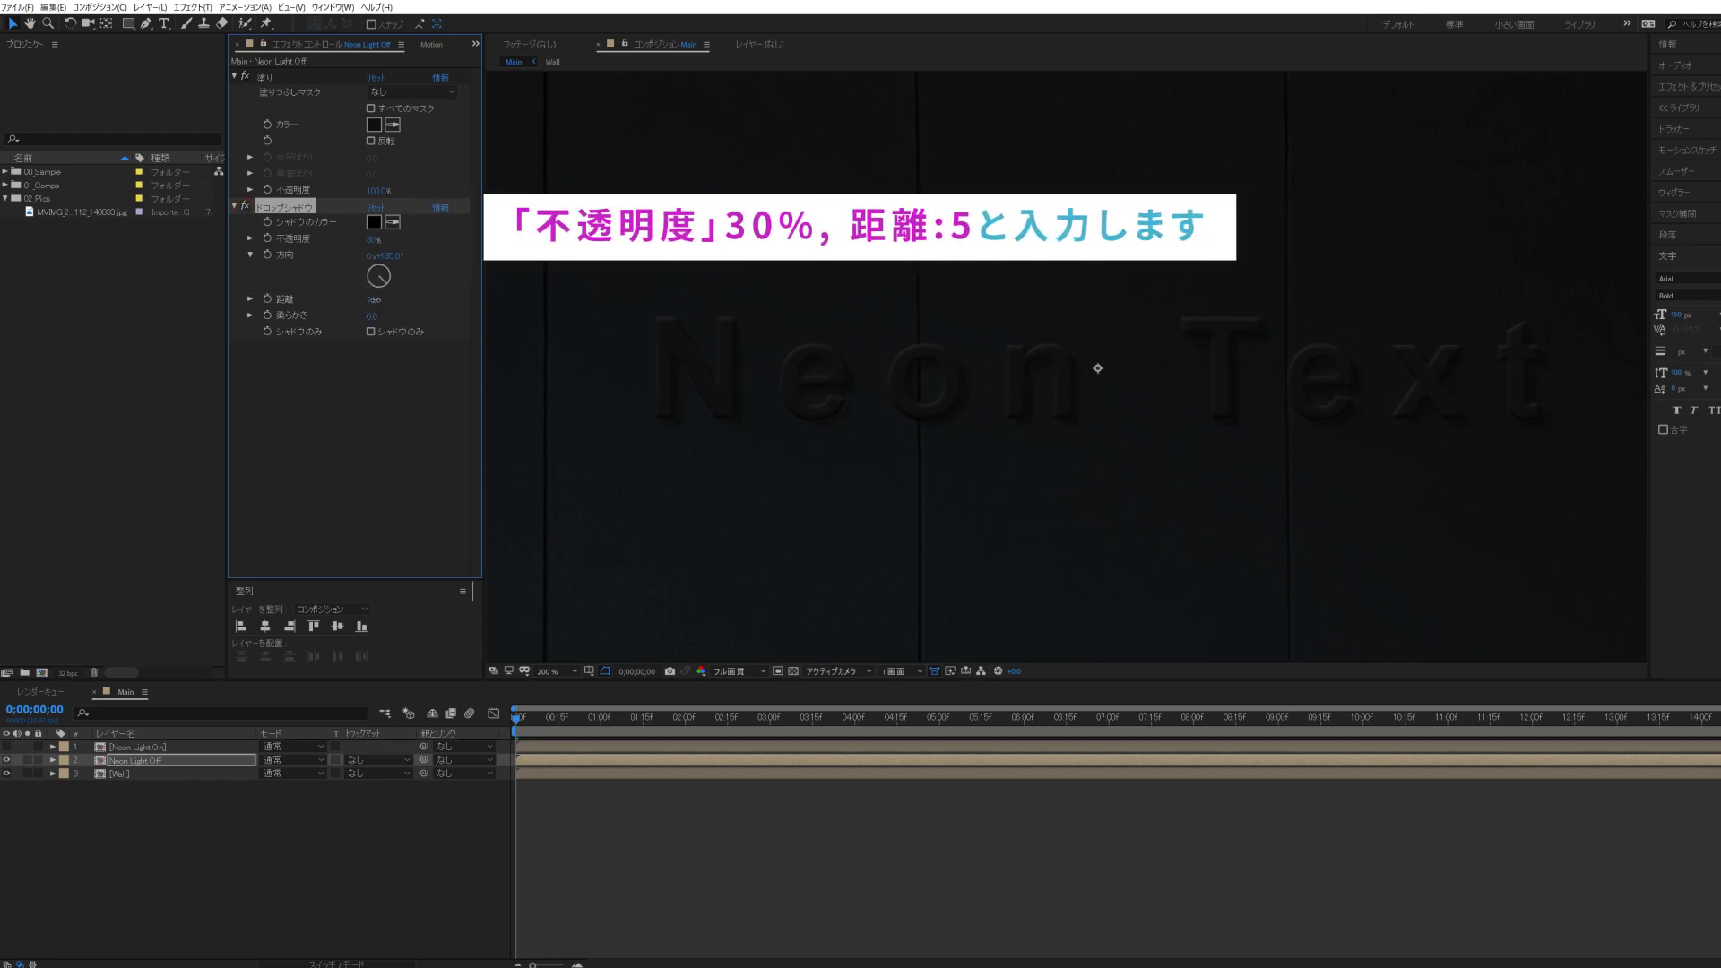
left_click(374, 301)
type("5")
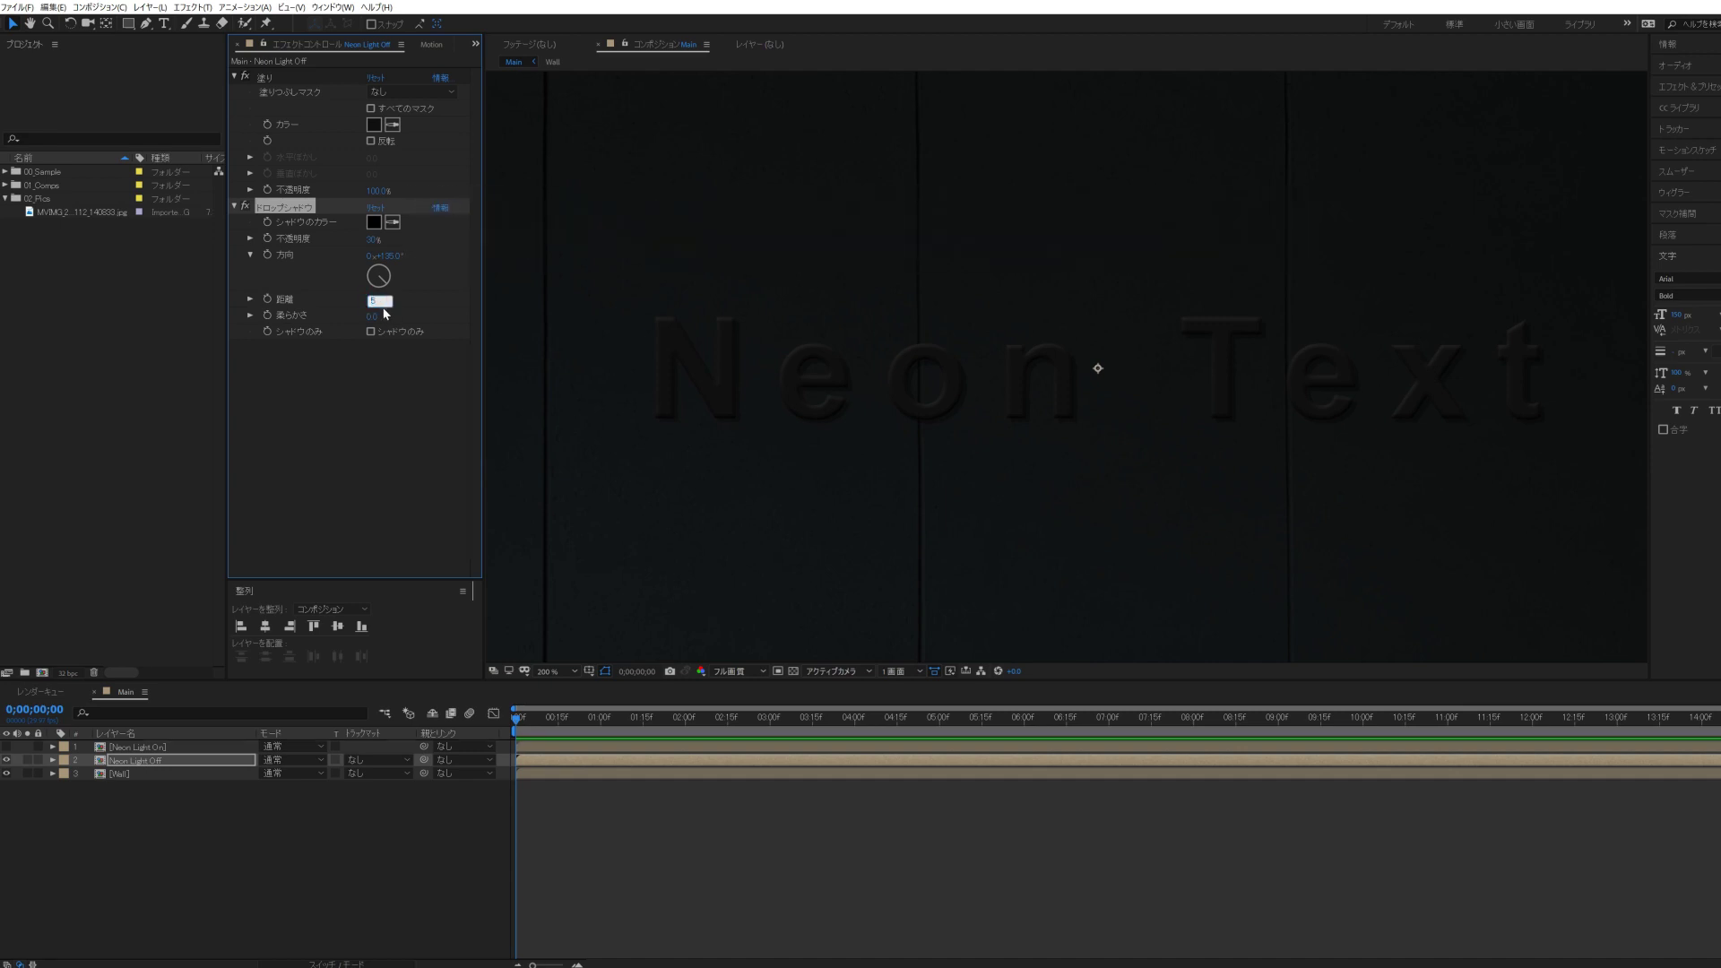
- Duplicate the Drop Shadow and set the copy to 15% opacity, distance 20, softness 15
left_click(281, 212)
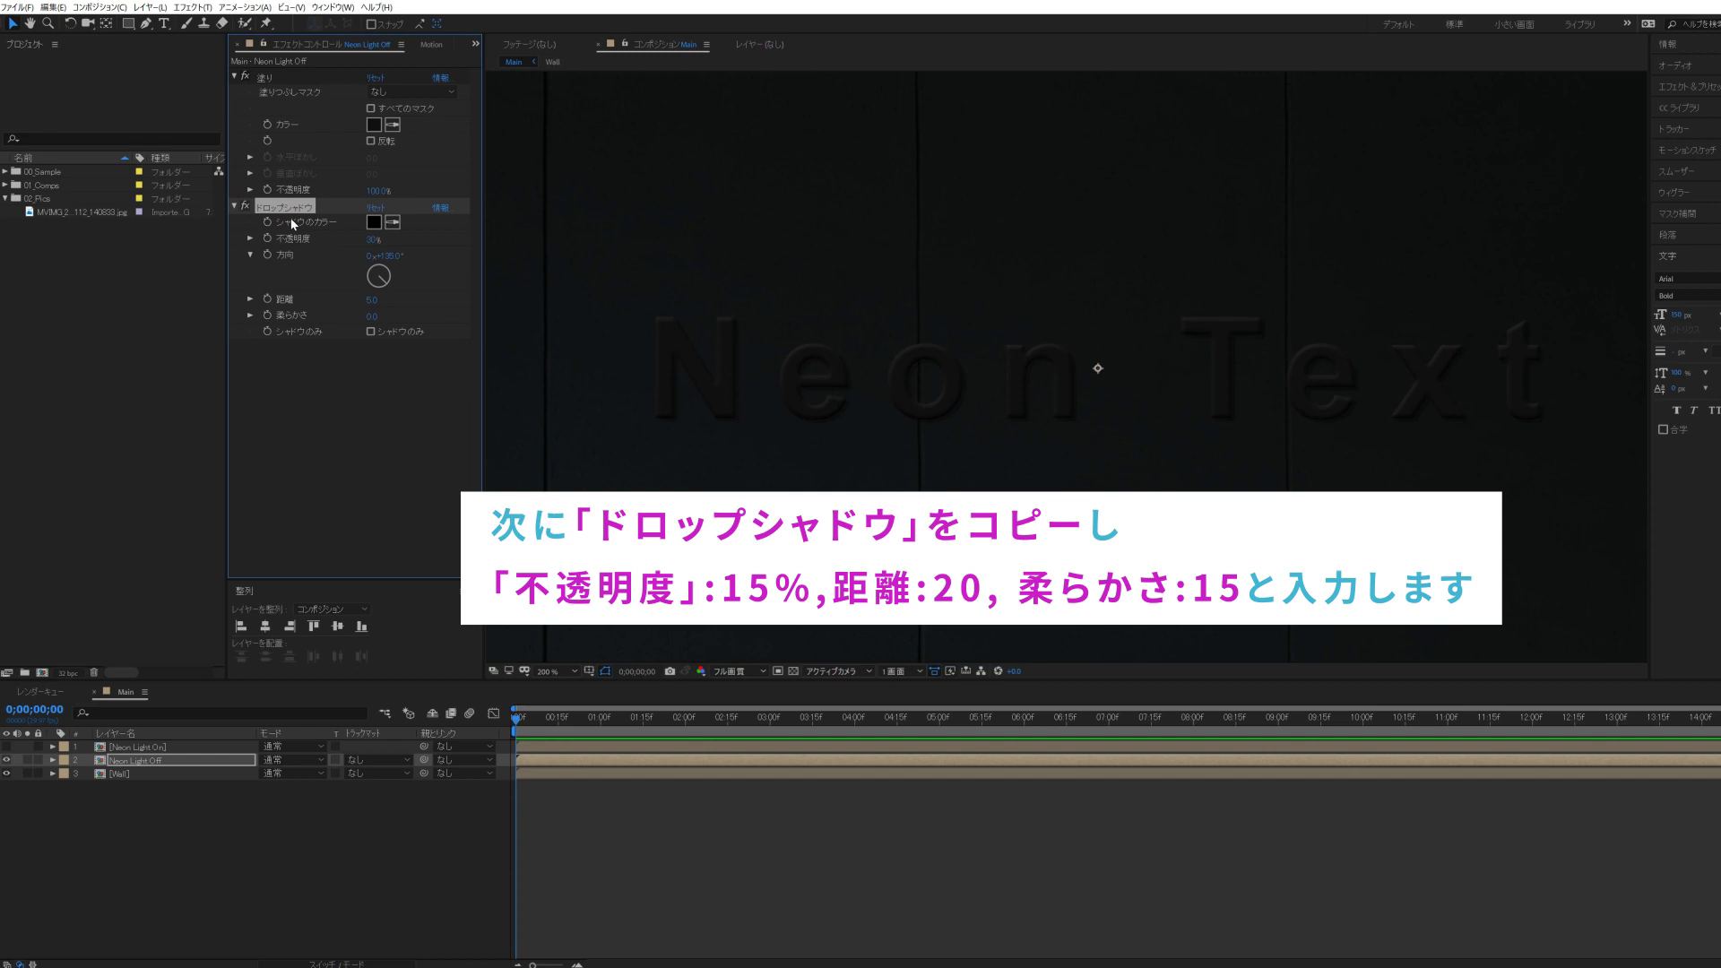
key("ctrl+d")
left_click(374, 382)
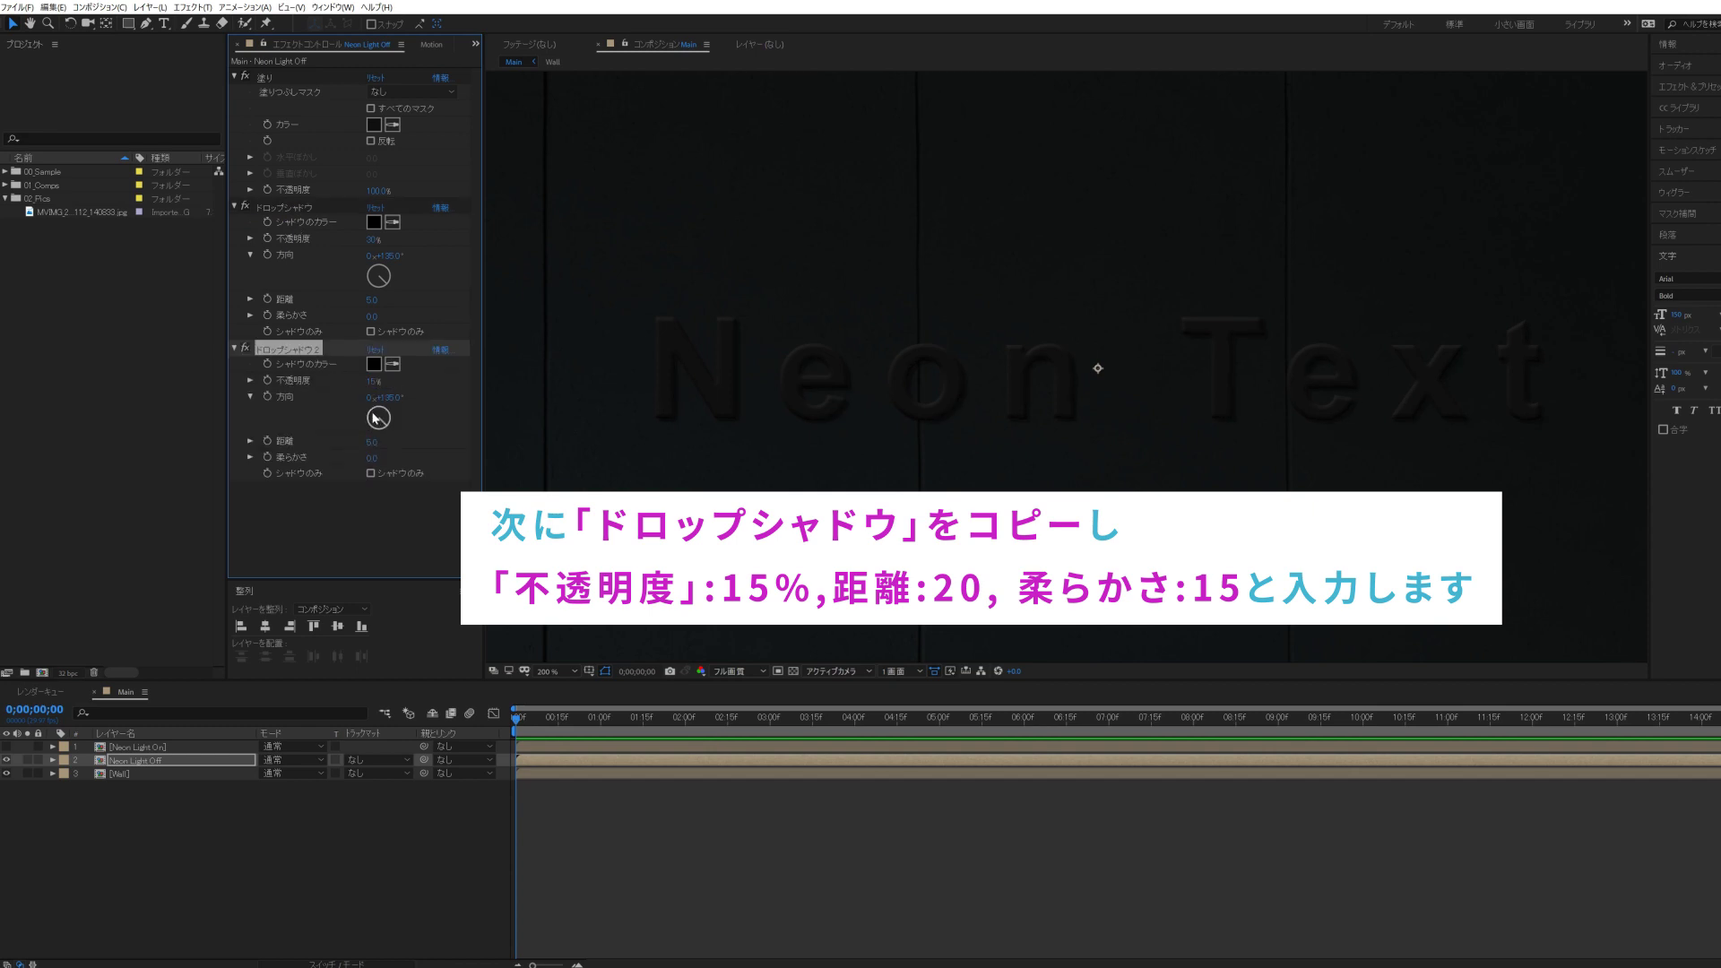
left_click_drag(382, 441, 393, 452)
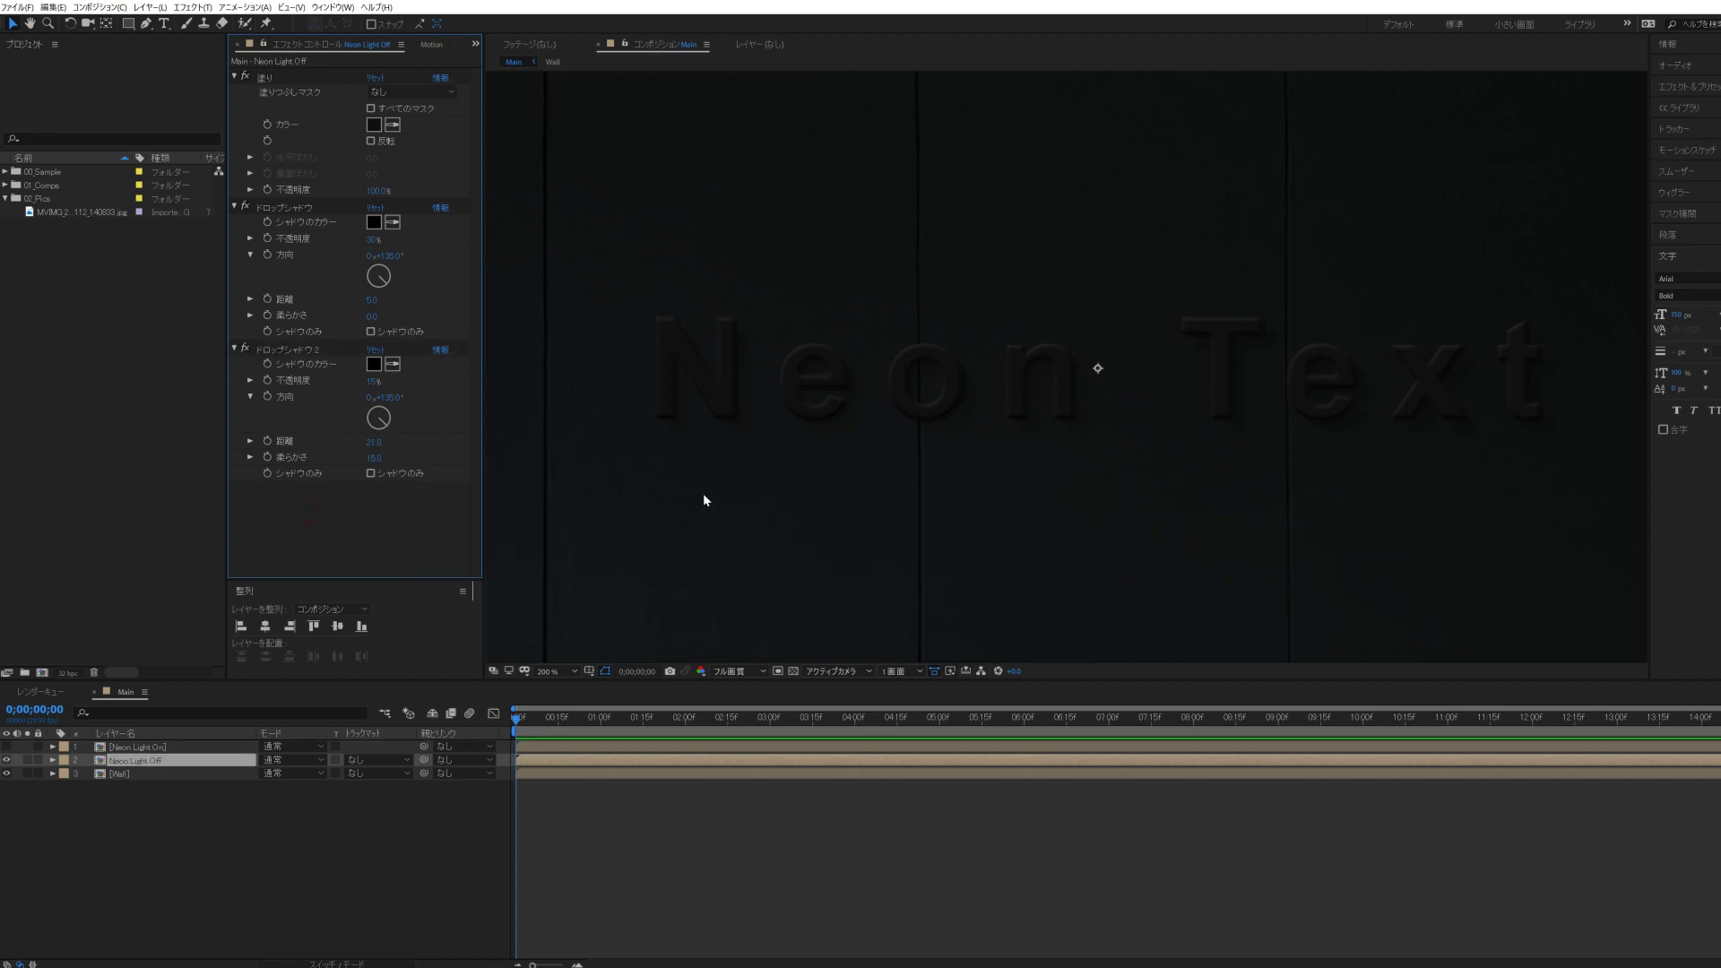
scroll(779, 473, "down", 1)
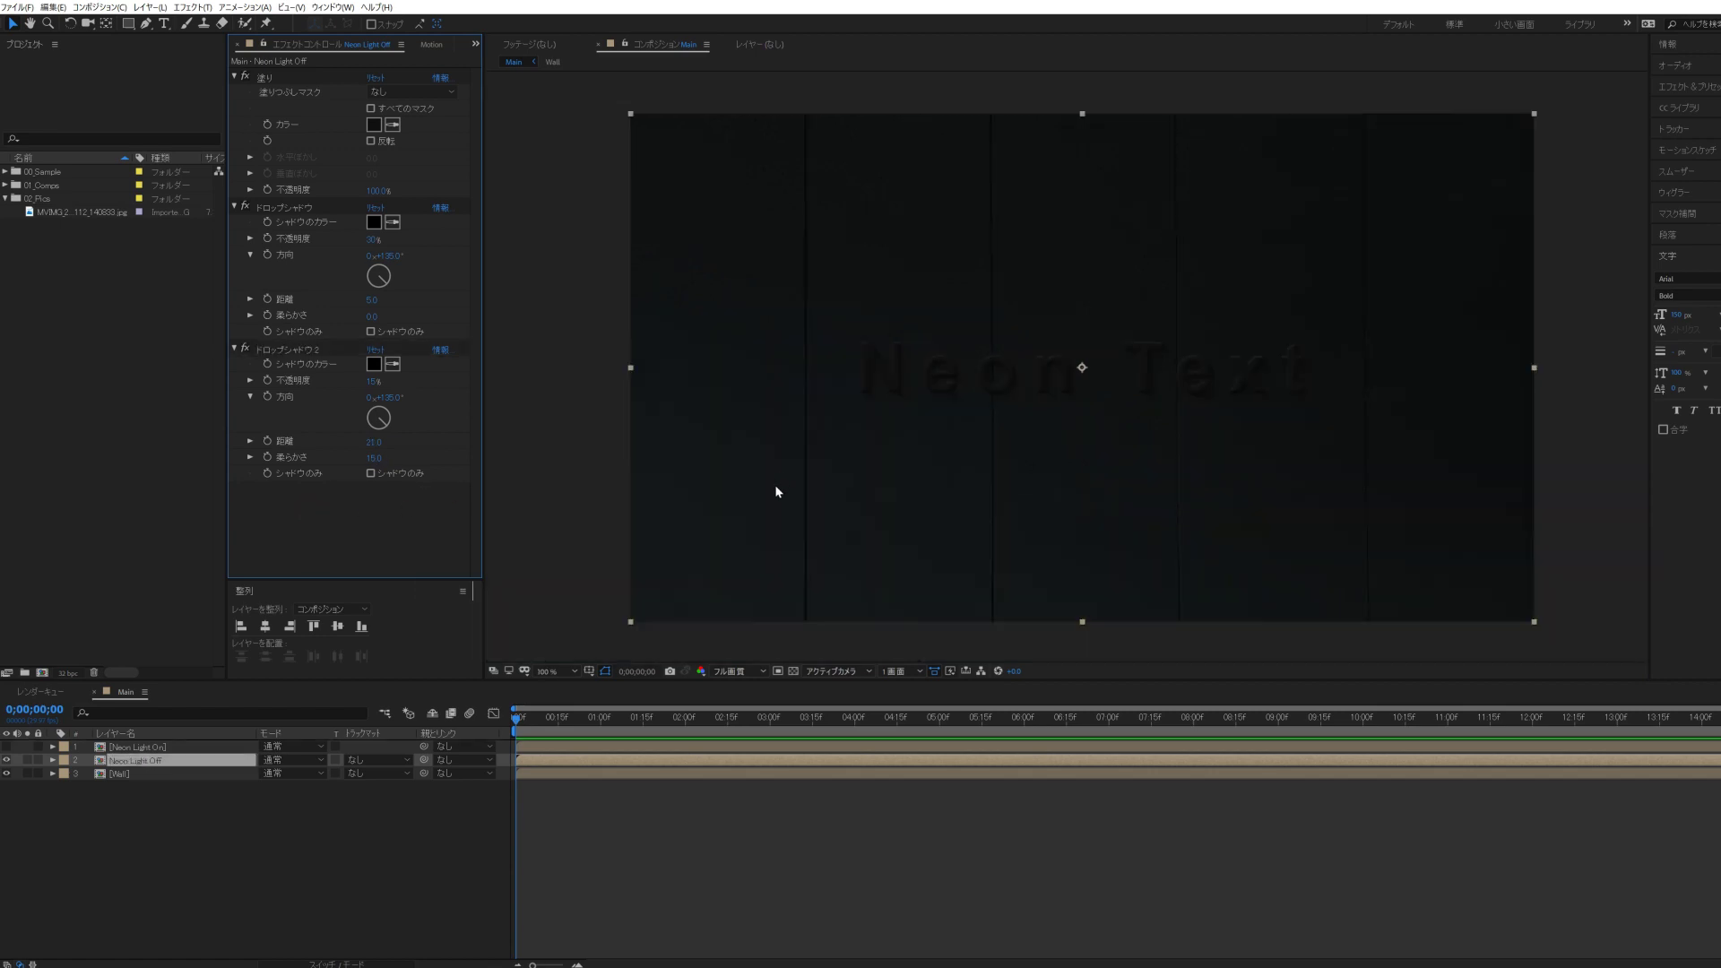
- Turn Neon Light On back on, toggling it to compare the lit and unlit text
left_click(680, 784)
left_click(7, 748)
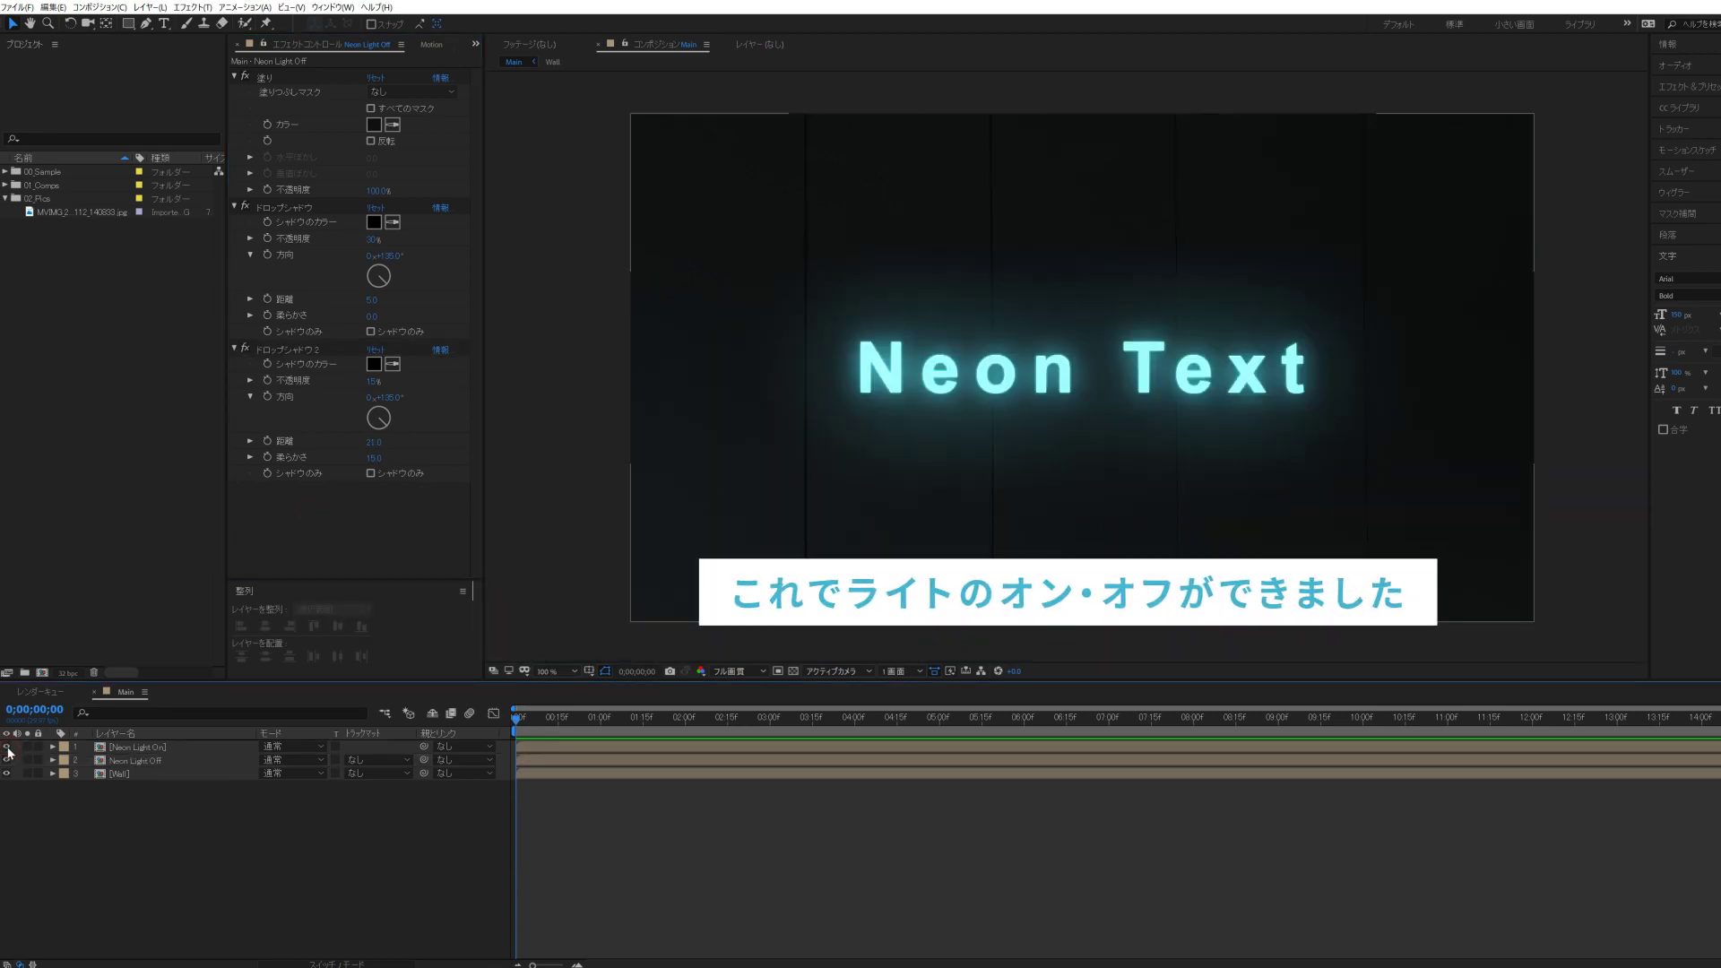
left_click(7, 748)
left_click(7, 747)
left_click(7, 748)
left_click(8, 748)
left_click(7, 748)
left_click(7, 748)
left_click(600, 717)
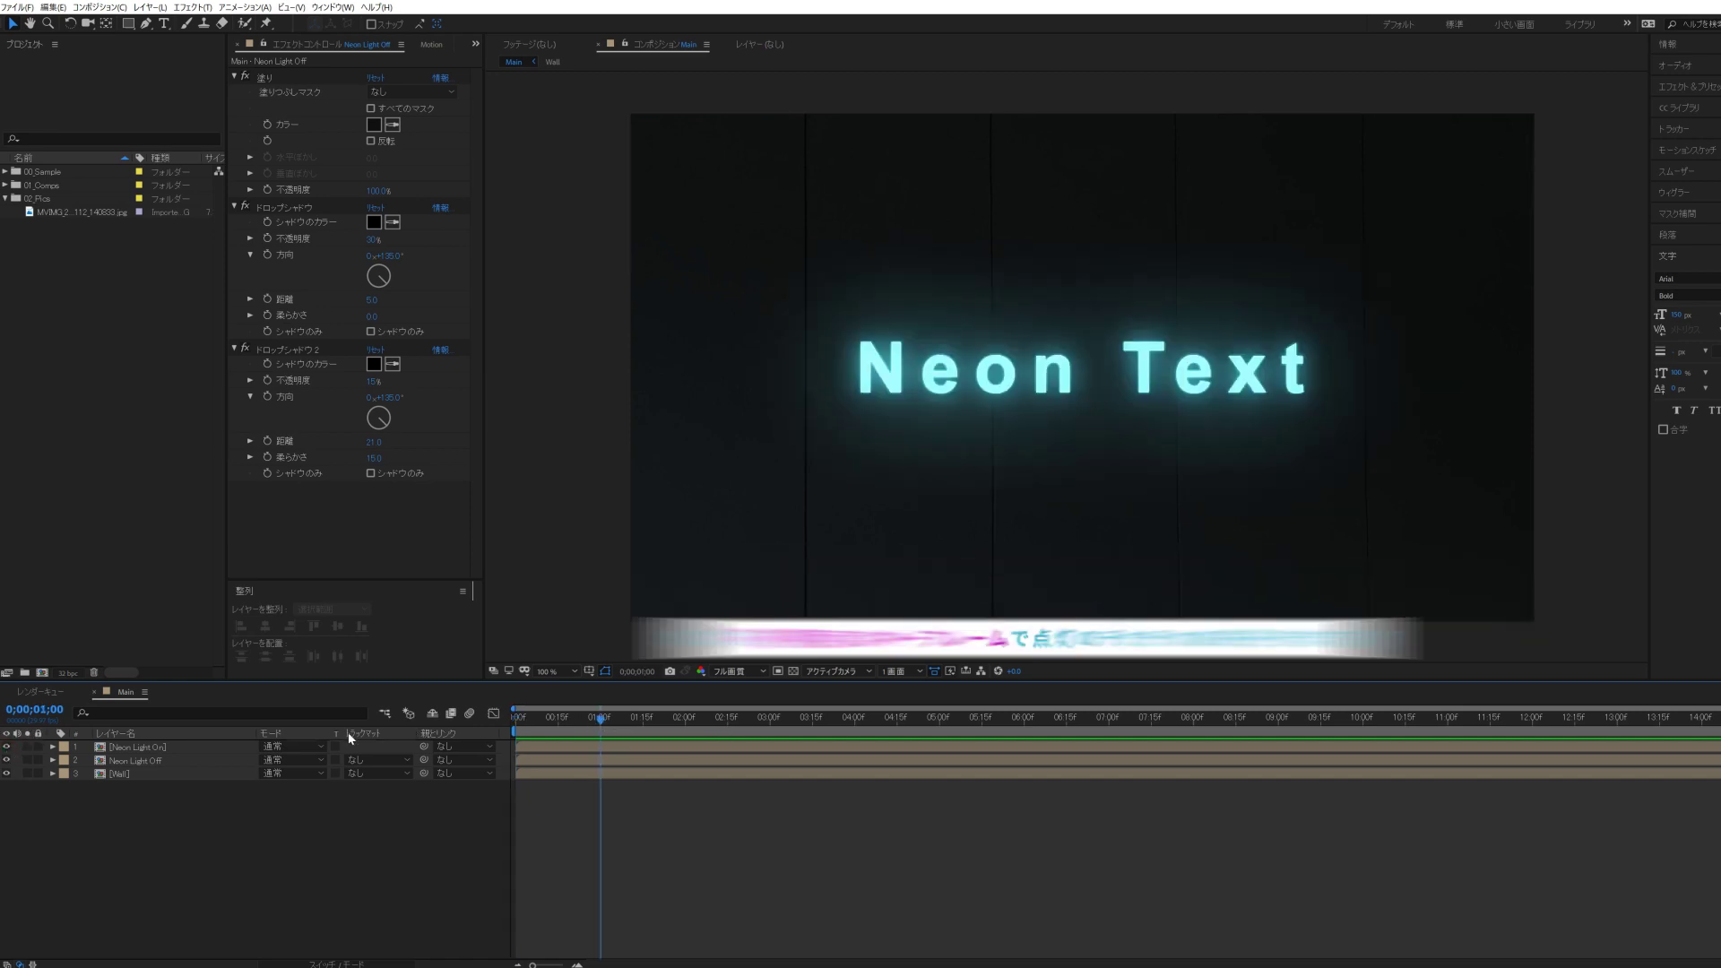
left_click(130, 750)
- Set Neon Light On opacity to 0% with a keyframe at one second
key("t")
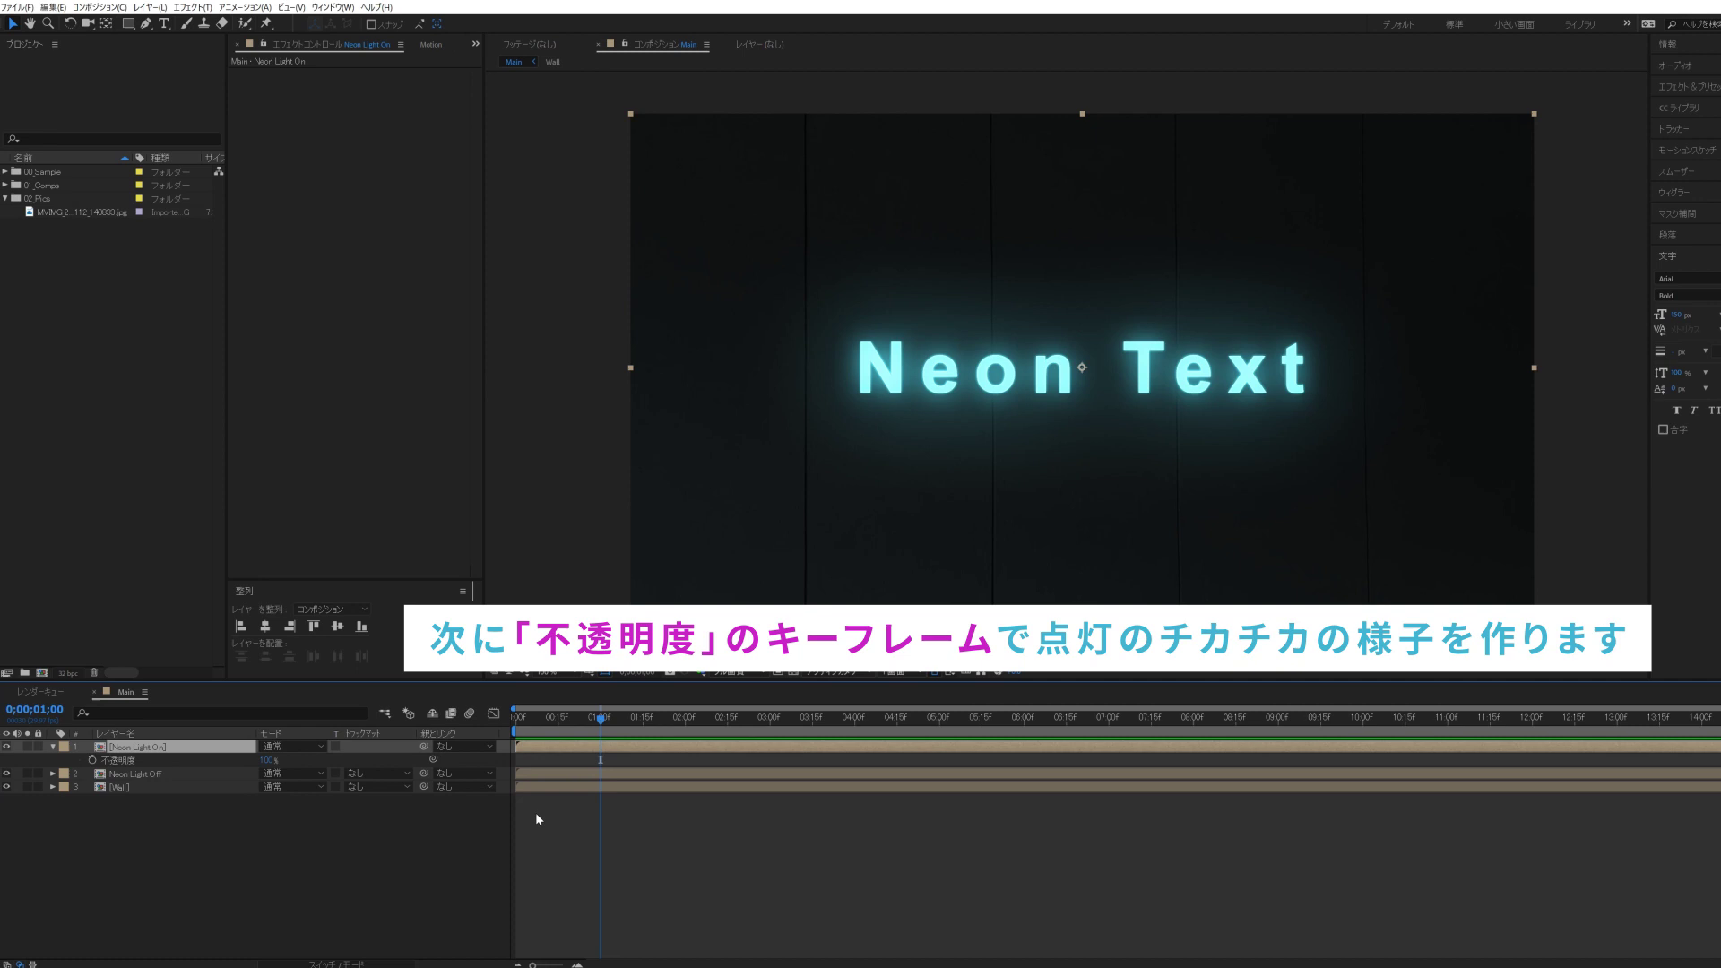
scroll(621, 811, "up", 5)
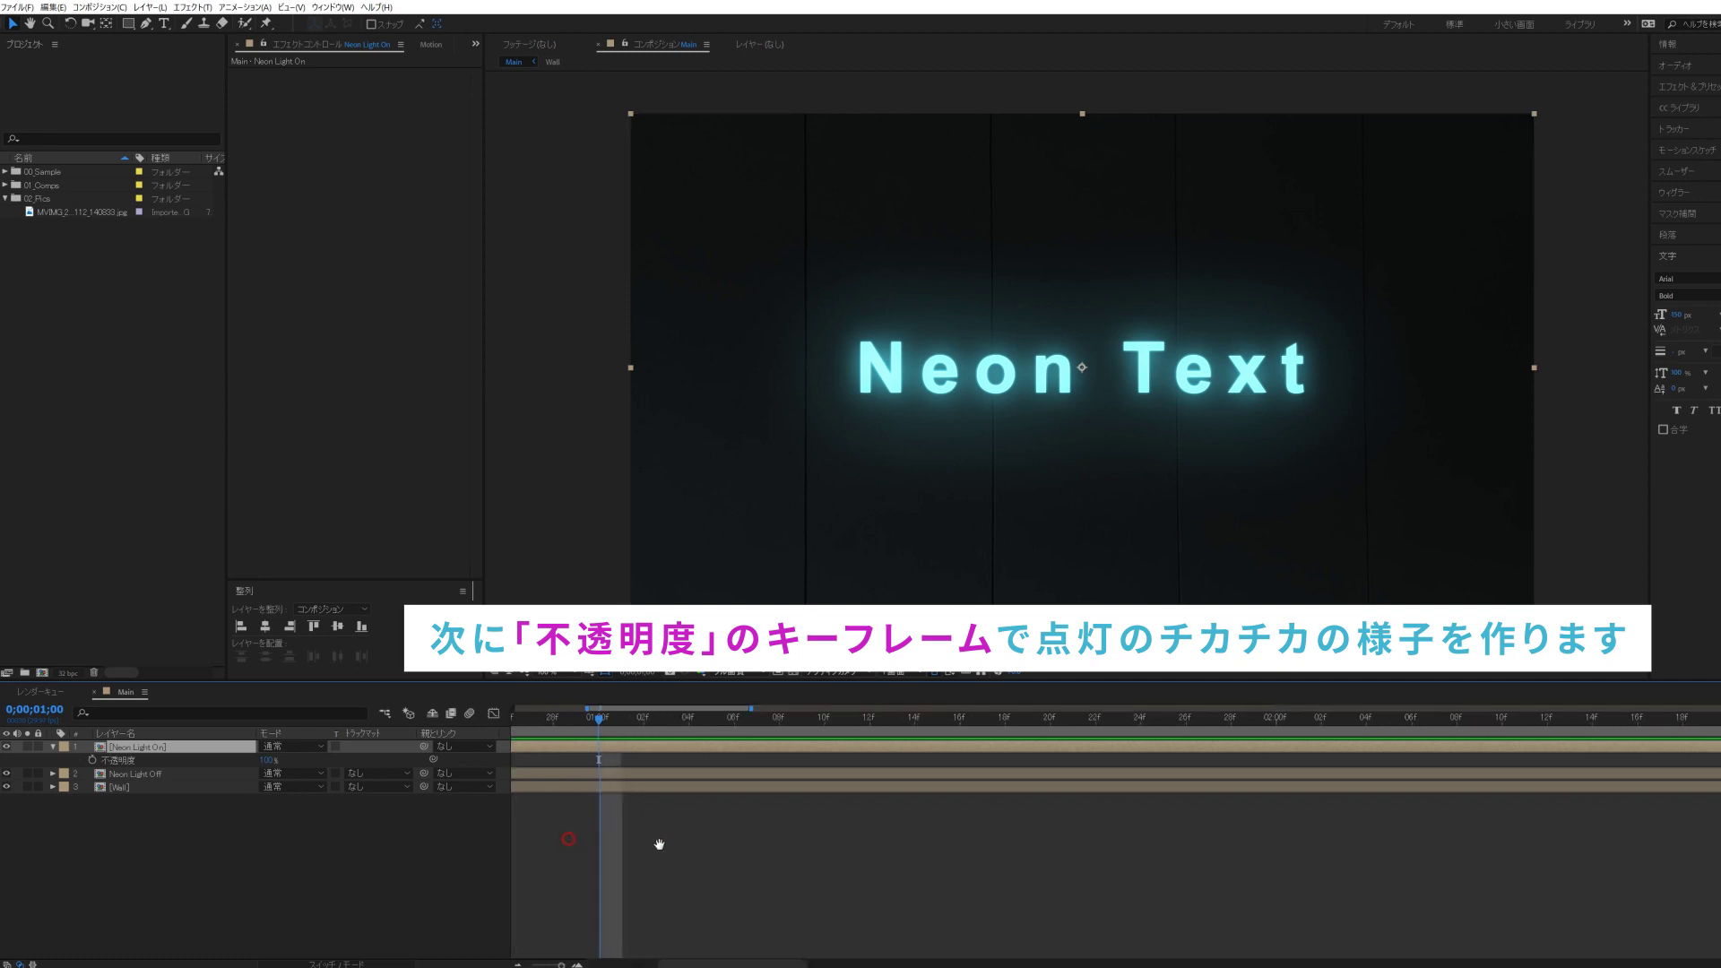
left_click_drag(958, 851, 1004, 851)
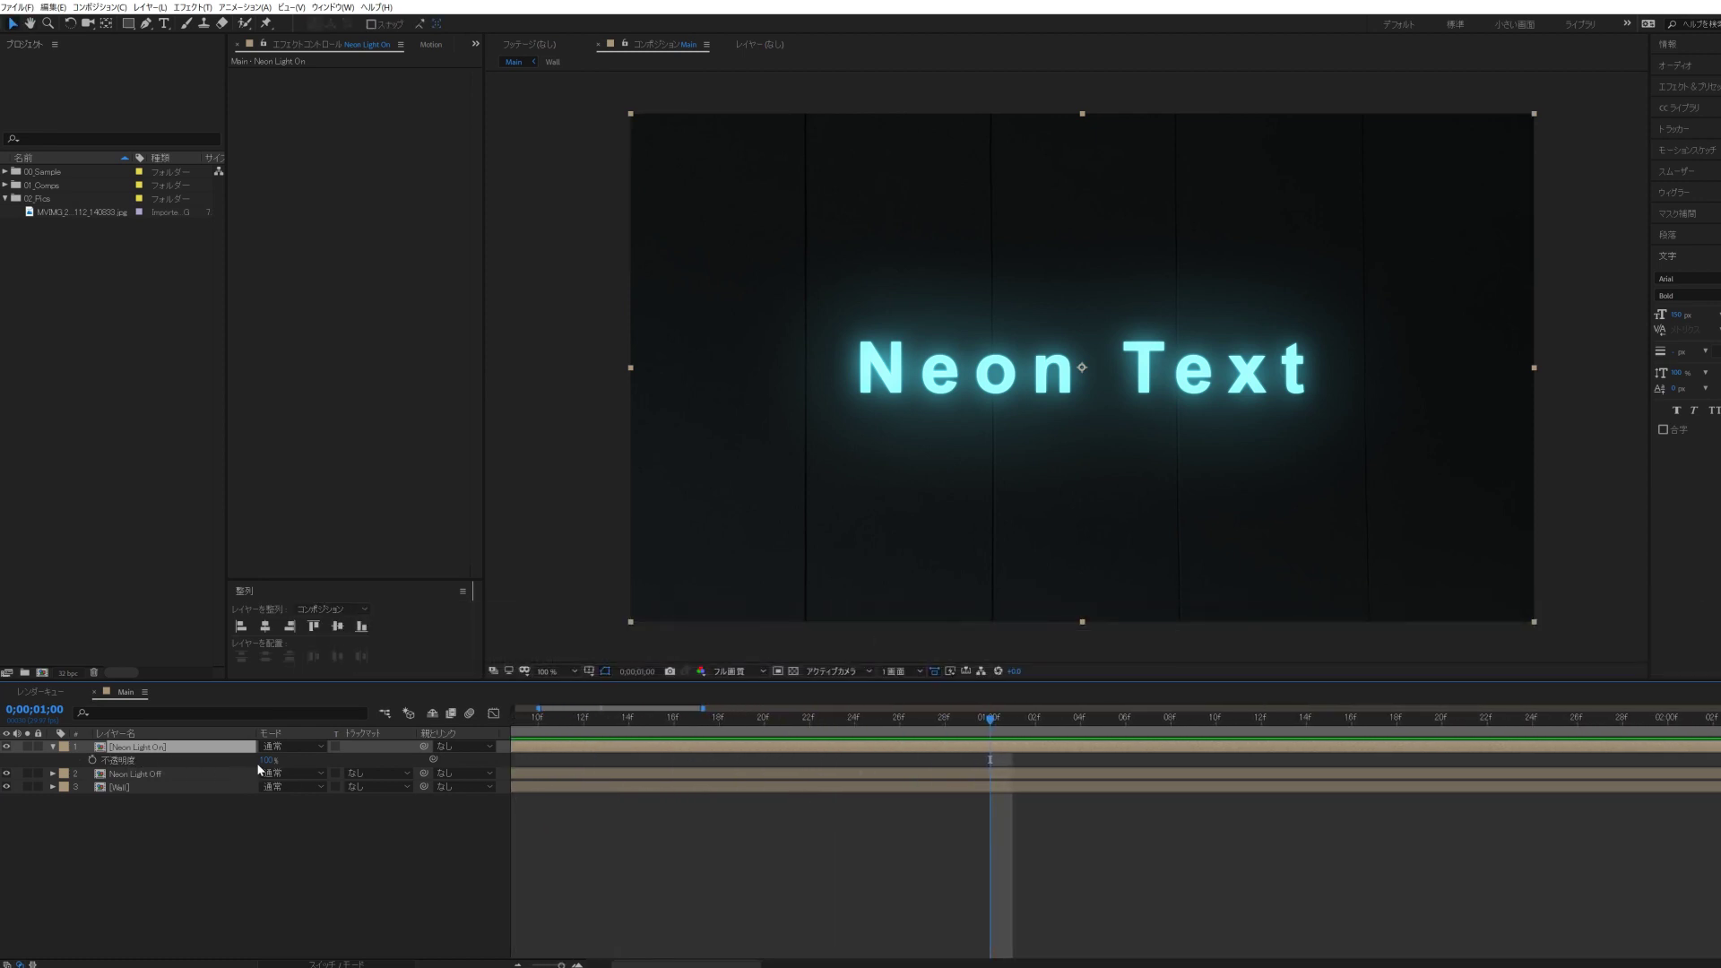
left_click_drag(264, 761, 240, 776)
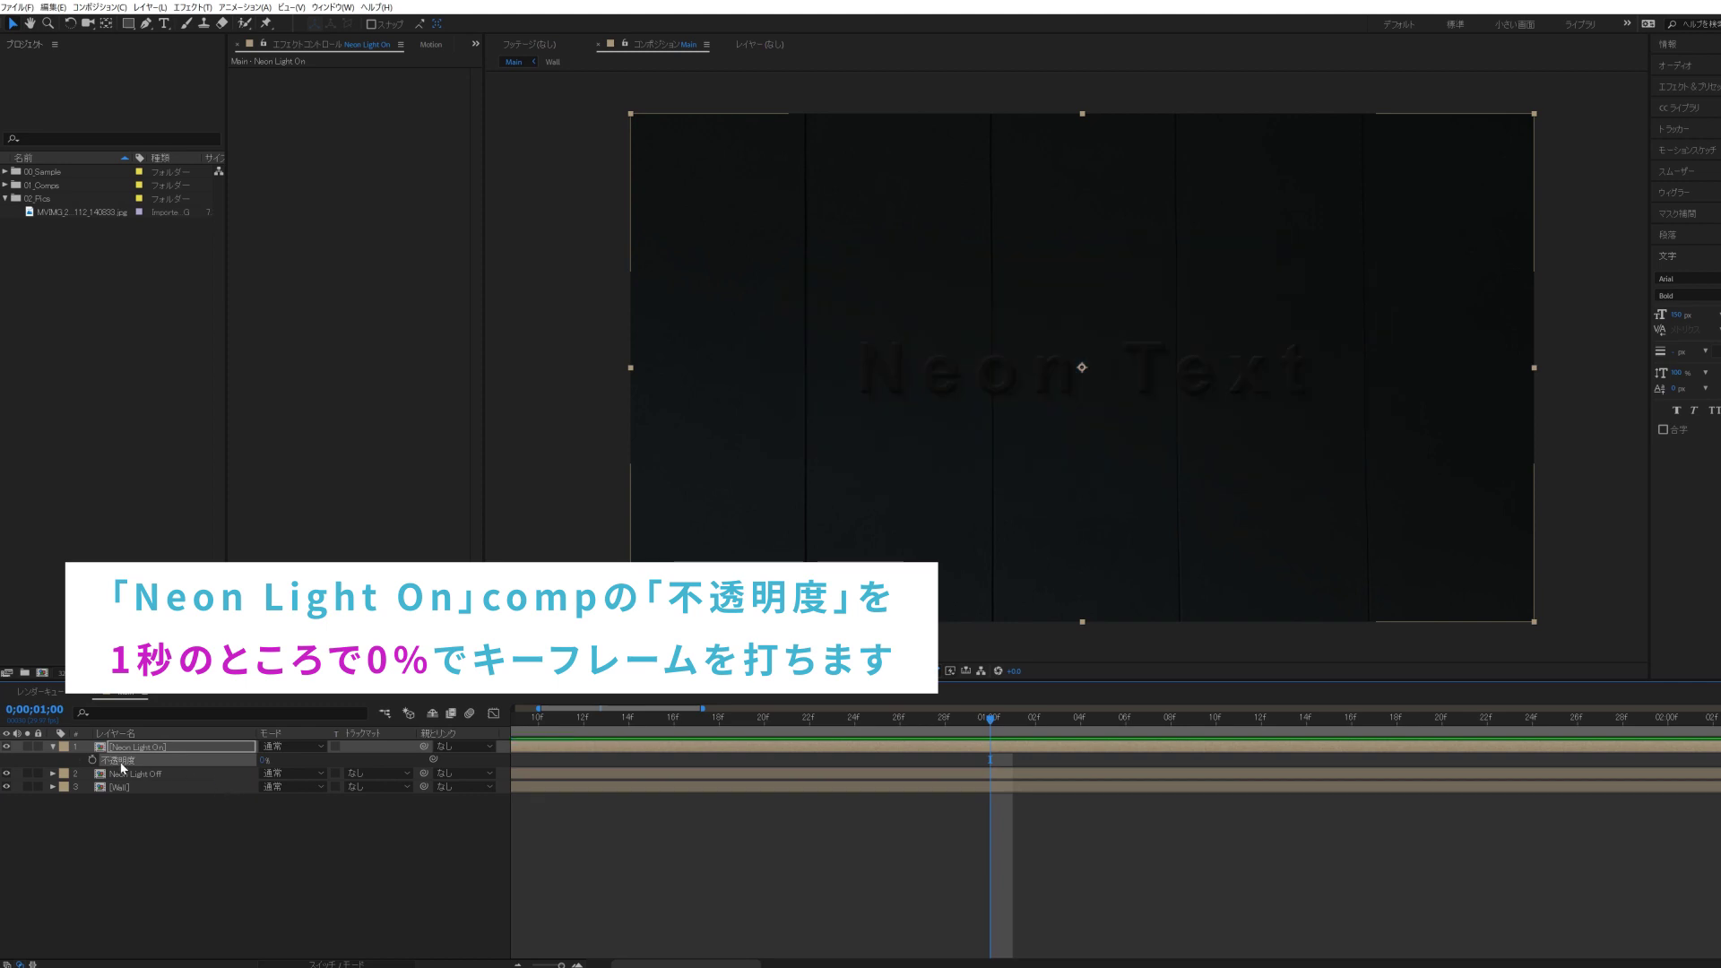
left_click(91, 760)
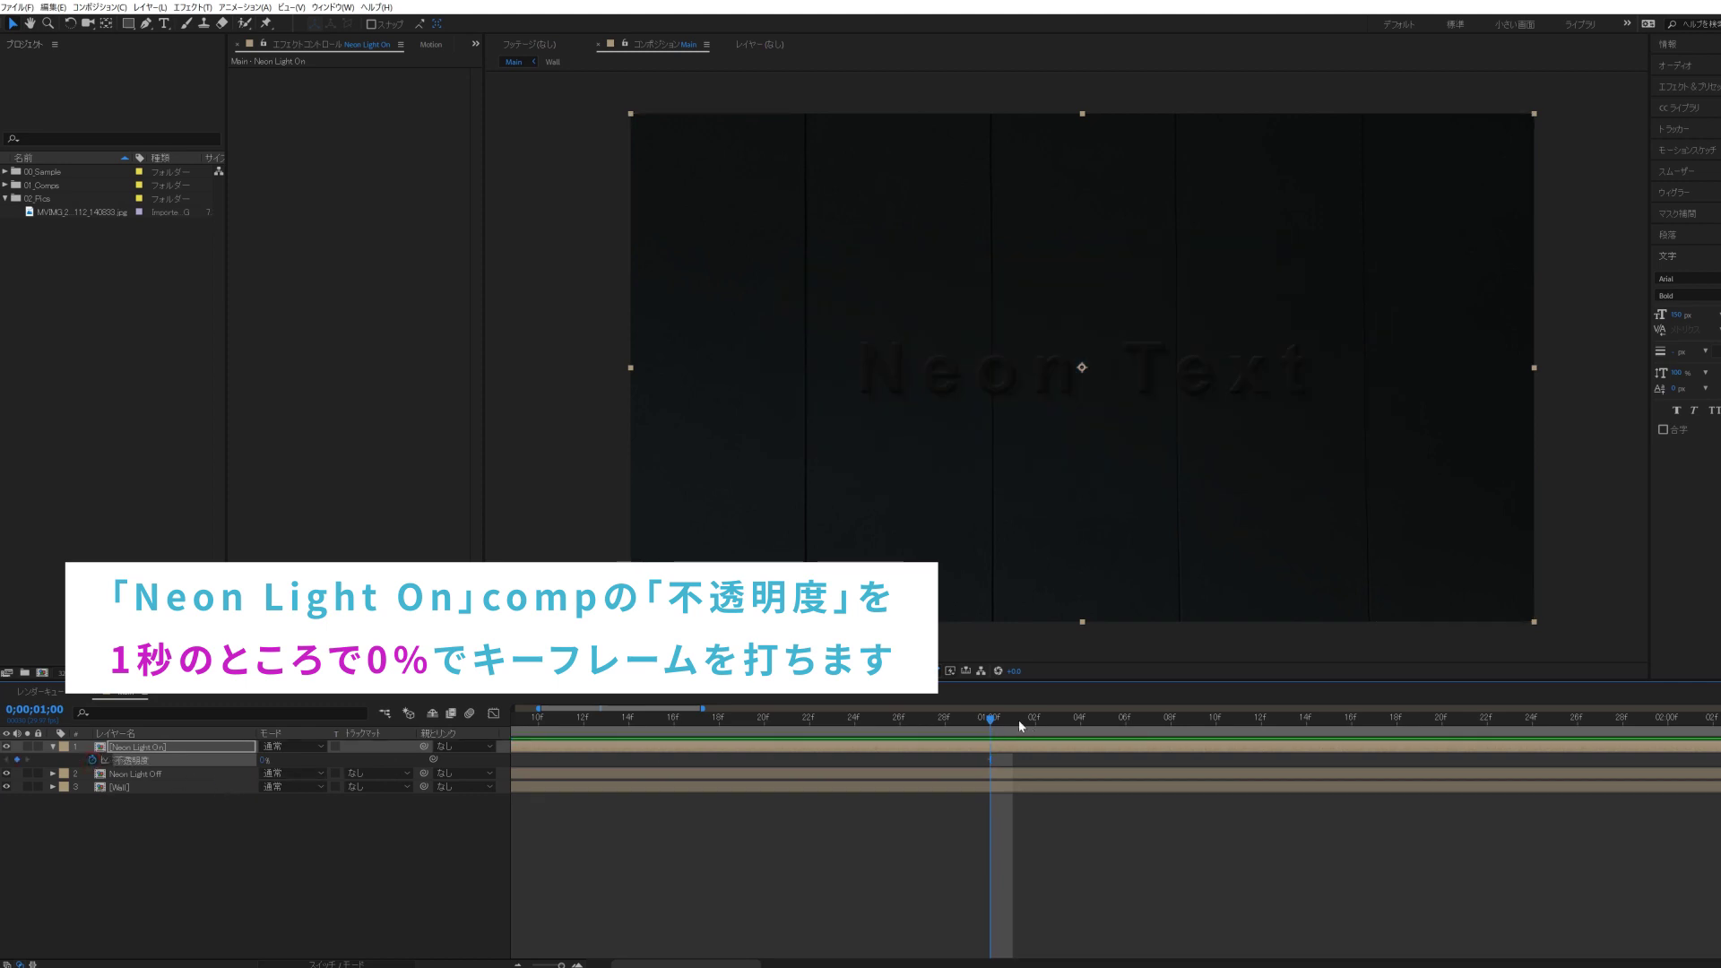
- Add flicker keyframes every two frames at 15%, 0%, 35% and 5% opacity
key("Page_Down")
key("Page_Down")
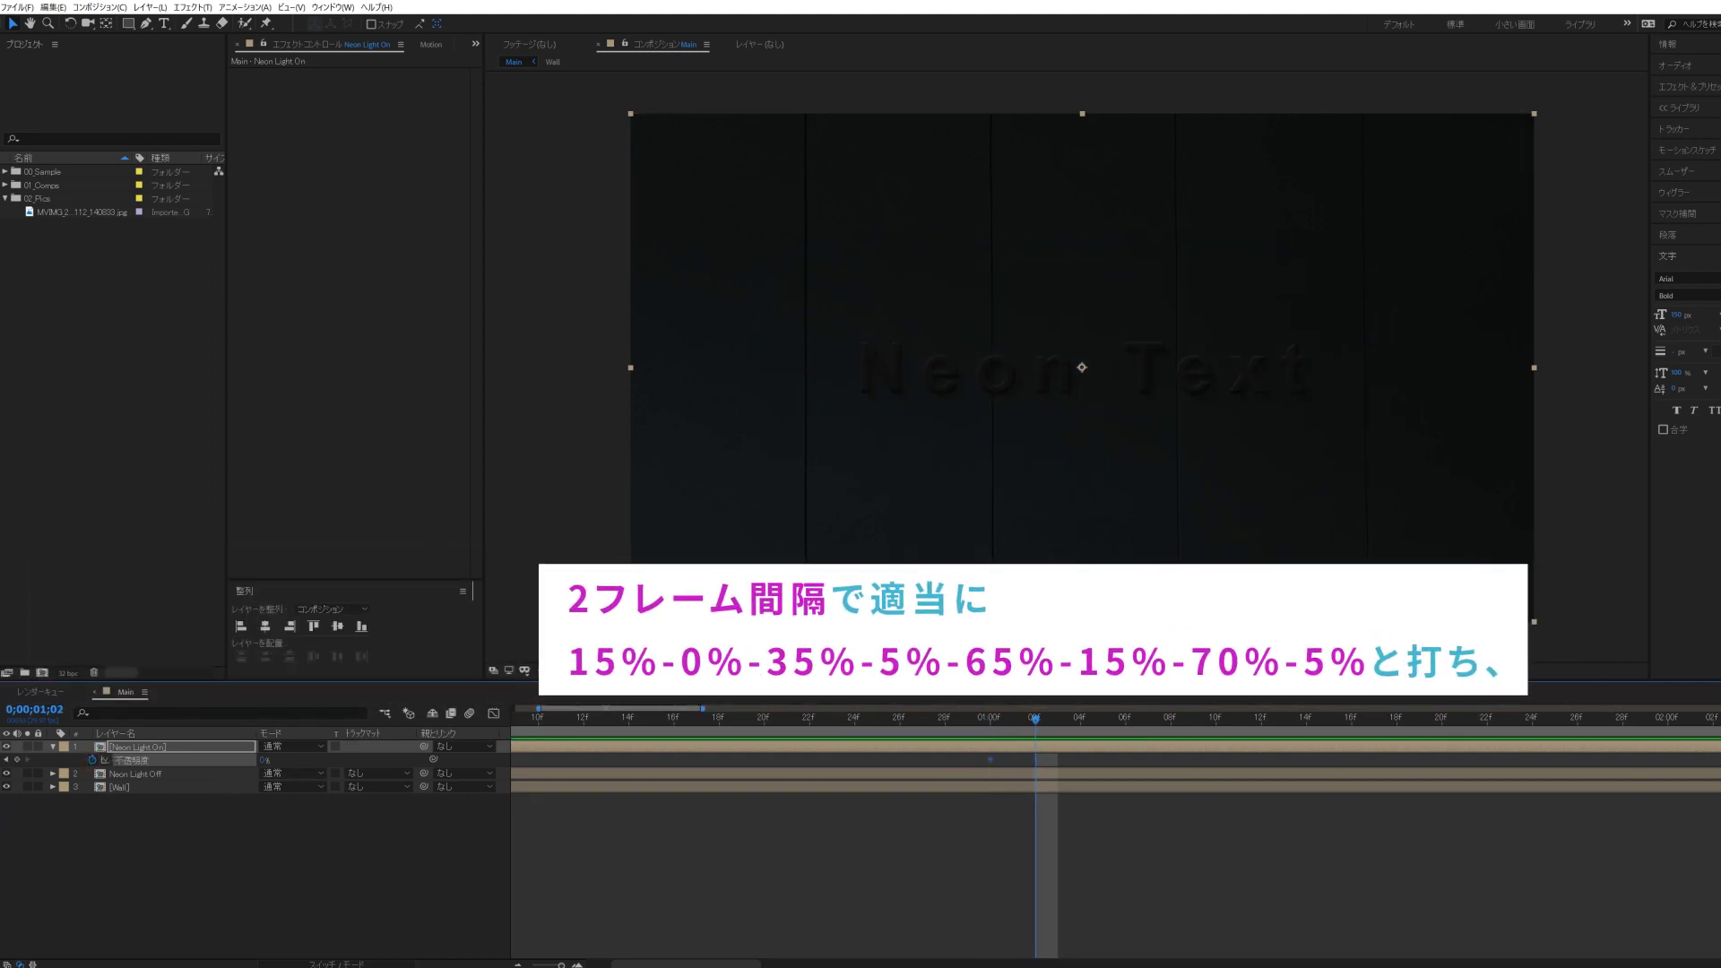
left_click(279, 813)
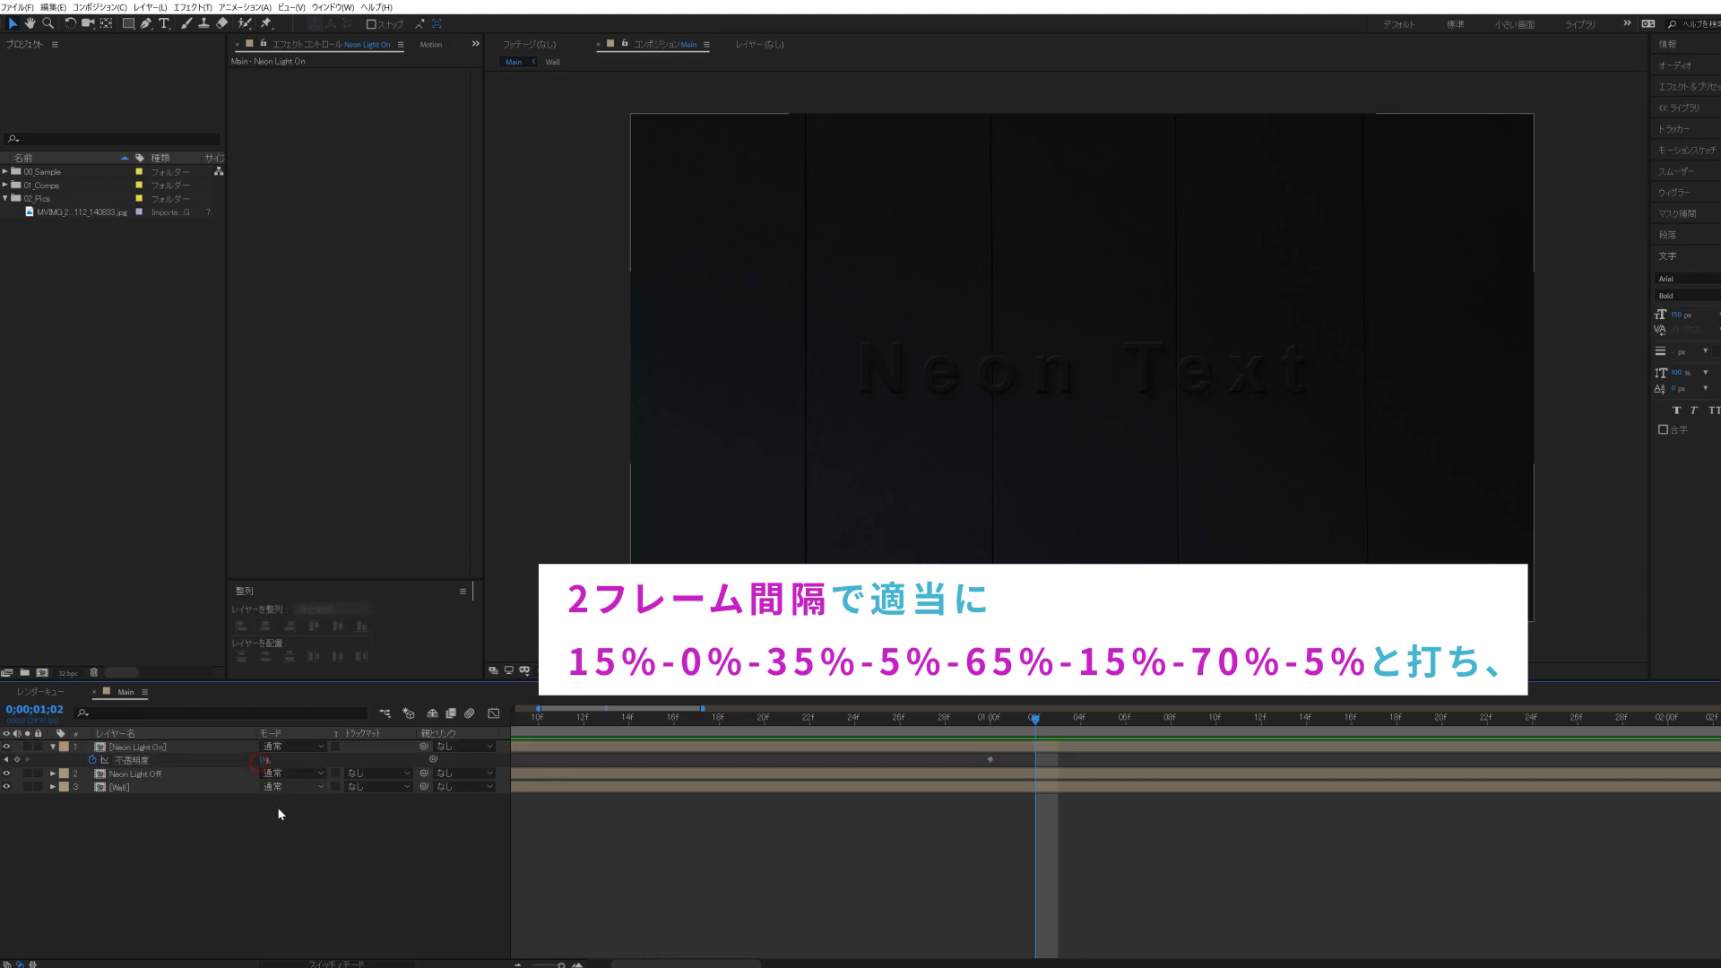
left_click(264, 761)
key("Return")
key("Page_Down")
key("Page_Down")
key("Page_Down")
key("Page_Down")
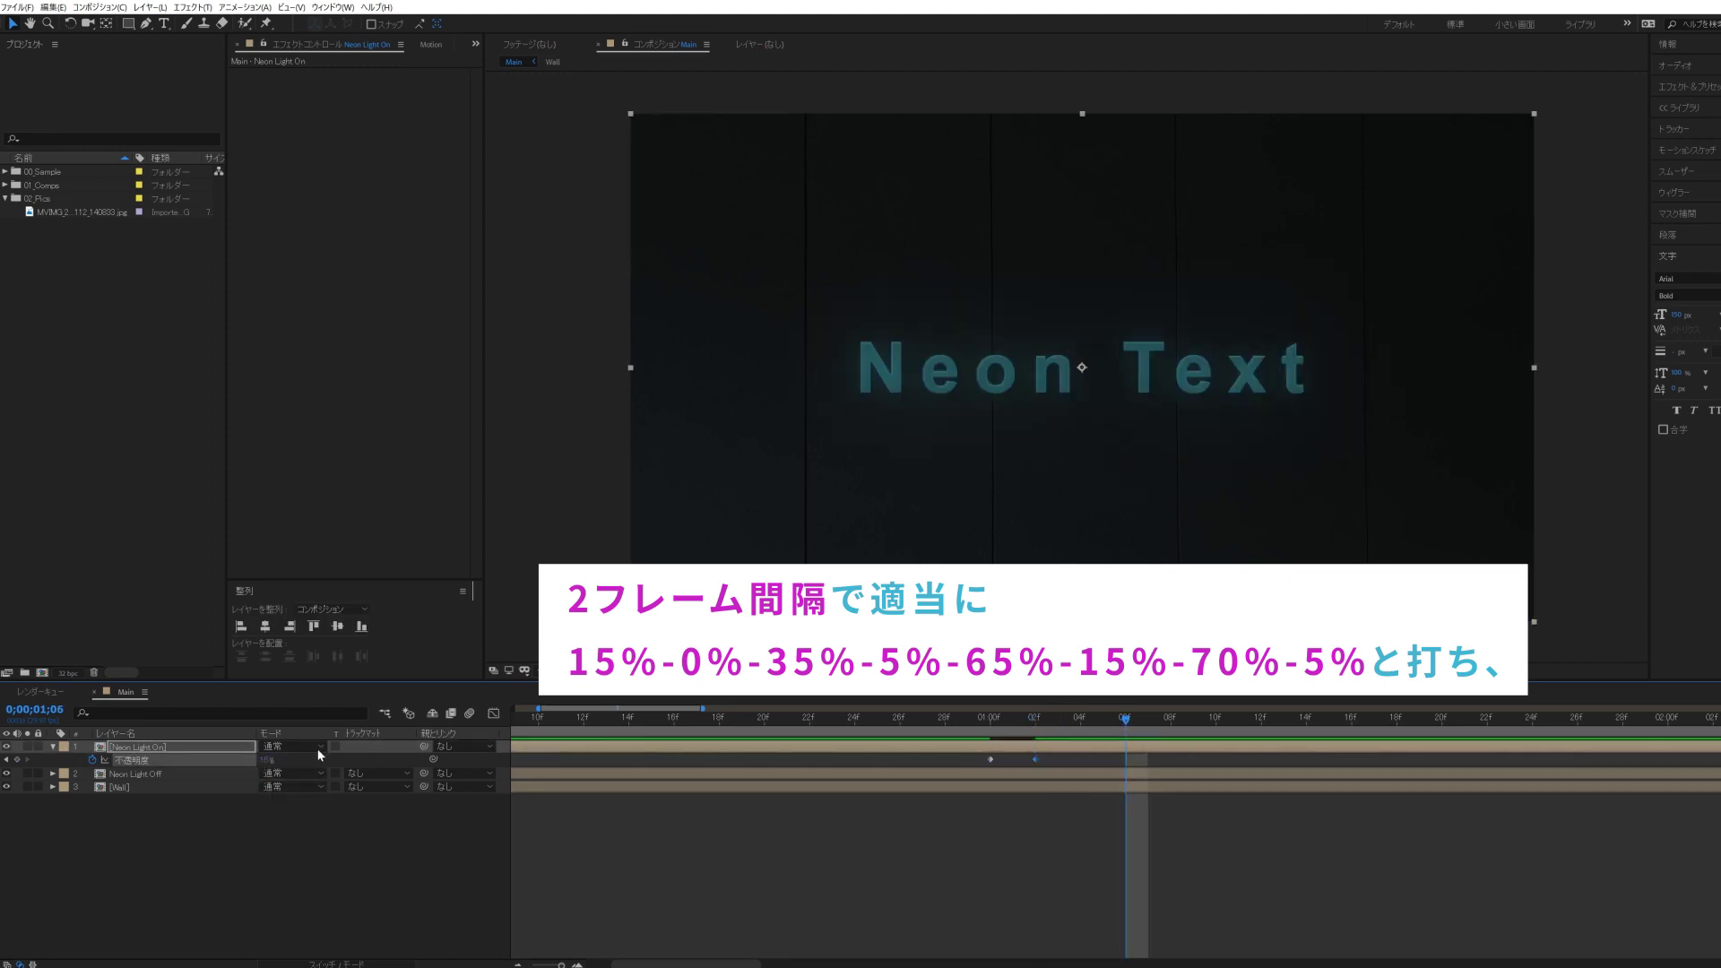
key("Page_Up")
key("Page_Up")
left_click(265, 760)
type("0")
key("Return")
key("Page_Down")
key("Page_Down")
left_click(265, 761)
type("35")
key("Return")
key("Page_Down")
key("Page_Down")
left_click(265, 761)
type("5")
key("Return")
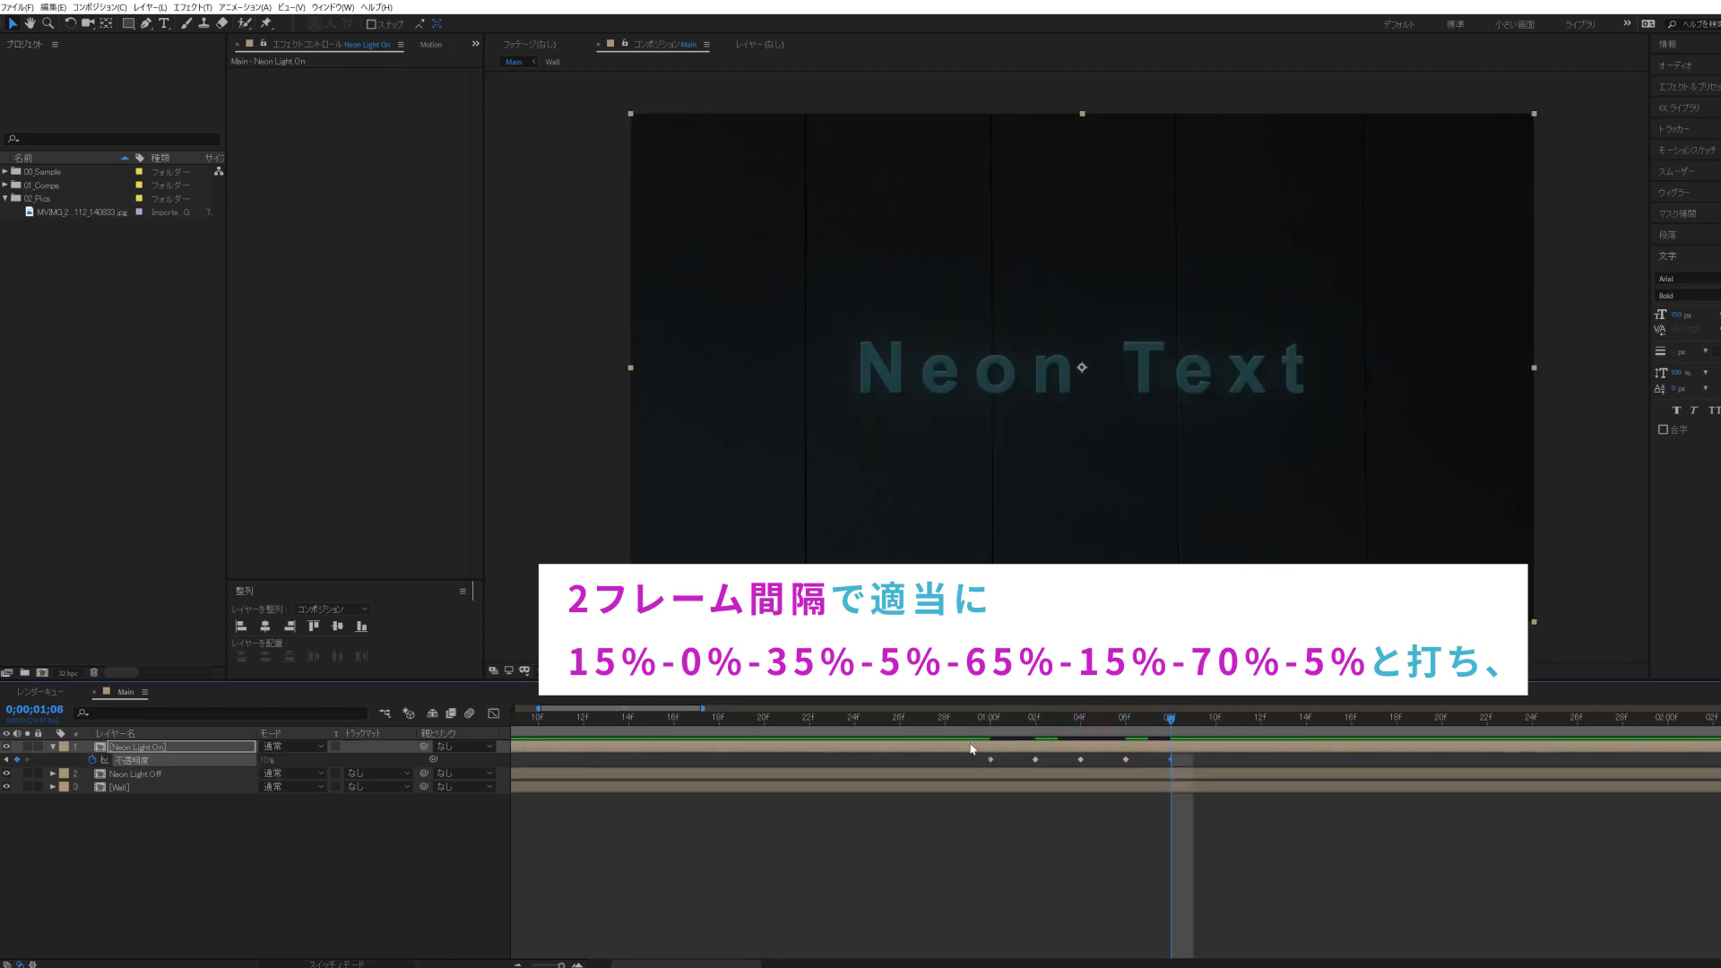
- Continue the flicker with 65%, 15%, 70% and 5% opacity keyframes two frames apart
key("Page_Down")
key("Page_Down")
left_click(265, 760)
type("65")
key("Return")
key("Page_Down")
key("Page_Down")
left_click(265, 761)
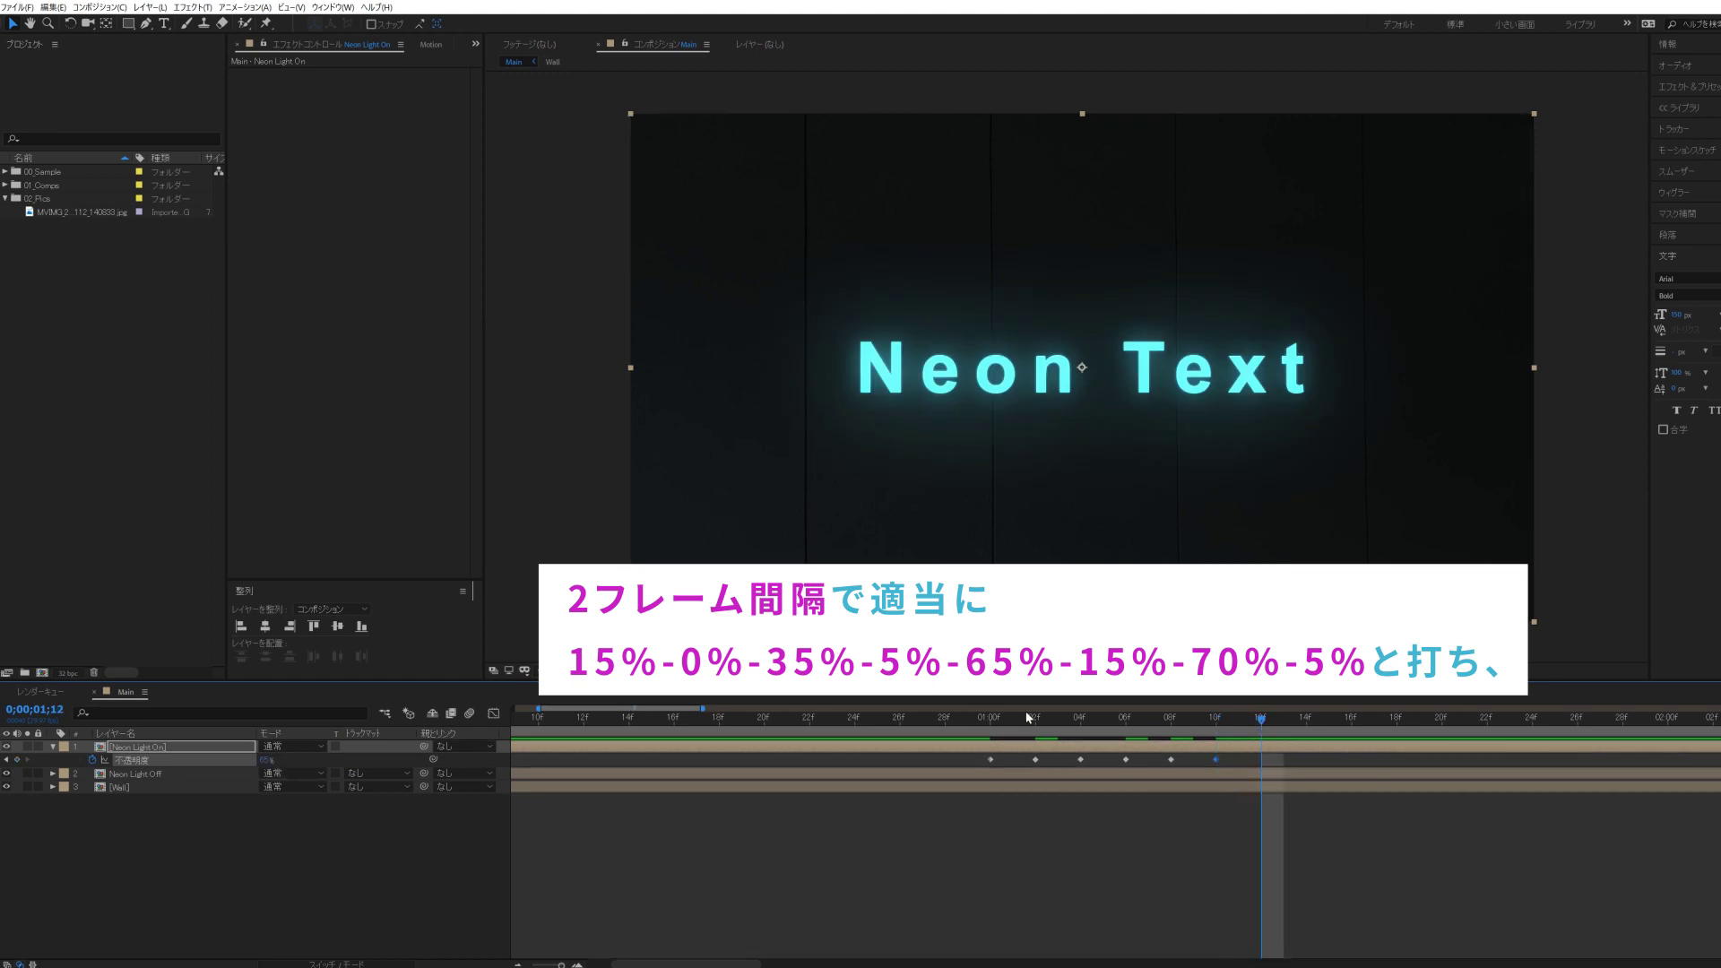
type("15")
key("Return")
key("Page_Down")
key("Page_Down")
left_click(265, 761)
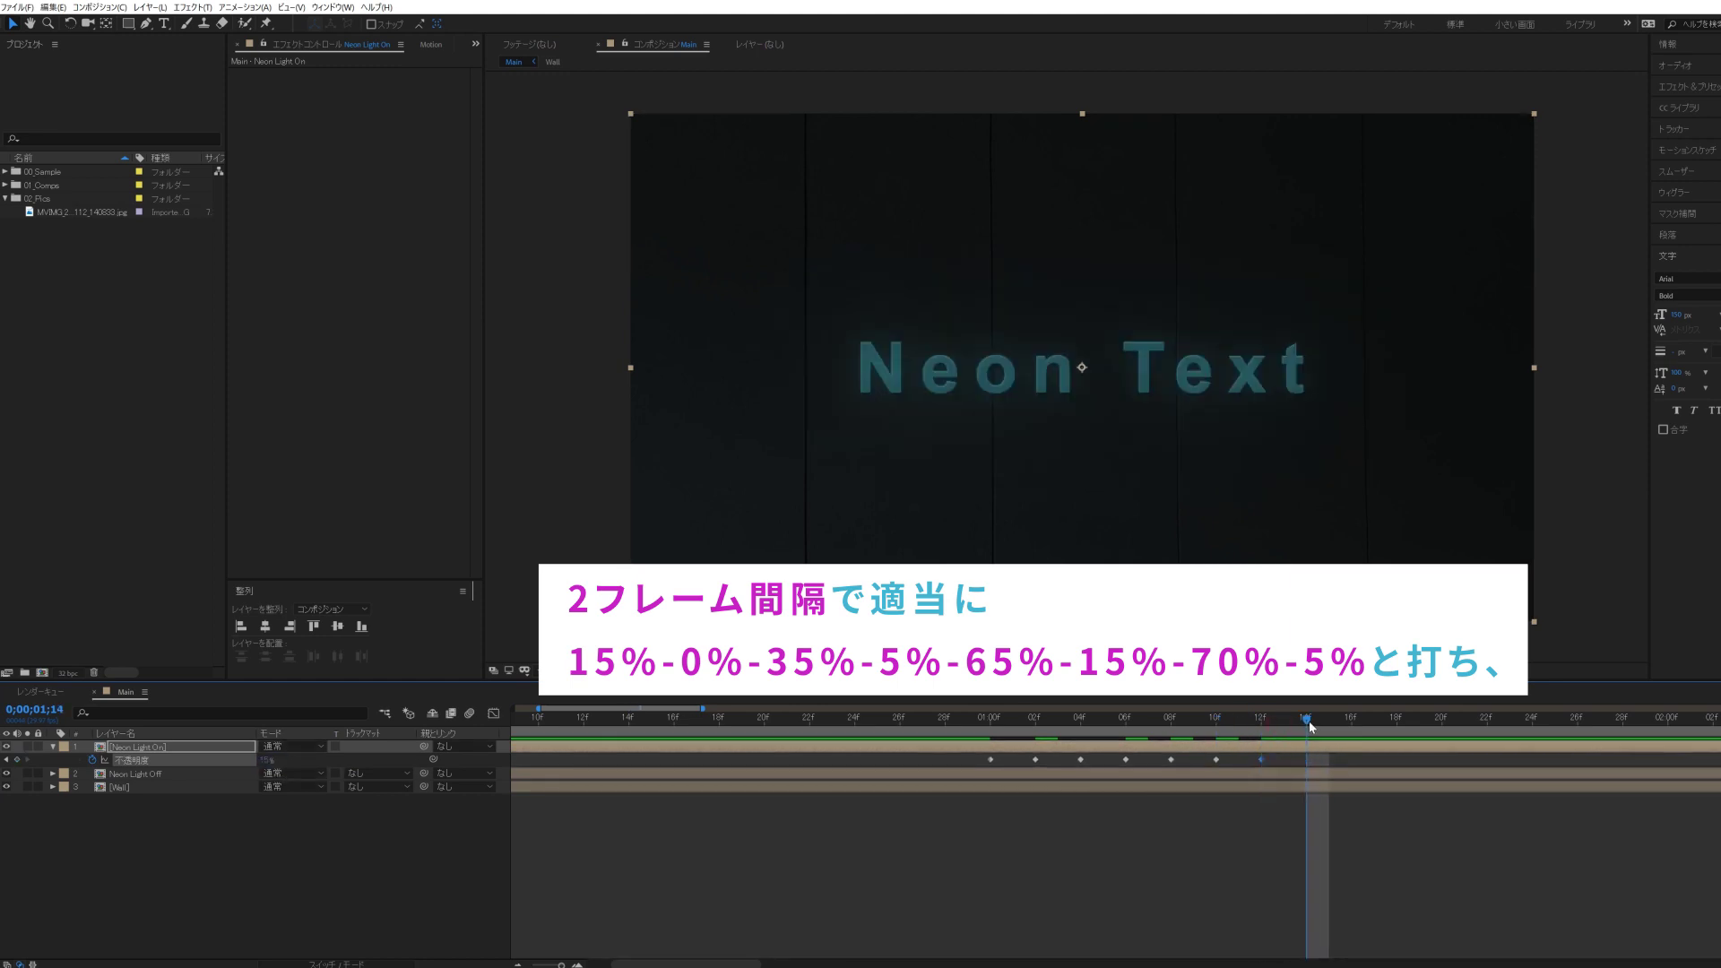
type("70")
key("Return")
key("Page_Down")
key("Page_Down")
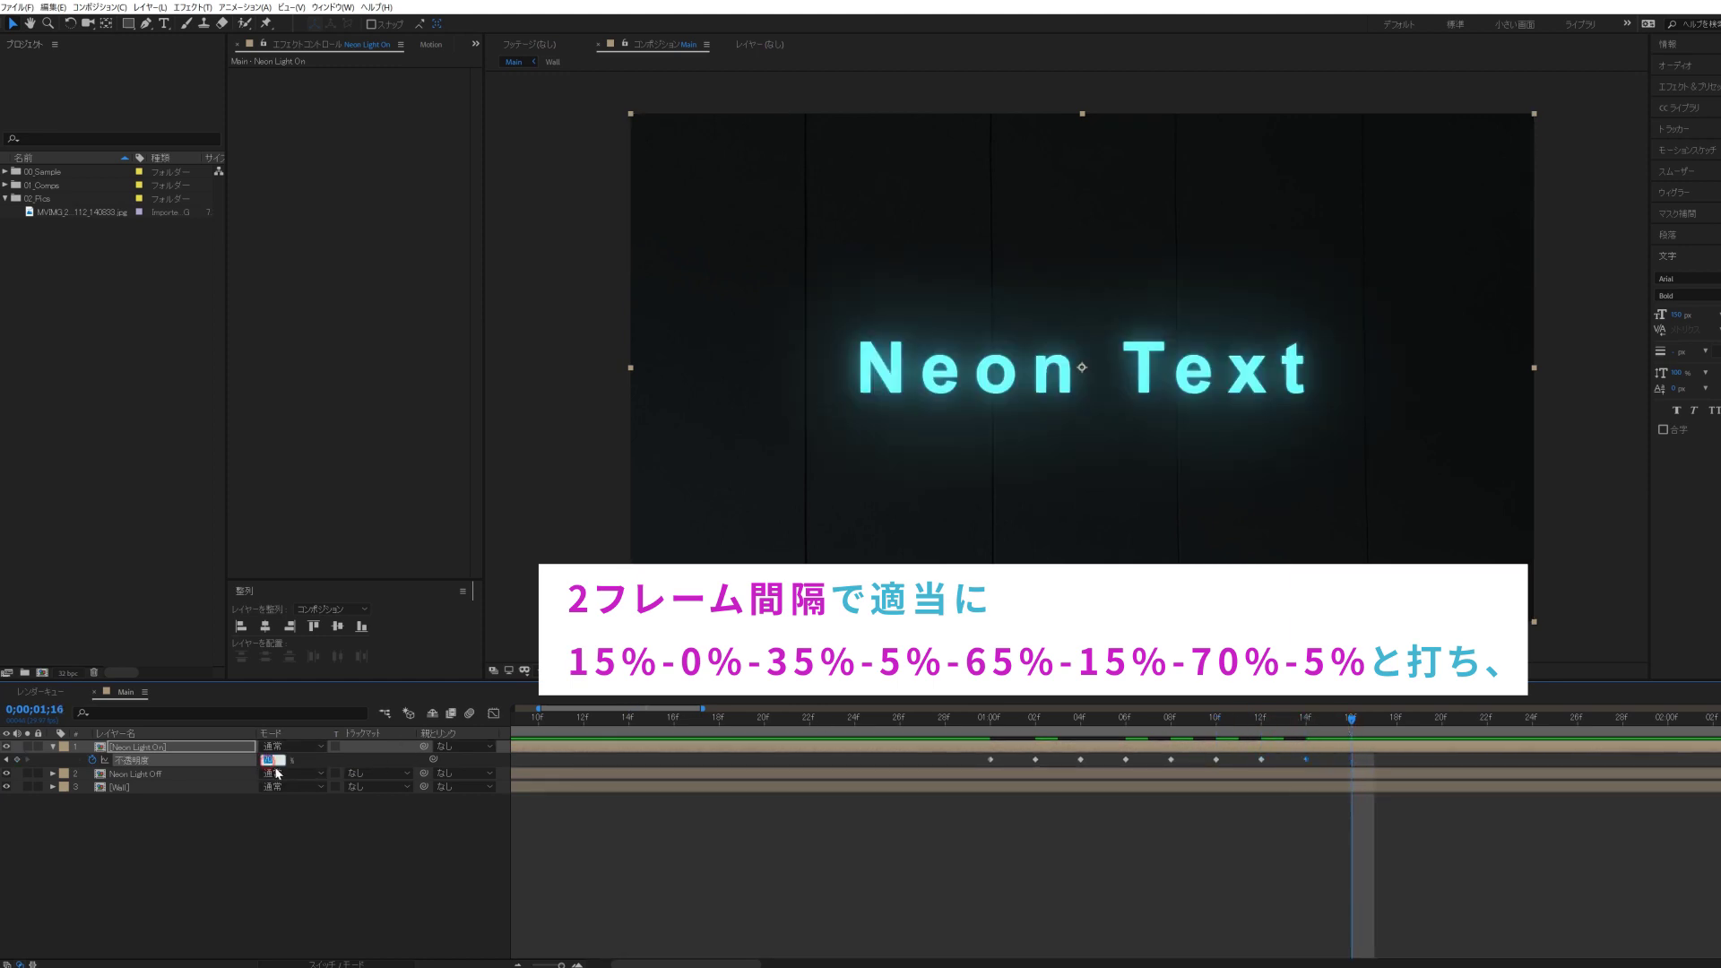
left_click(265, 760)
type("5")
key("Return")
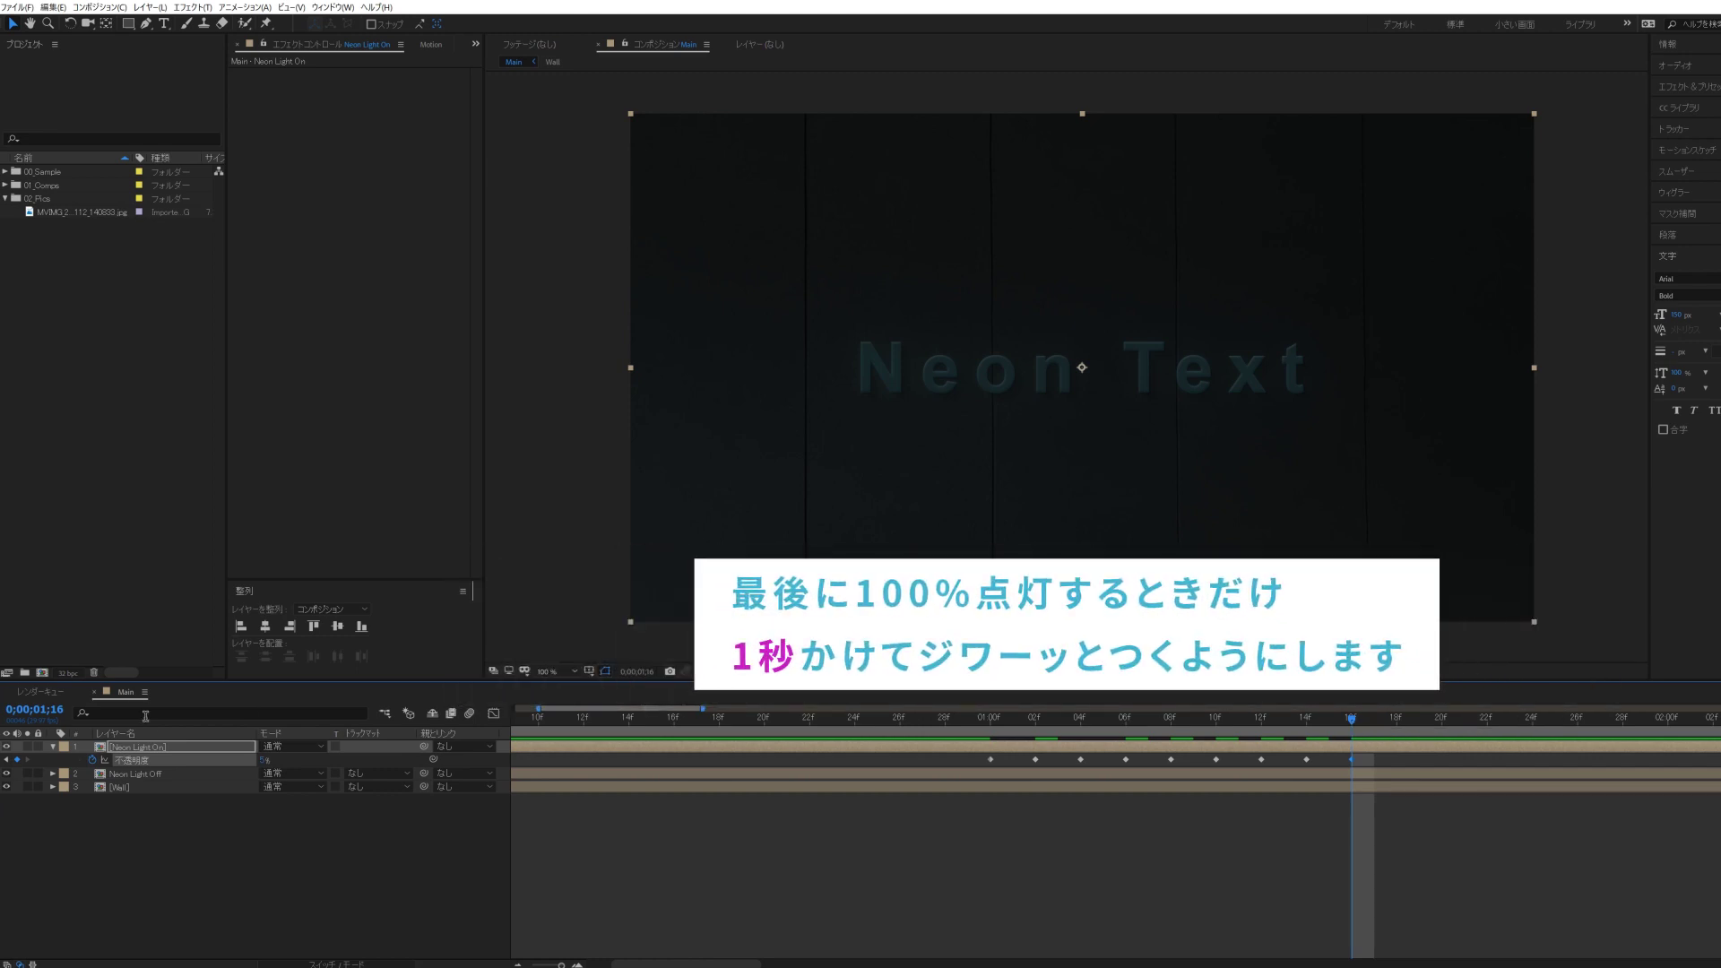
- Set opacity to 100% at 0;00;02;16 and preview the flicker animation
left_click(61, 718)
type("216")
key("Return")
key("minus")
type("100")
key("Return")
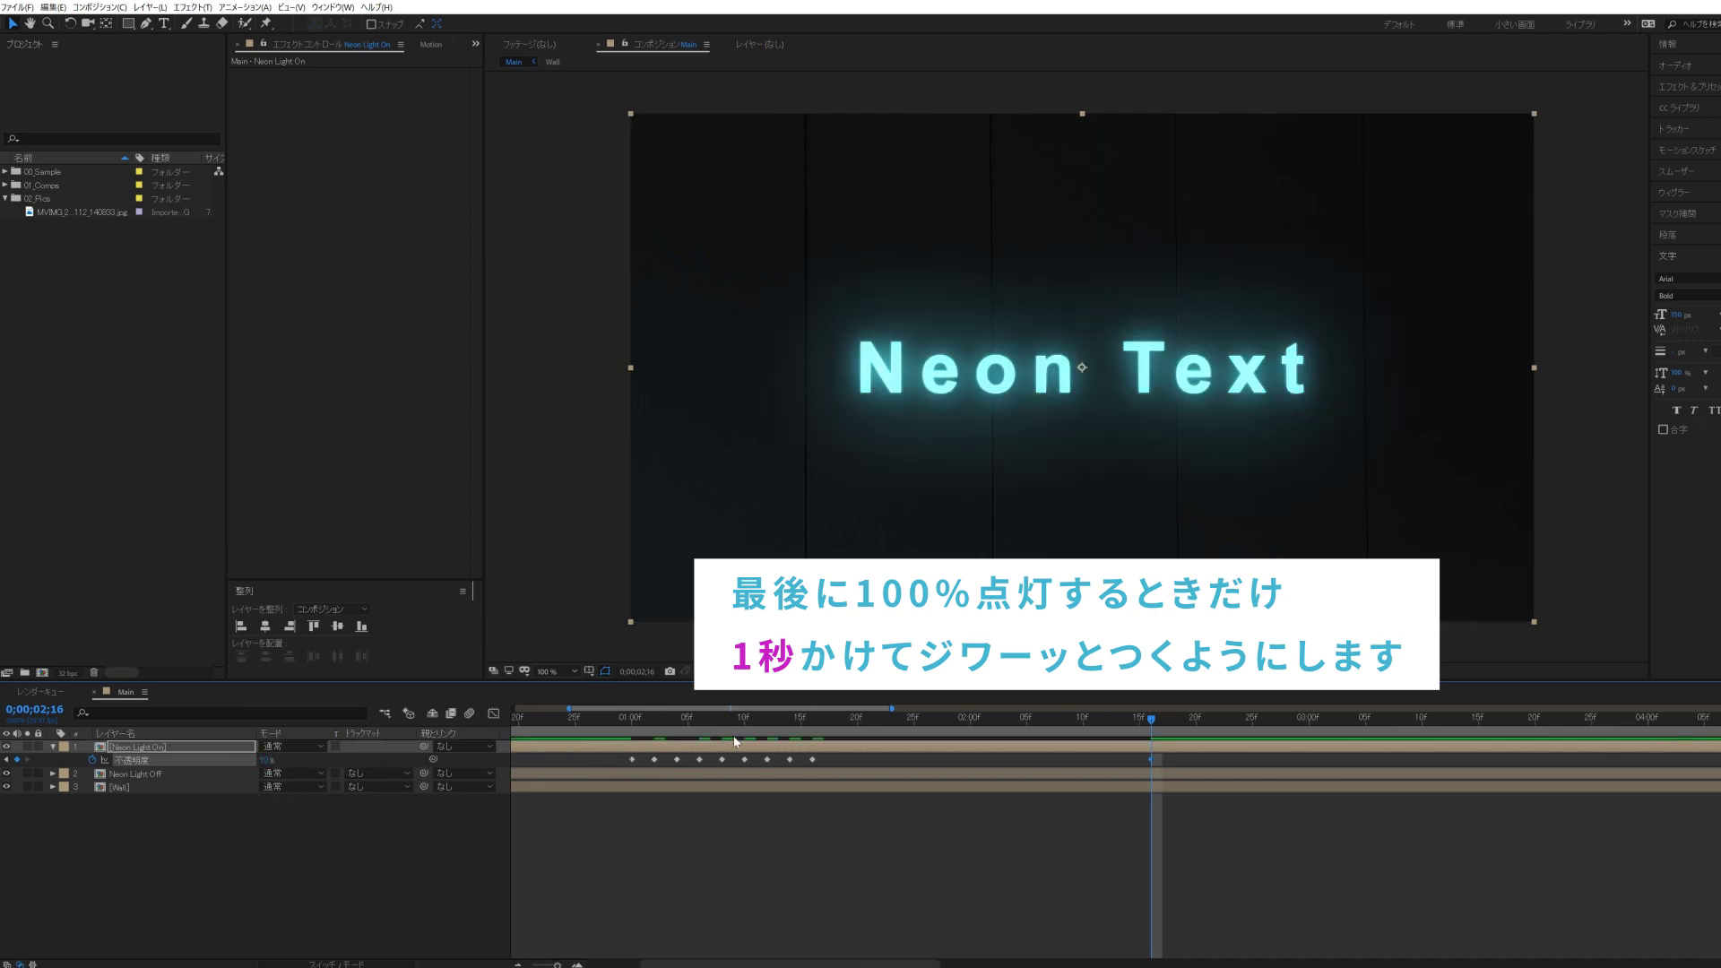
key("space")
key("minus")
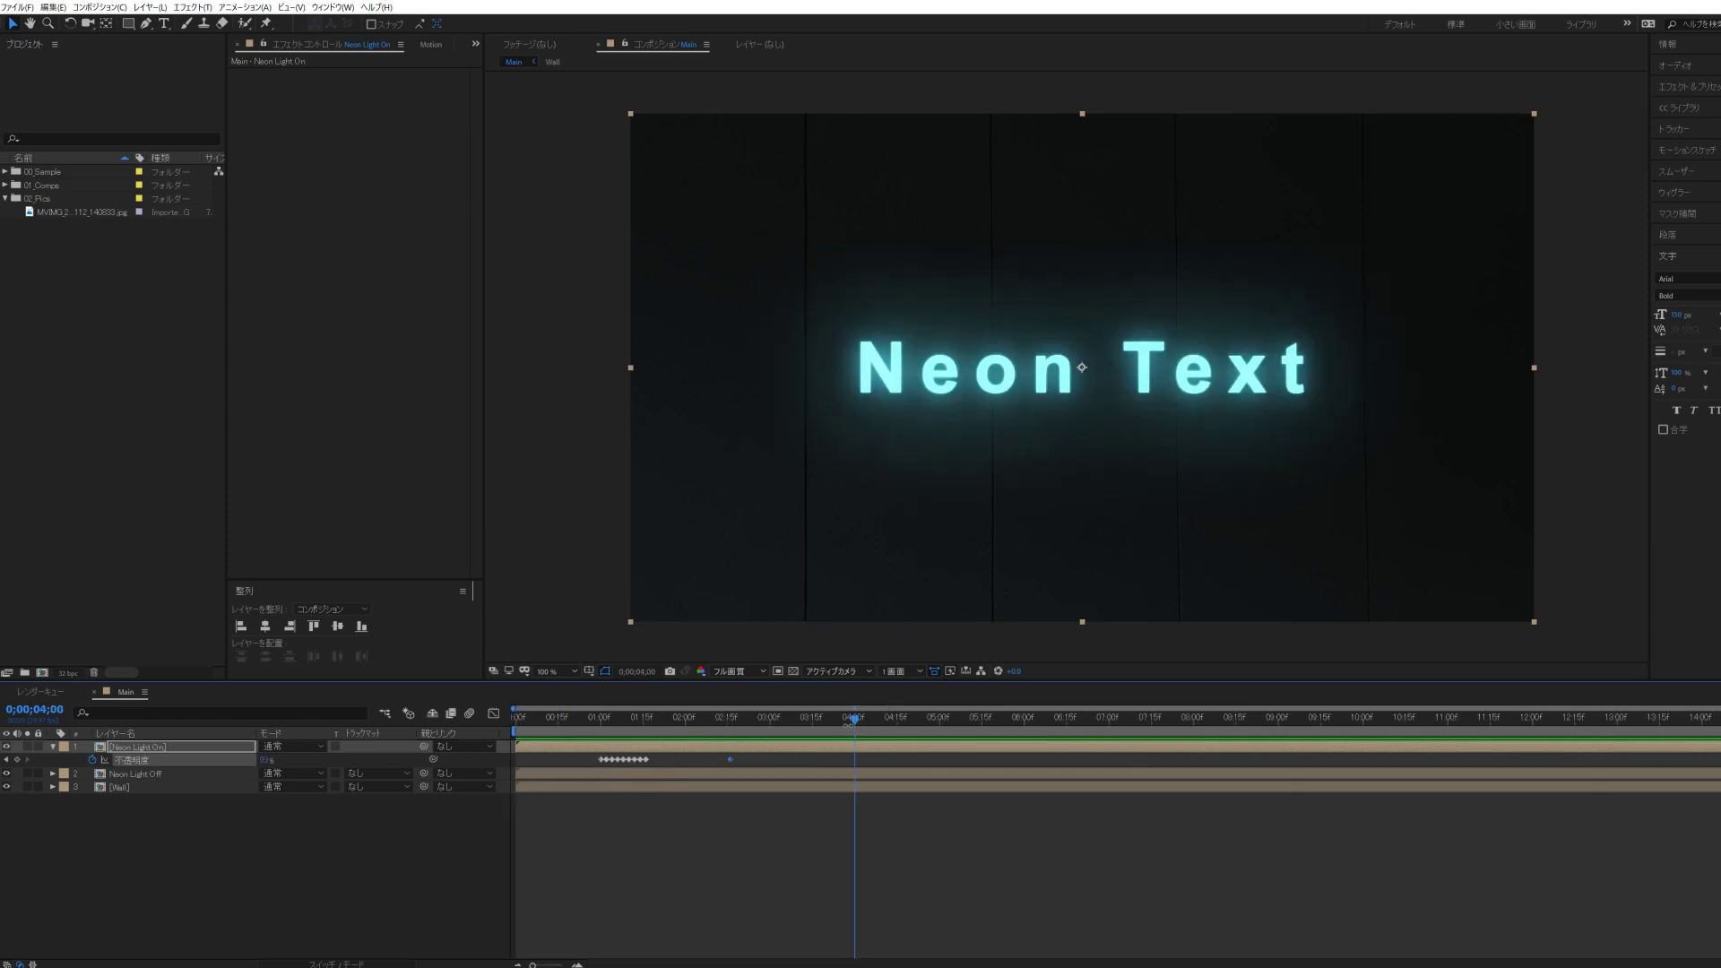
key("space")
key("space")
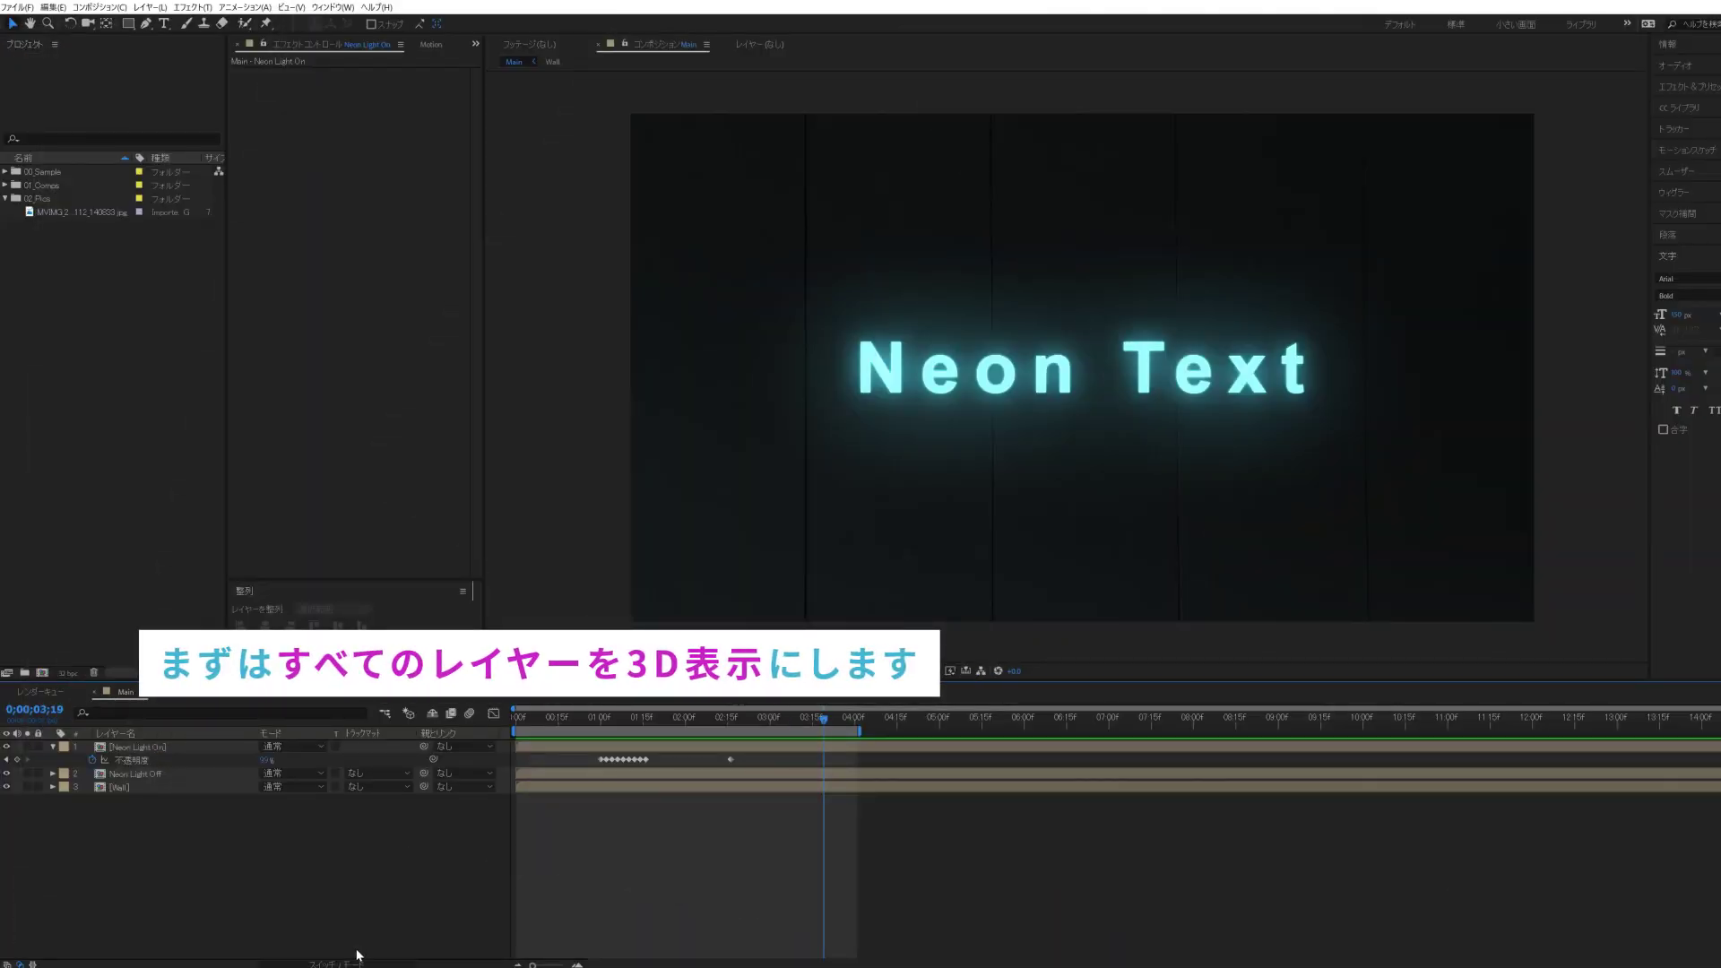
- Enable the 3D Layer switch on all layers in Main, then duplicate Neon Light On
left_click(358, 963)
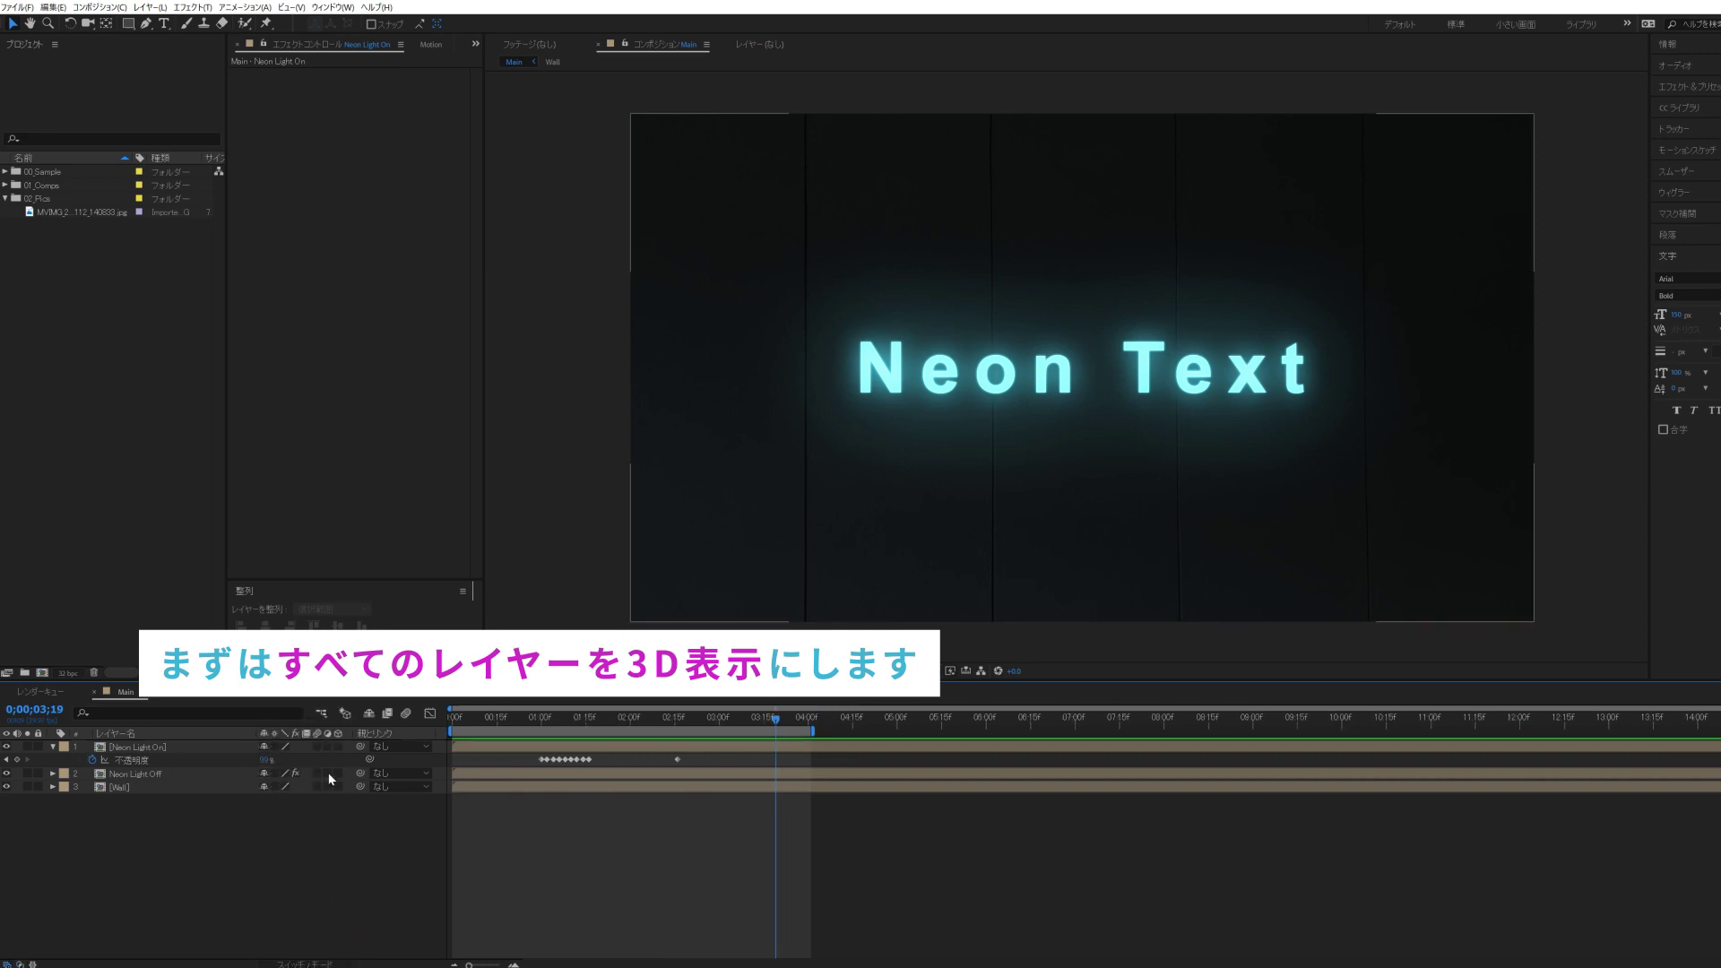
key("ctrl+a")
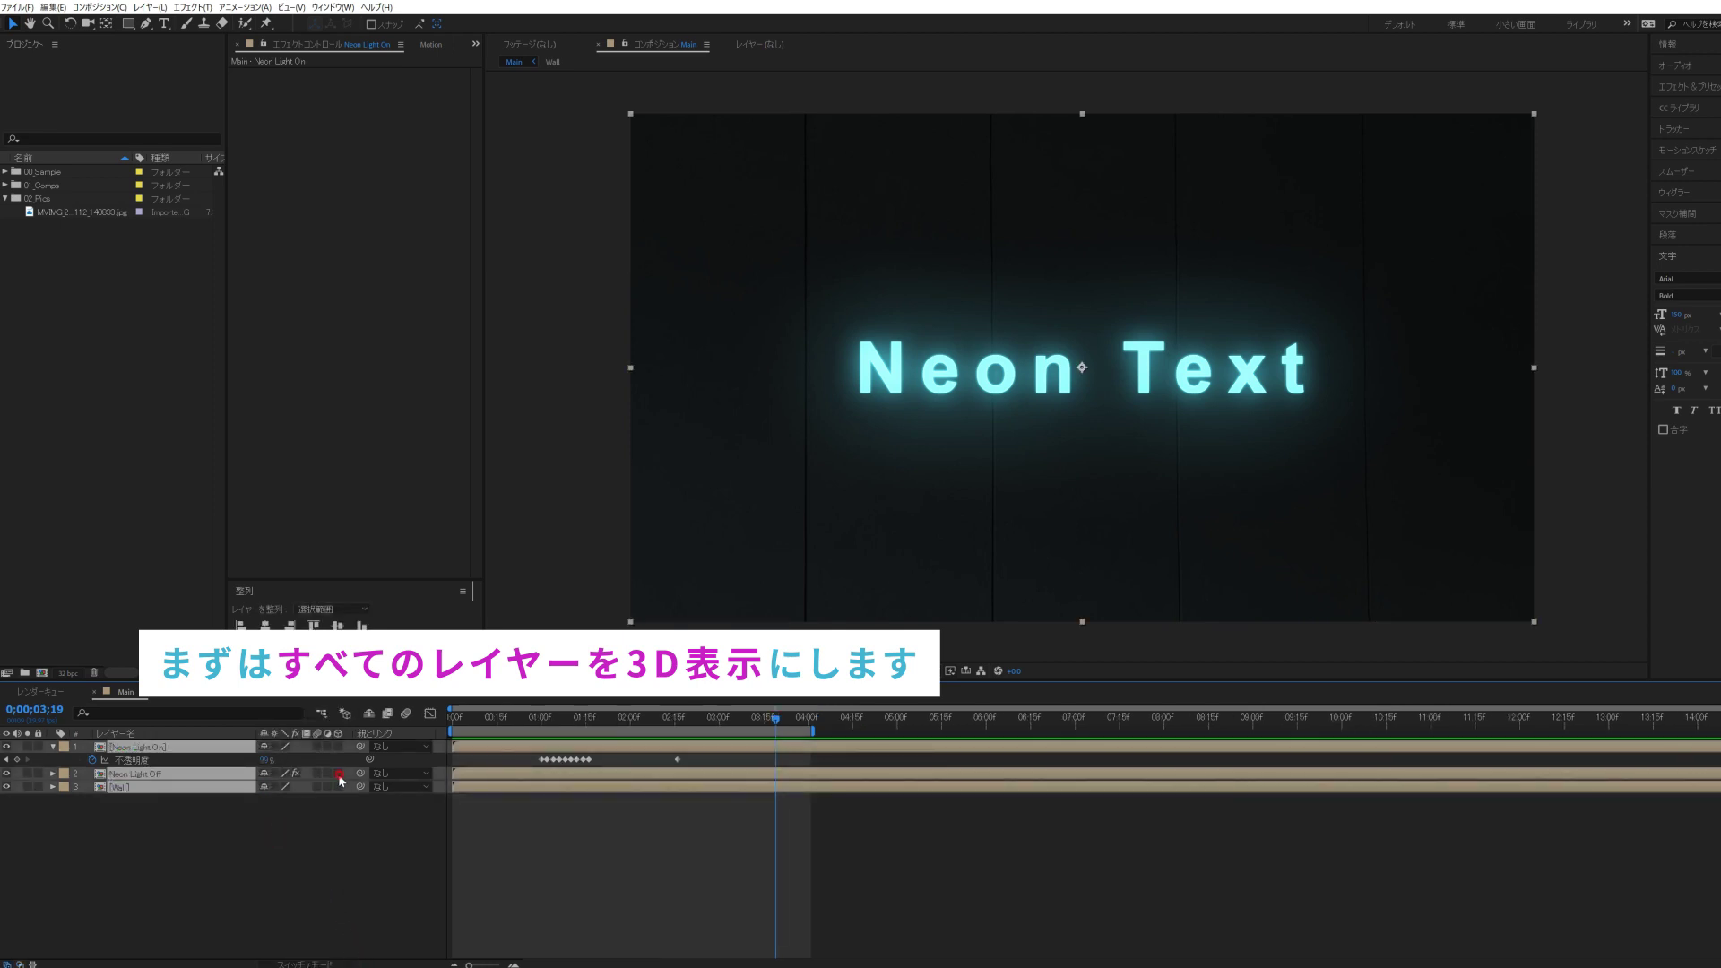
left_click(338, 780)
left_click(282, 892)
key("u")
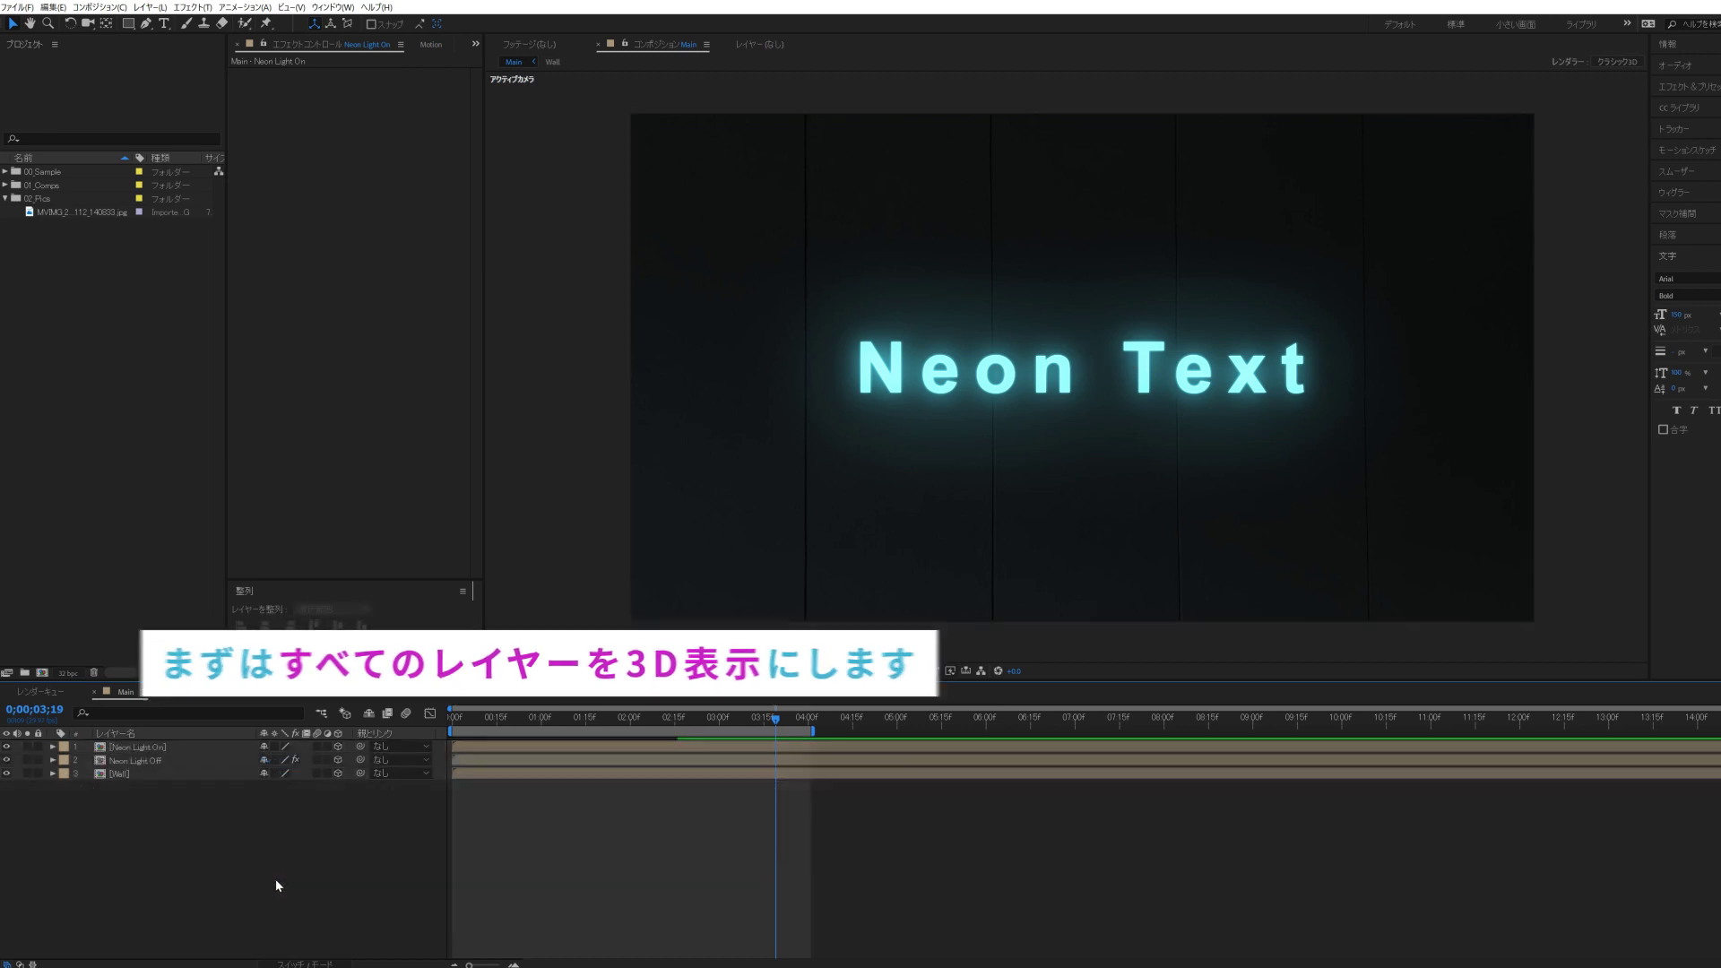
left_click(147, 748)
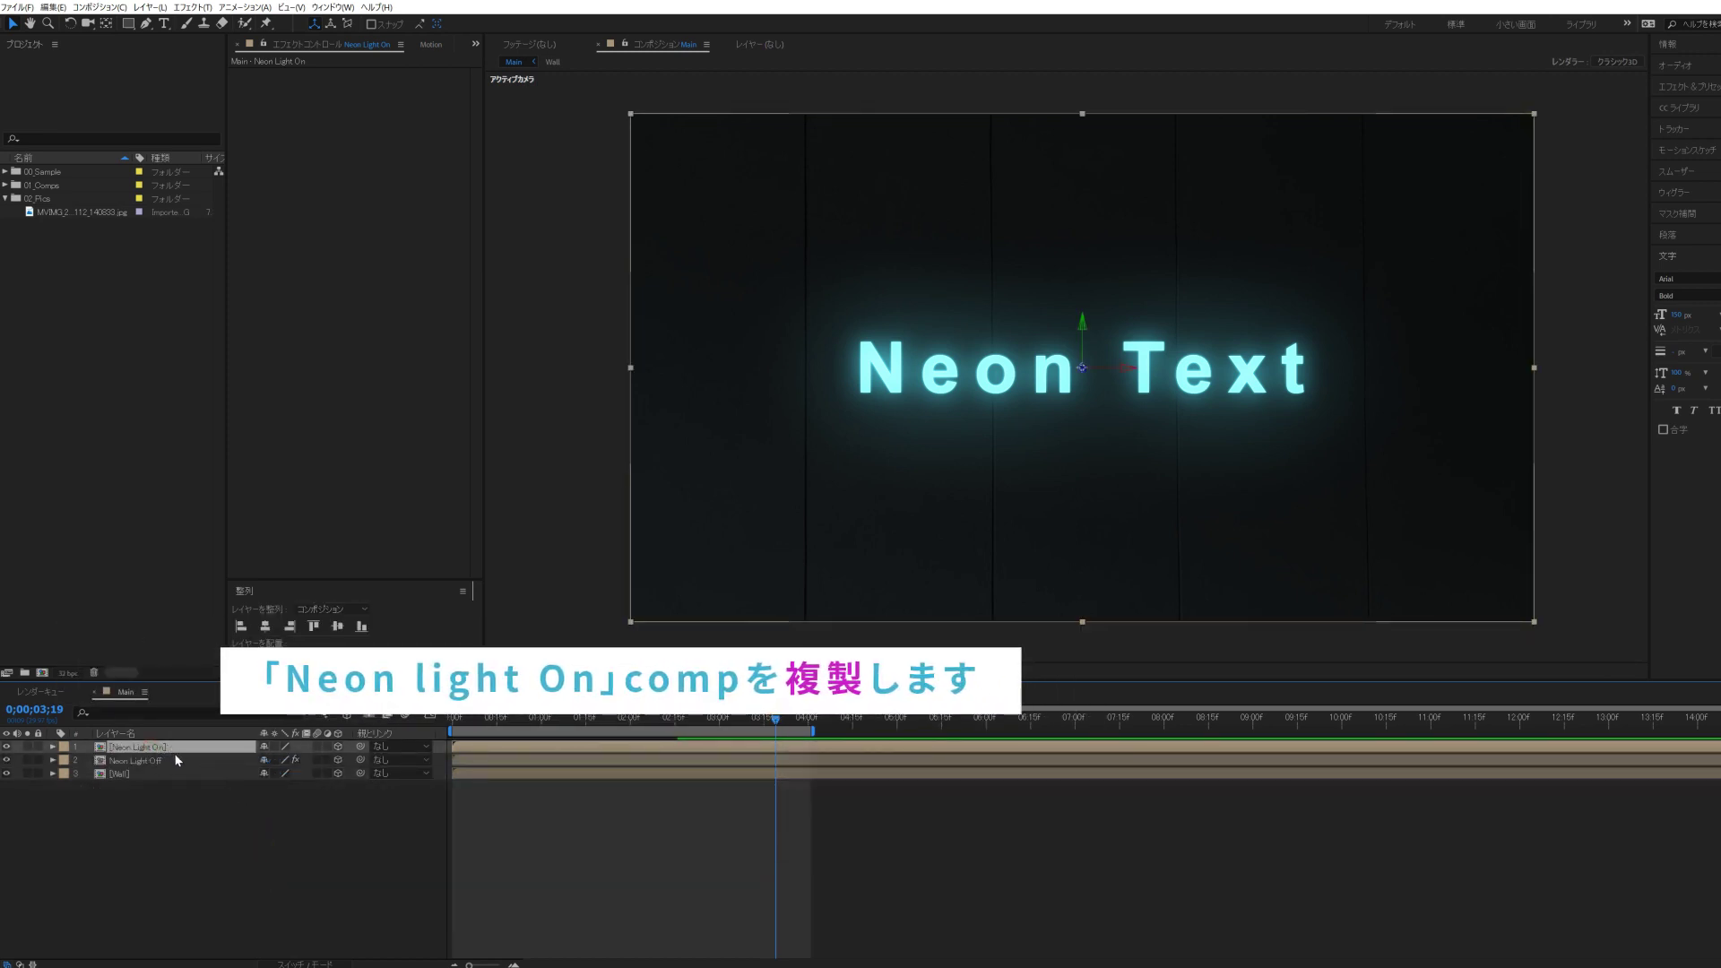
key("ctrl+d")
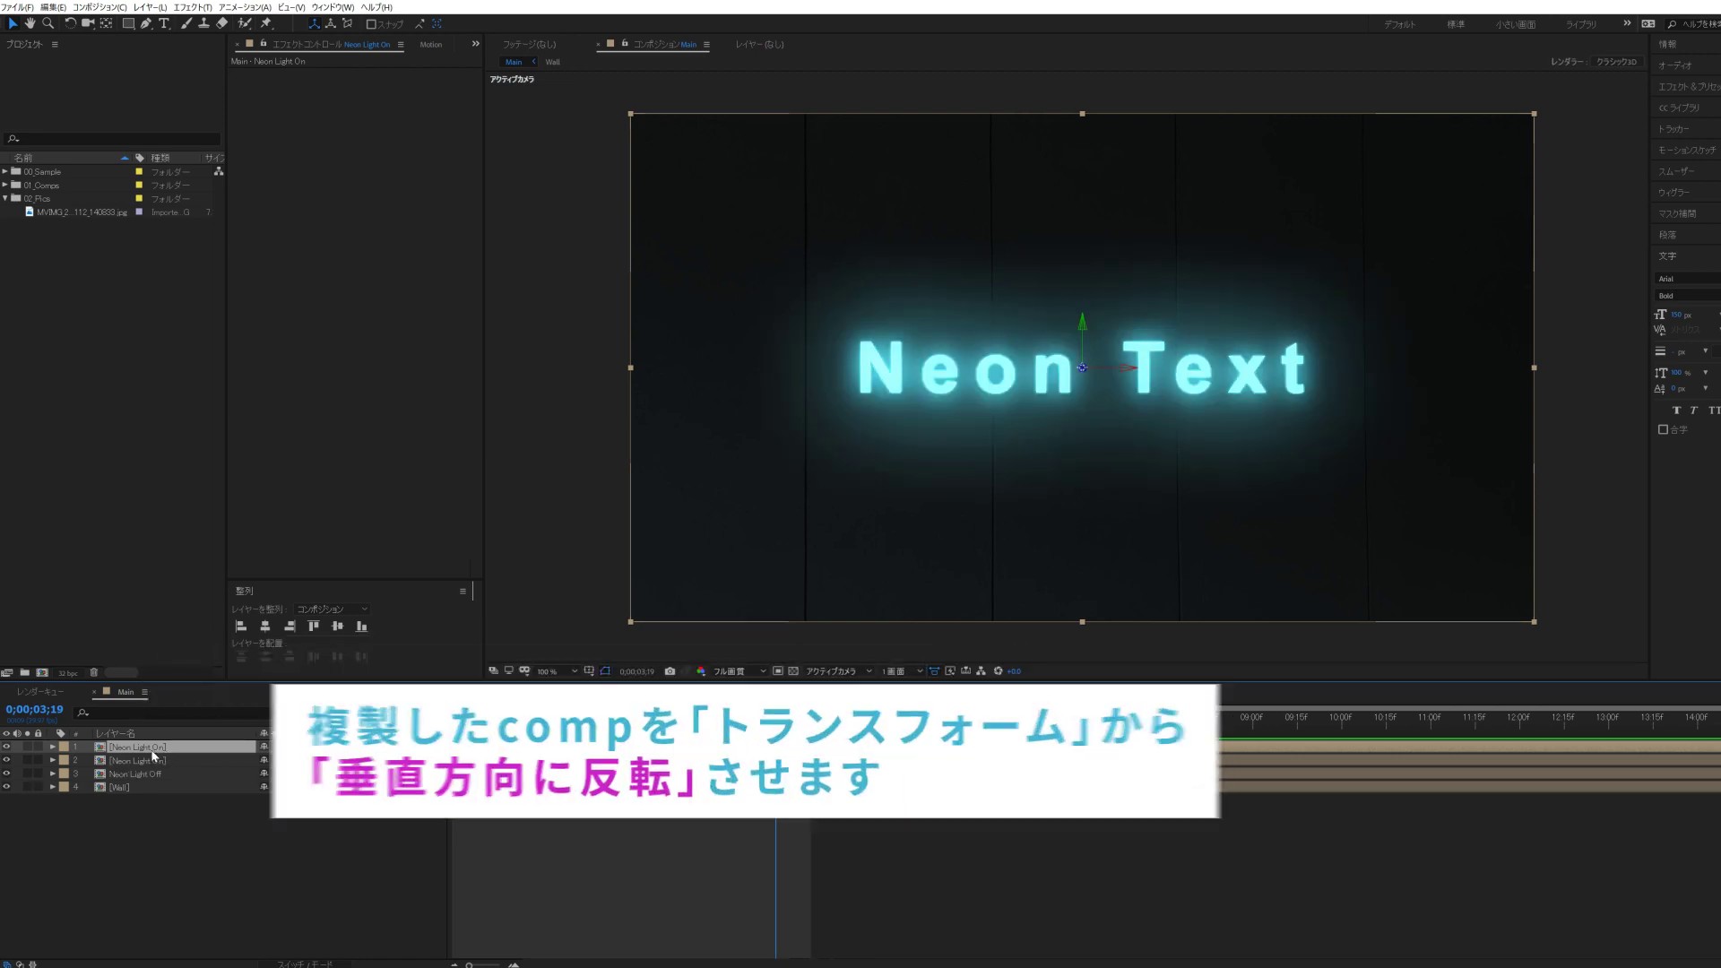
- Flip the duplicated neon layer vertically, move it below the text, and place it under Neon Light Off
right_click(157, 754)
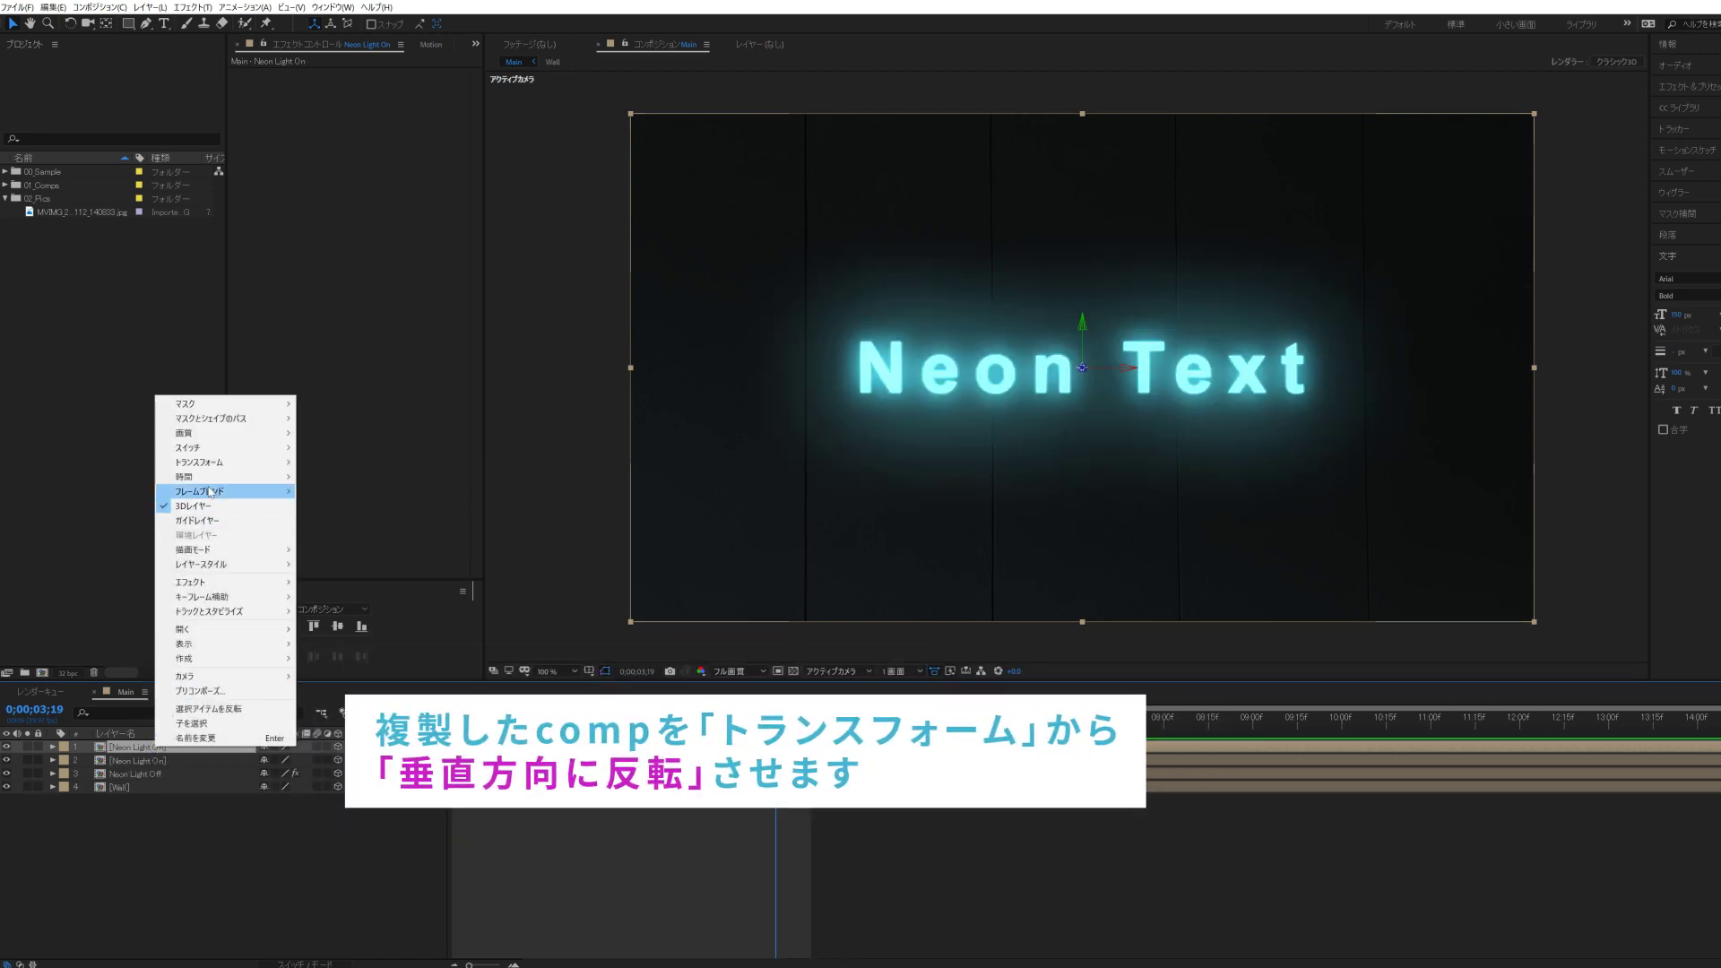
mouse_move(216, 470)
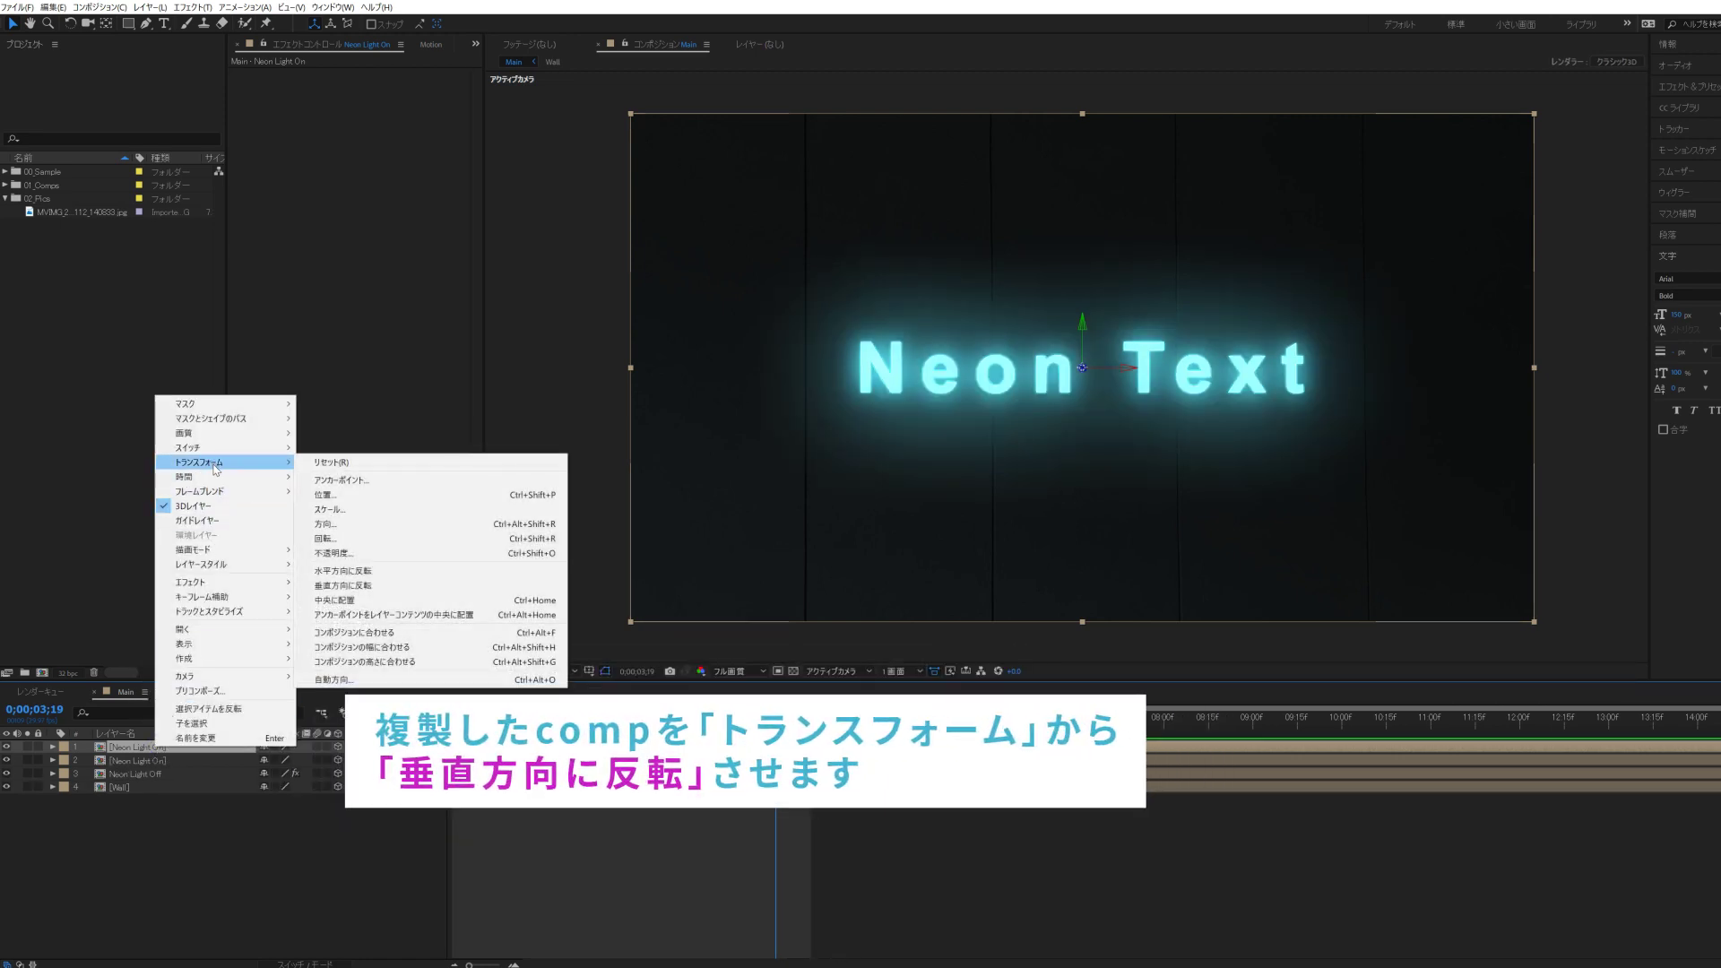
left_click(360, 588)
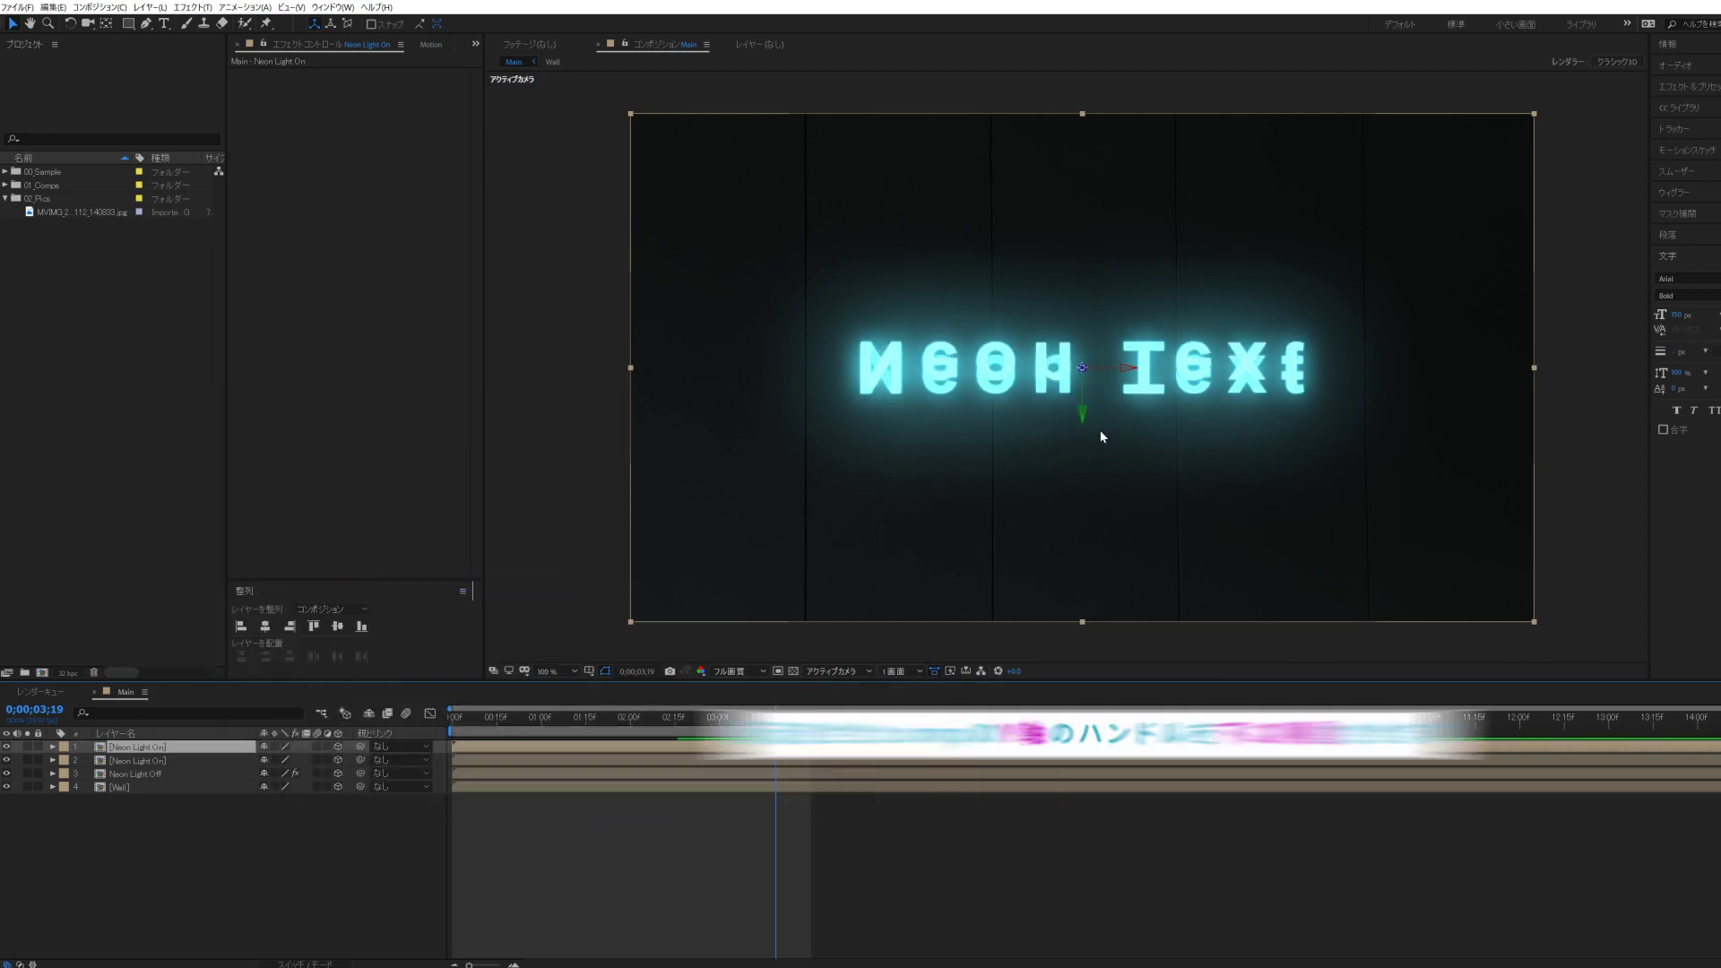
left_click_drag(1082, 410, 1087, 585)
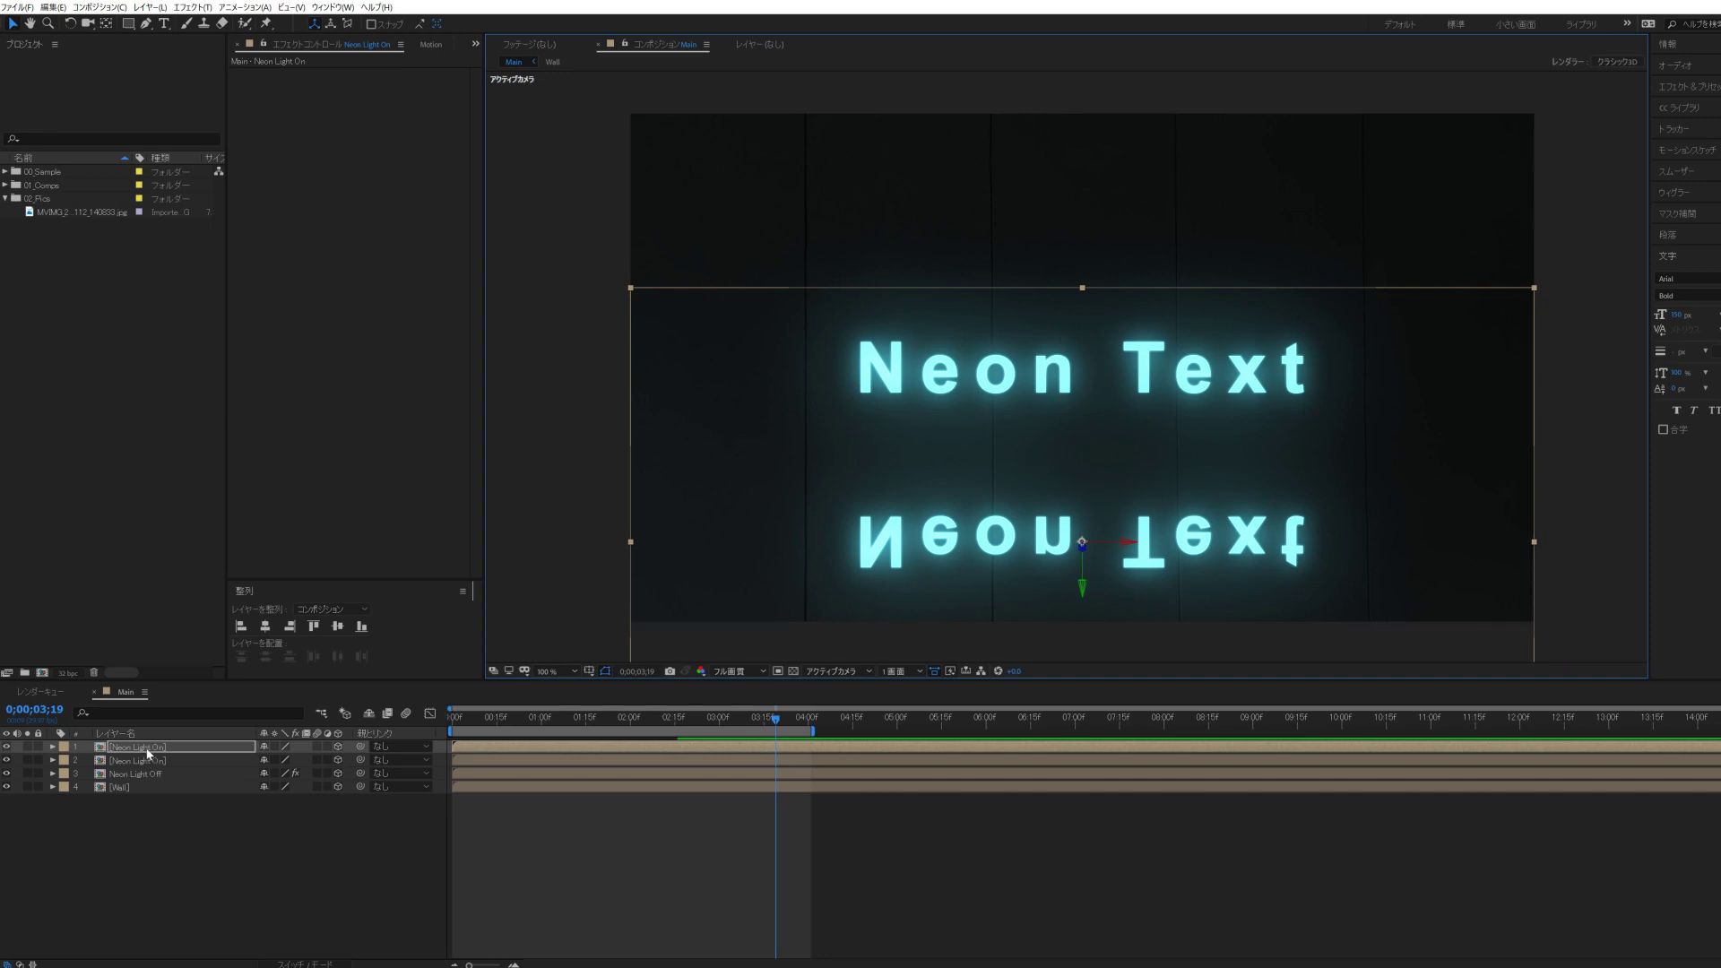
left_click_drag(148, 749, 153, 783)
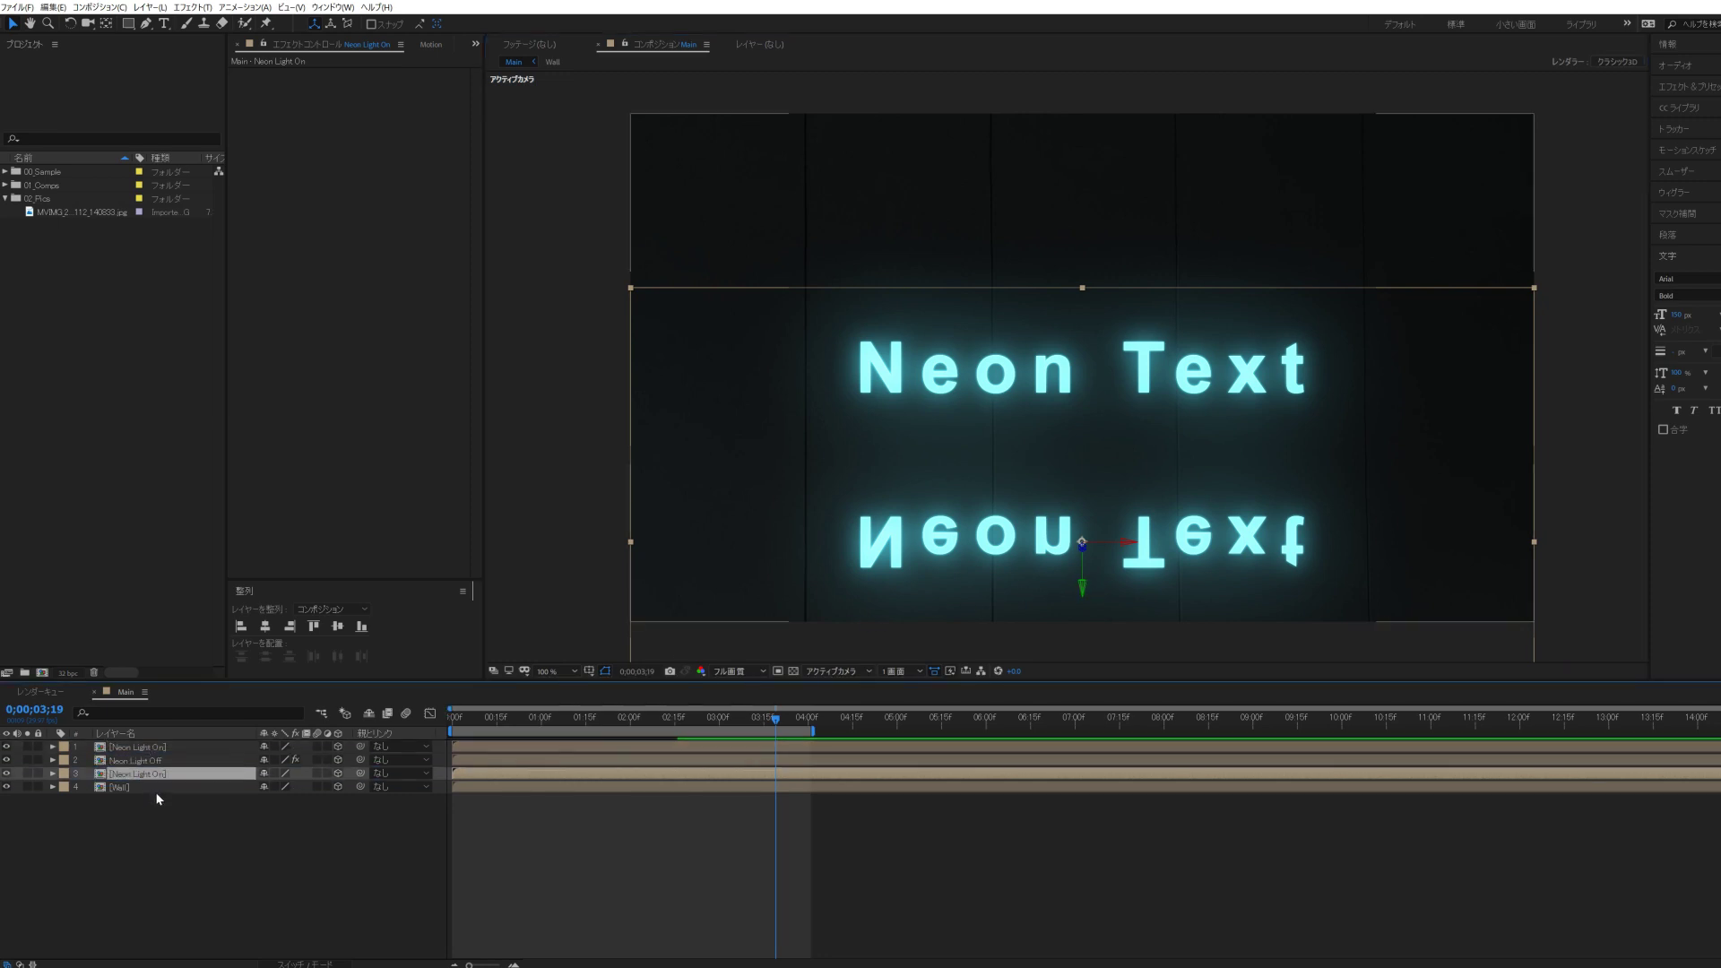
- Rename the flipped copy layer 'Reflection'
left_click(138, 839)
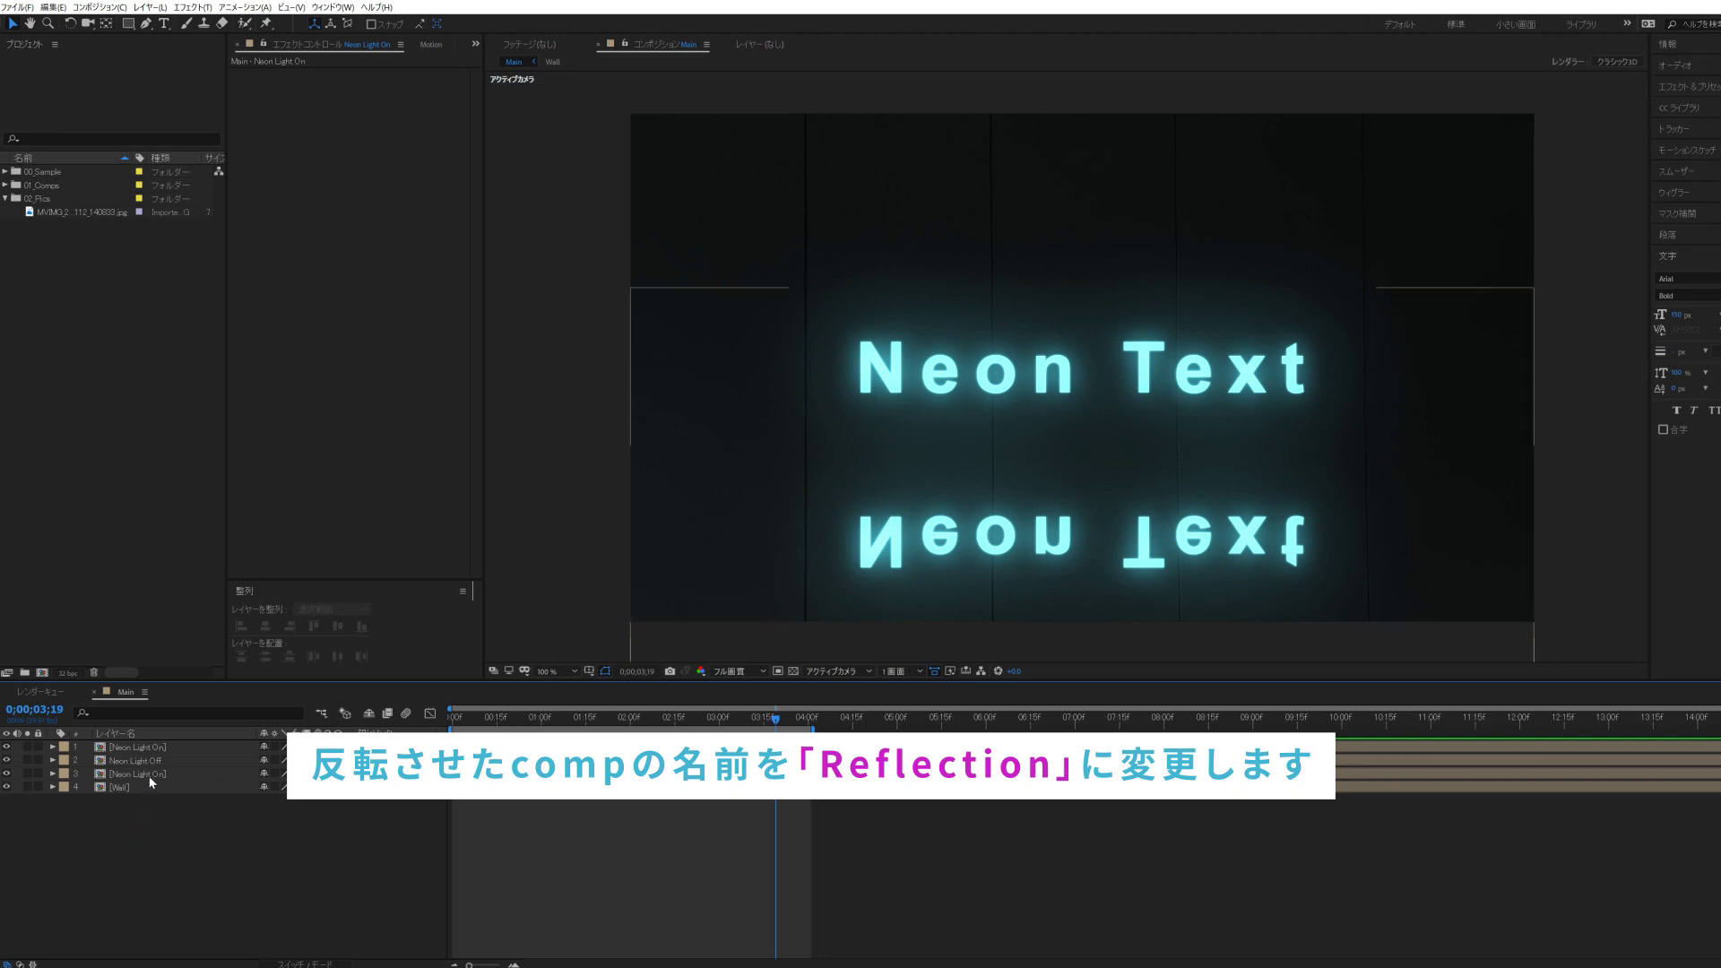
left_click(148, 774)
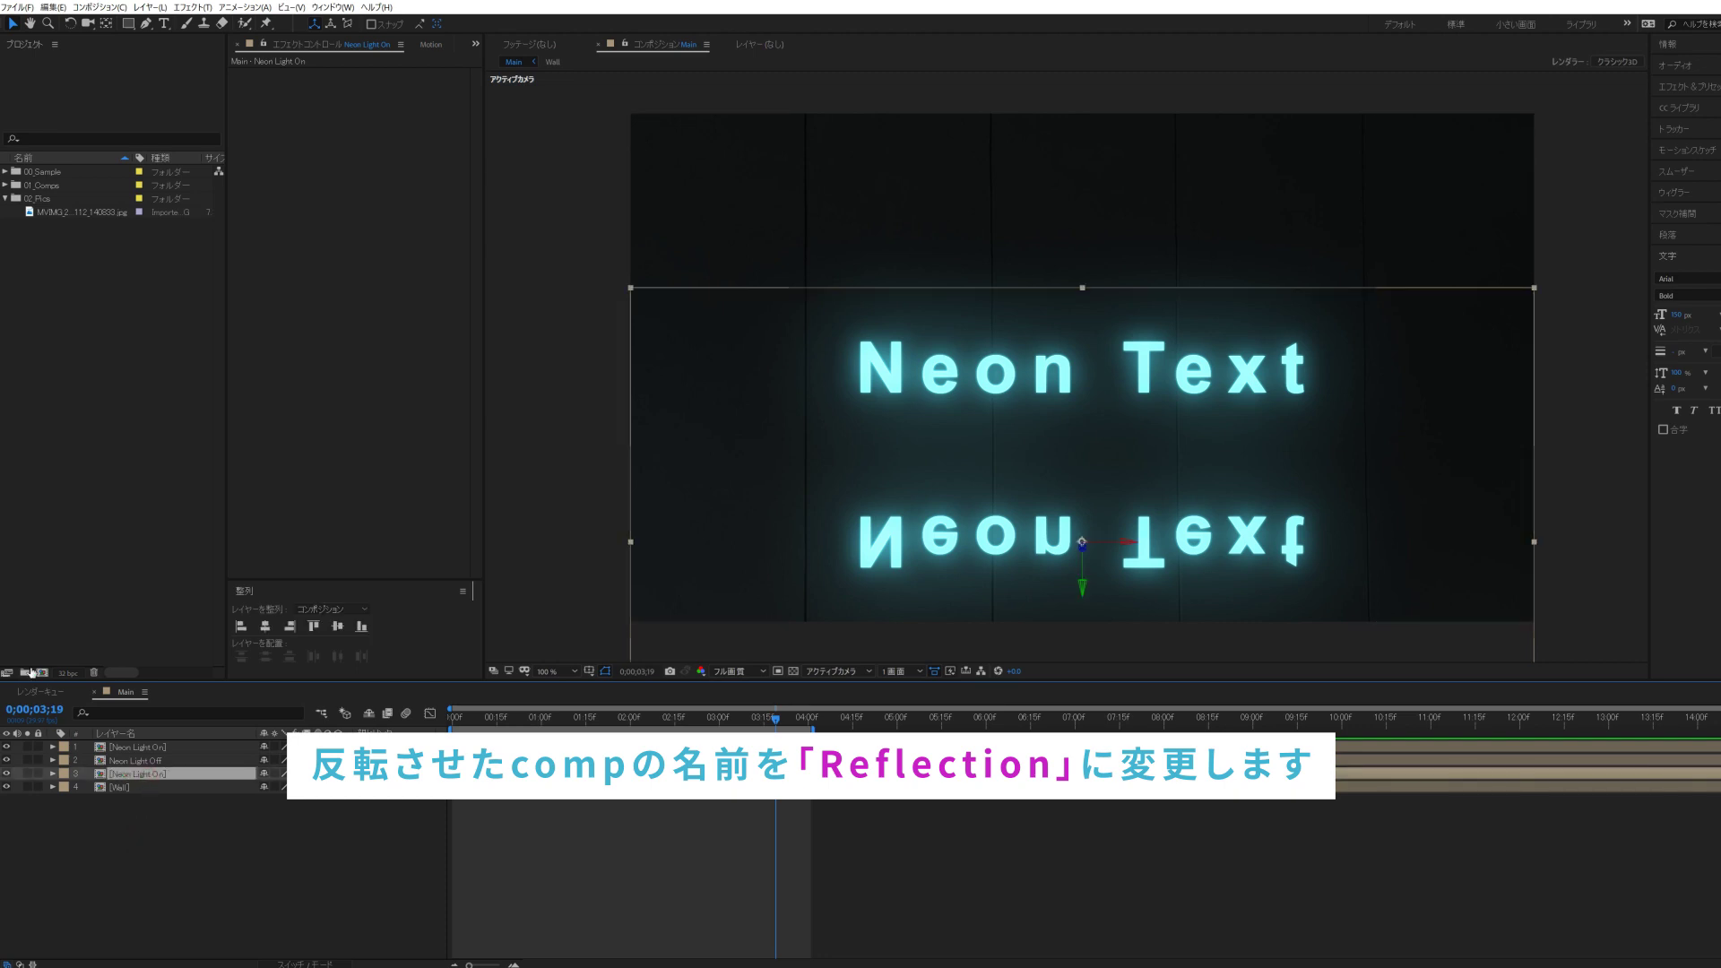
key("Return")
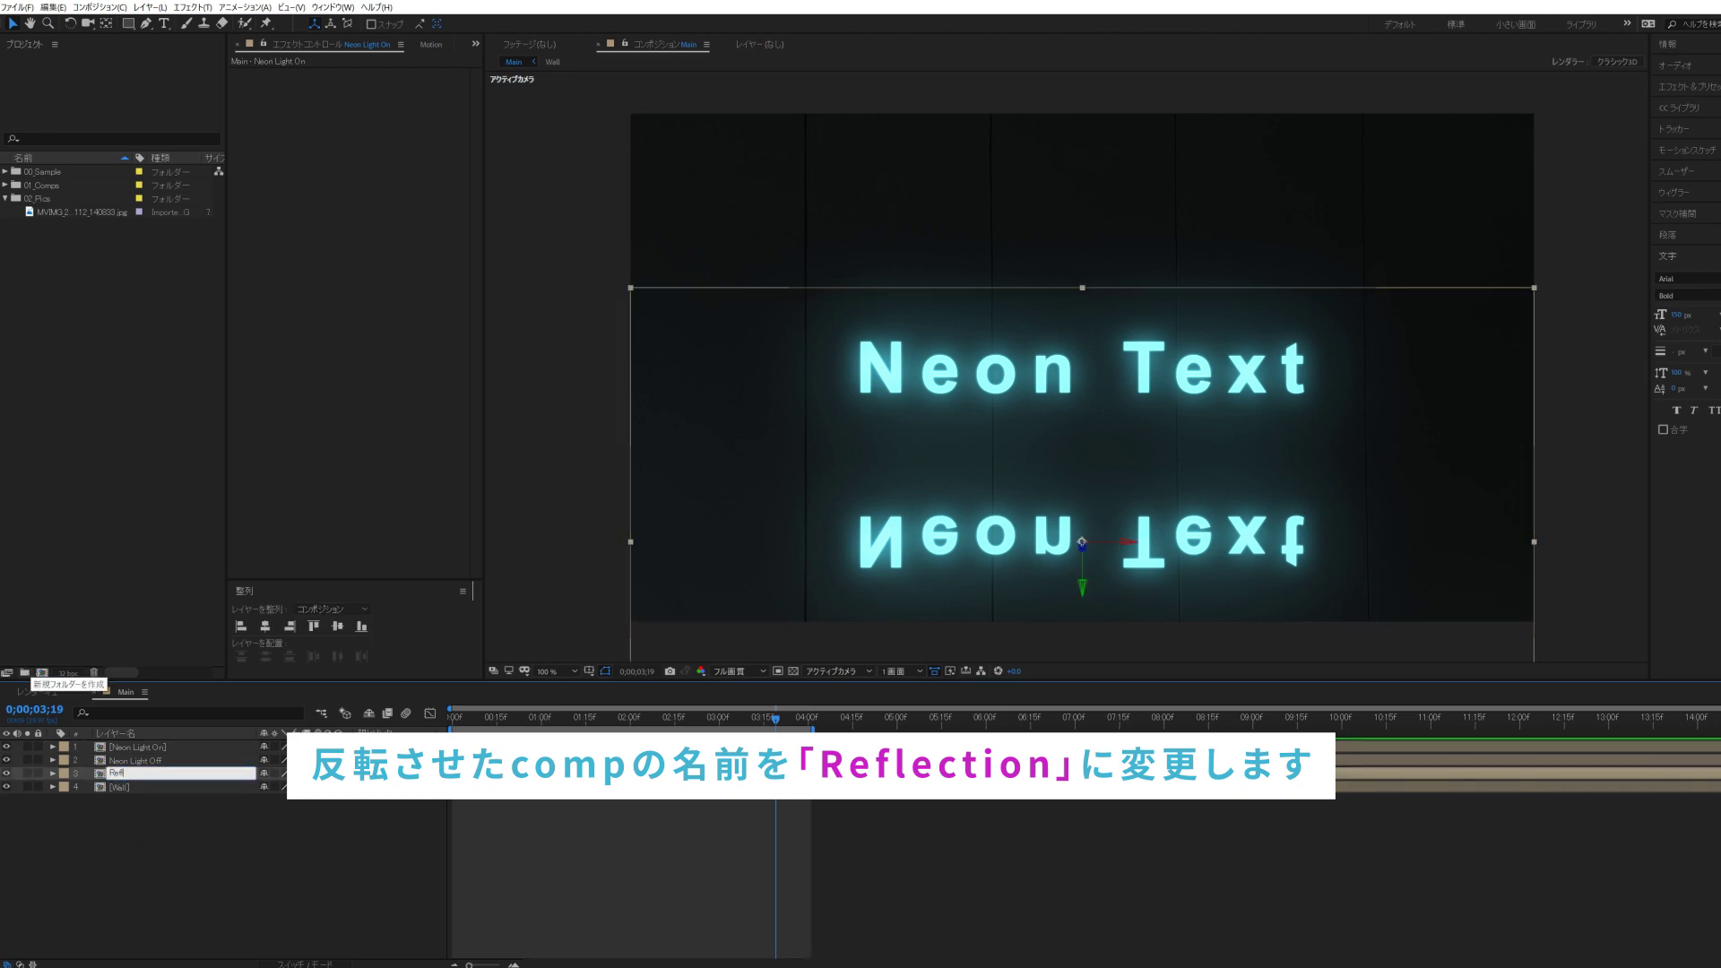
type("ection")
key("Return")
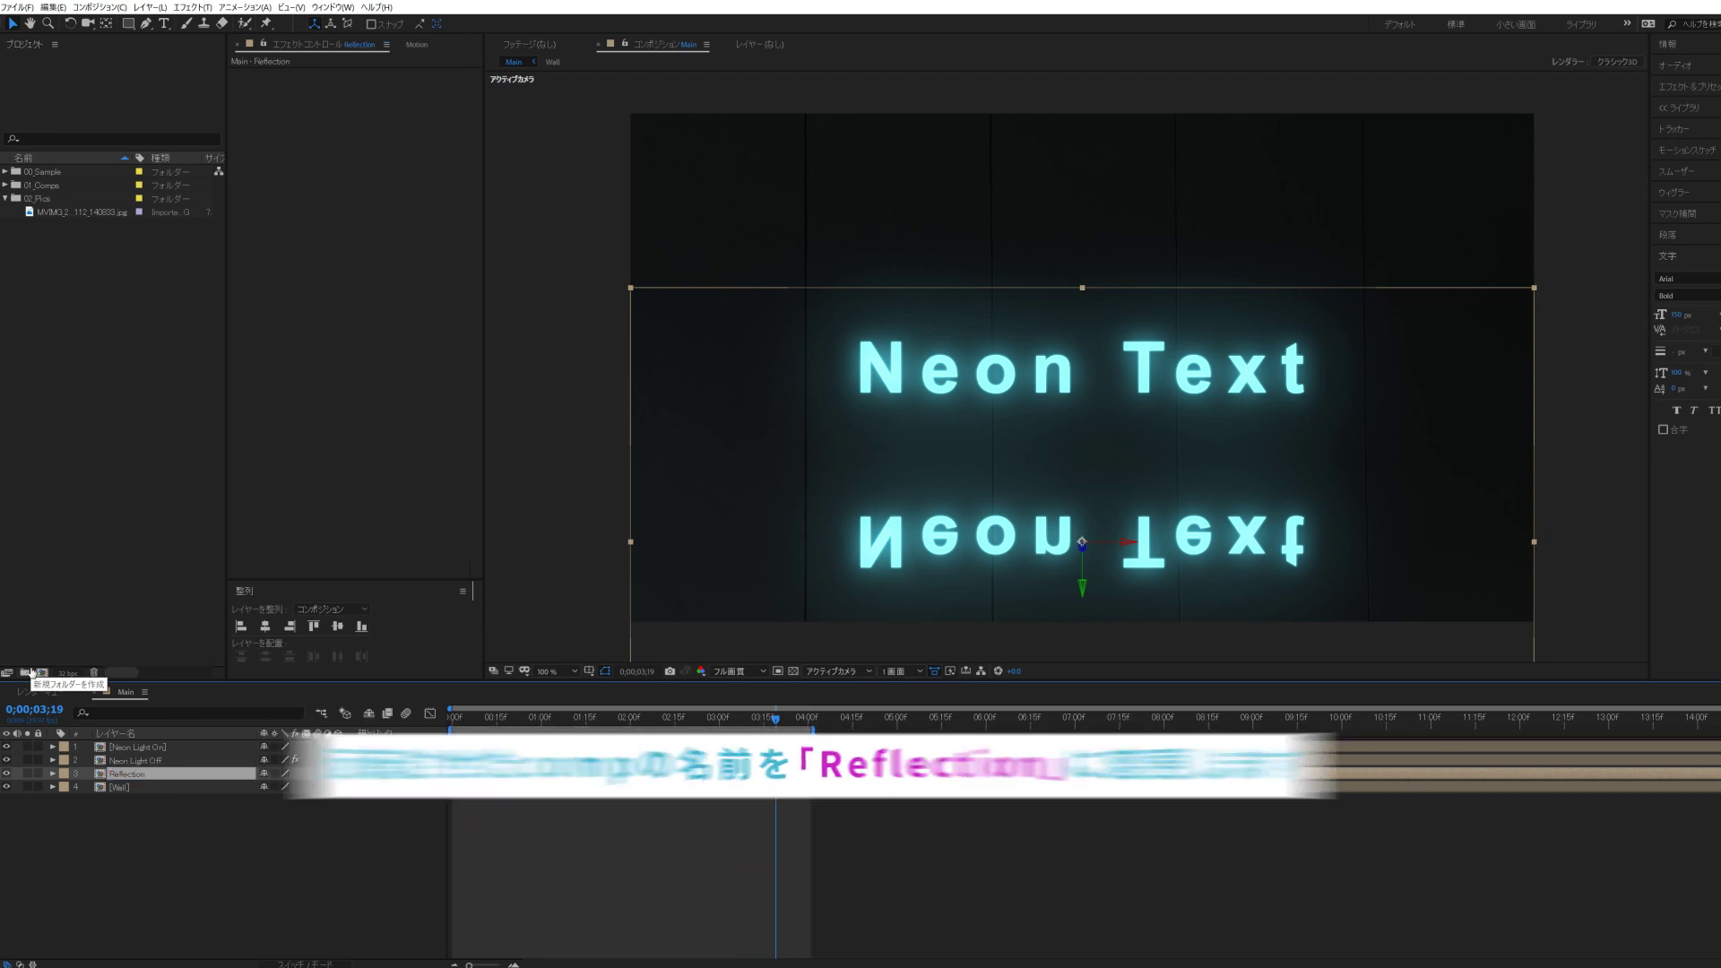
left_click(183, 838)
key("u")
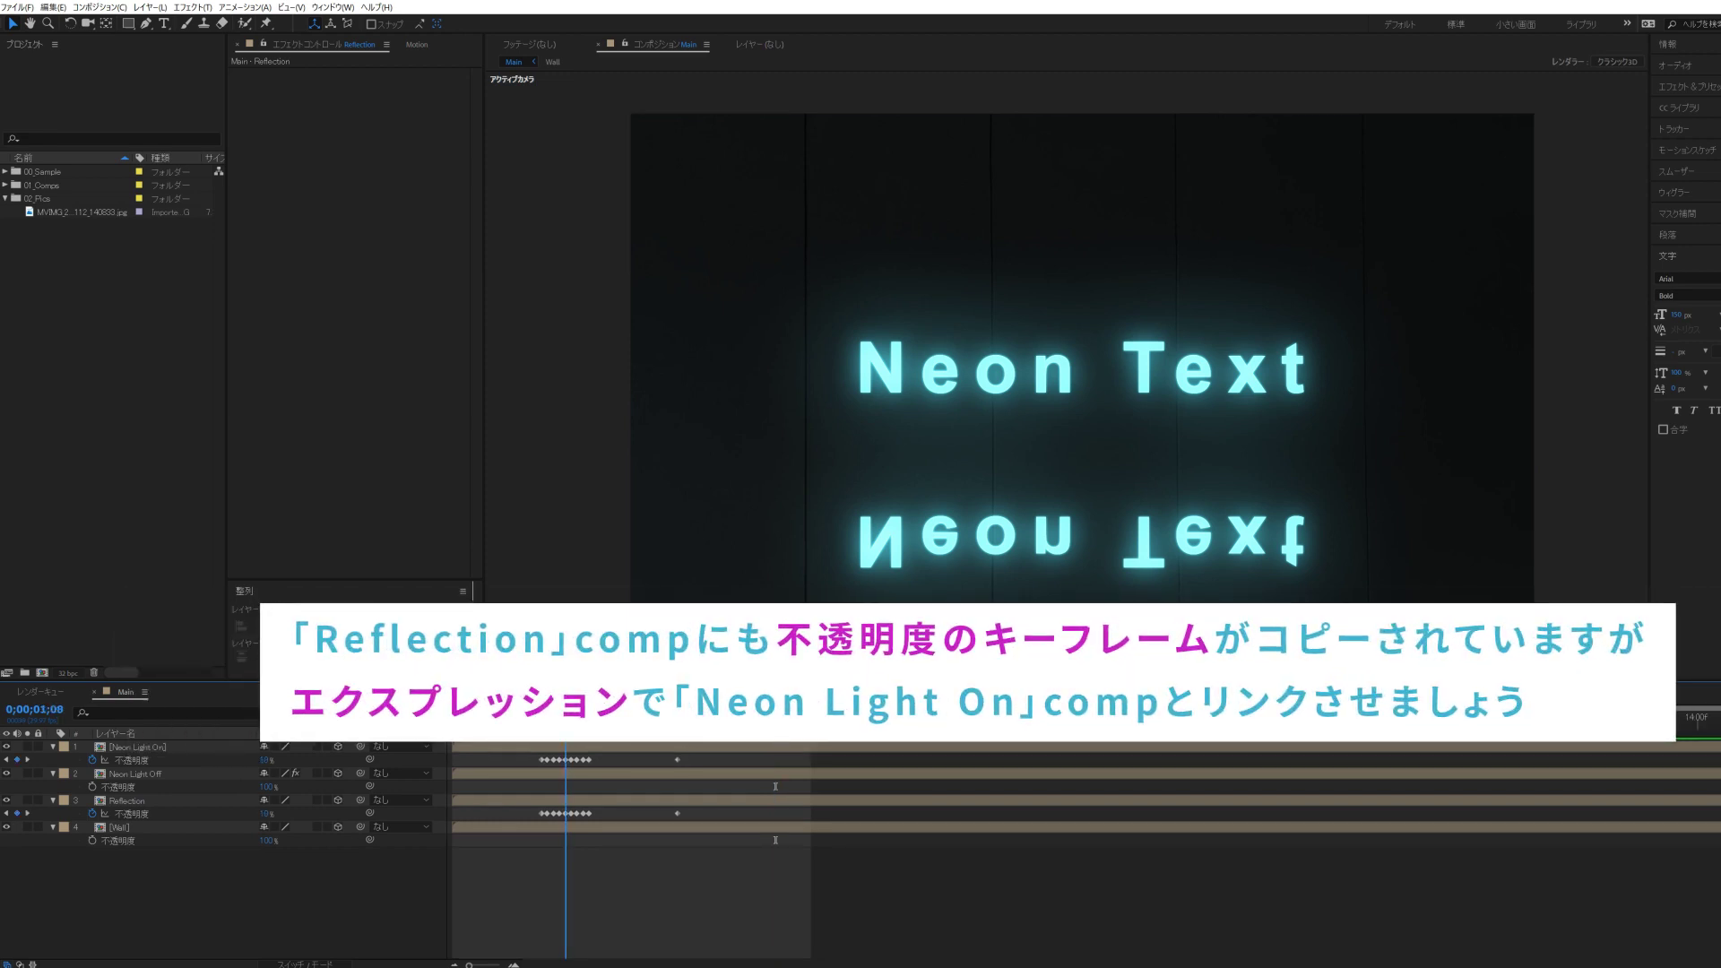
- Replace Reflection's opacity keyframes with an expression linked to Neon Light On's opacity
scroll(701, 788, "up", 2)
key("v")
key("space")
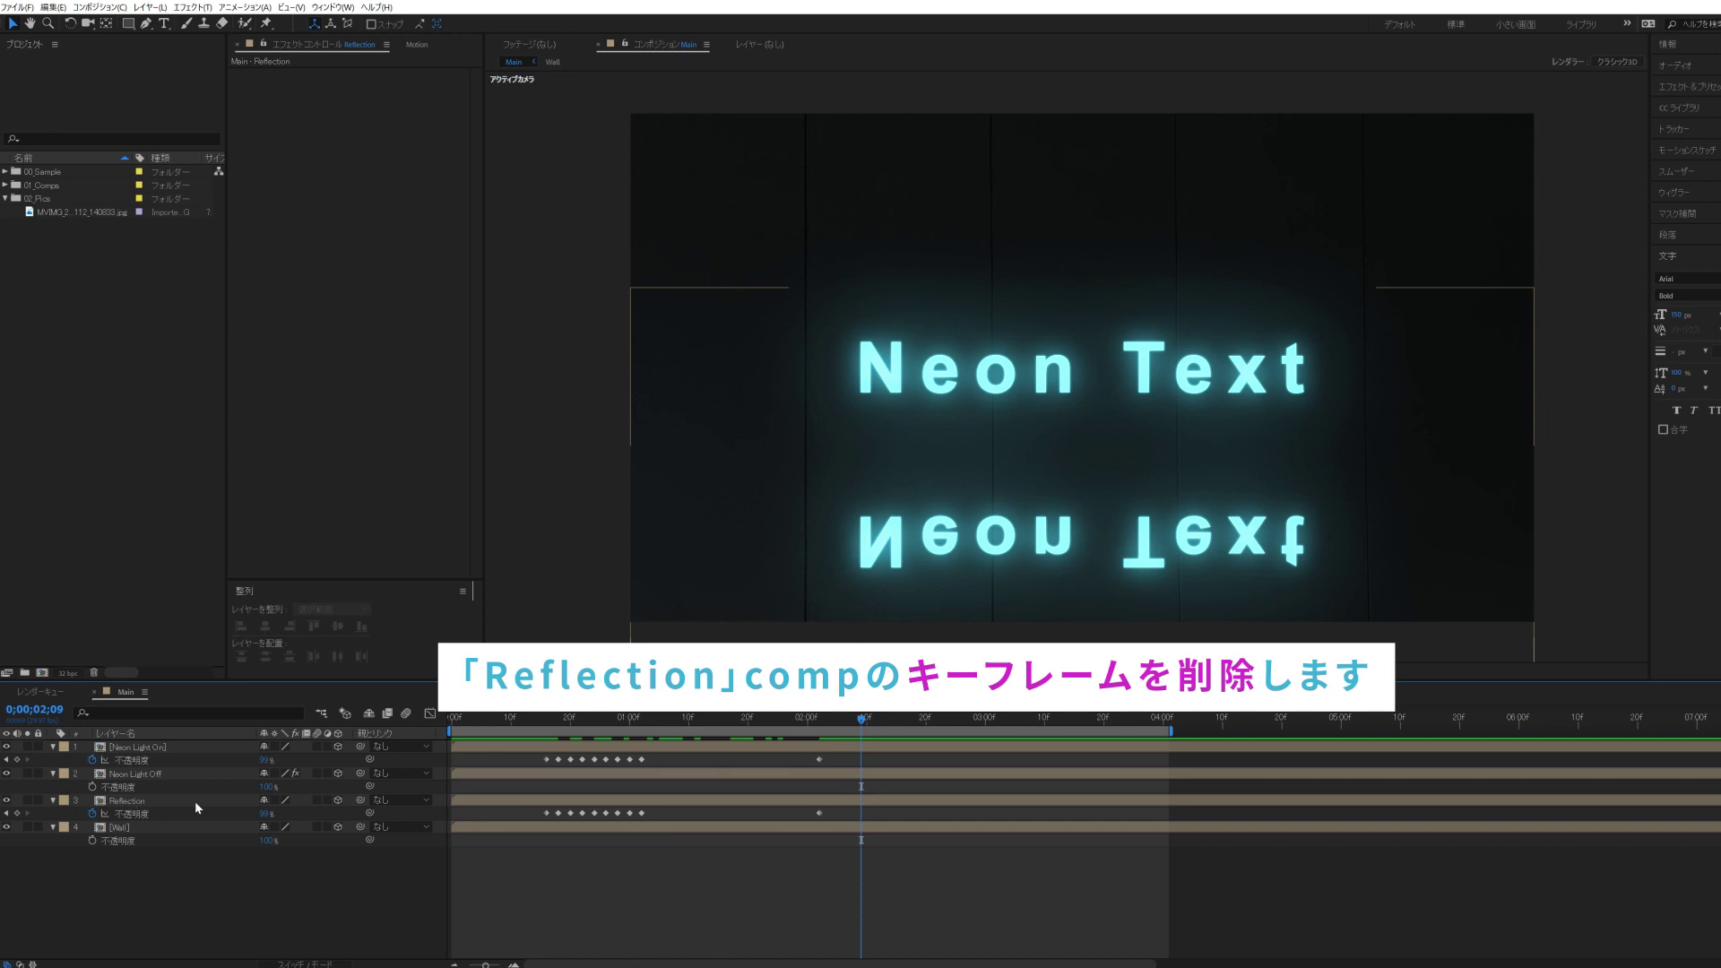
left_click_drag(601, 825, 835, 833)
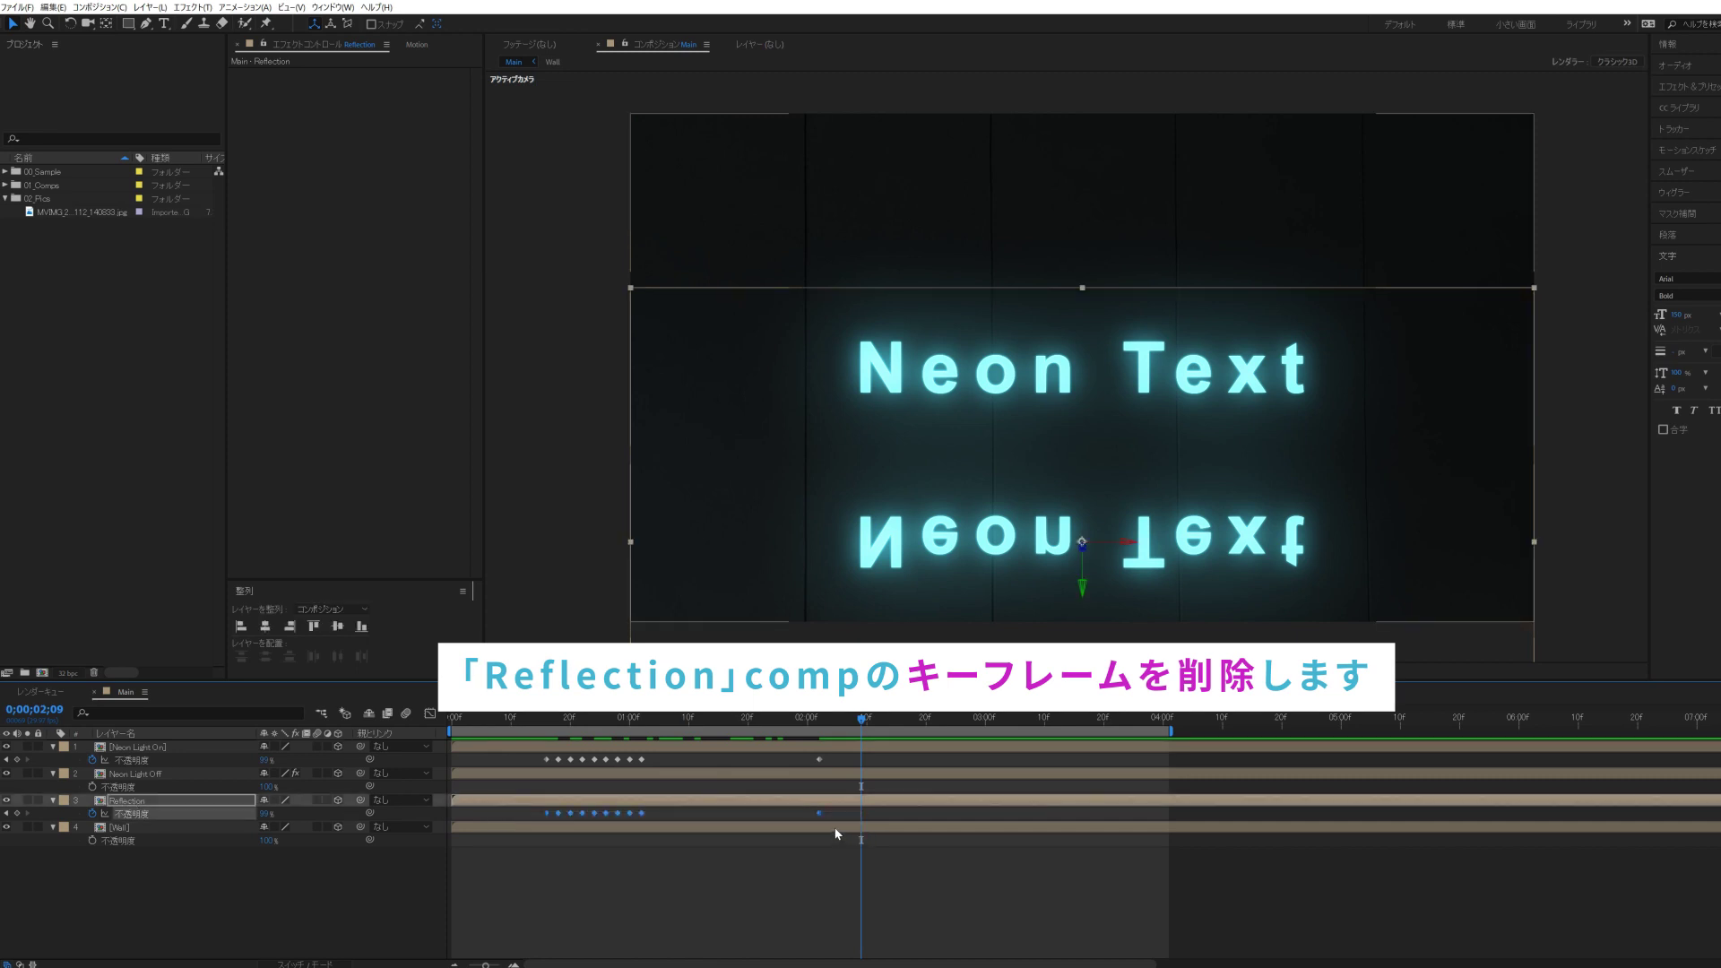
key("Delete")
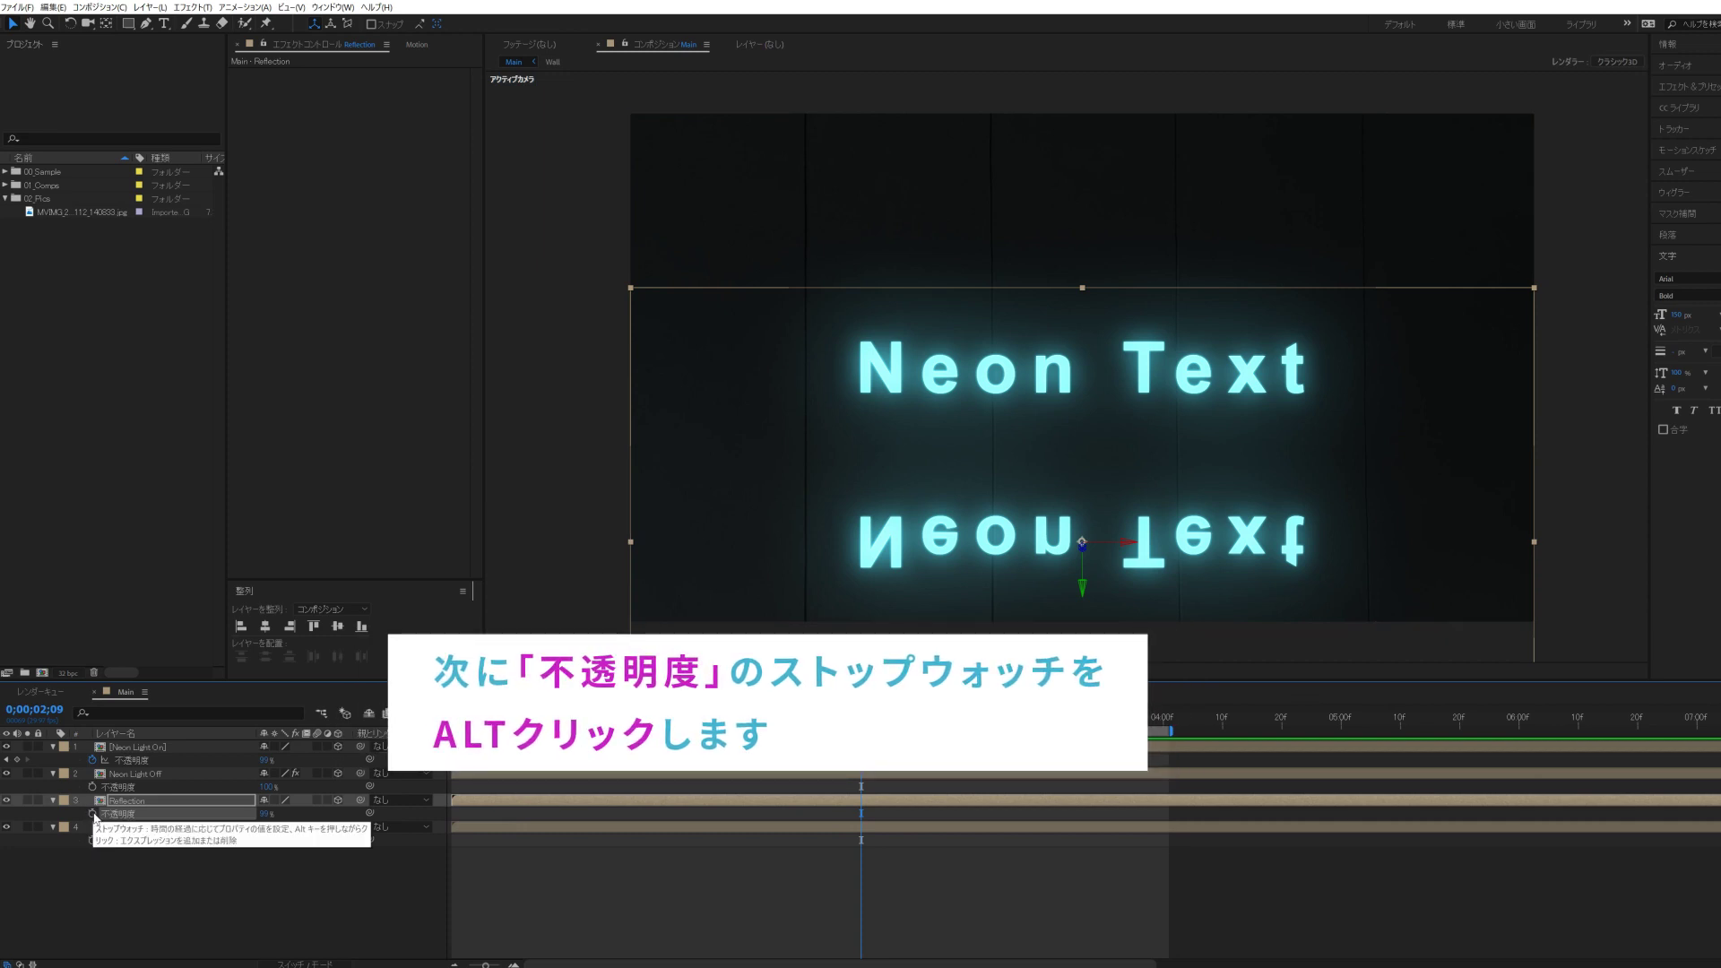
left_click(92, 814, "alt")
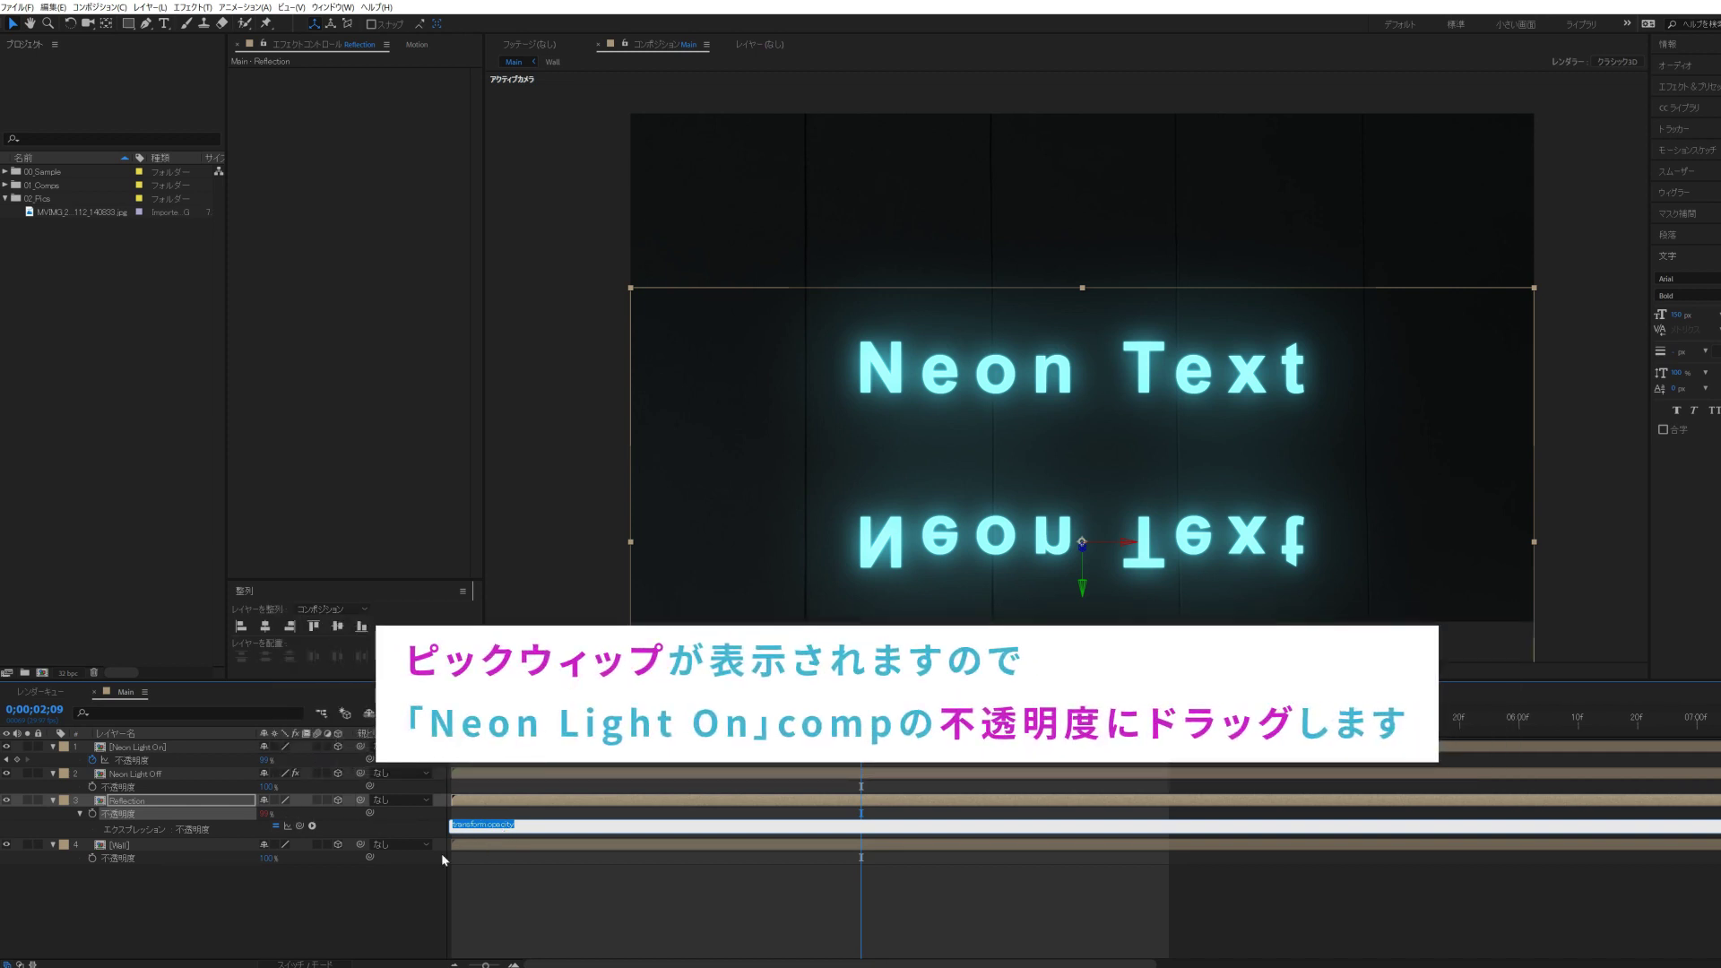
mouse_move(301, 828)
left_mouse_down()
mouse_move(324, 791)
mouse_move(142, 760)
left_mouse_up()
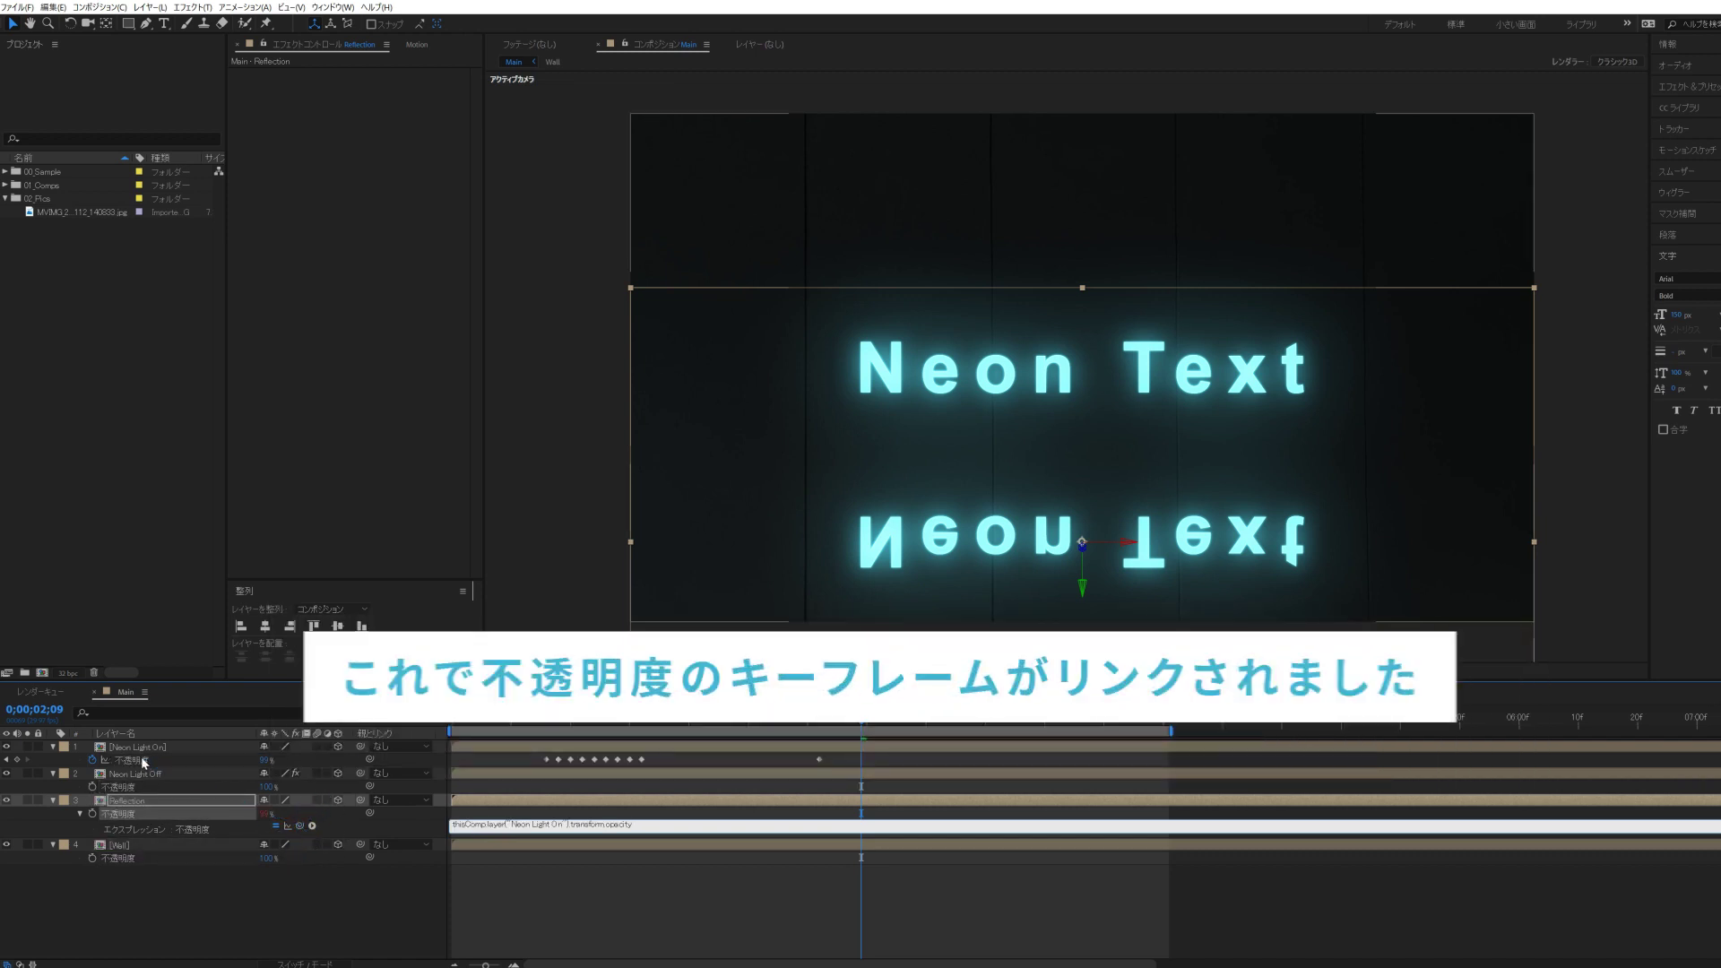
left_click(539, 874)
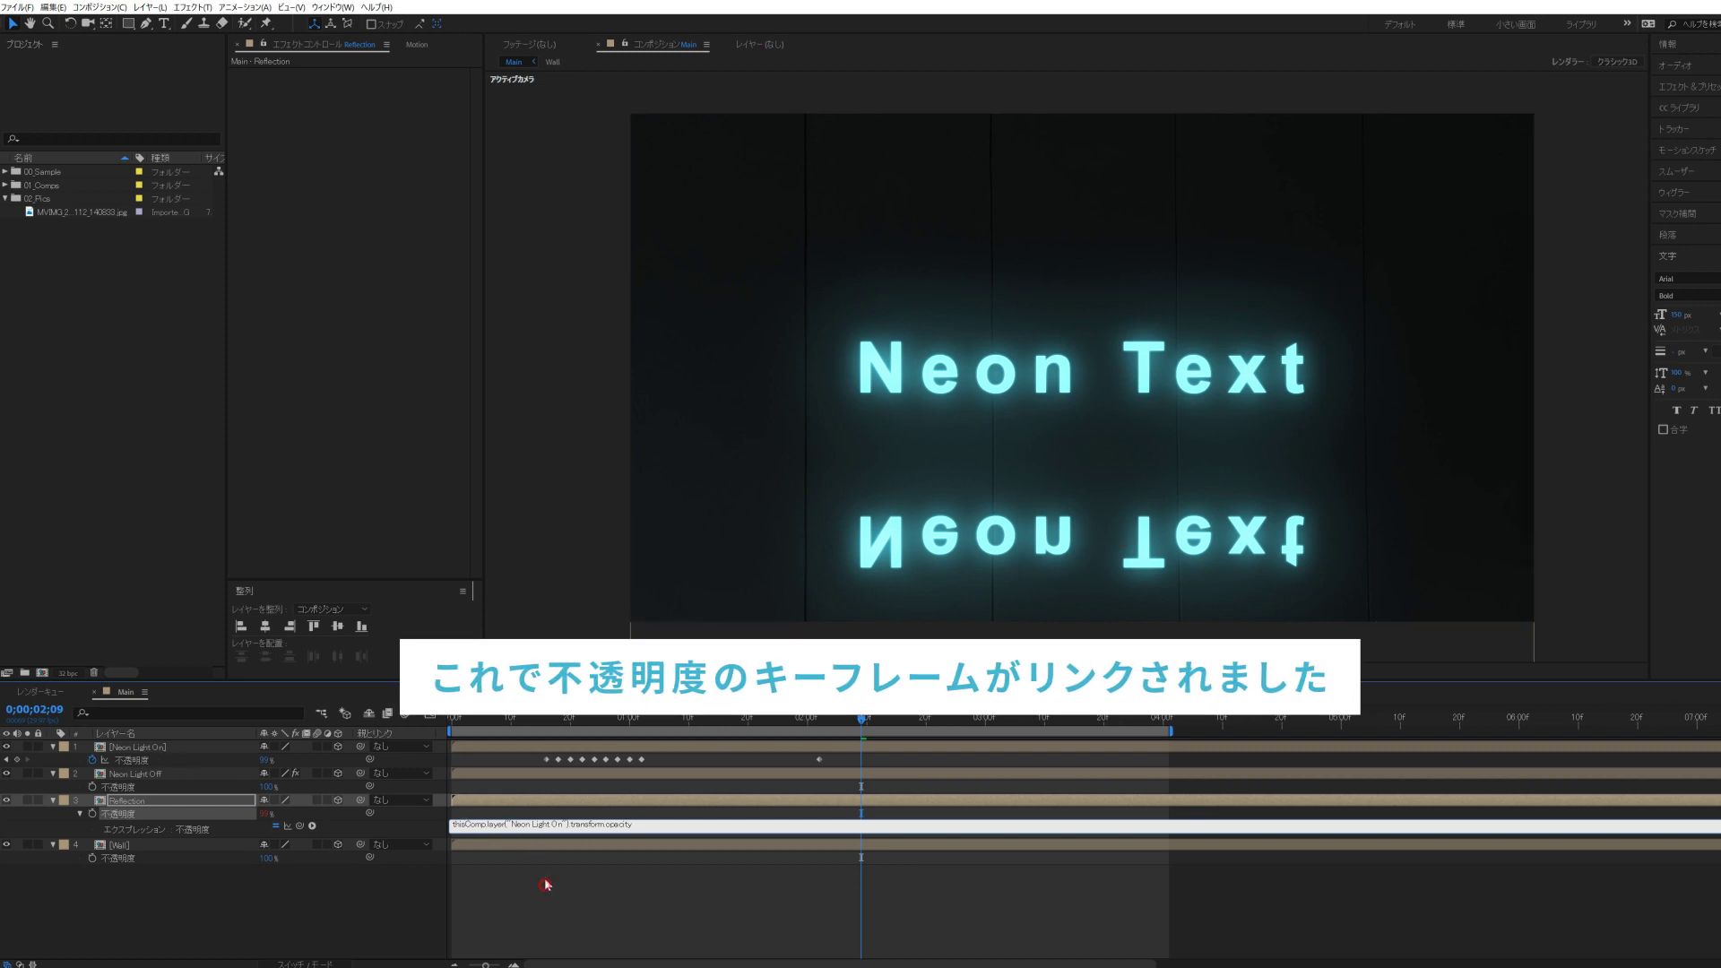
- Shift Neon Light On's opacity flicker keyframes about 6 frames later
left_click(583, 720)
left_click_drag(583, 728, 651, 732)
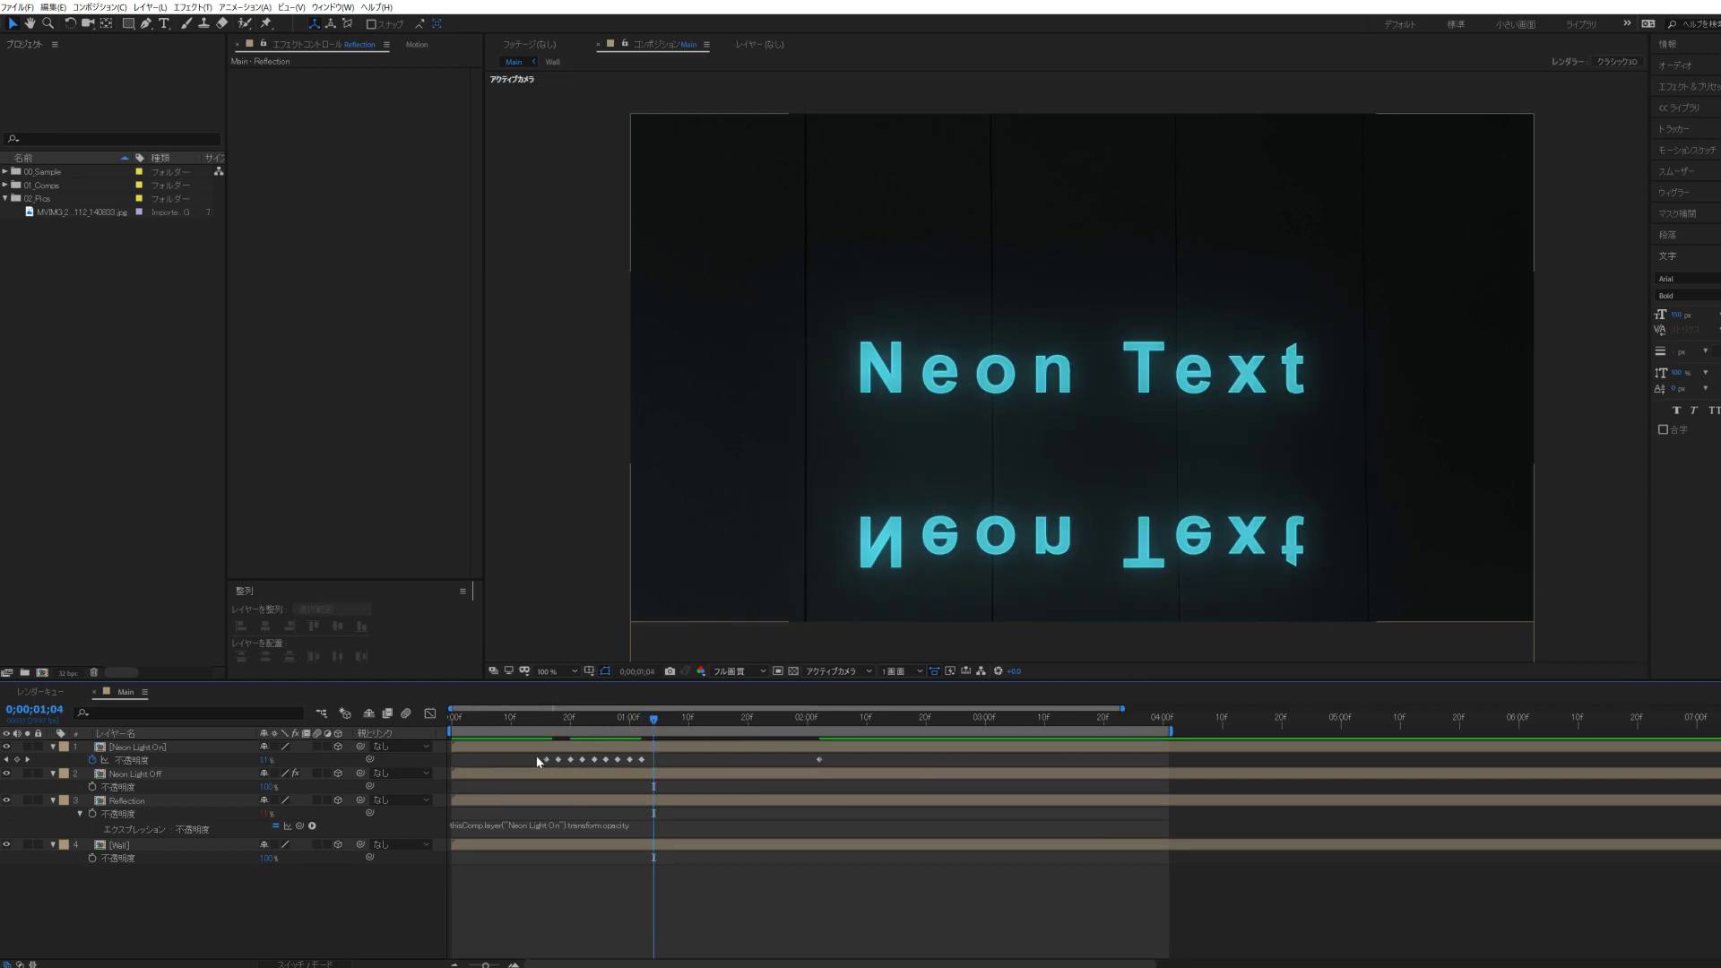
left_click_drag(536, 754, 780, 780)
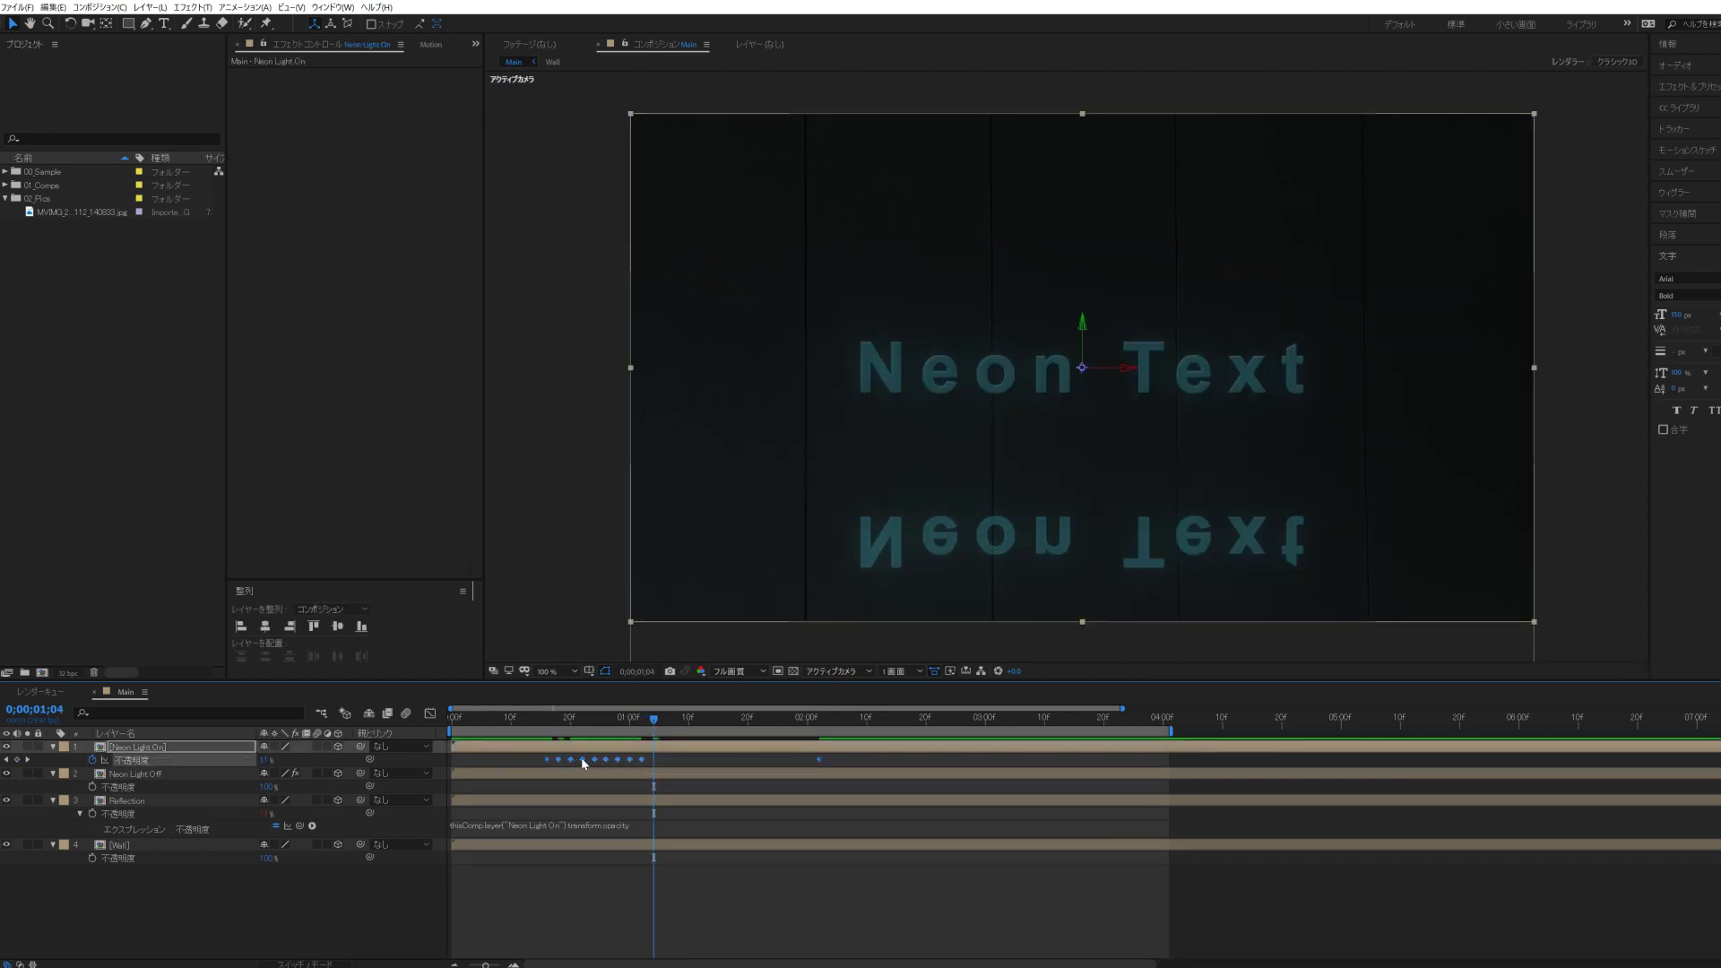
left_click_drag(600, 760, 641, 761)
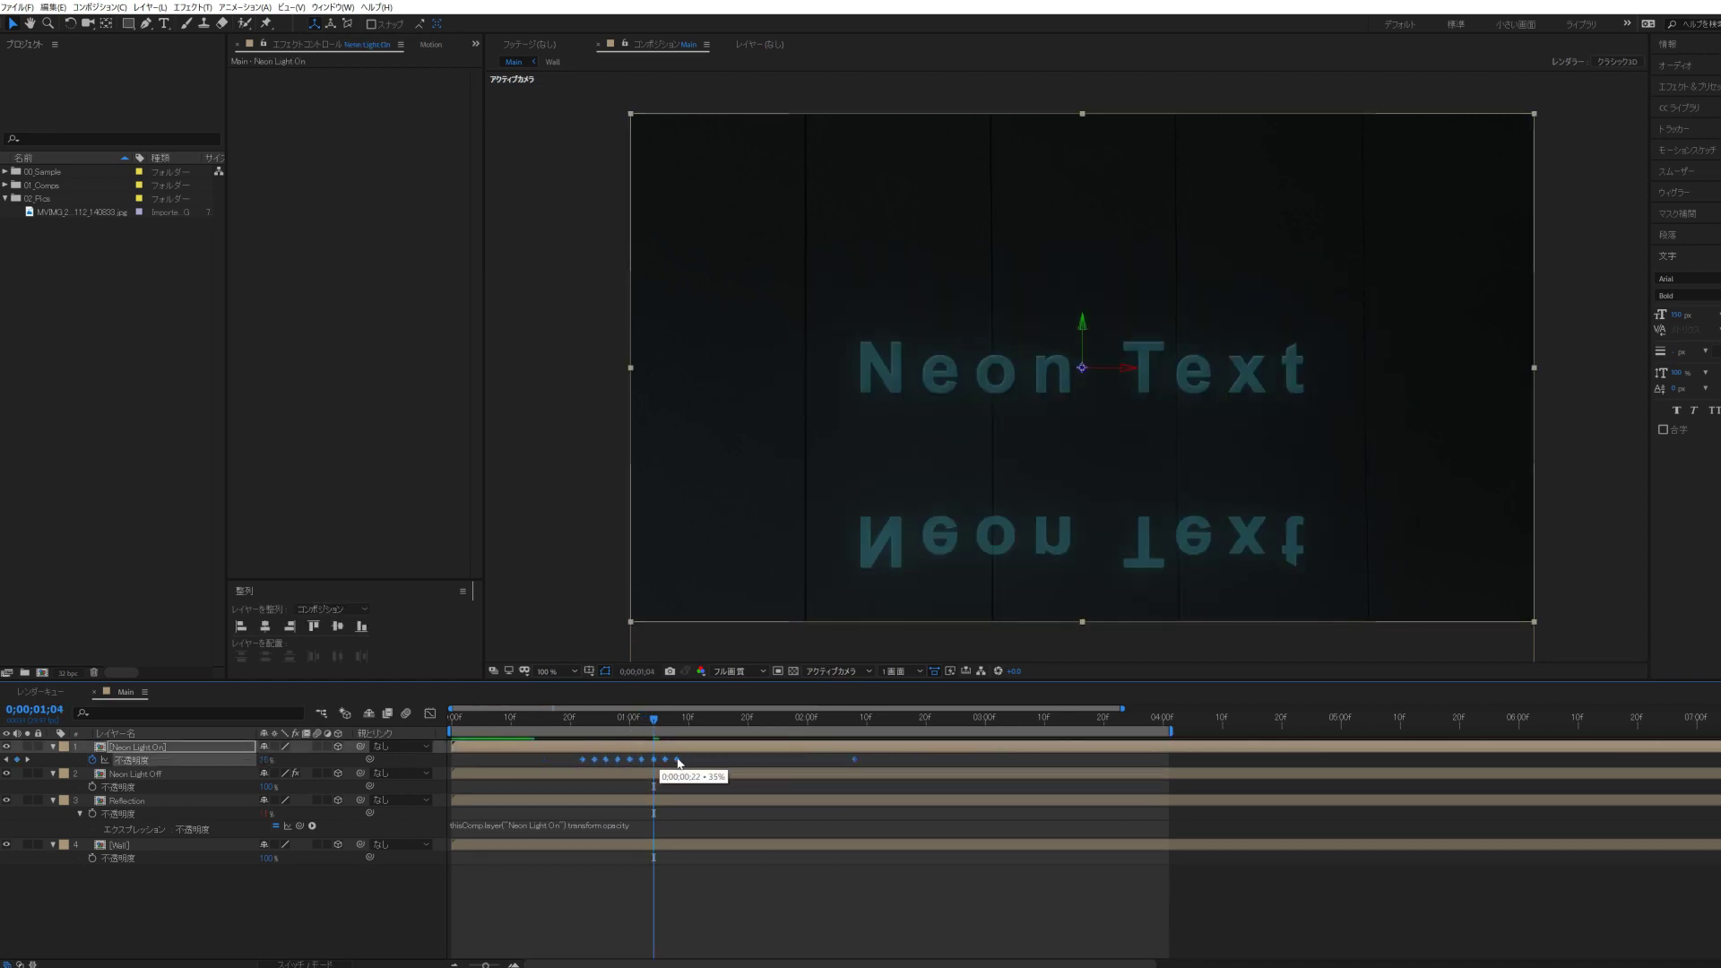
left_click_drag(565, 762, 599, 763)
key("minus")
left_click(805, 717)
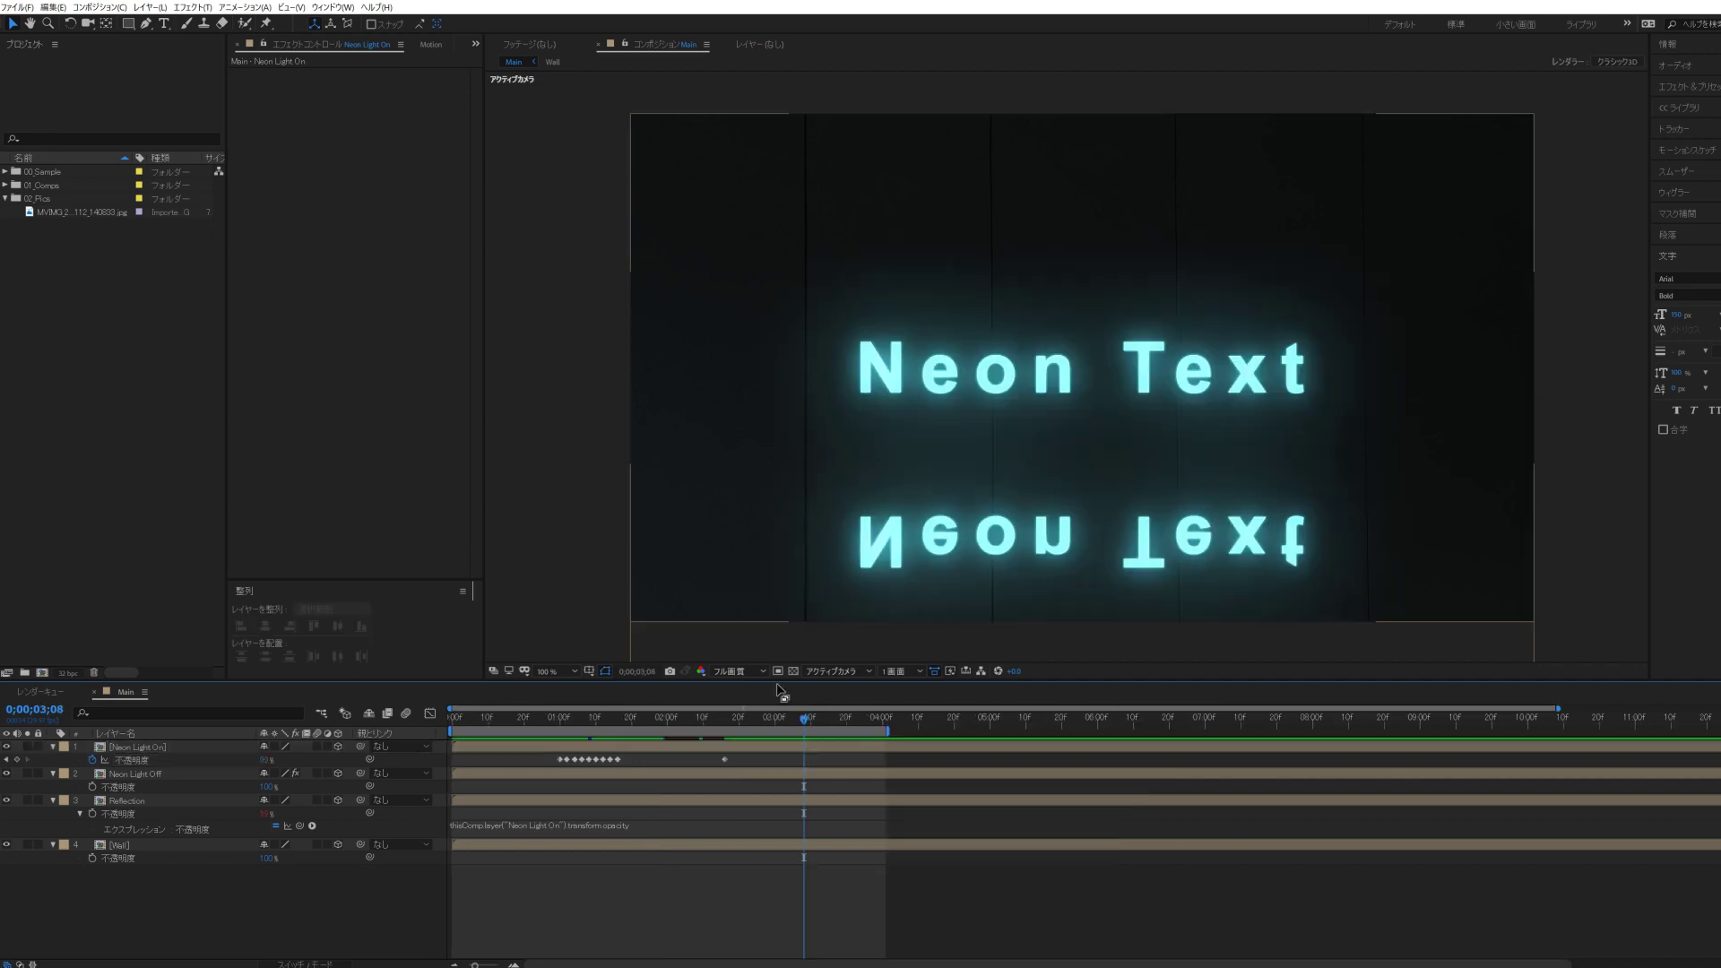
left_click(137, 801)
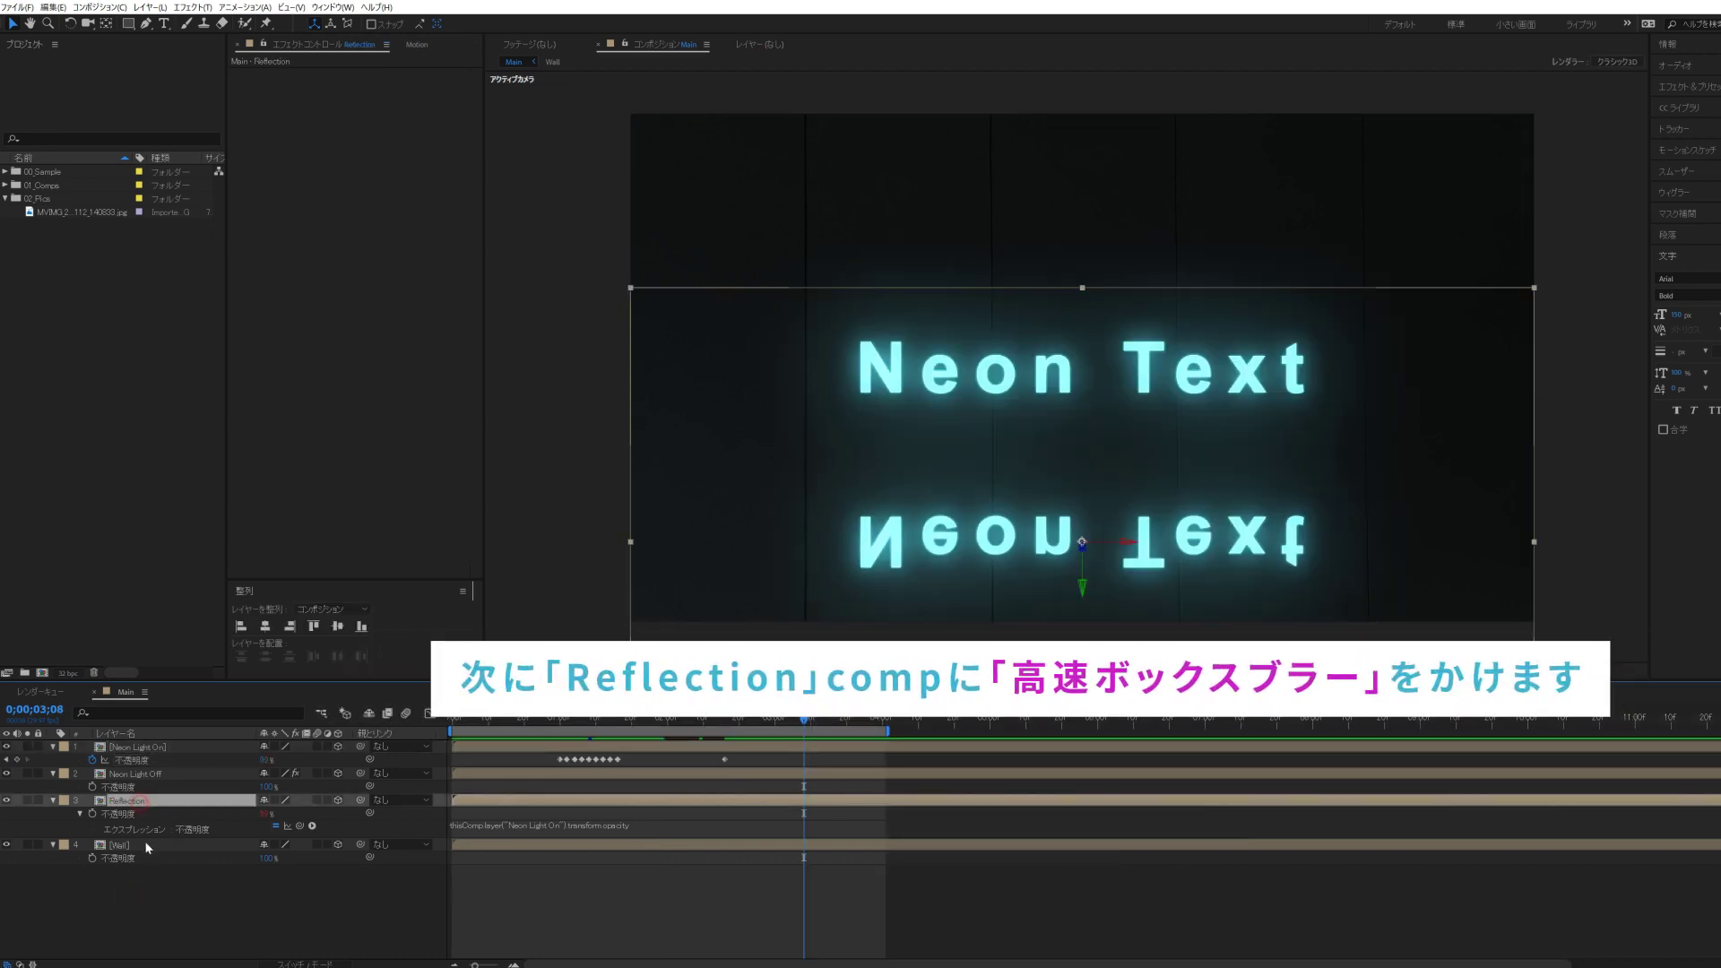
- Apply a vertical-only Fast Box Blur to Reflection with a radius of about 31
left_click(197, 9)
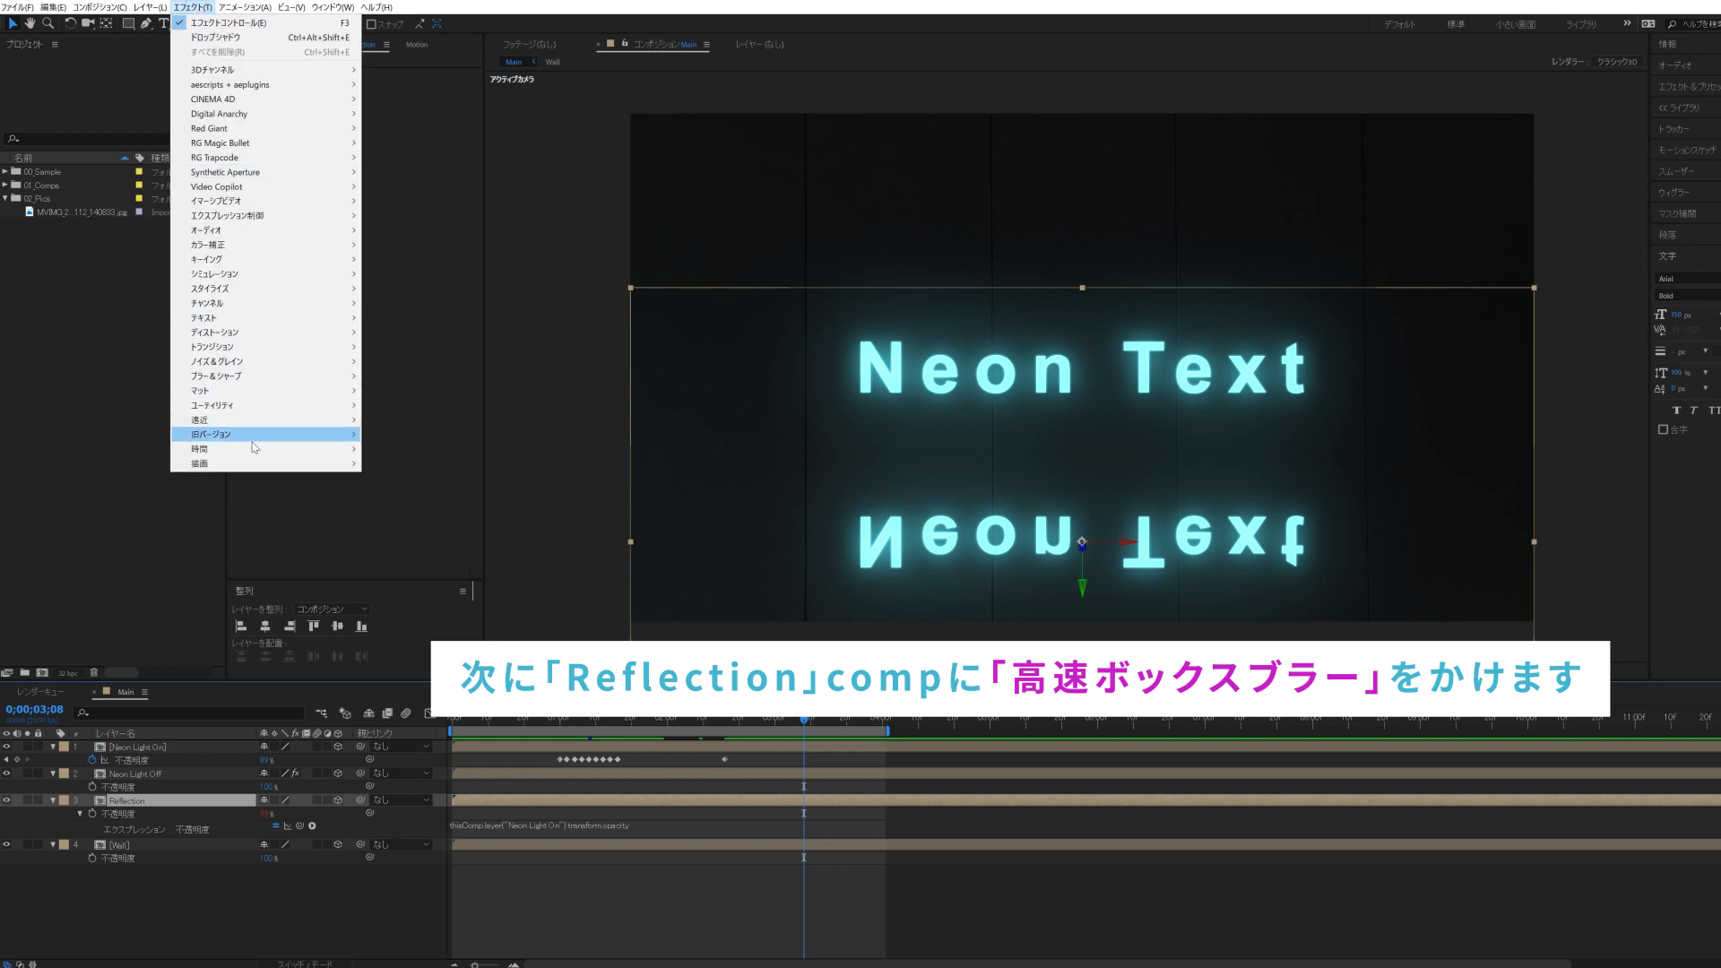
mouse_move(249, 377)
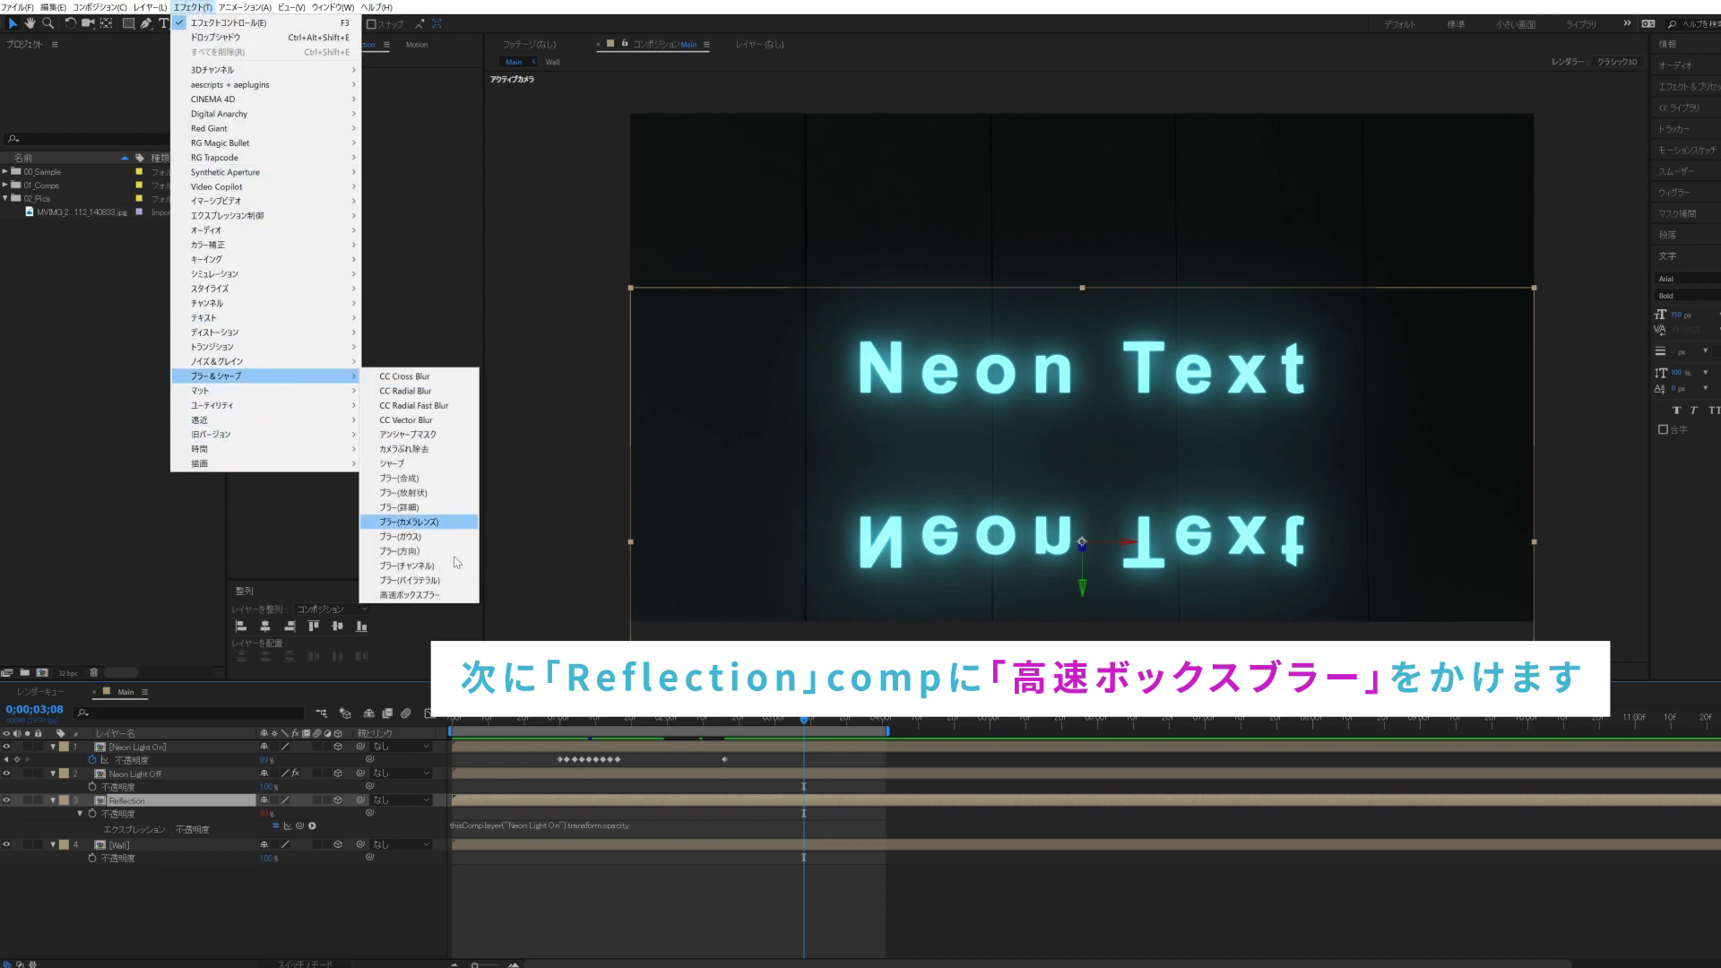
left_click(431, 595)
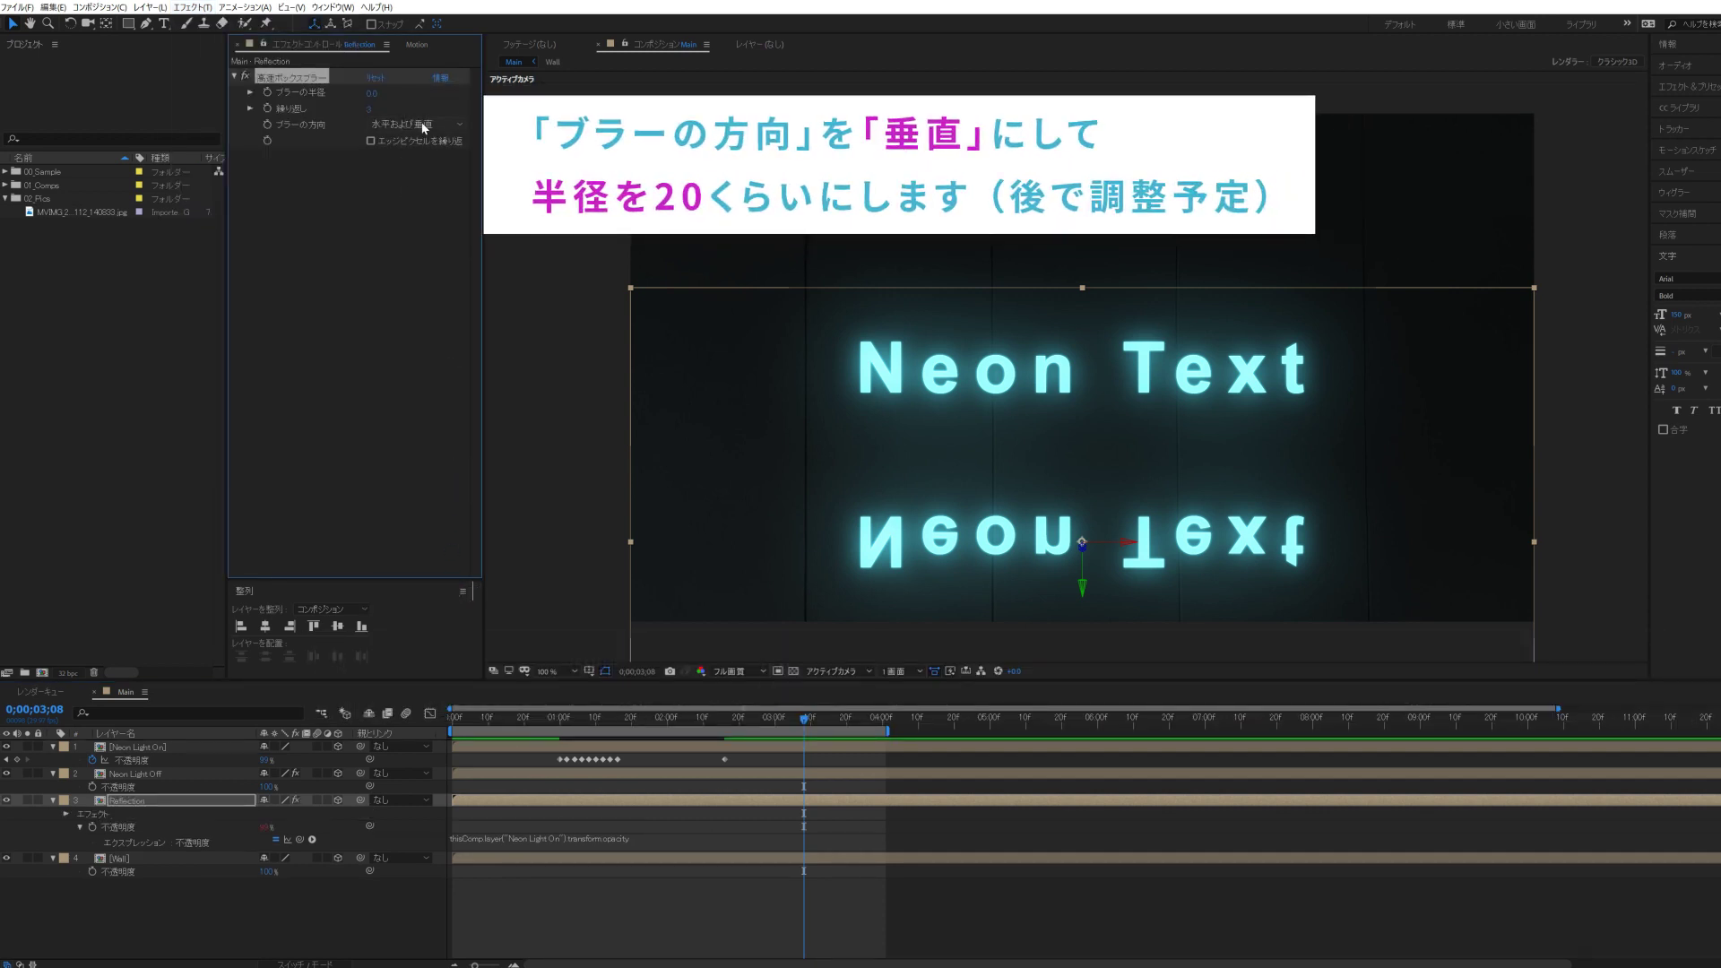
left_click(442, 127)
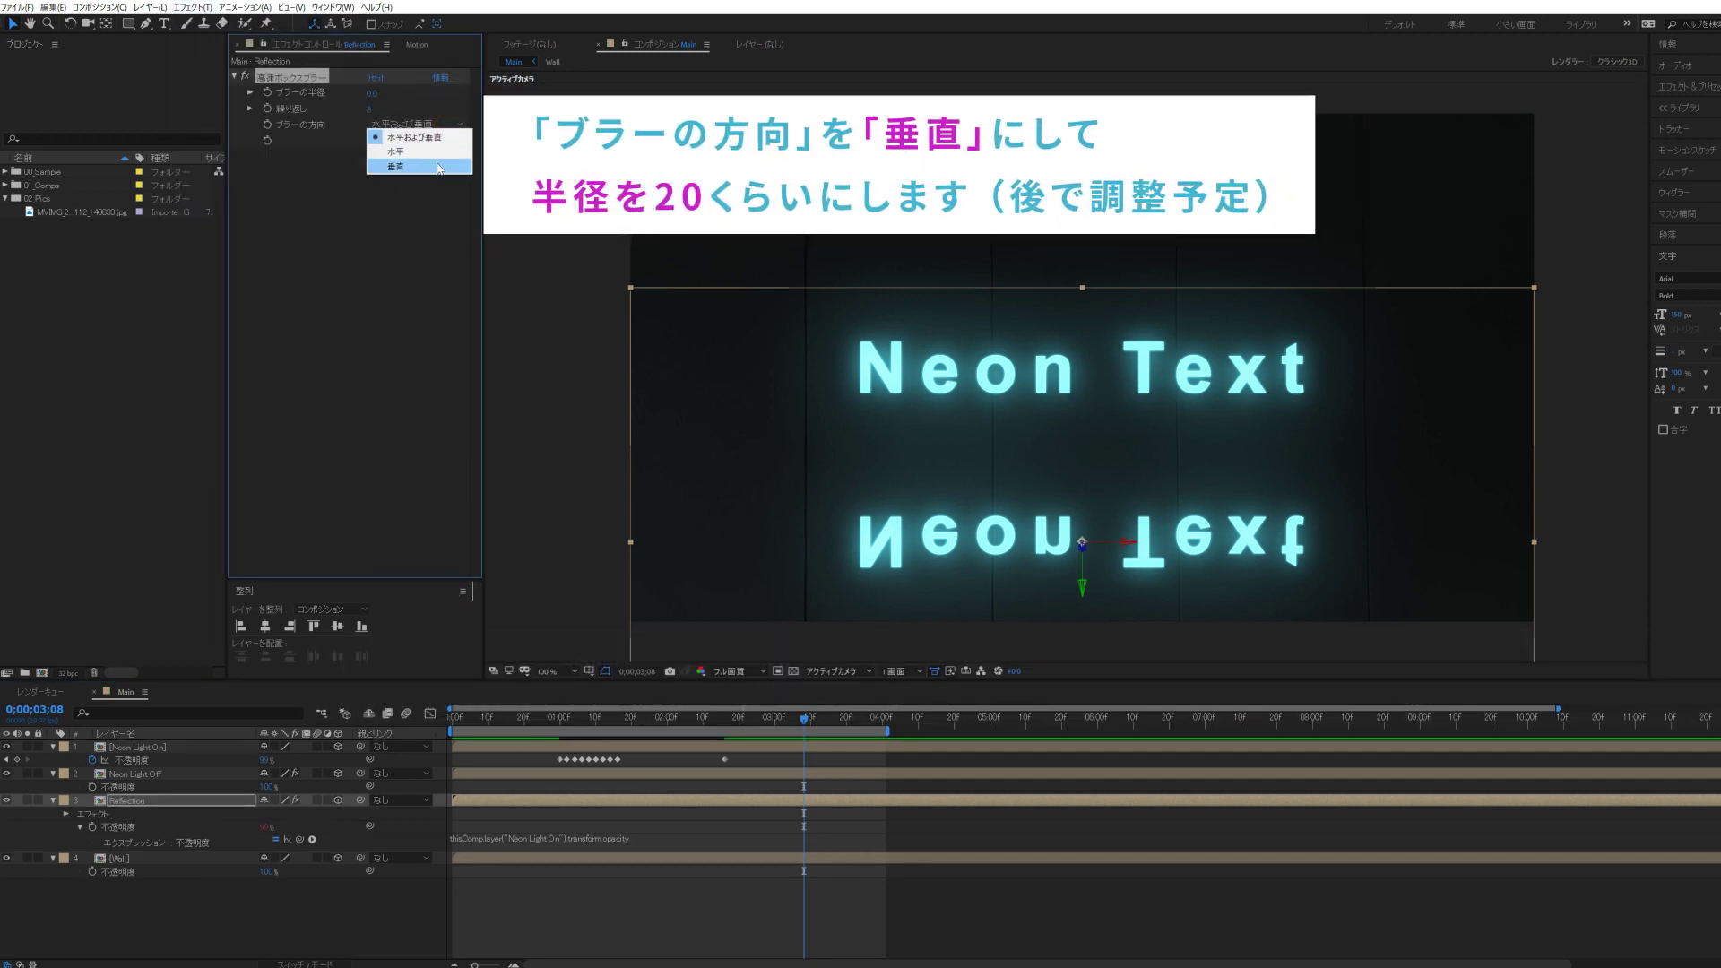
left_click(447, 167)
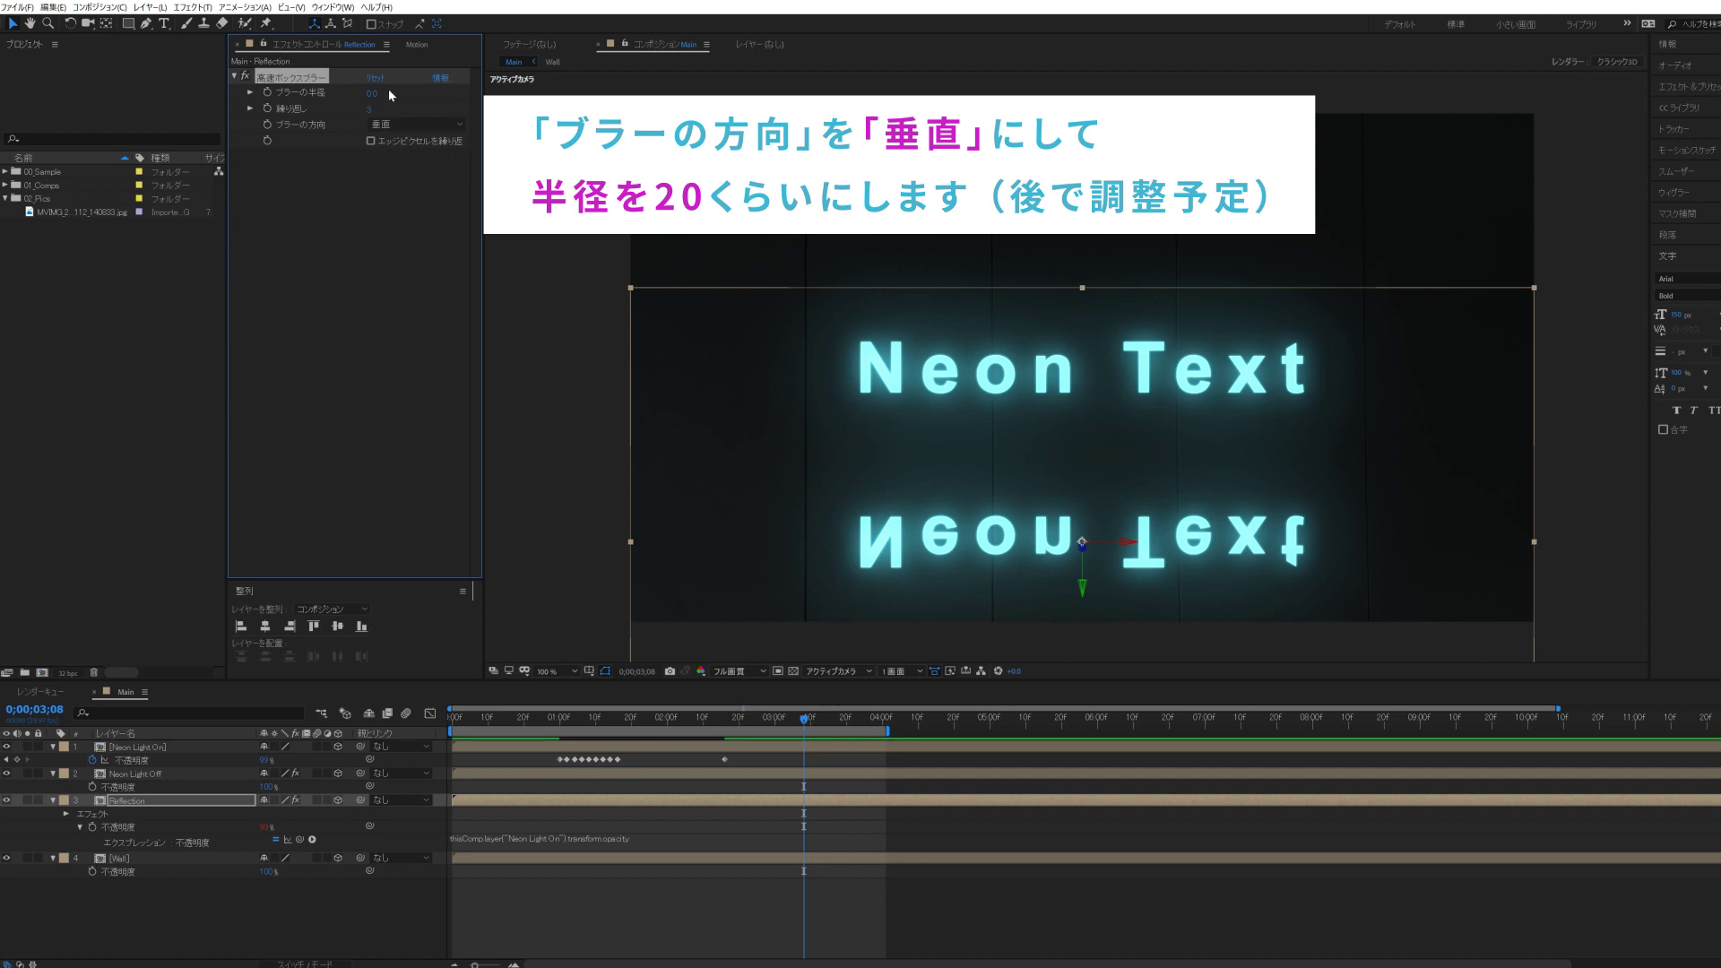
left_click_drag(374, 94, 384, 93)
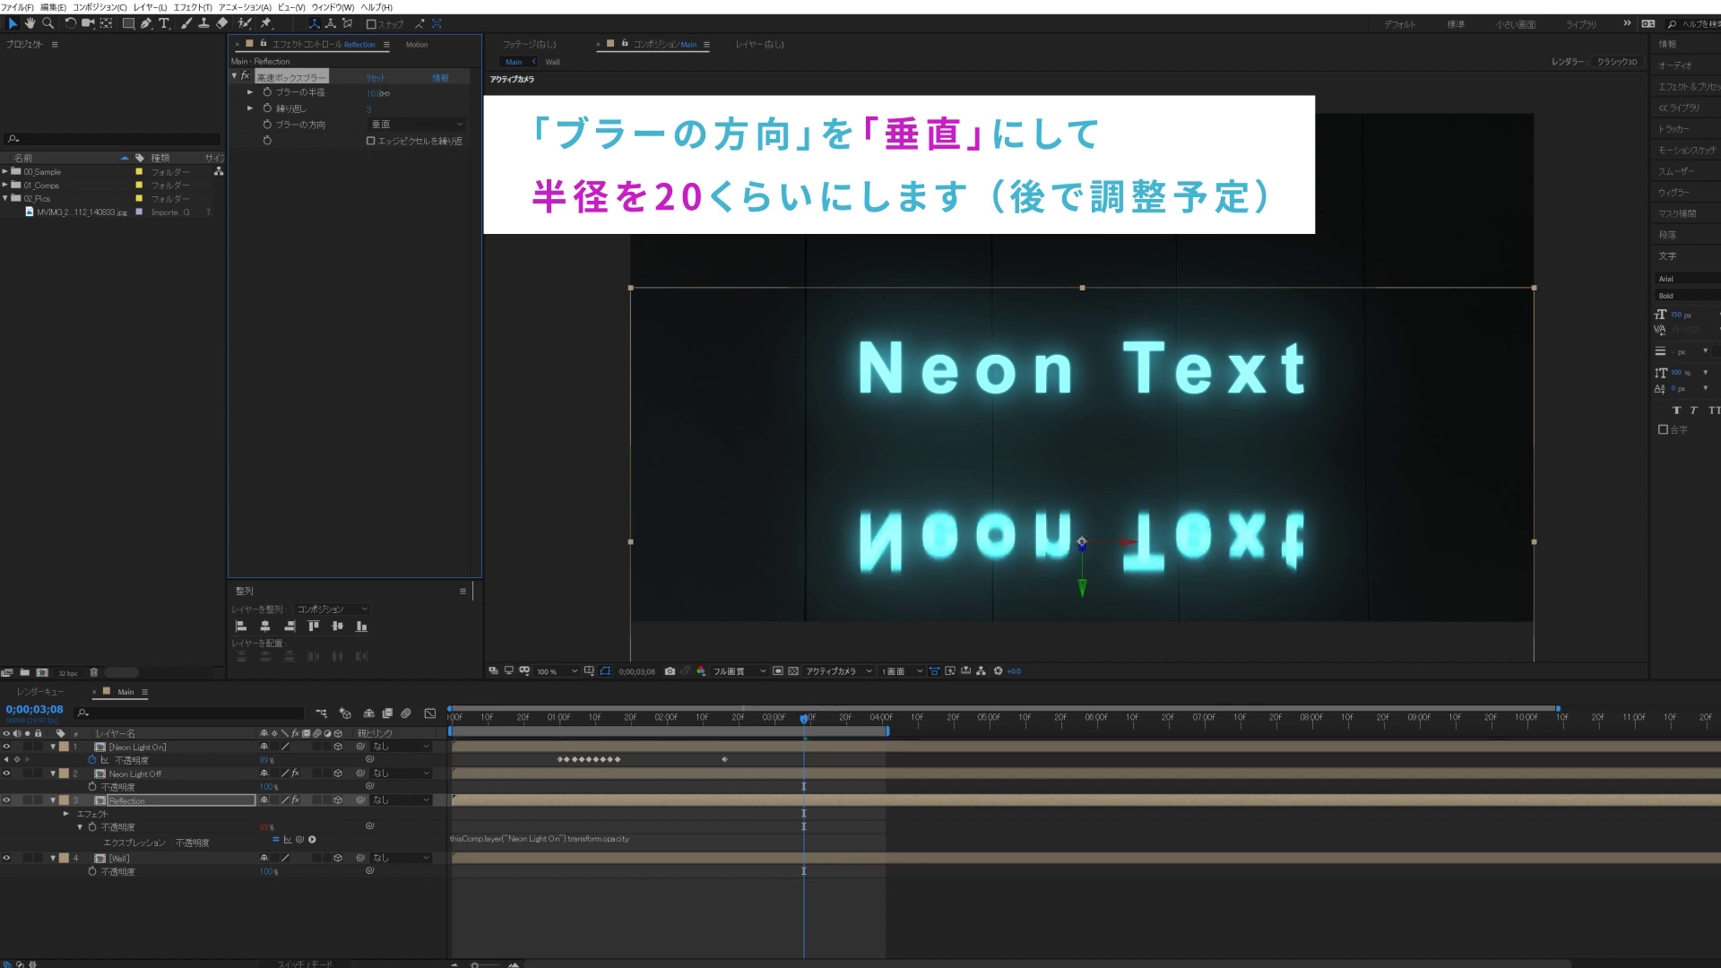
left_click_drag(384, 93, 388, 93)
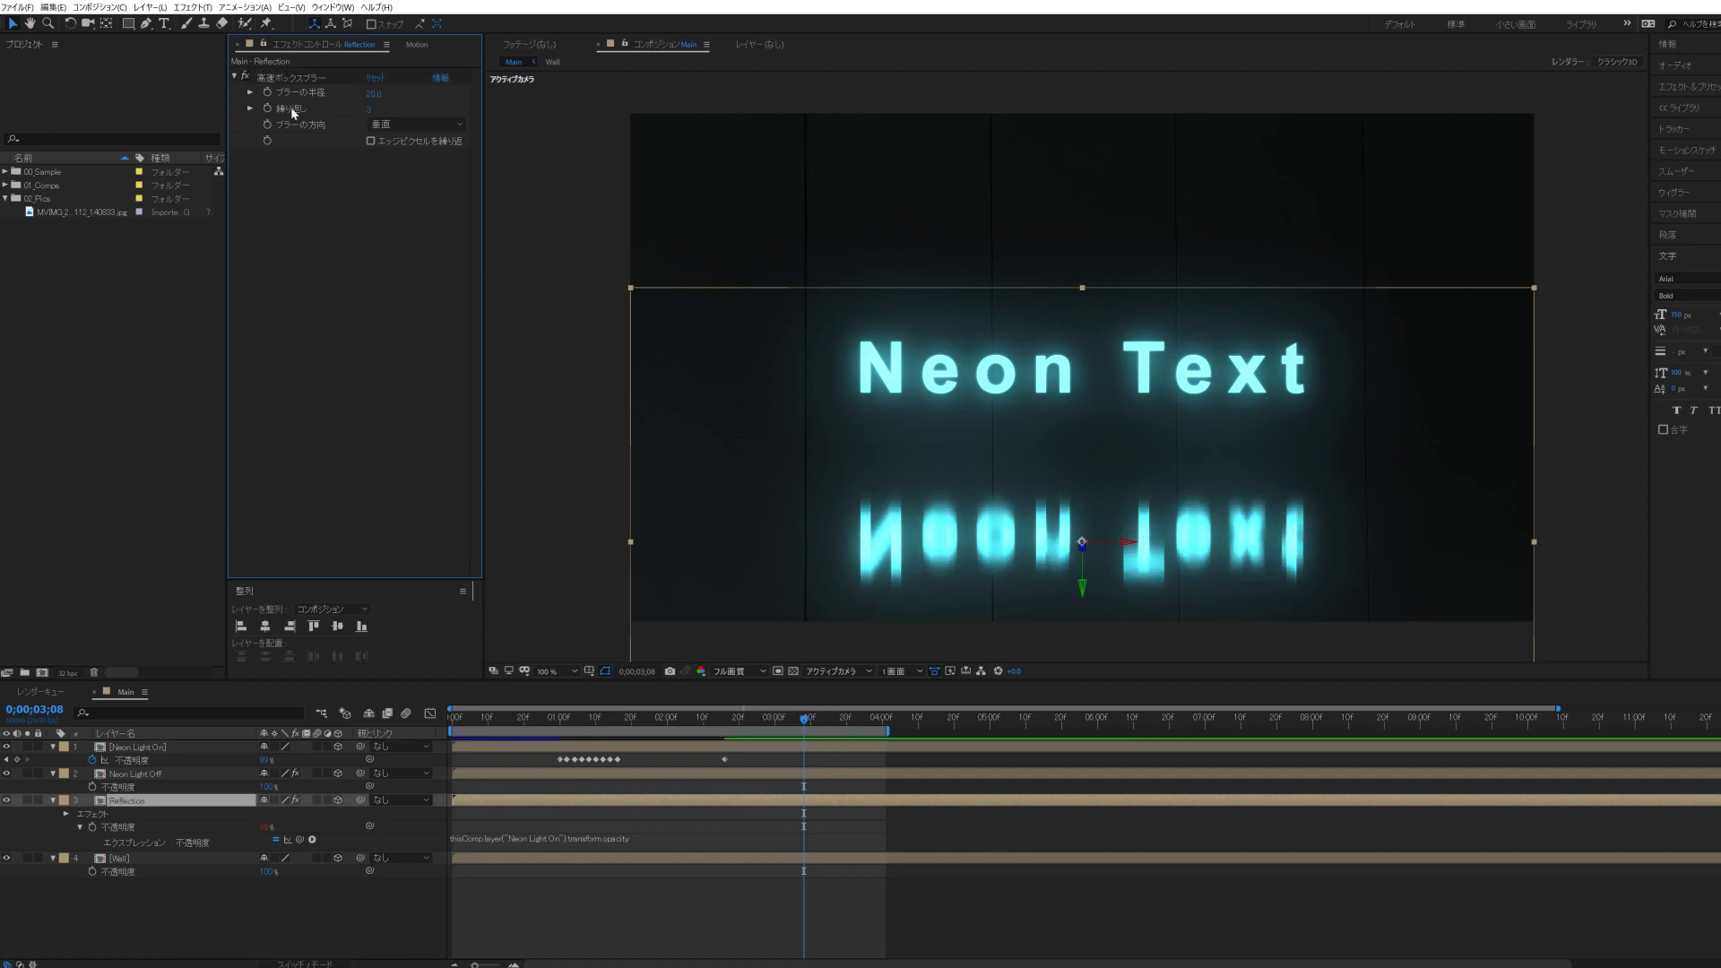
- Add a Curves effect to Reflection and pull the curve down to darken it
left_click(205, 13)
mouse_move(269, 245)
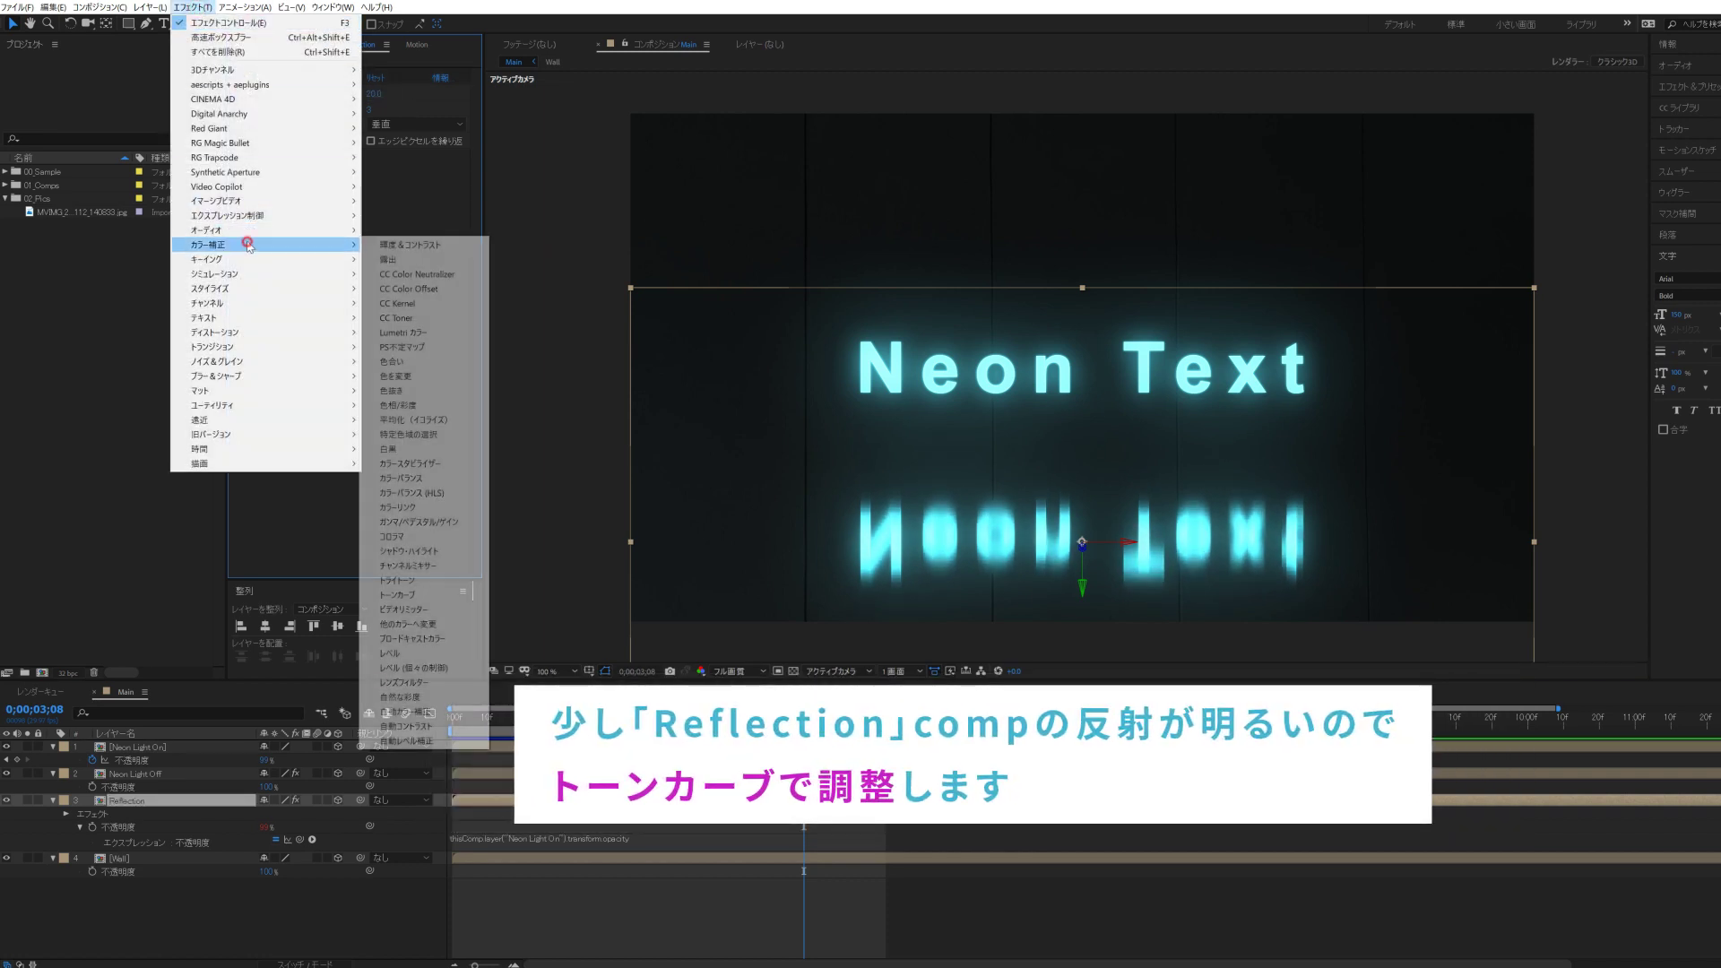
left_click(414, 595)
left_click_drag(437, 231, 405, 341)
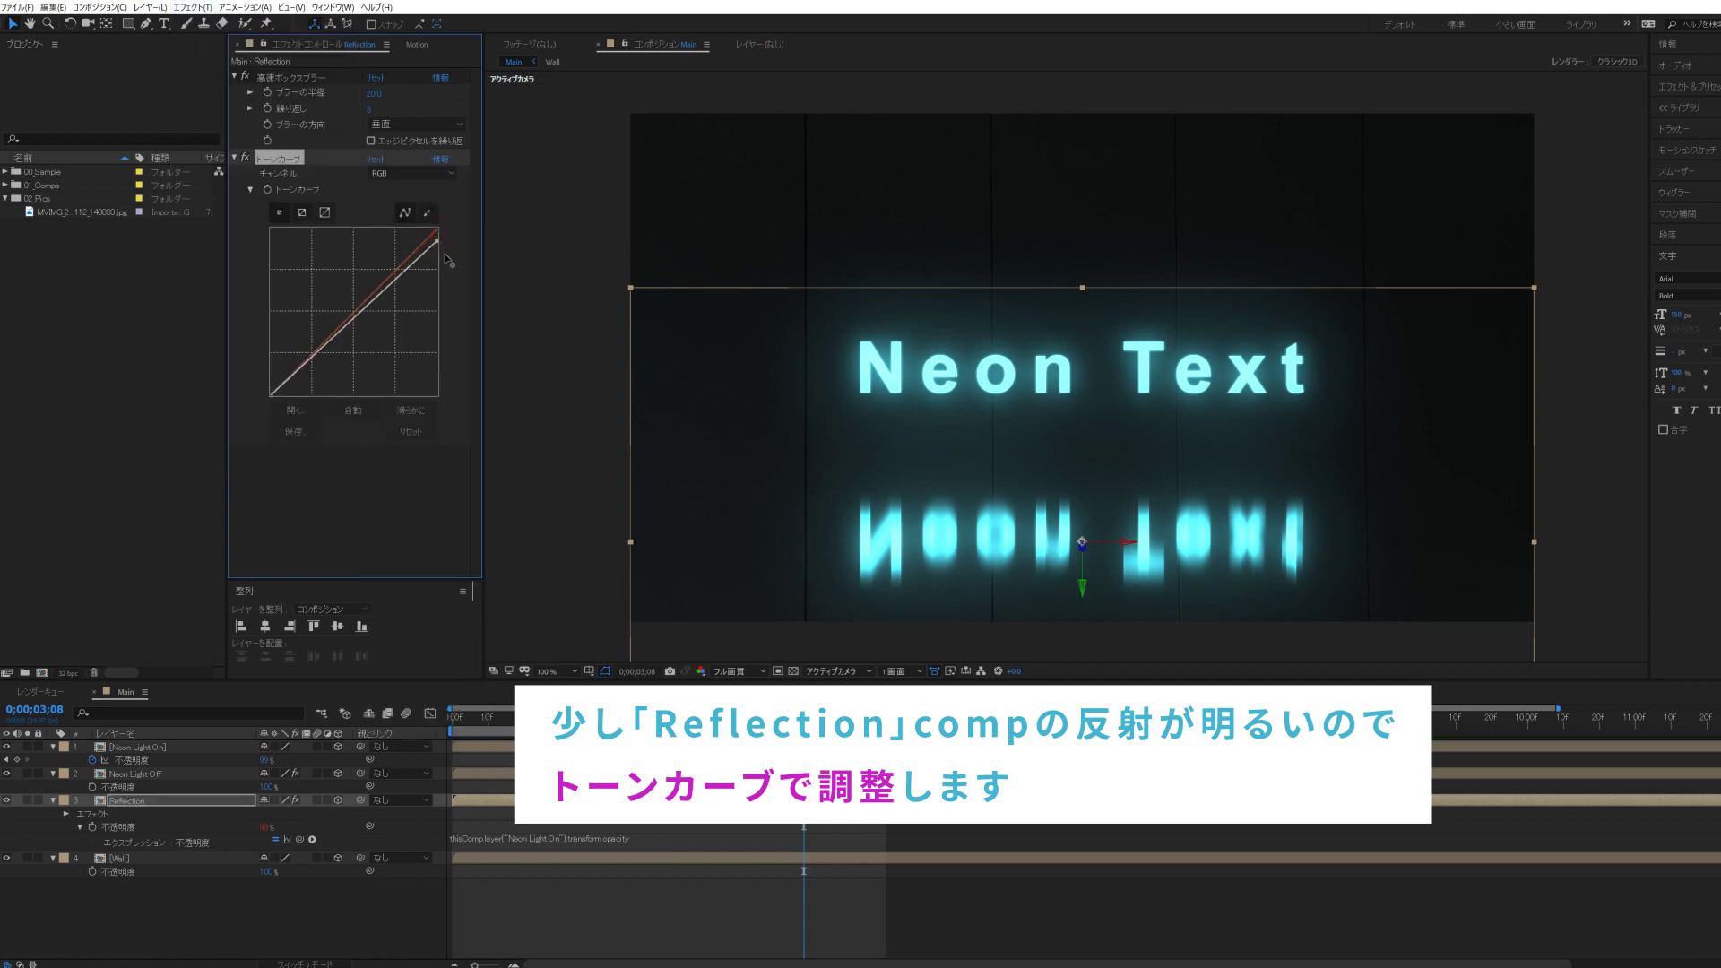
left_click_drag(318, 369, 303, 385)
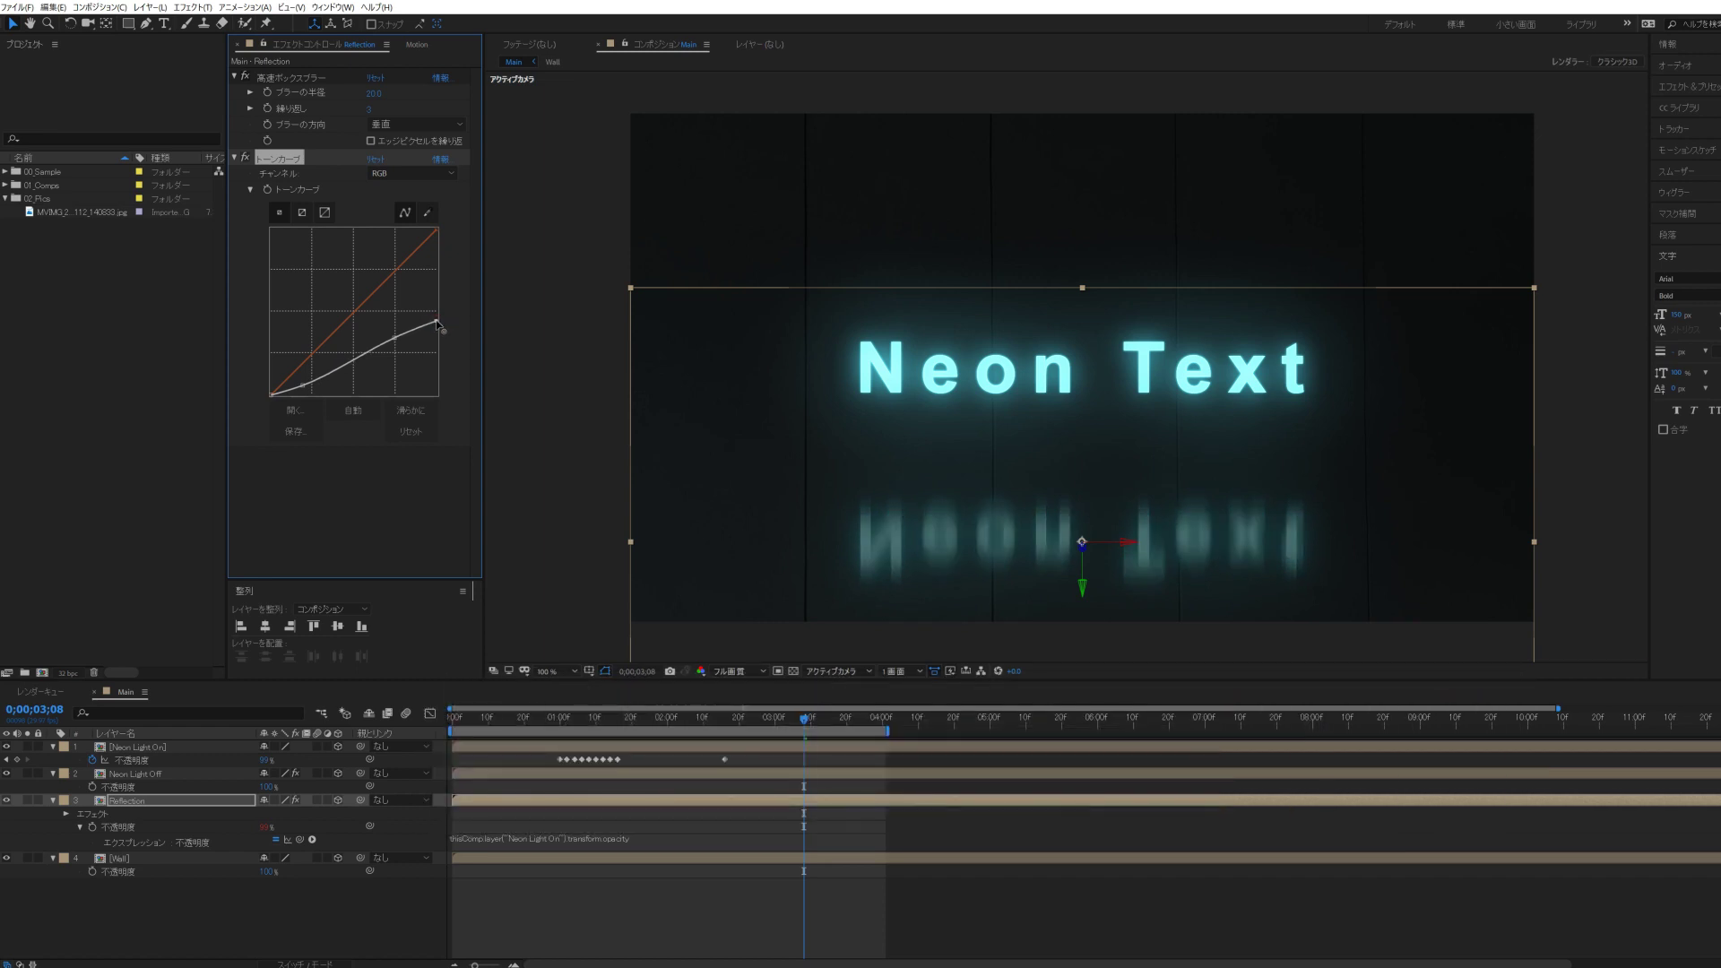
left_click(389, 336)
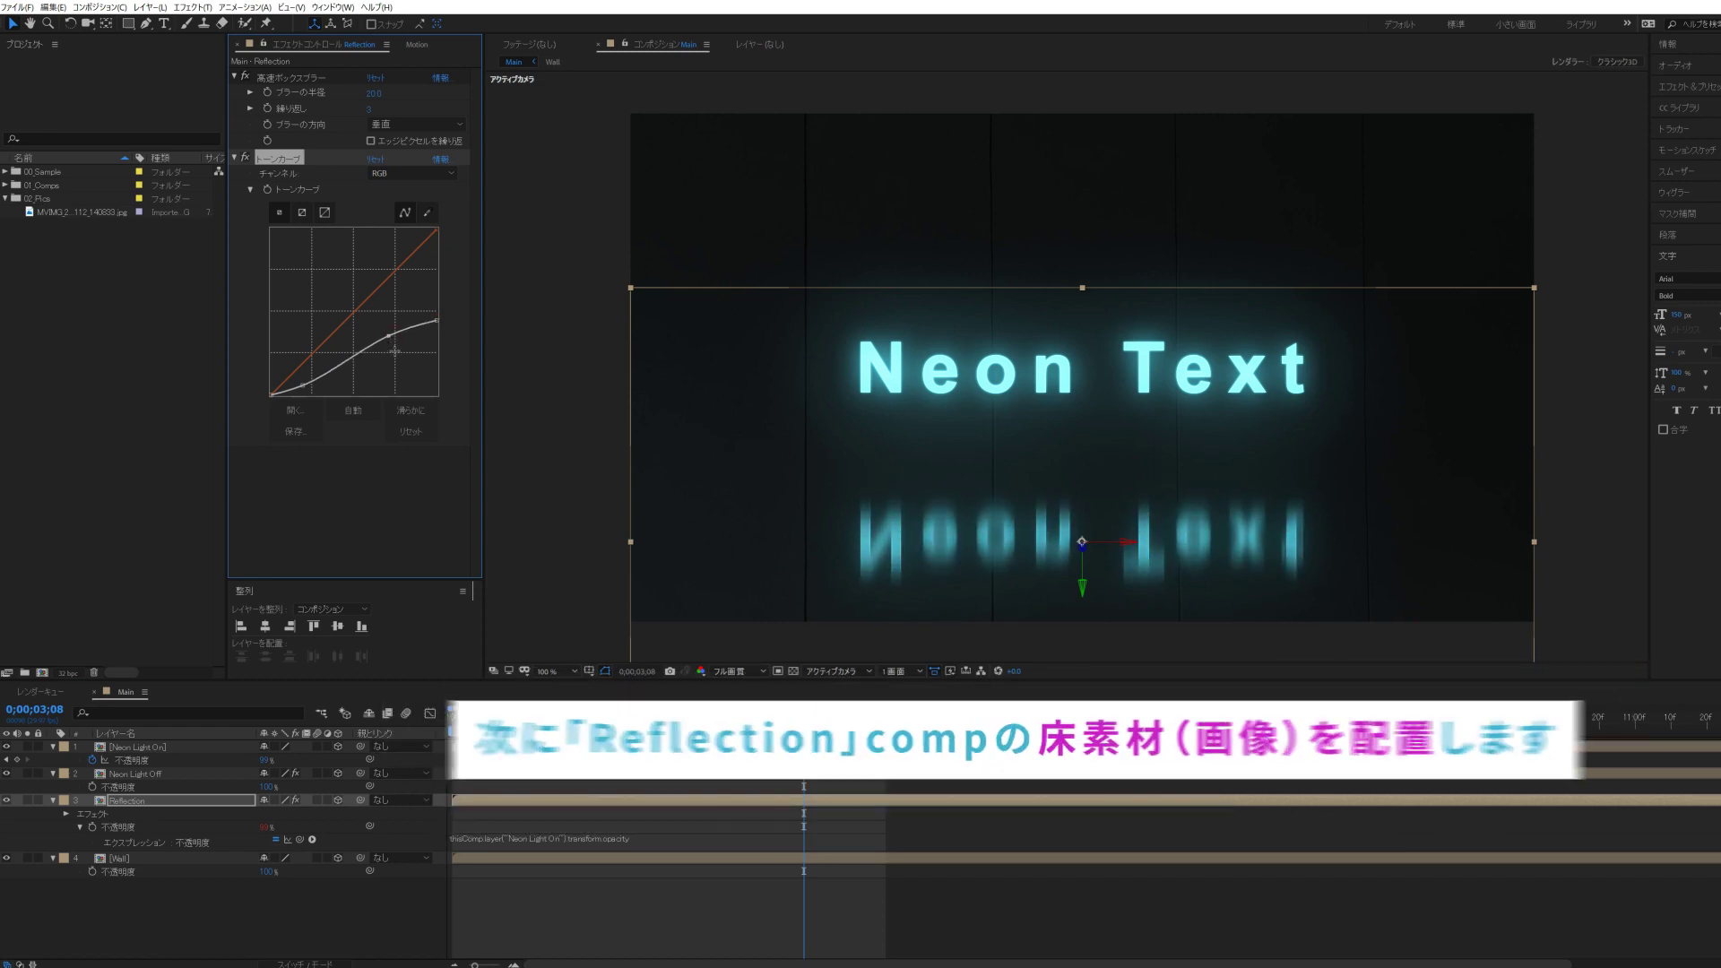
- Add the floor photo as a new layer and scale it to fill the frame
left_click(611, 906)
key("a")
mouse_move(76, 212)
left_mouse_down()
mouse_move(1550, 205)
mouse_move(130, 280)
left_mouse_up()
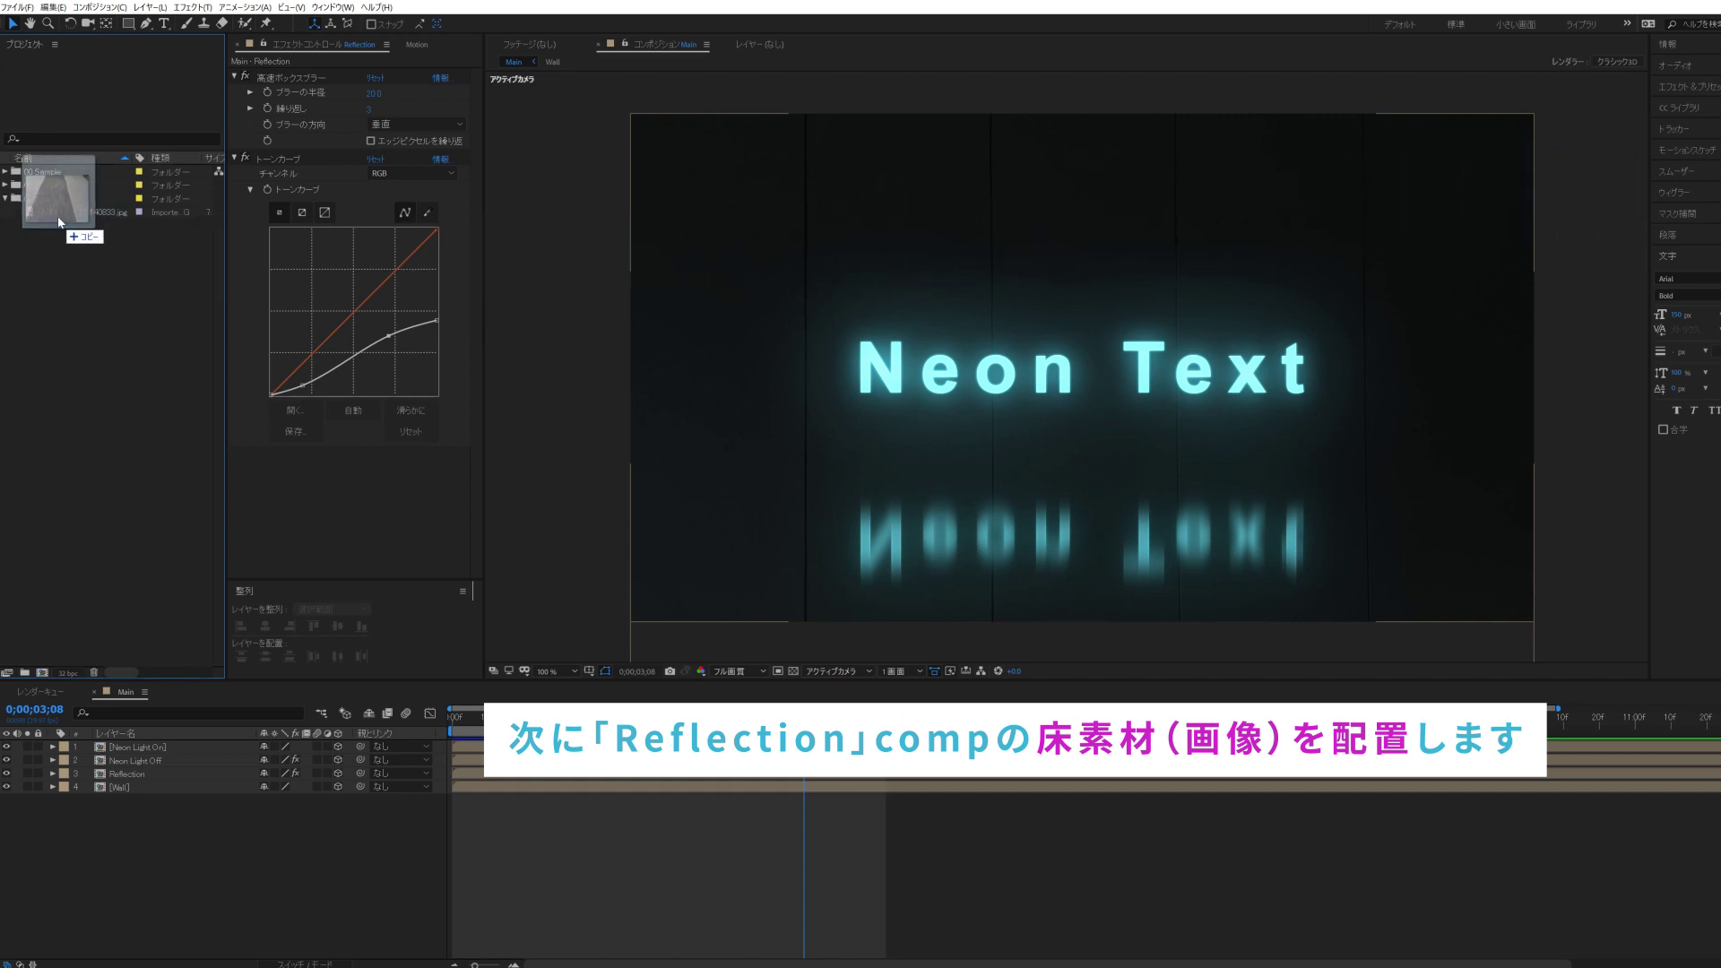
left_click_drag(63, 218, 125, 748)
key("s")
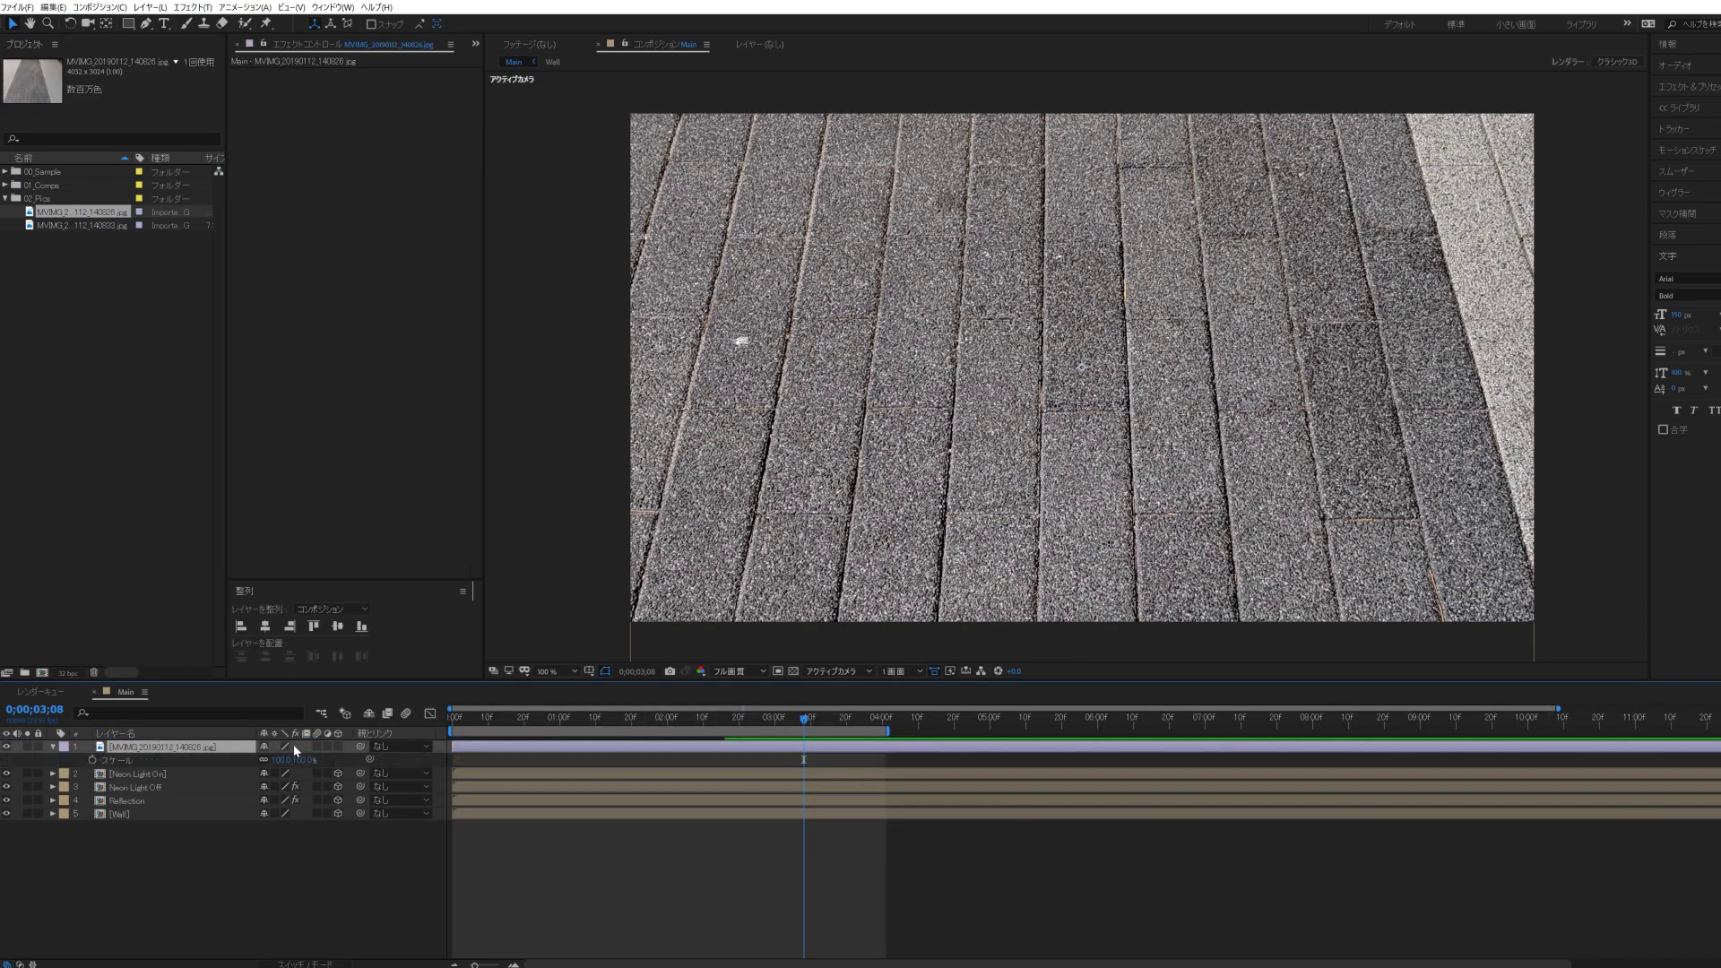
left_click_drag(284, 761, 242, 769)
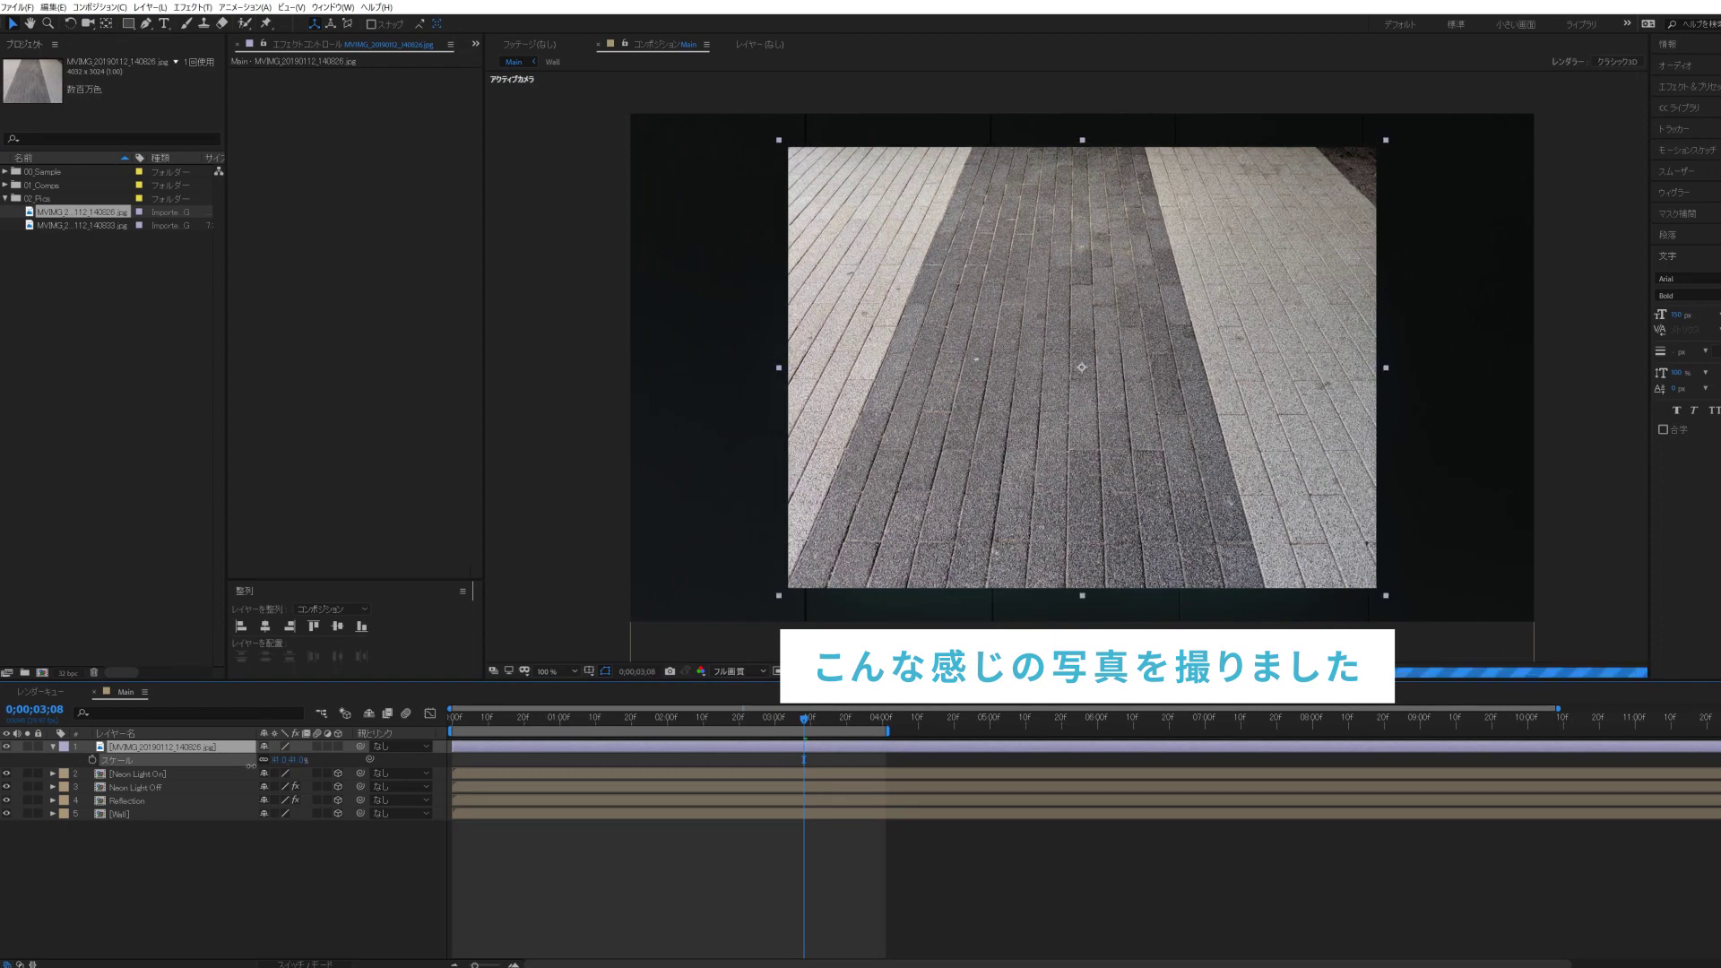
left_click_drag(242, 768, 262, 760)
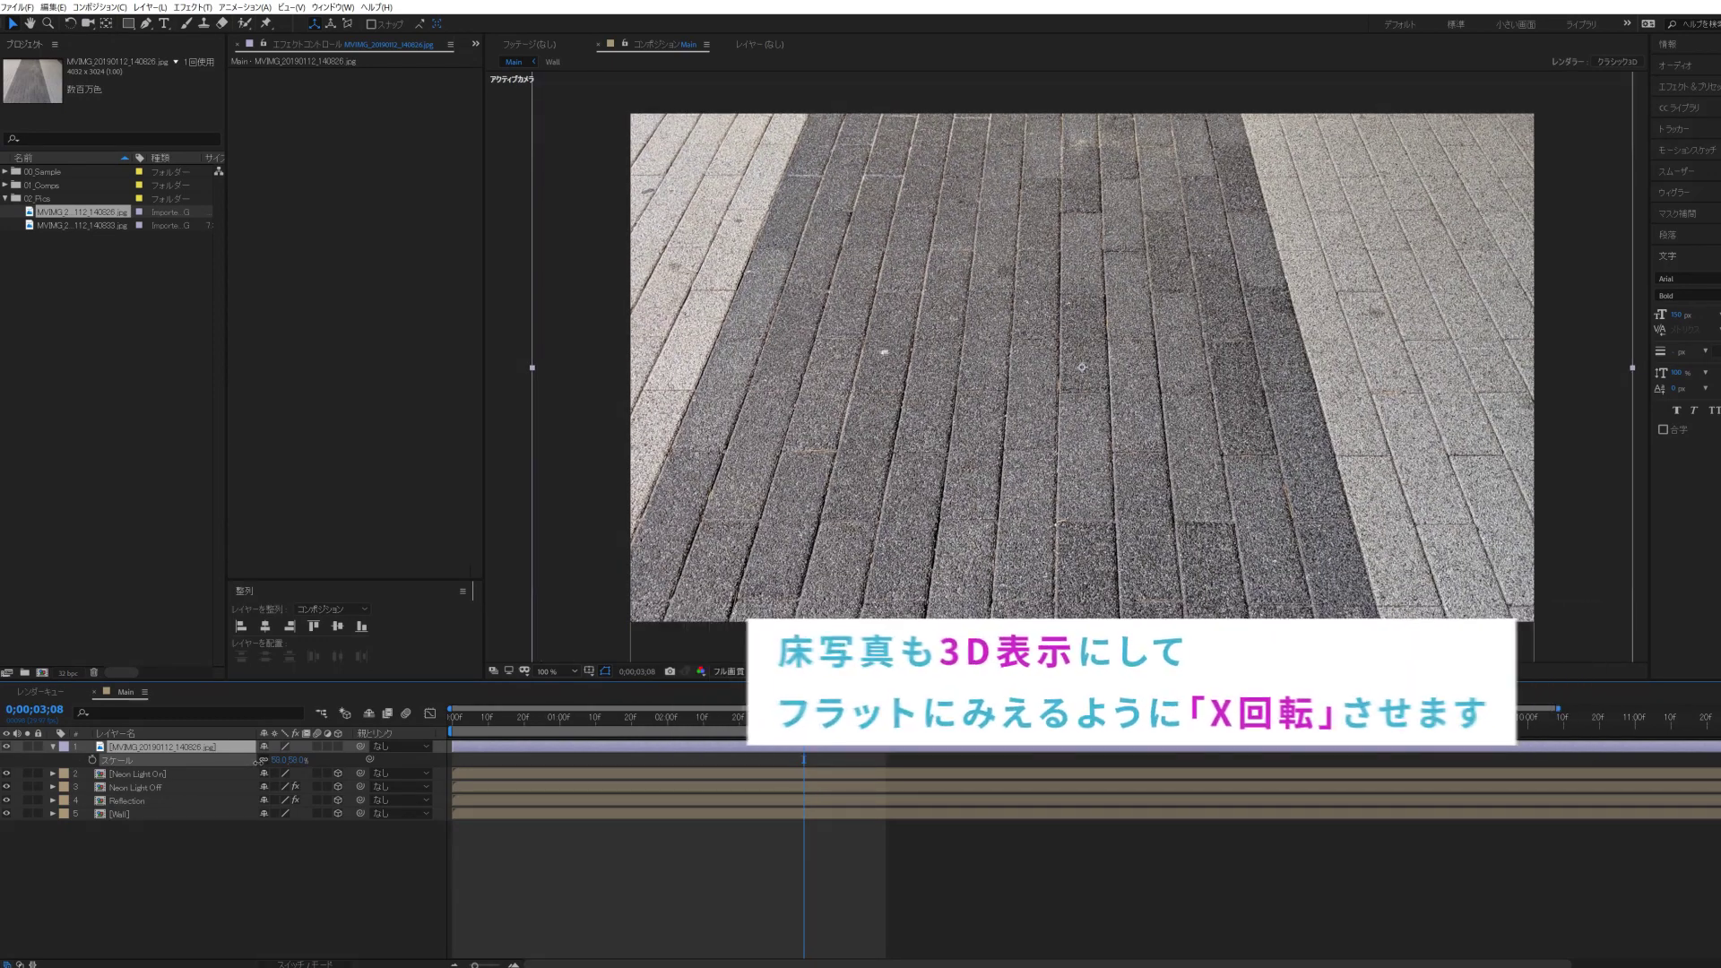
- Make the floor photo 3D, rotate it to about -81° X, and lower it
left_click(337, 747)
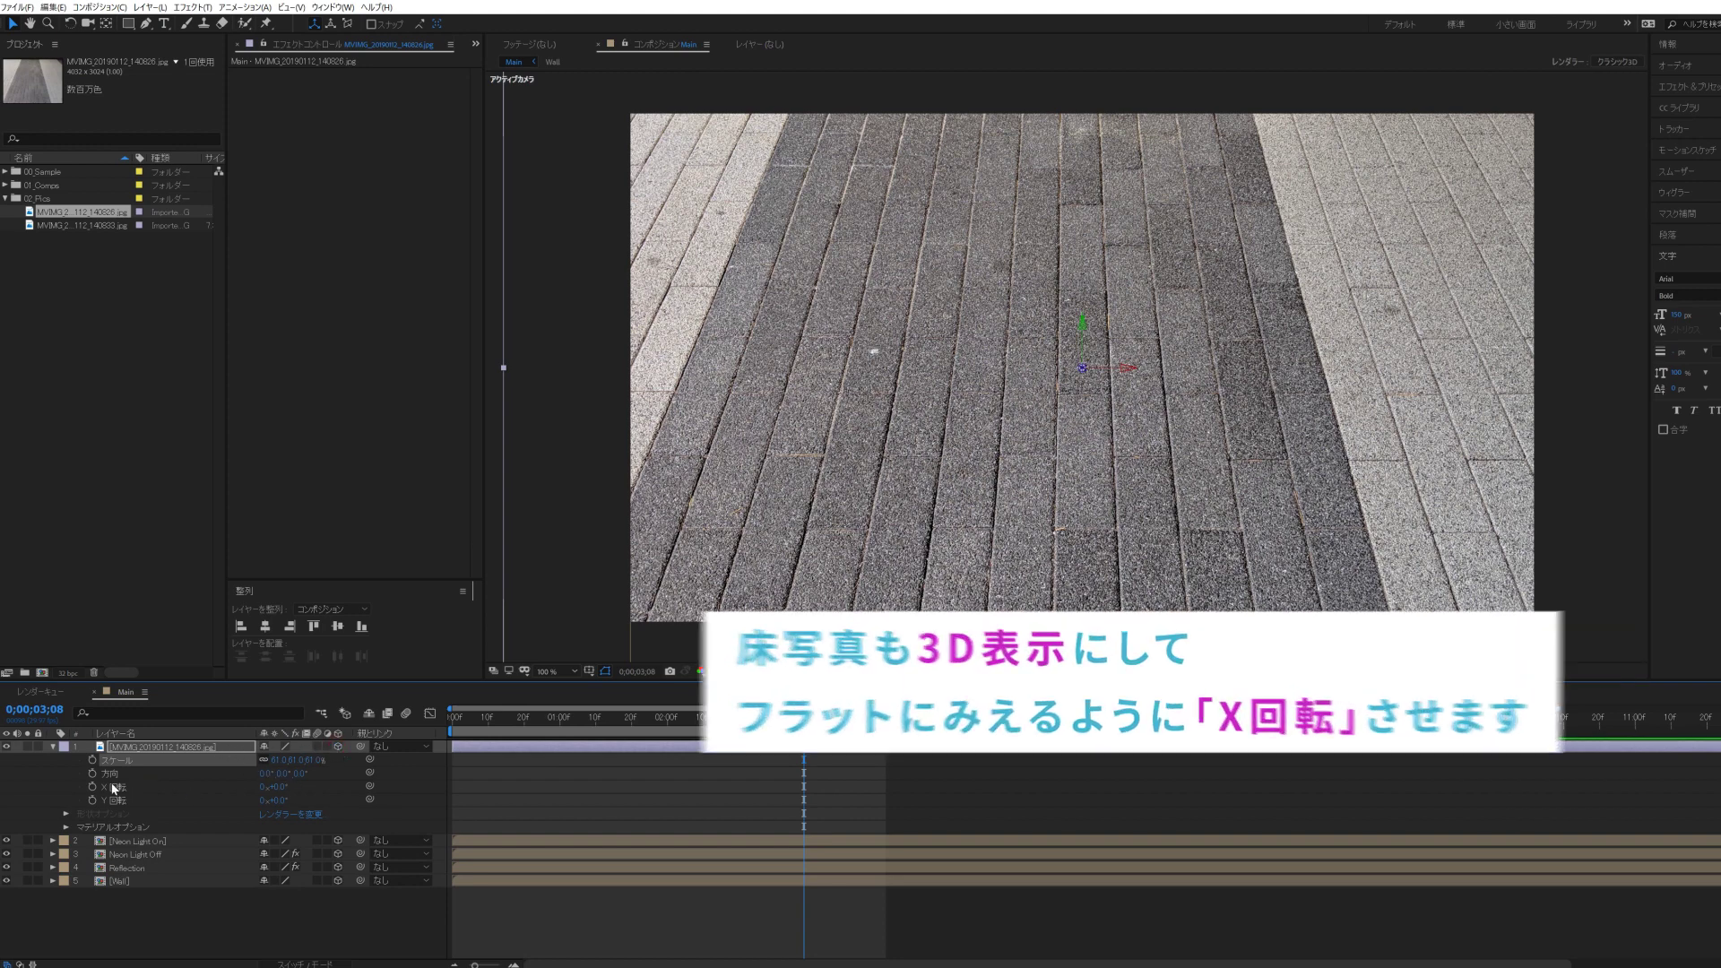
left_click(283, 787)
type("-90")
key("Return")
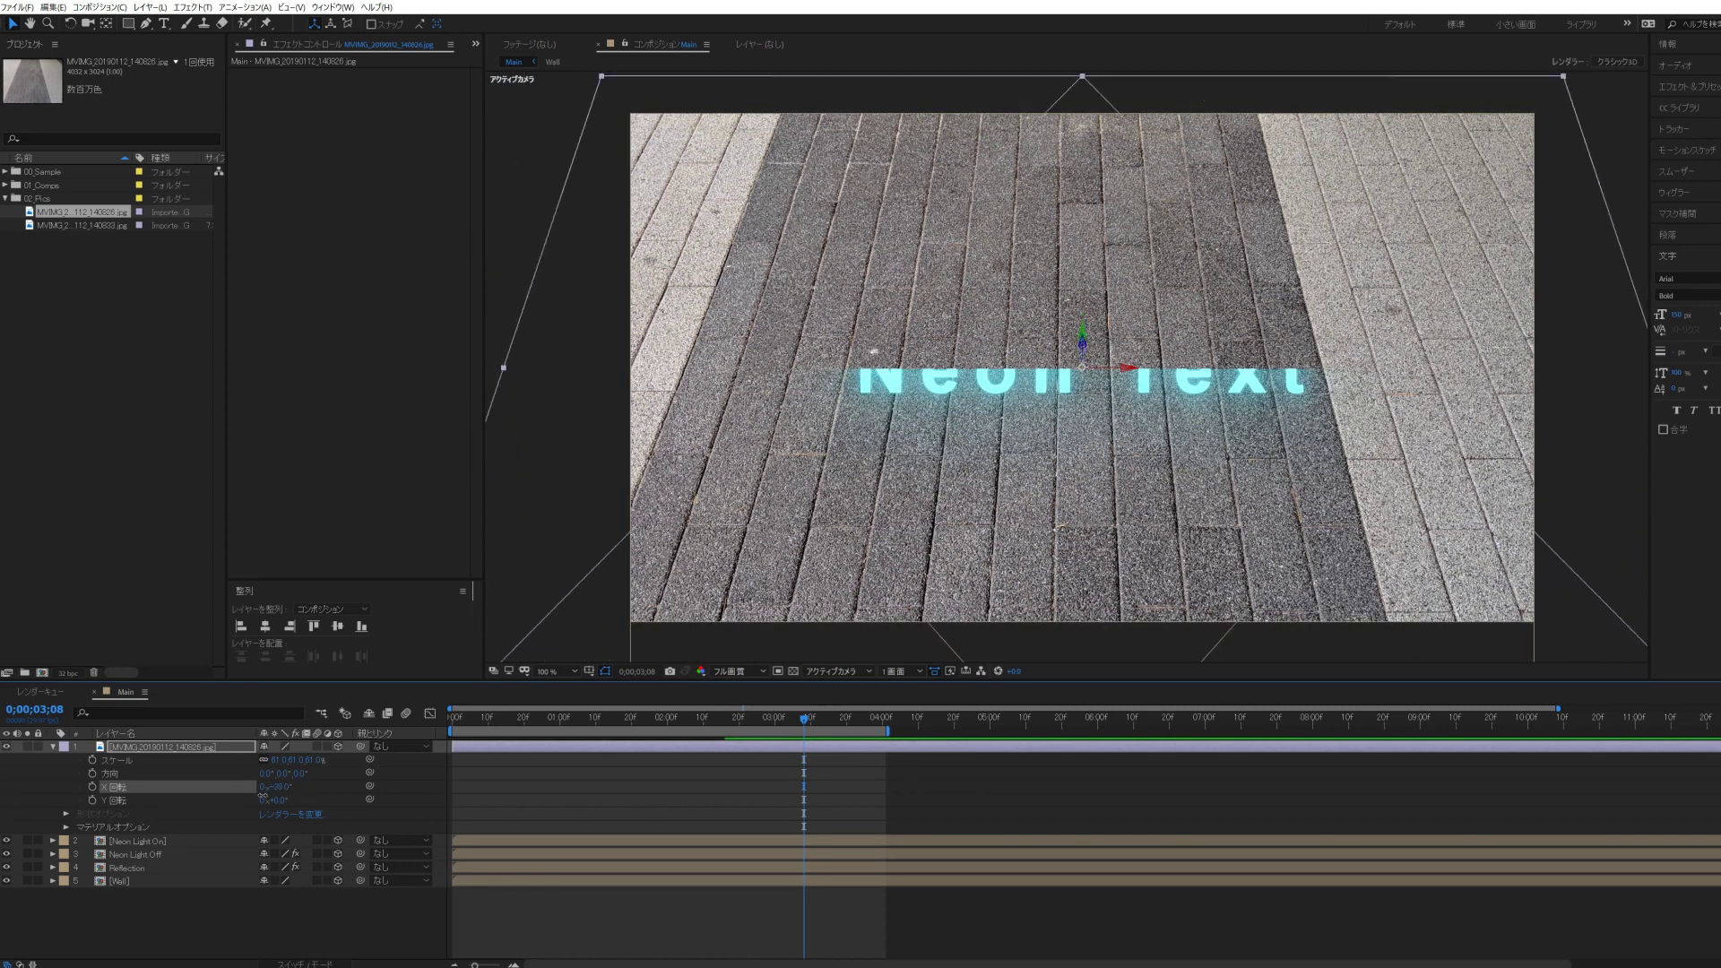
left_click_drag(276, 787, 239, 798)
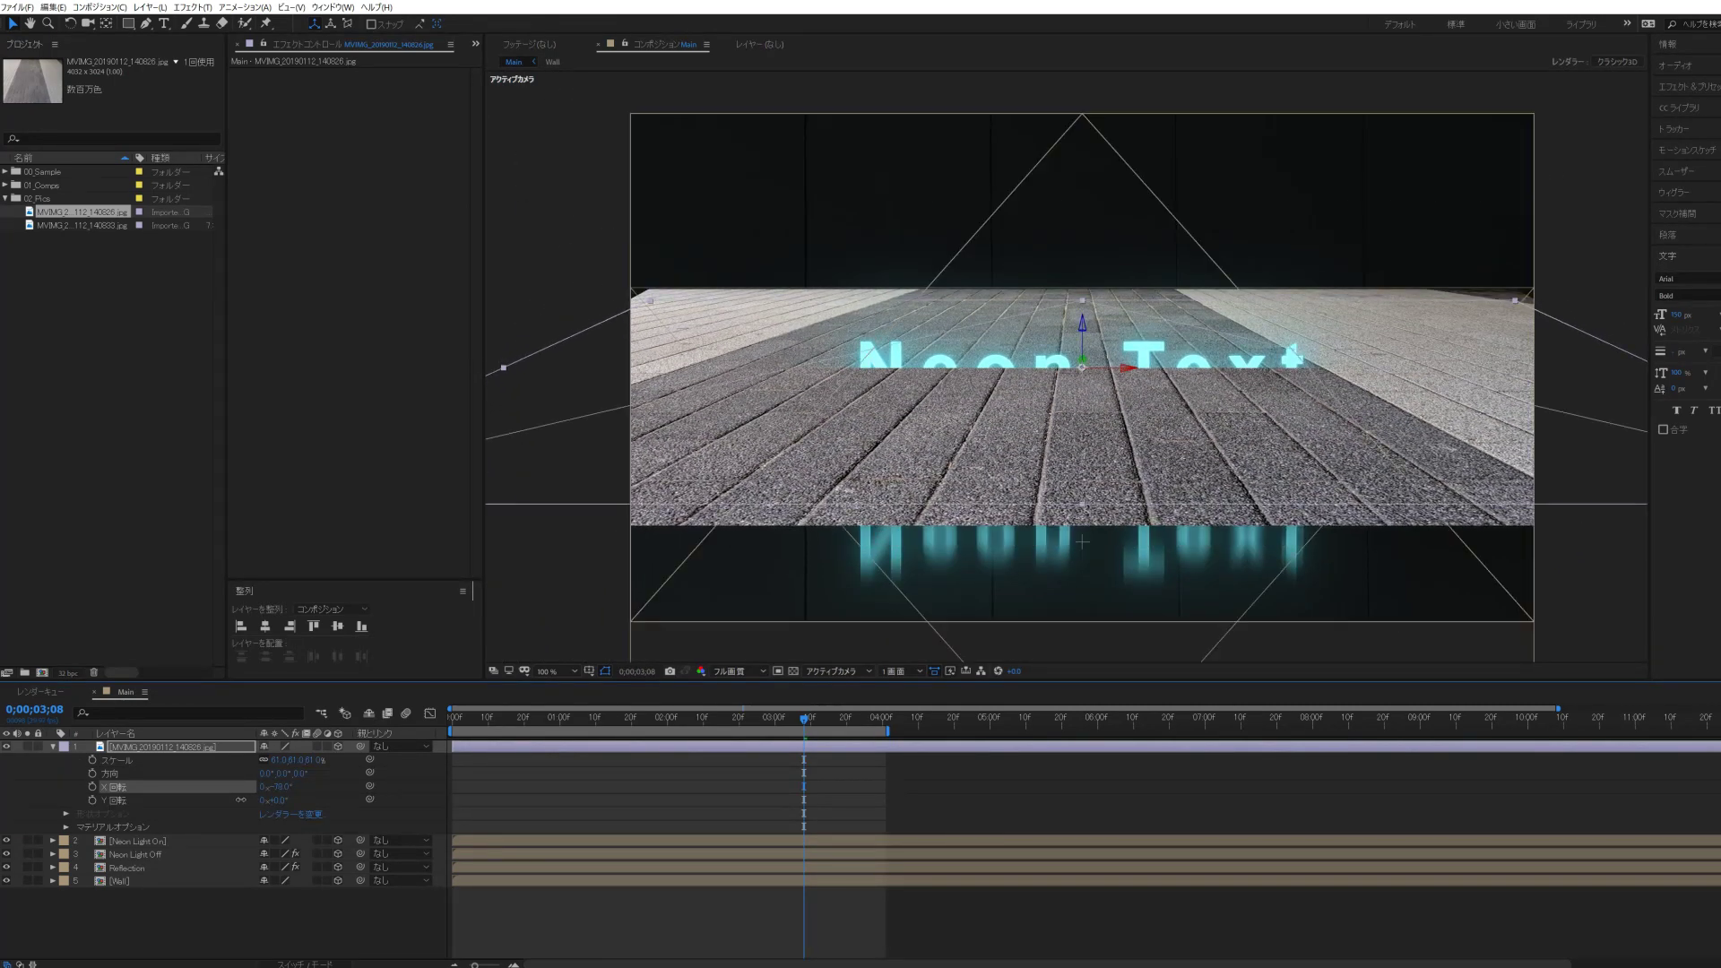
left_click(27, 747)
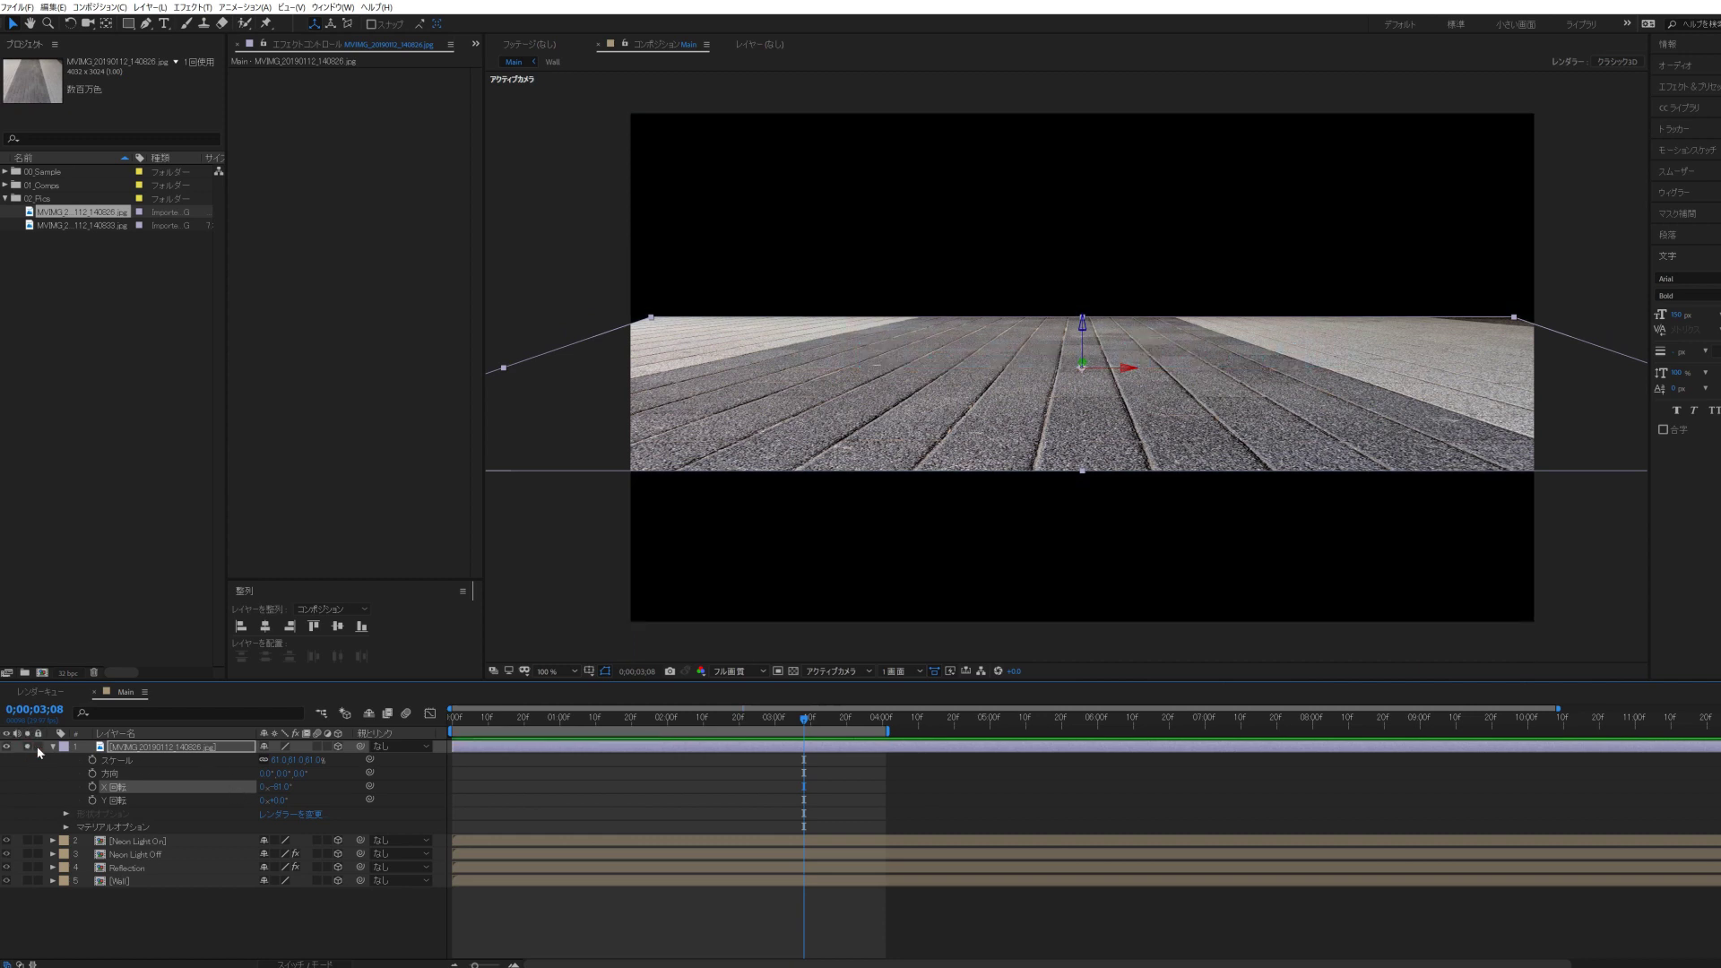
left_click_drag(1082, 327, 1086, 461)
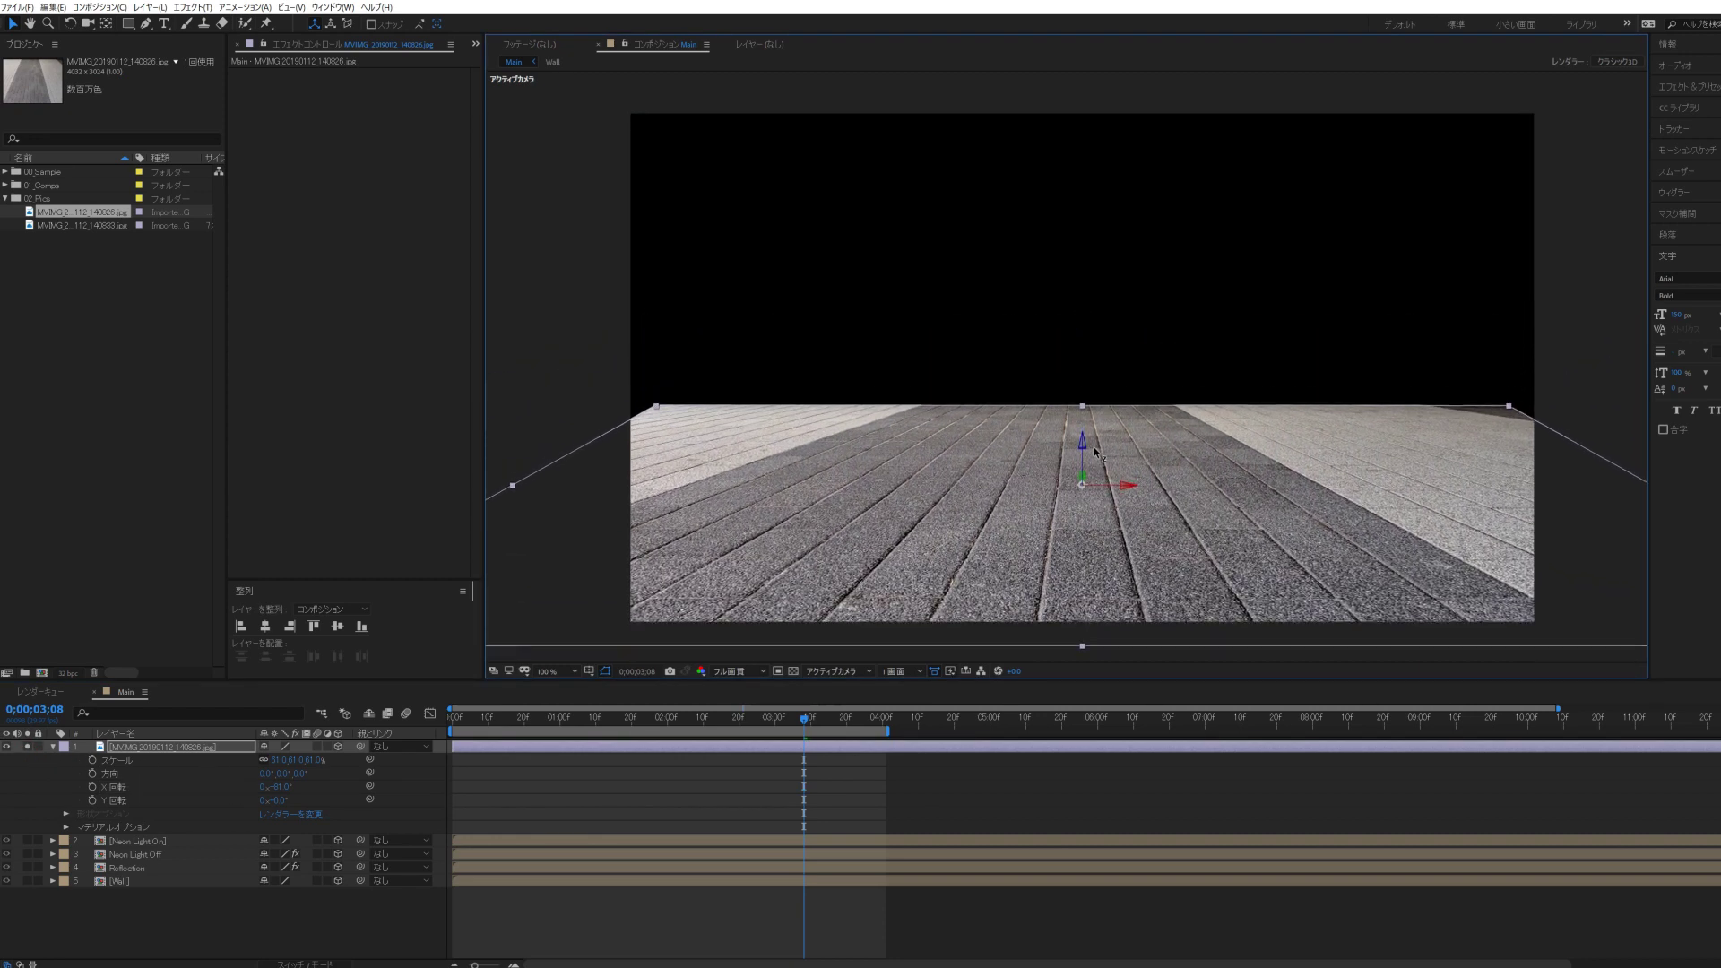
- Precompose the floor image into 'Floor texture', moving all attributes into the new comp
right_click(166, 749)
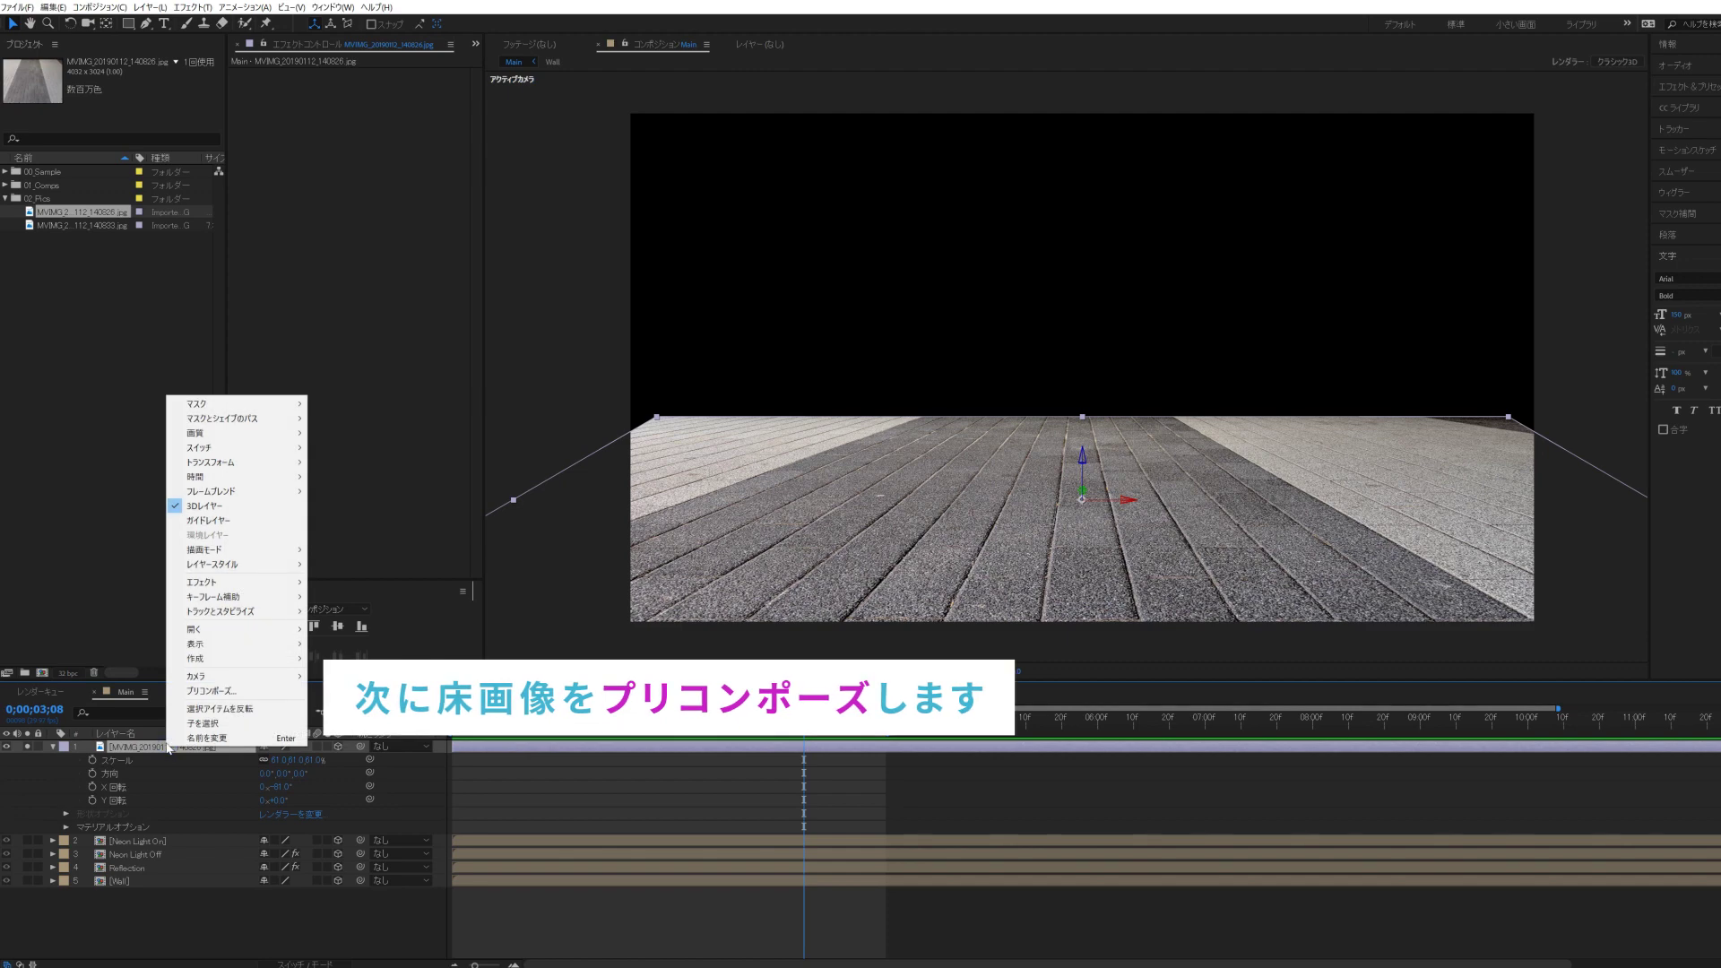
left_click(256, 697)
type("Floor te")
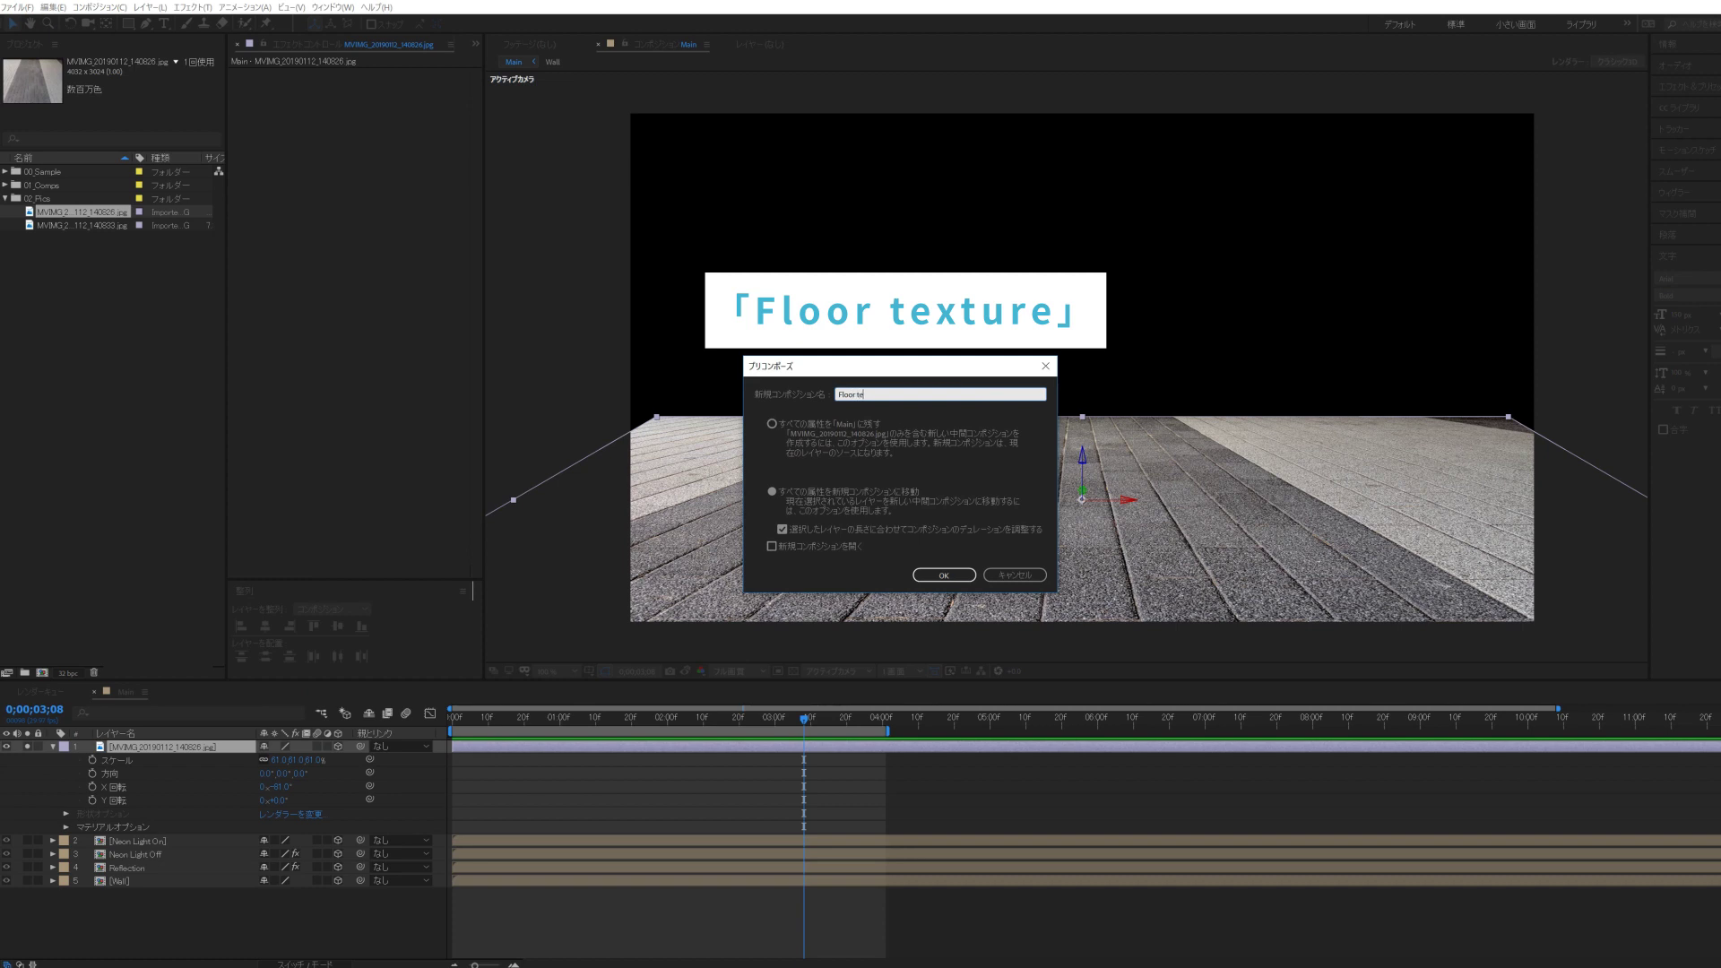
type("re")
left_click(772, 491)
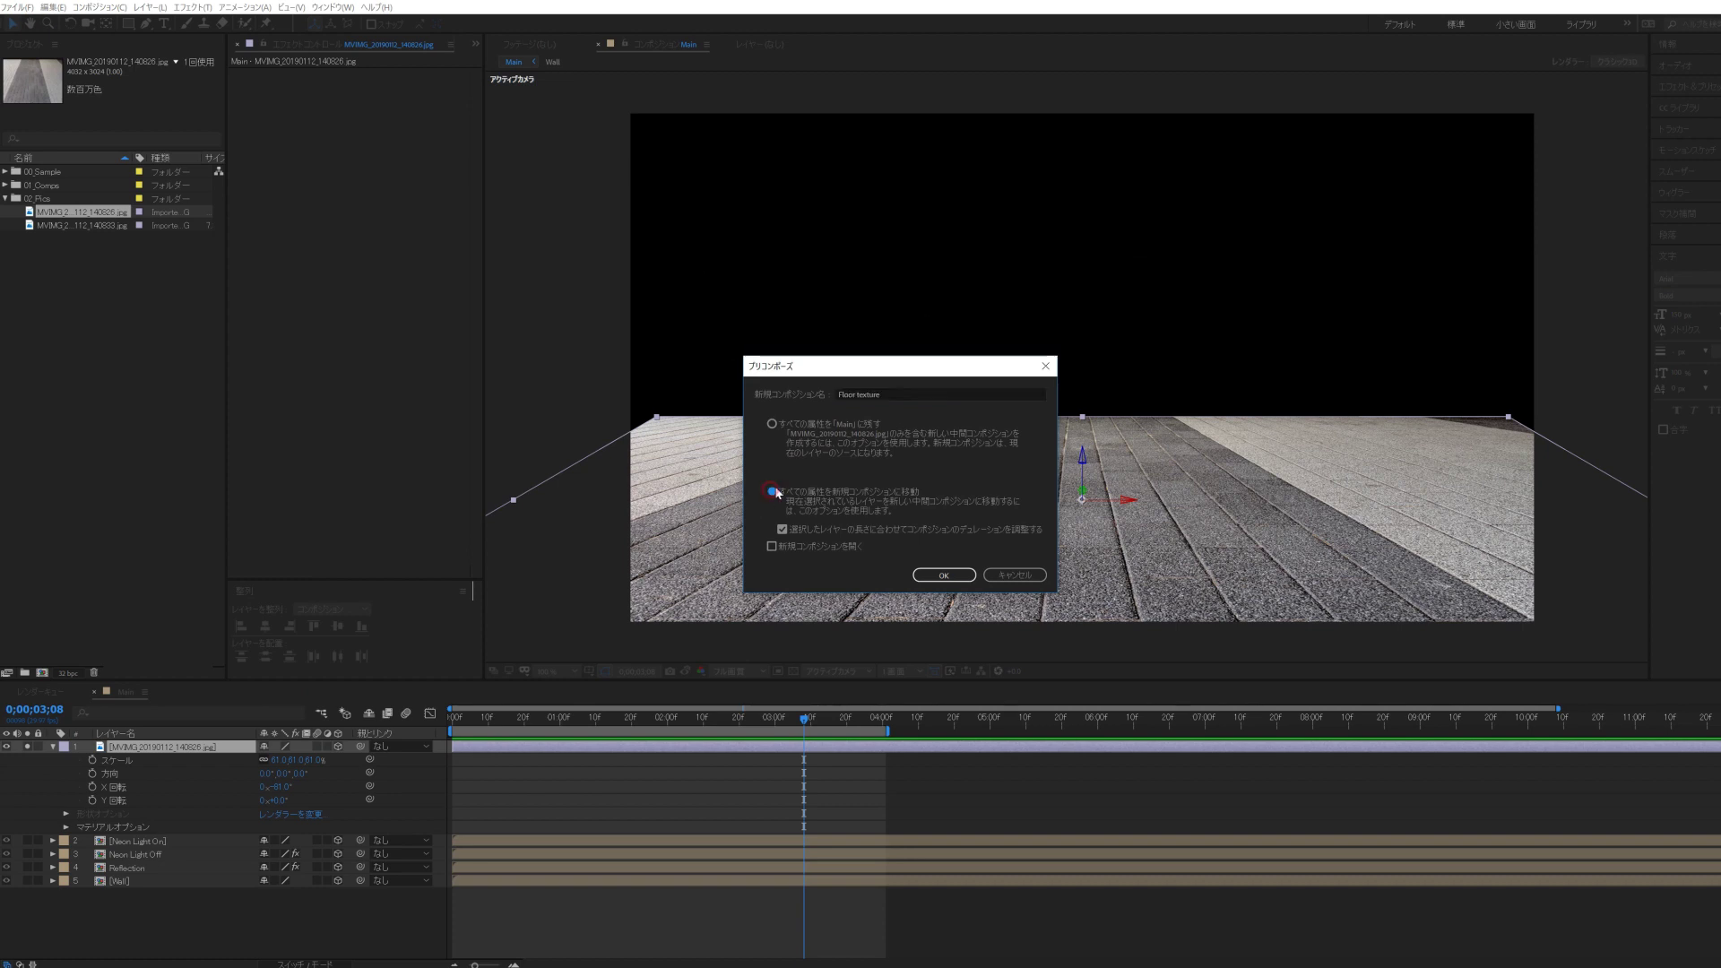
left_click(942, 575)
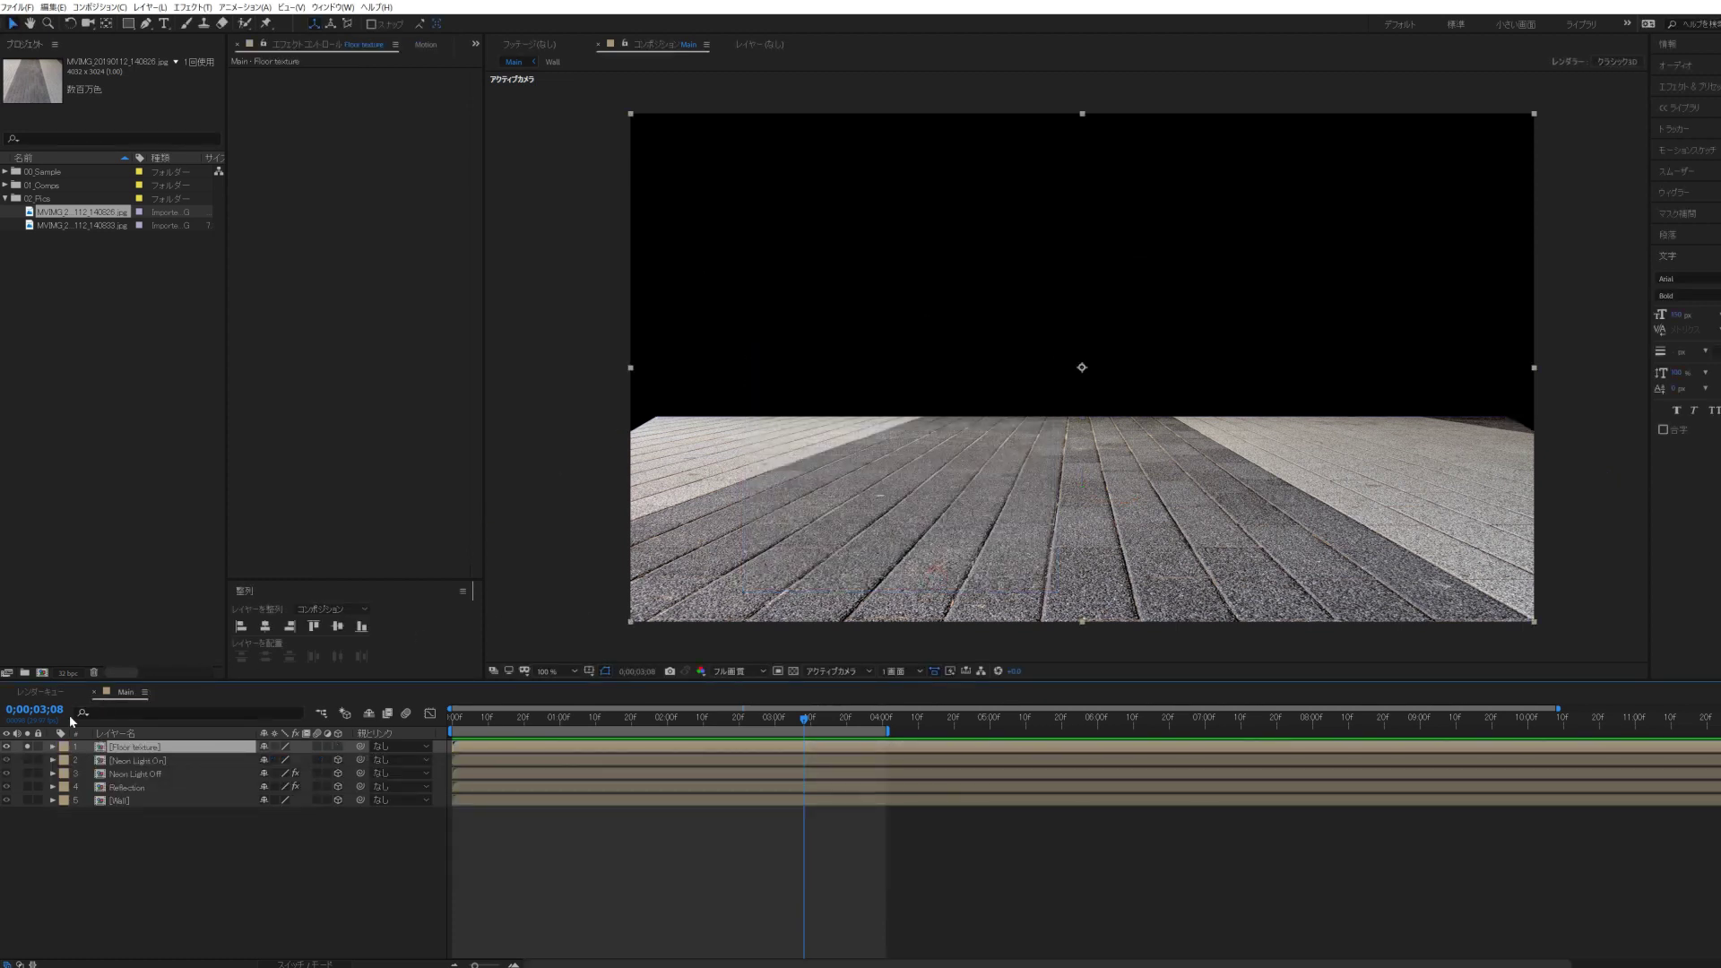
- Move the Floor texture layer to the bottom of the layer stack
left_click(32, 747)
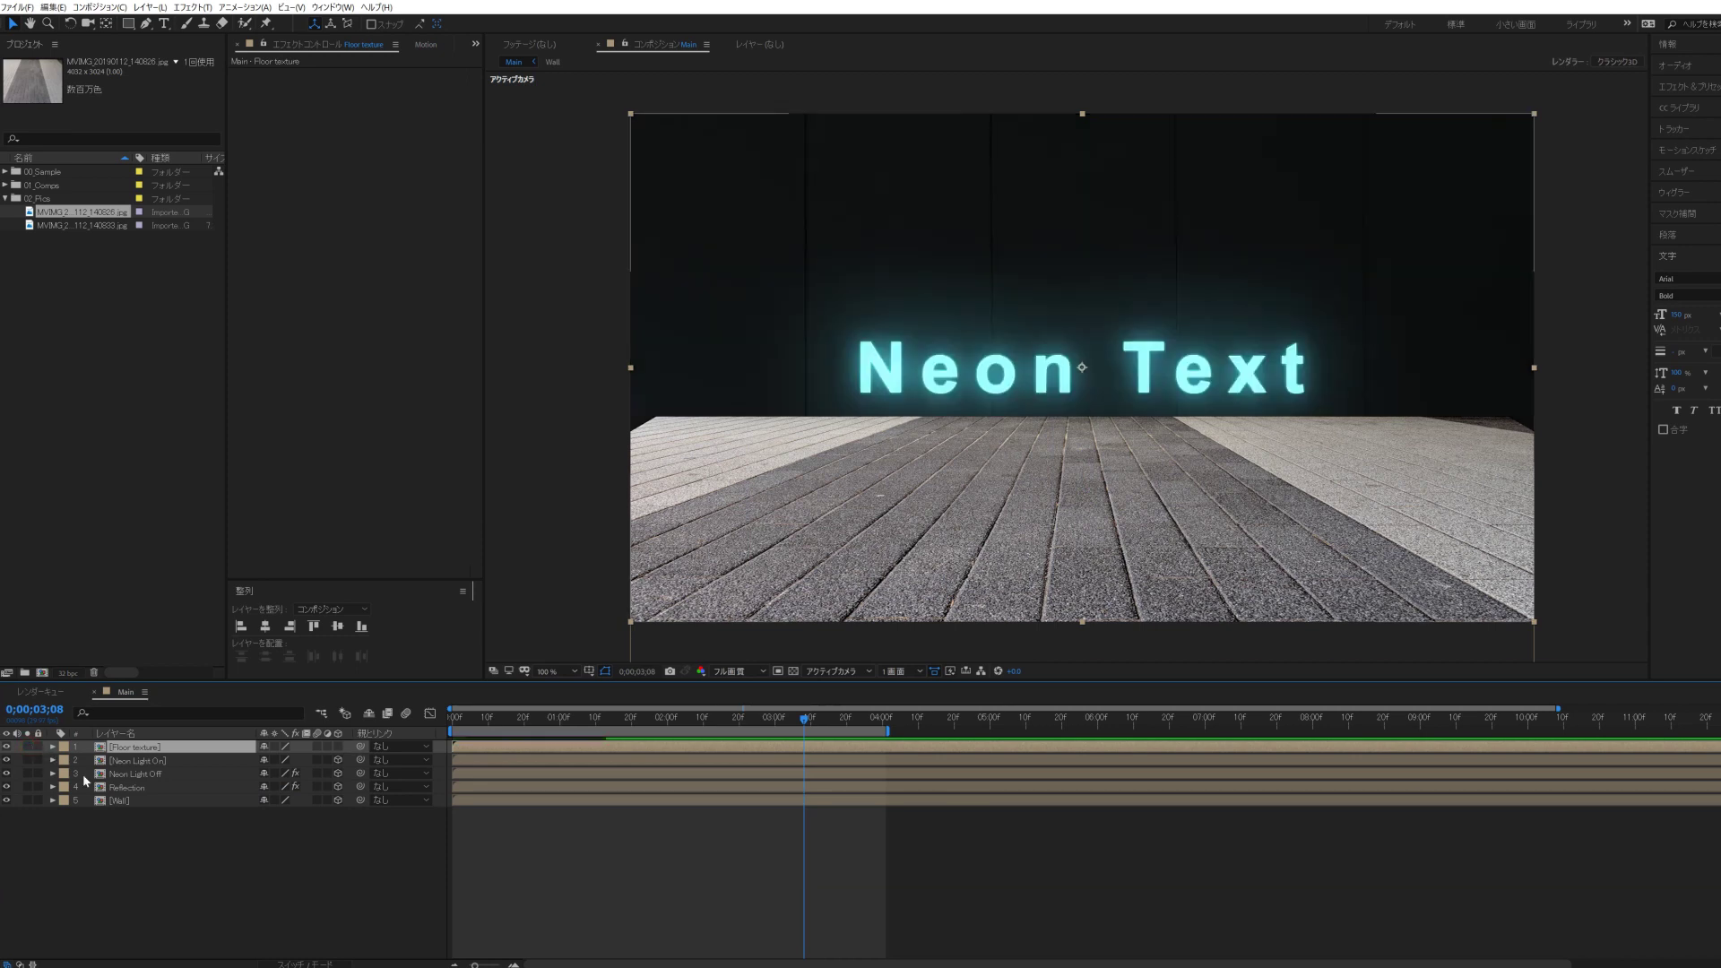
left_click(111, 840)
left_click(129, 750)
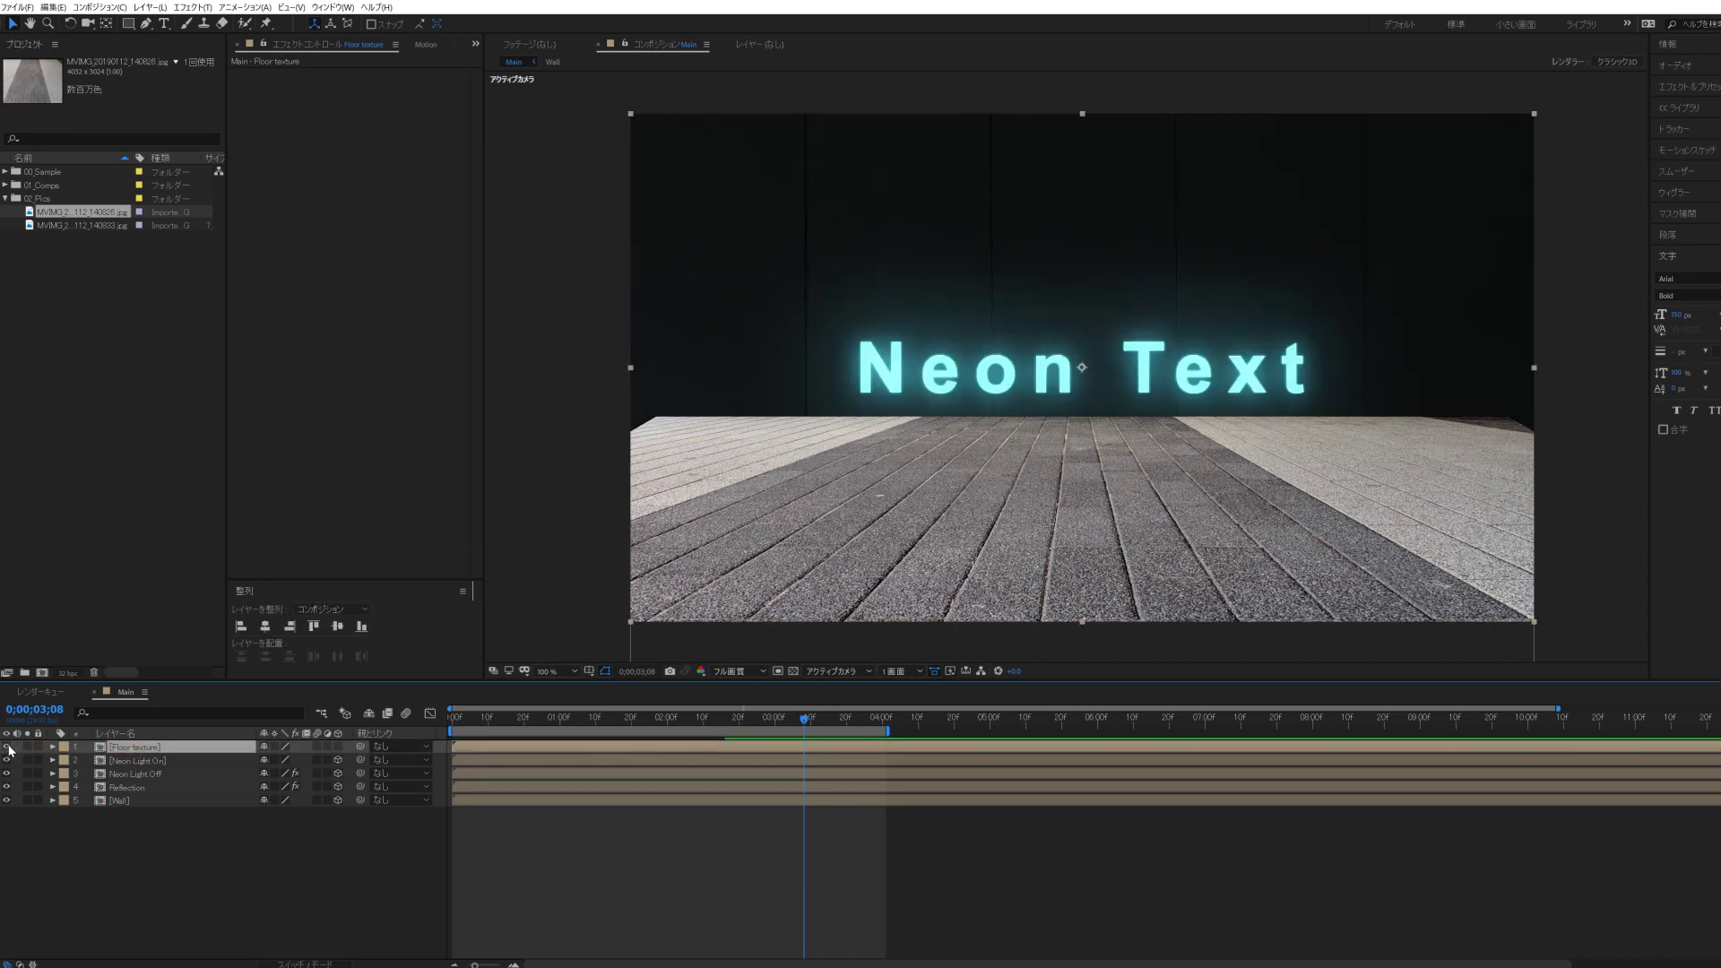
left_click_drag(131, 749, 128, 810)
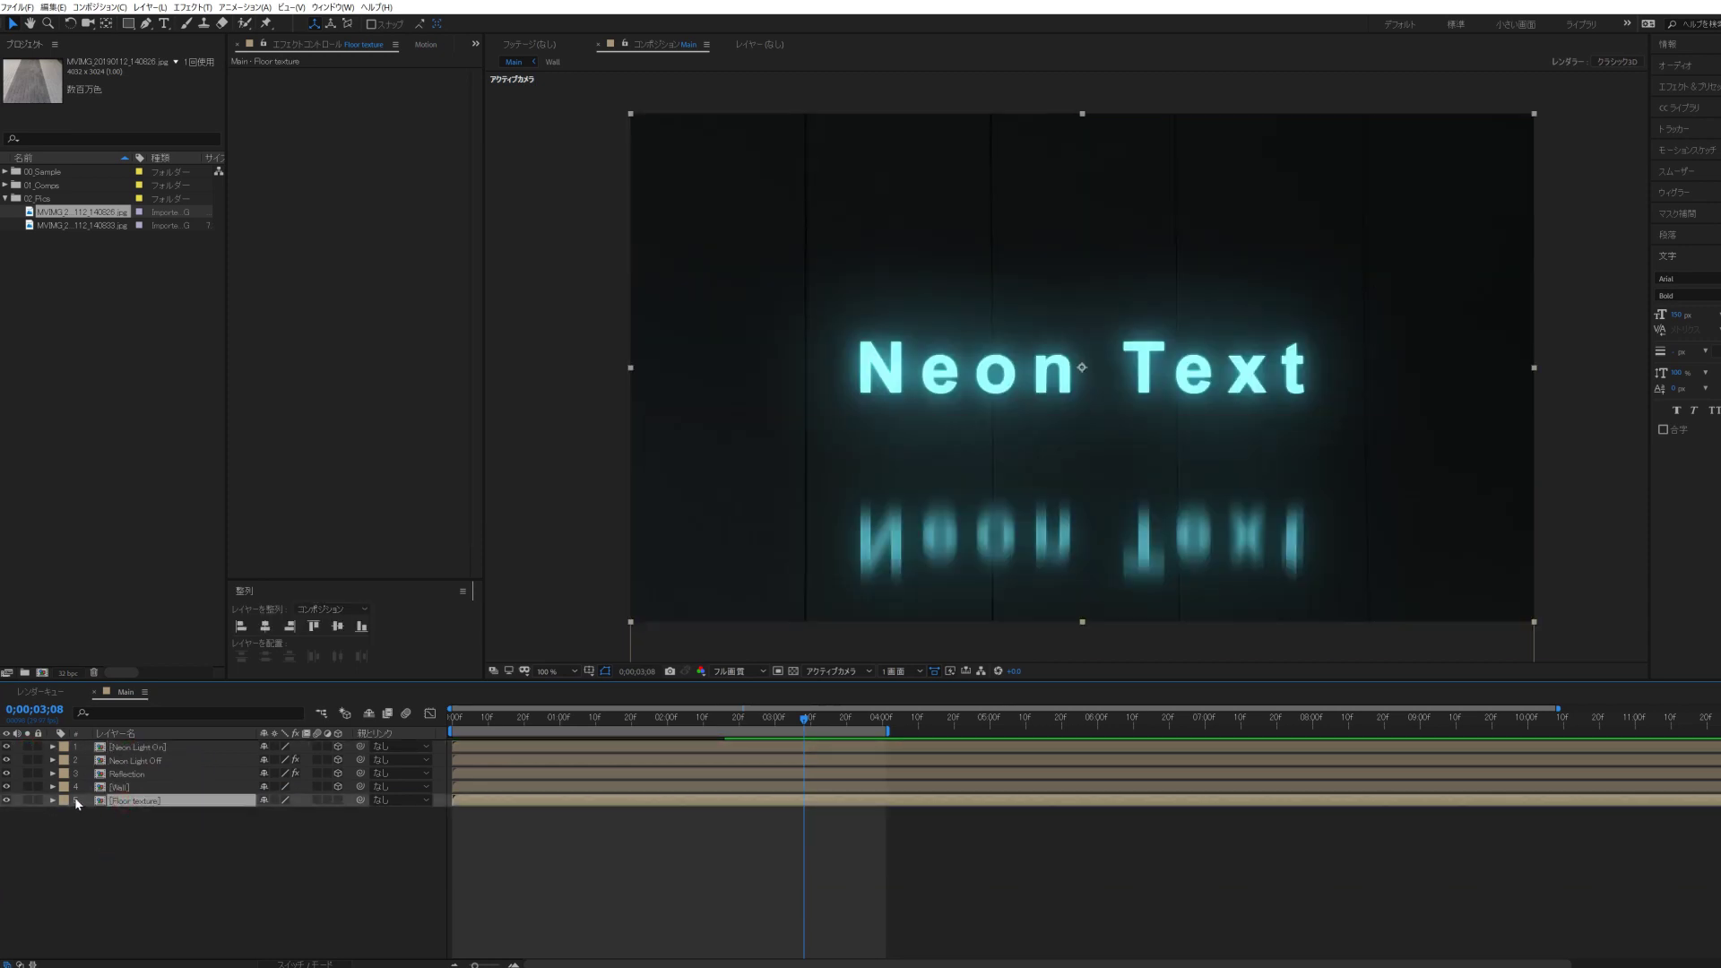
left_click(28, 800)
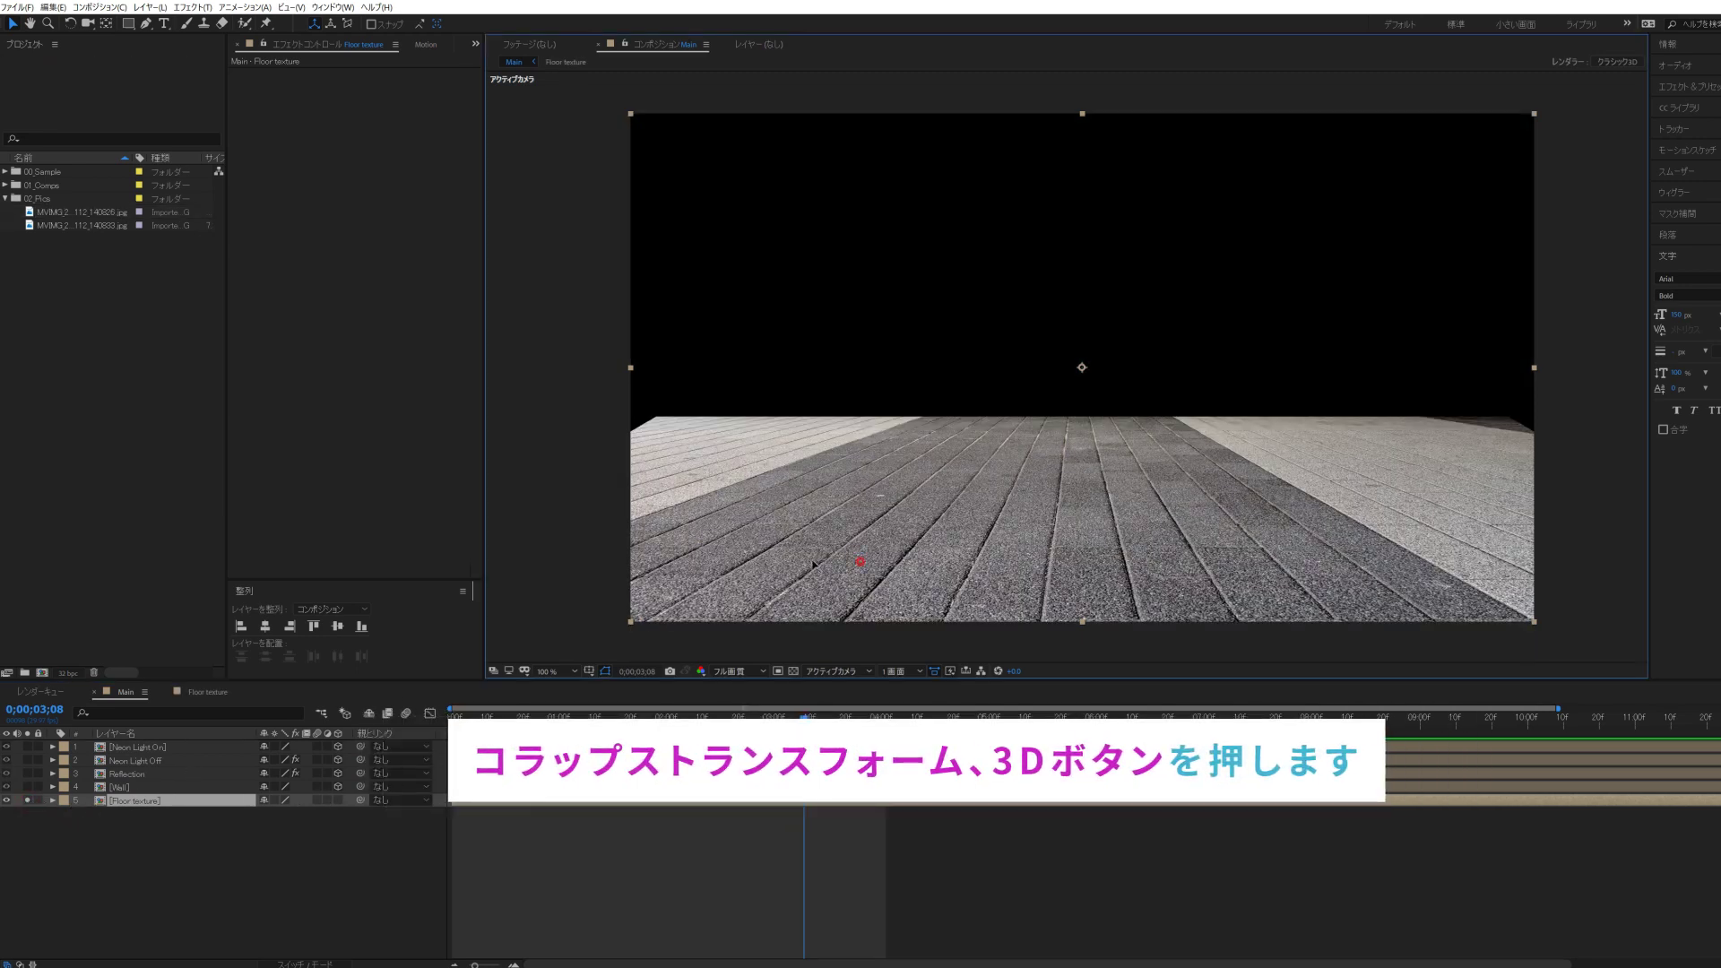
left_click_drag(820, 568, 852, 543)
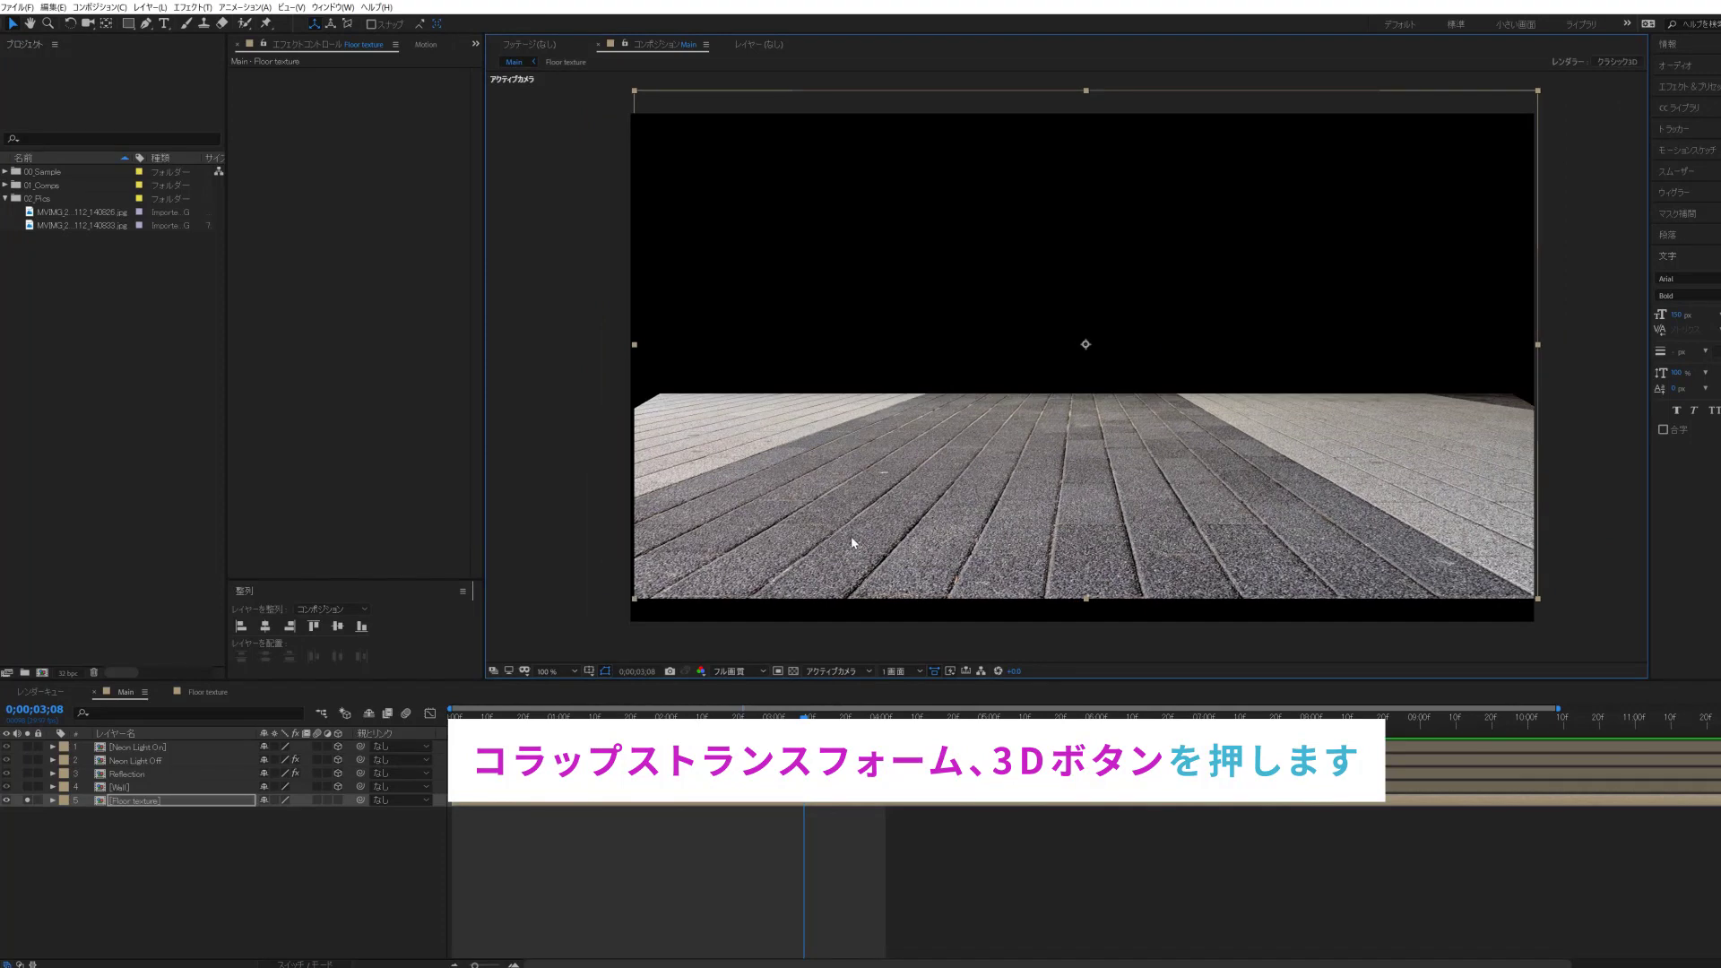
key("ctrl+z")
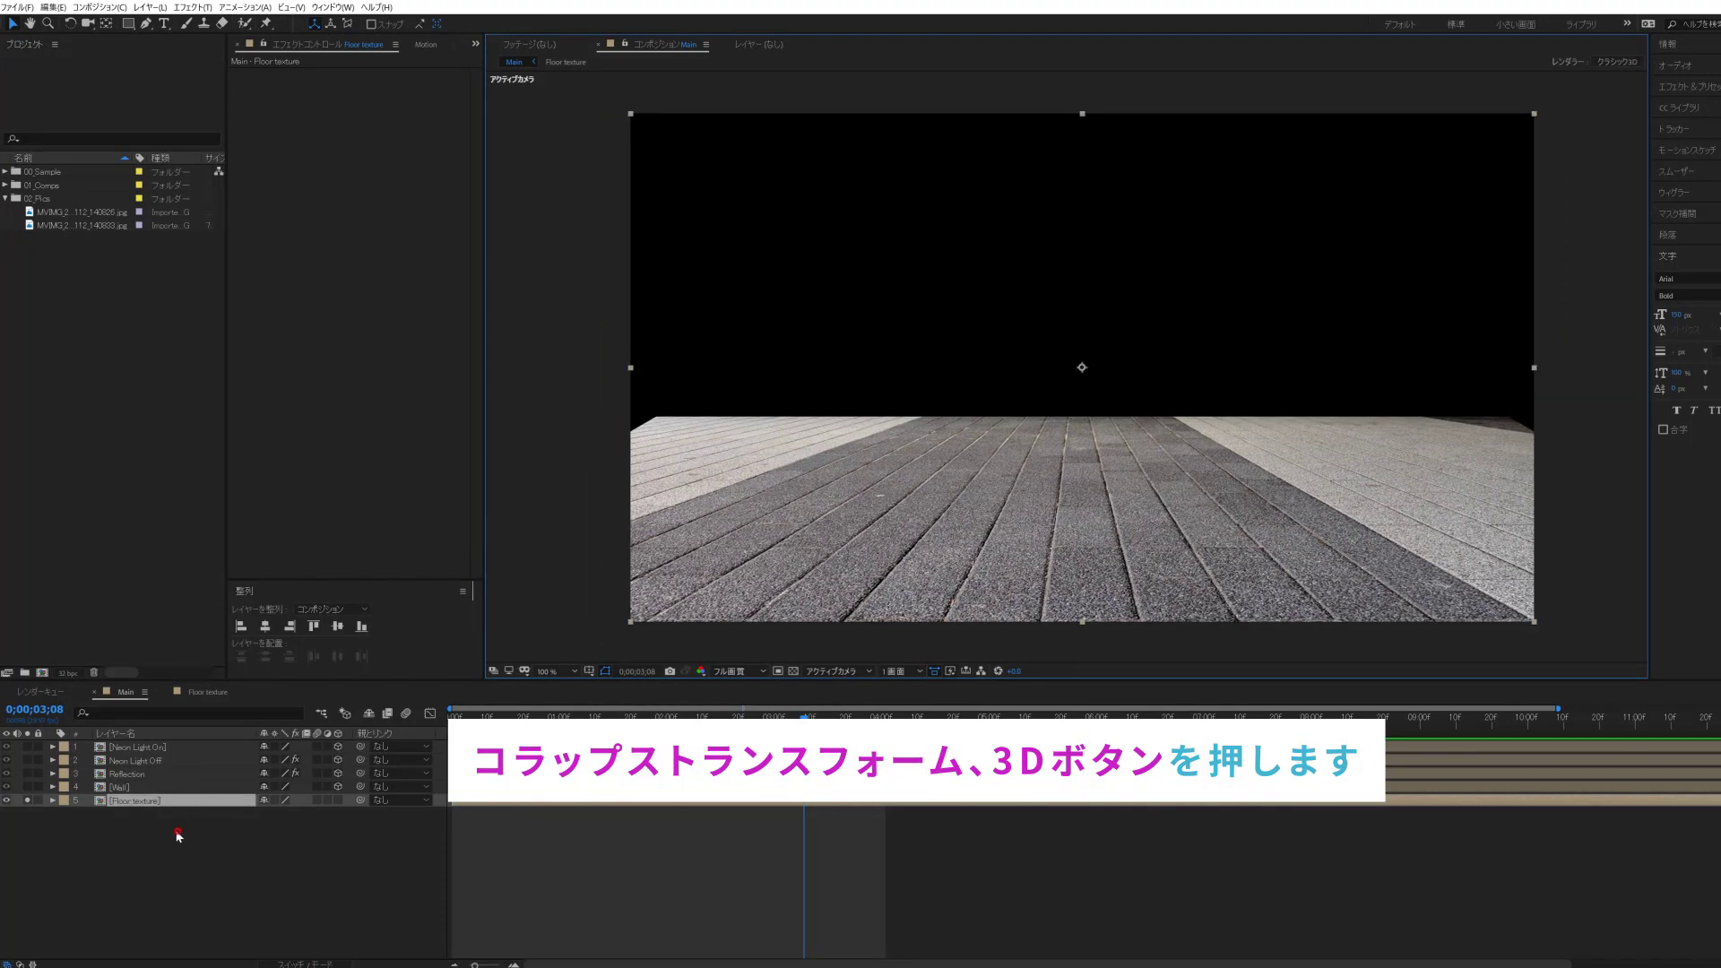
- Enable 3D and Collapse Transformations on Floor texture, then unsolo it
left_click(175, 830)
left_click(142, 801)
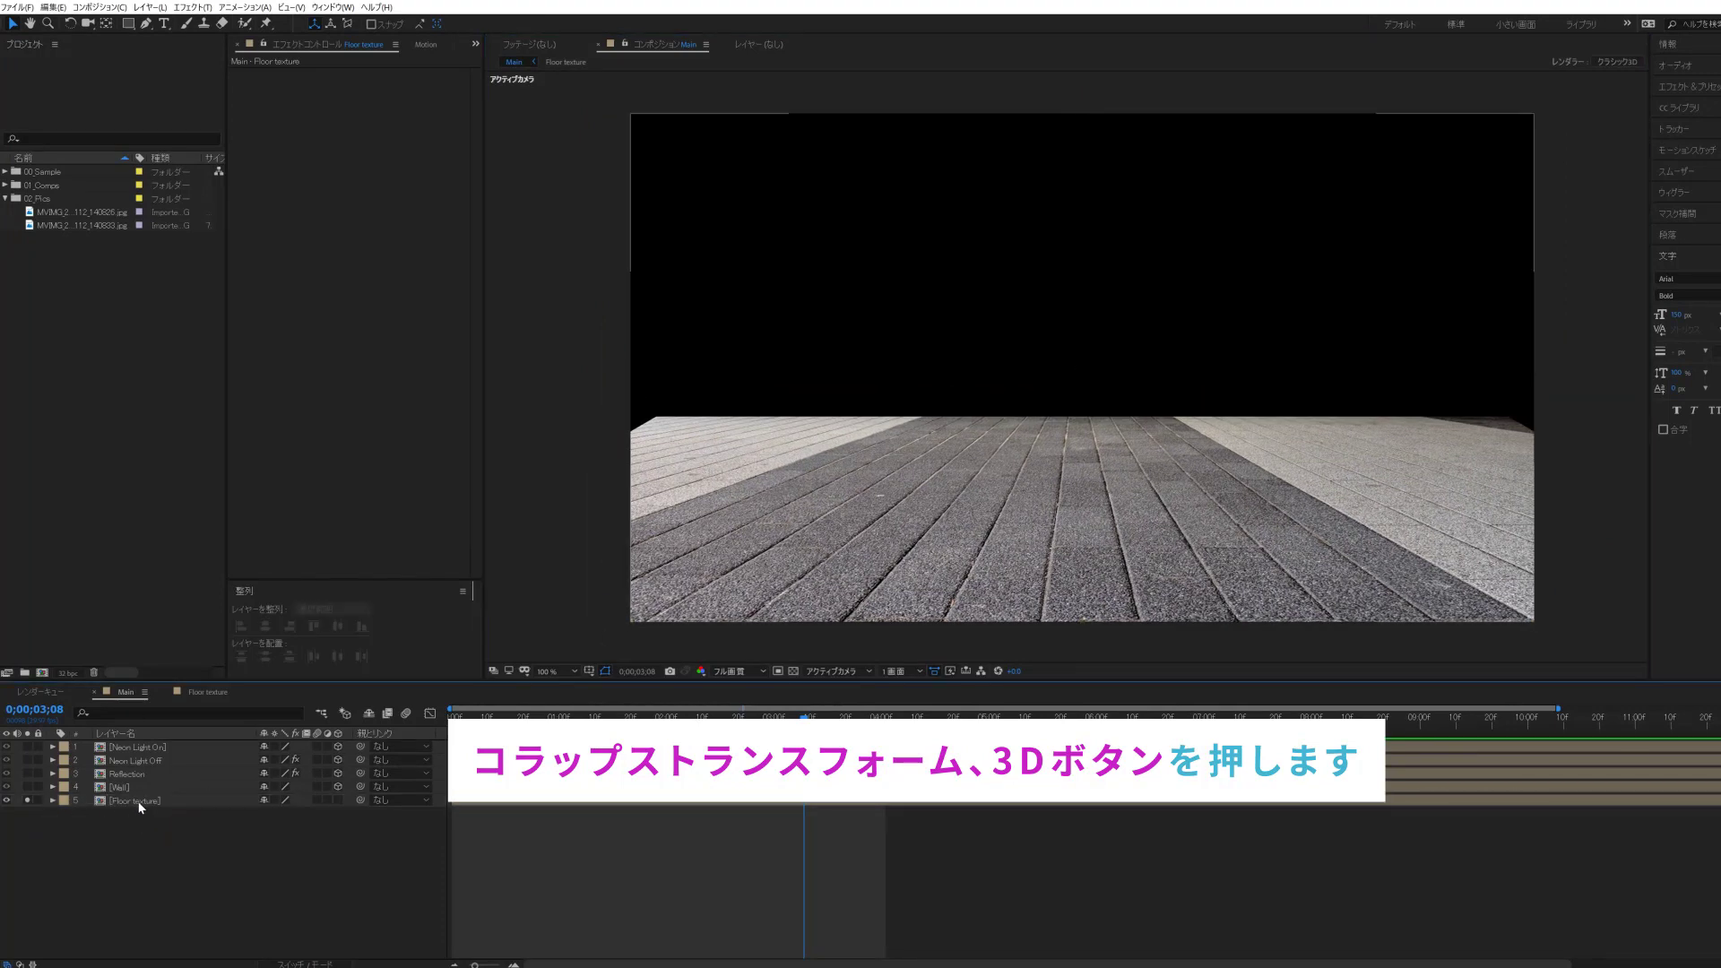
left_click(338, 799)
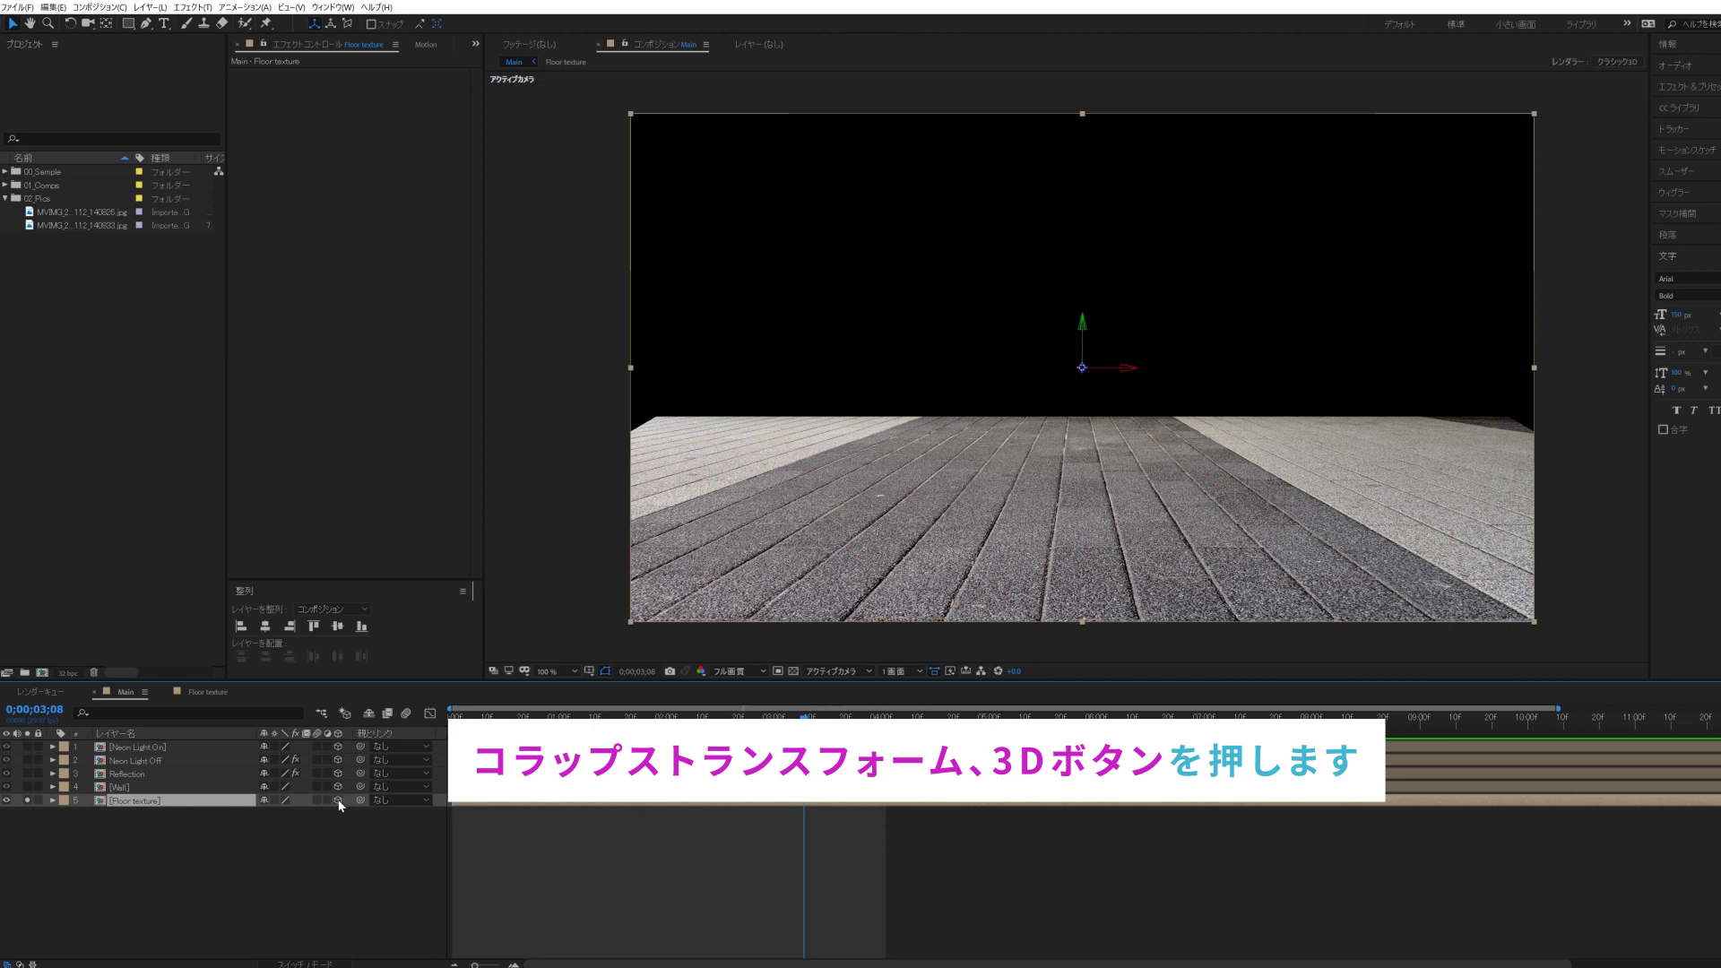
left_click(273, 799)
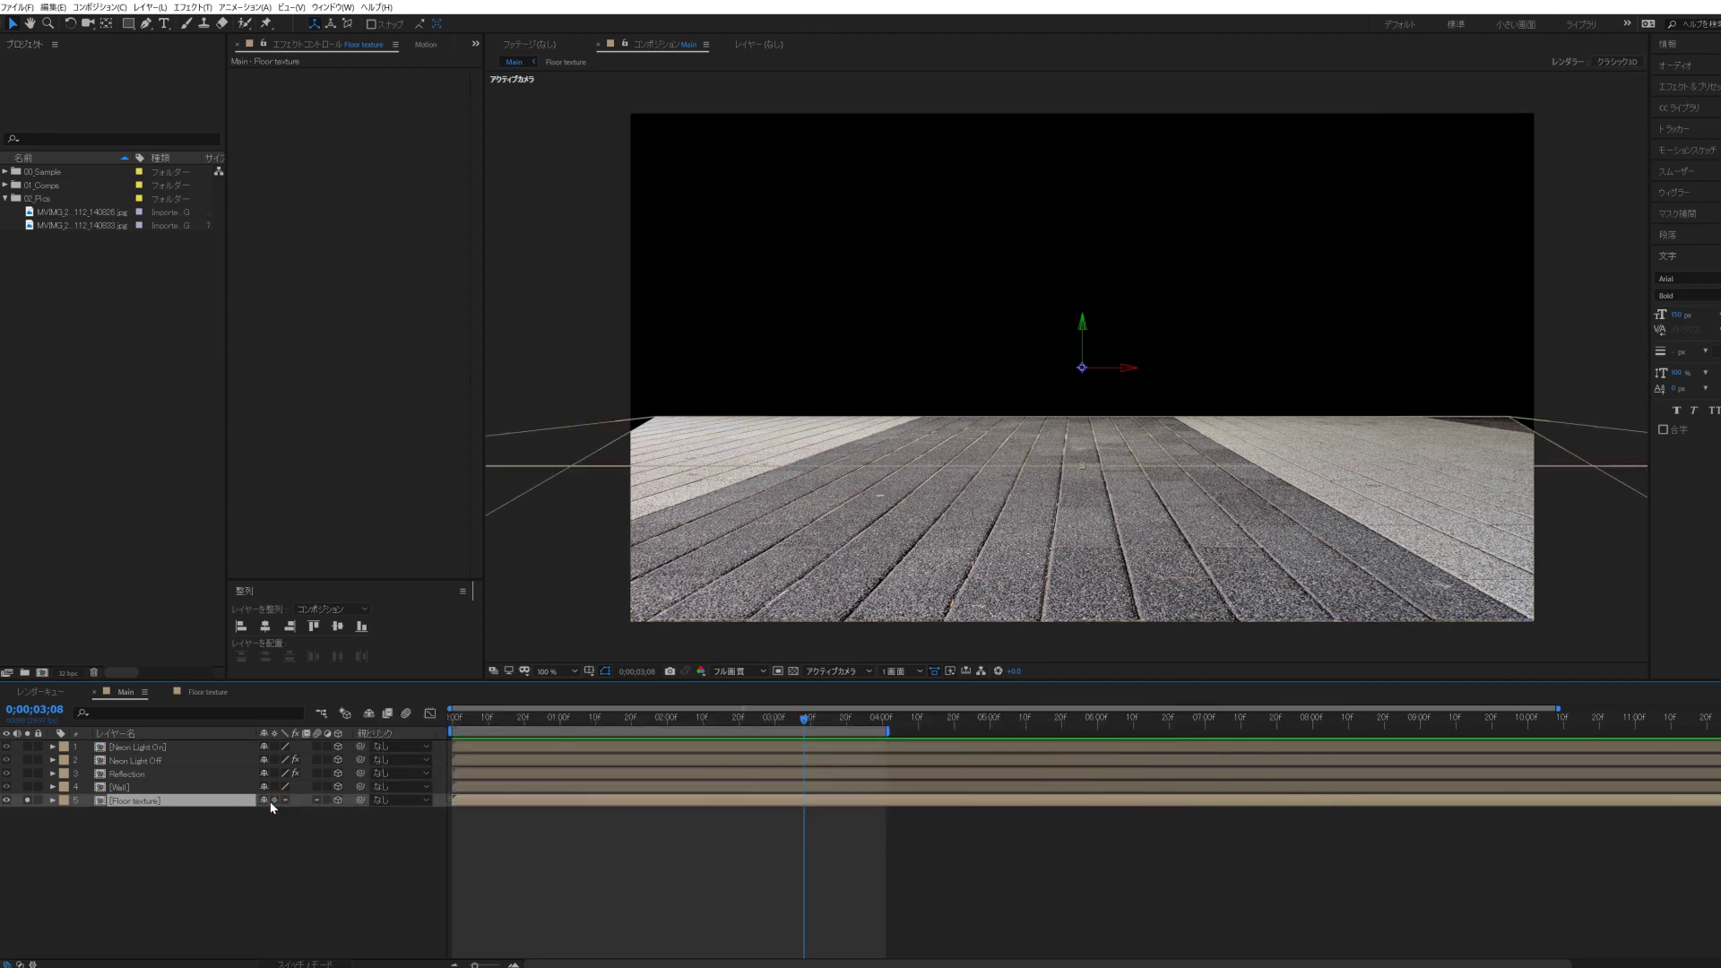
left_click(189, 849)
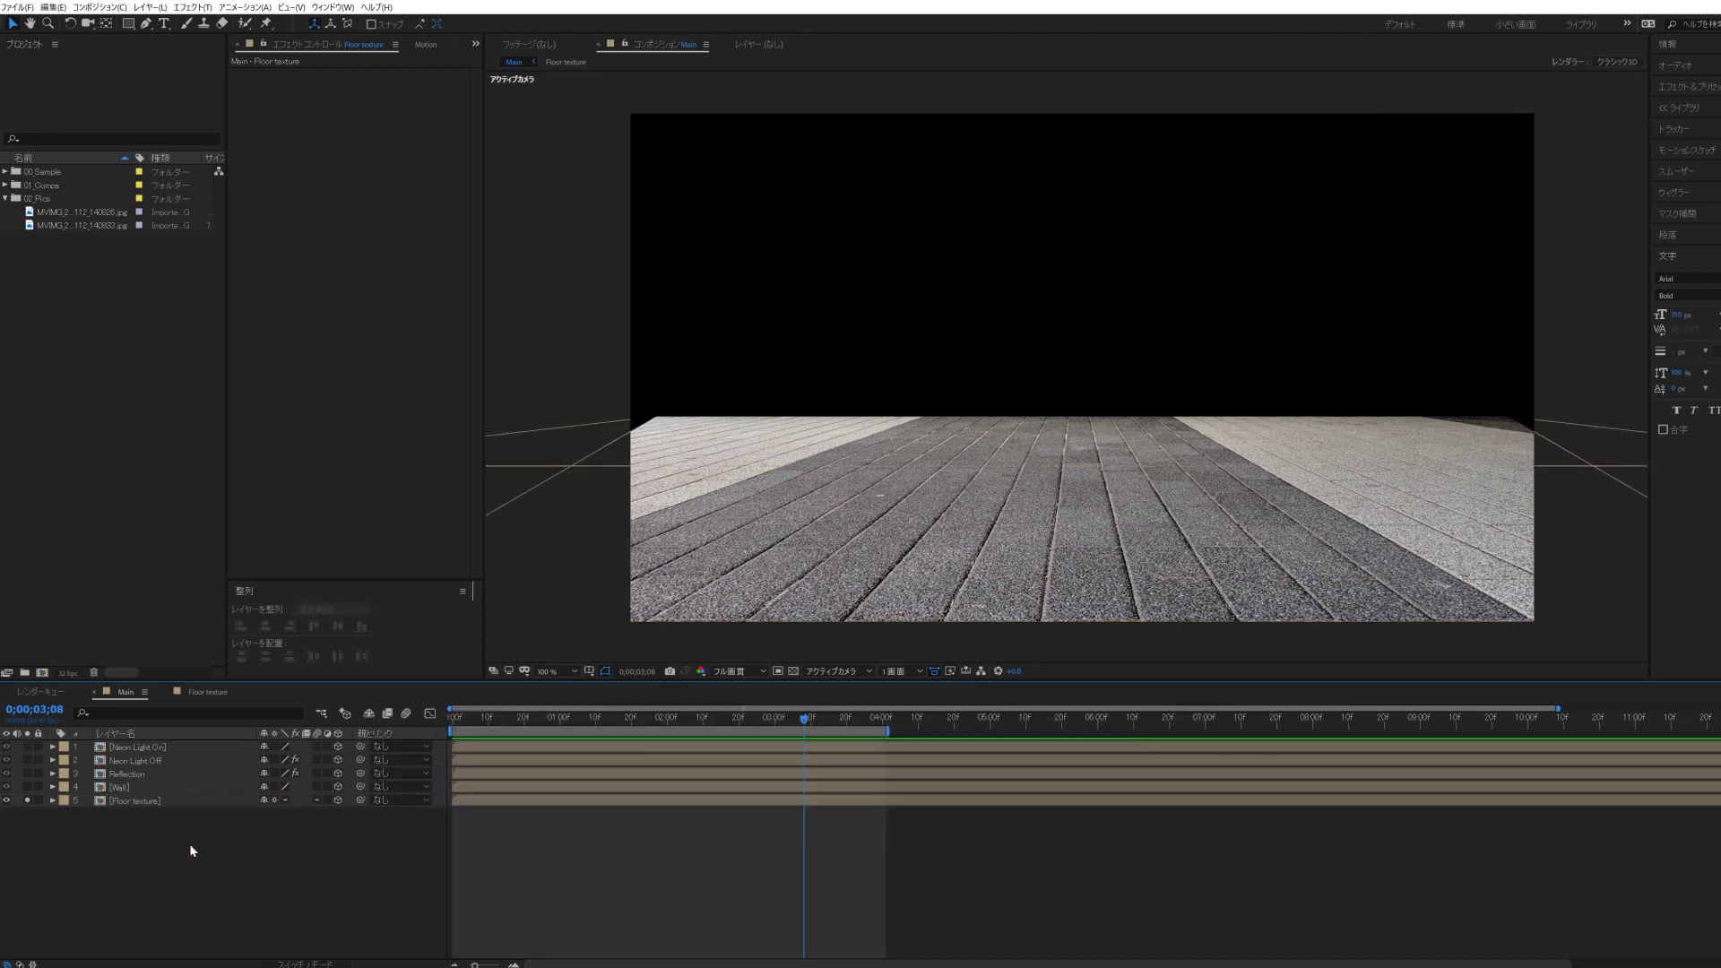
left_click(27, 801)
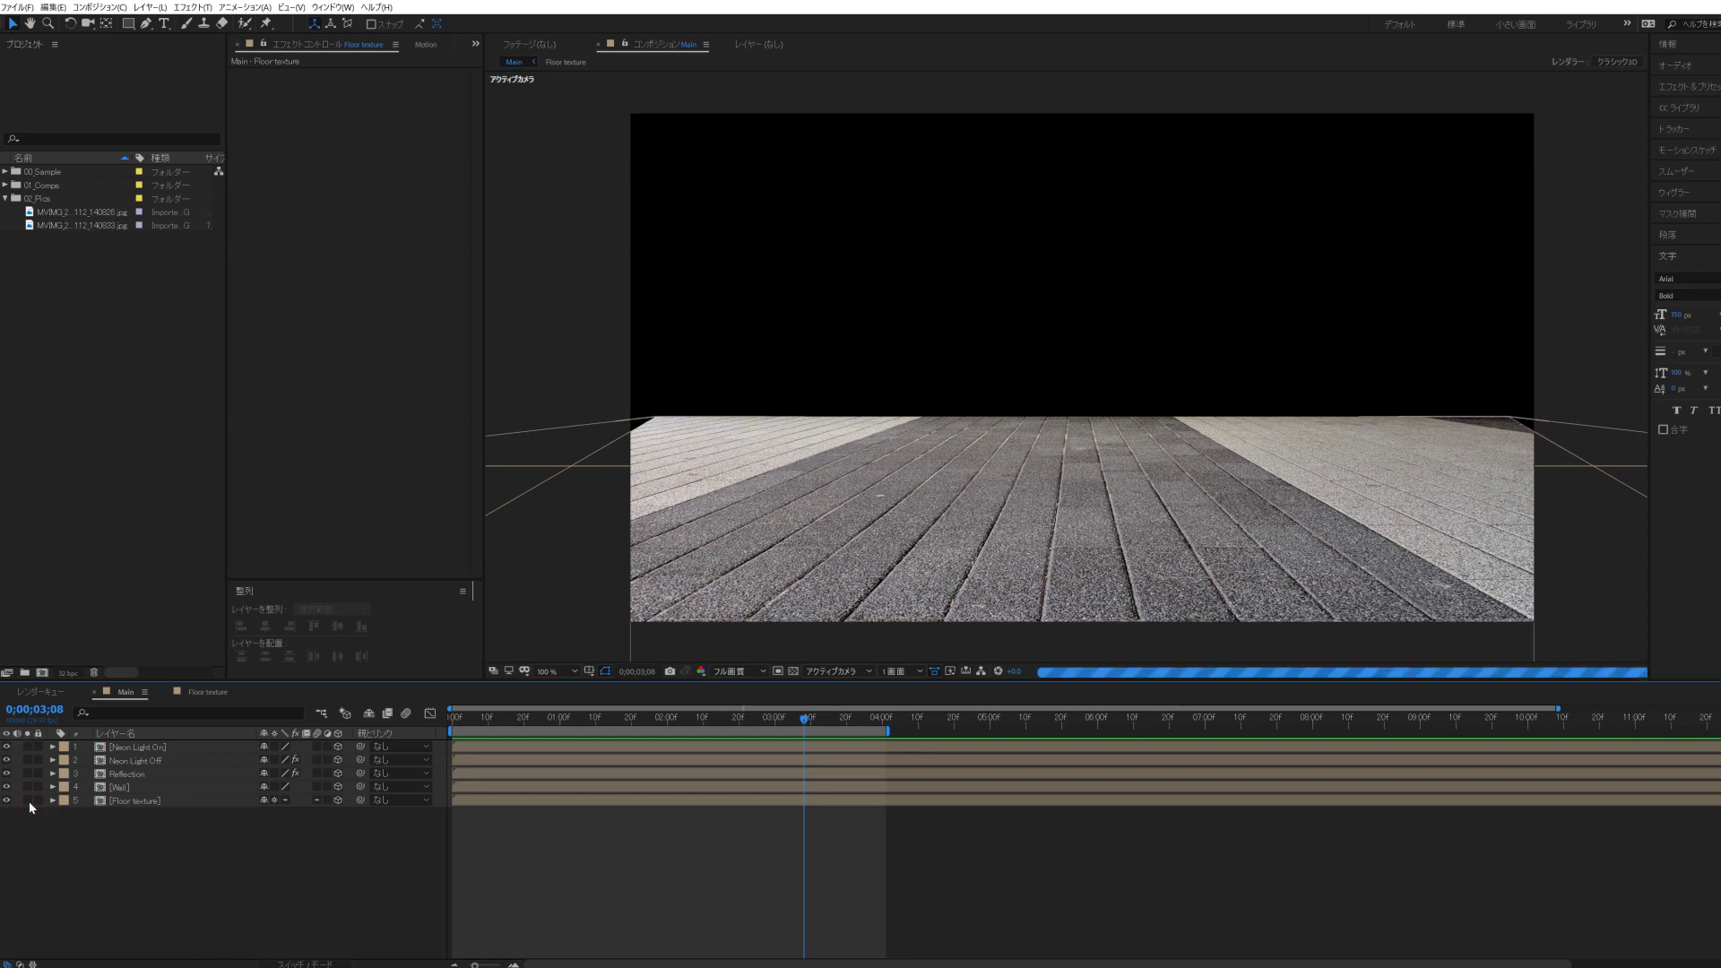
- Draw a rectangle mask on the Wall layer down to the floor line with 50 px feather
left_click(141, 785)
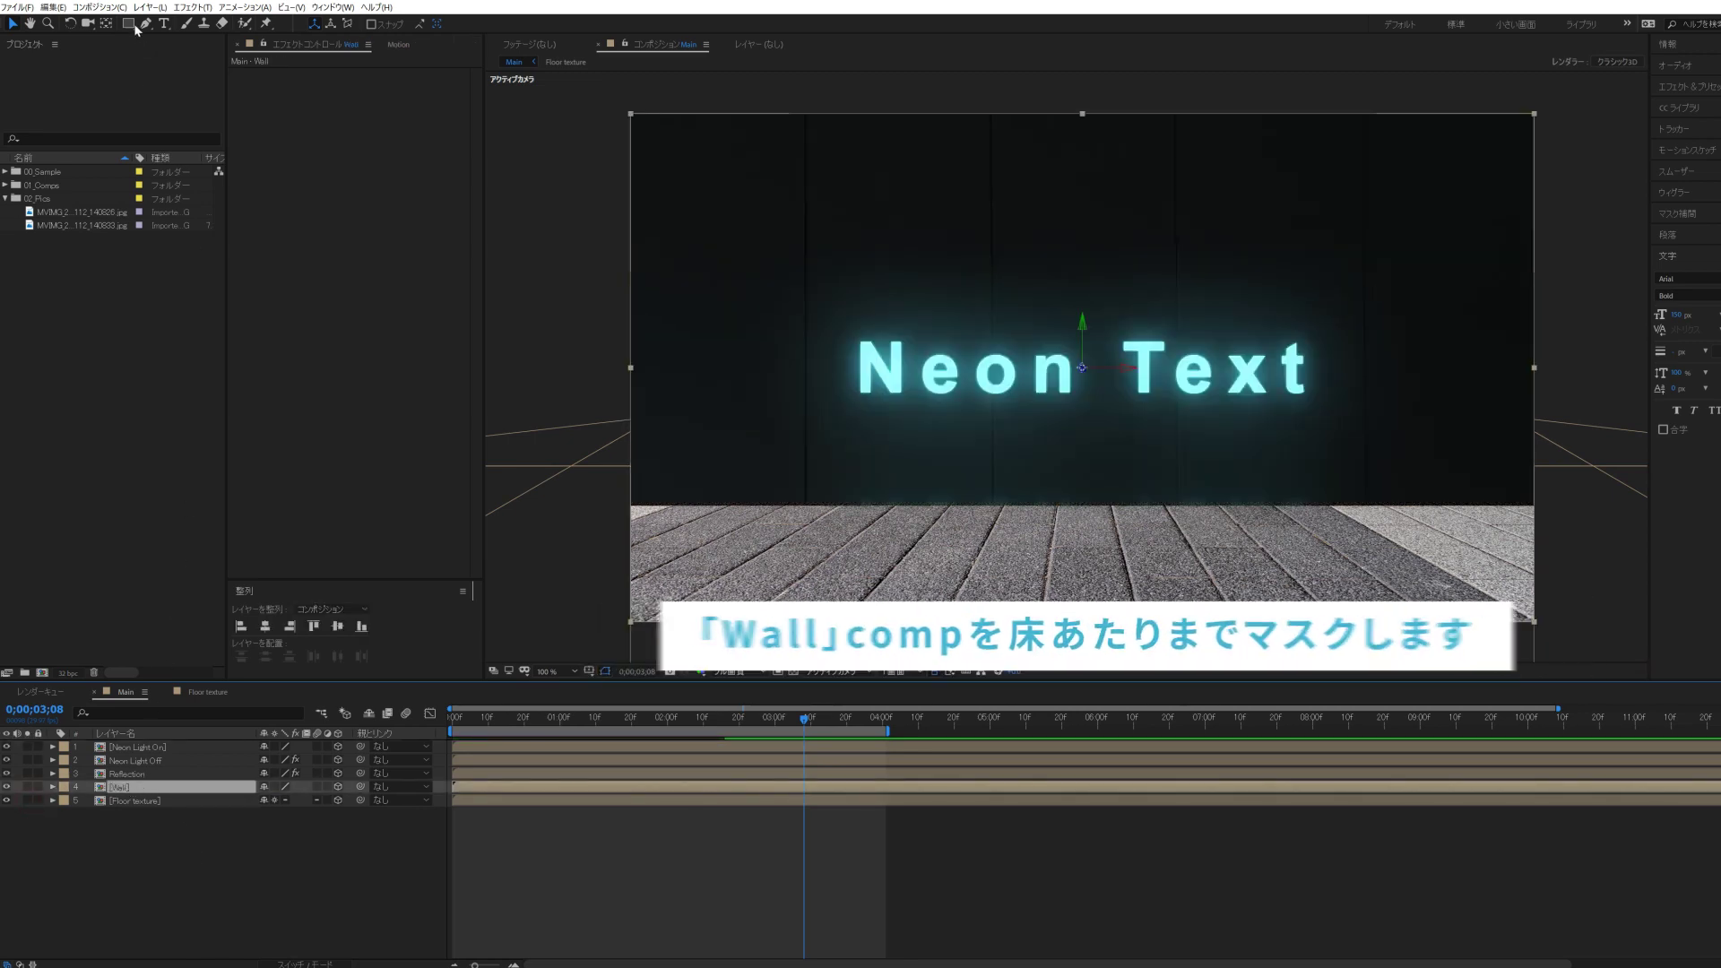
mouse_move(605, 97)
left_mouse_down()
mouse_move(1512, 473)
mouse_move(1551, 473)
left_mouse_up()
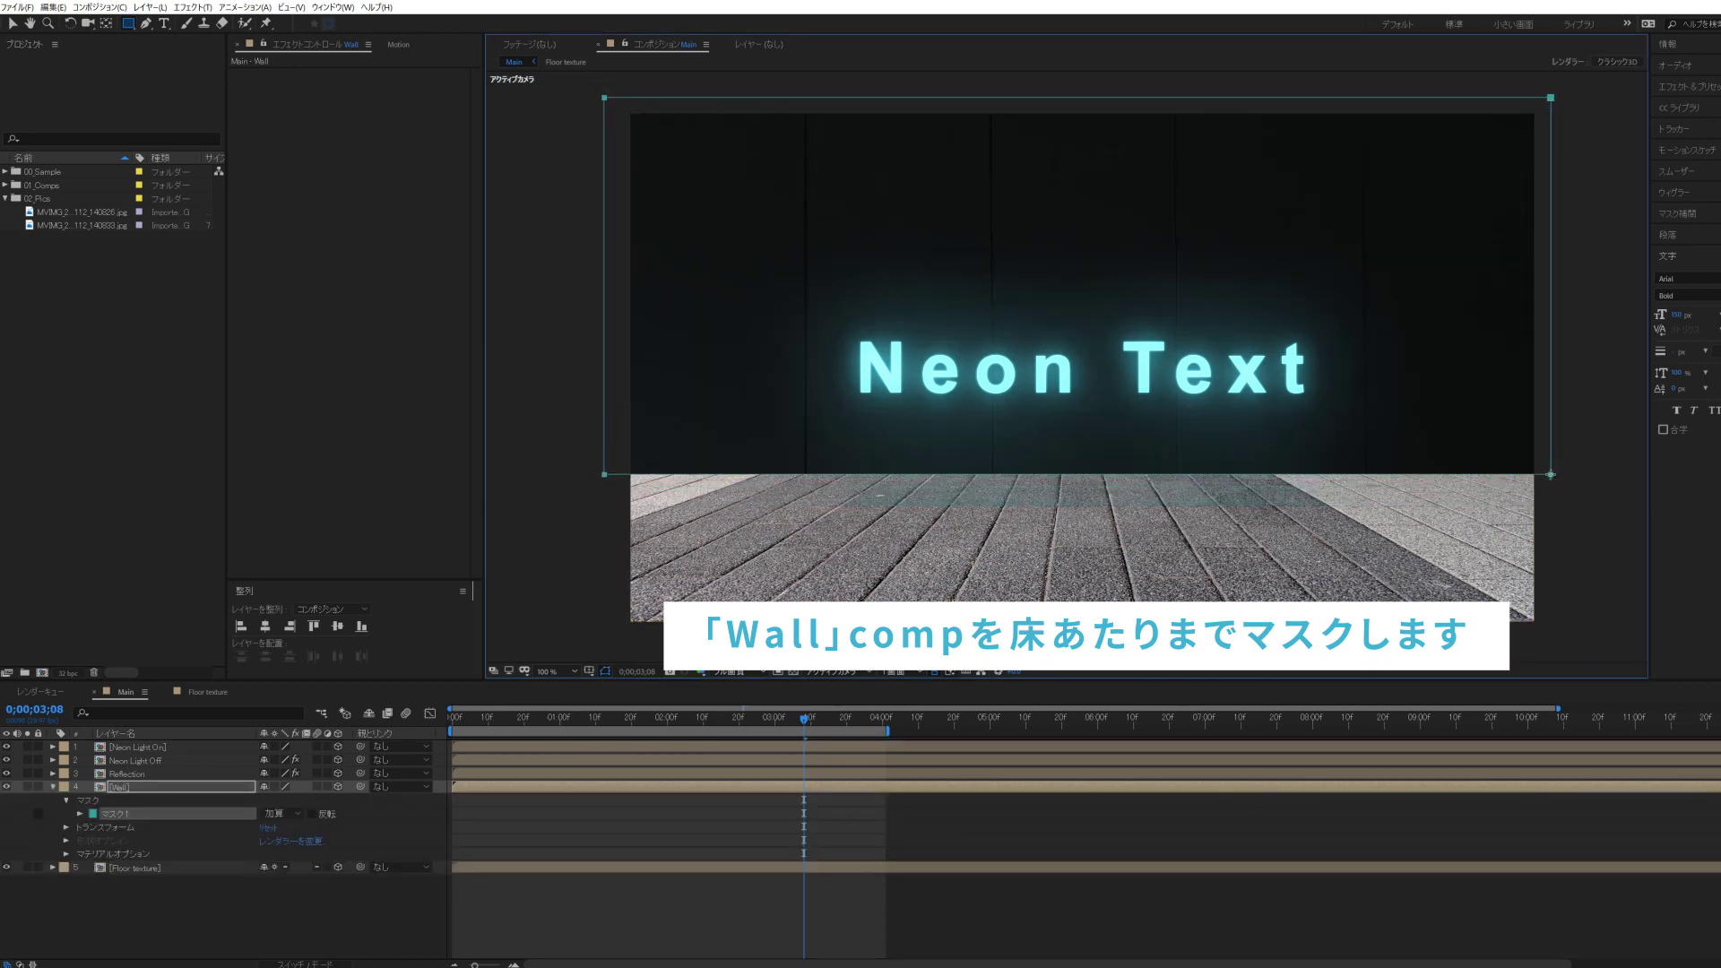
left_click(244, 794)
key("f")
left_click_drag(276, 813, 303, 815)
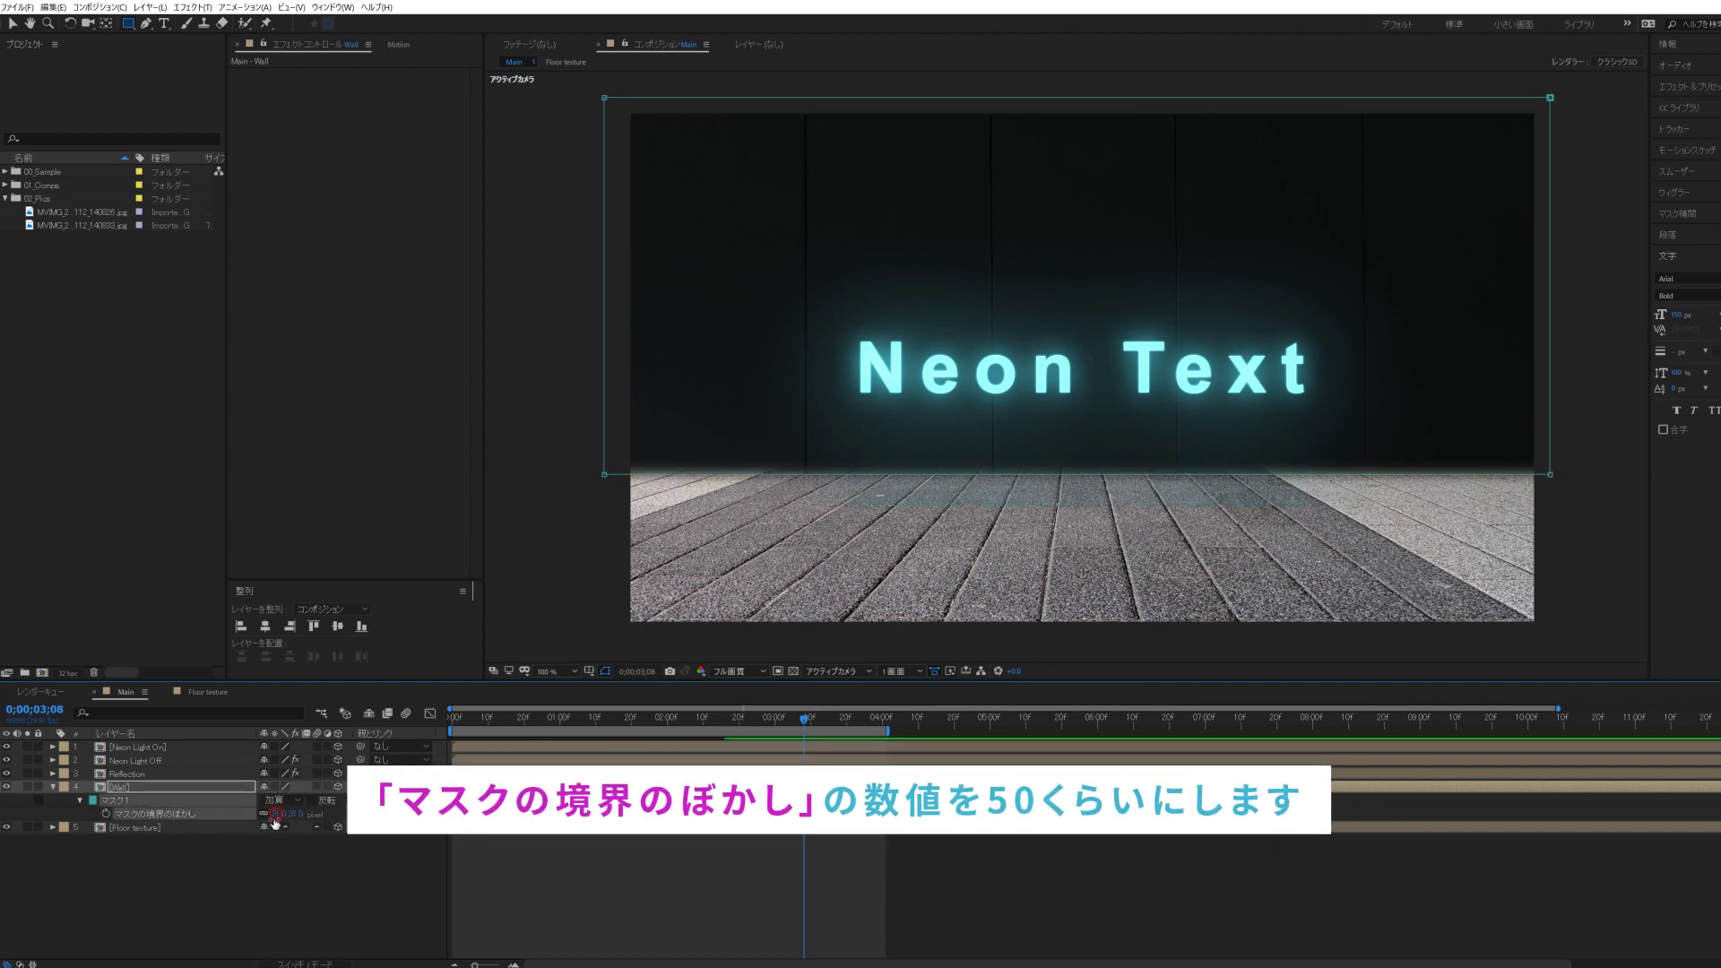
type("50")
key("Return")
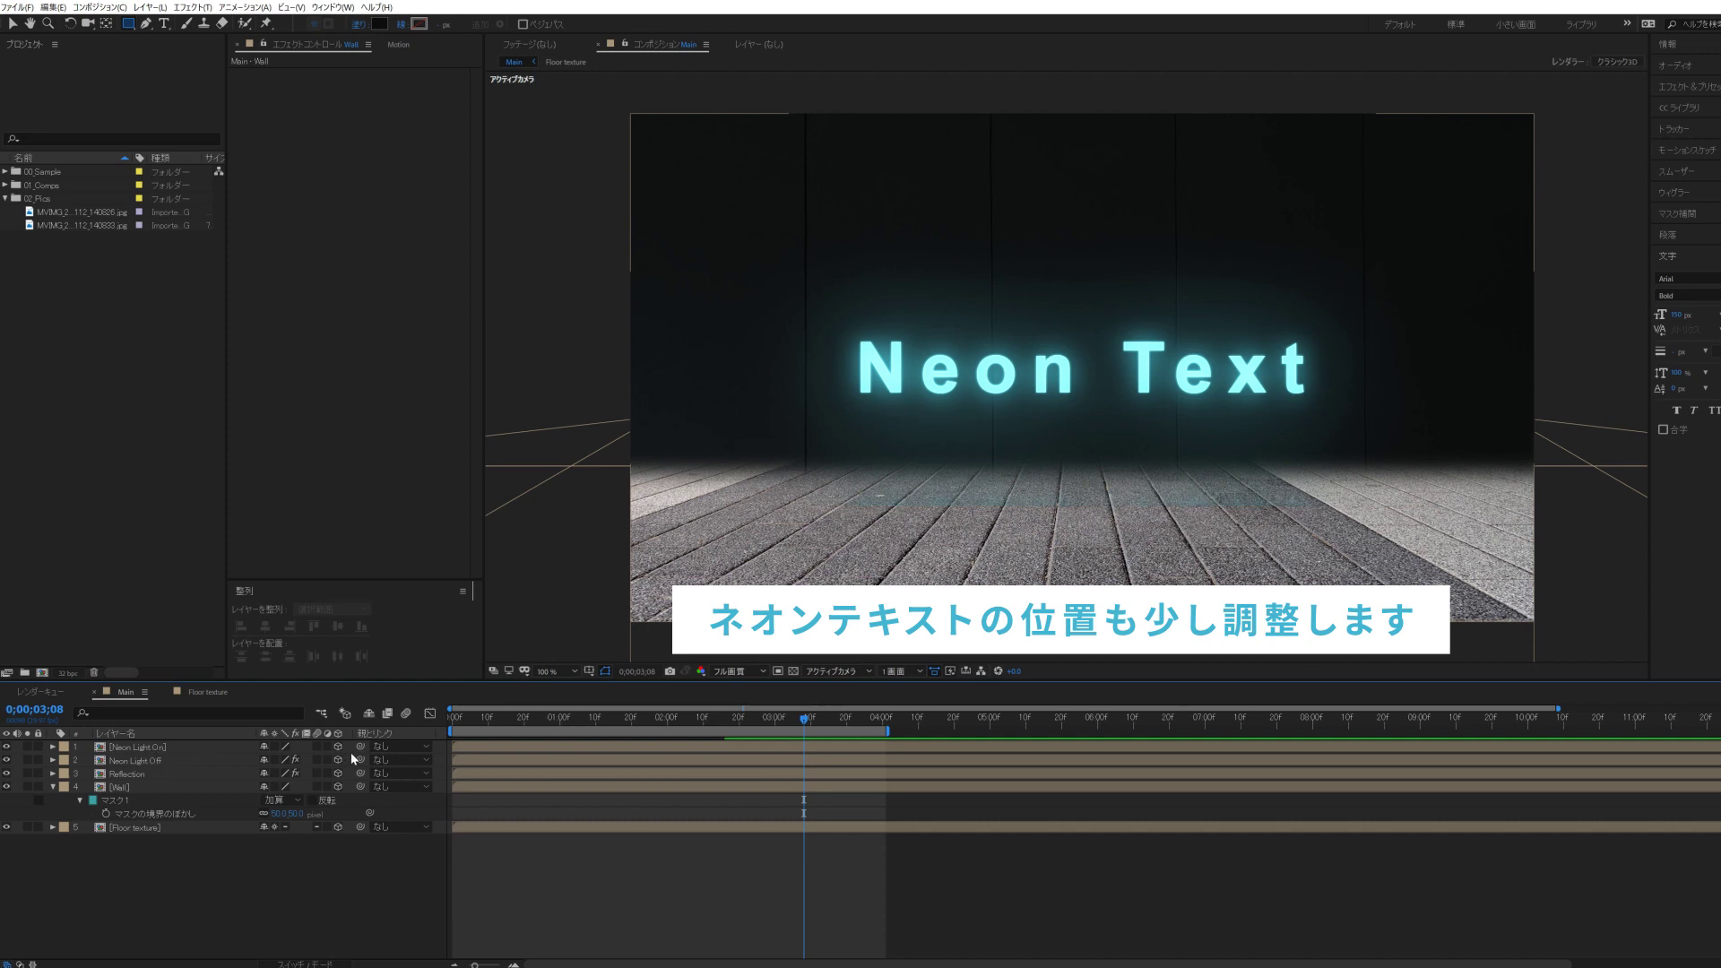
- Parent Neon Light Off to Neon Light On and raise the Neon Text about 50 px
left_click_drag(320, 763, 167, 746)
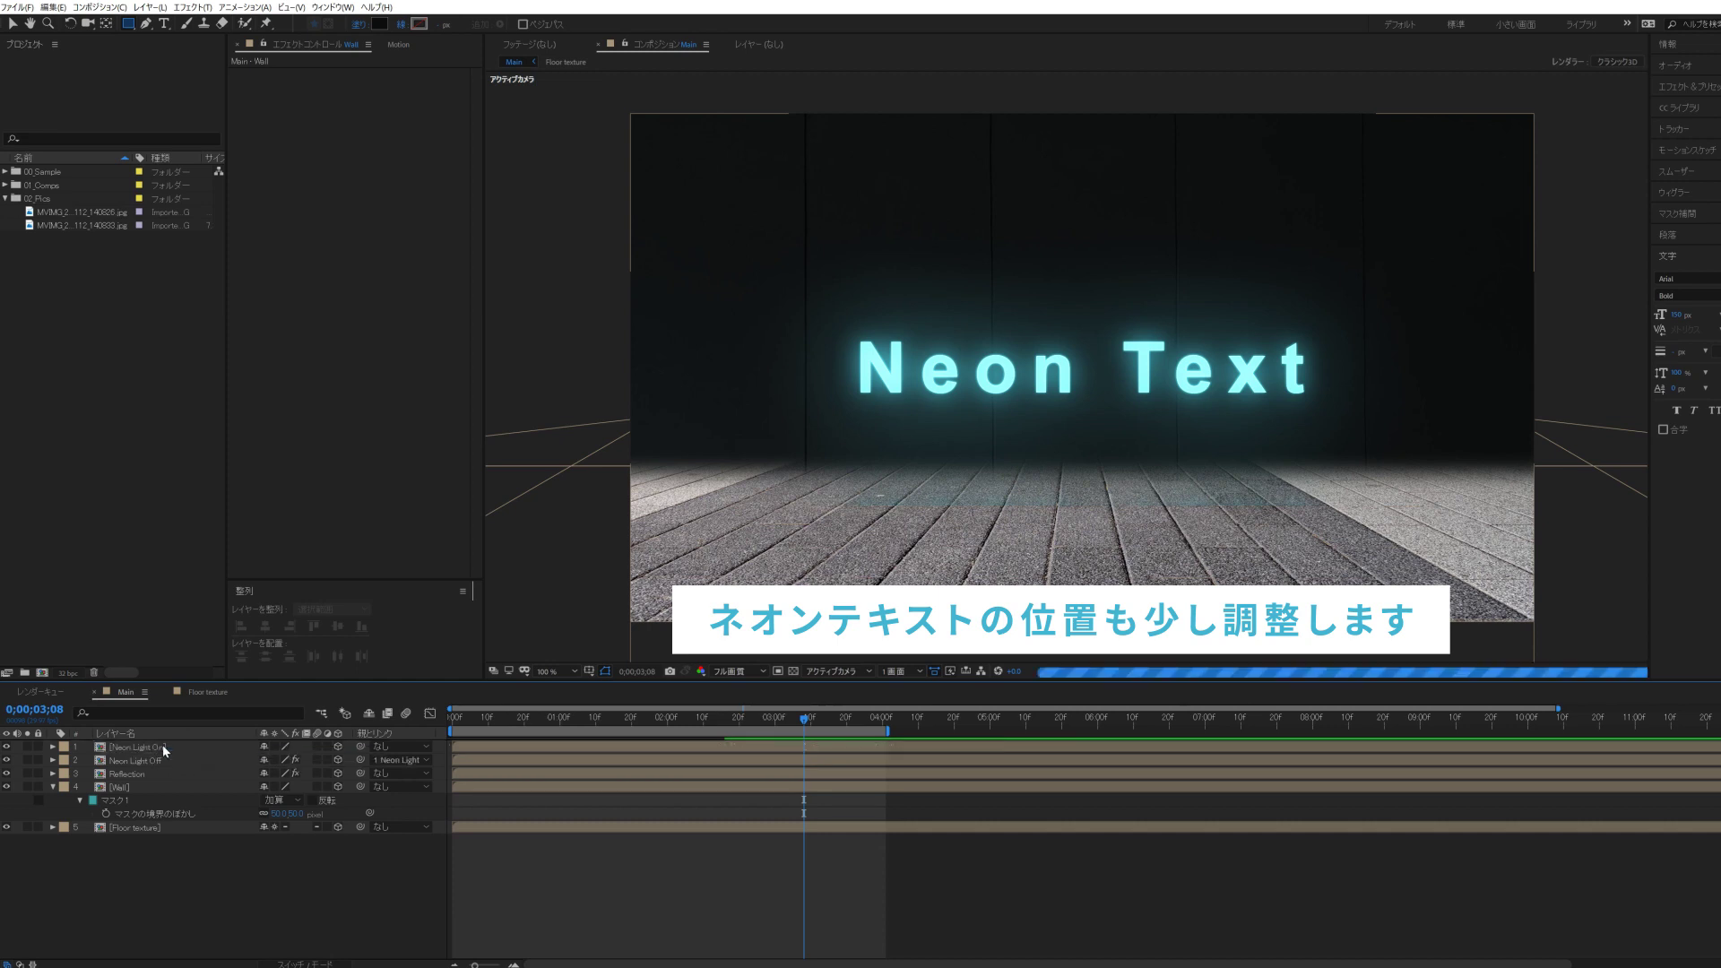
left_click(163, 744)
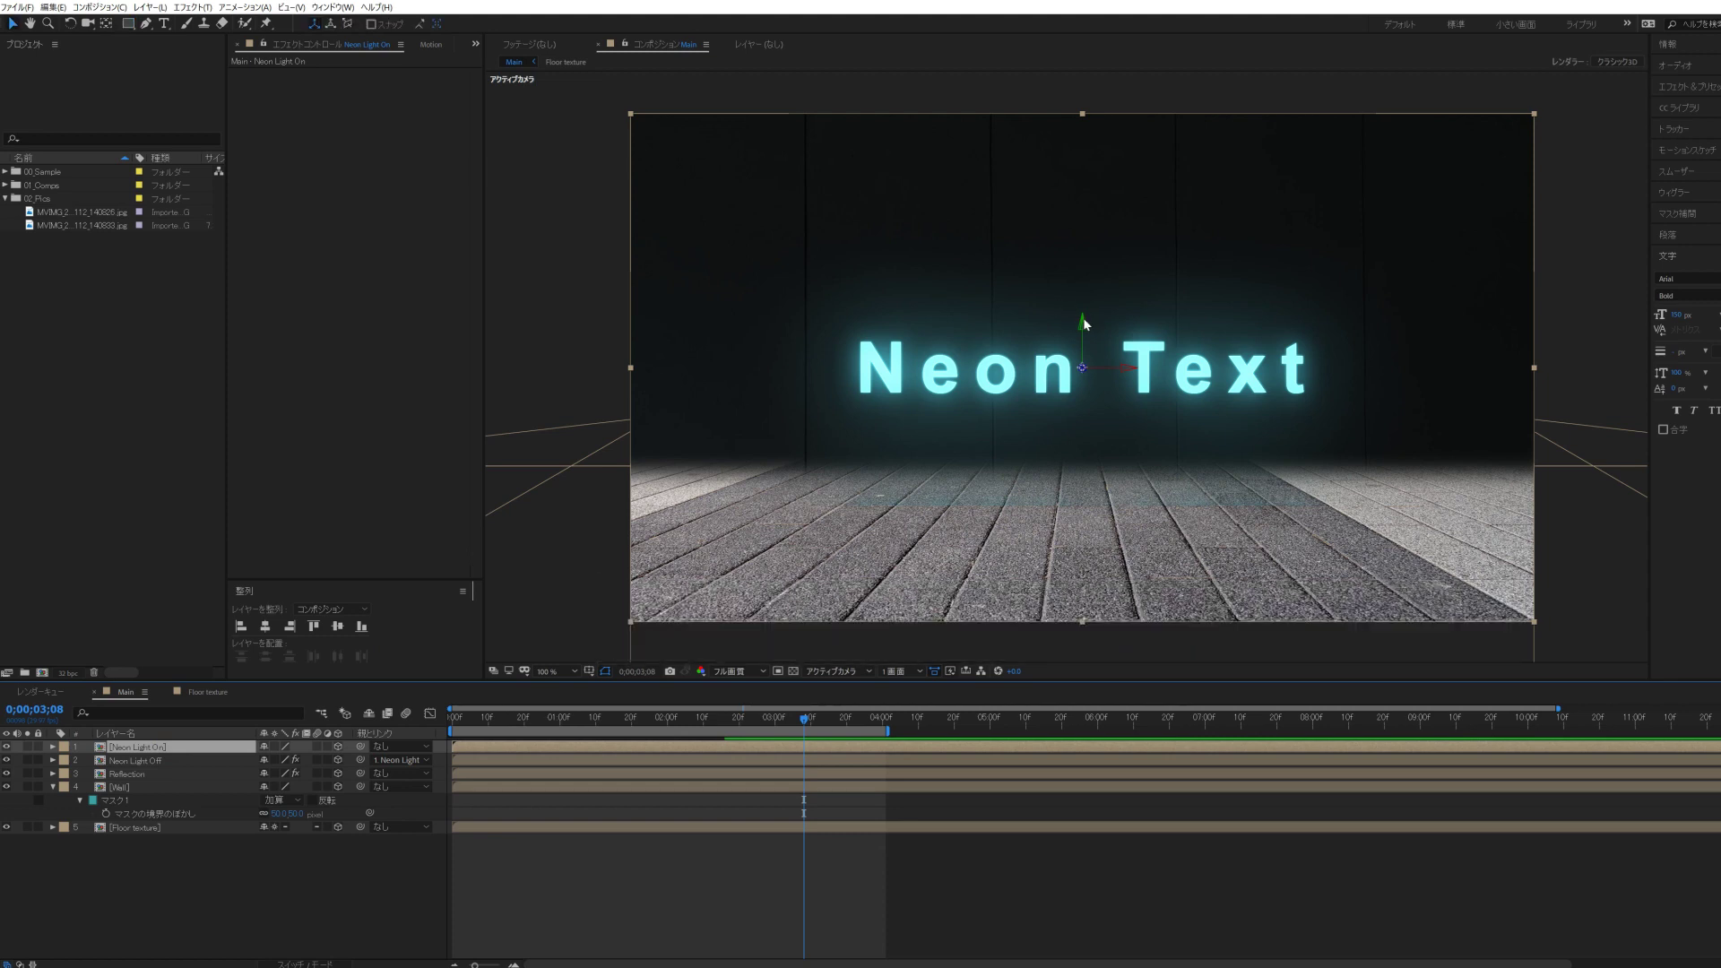
left_click_drag(1082, 320, 1085, 273)
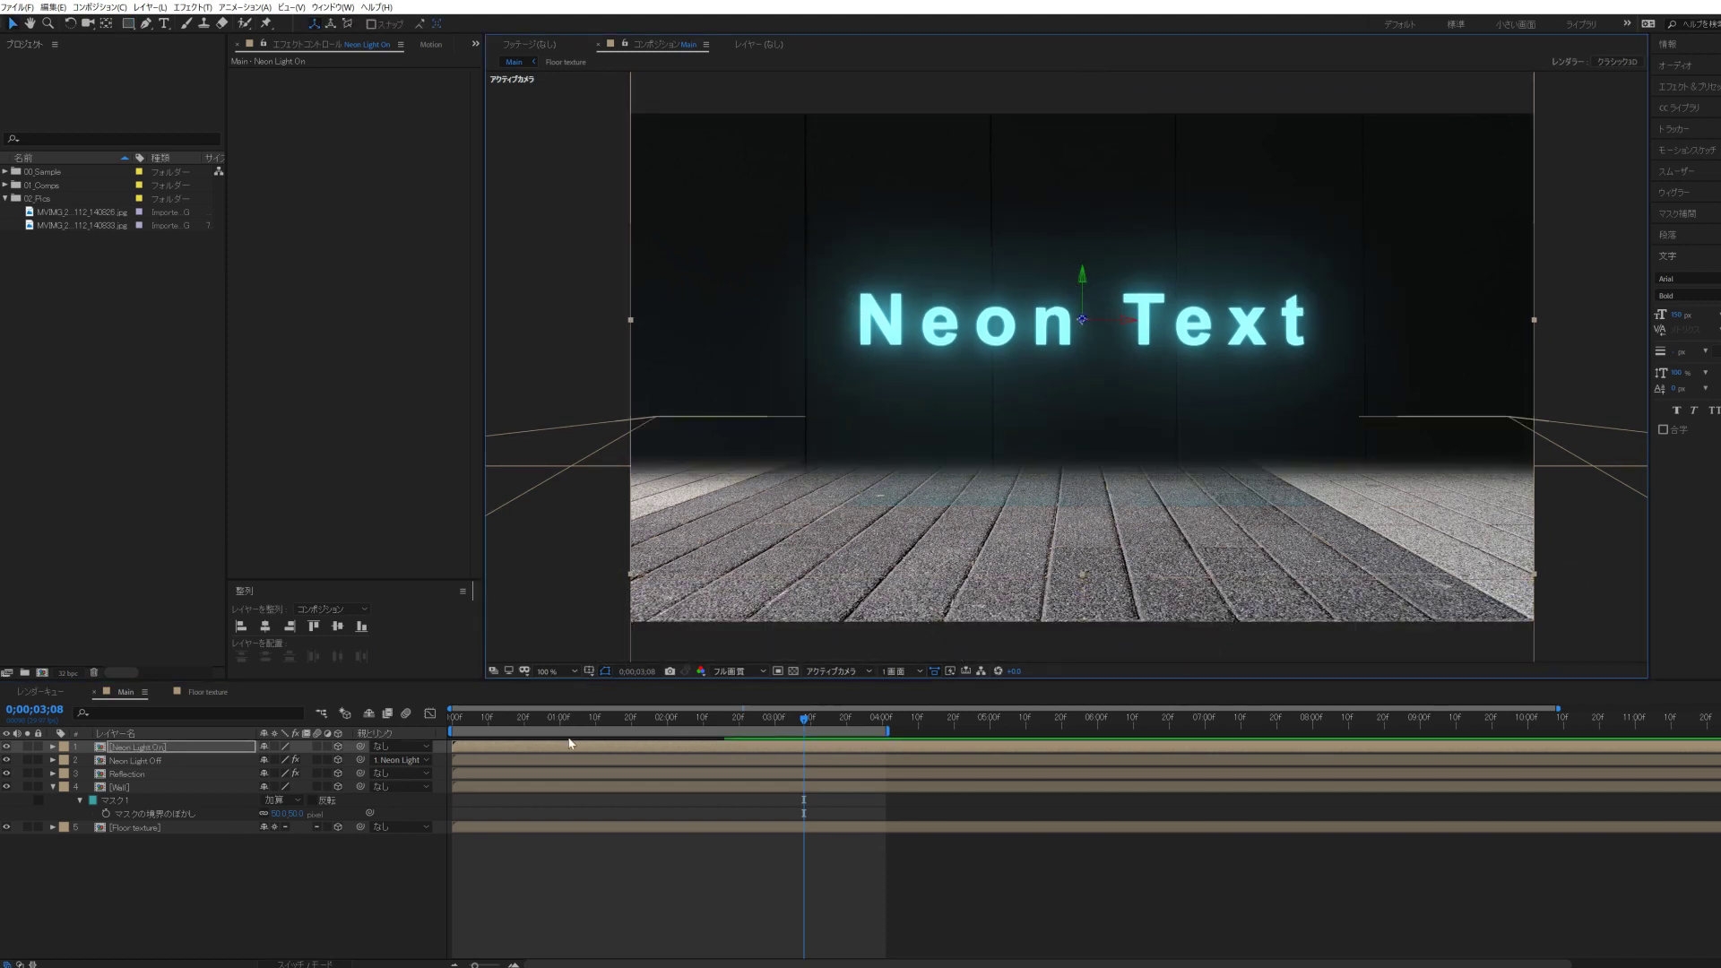
left_click(559, 871)
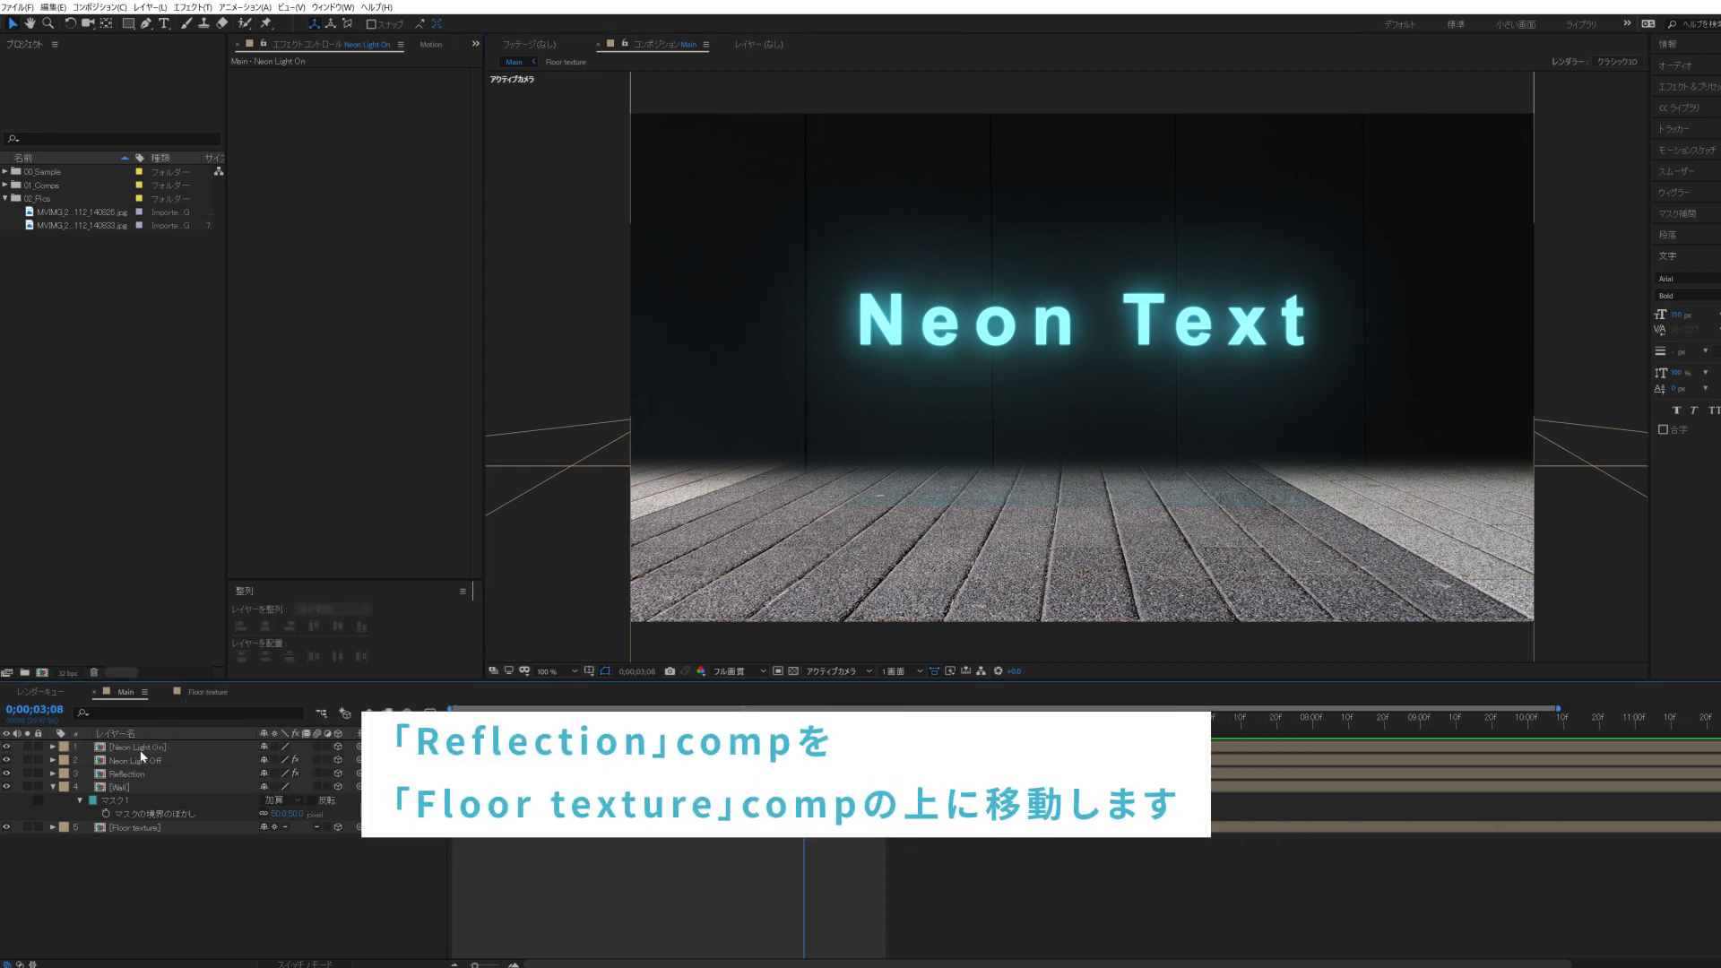
- Move the Reflection layer directly above Floor texture in the stack
left_click_drag(137, 768, 131, 775)
left_click(135, 777)
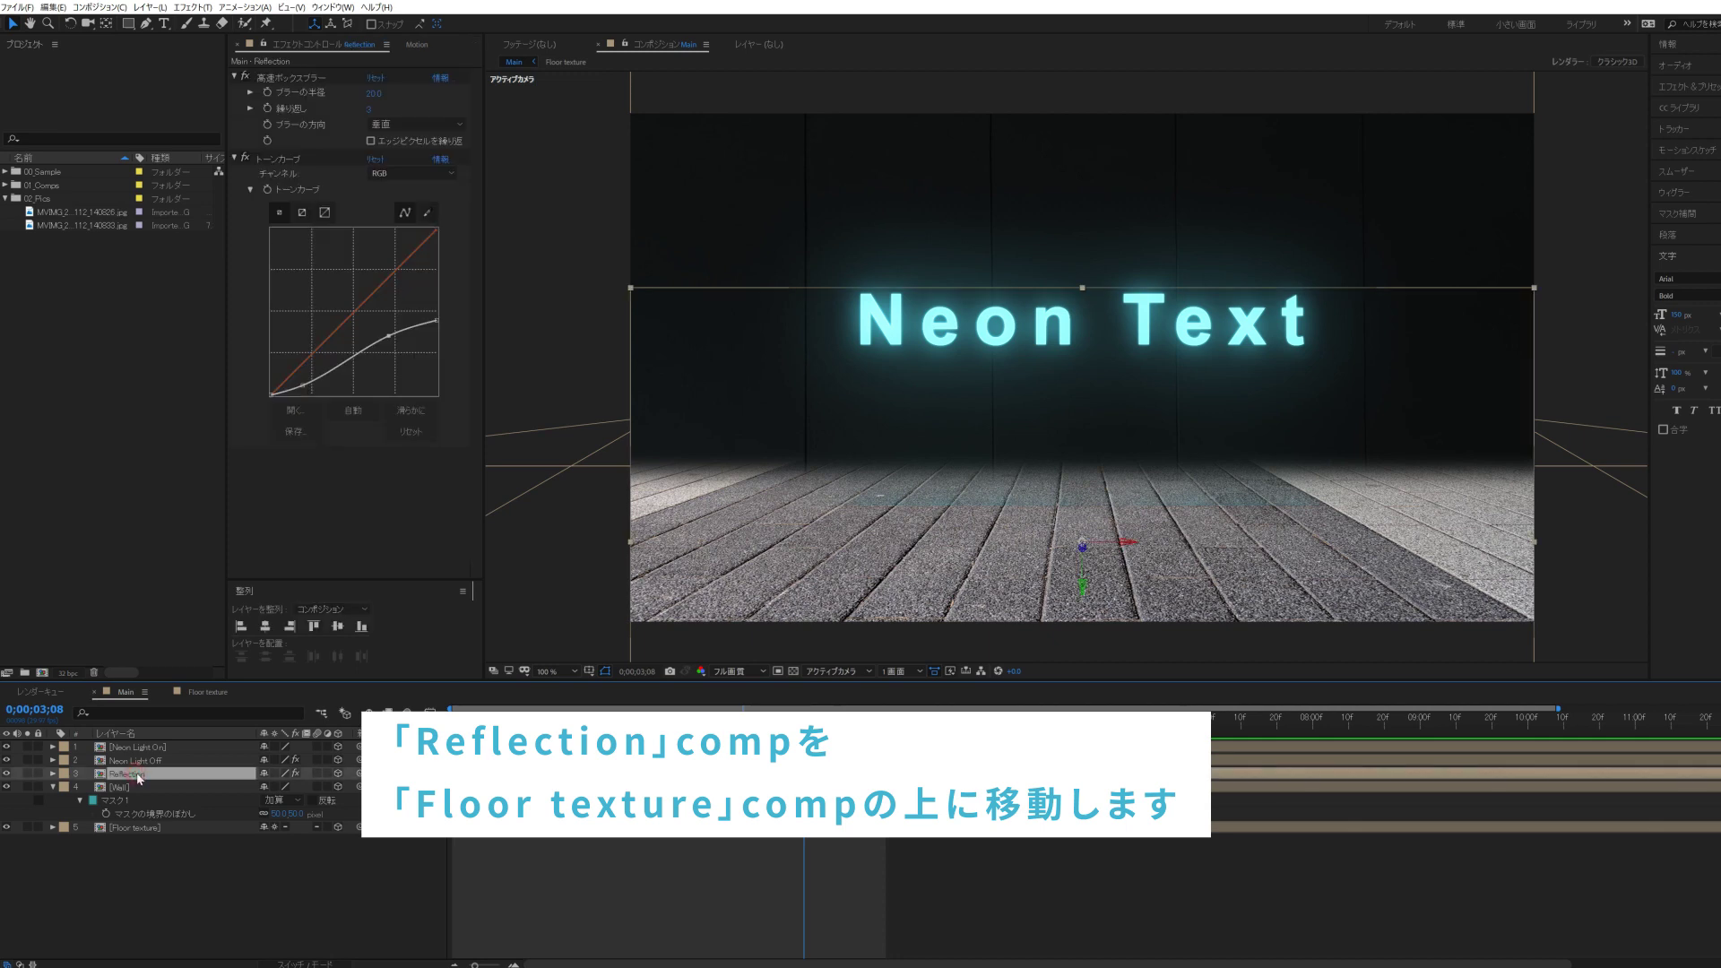
left_click_drag(141, 778, 144, 793)
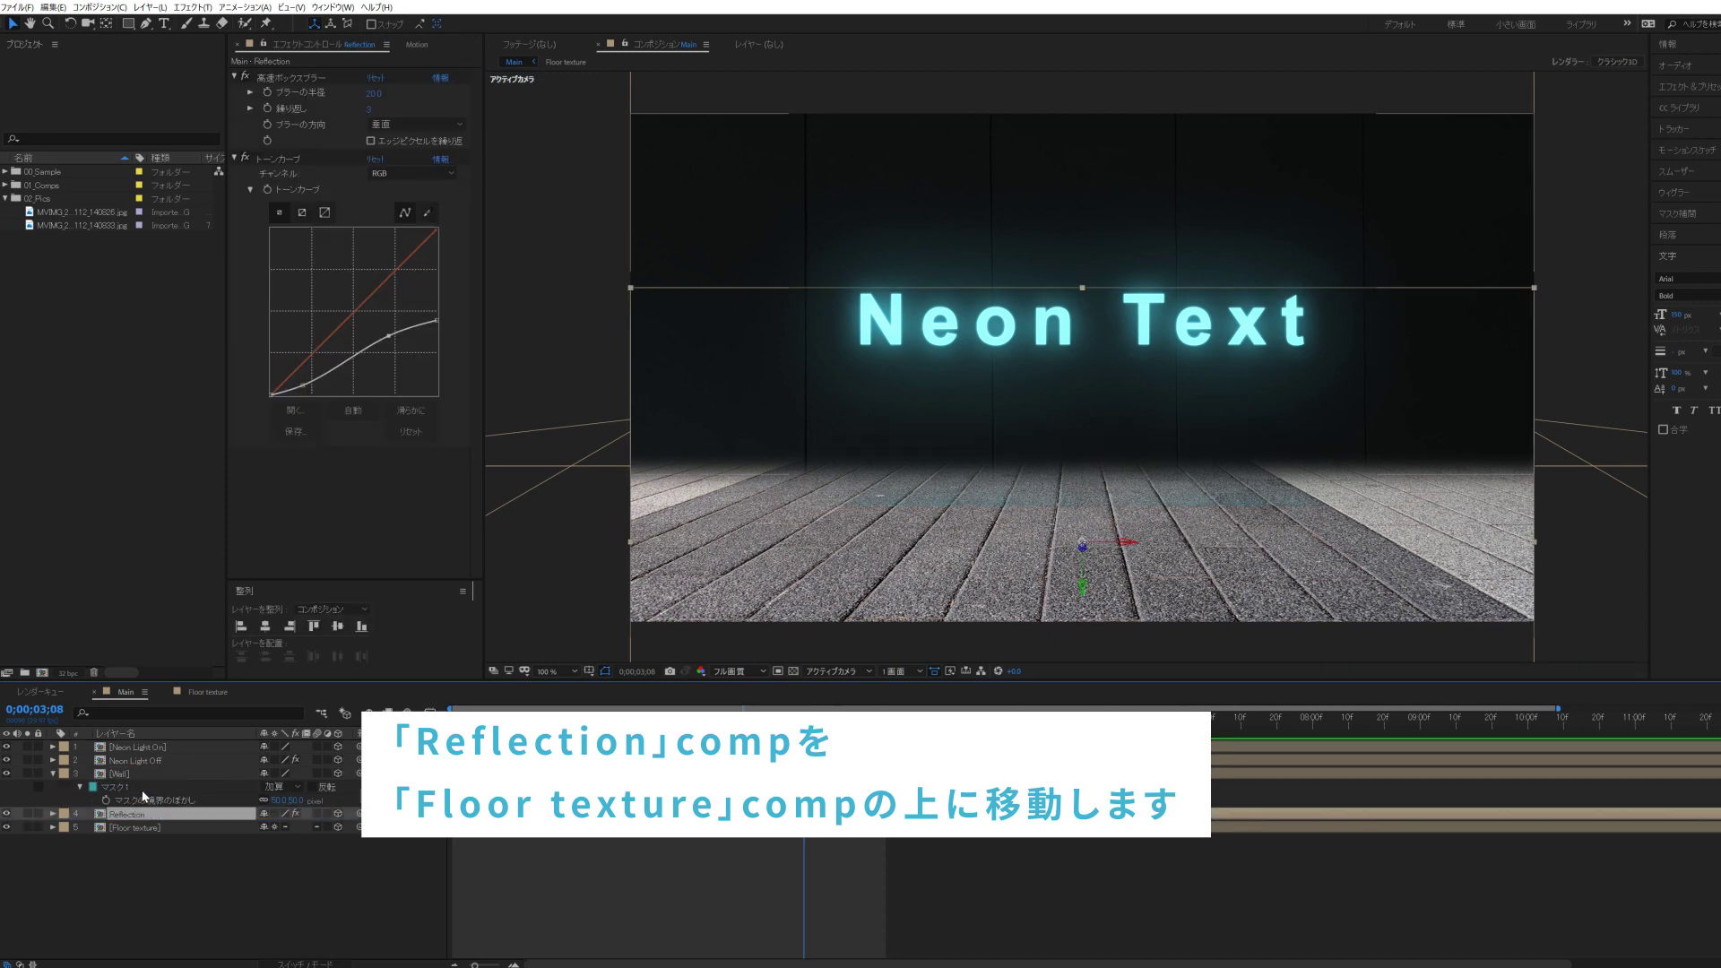
- Hide Floor texture and add a new adjustment layer directly above Reflection
left_click(6, 827)
left_click(6, 840)
right_click(162, 872)
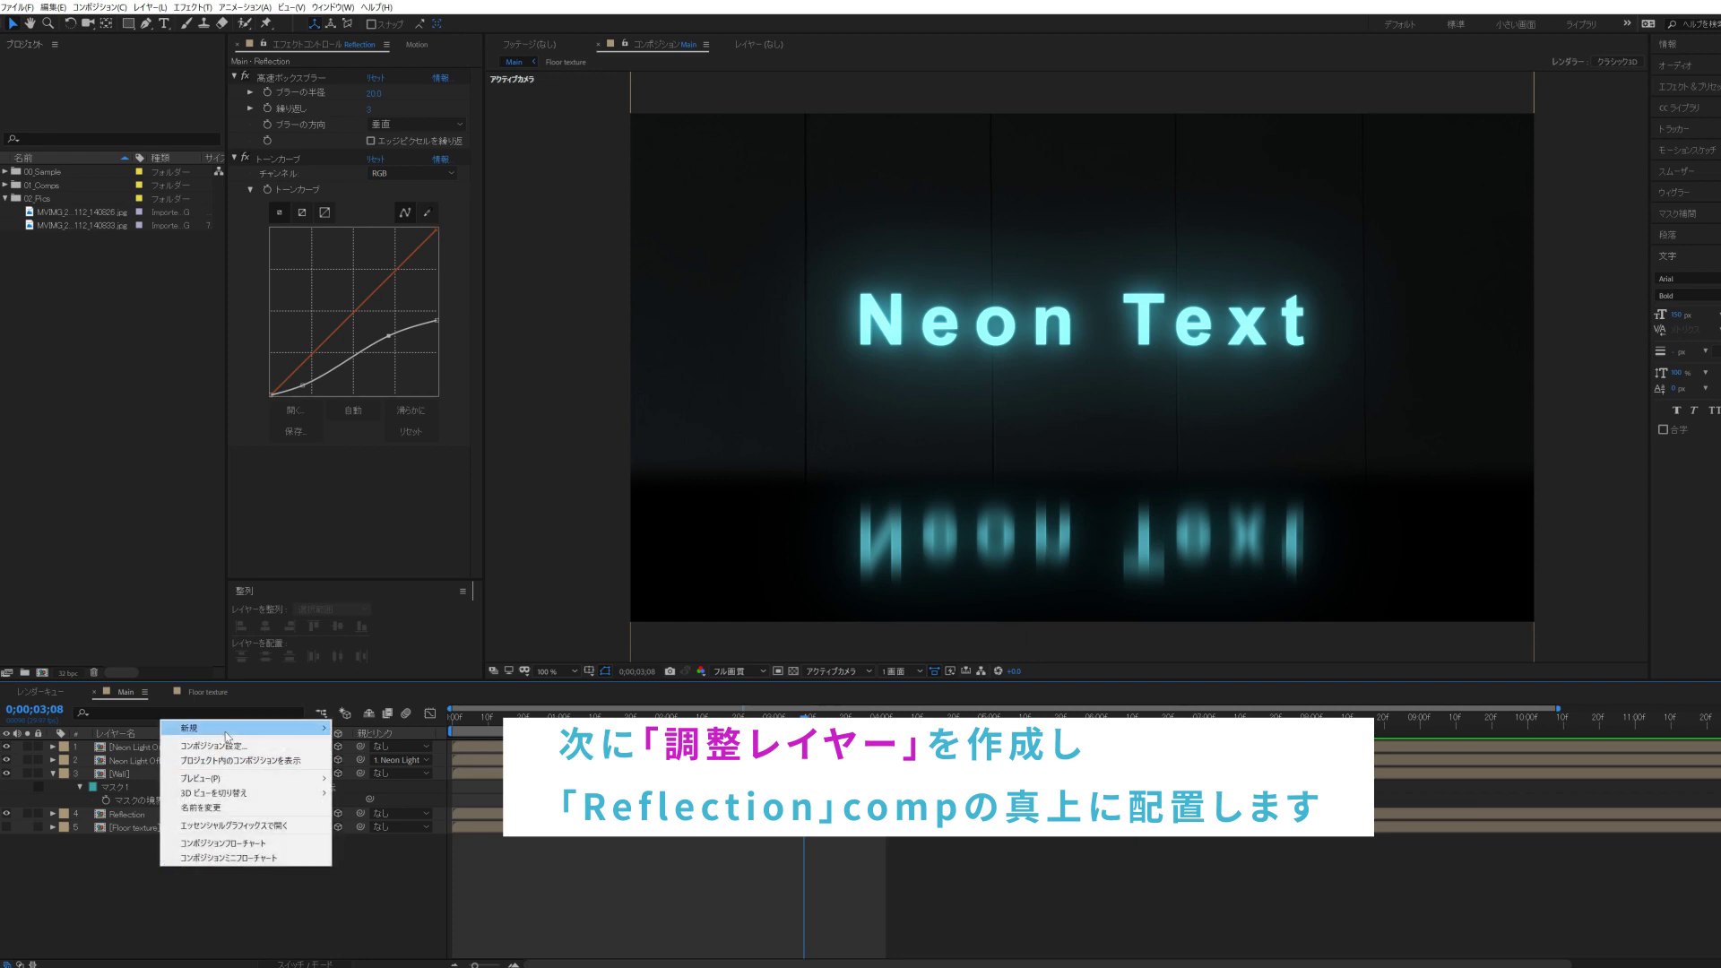
mouse_move(224, 730)
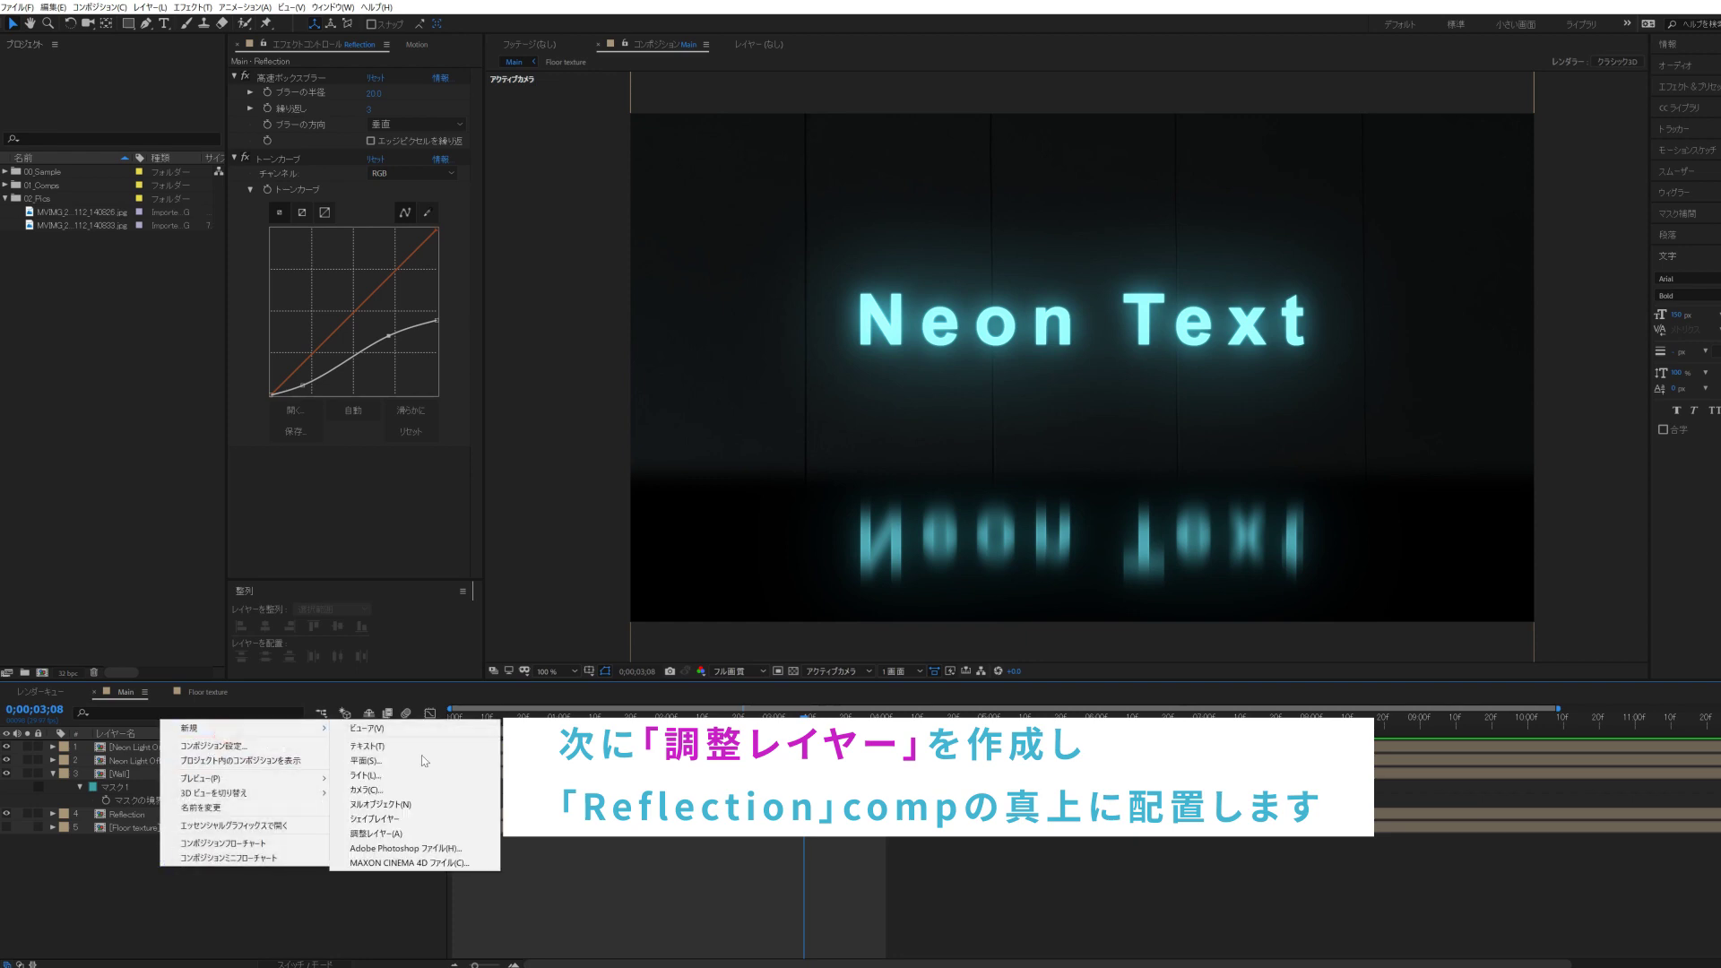
left_click(411, 833)
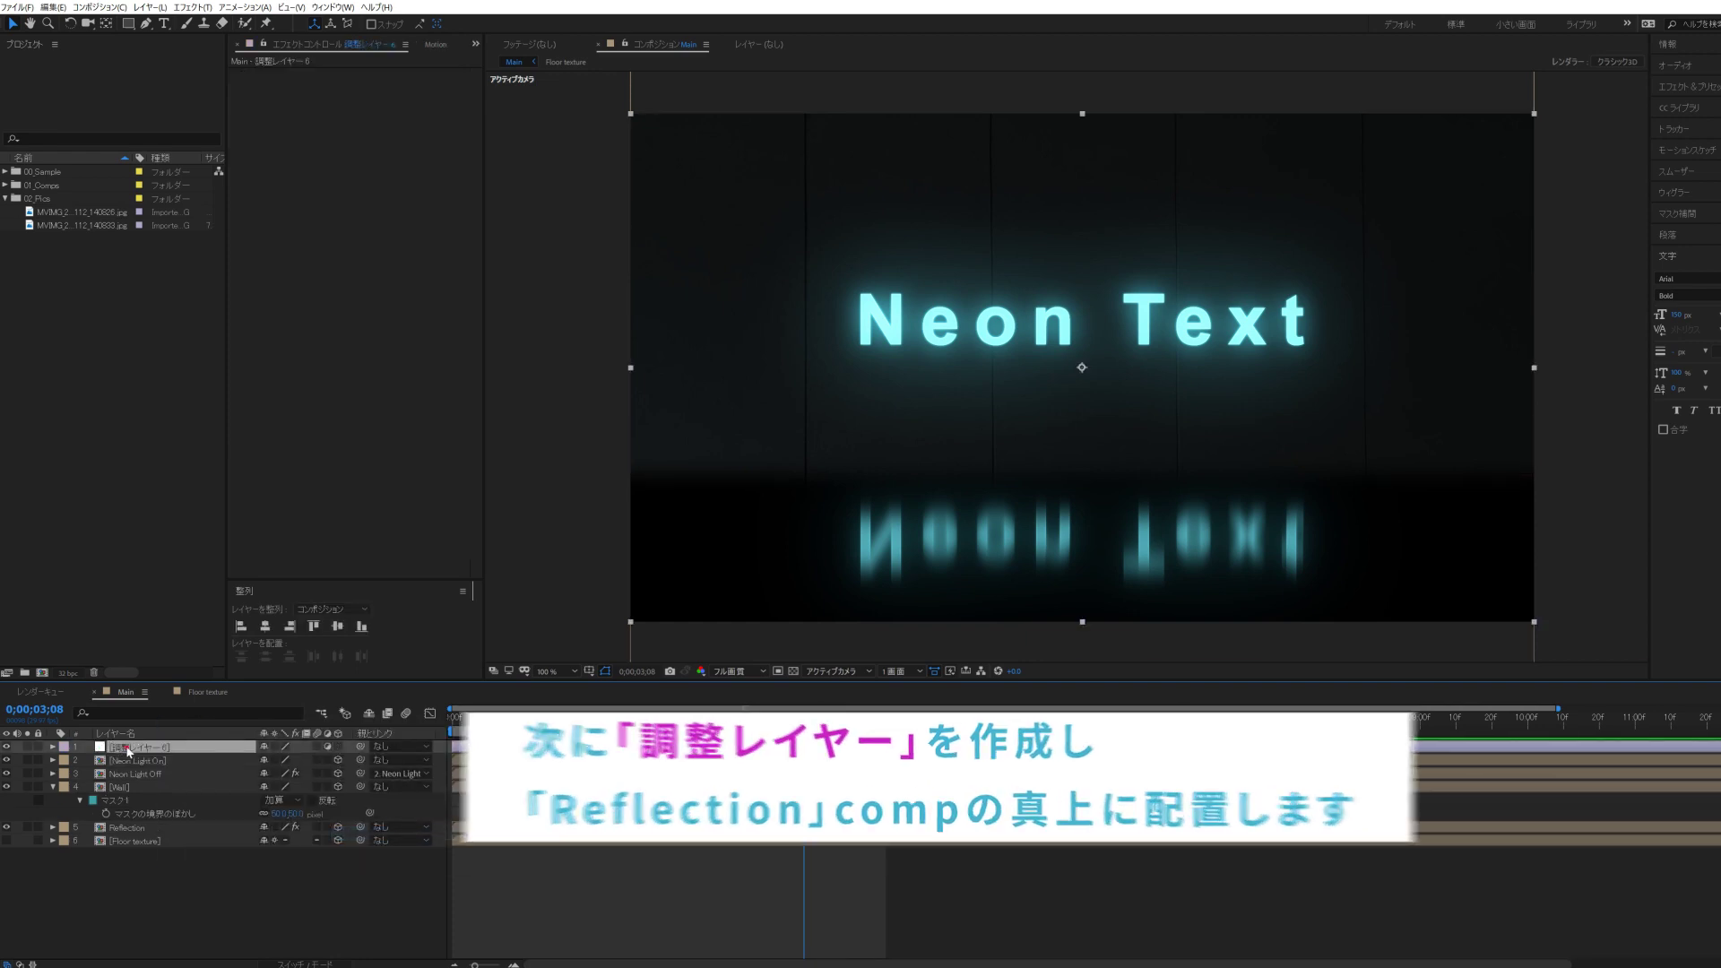
left_click_drag(140, 749, 140, 818)
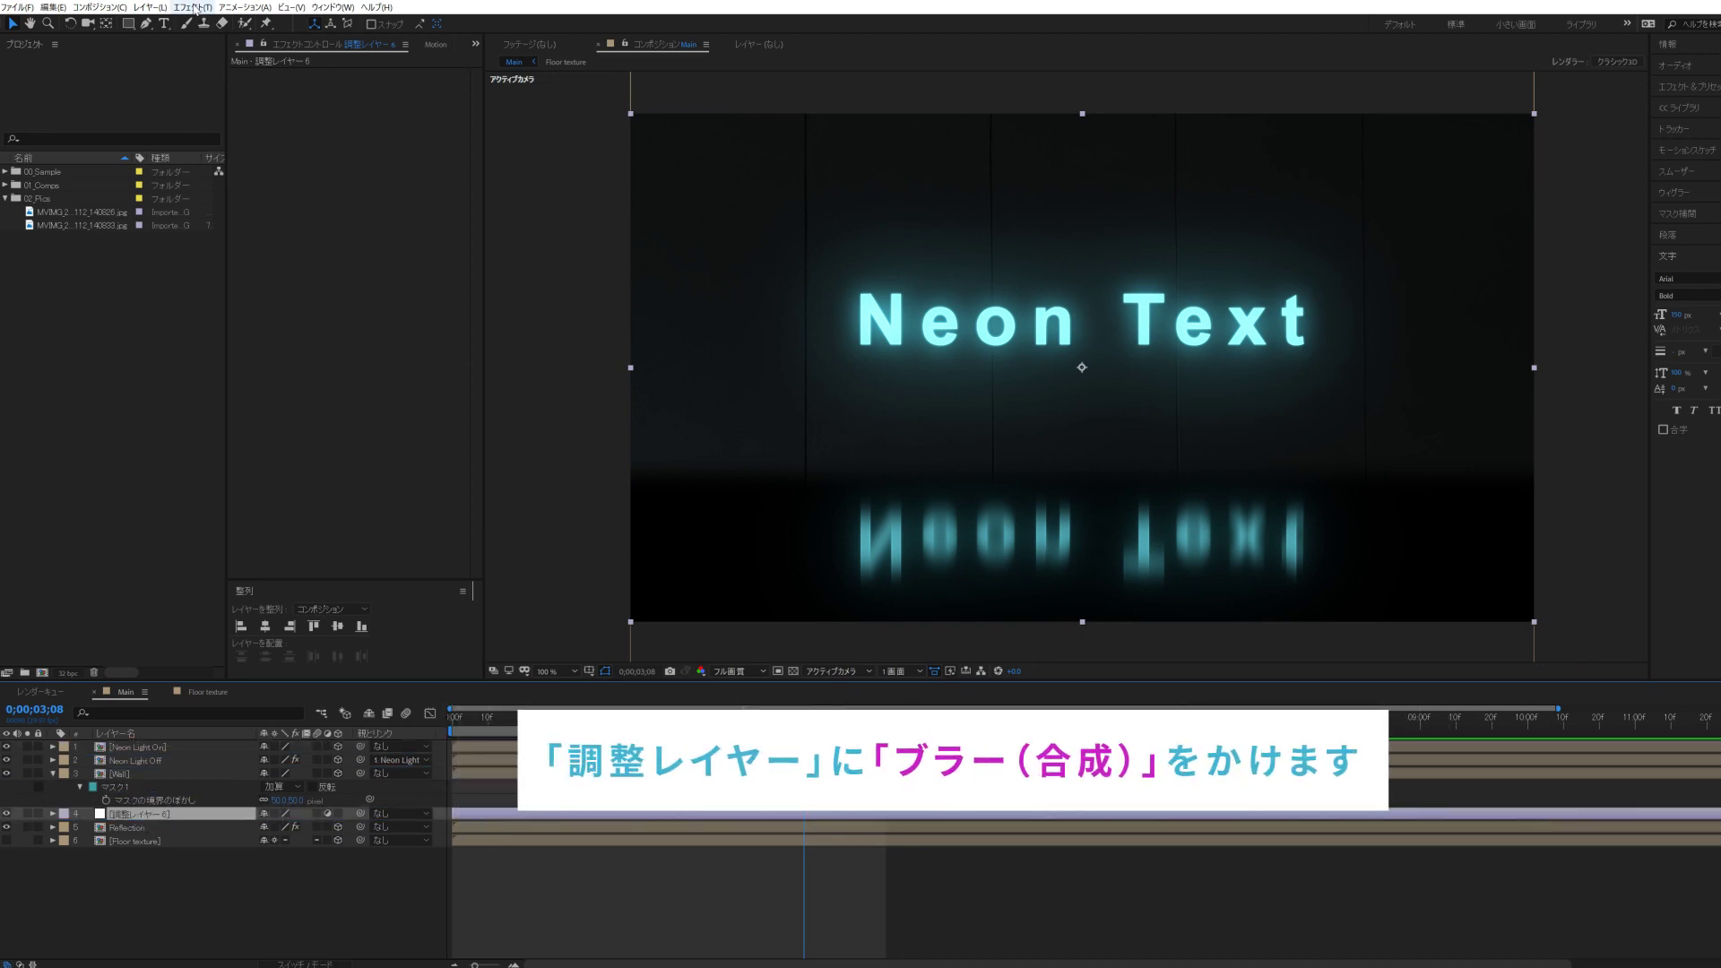
- Apply Compound Blur to the adjustment layer using Floor texture as blur layer, maximum blur 80
left_click(195, 8)
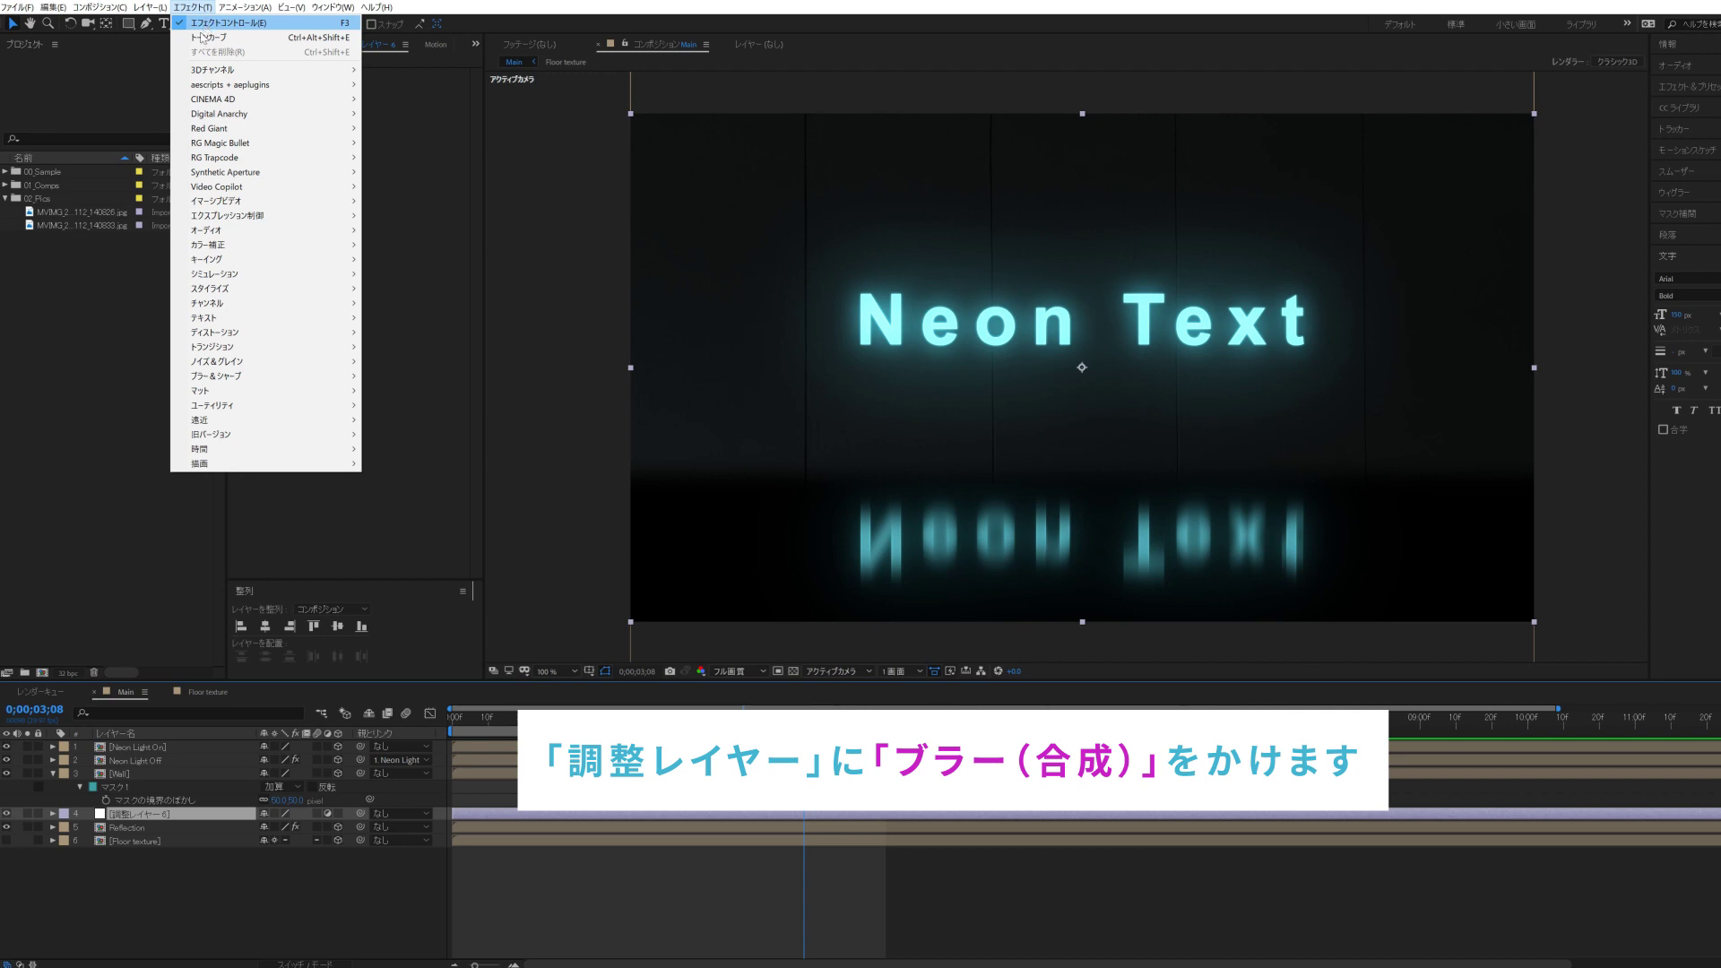
mouse_move(269, 377)
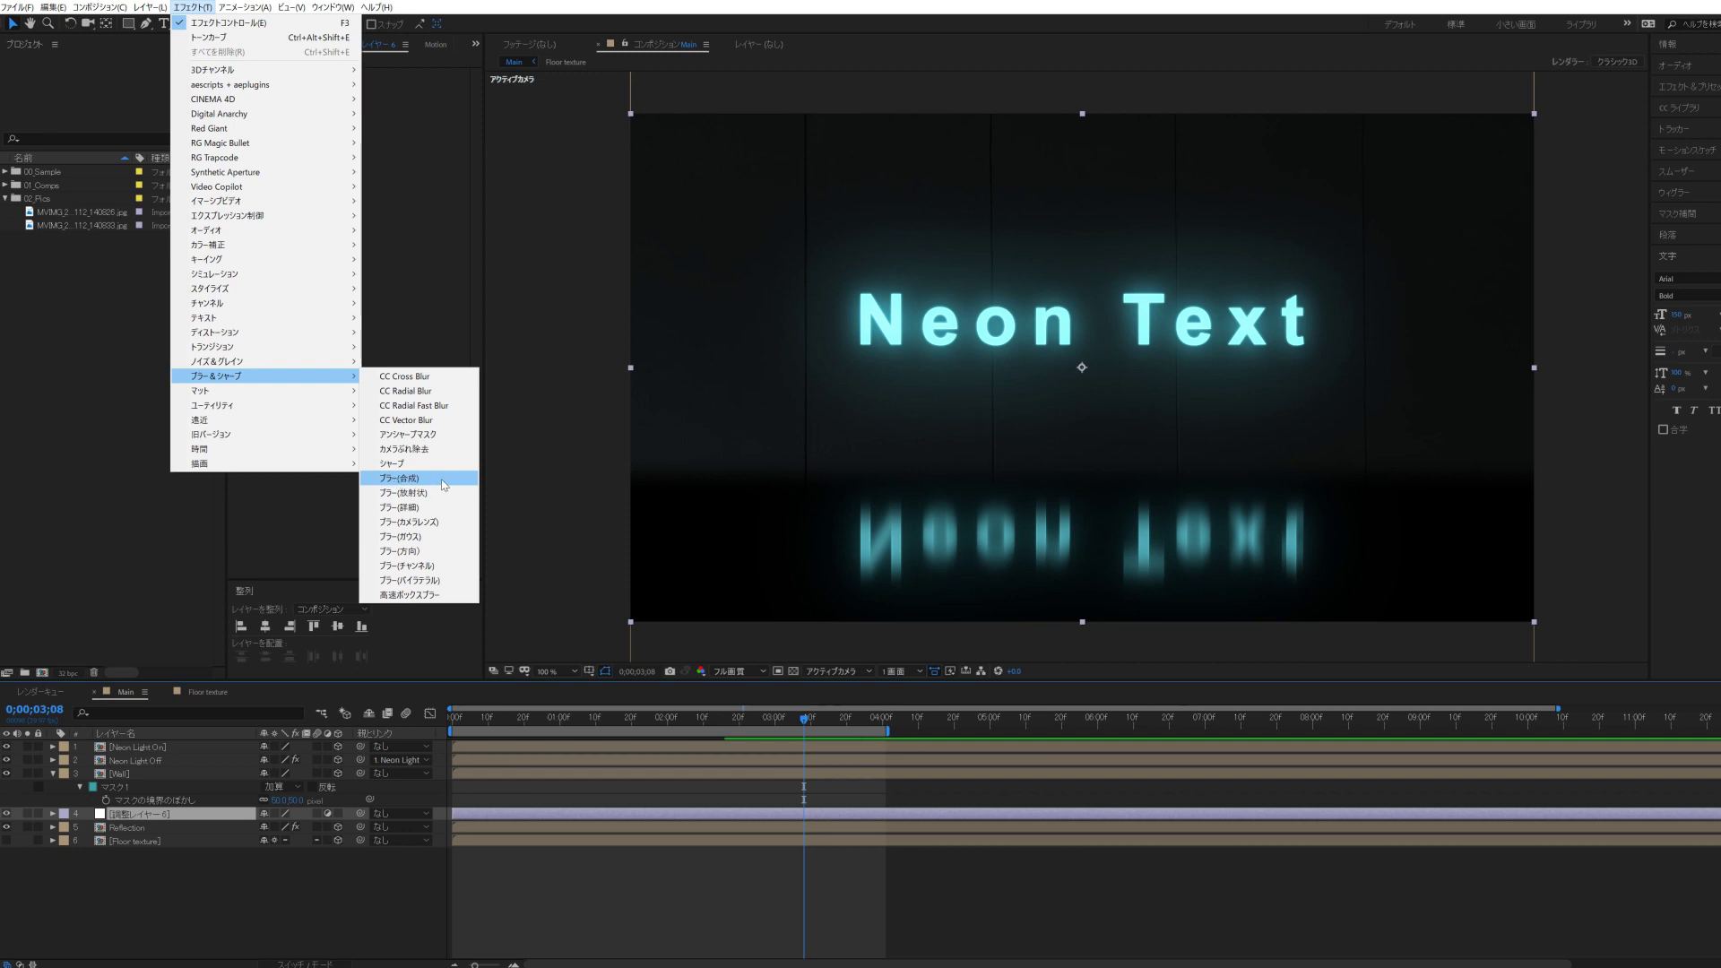
left_click(443, 480)
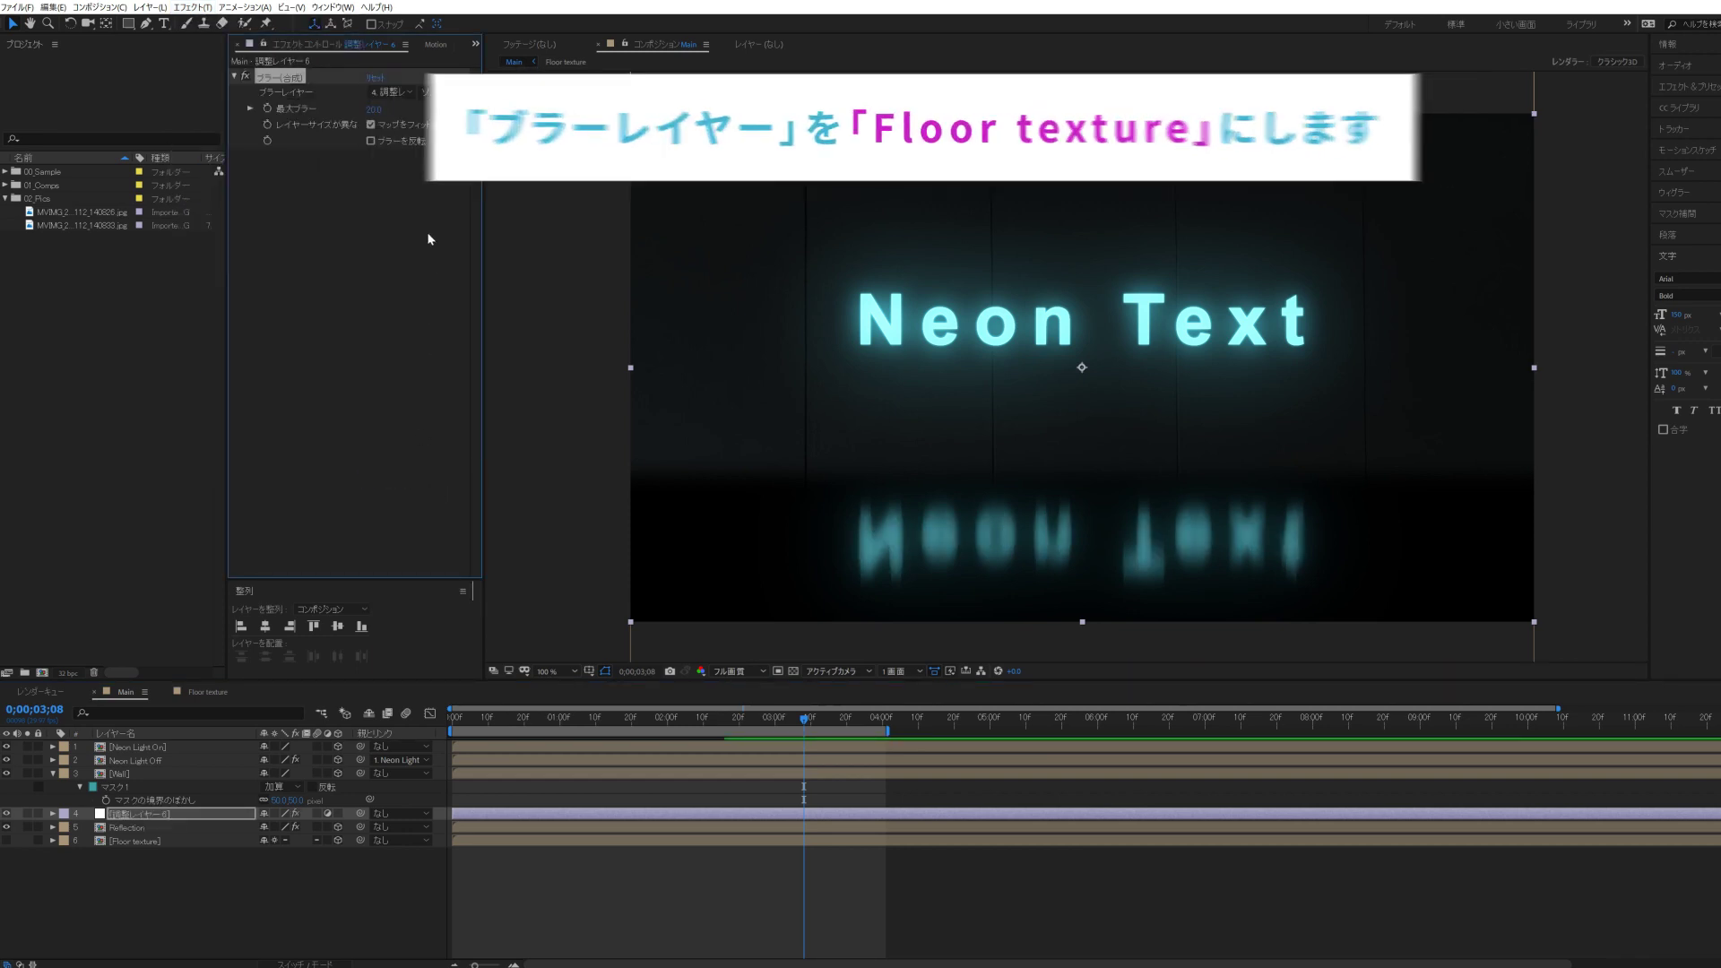
left_click(395, 94)
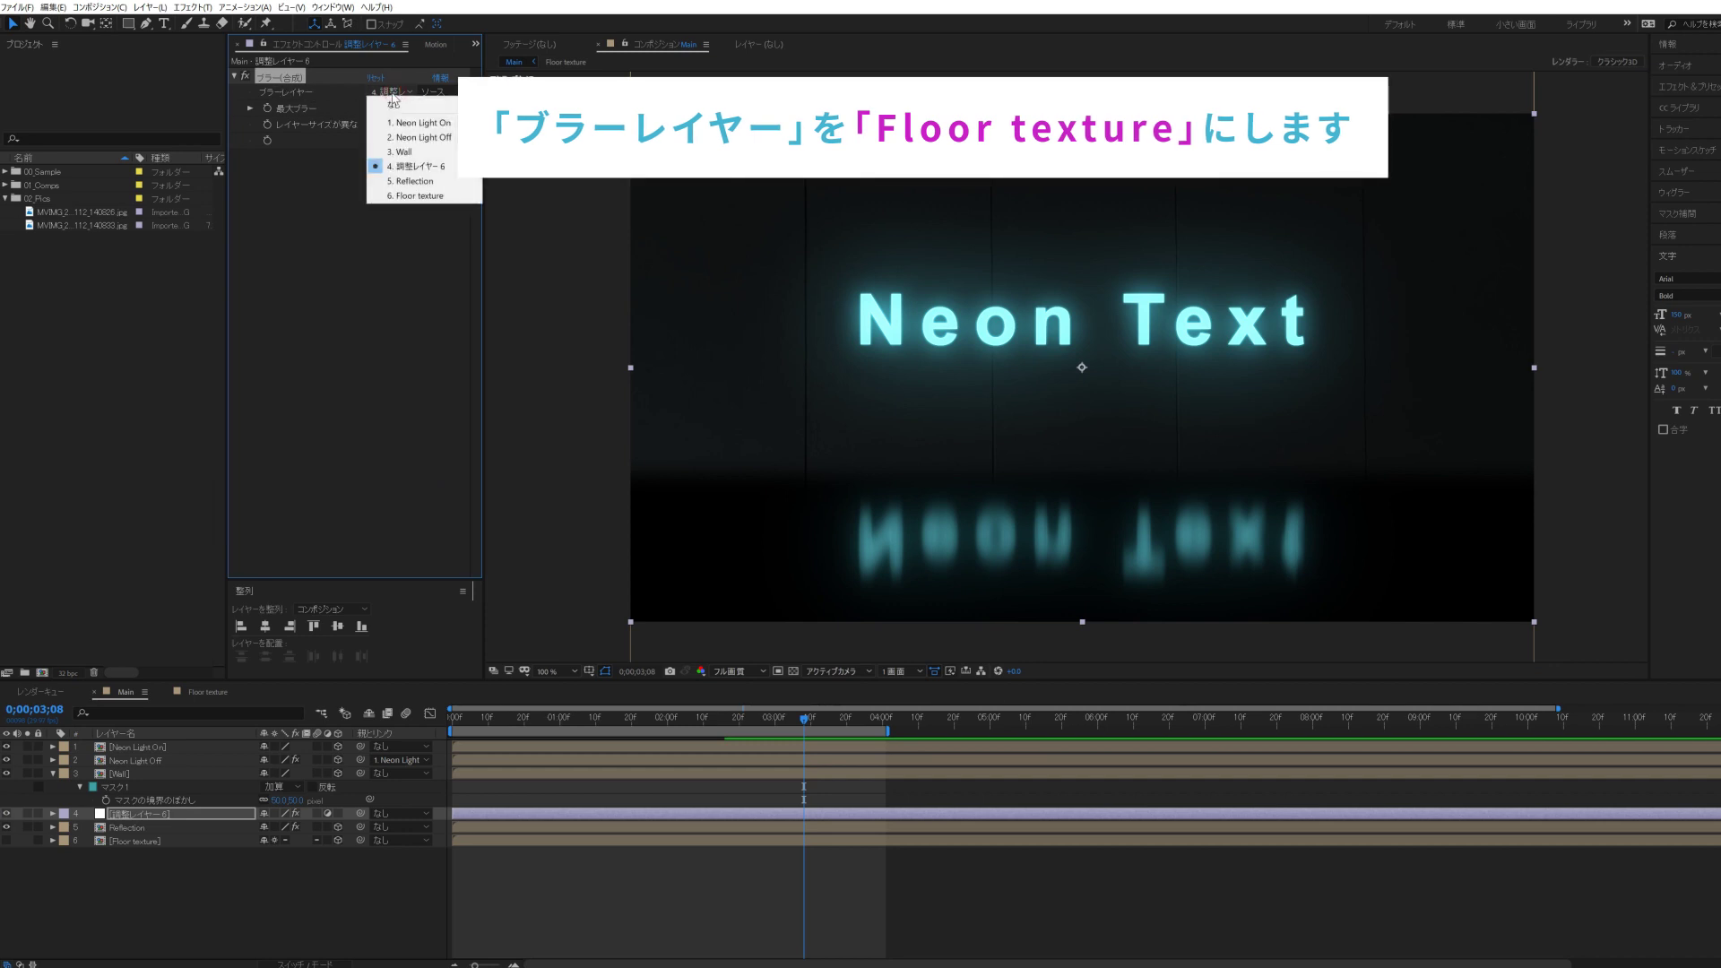
left_click(441, 196)
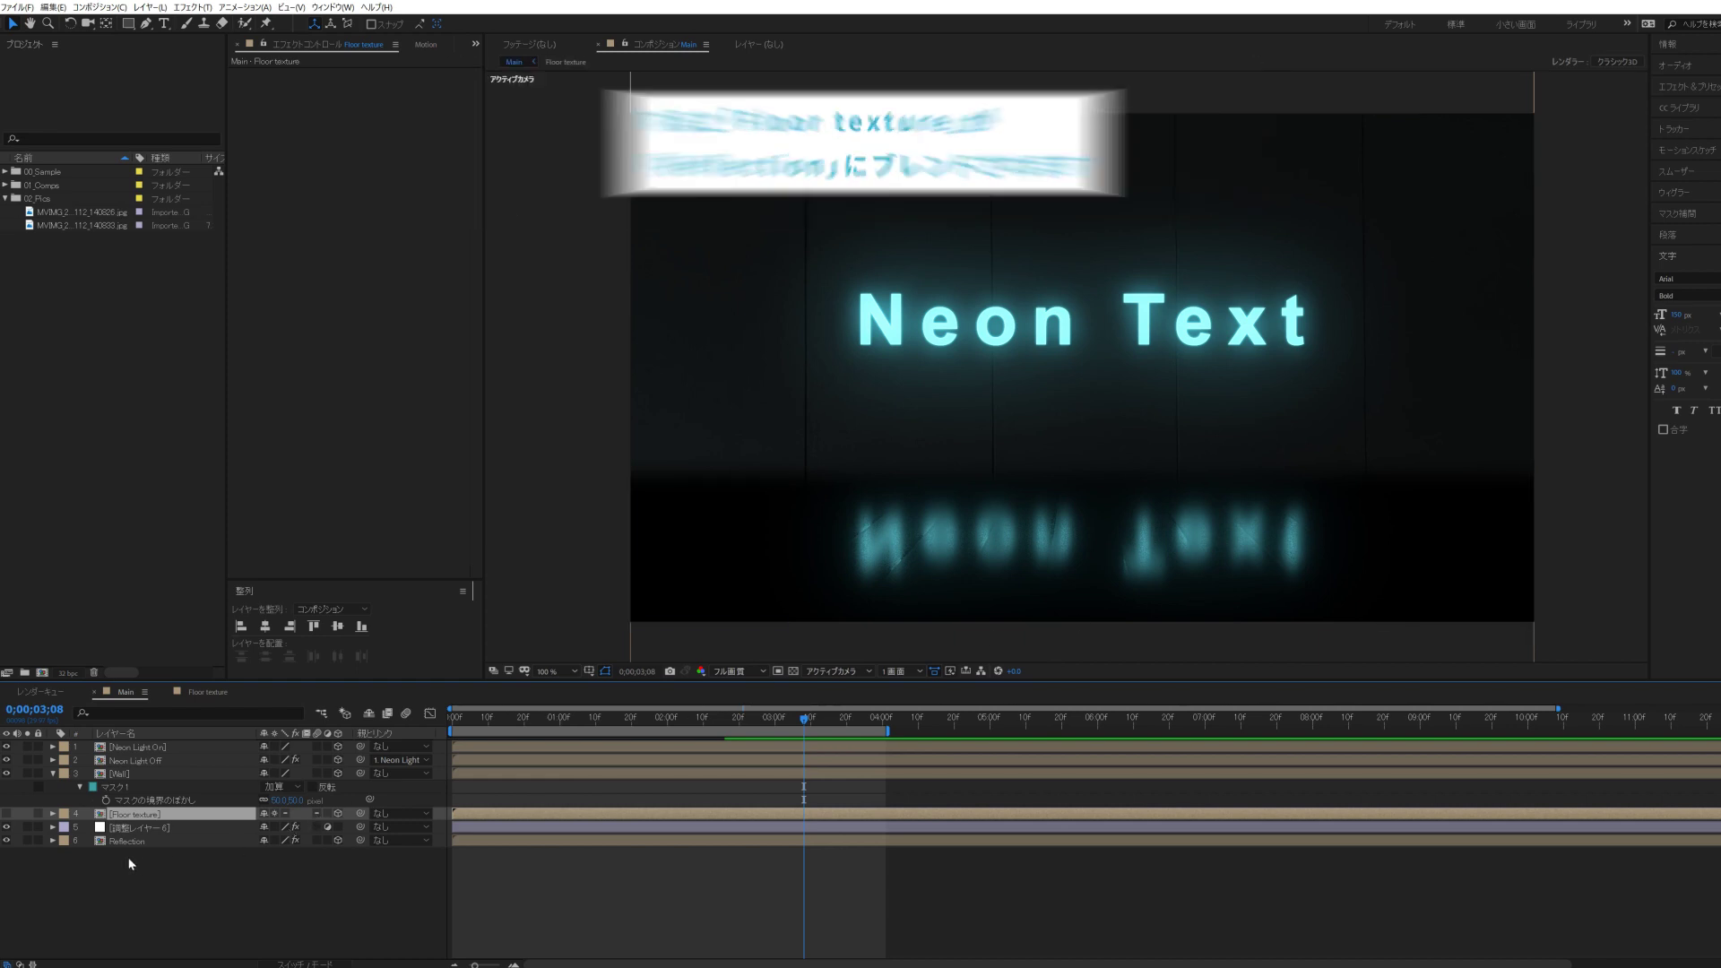
left_click(142, 828)
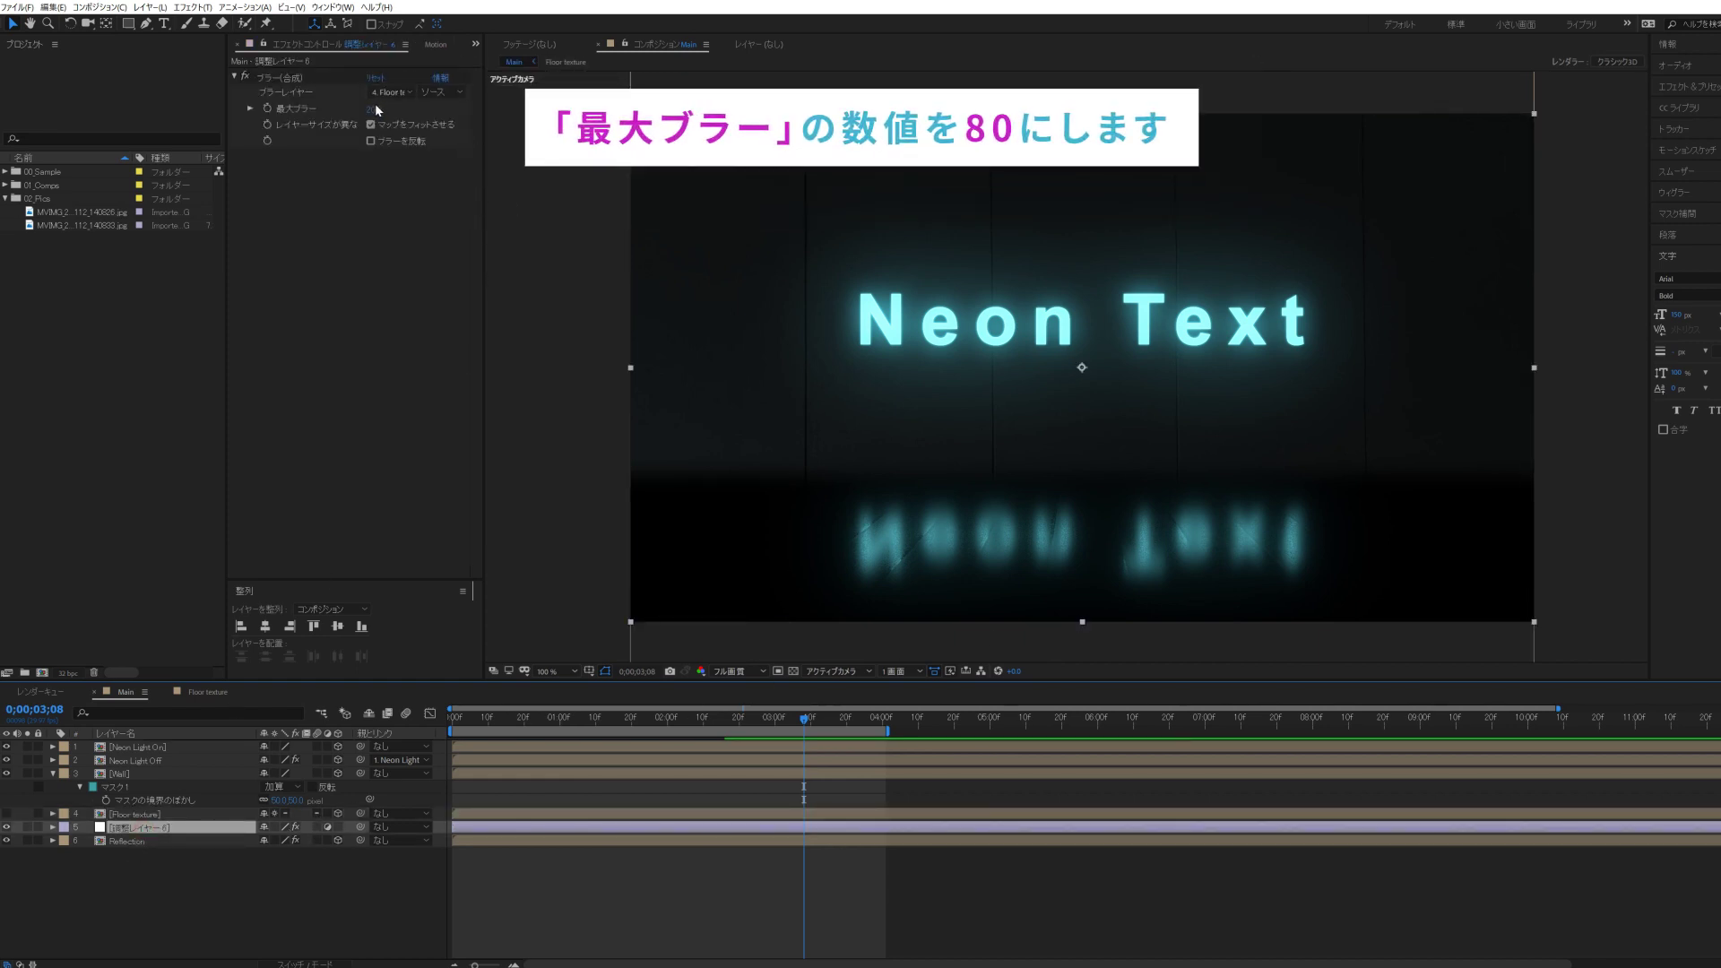
left_click(371, 109)
type("80")
key("Return")
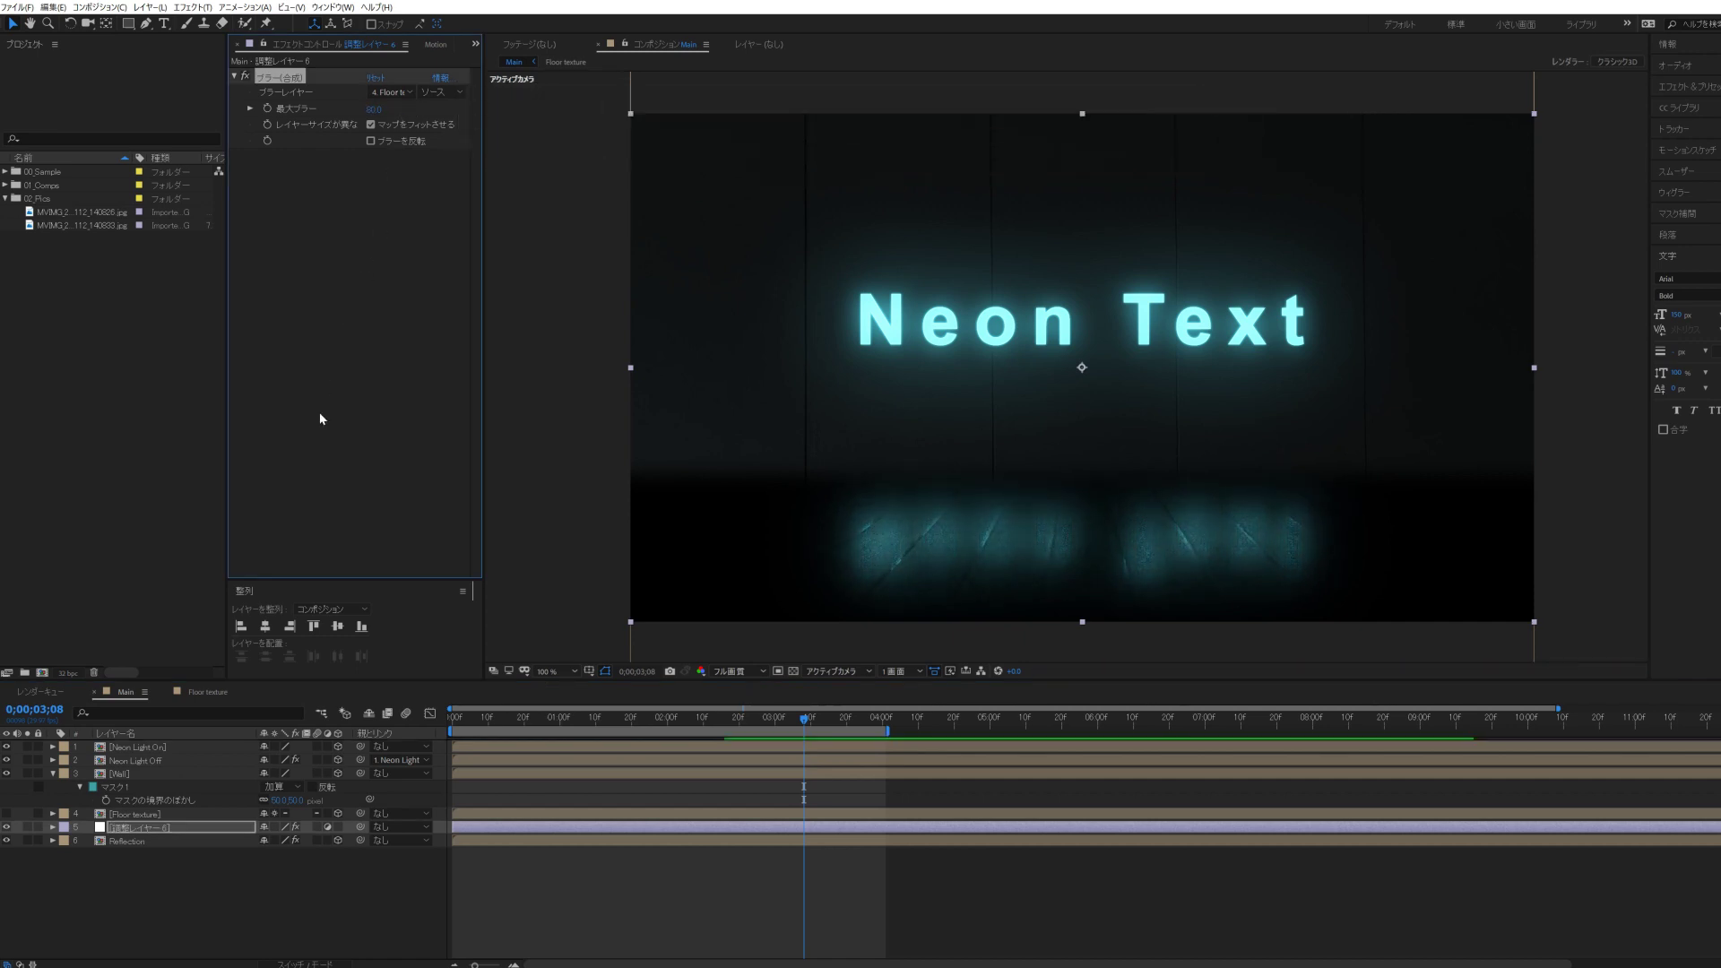
- Check the transparency grid and create a new solid layer with default settings
left_click(794, 673)
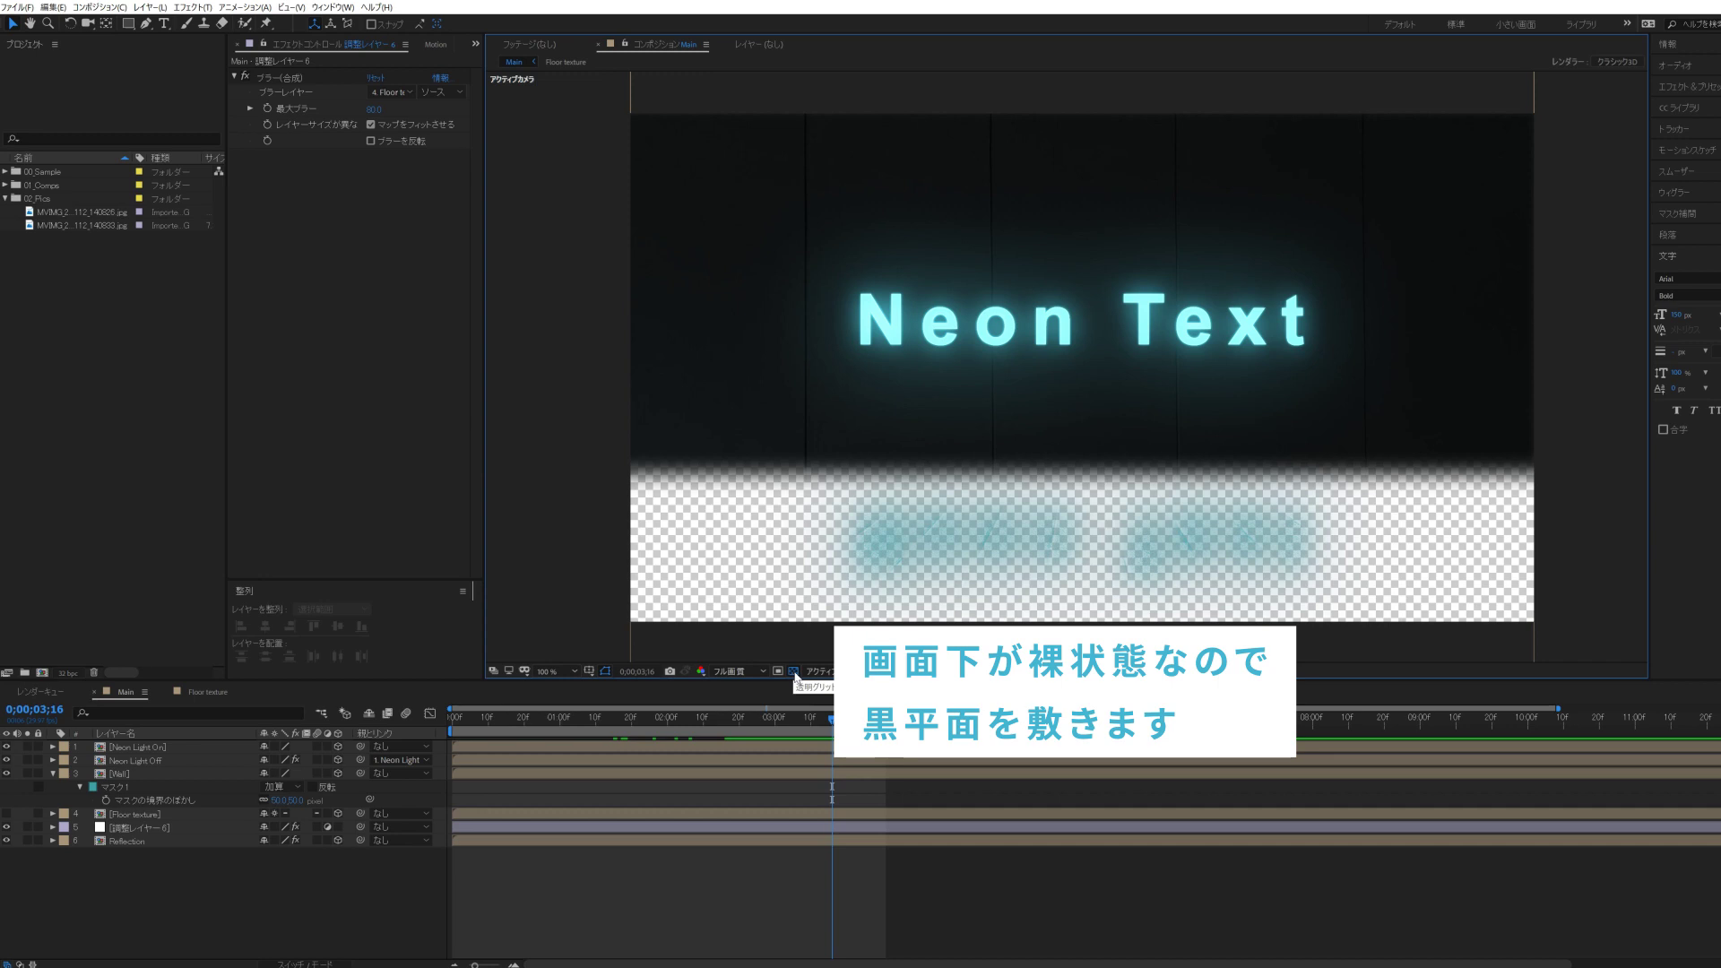
left_click(794, 674)
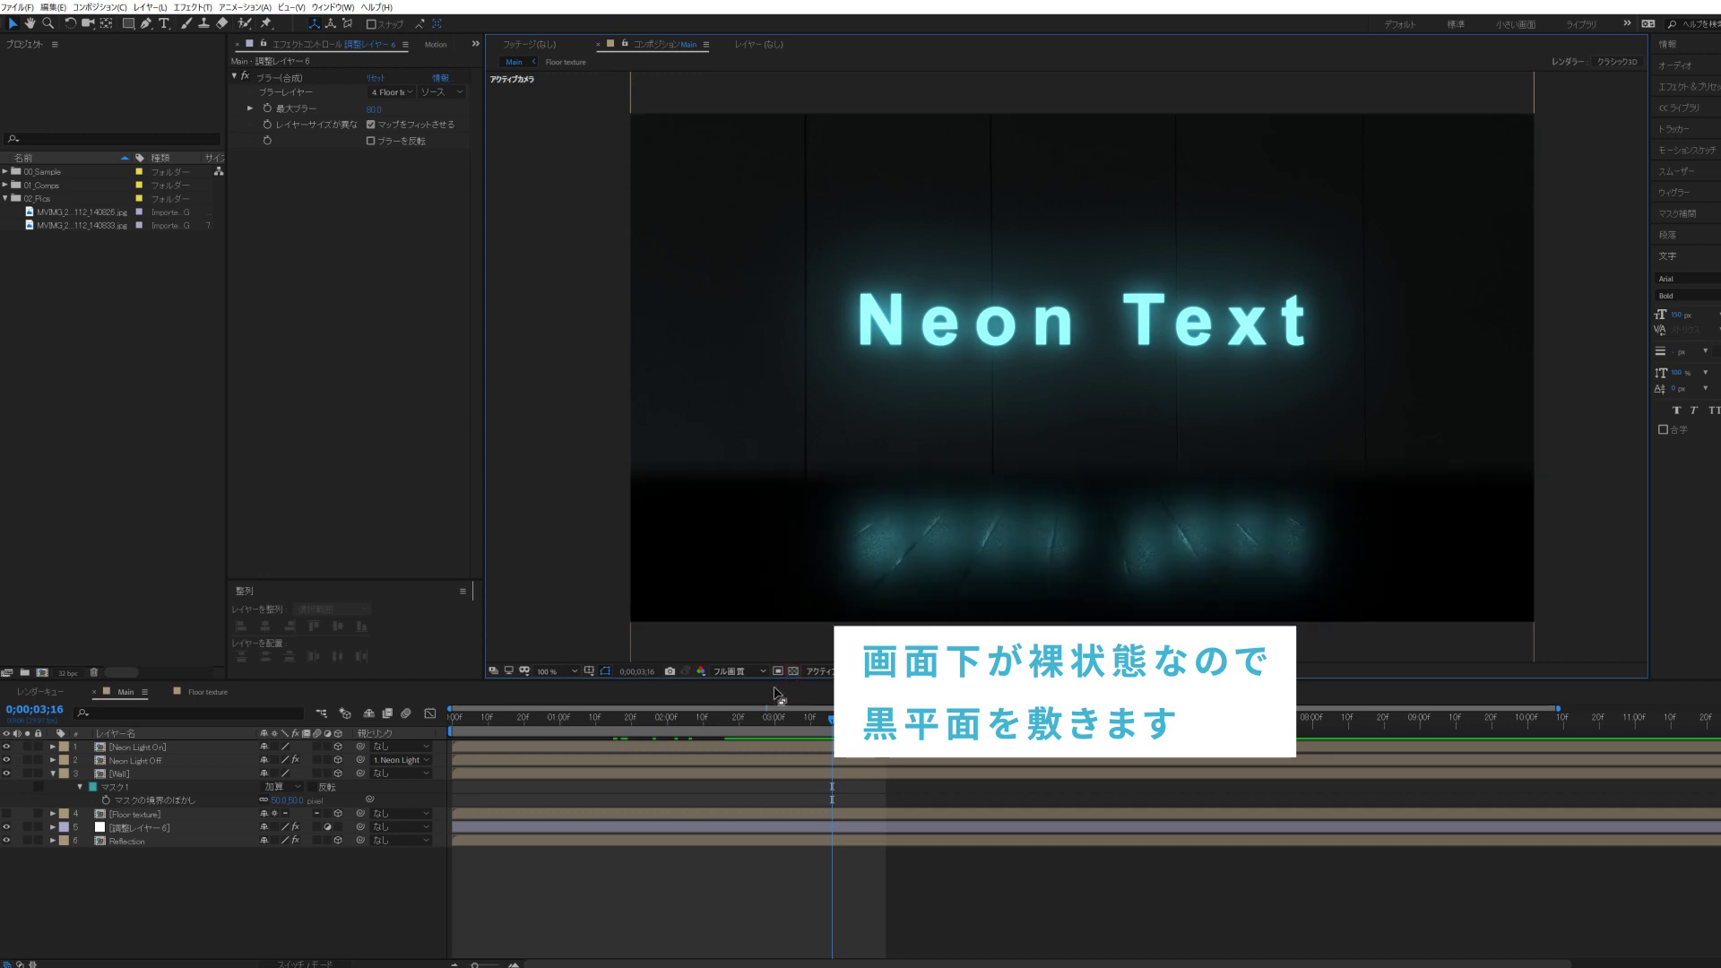
right_click(137, 885)
left_click(209, 747)
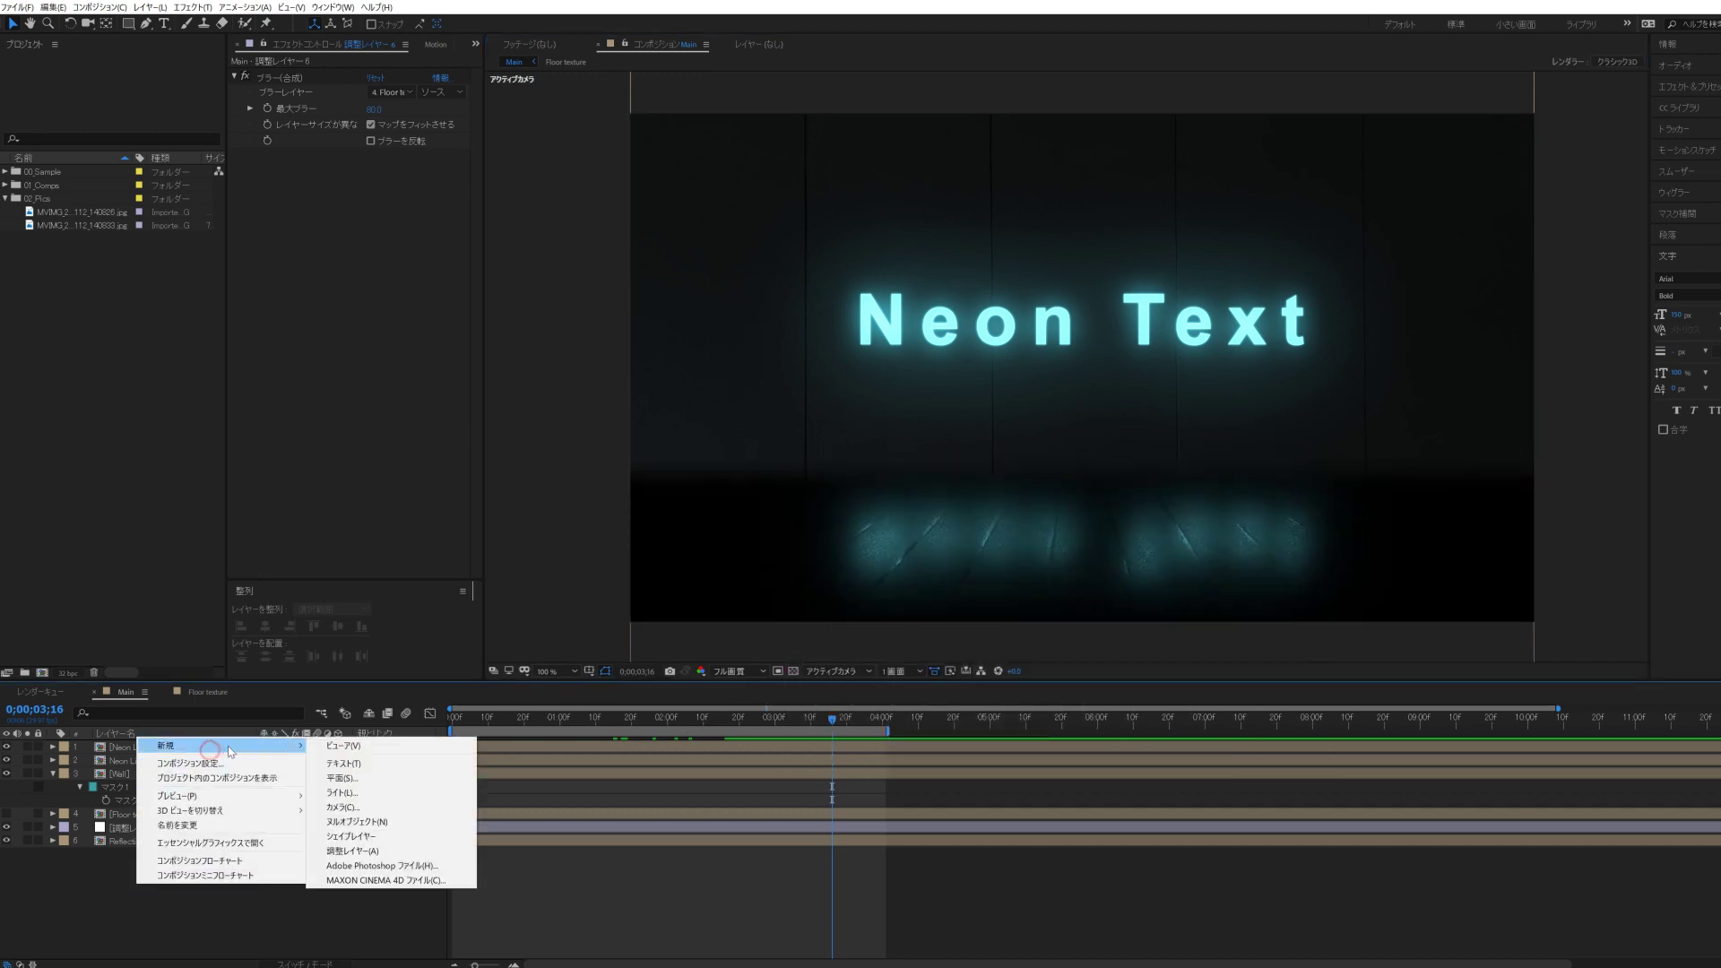
left_click(367, 778)
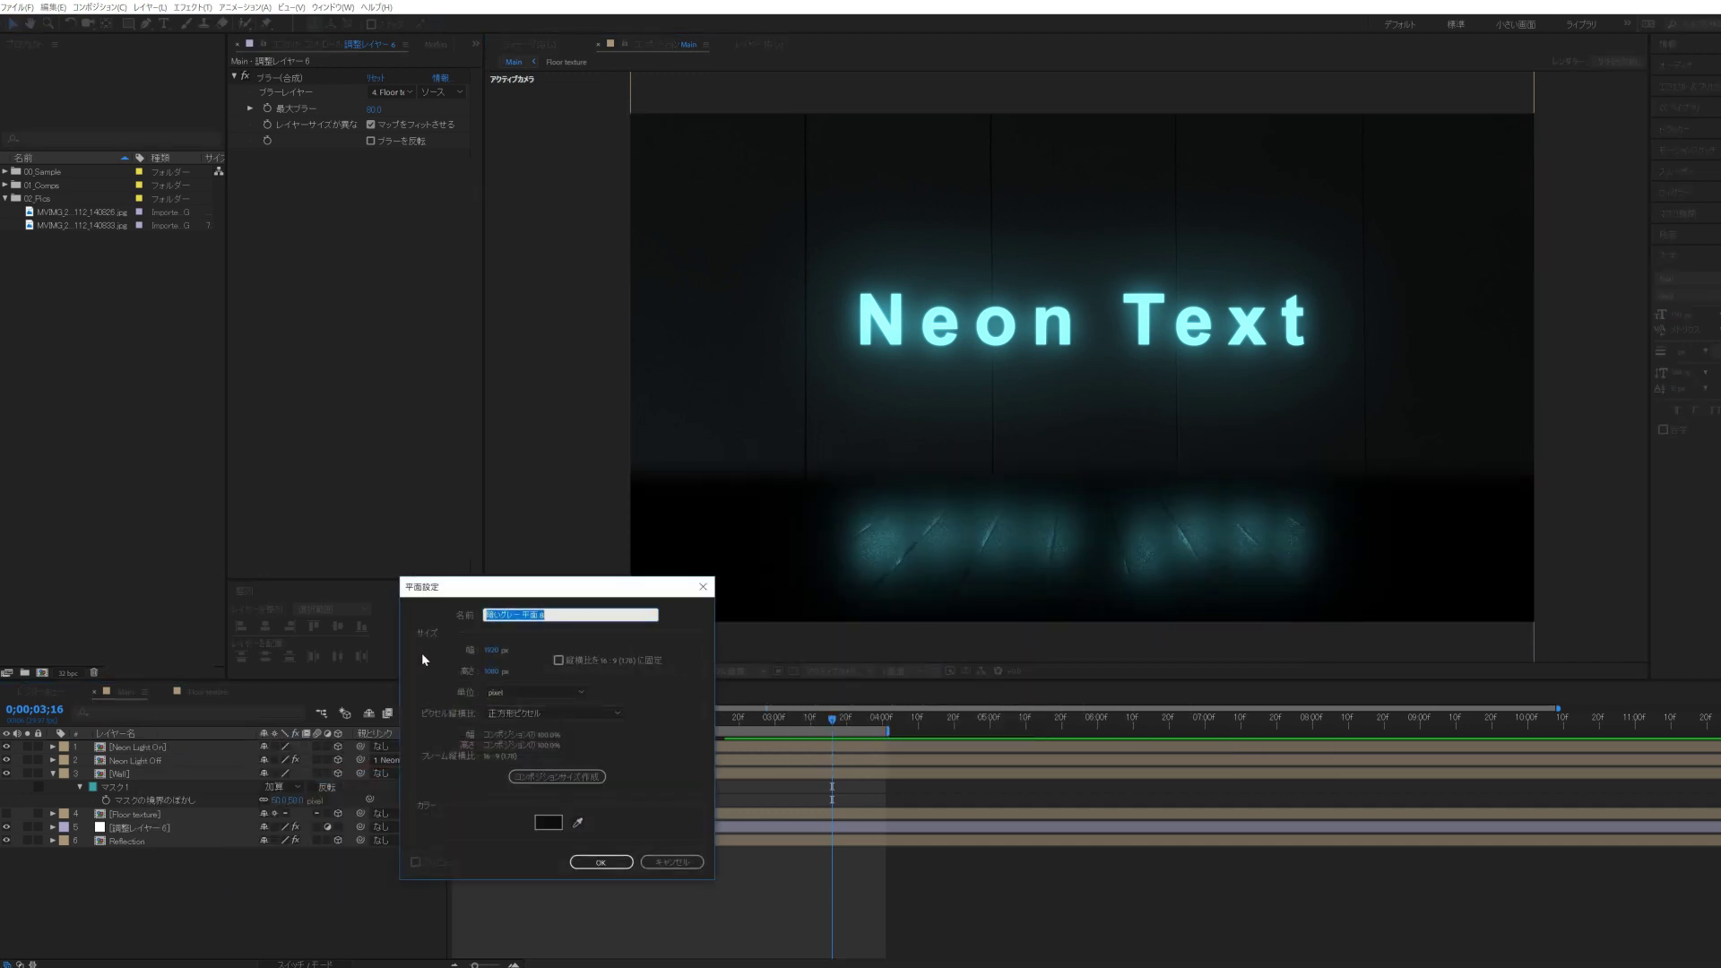
left_click(582, 862)
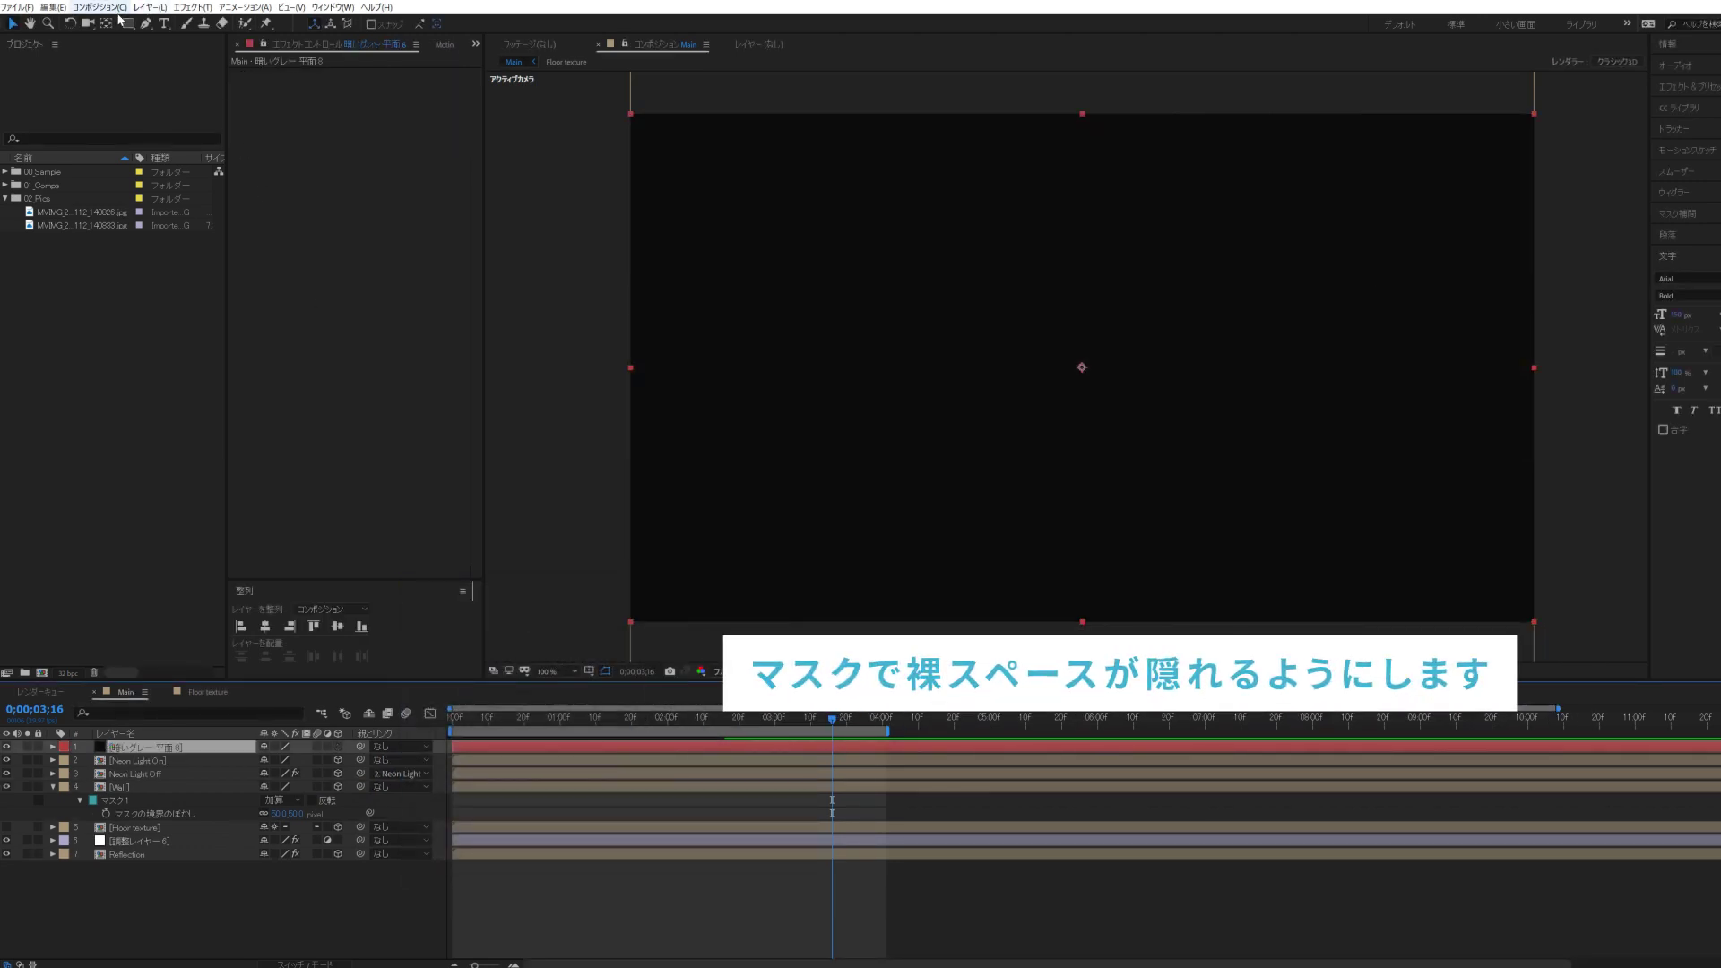
- Mask the solid to the lower part of the frame and move it to the stack's bottom
left_click_drag(584, 417, 1413, 645)
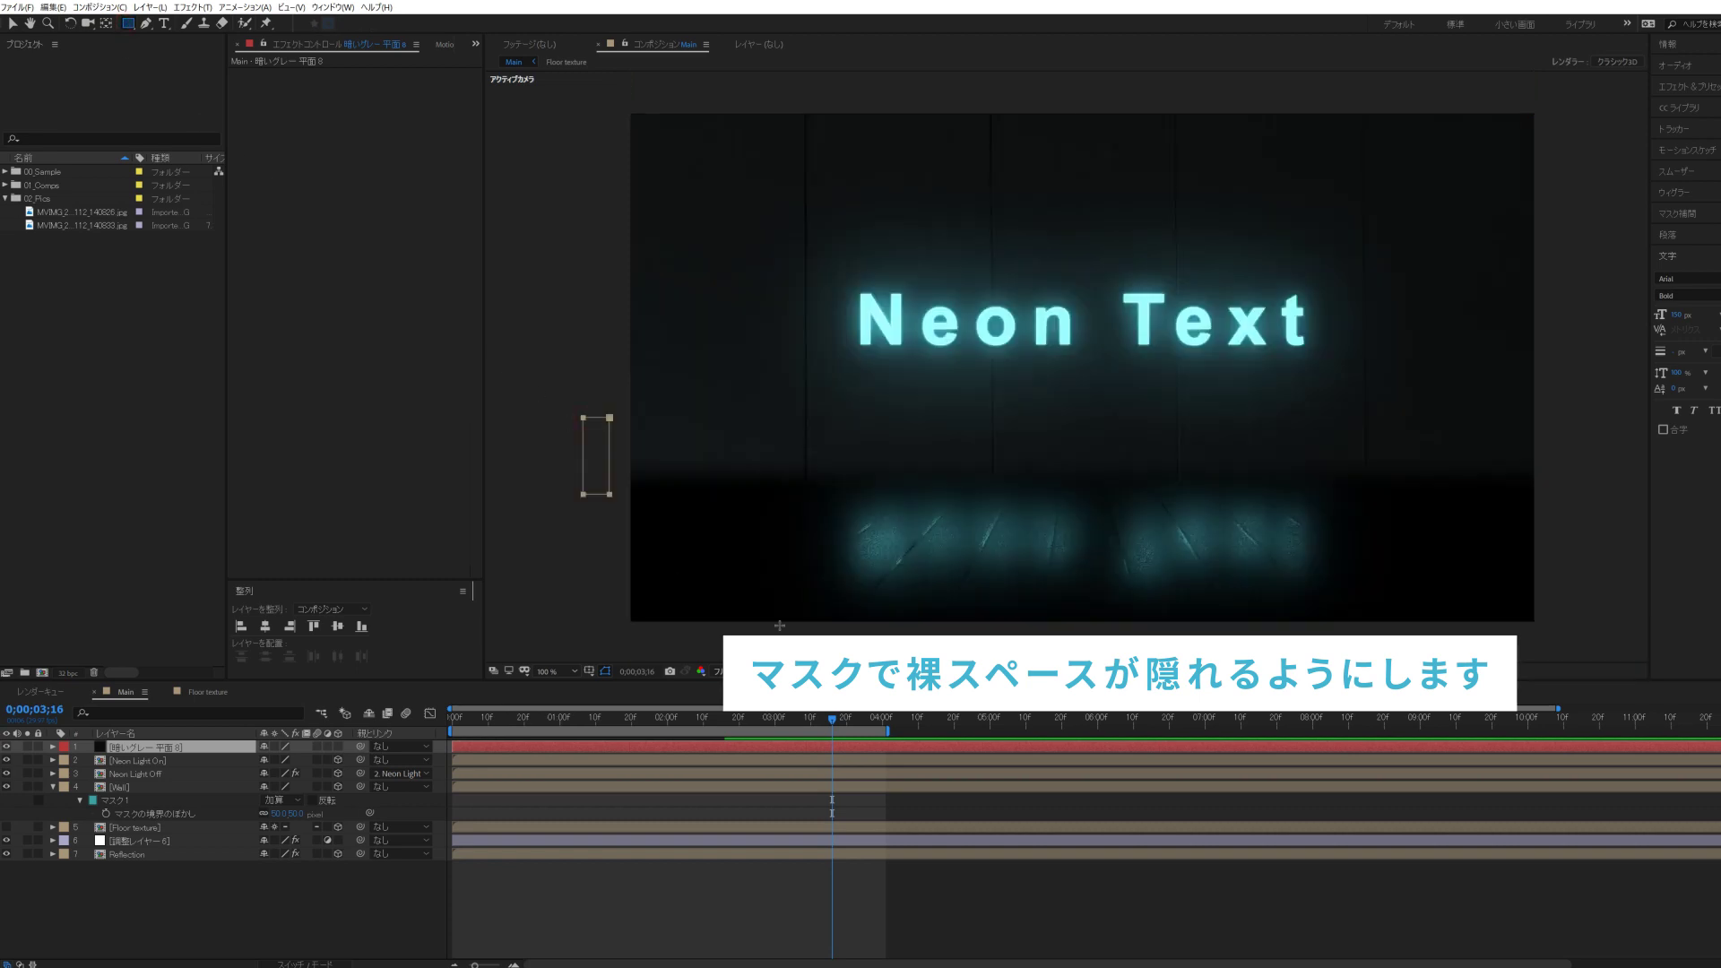
left_click_drag(1547, 645, 1557, 644)
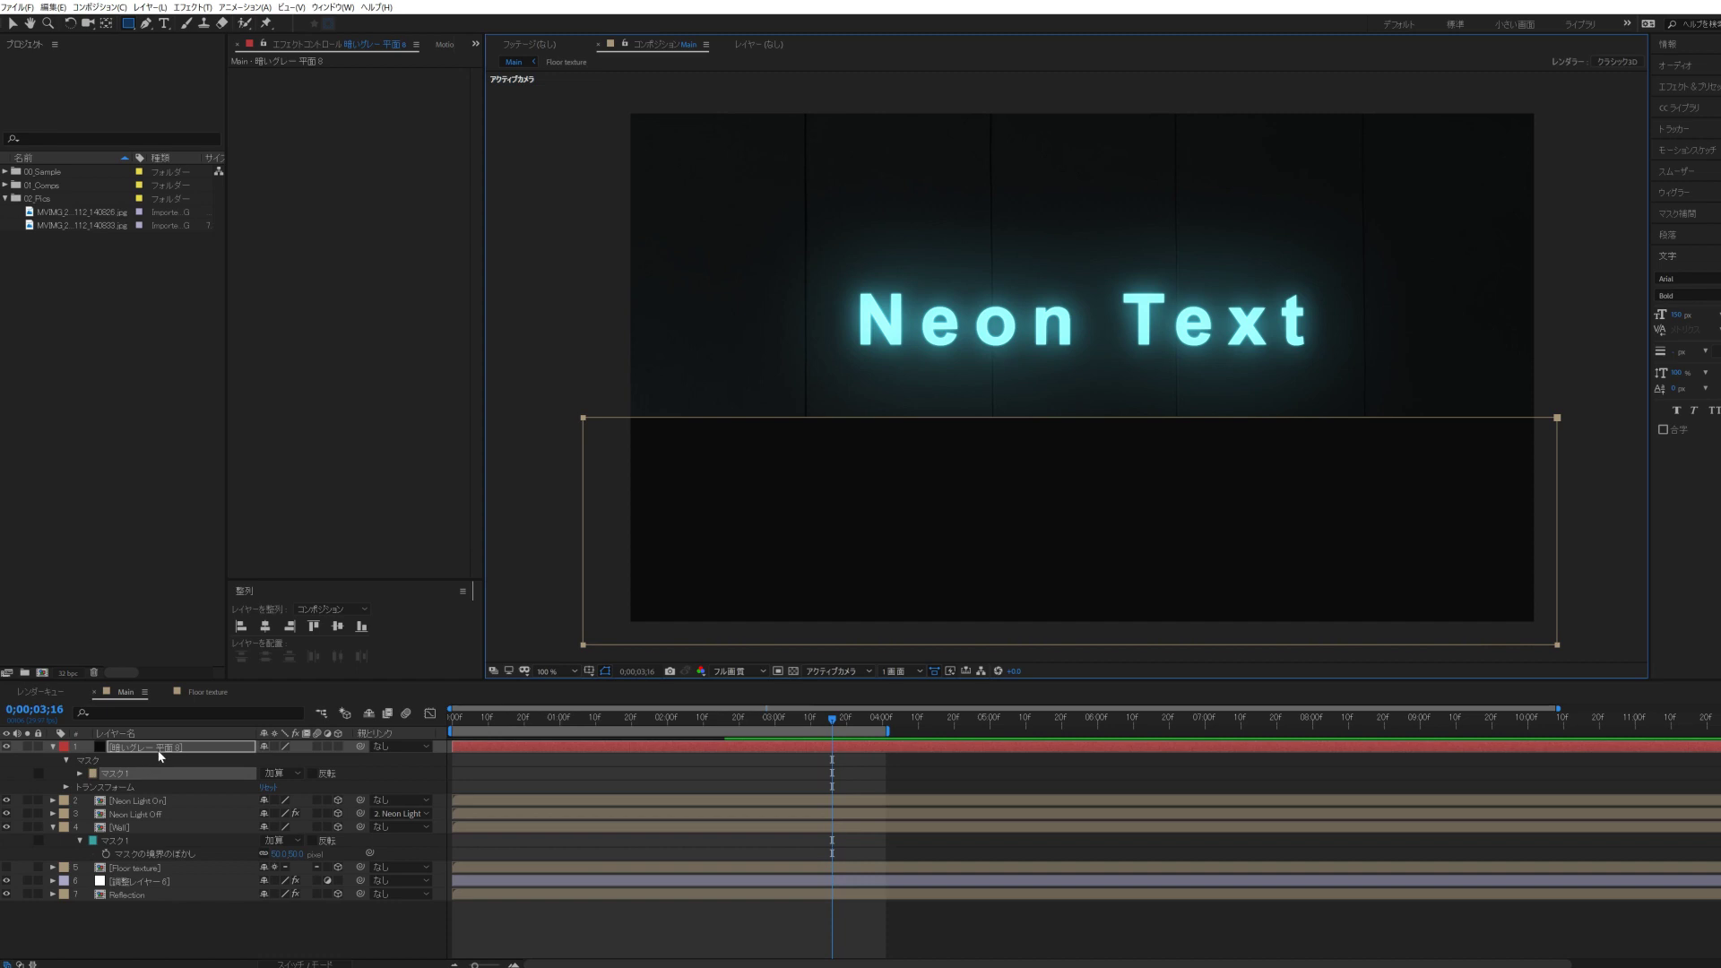
left_click_drag(162, 753, 171, 897)
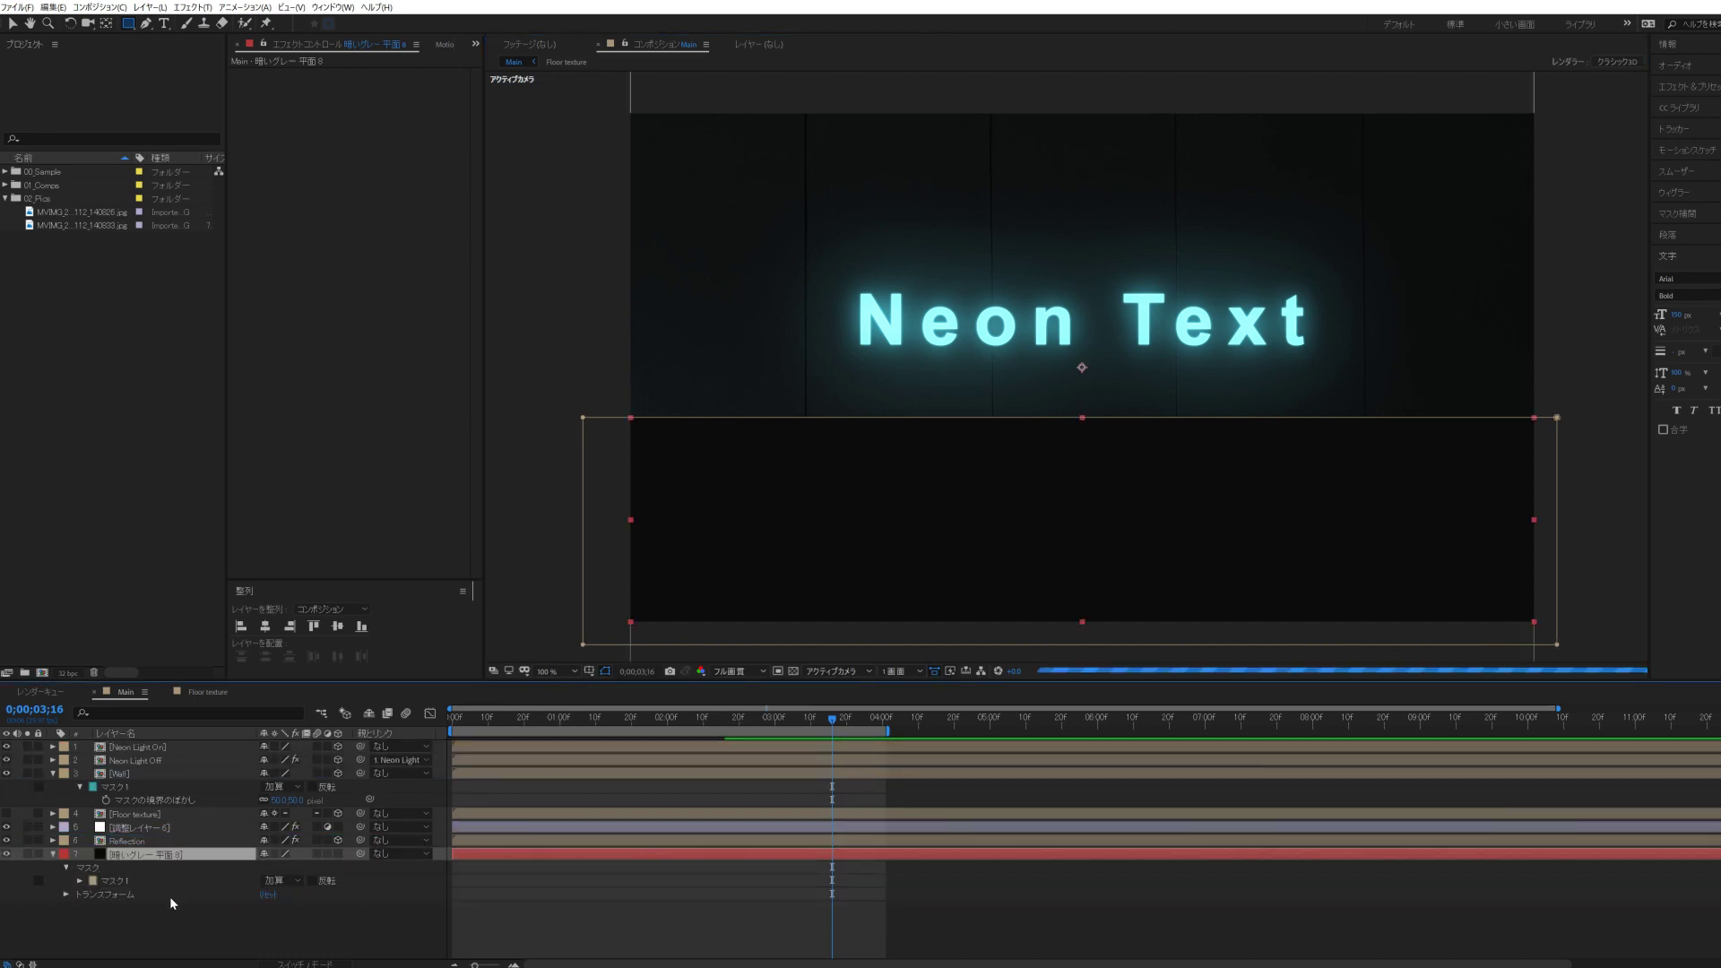
left_click_drag(162, 856, 163, 856)
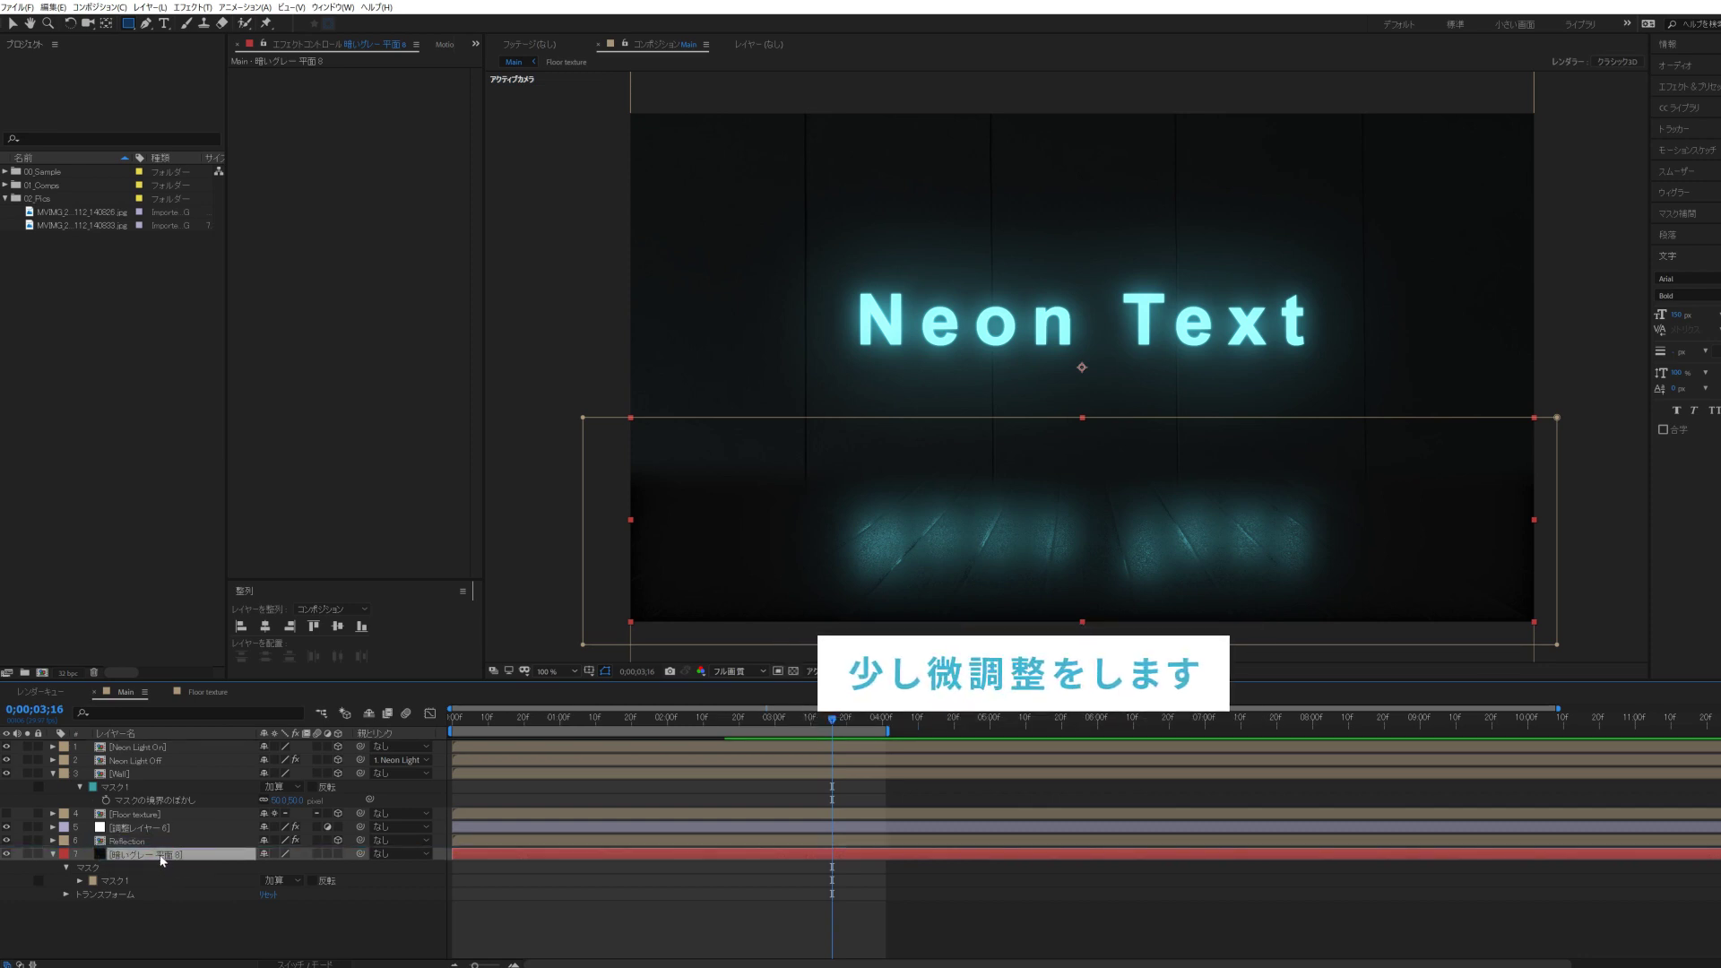
left_click(148, 7)
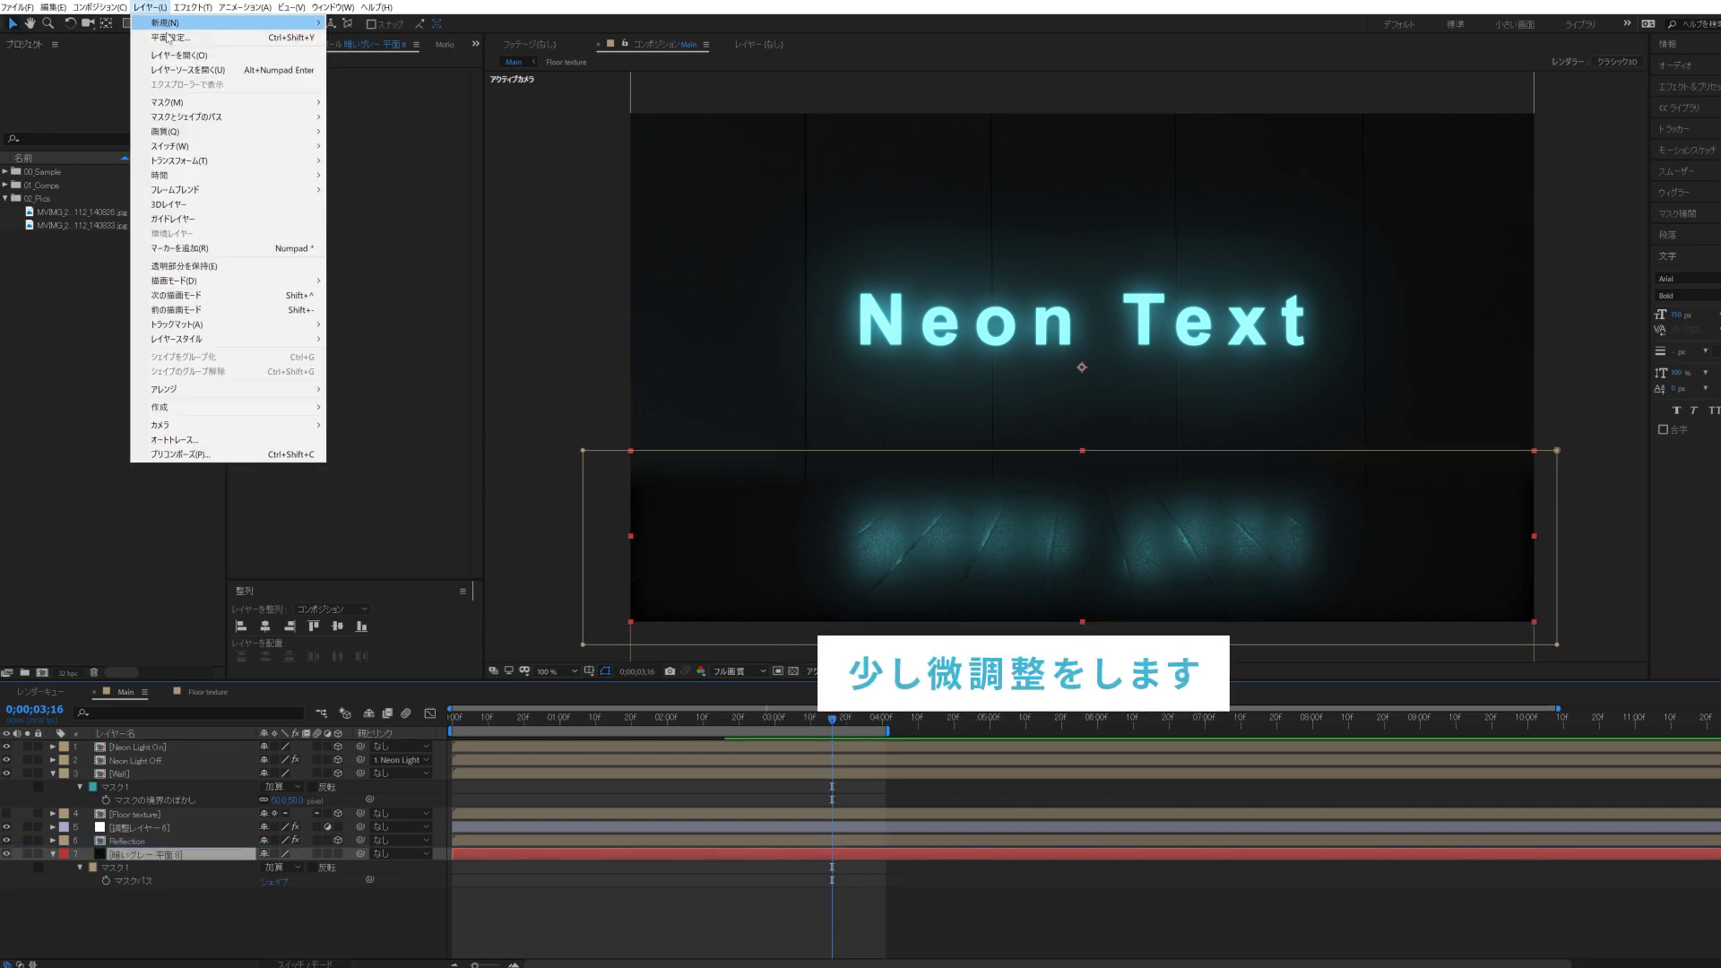
- Change the bottom solid's colour to dark red, then open the Floor texture precomp
left_click(170, 45)
left_click(421, 338)
left_click(144, 827)
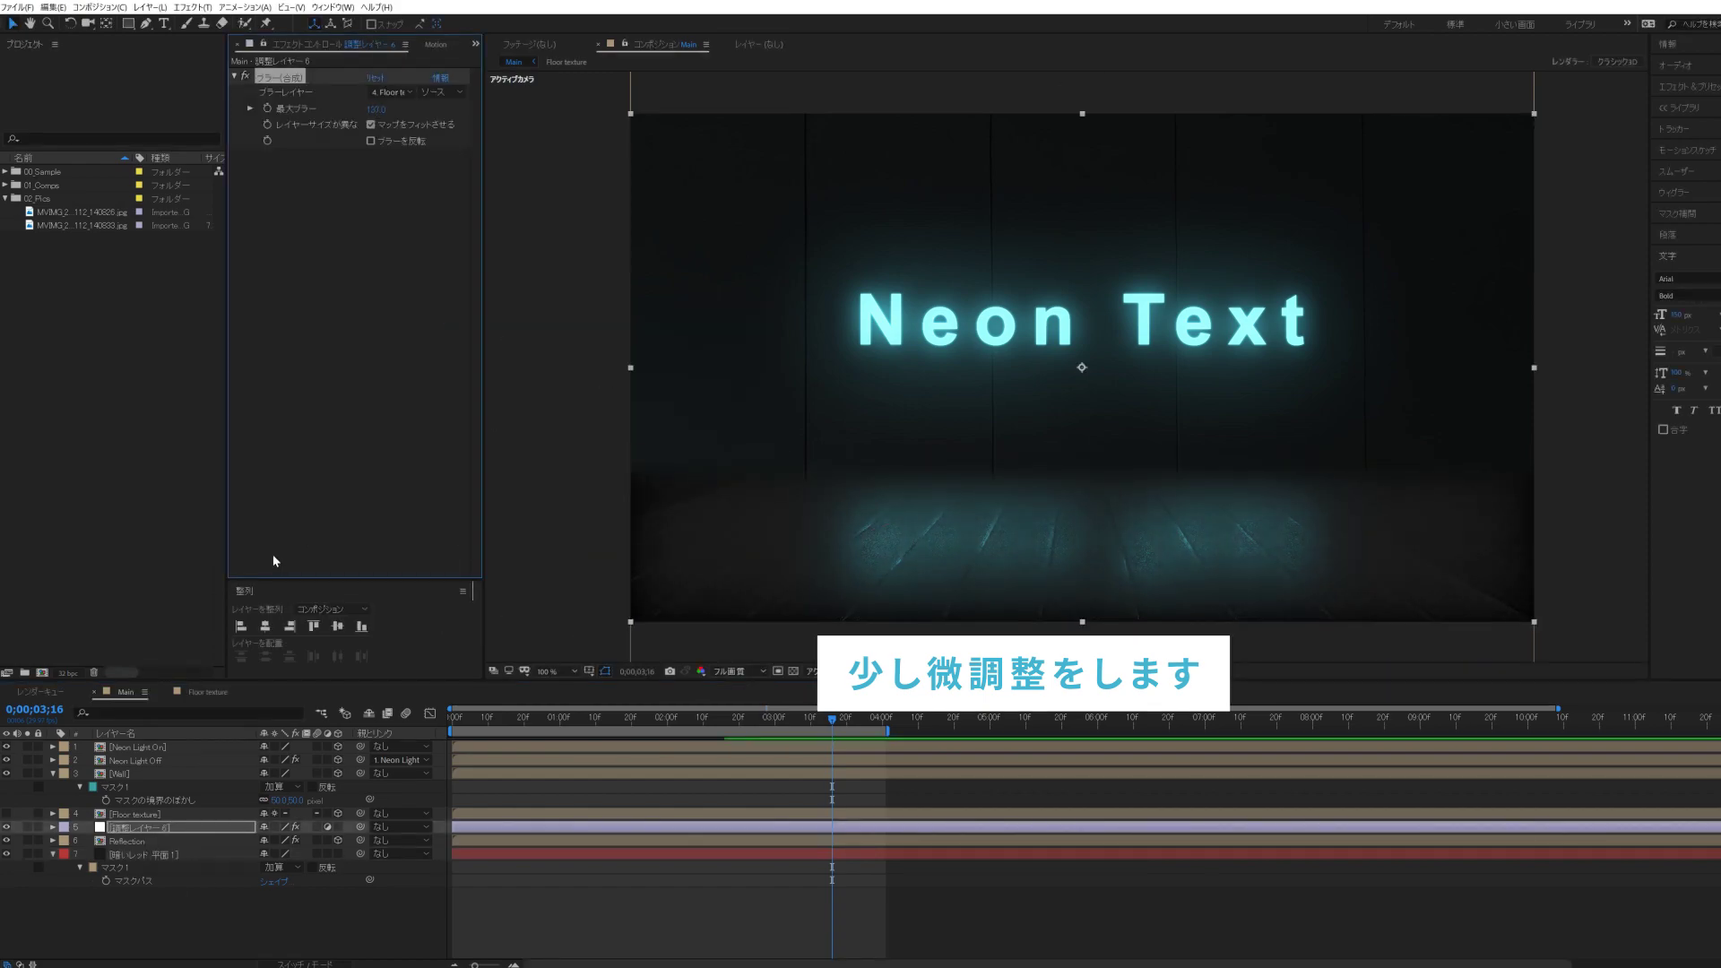
double_click(134, 814)
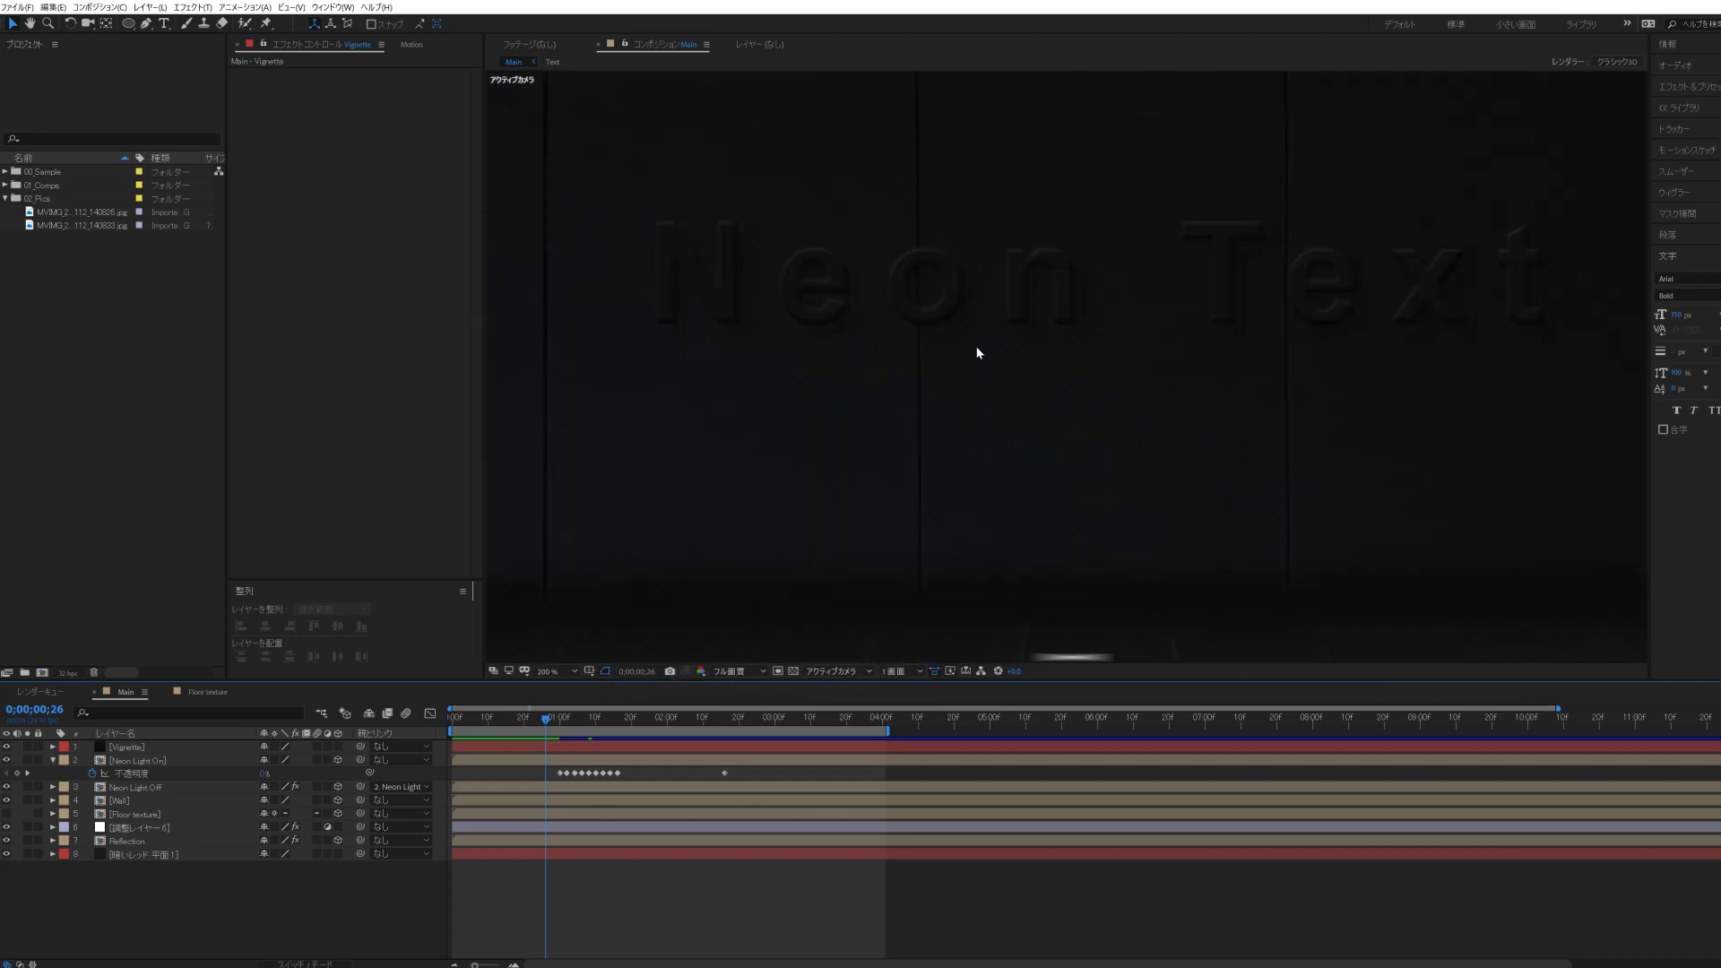
- Draw a thin horizontal rectangle bar above the Neon Text and expand its shape contents
key("q")
left_click_drag(853, 301, 1291, 309)
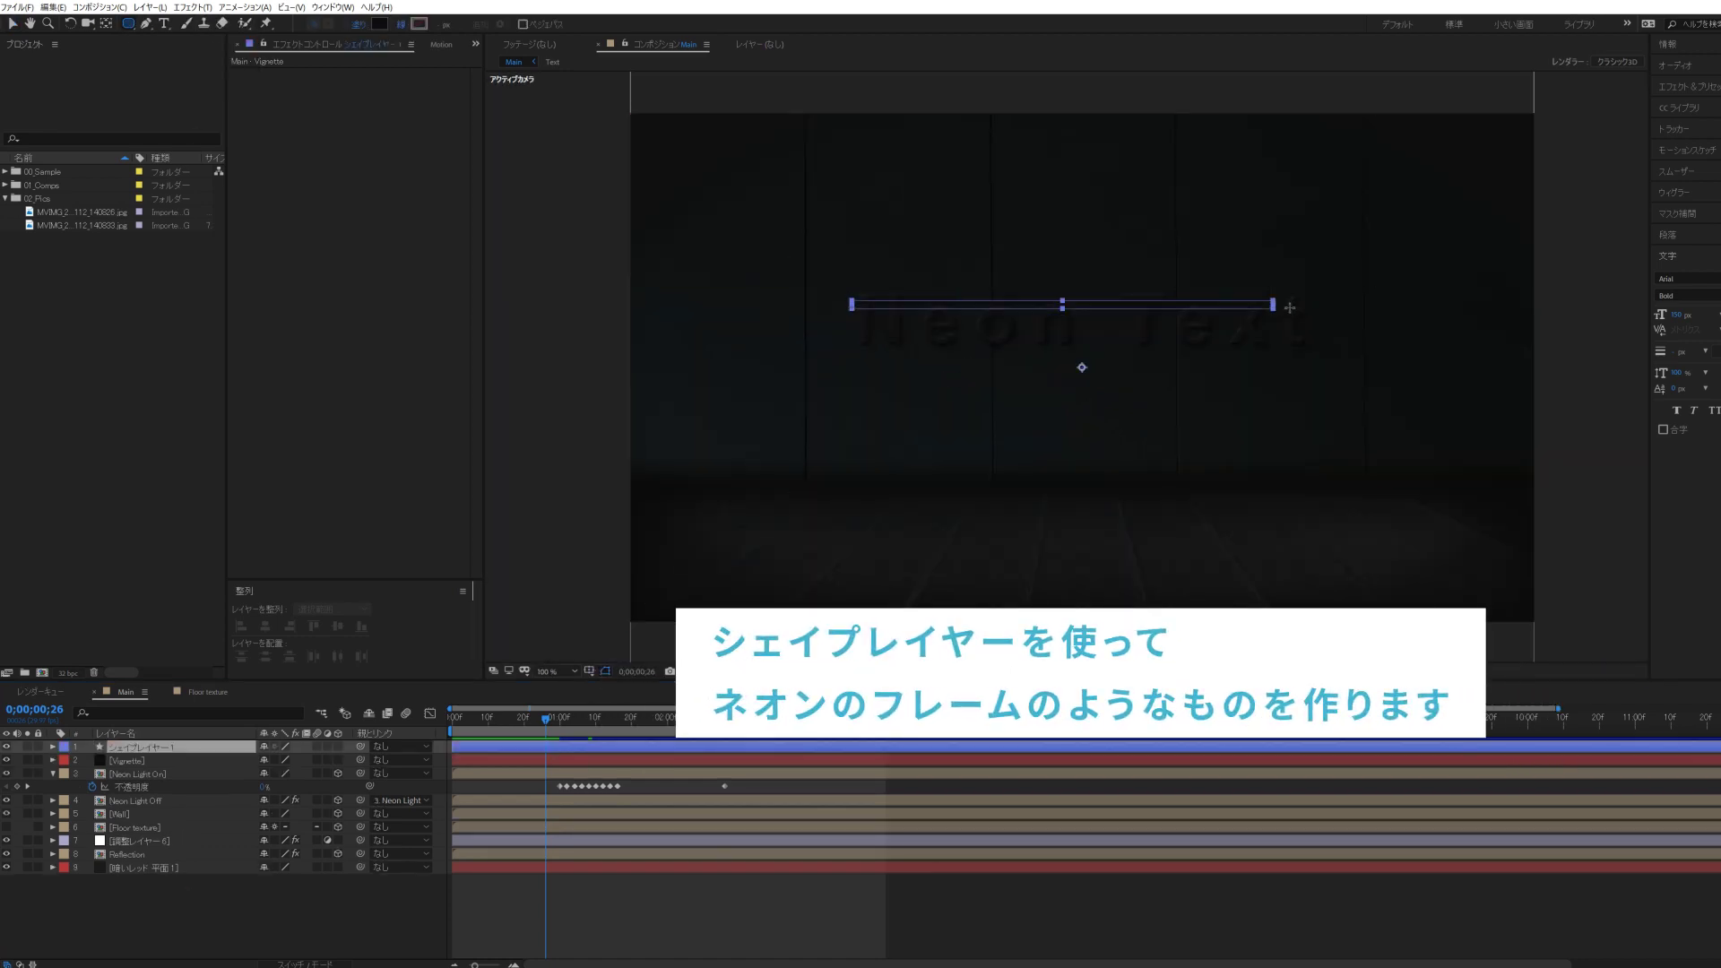
scroll(868, 427, "up", 1)
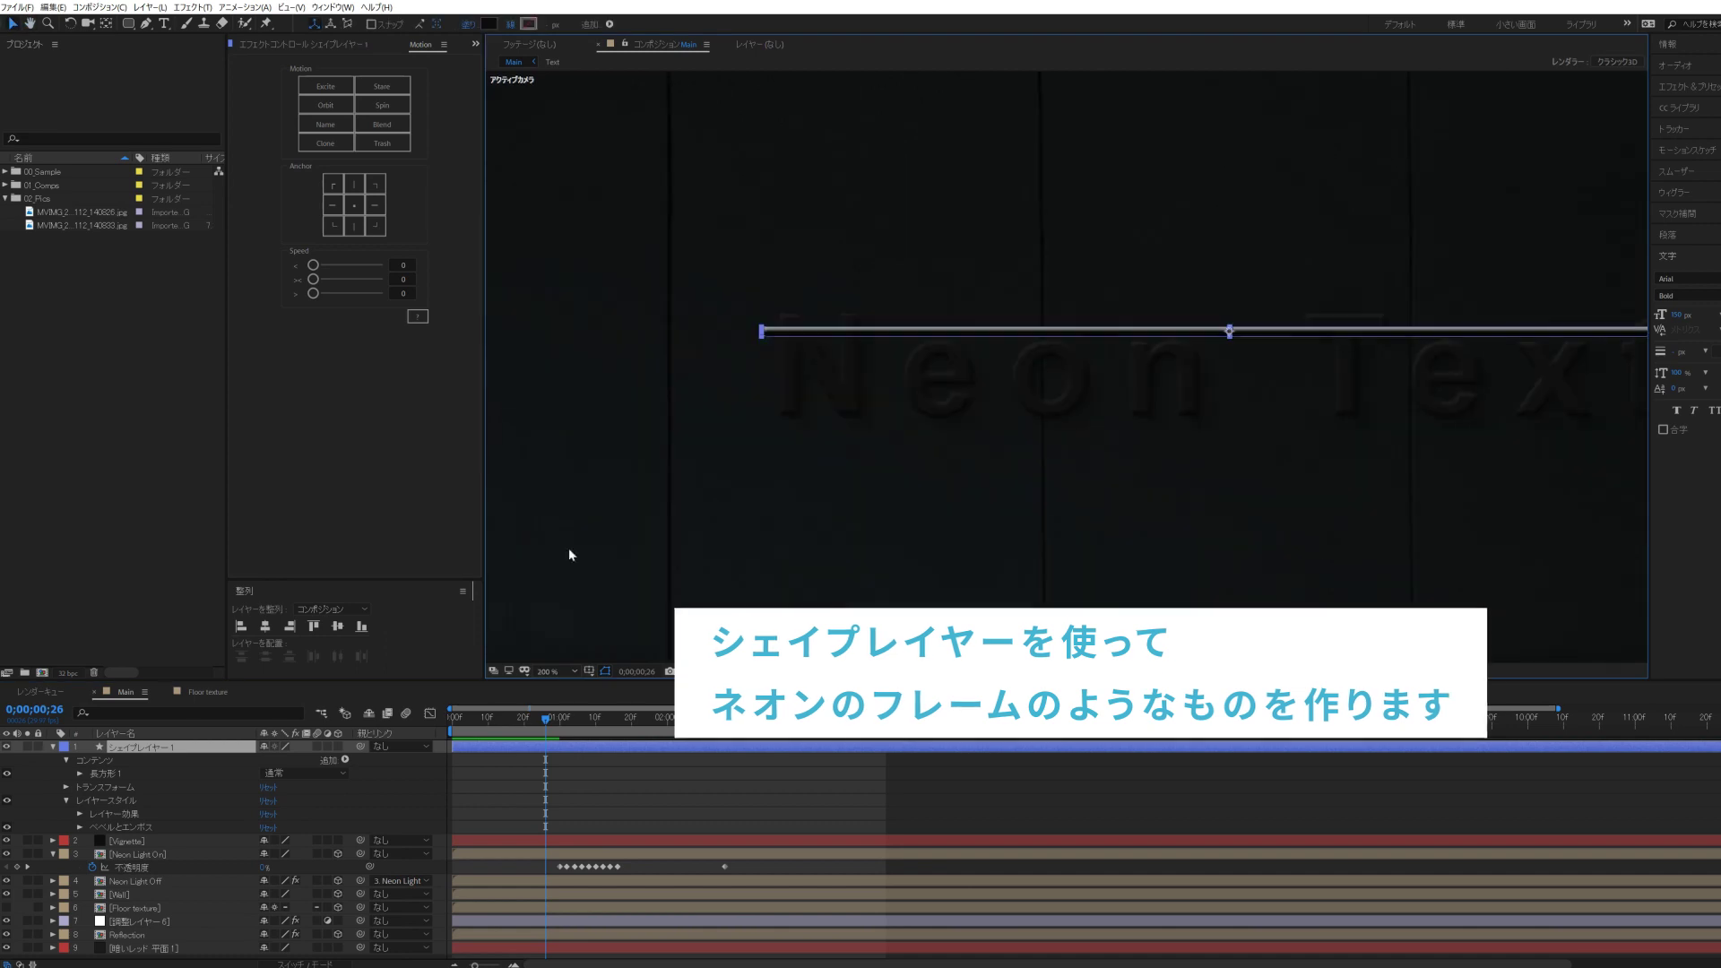
left_click(423, 880)
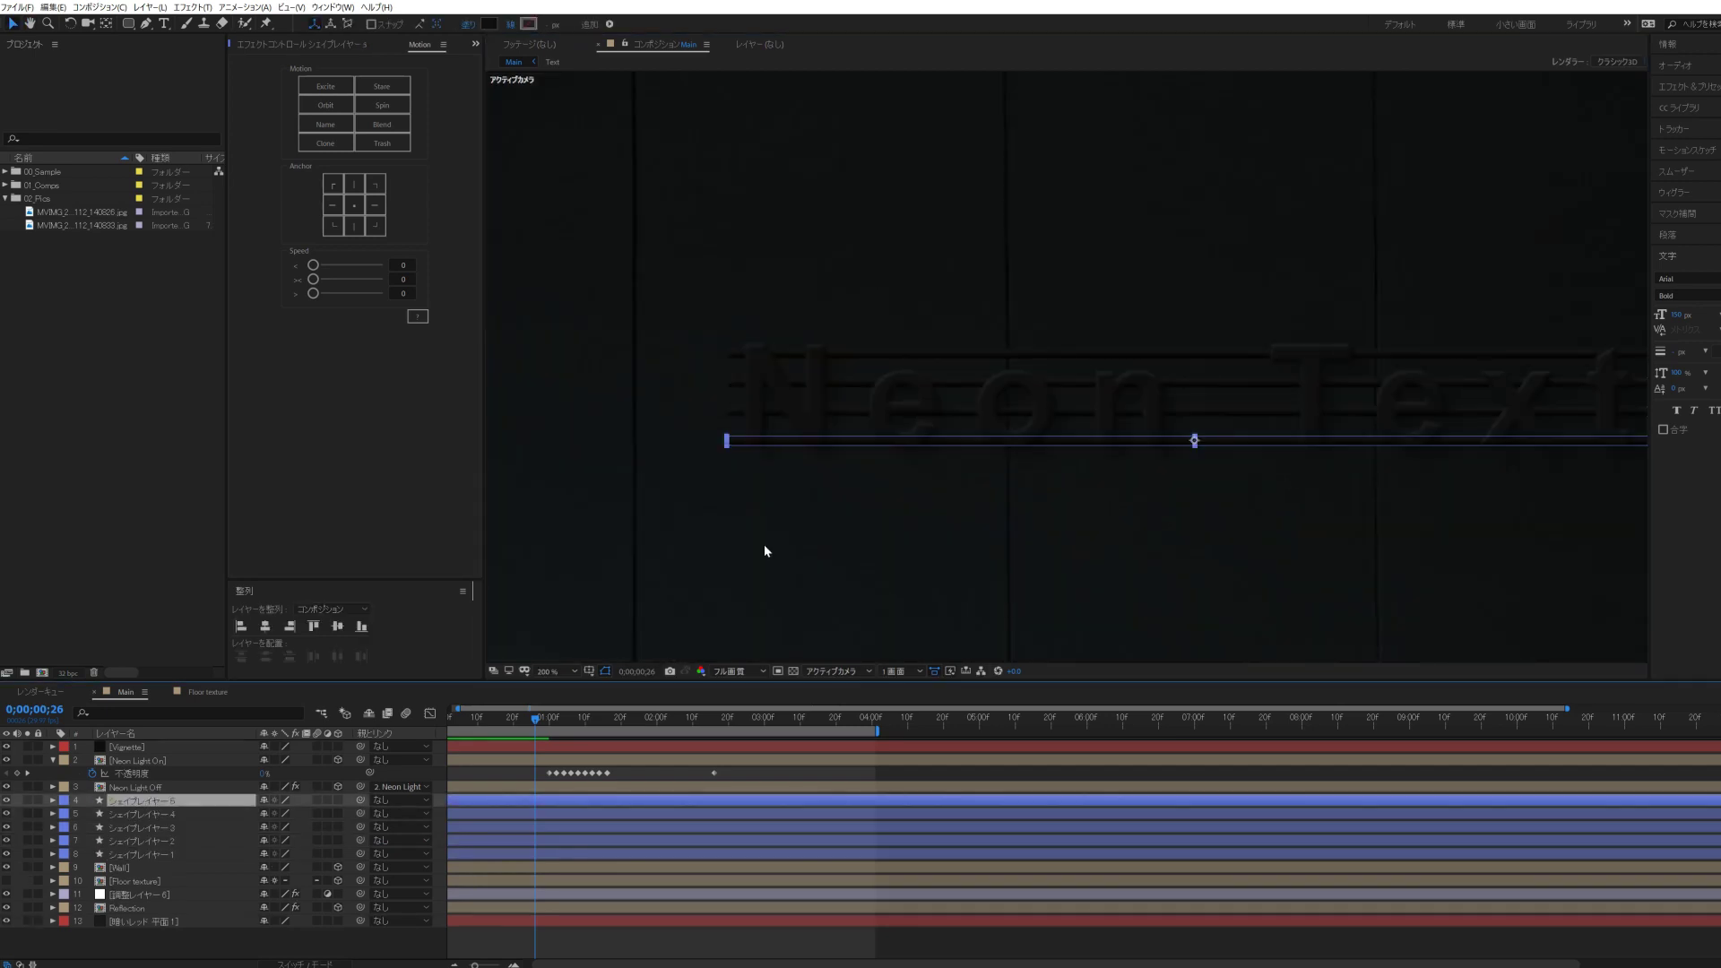
left_click(53, 799)
left_click(67, 813)
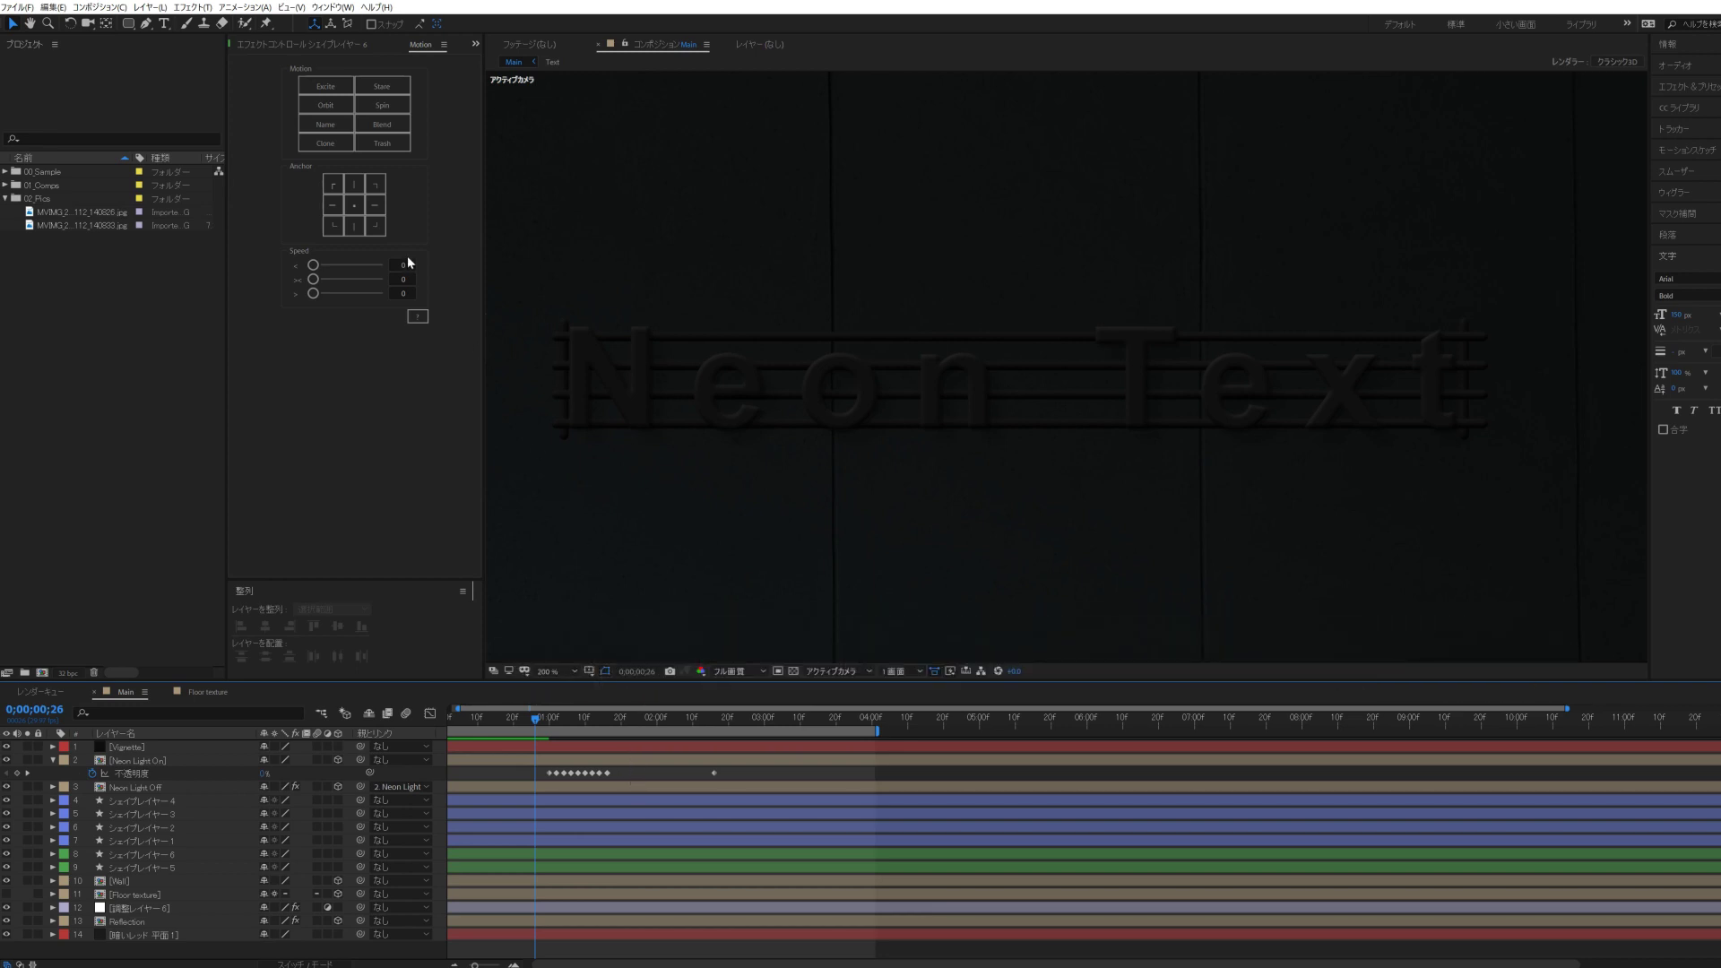
left_click(146, 24)
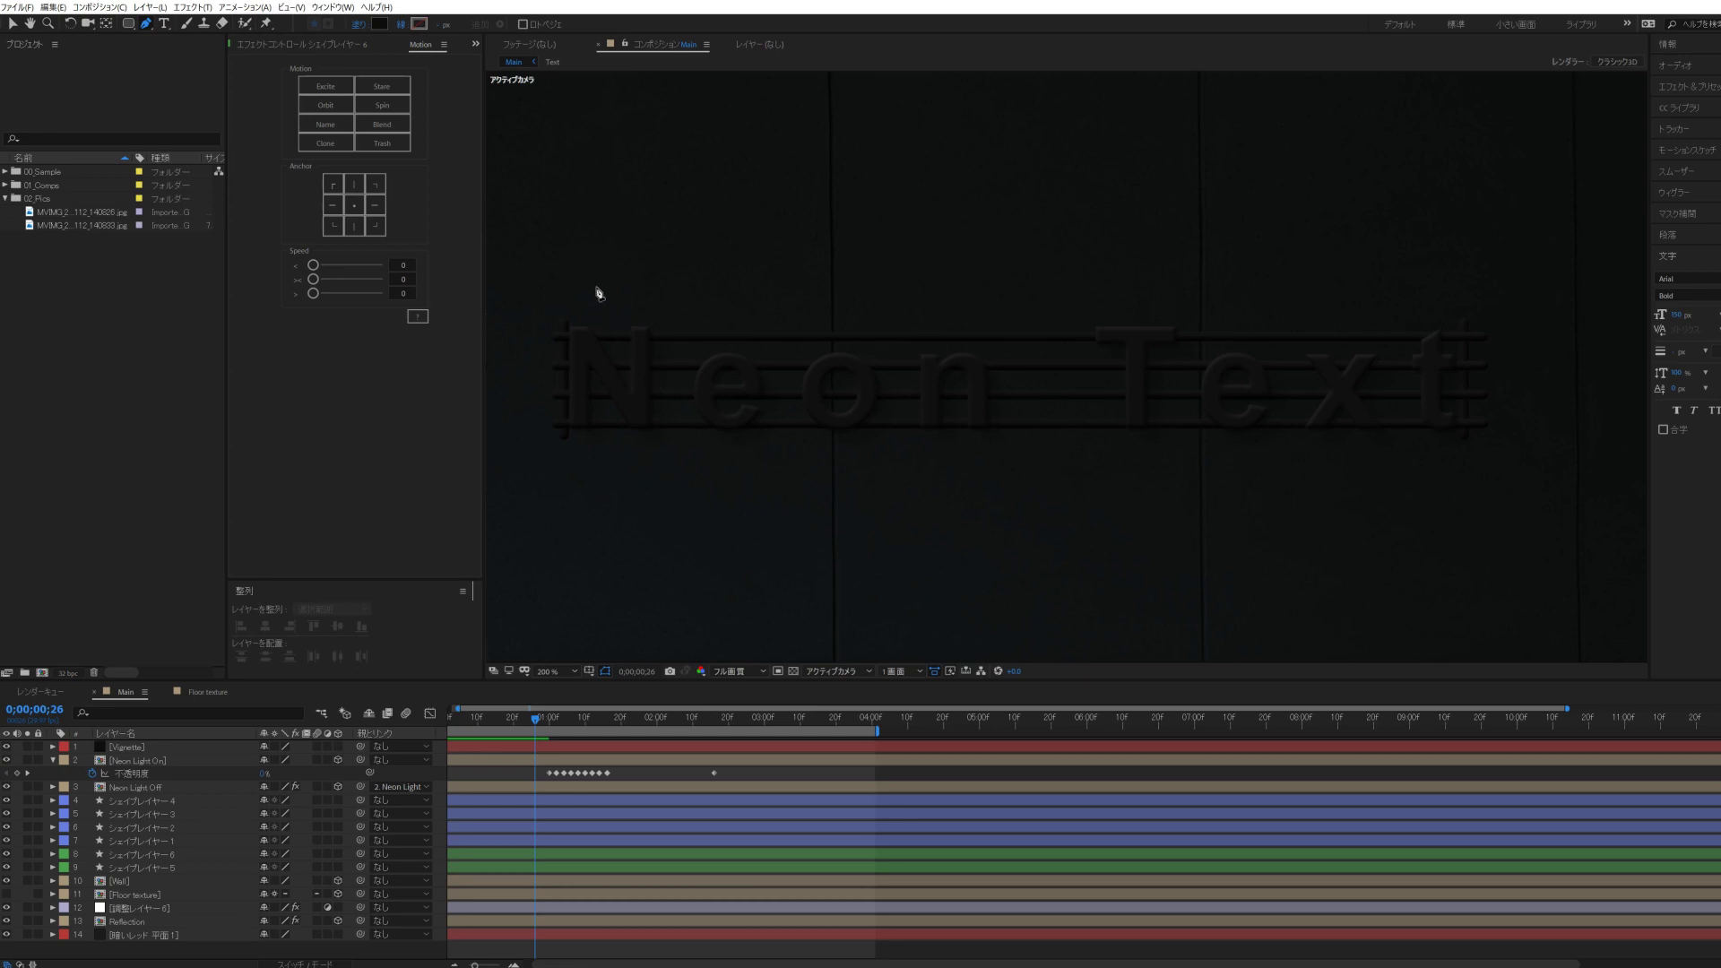
- Place the first point of a new curved pen path over the letter N
left_click(646, 349)
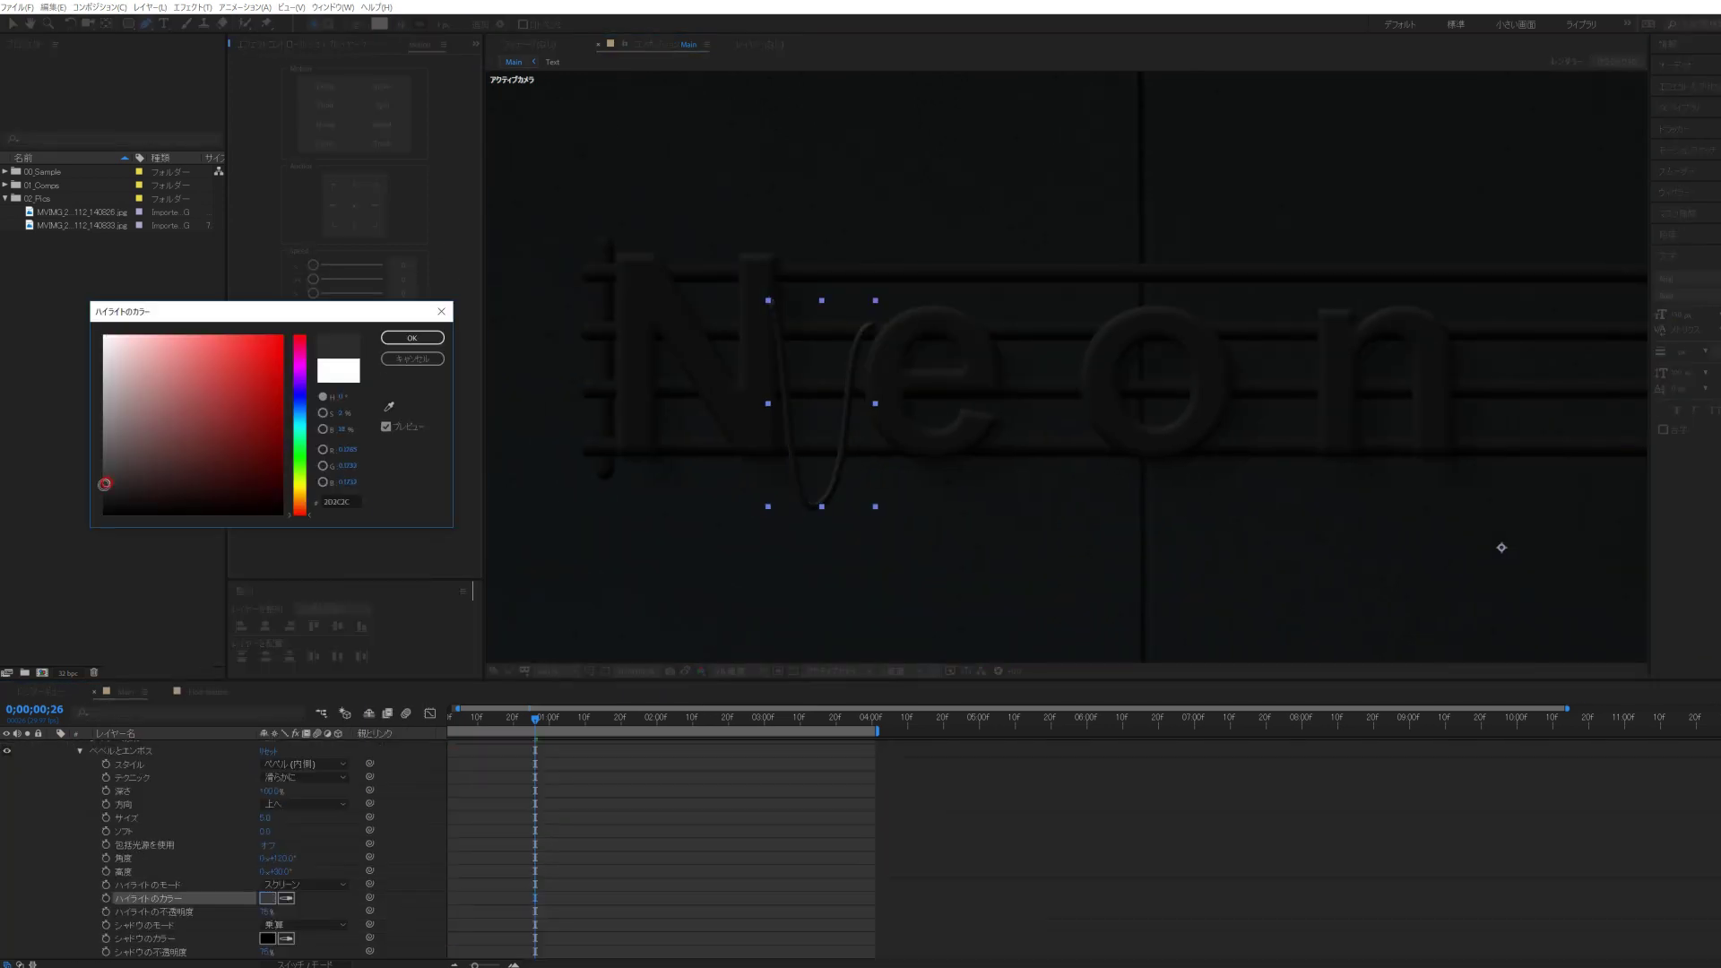